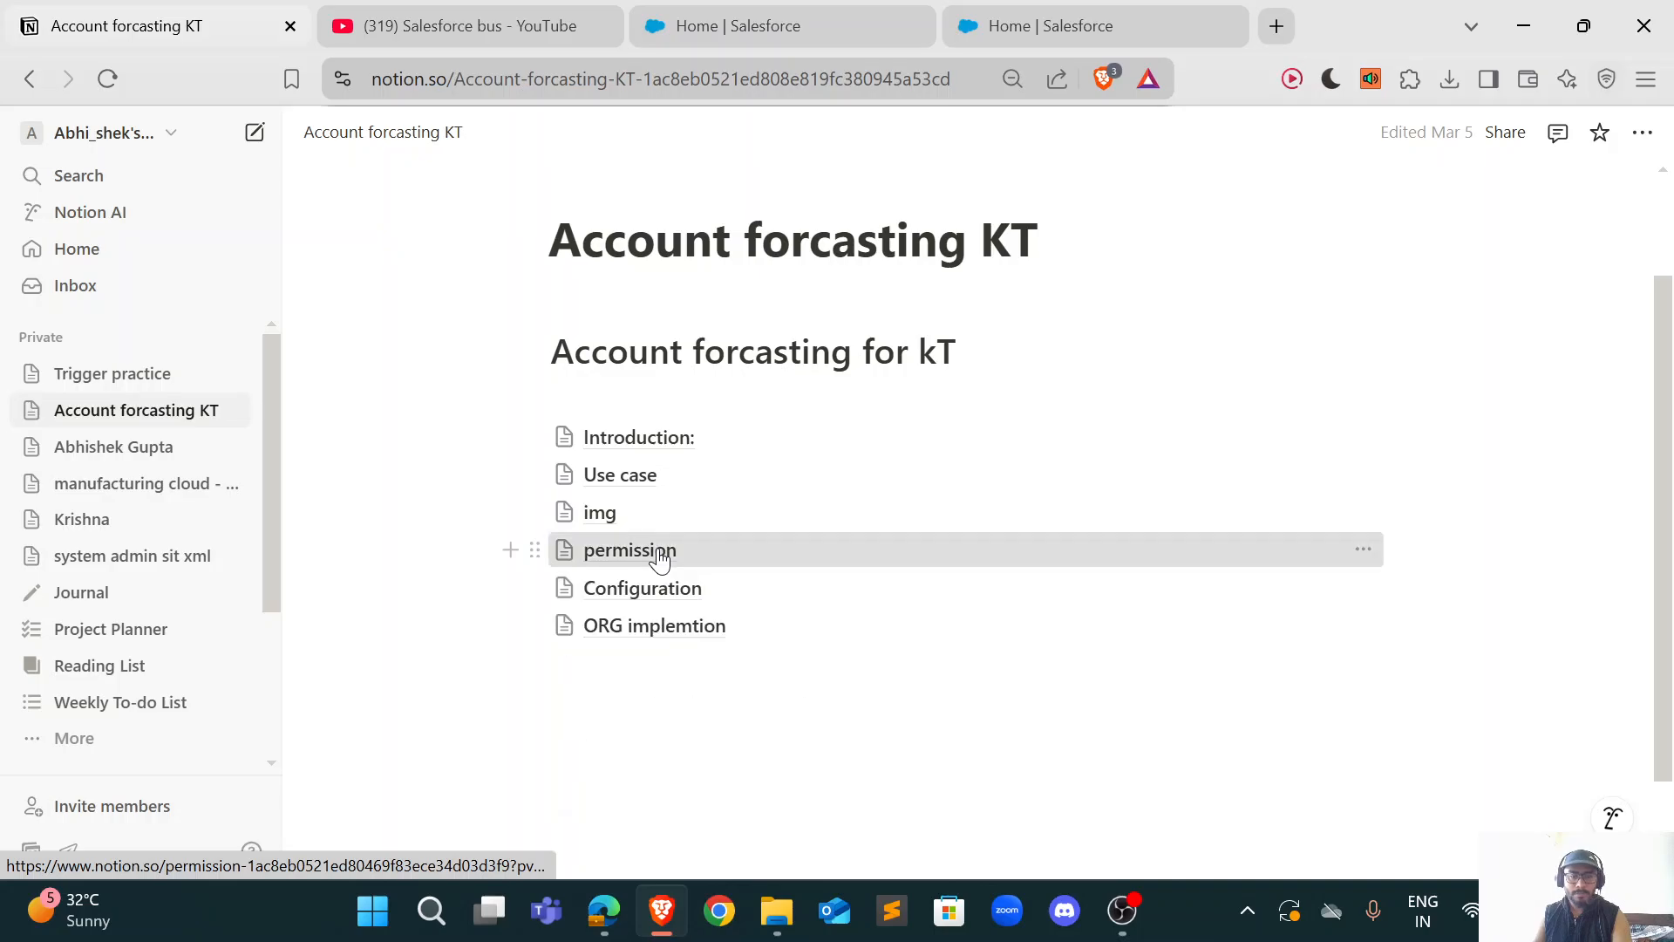
Step: Open the permission page of the Account forcasting KT notes and review the listed forecasting permissions
click(660, 557)
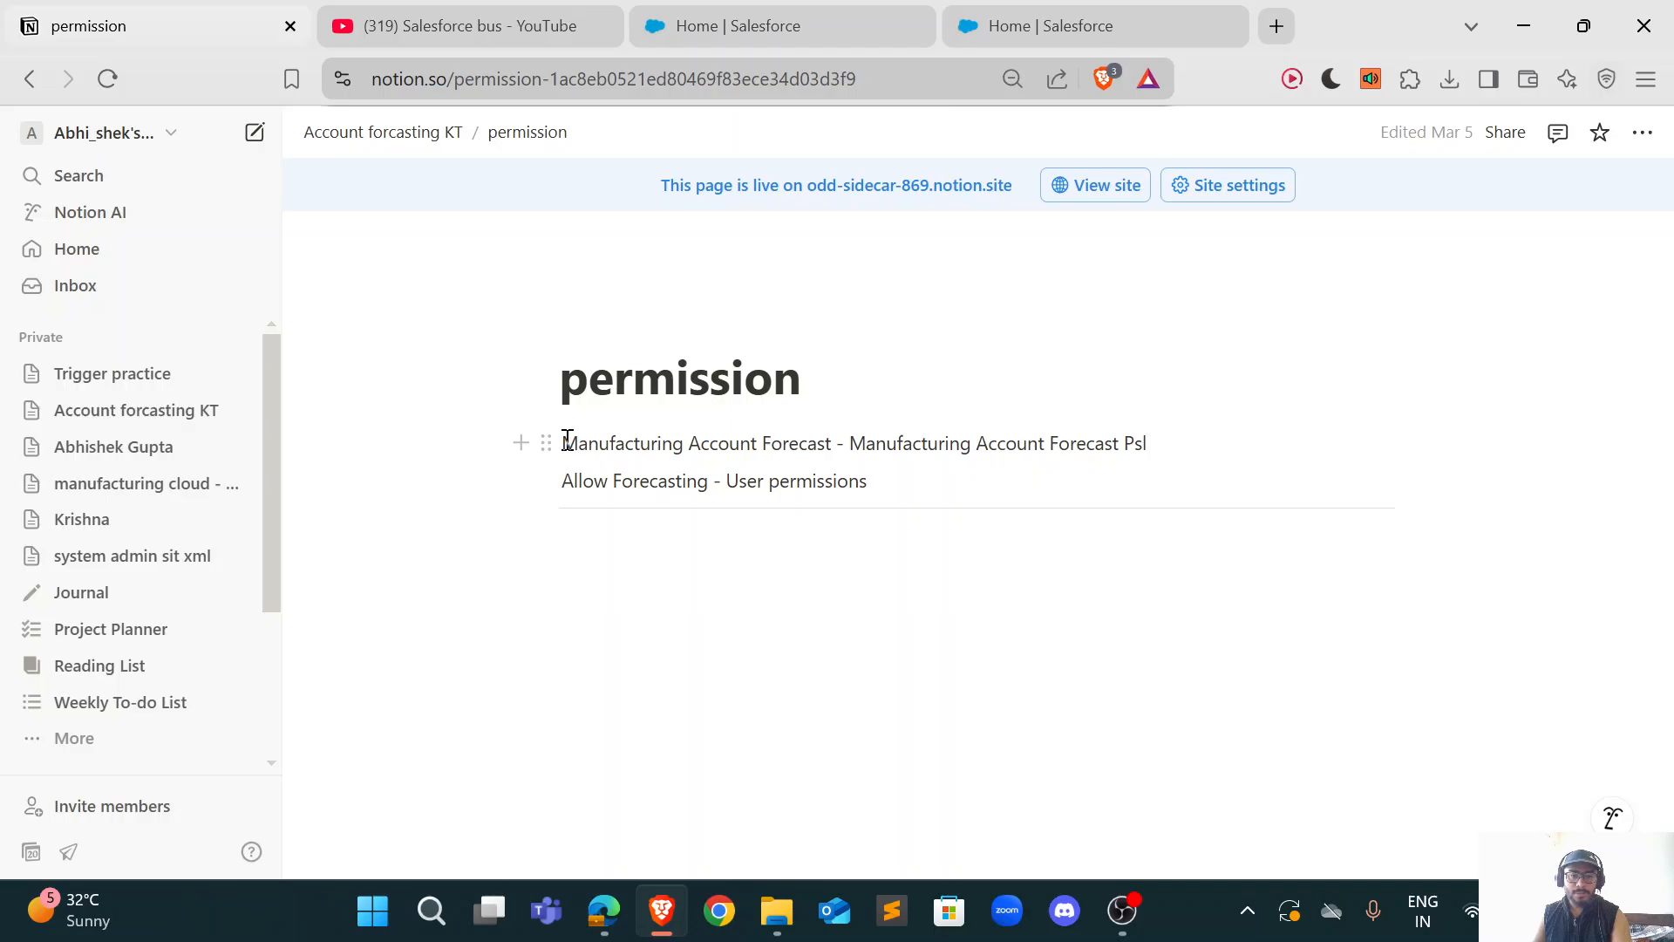
drag(567, 440, 879, 469)
click(864, 591)
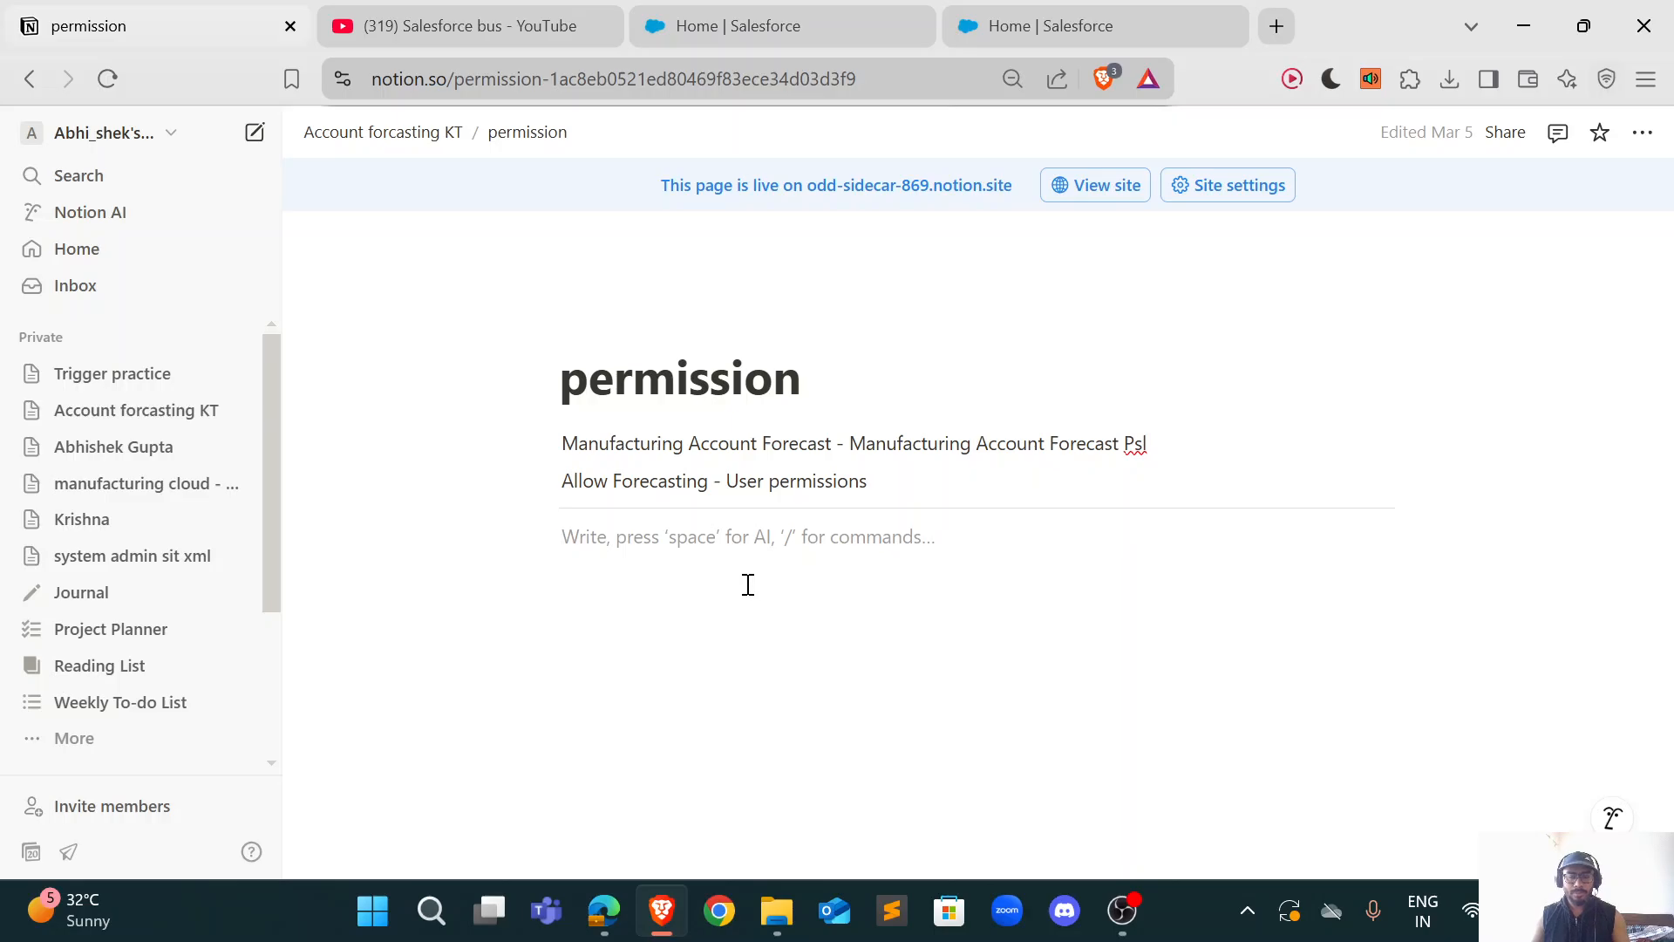
Step: Return to the Account forcasting KT notes and open the Configuration page to view its annotated settings image
click(424, 135)
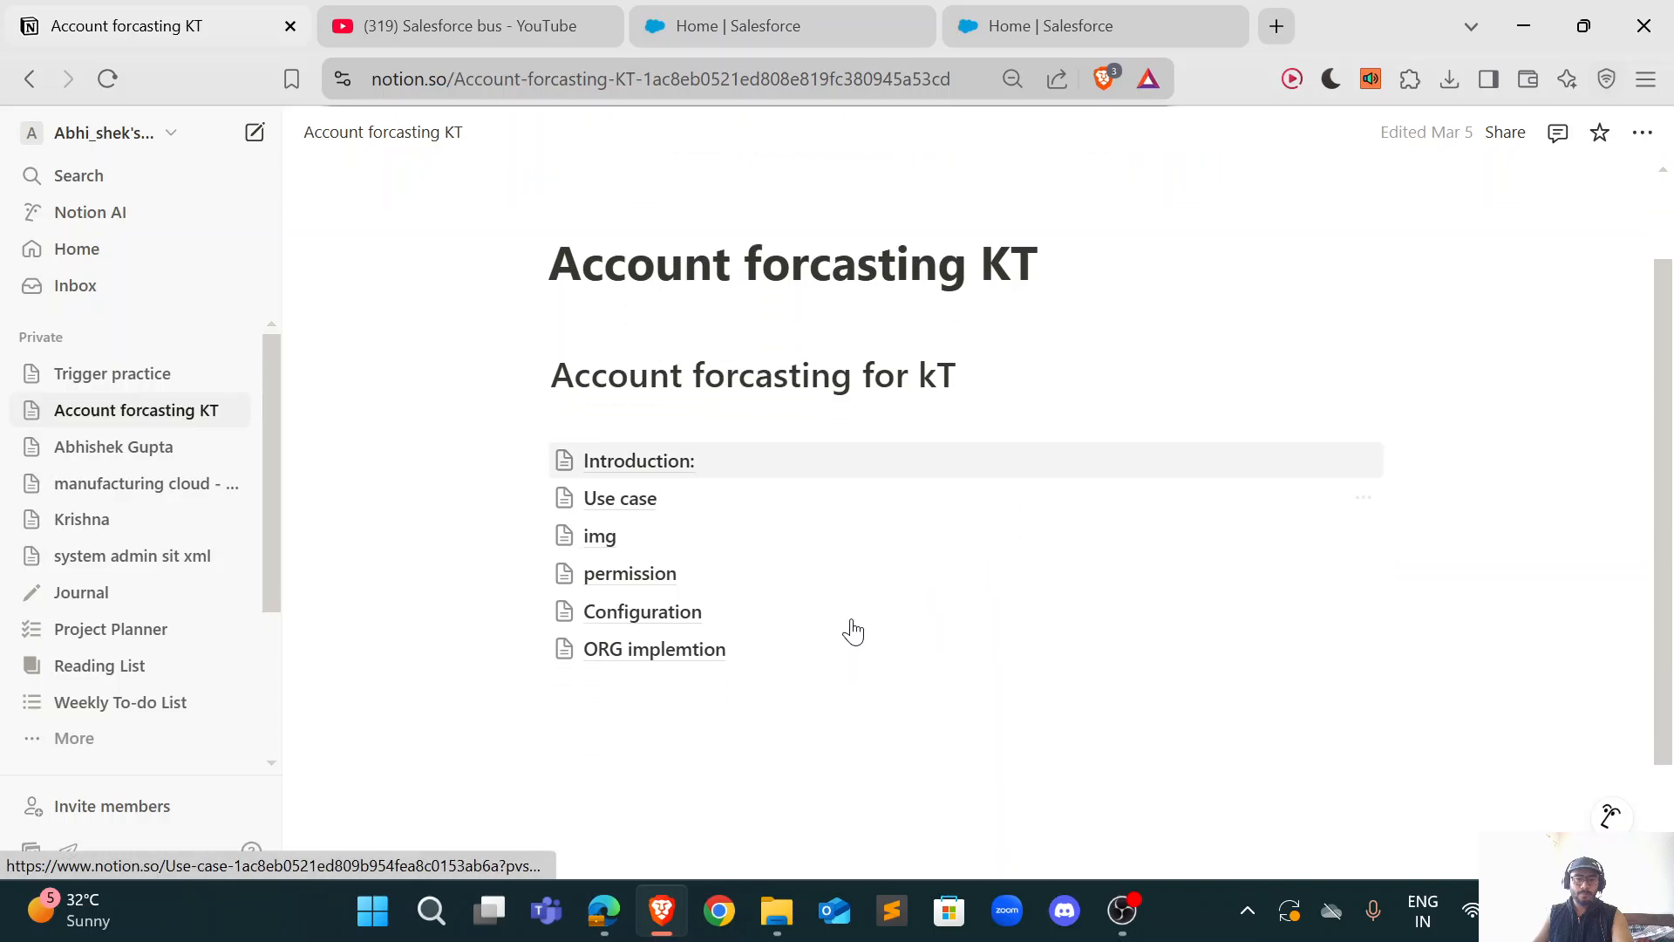
click(691, 583)
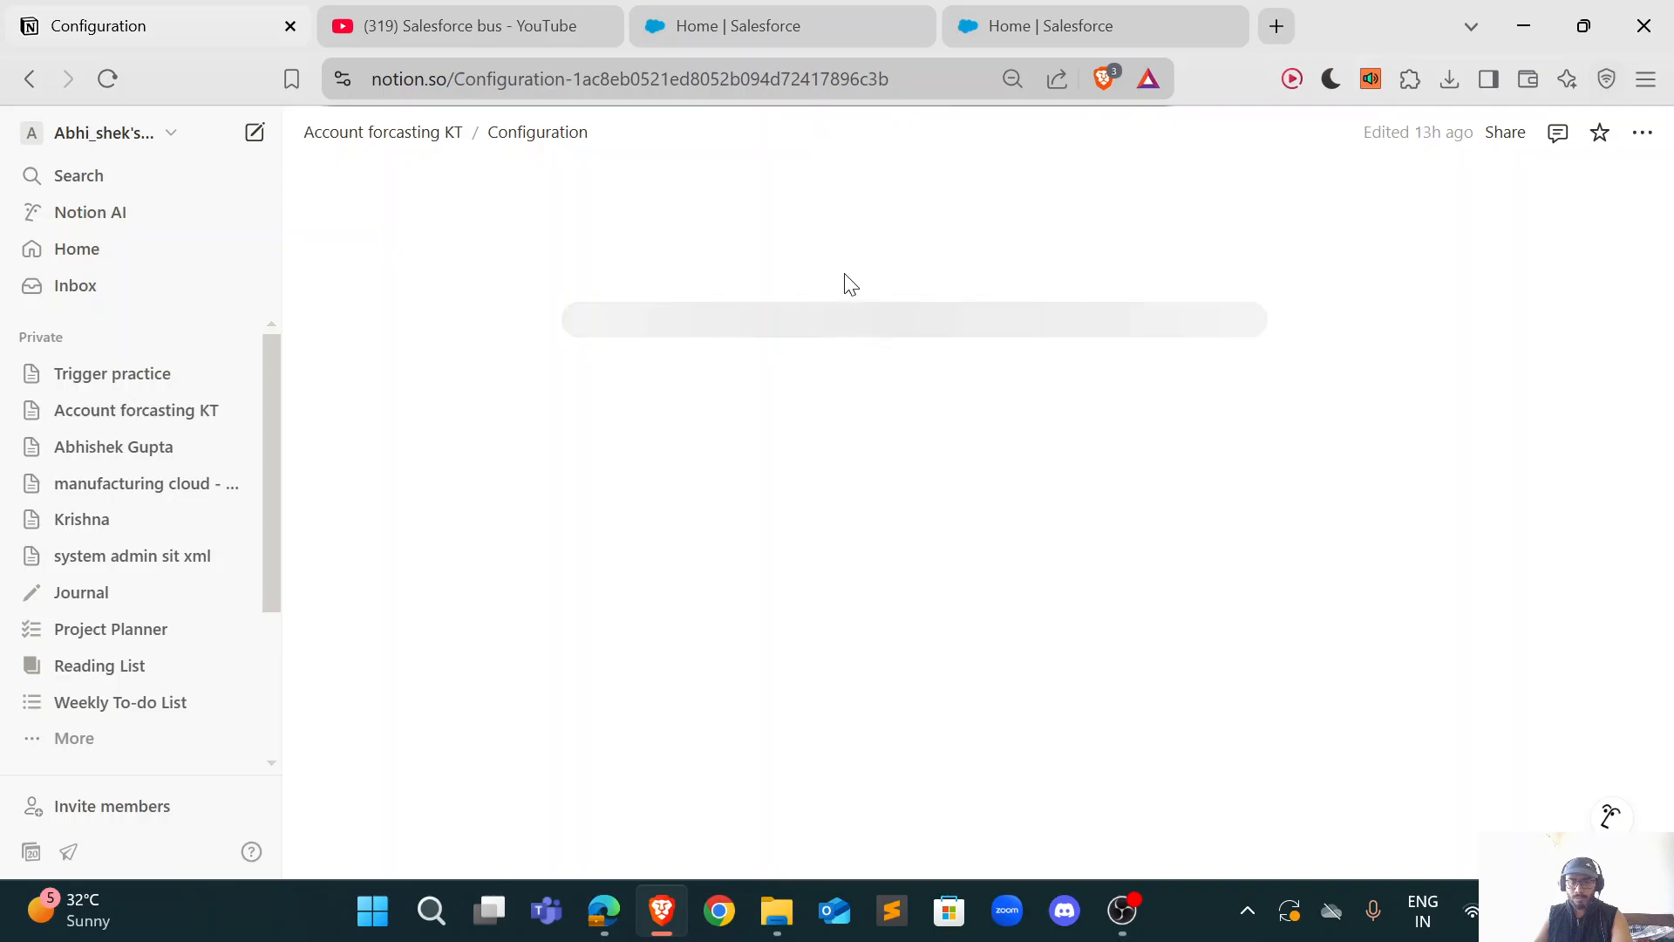
scroll(968, 424, down, 2)
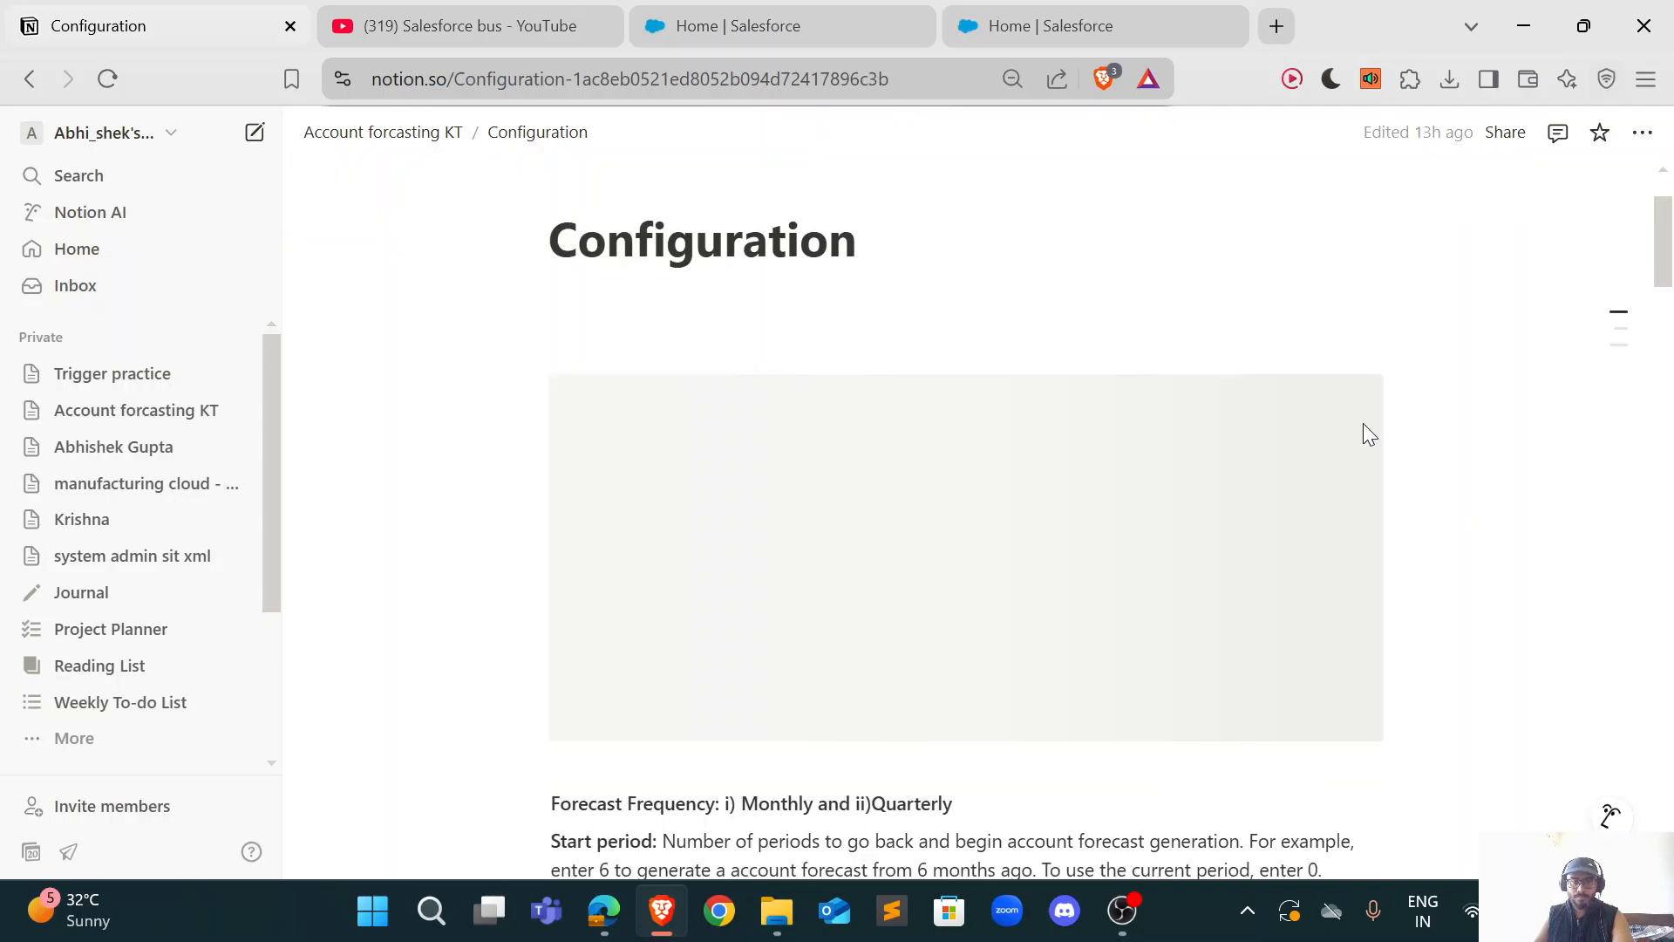
scroll(1395, 423, down, 1)
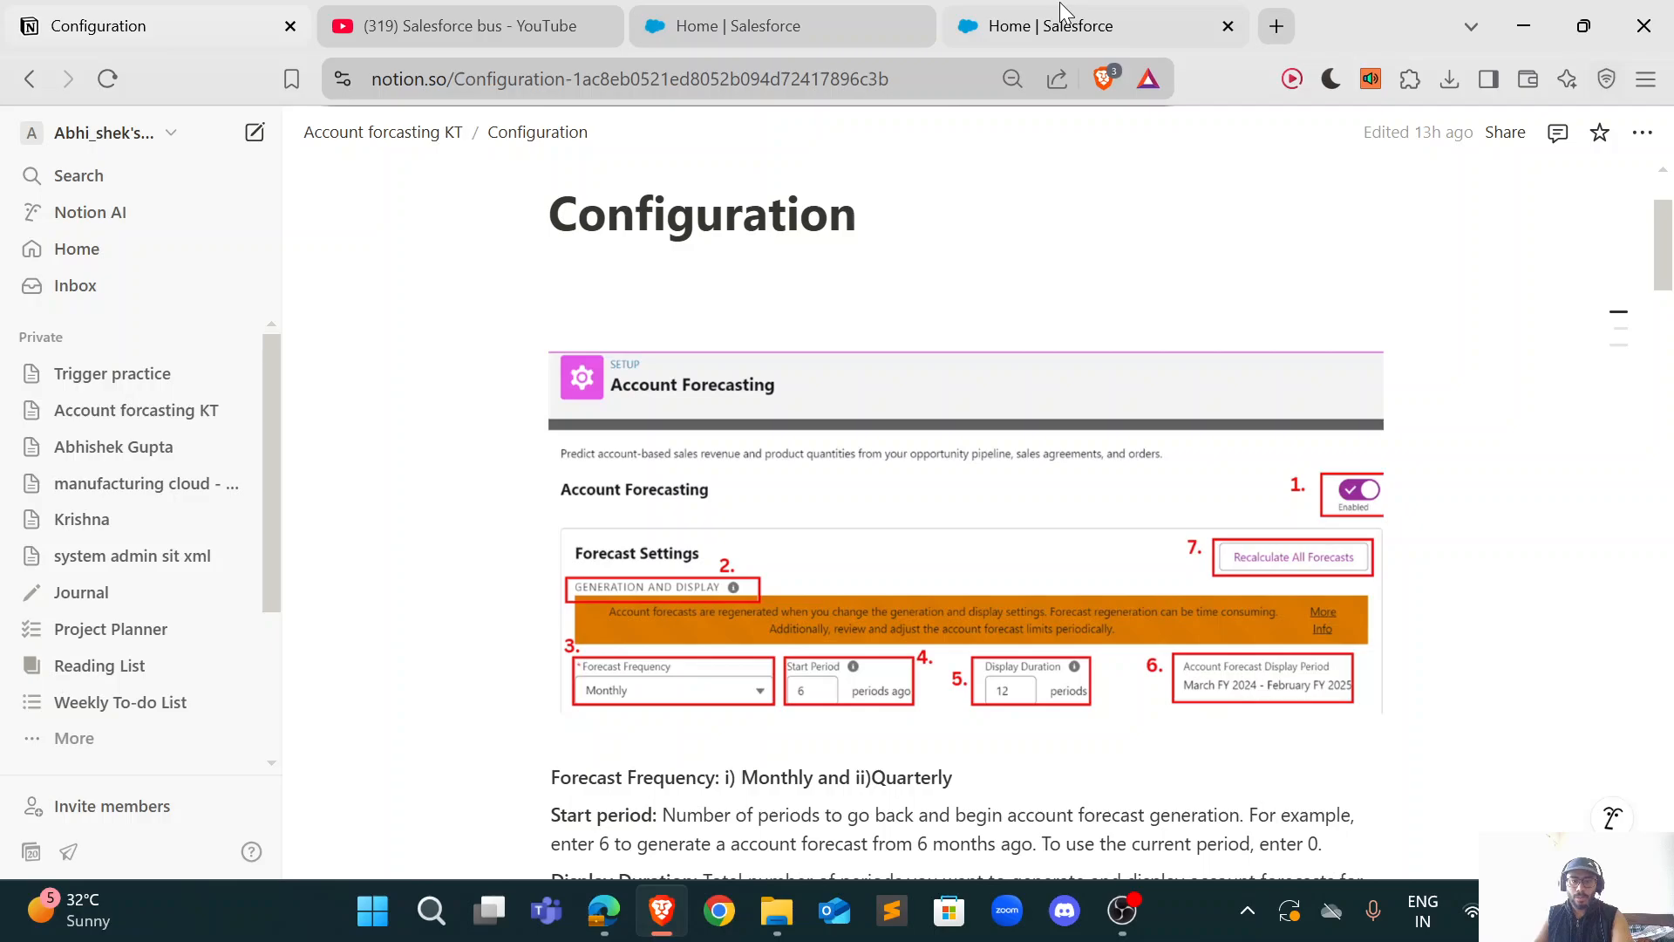
Step: Switch to Salesforce Setup, find the Account Forecasting settings with the search "account for", and enable Account Forecasting
click(1060, 2)
click(802, 26)
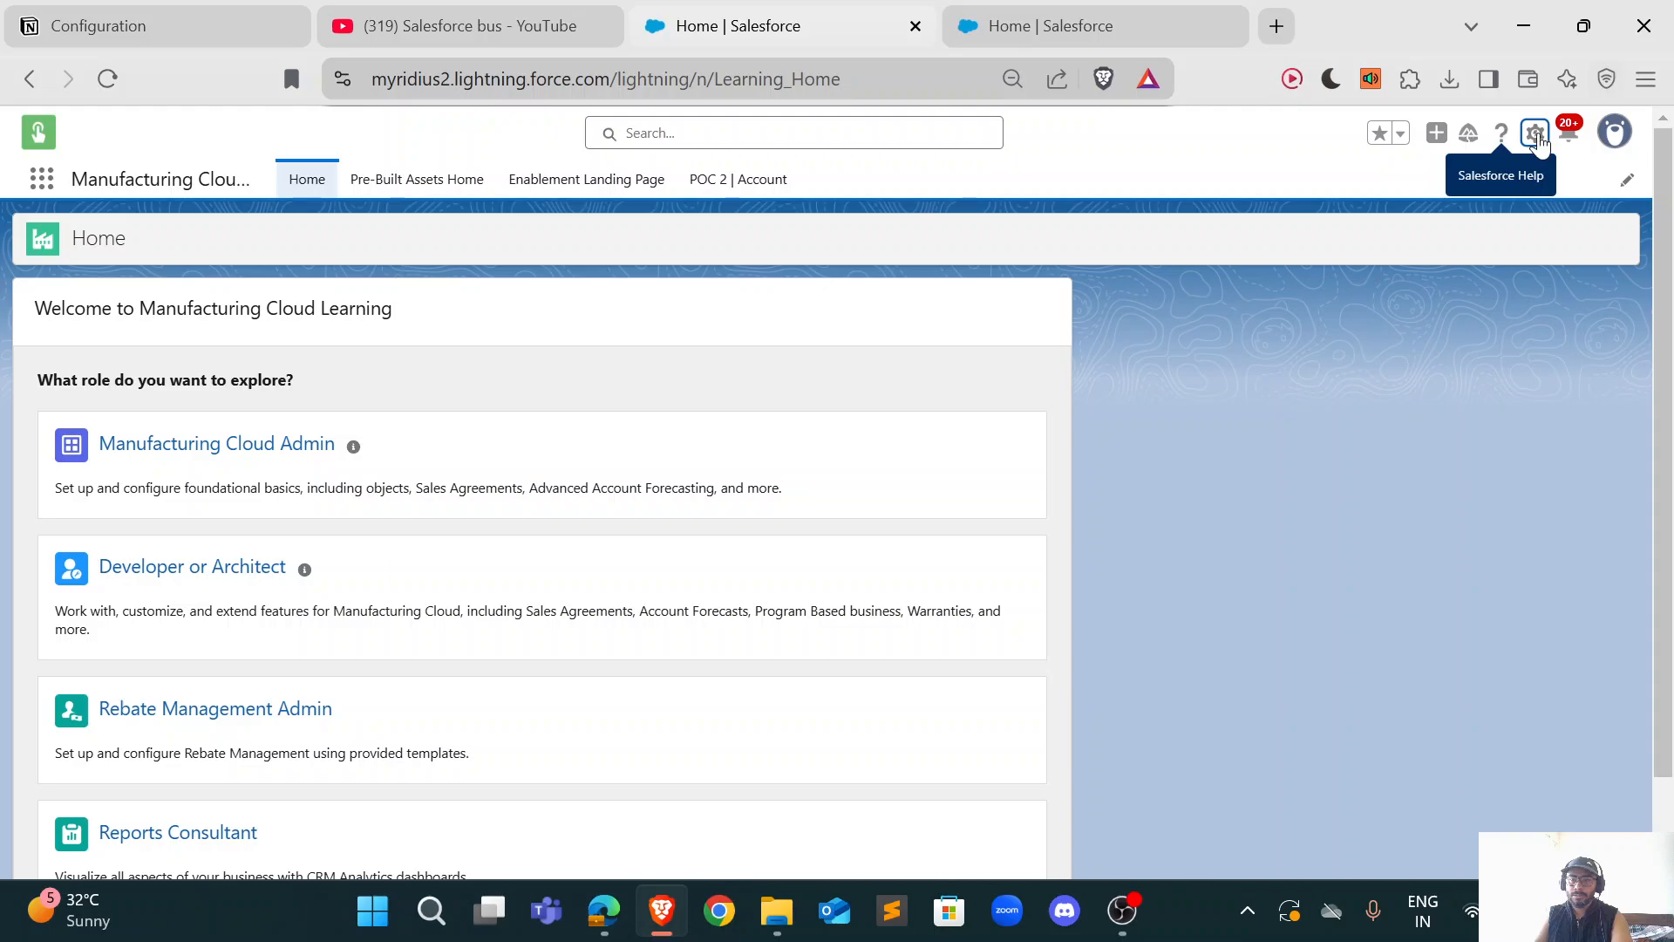
click(1127, 5)
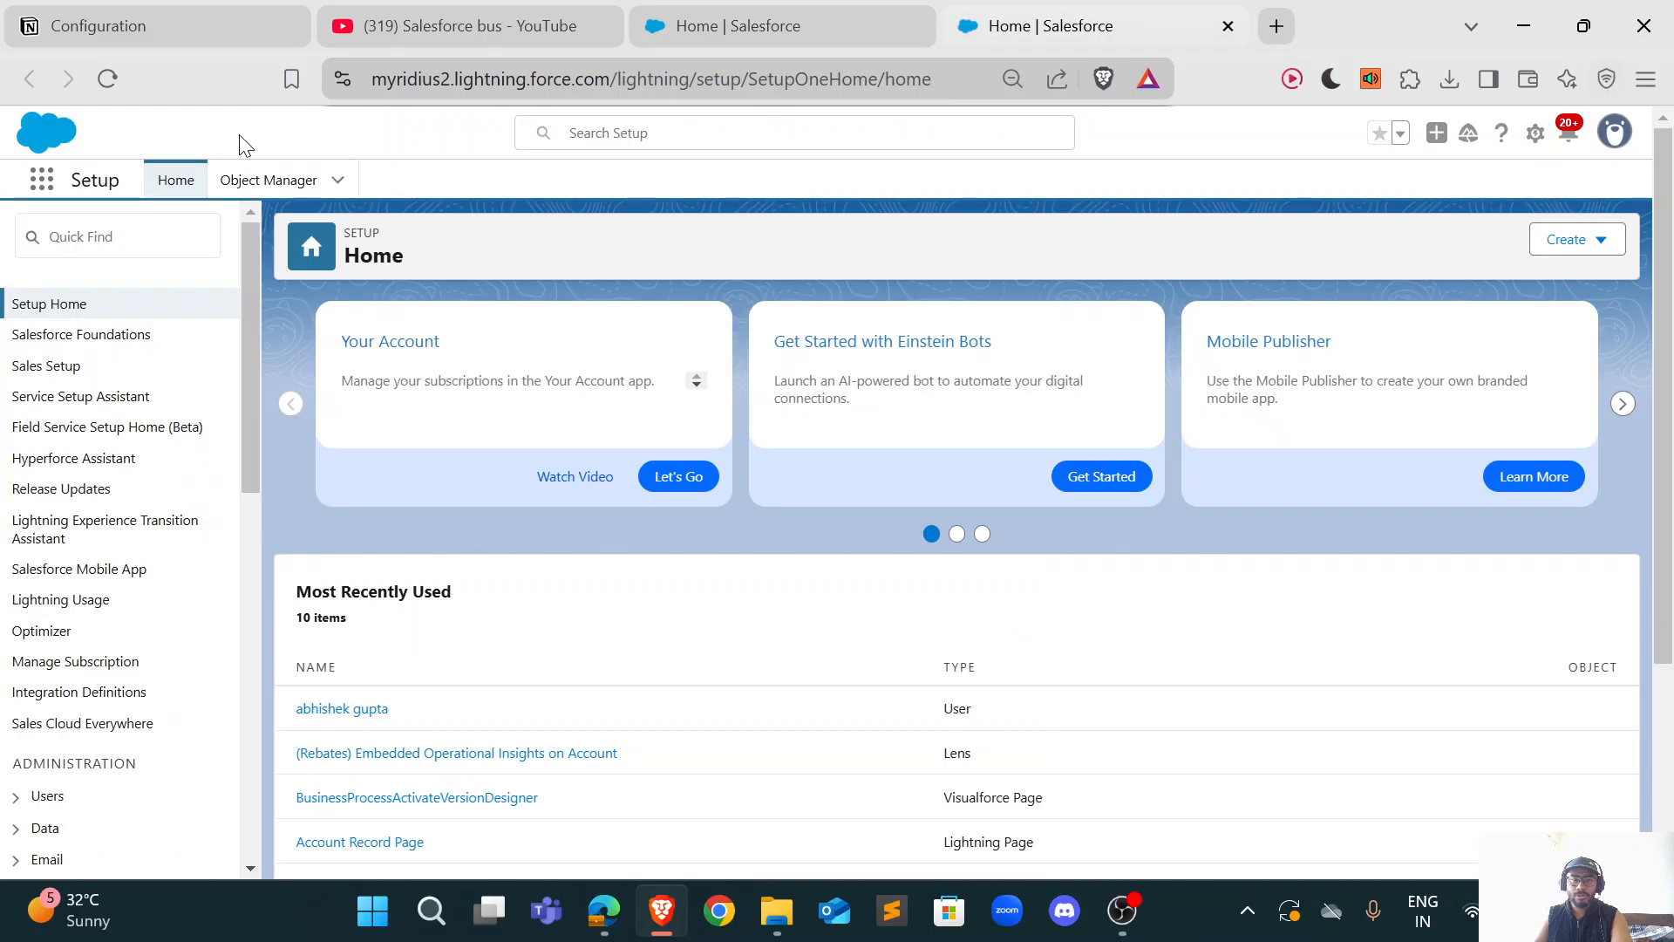
click(132, 249)
text(a)
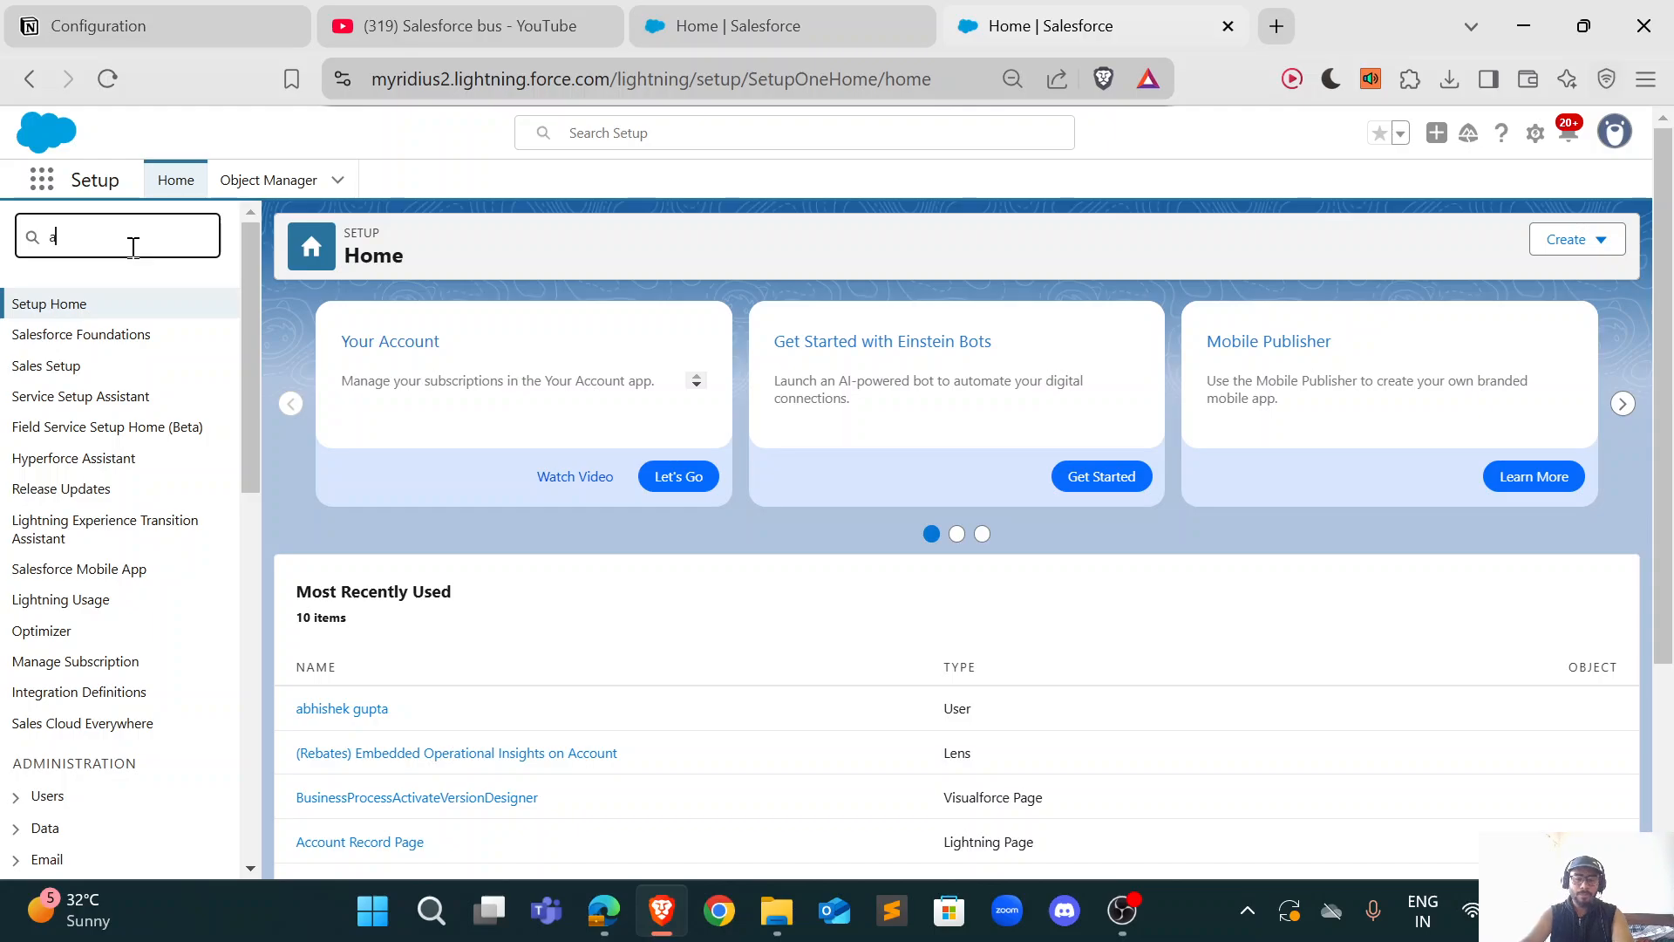
text(ccou)
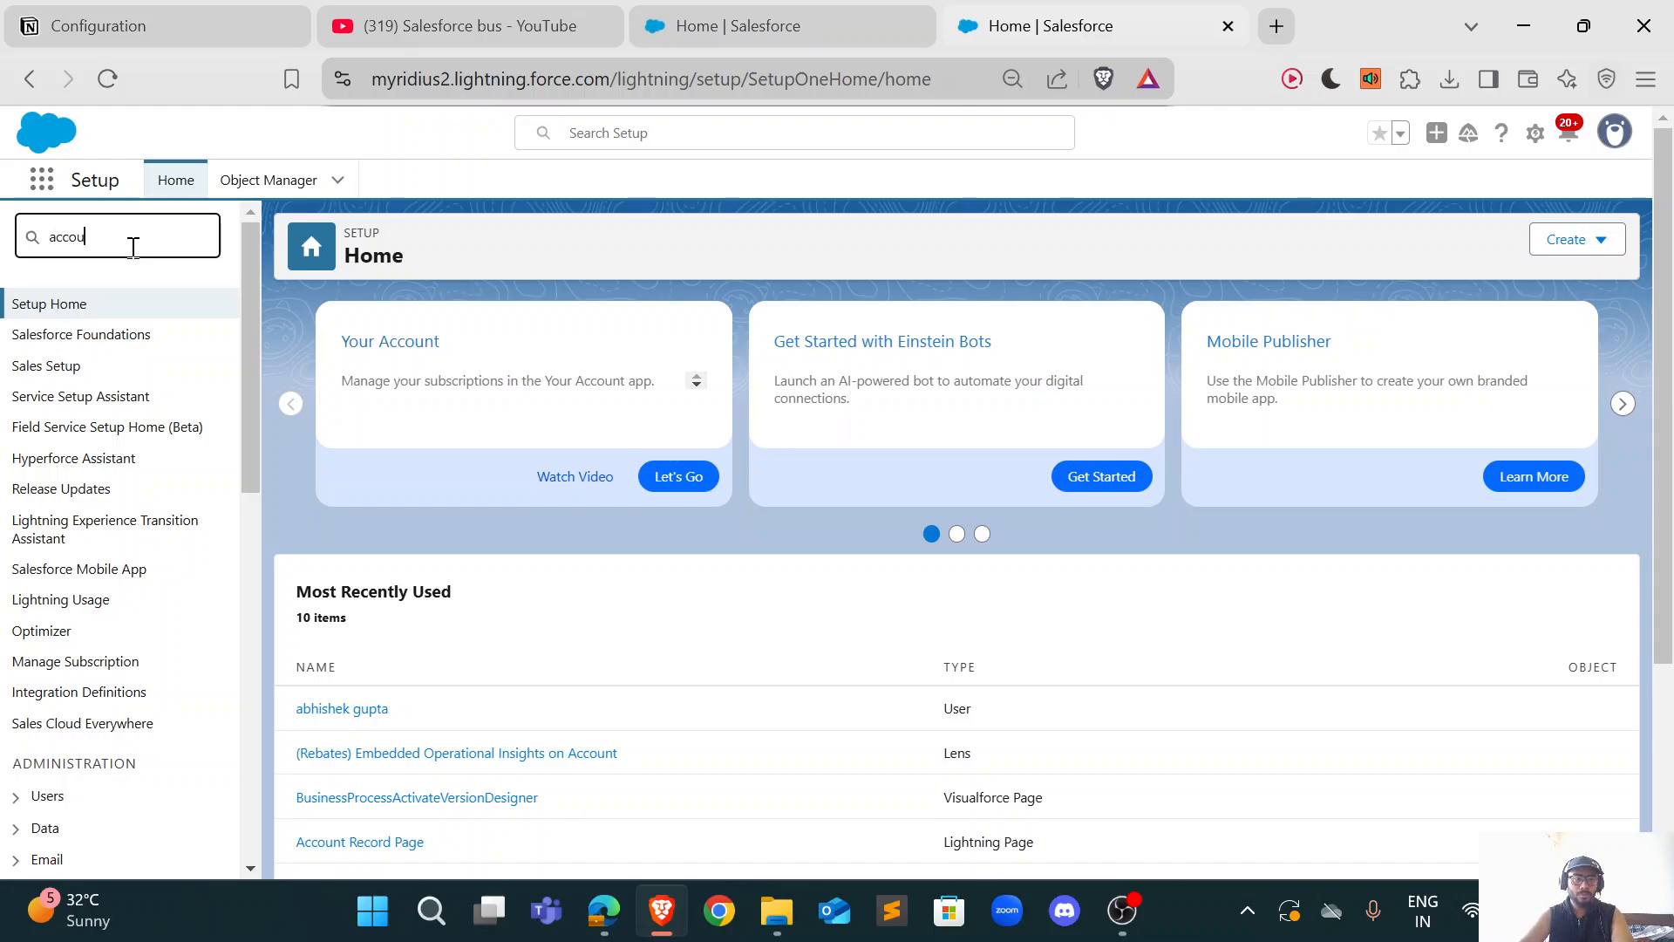
text(nt for)
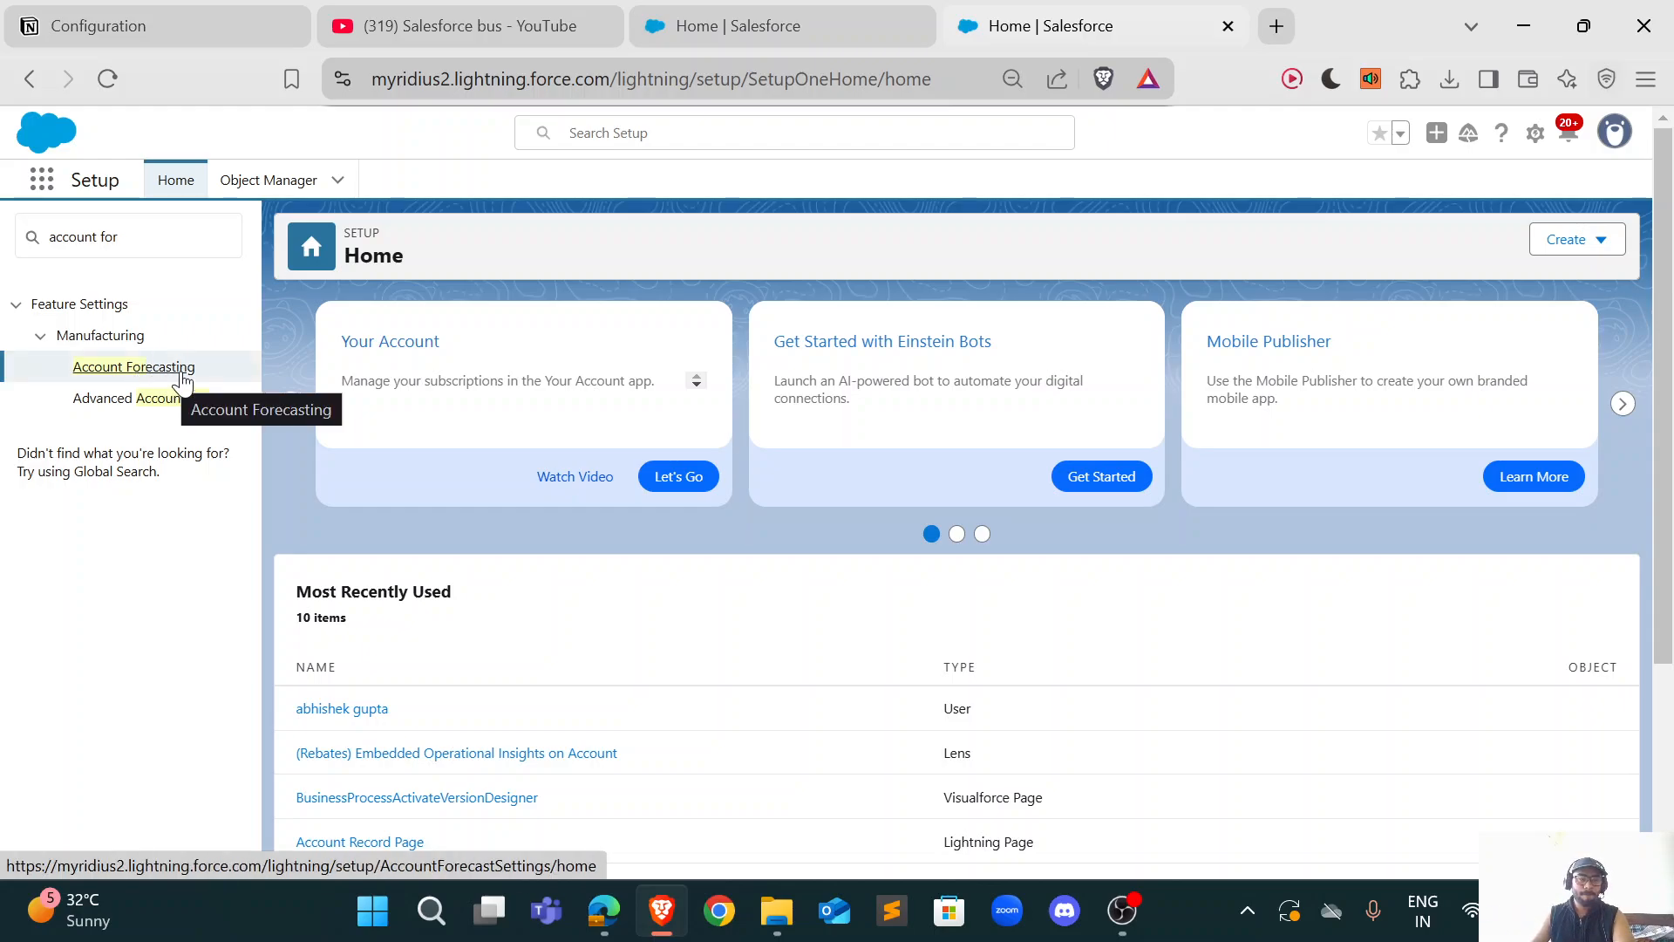
click(140, 367)
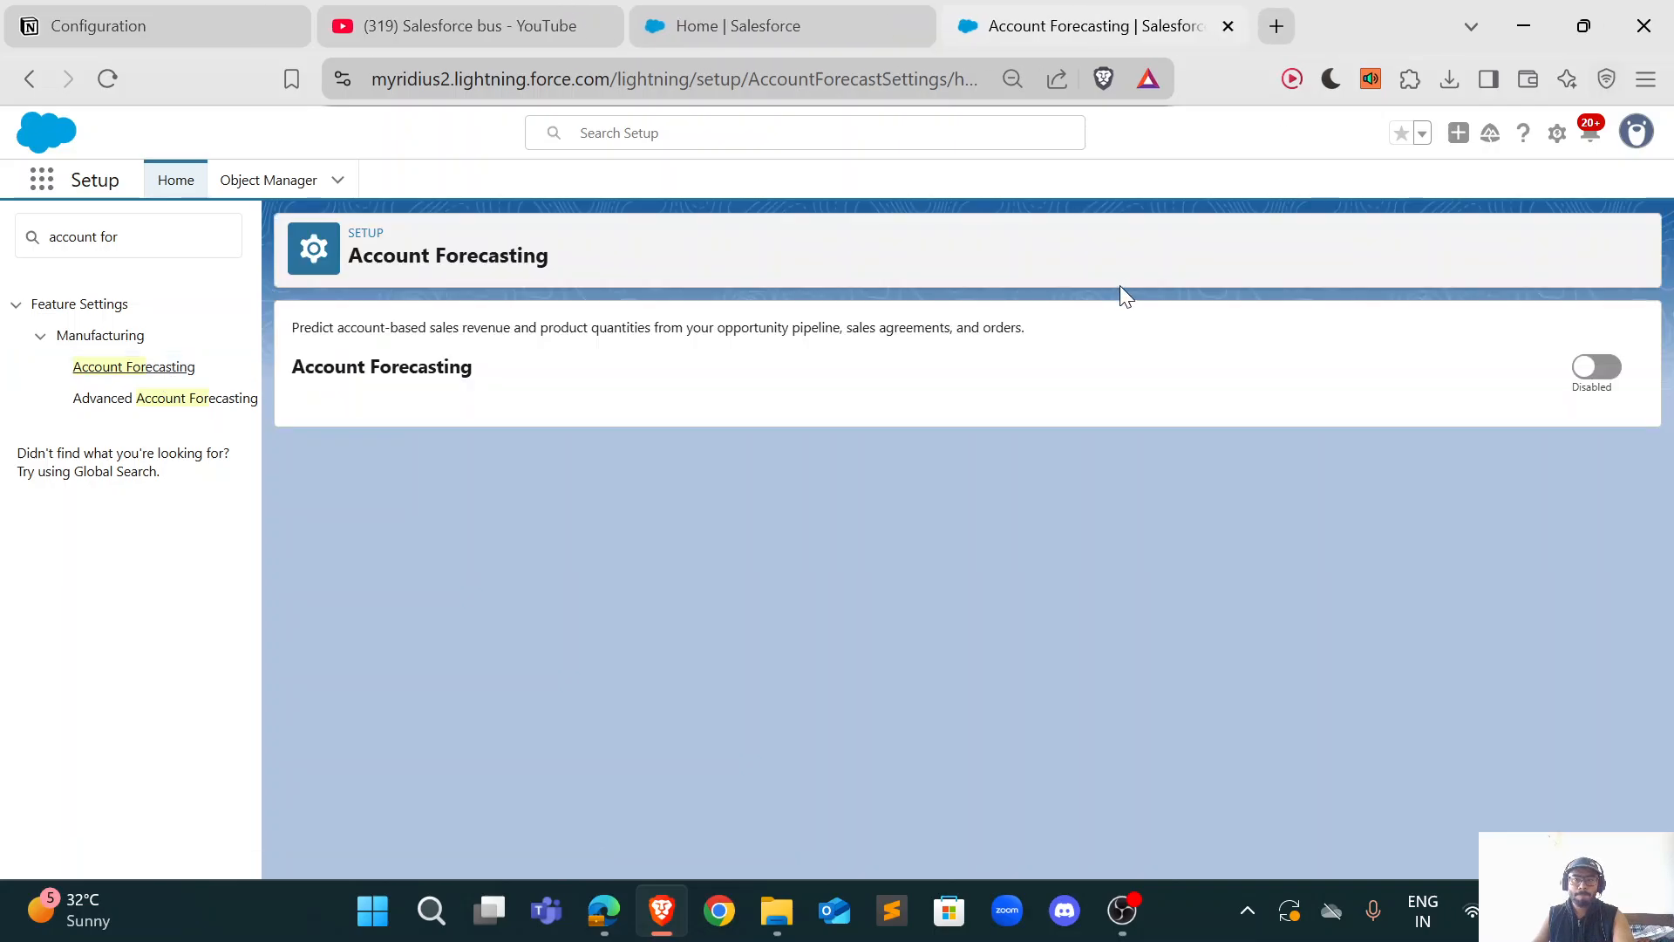
click(1589, 377)
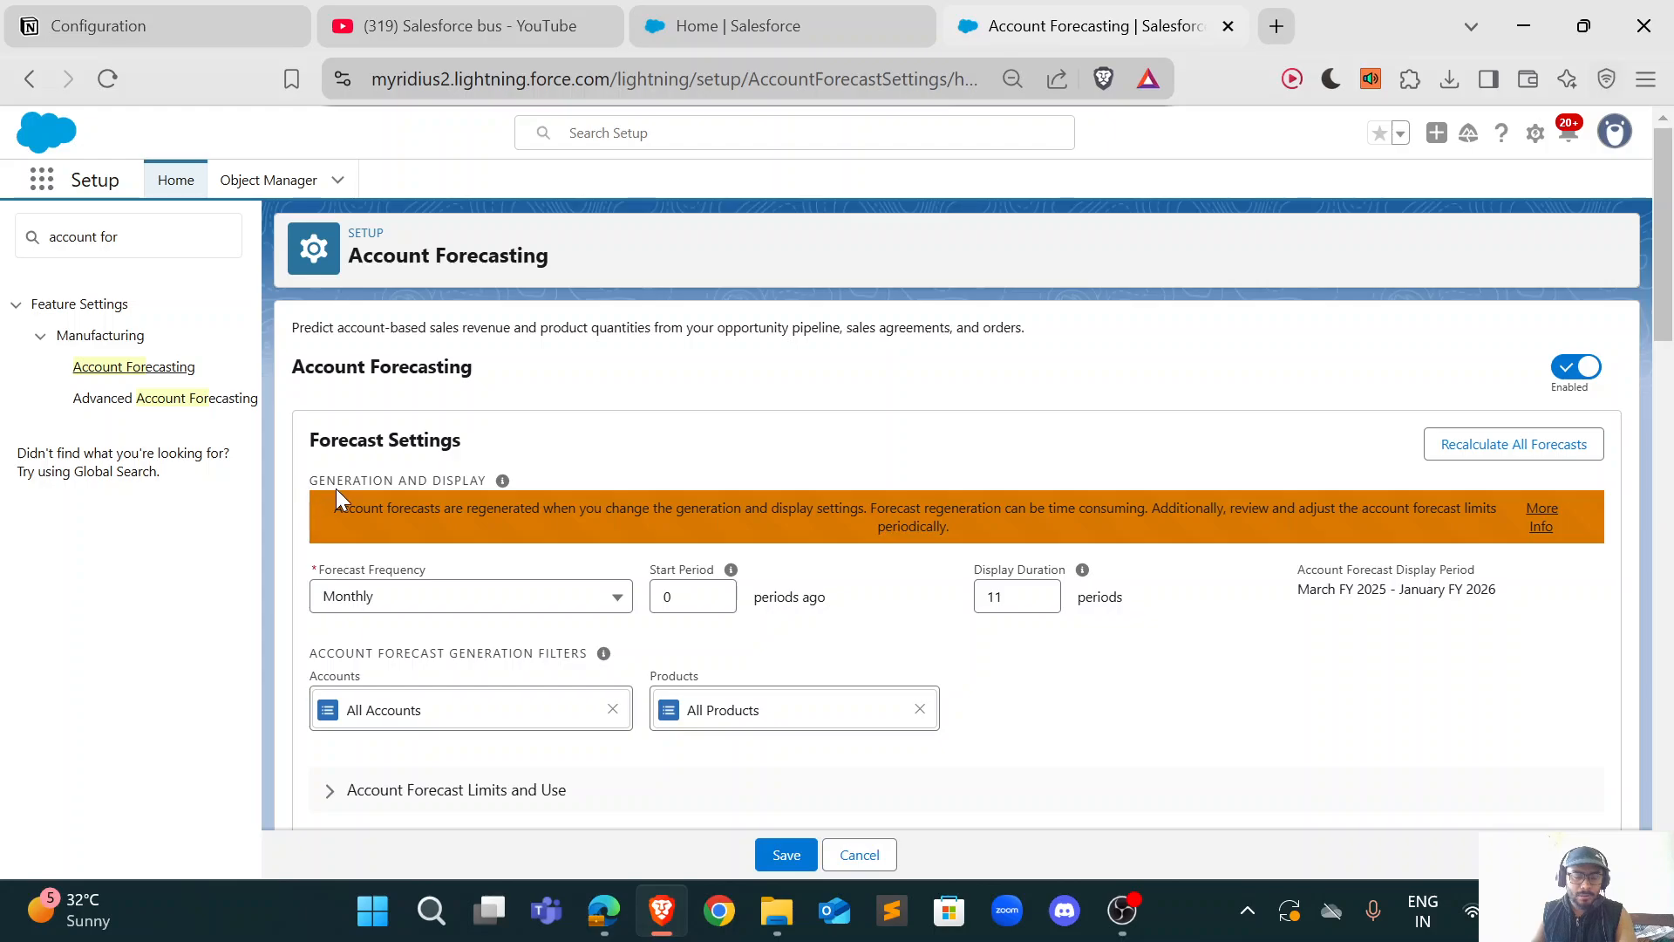
scroll(731, 453, down, 1)
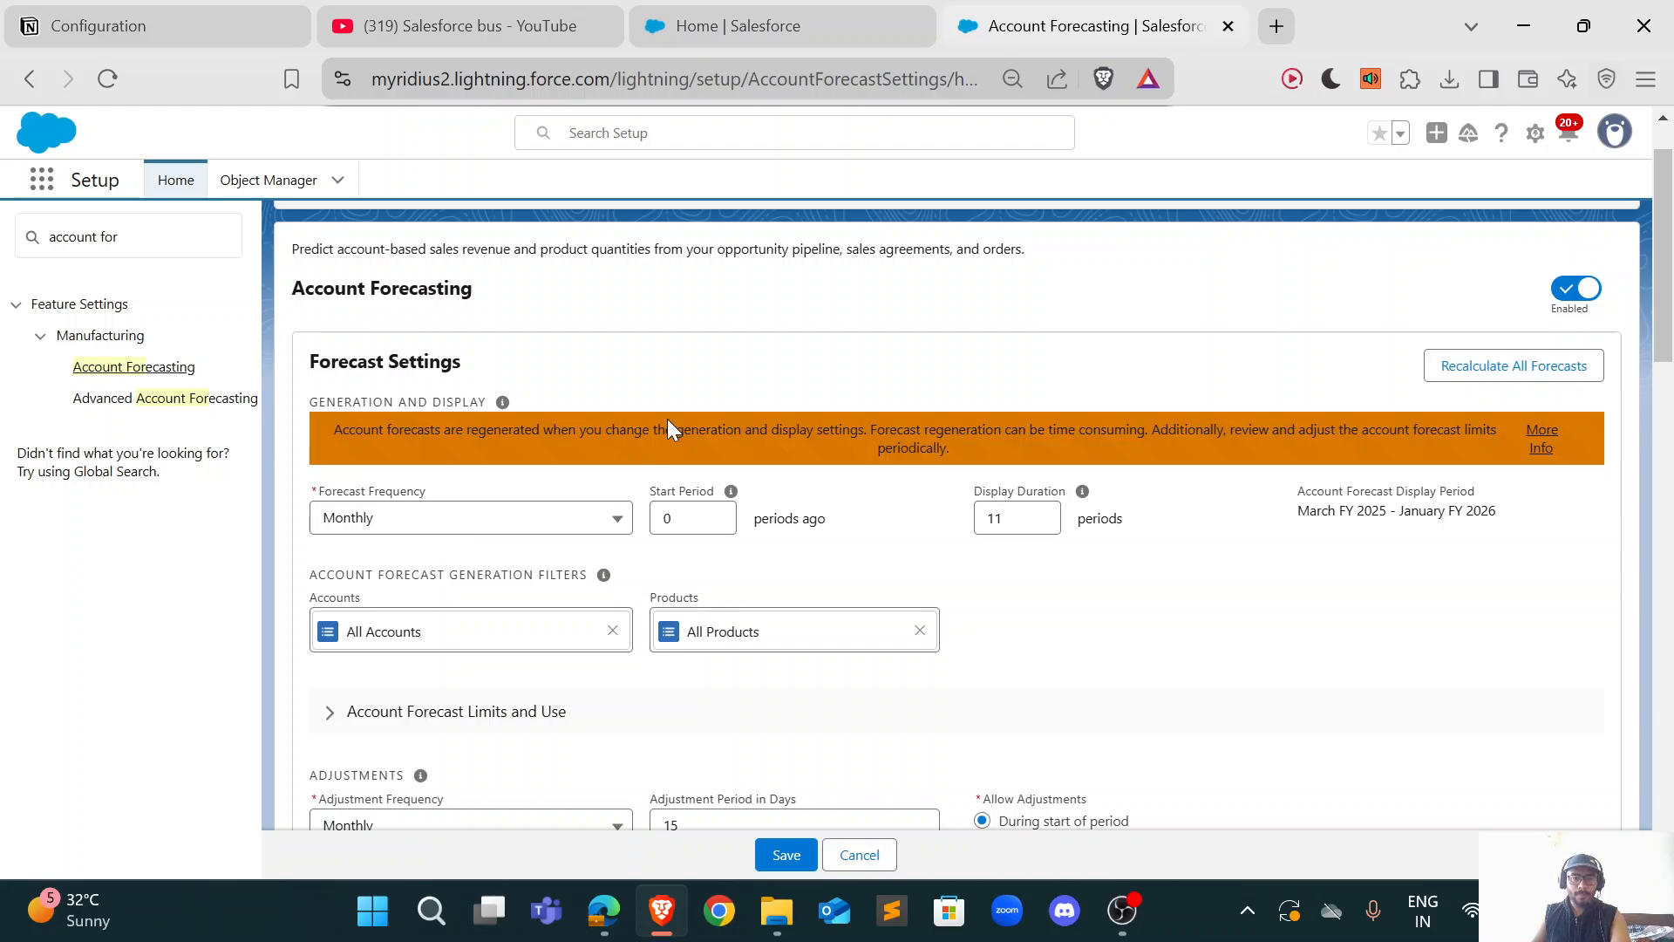
Step: Switch to the Manufacturing Cloud Learning app and open the Accounts list by searching for "accounts"
click(776, 38)
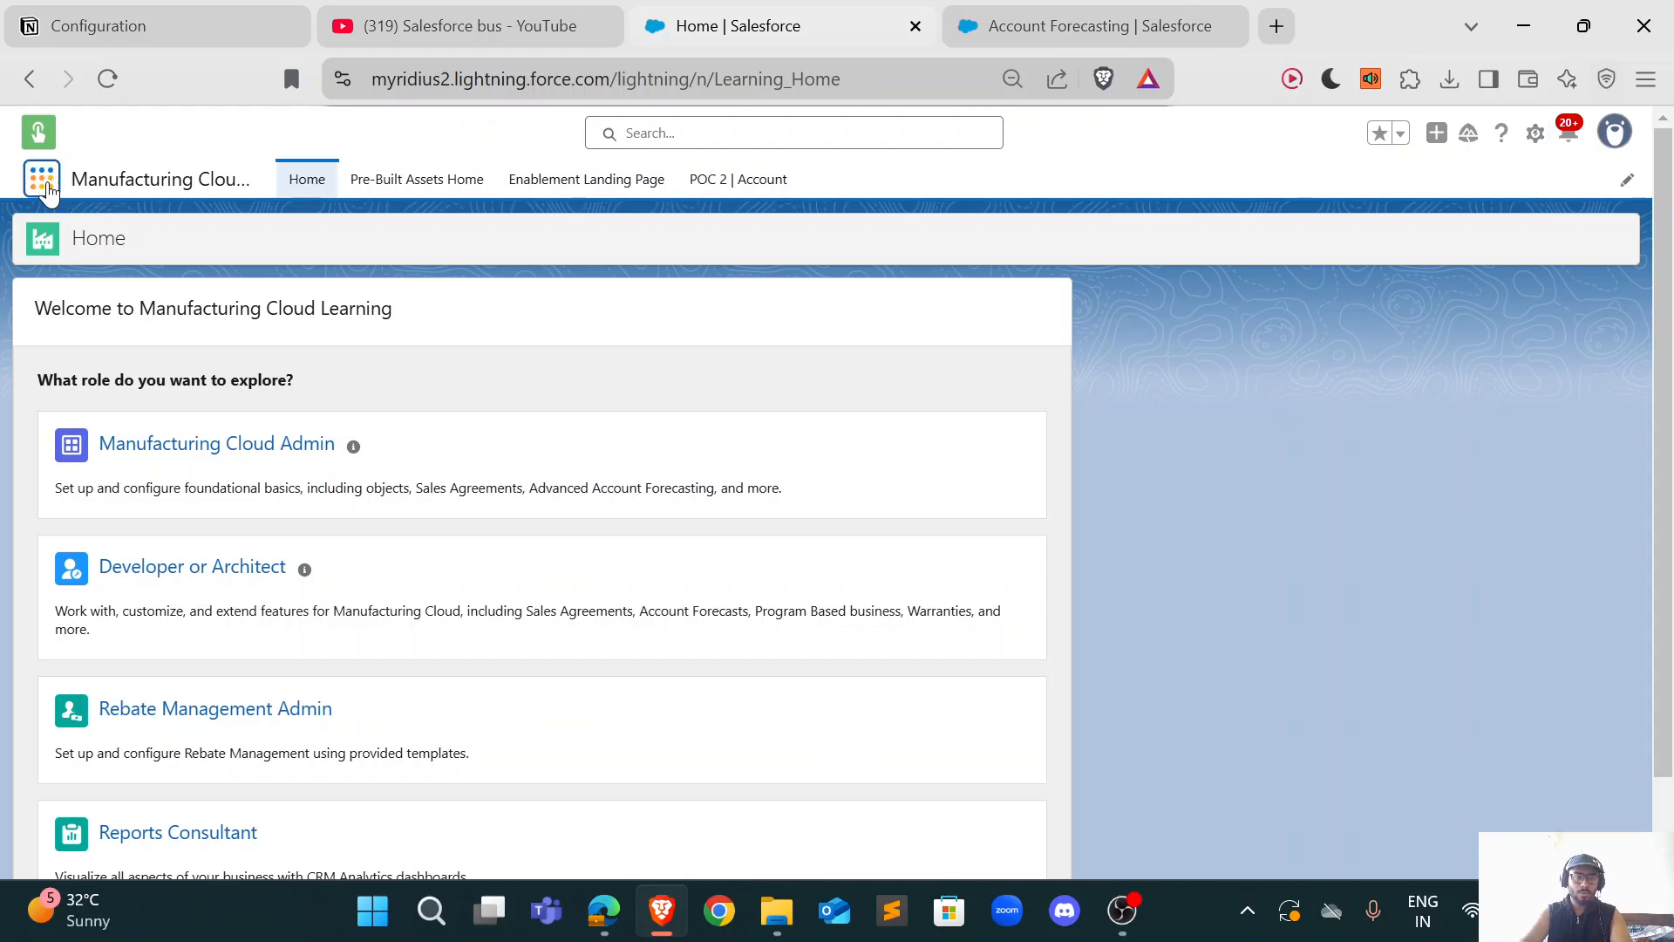
click(41, 179)
text(acc)
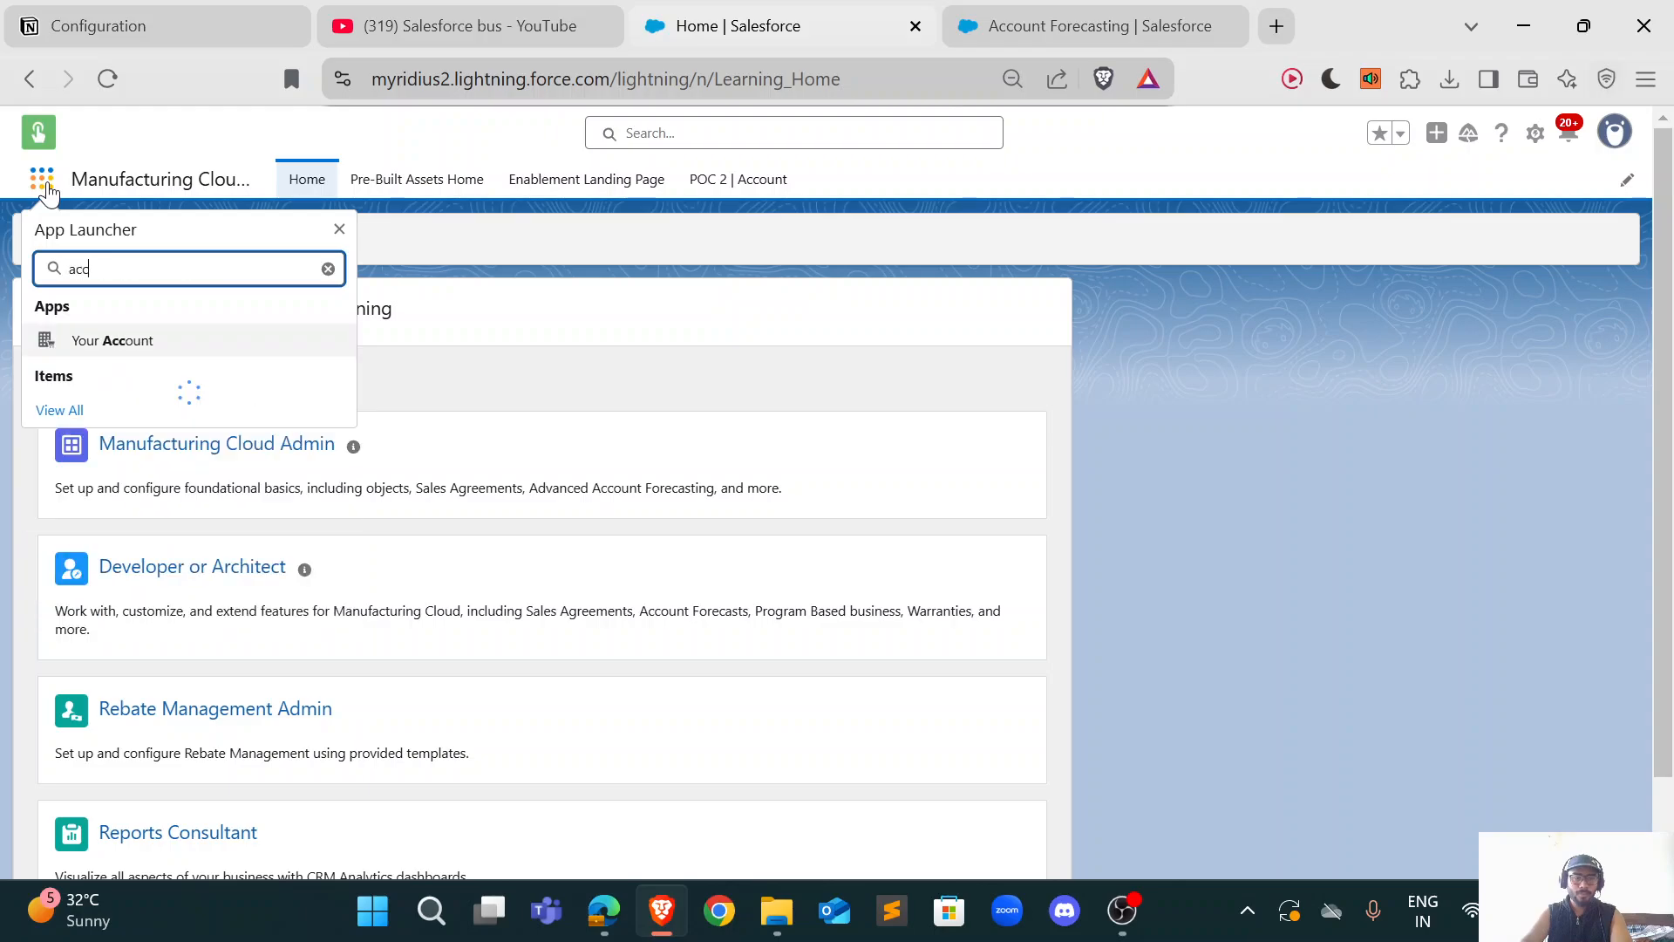
text(ounts)
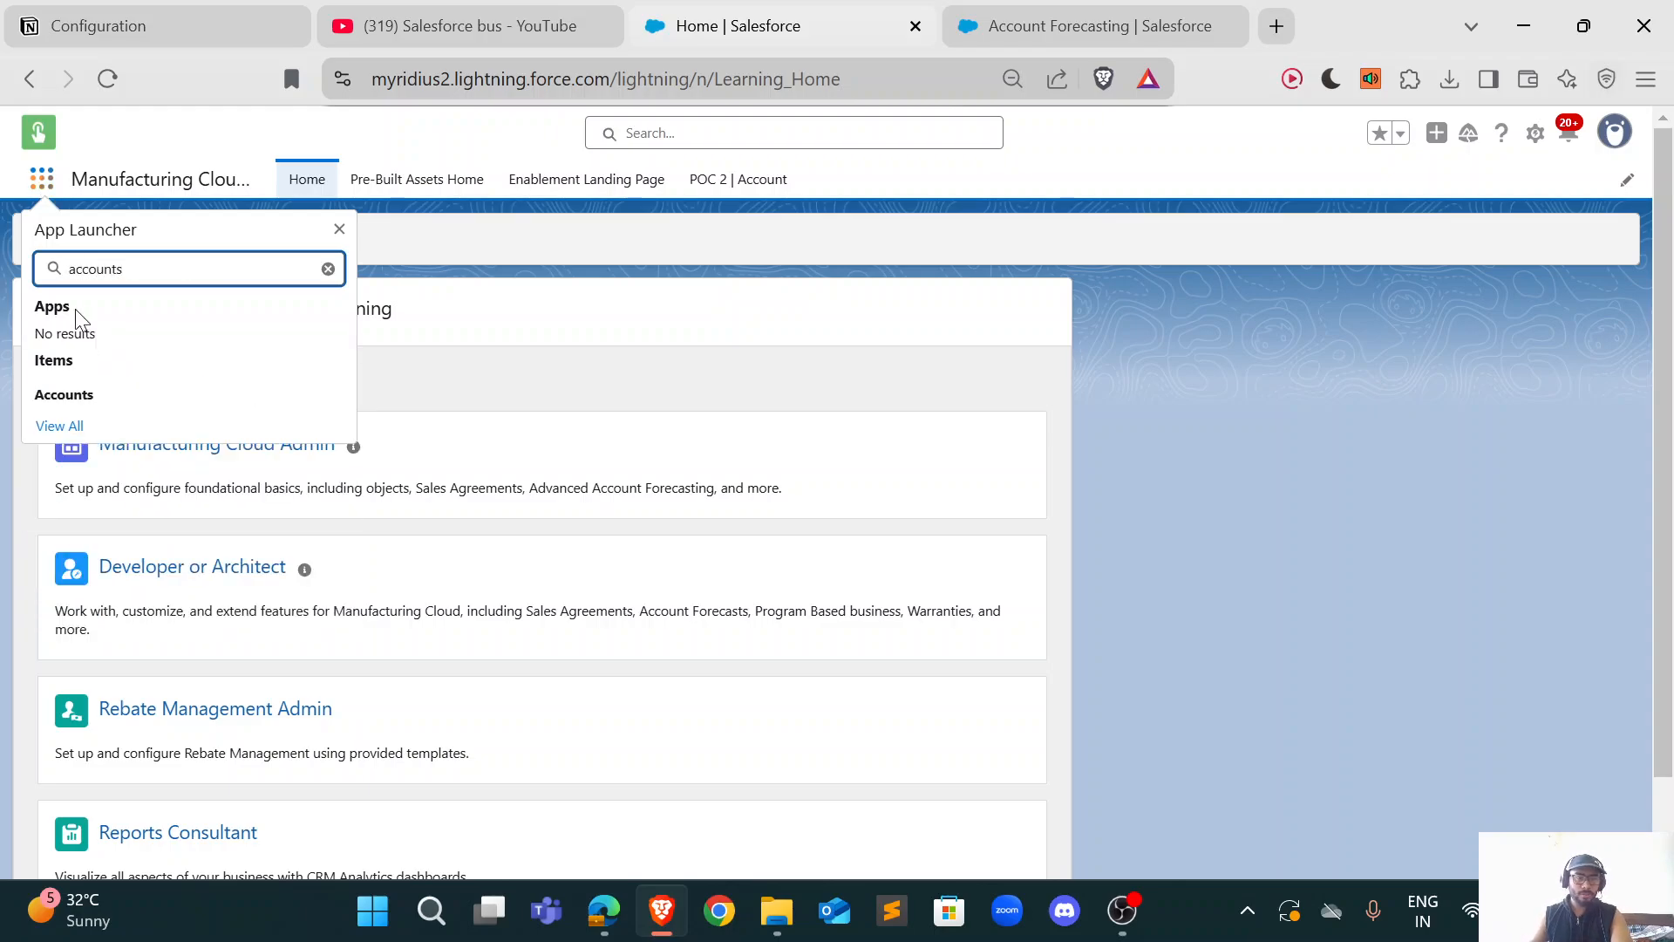
click(105, 403)
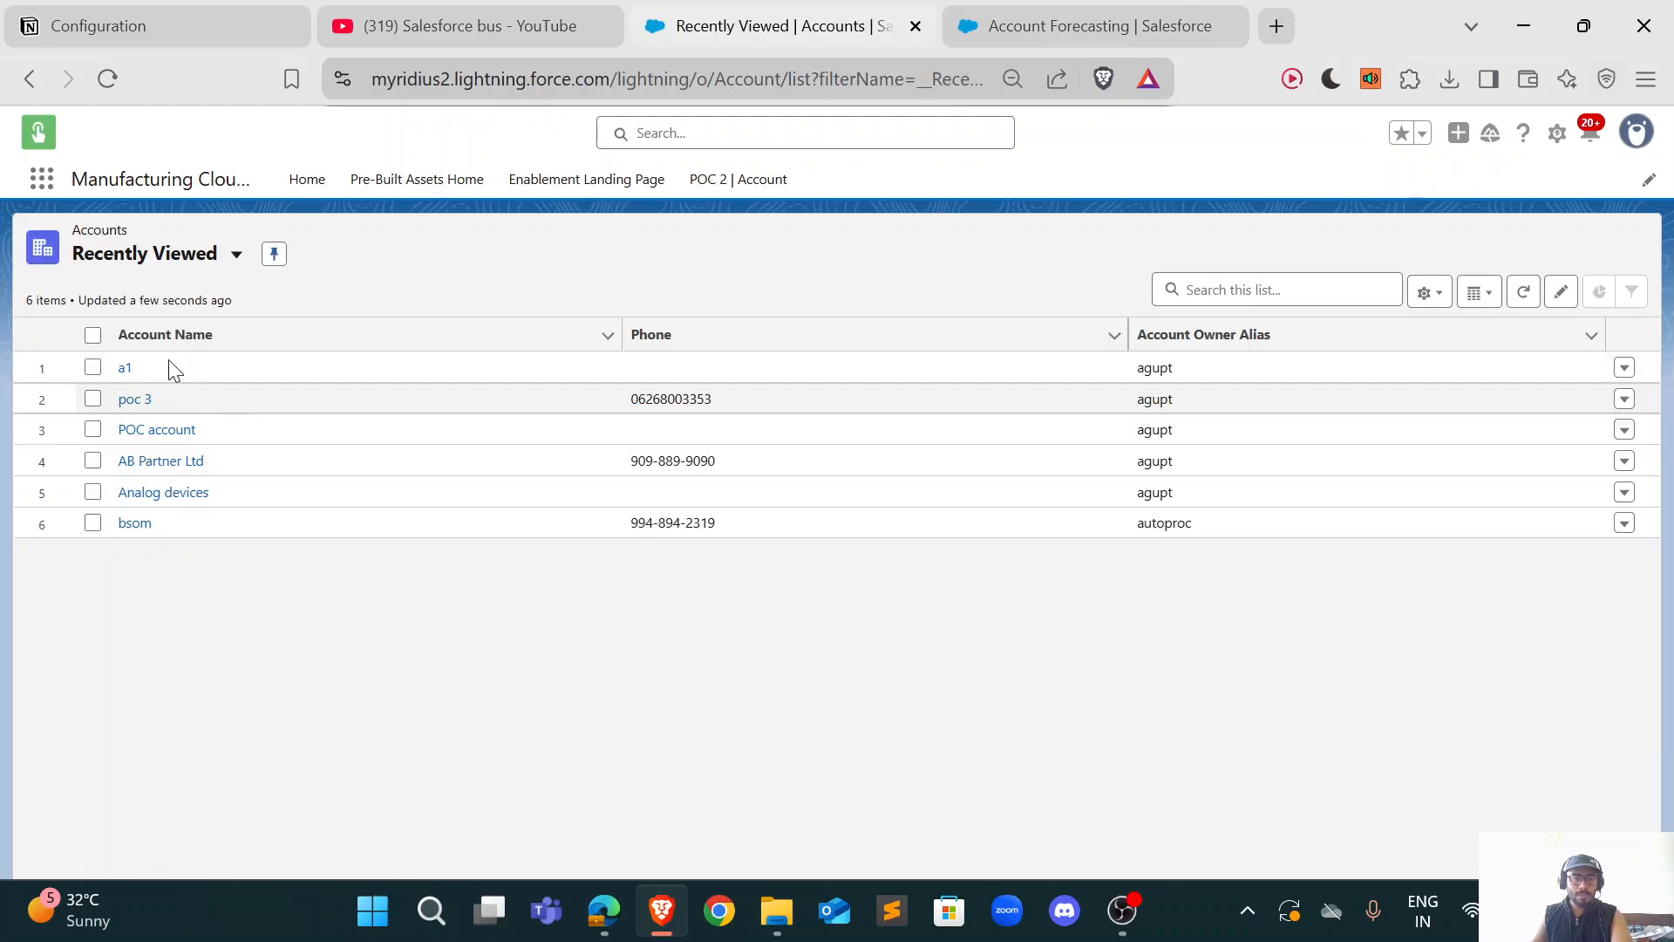
Step: Open the a1 account and examine the period columns of its forecast grid
click(367, 438)
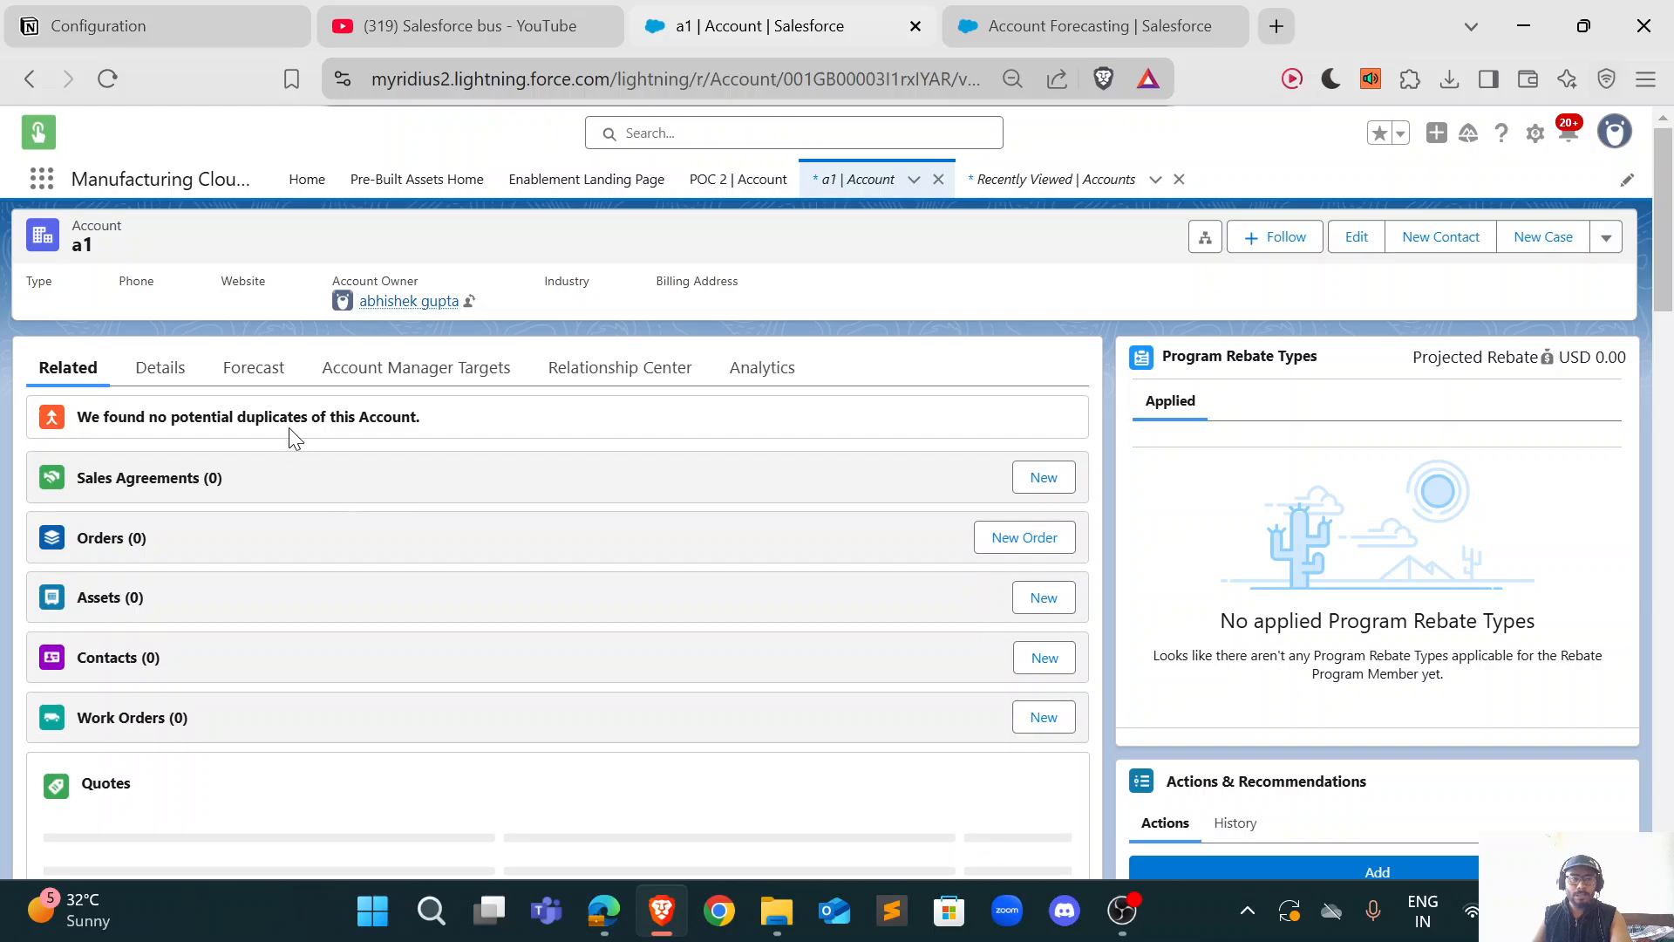
click(277, 383)
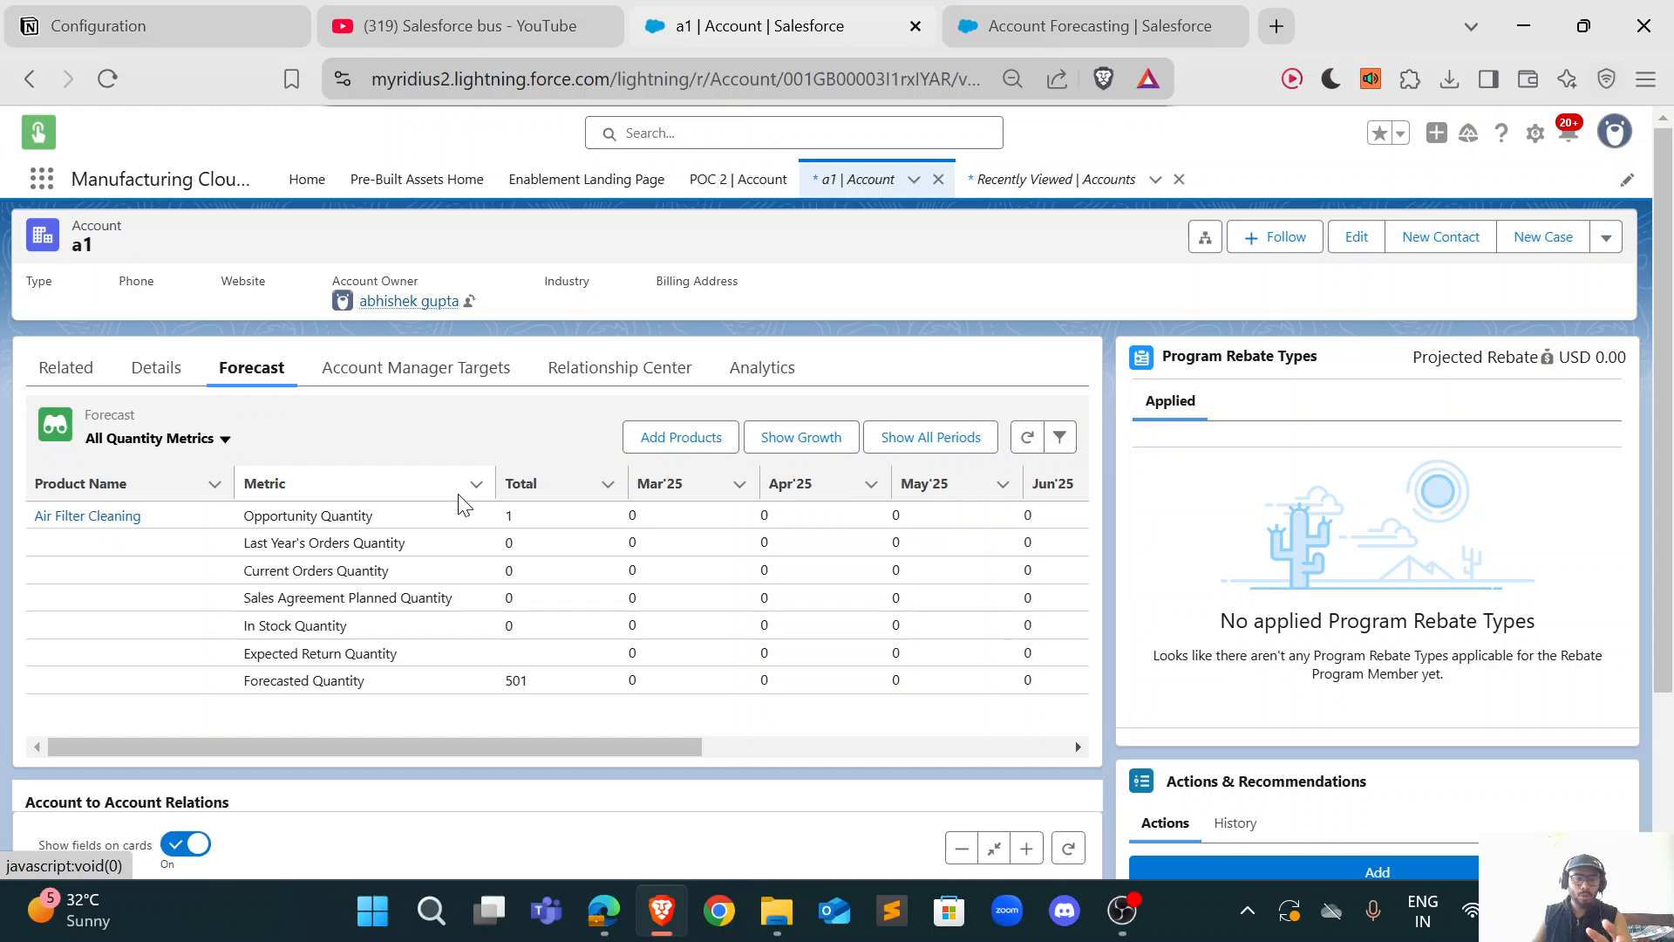
scroll(488, 516, right, 10)
scroll(490, 516, left, 10)
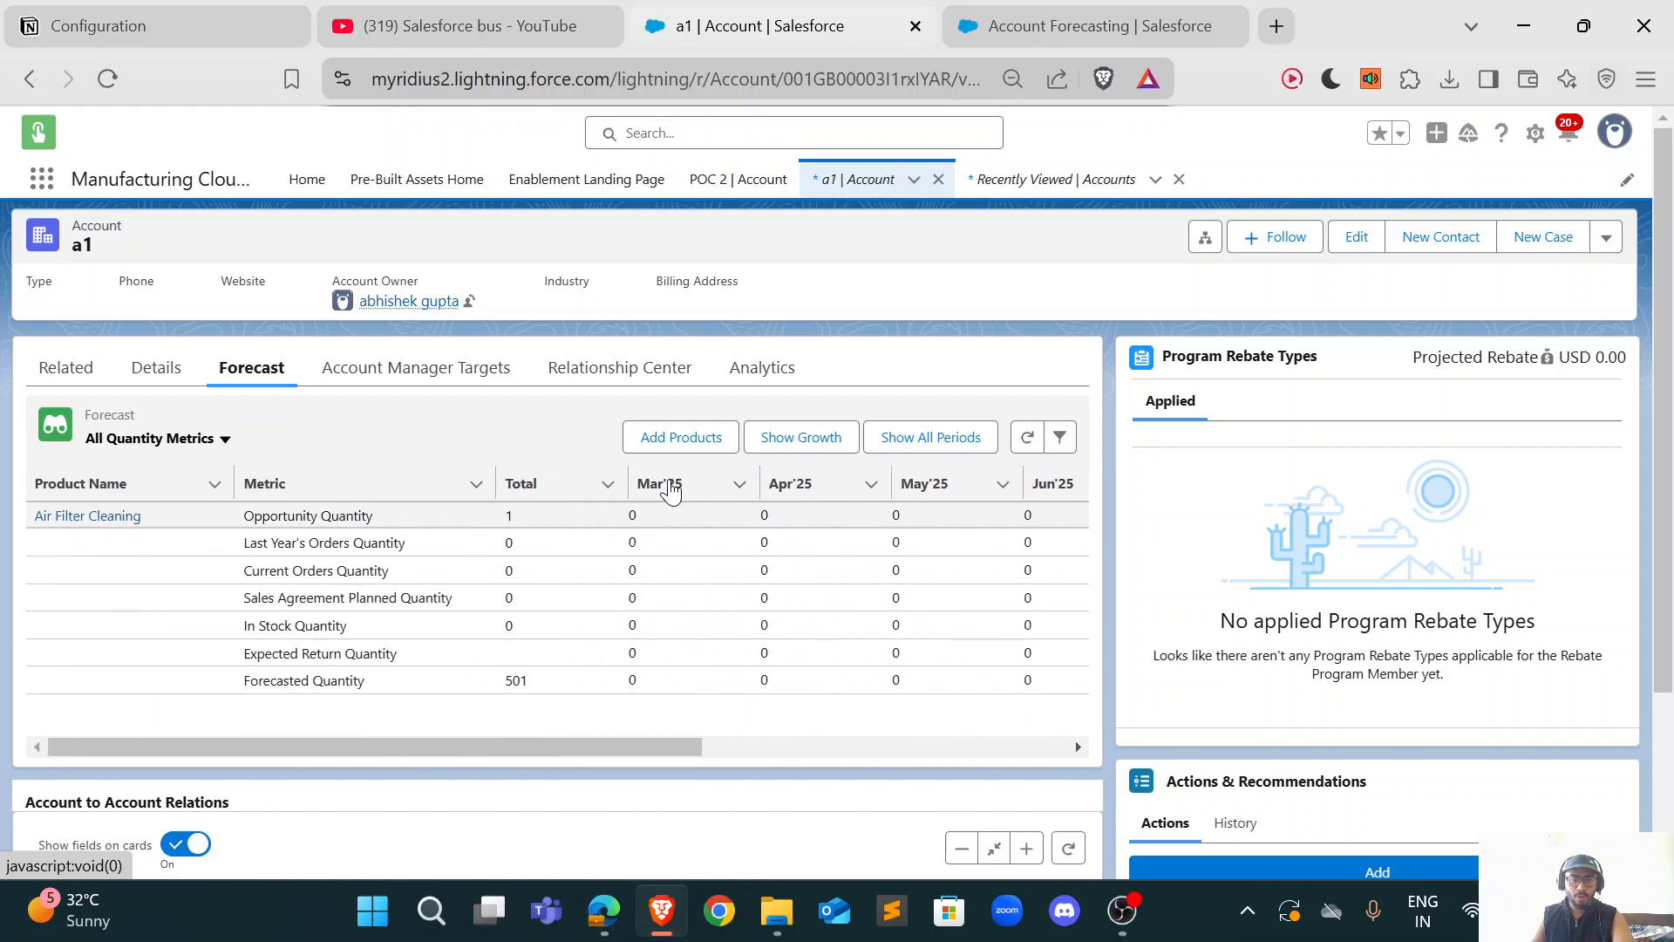
Step: View the Forecast Frequency options in the Account Forecasting settings and compare them with the period columns in the a1 account's forecast
click(1148, 11)
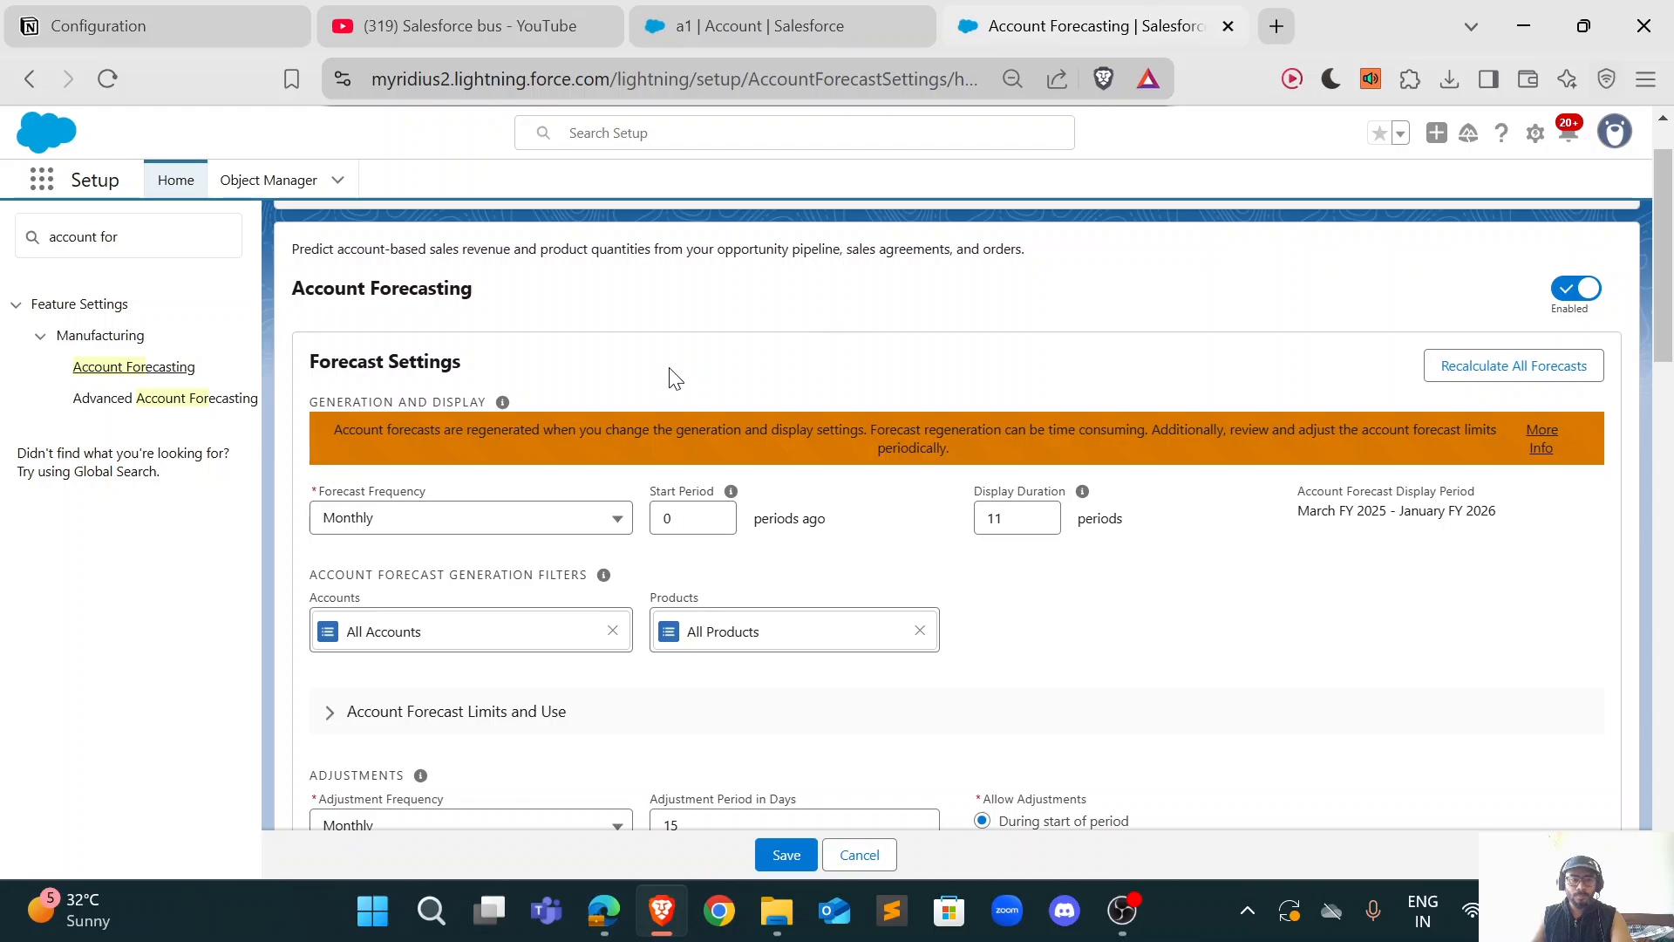
click(482, 531)
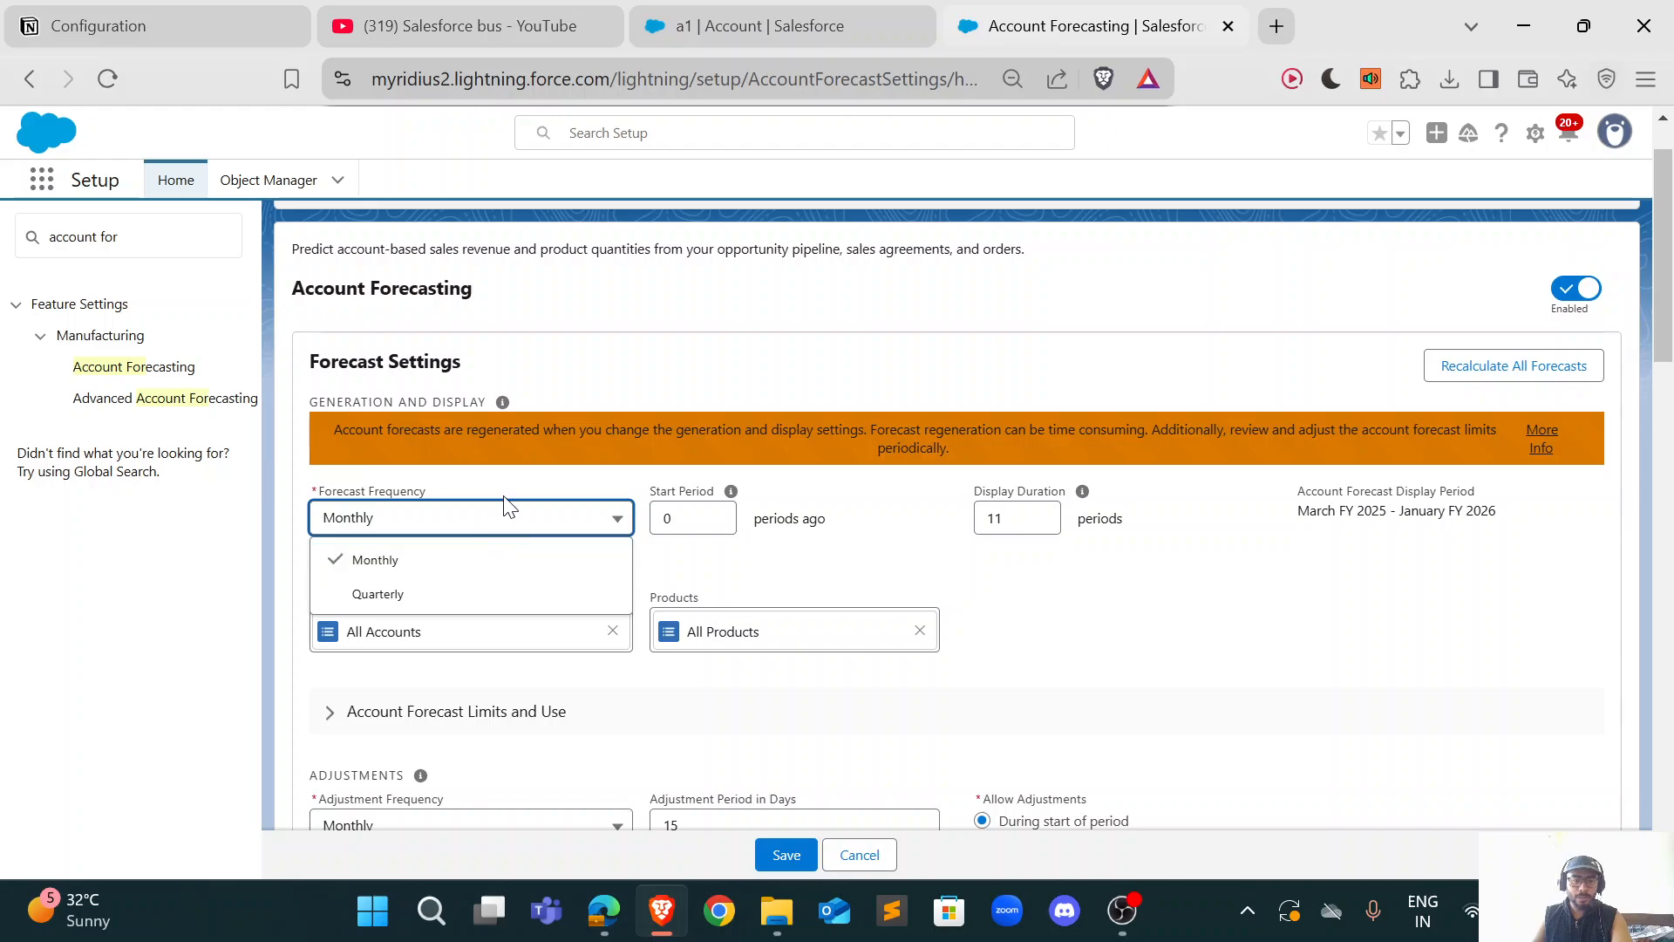
click(534, 476)
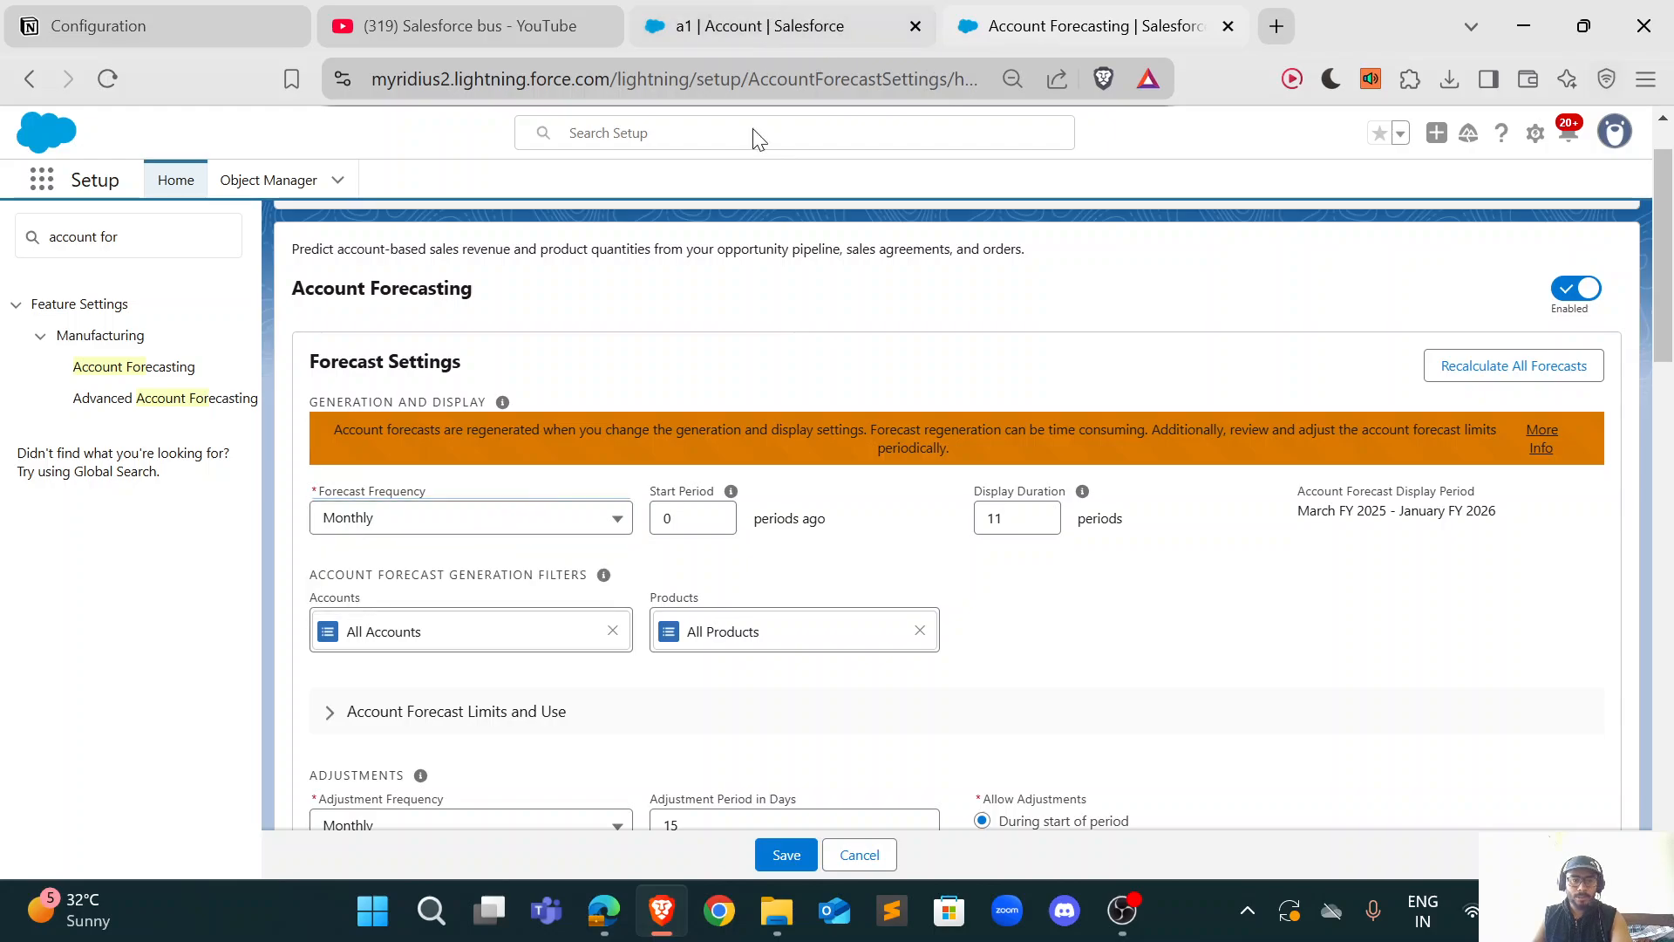
click(757, 28)
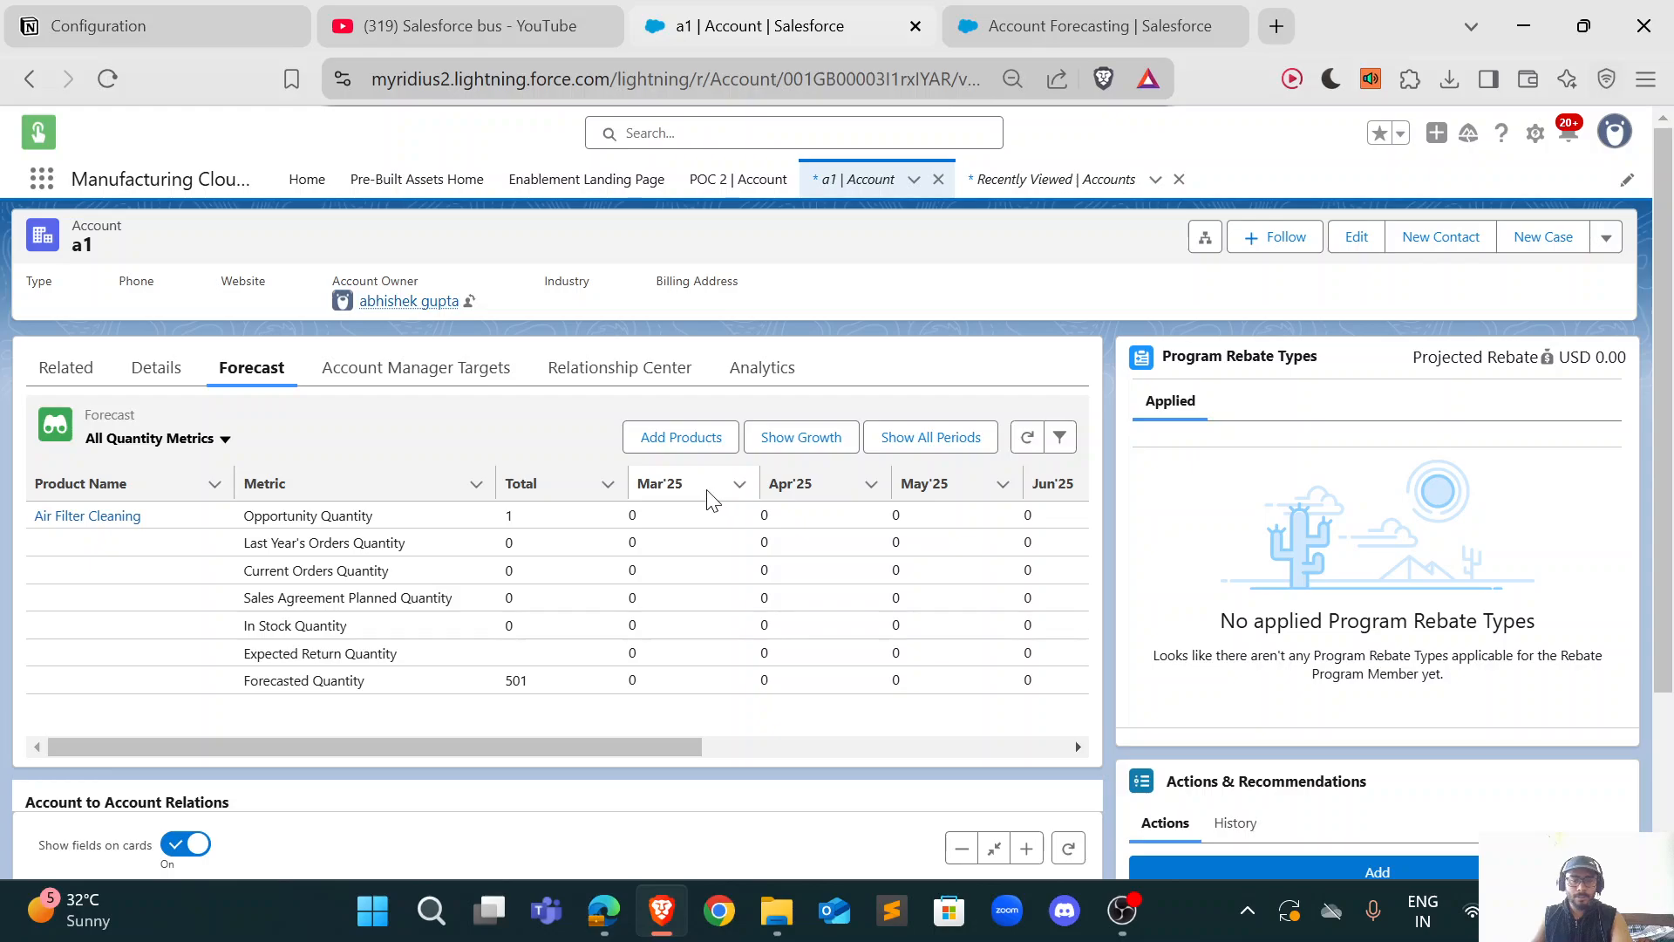
scroll(834, 498, right, 3)
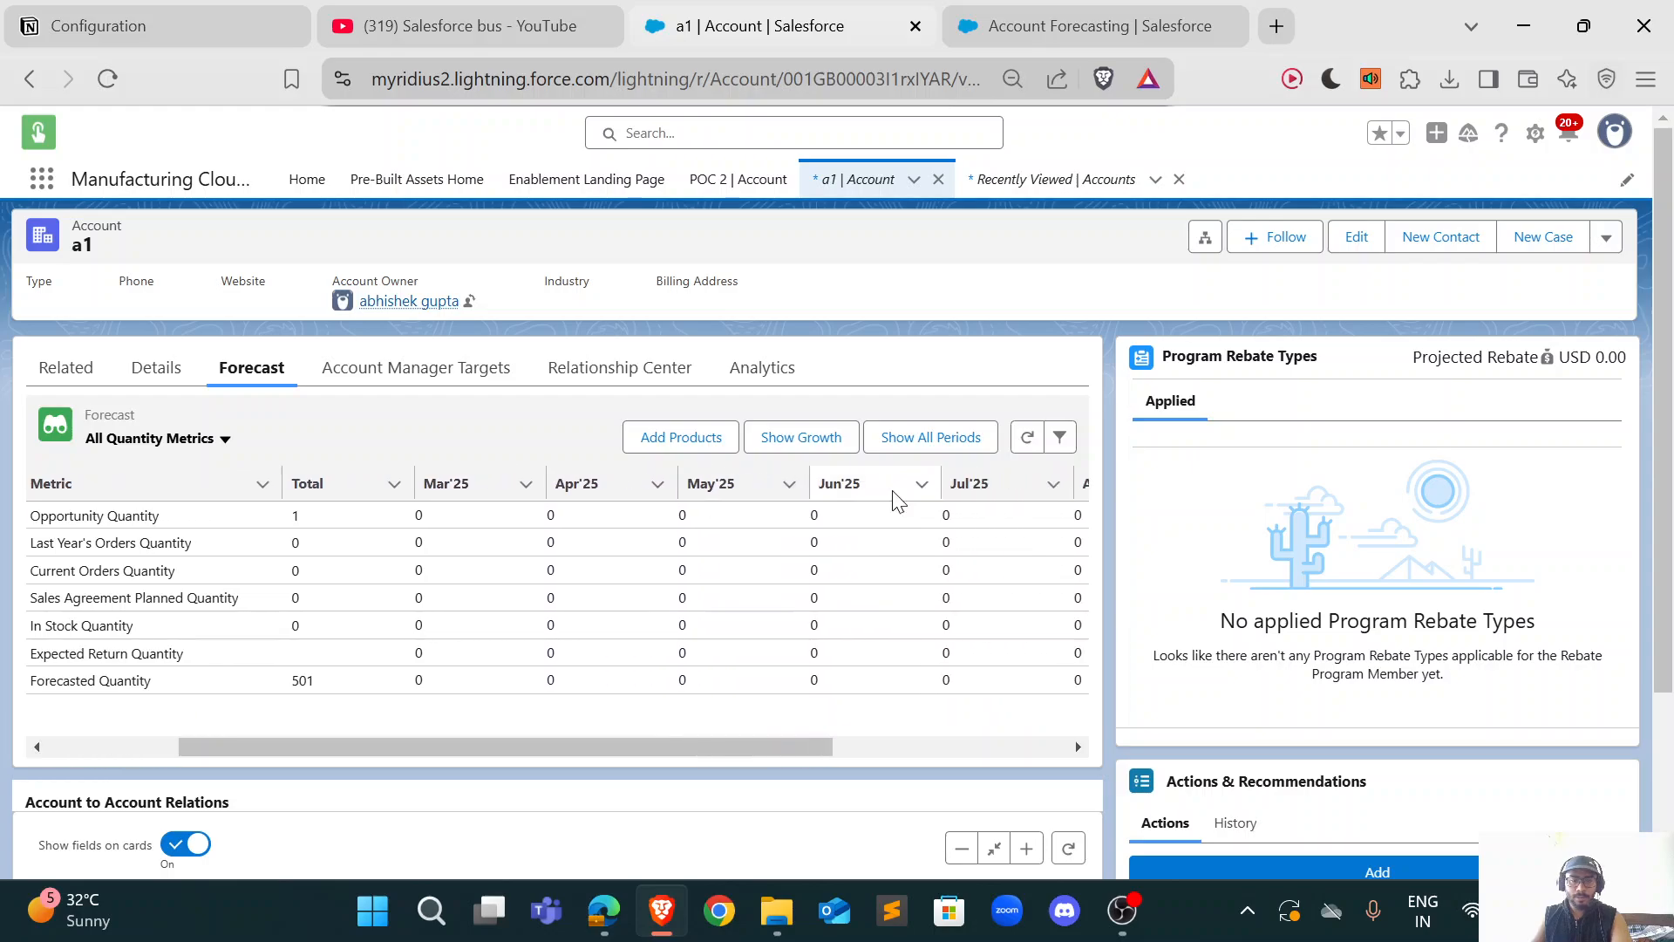
Step: Return to the Account Forecasting settings and review the Monthly and Quarterly forecast frequency choices without changing the selection
click(1056, 29)
click(512, 521)
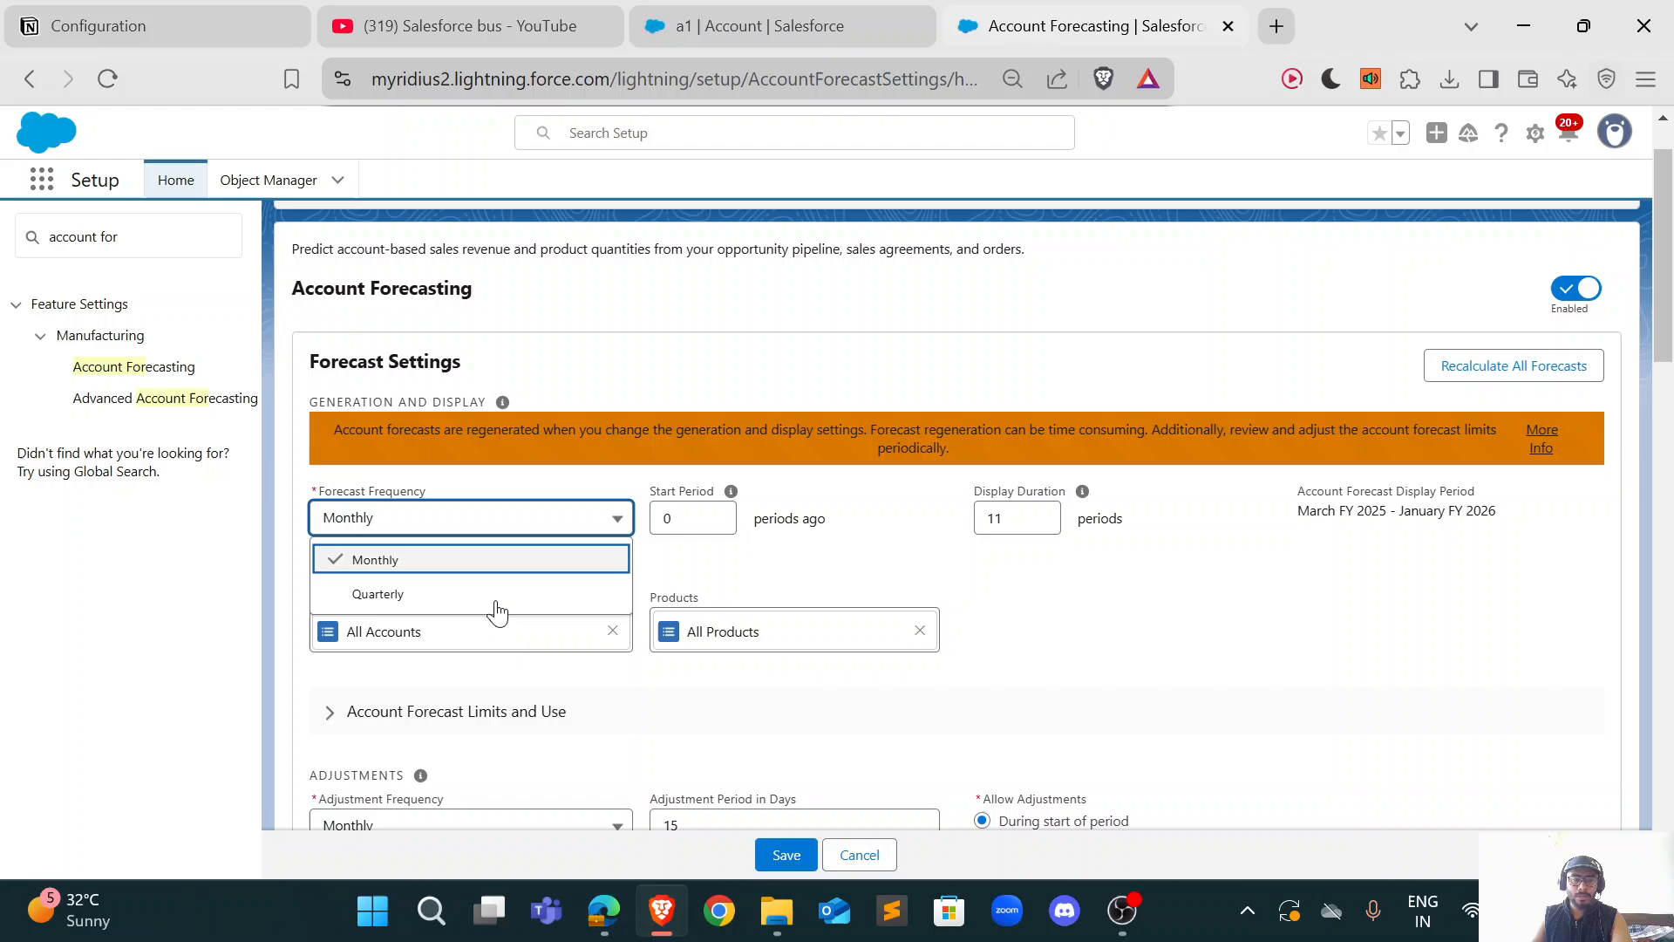
click(725, 565)
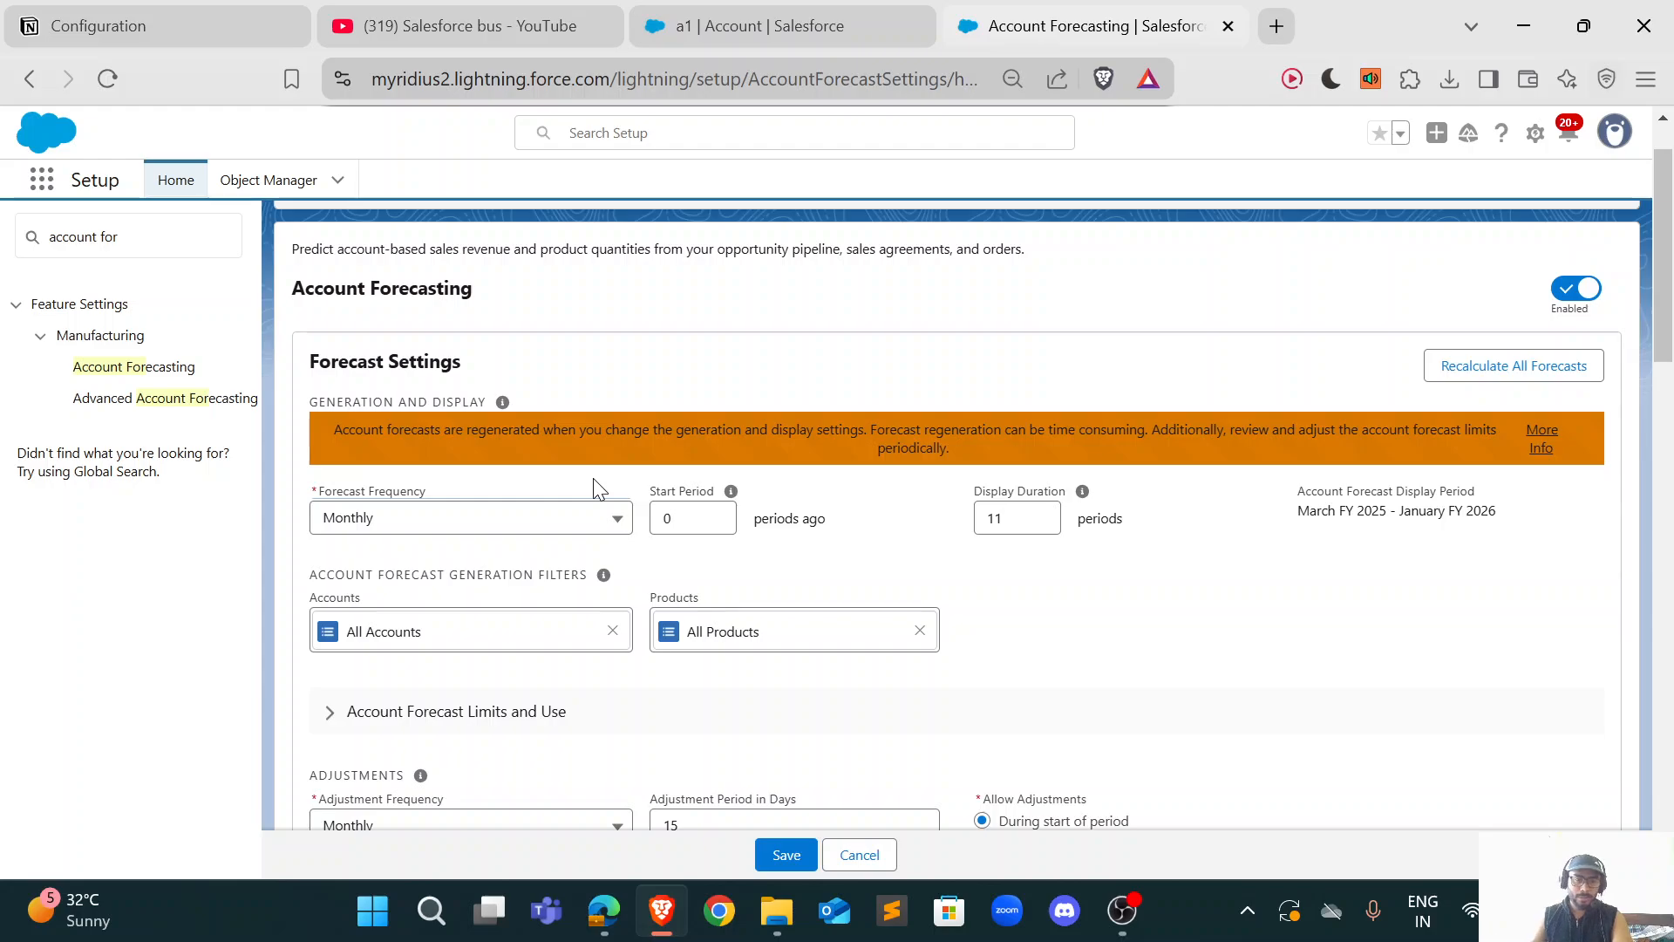
scroll(714, 500, down, 1)
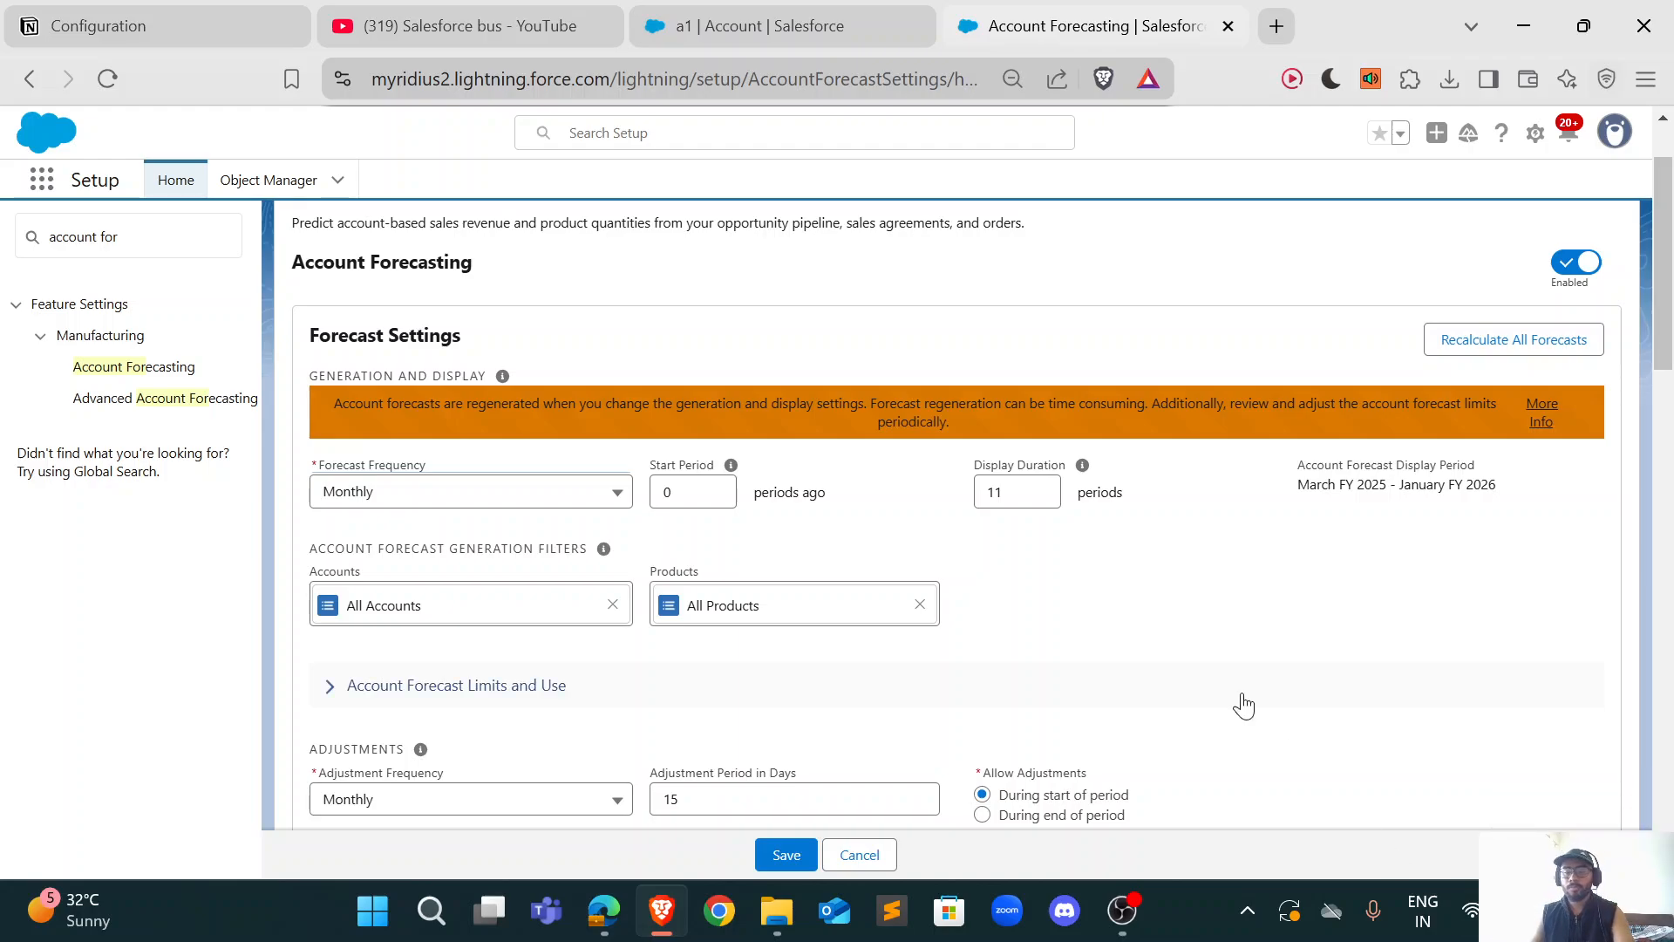
Step: Check the Account Forecast Display Period and set the Start Period to 1 period ago
click(704, 496)
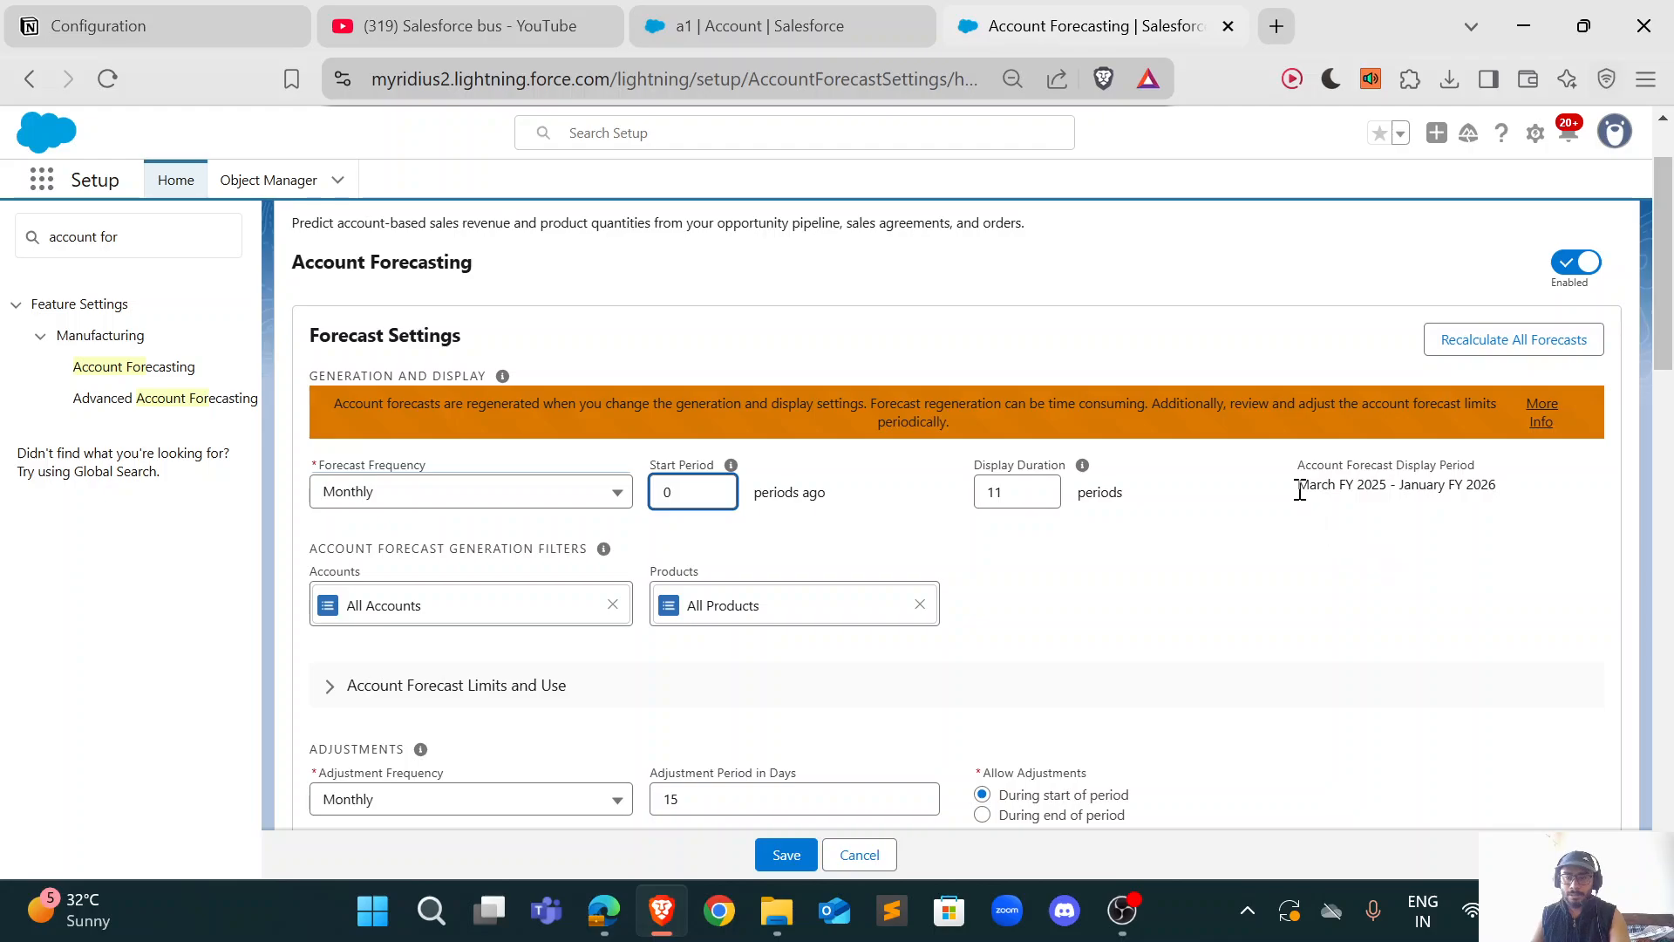
drag(1299, 485, 1497, 484)
click(1310, 491)
click(677, 491)
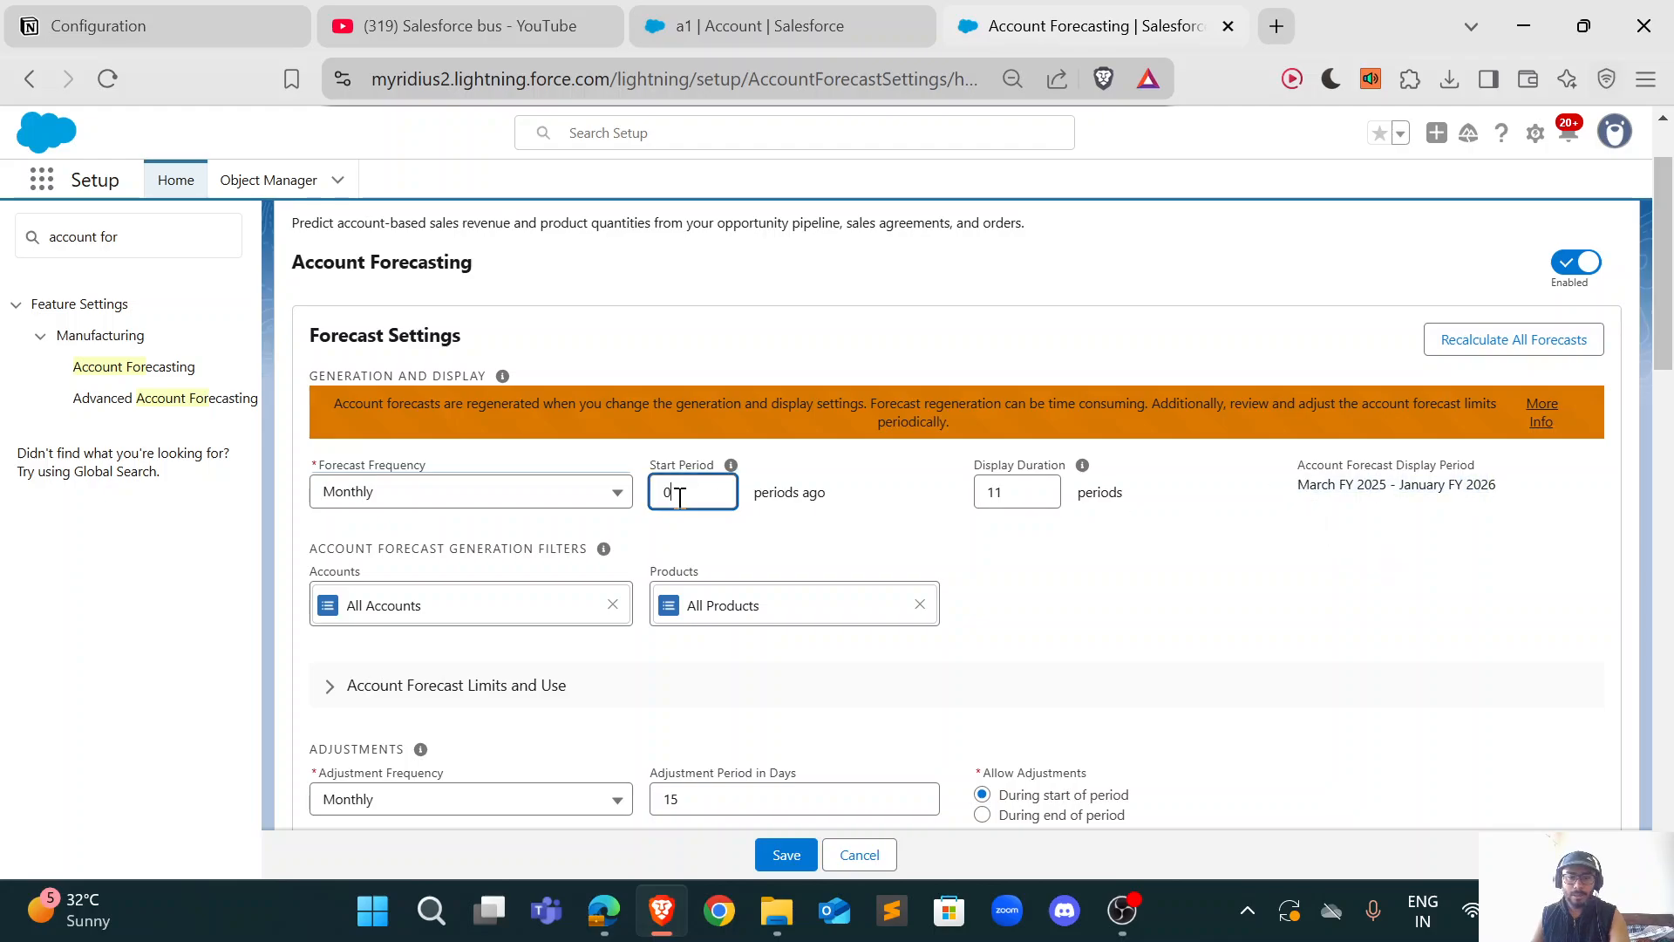
text(1)
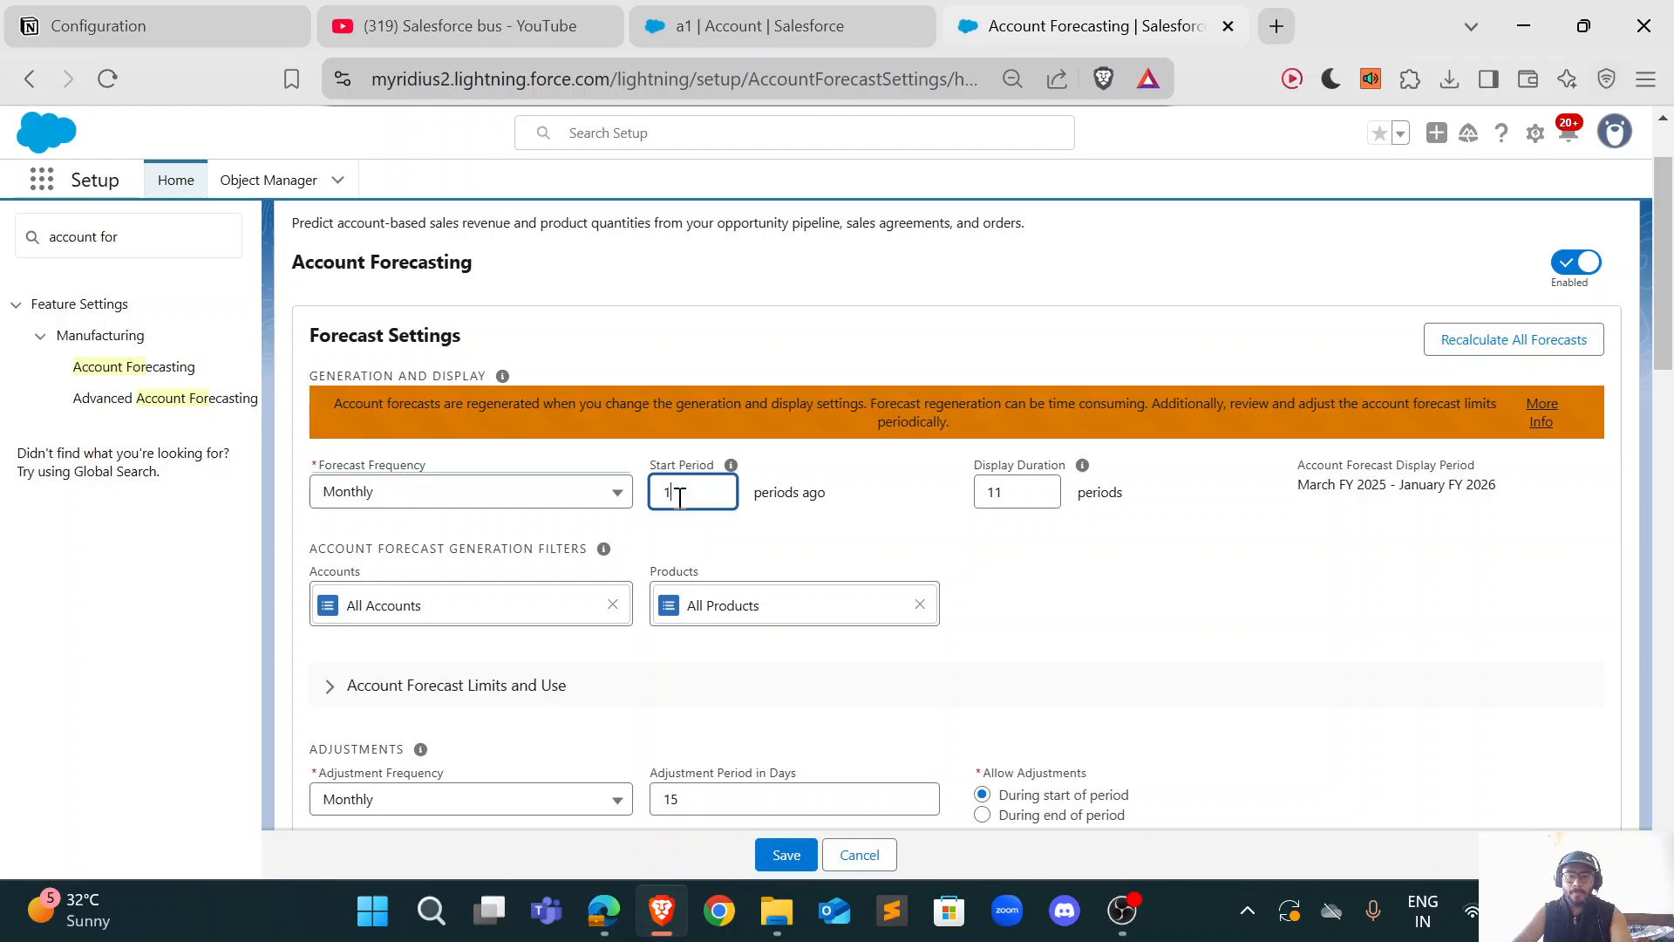
click(1097, 567)
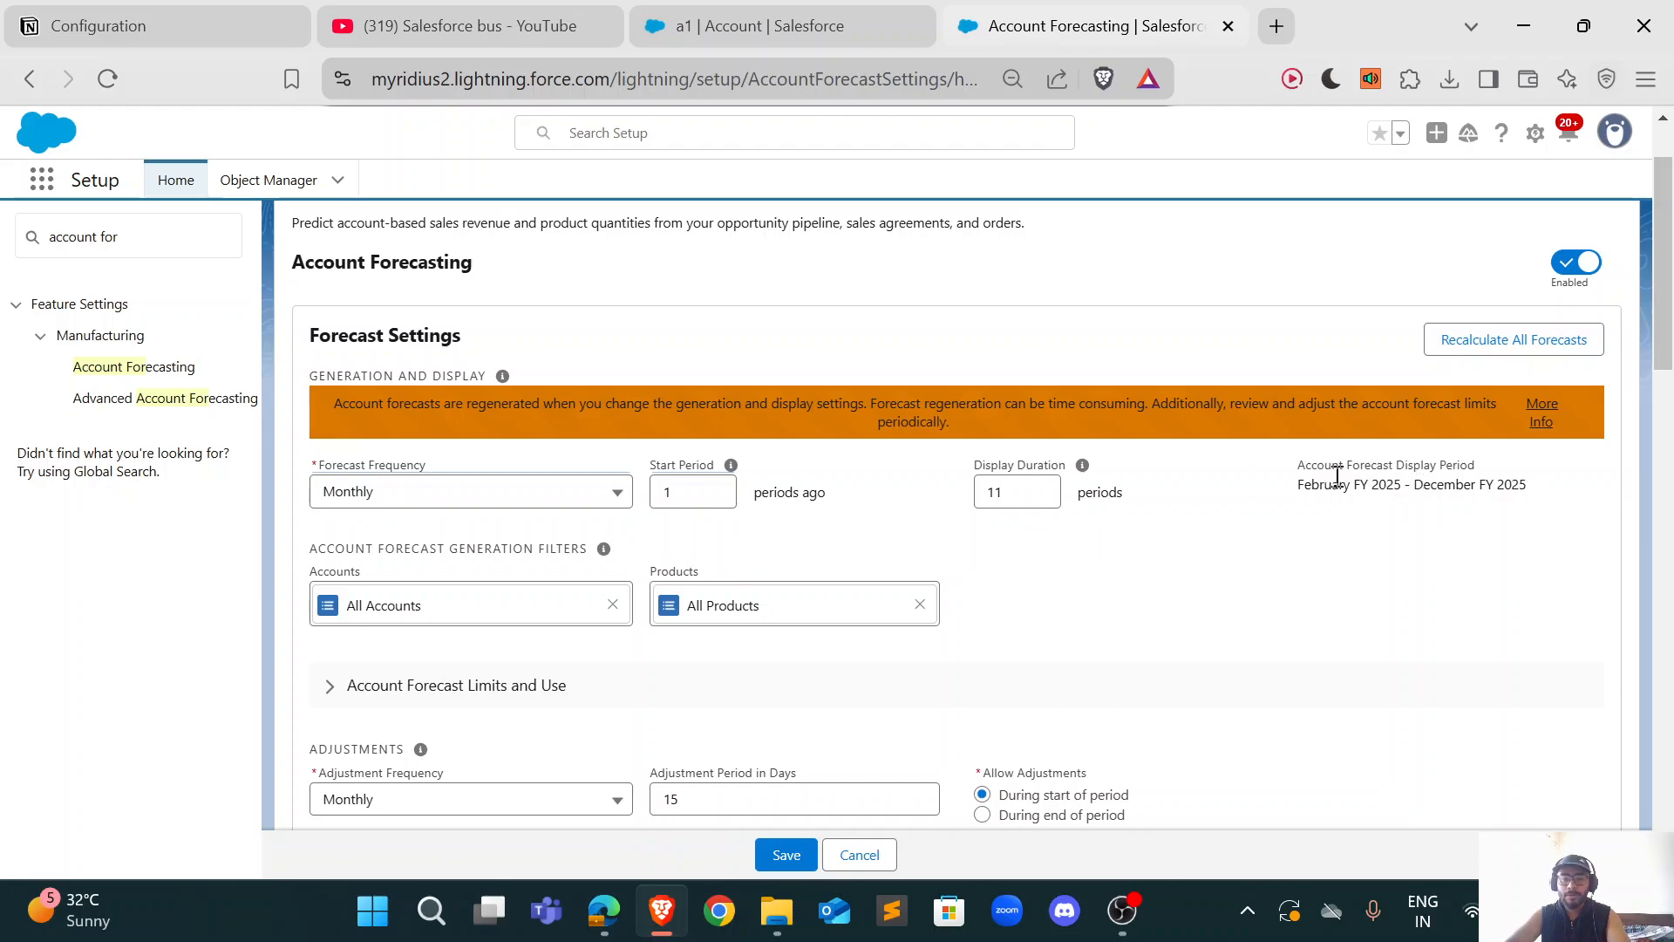
Step: Set the forecast Start Period to 2 periods ago and apply it to the display period
click(703, 492)
text(2)
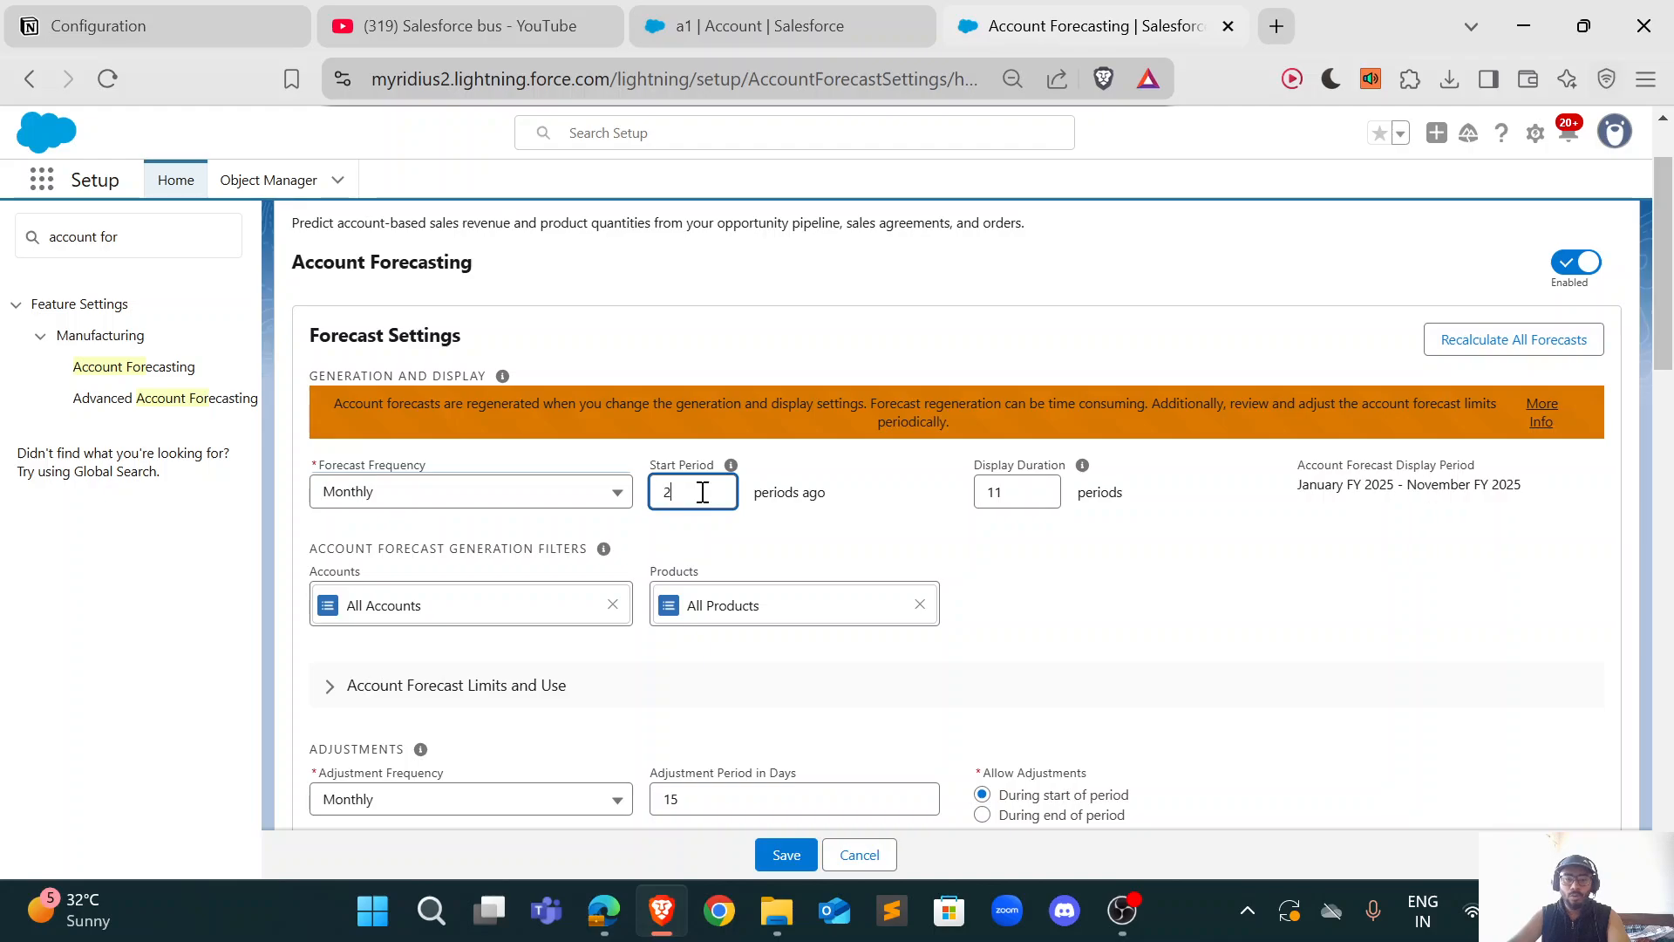
click(1072, 596)
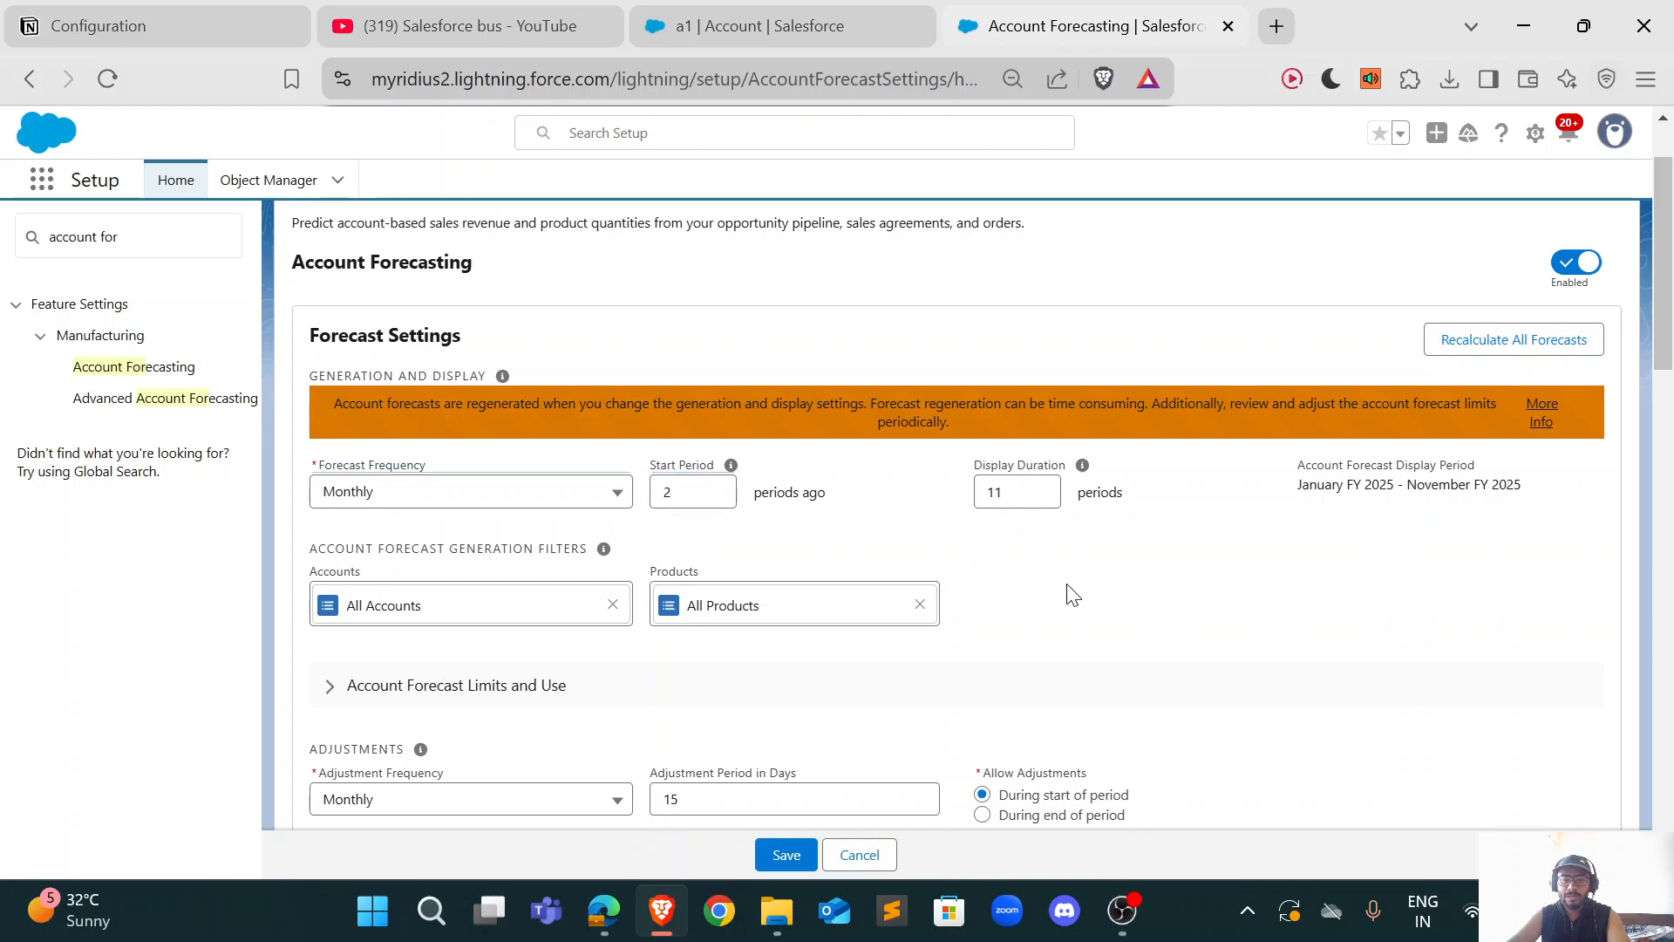
Step: Set the forecast Start Period to 3 periods ago and apply it to the display period
click(689, 500)
text(3)
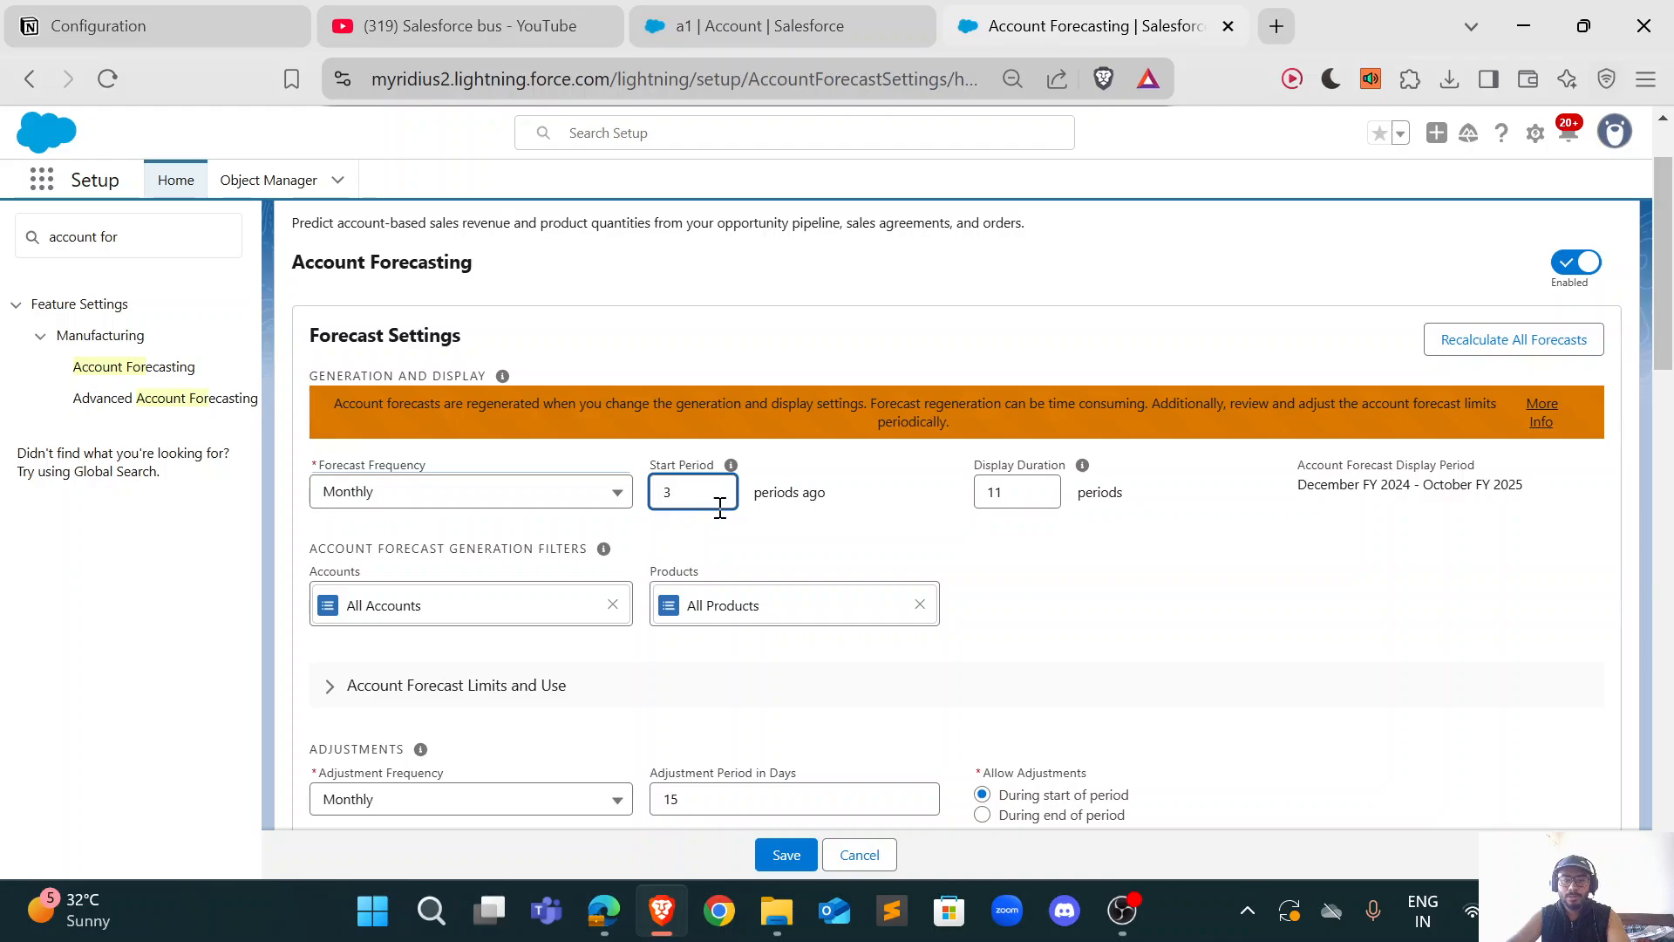
click(1090, 592)
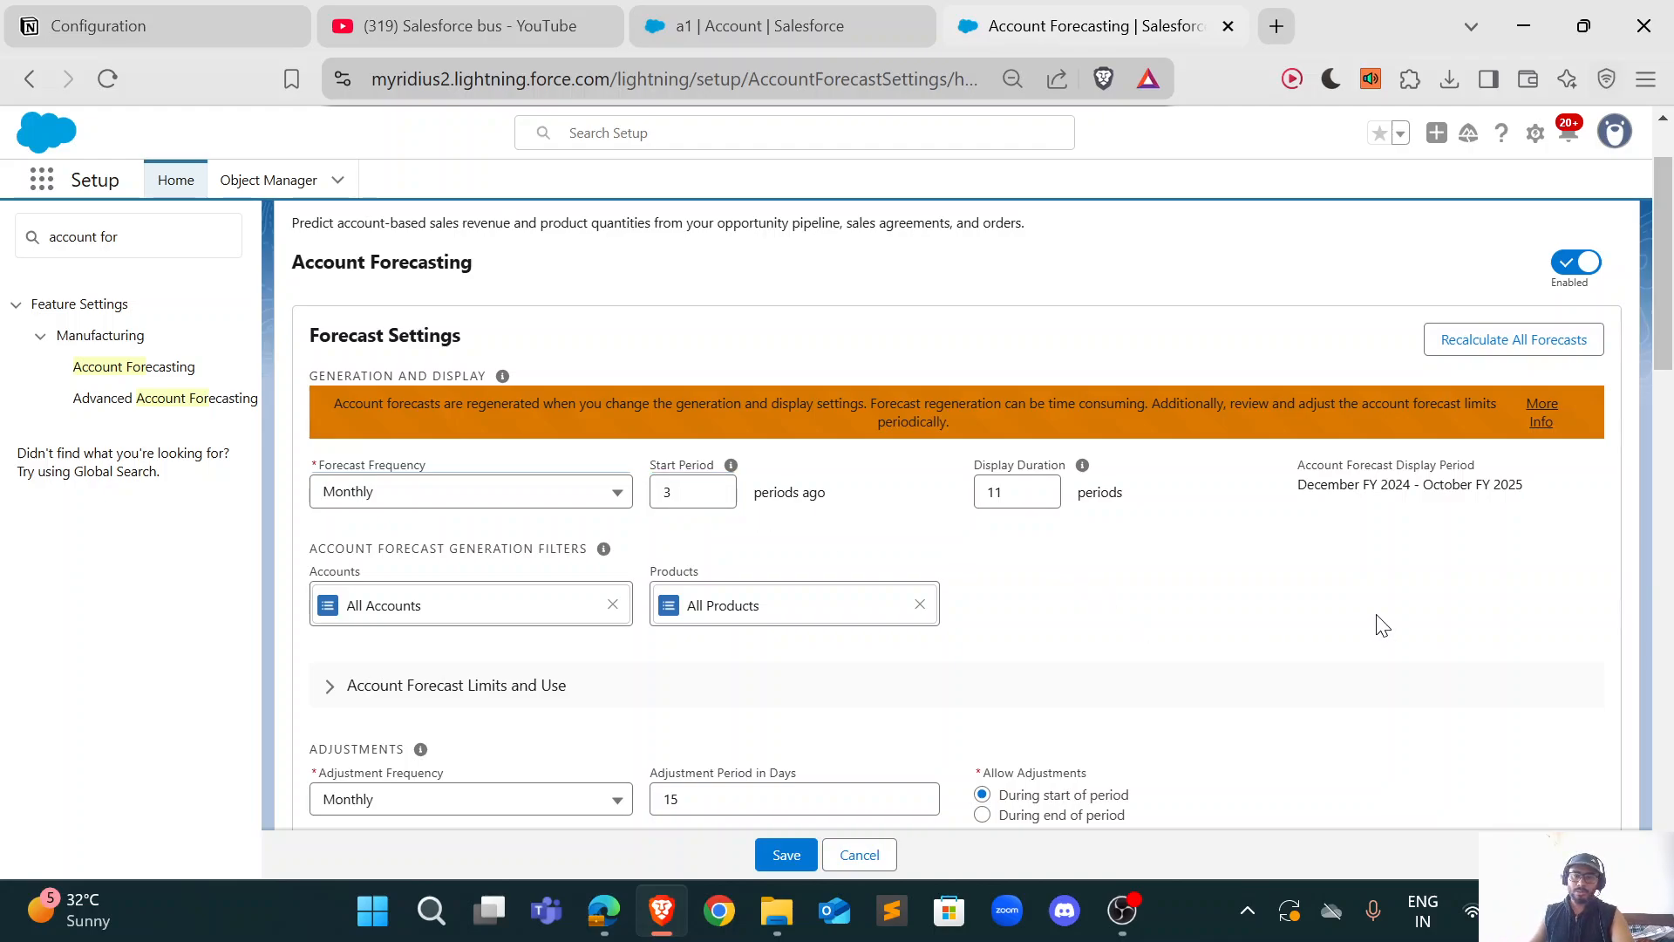
Step: Set the forecast Start Period to -1 and check the resulting Account Forecast Display Period
click(678, 497)
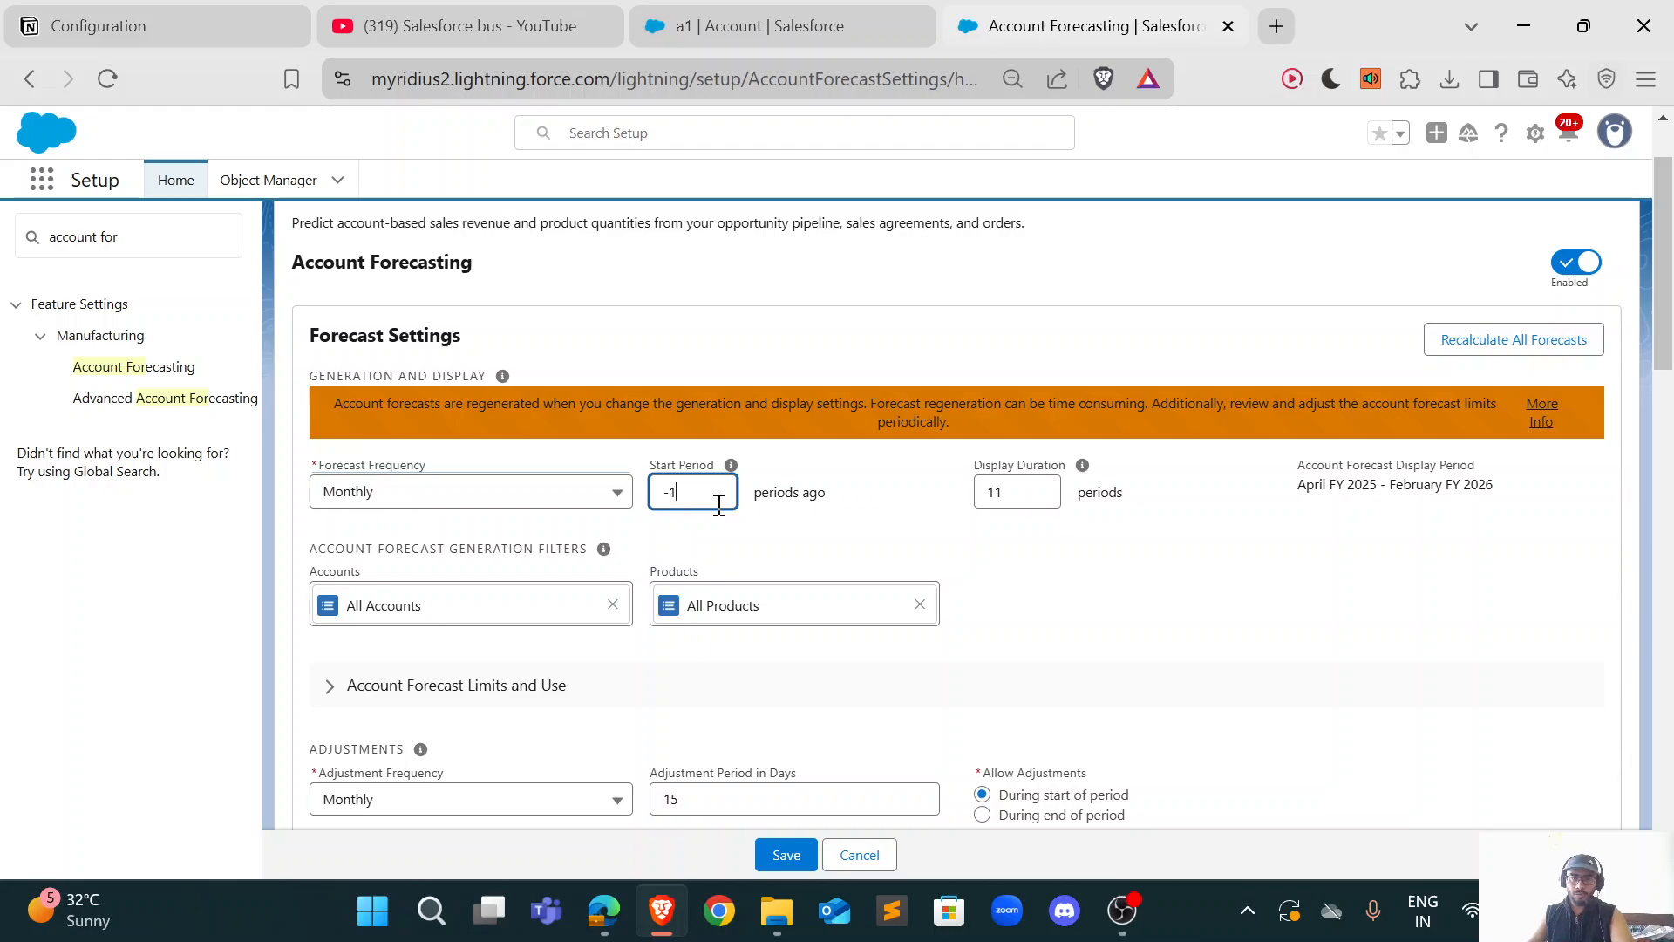
click(1025, 554)
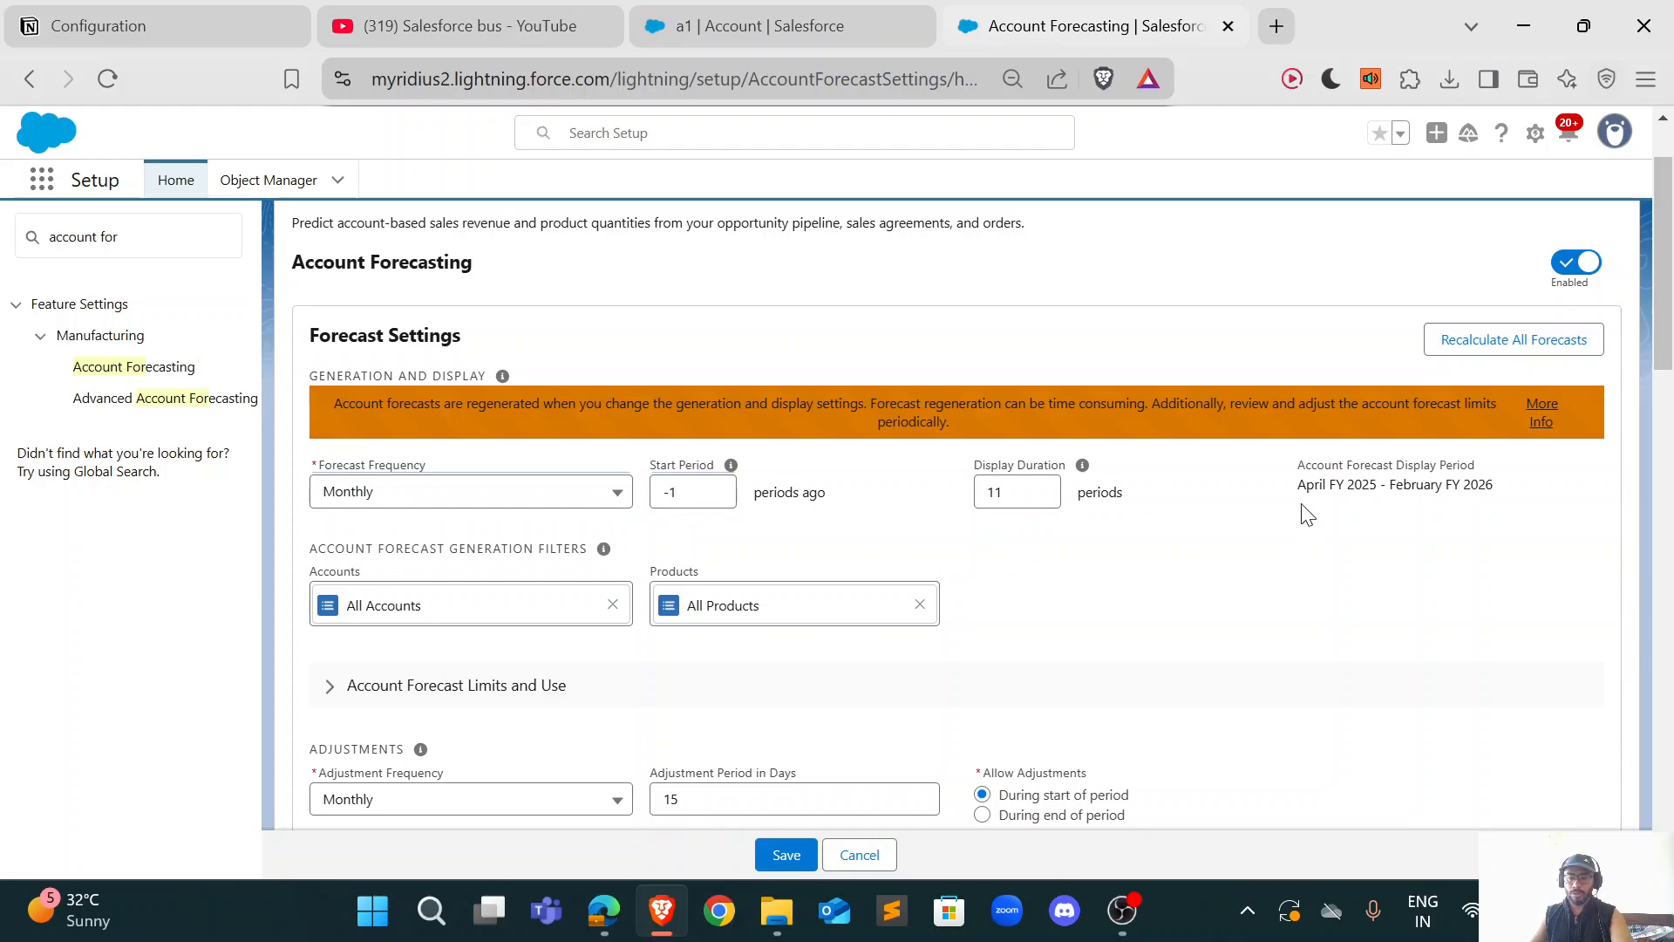
drag(1303, 491, 1136, 553)
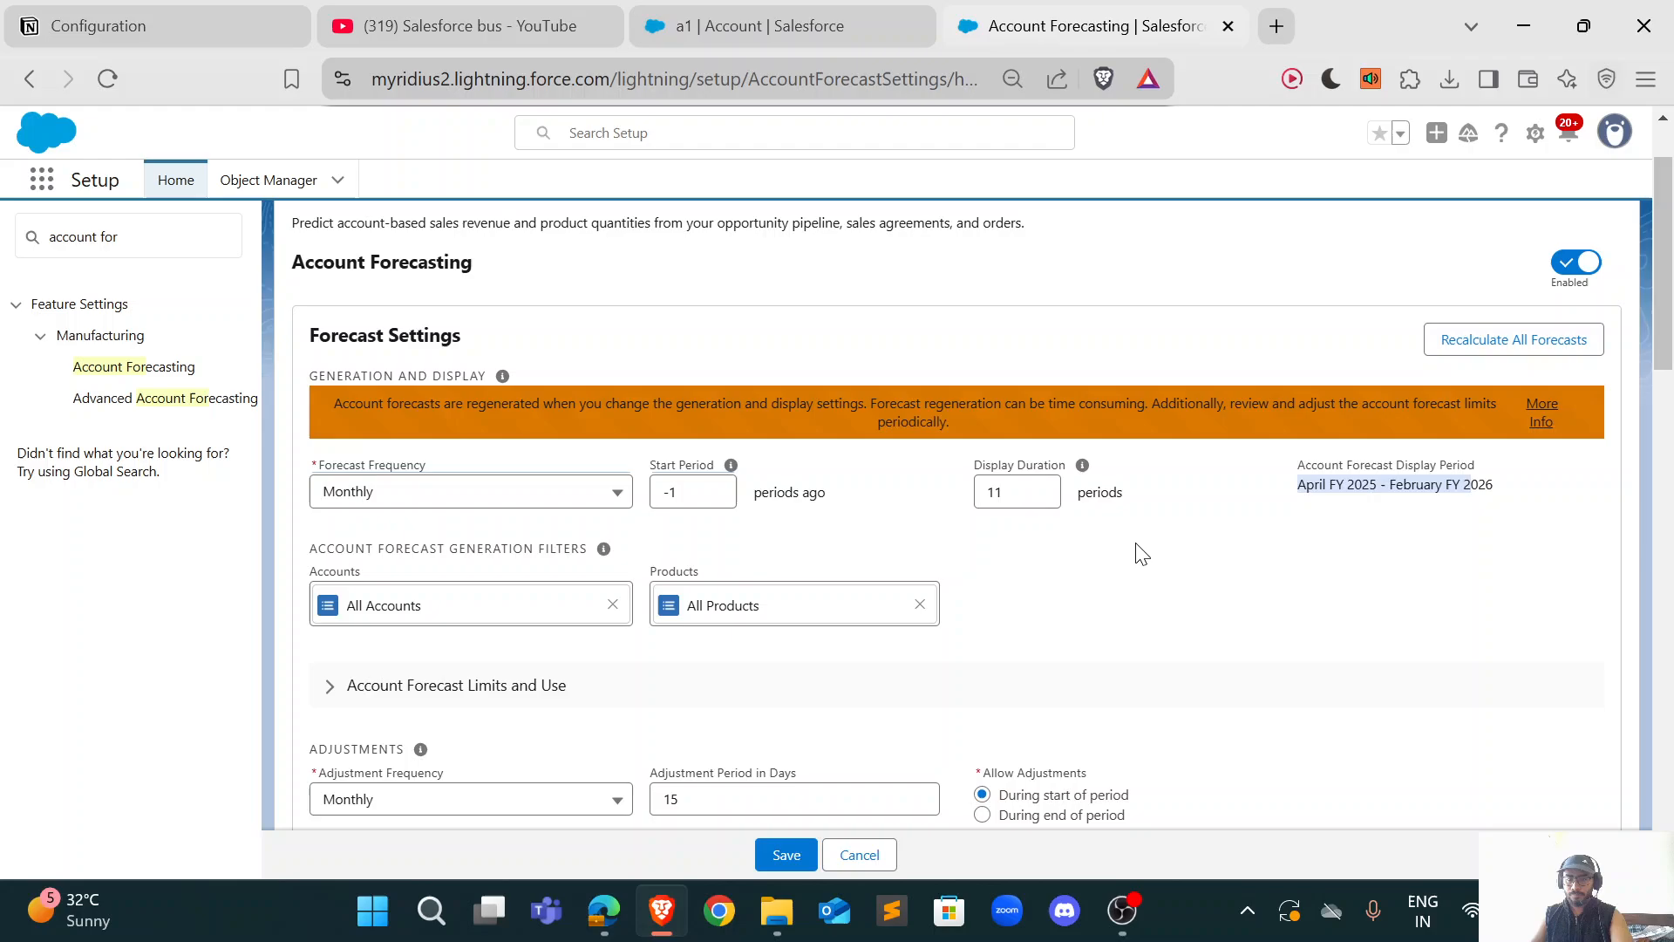
Step: Set the forecast Start Period to 0 periods ago, keeping the Display Duration at 11 periods
click(1024, 493)
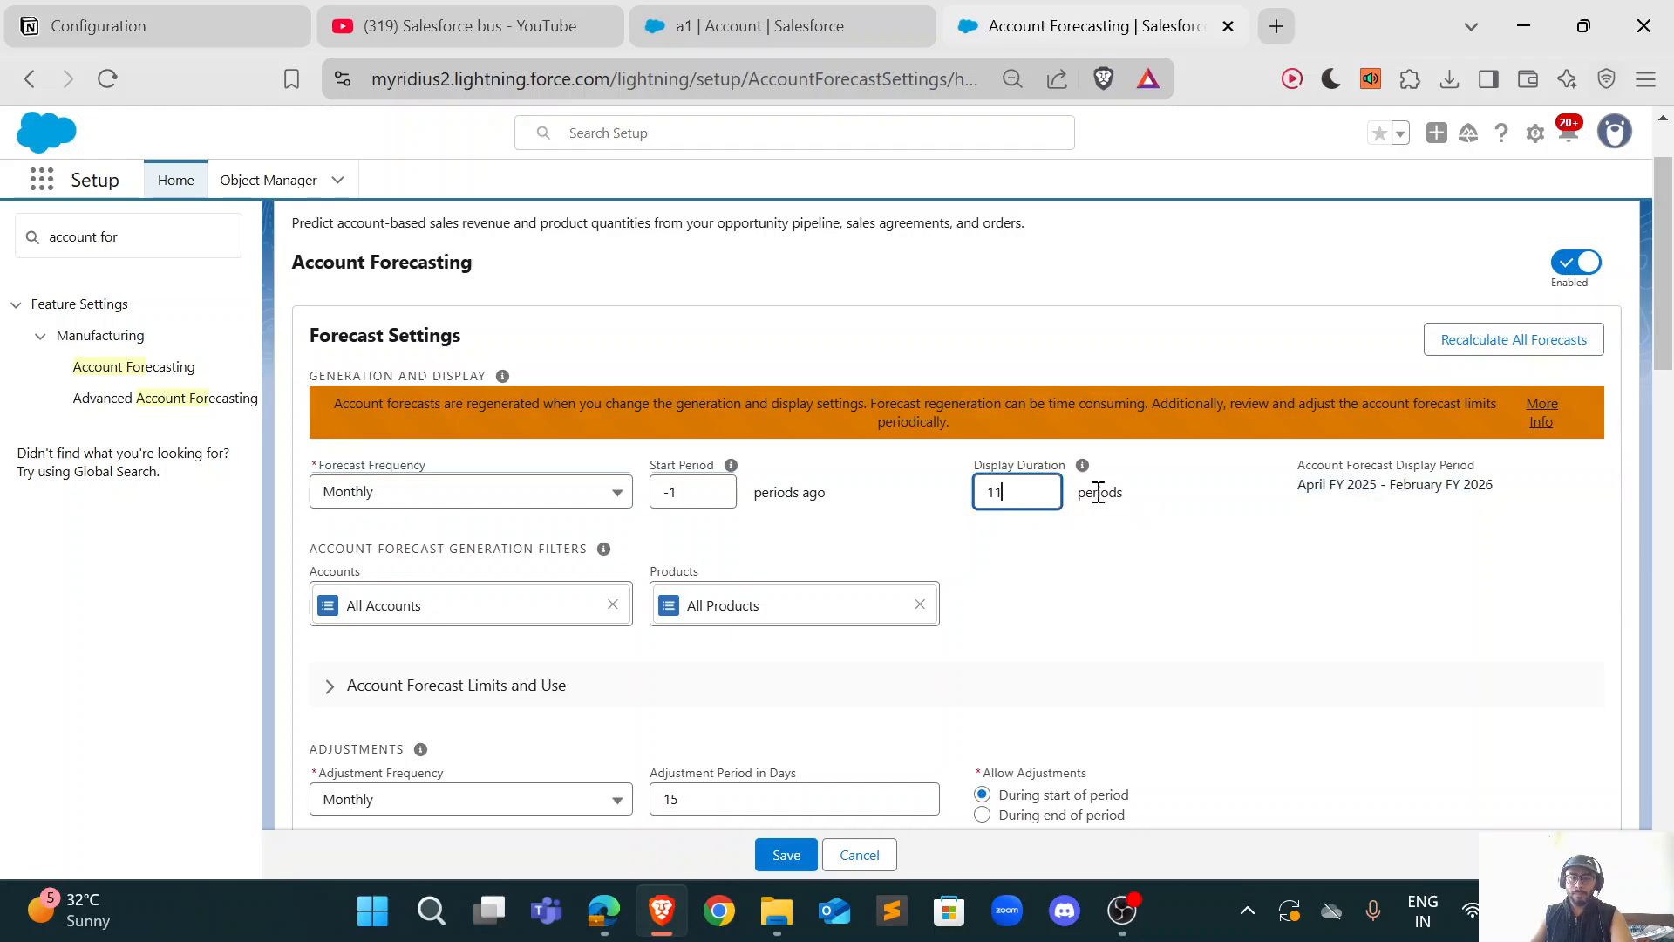
click(738, 490)
key(BackSpace)
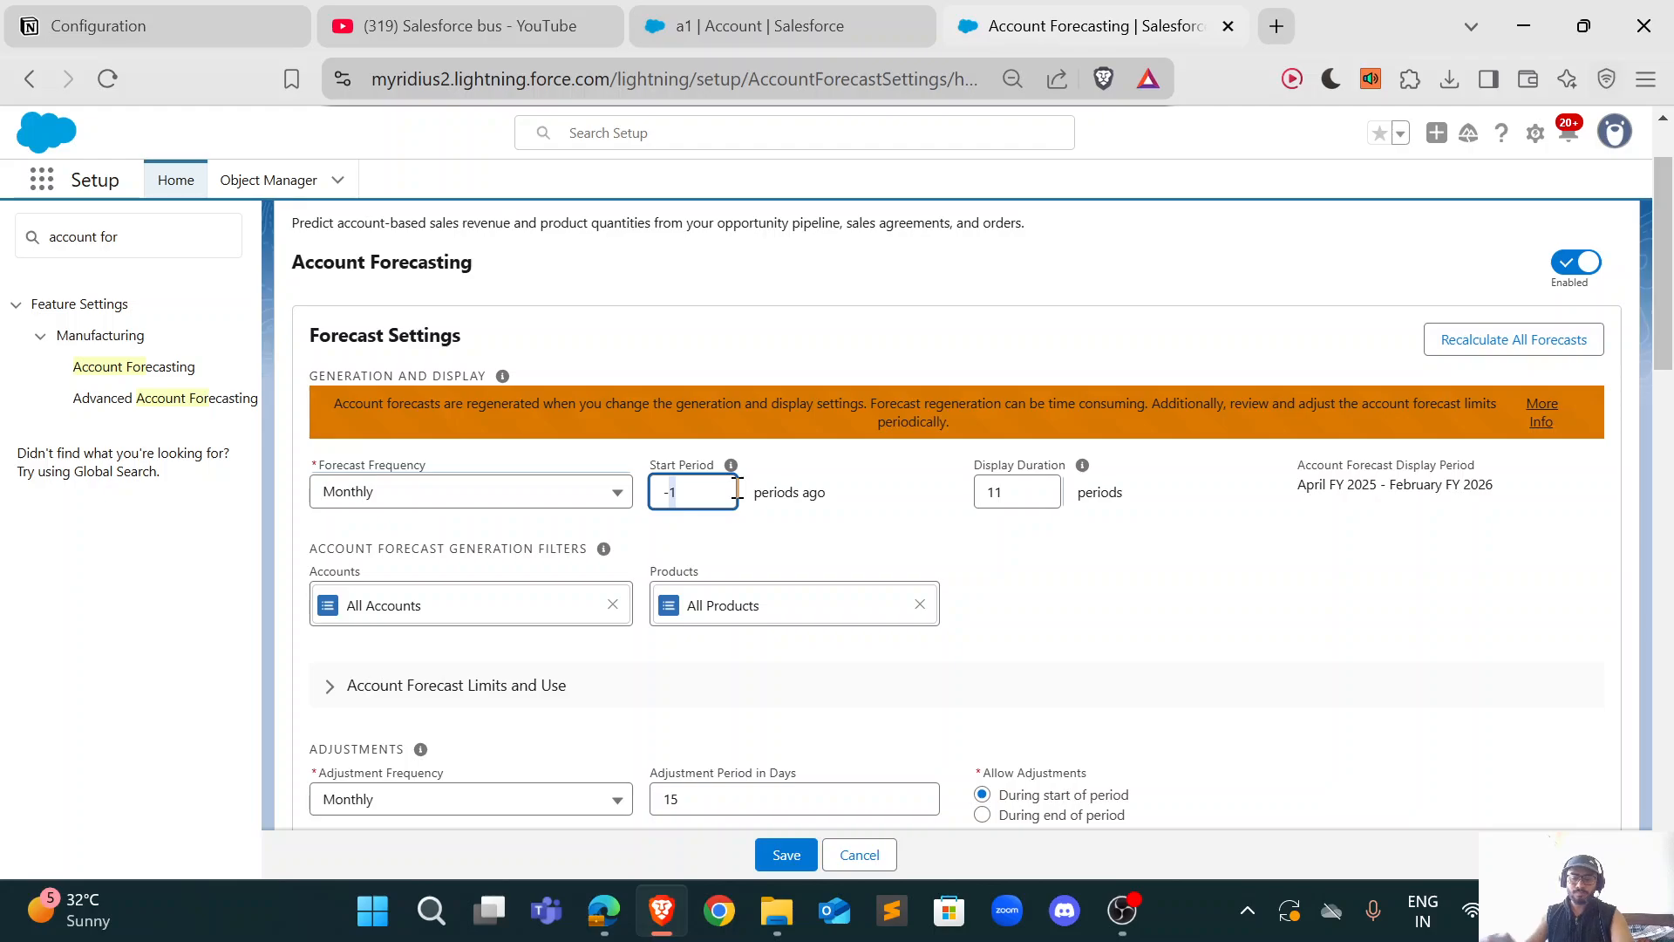
text(0)
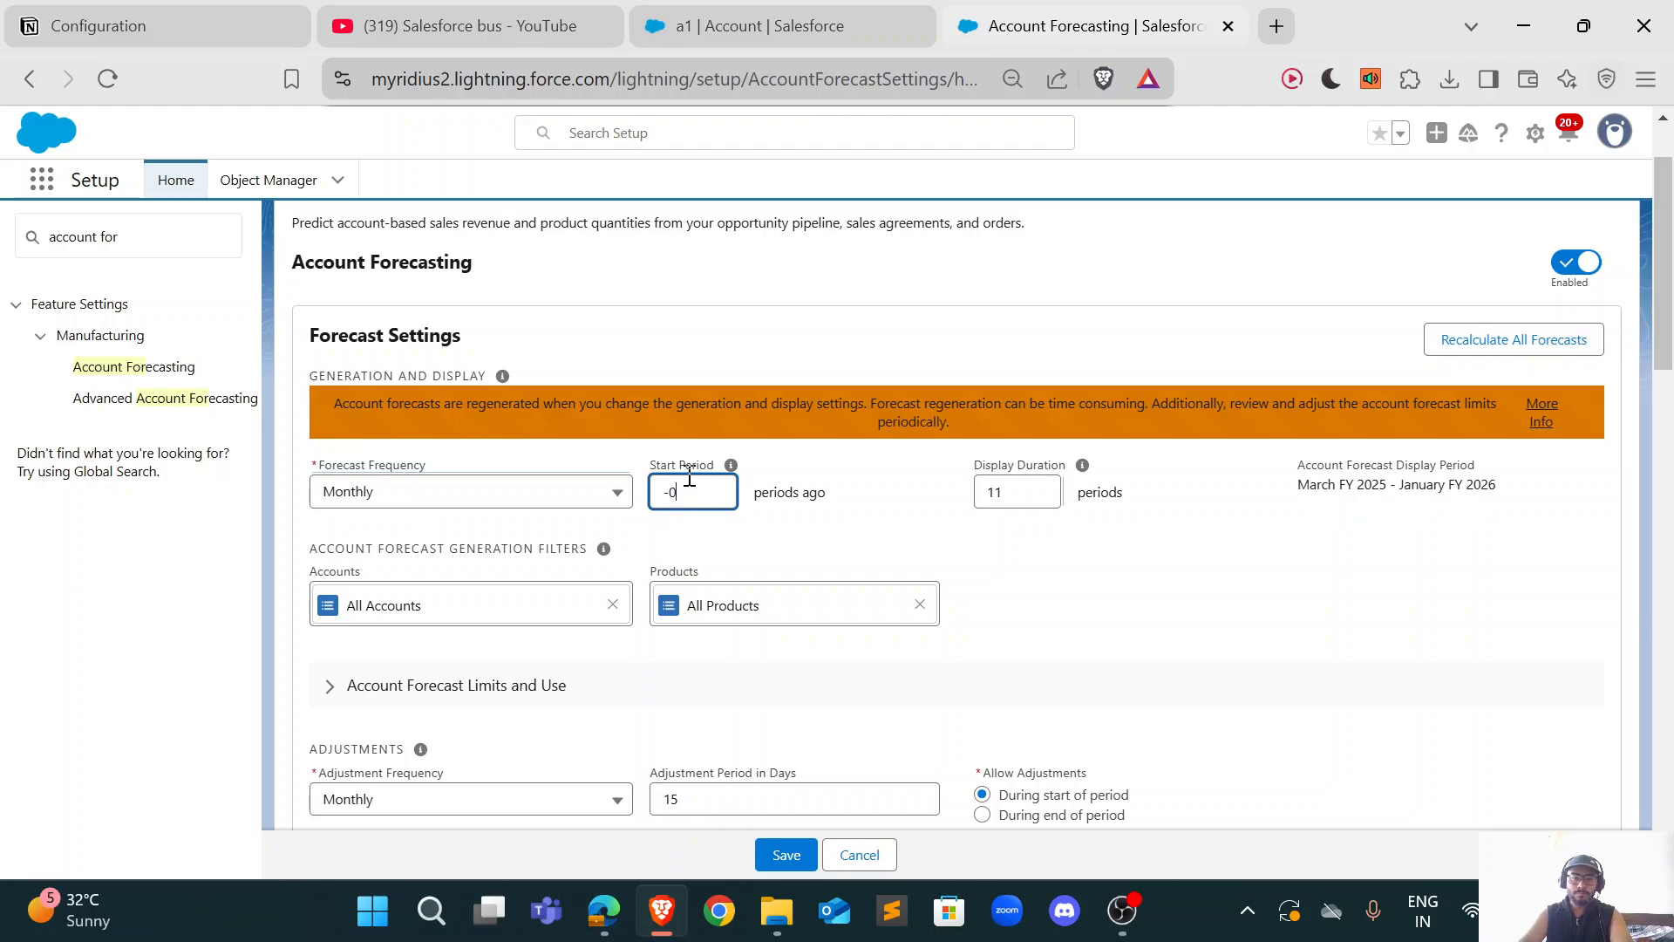
click(1167, 530)
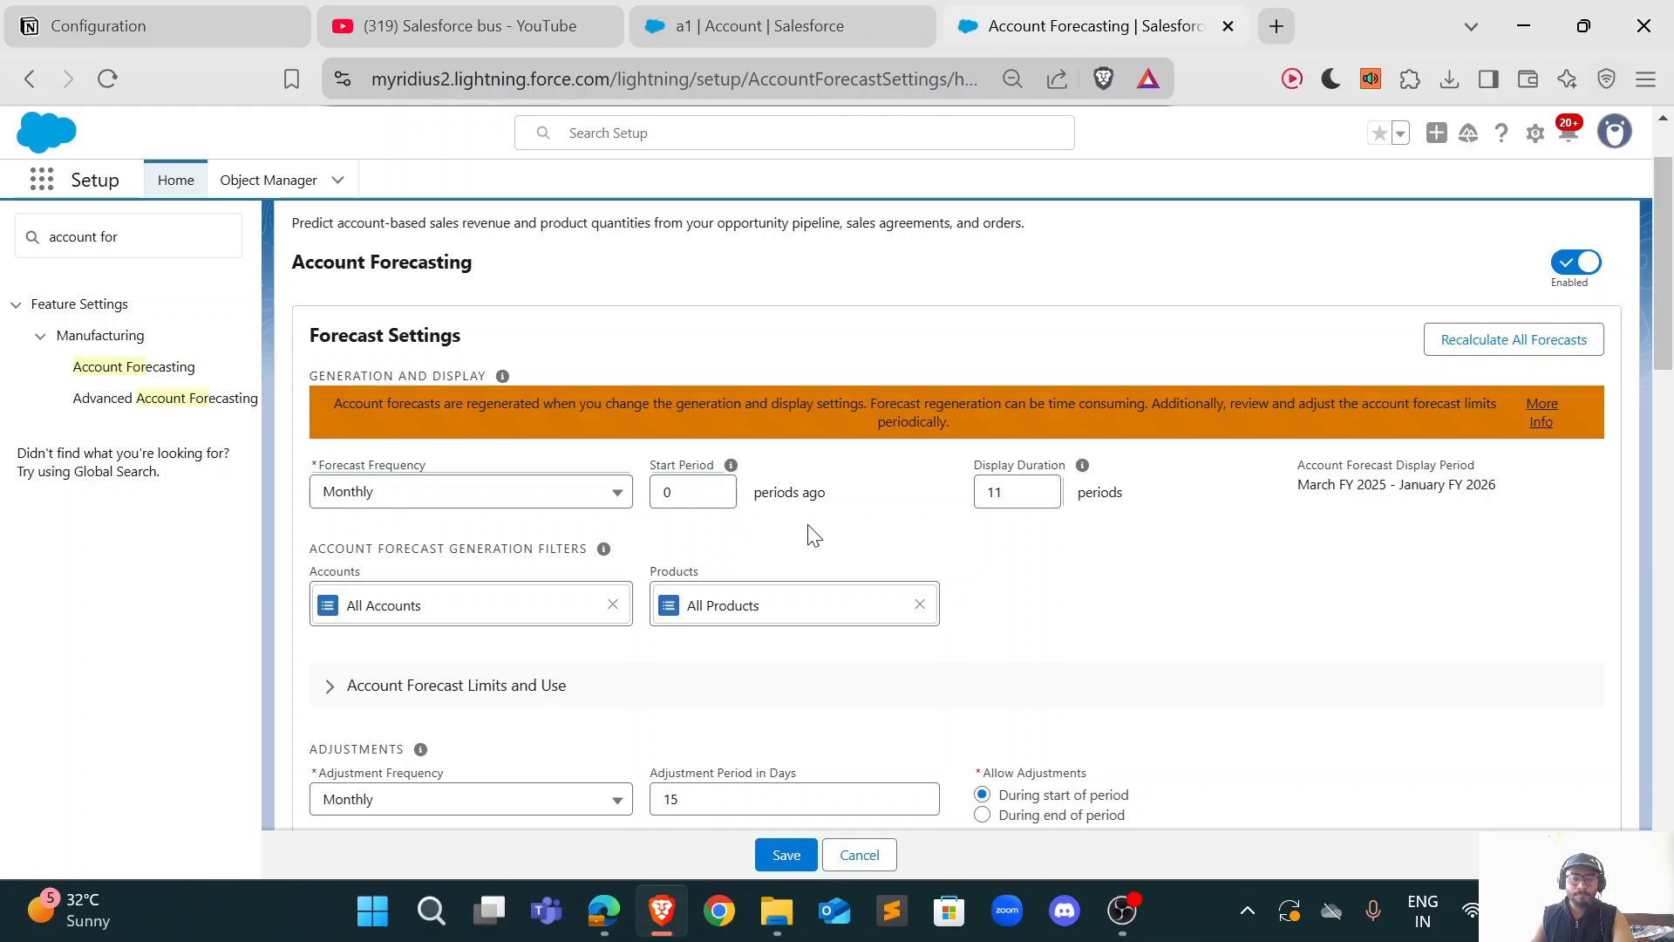
Step: Review the account and product generation filters and check the period columns in the a1 account's forecast
scroll(776, 500, down, 1)
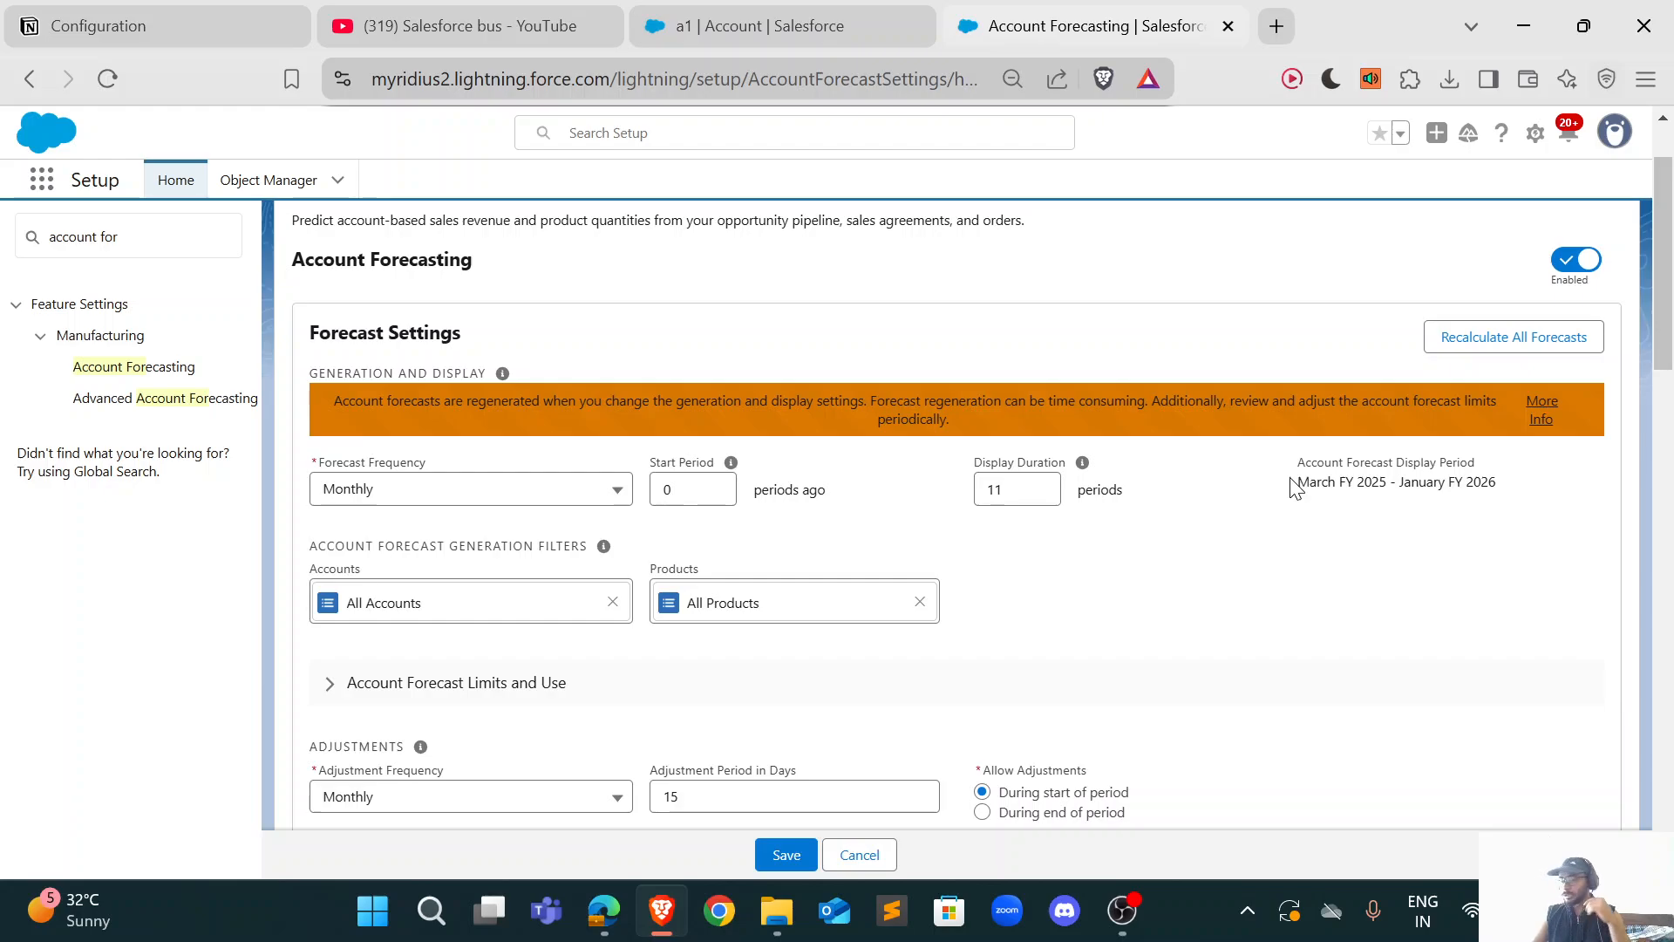
scroll(829, 559, down, 1)
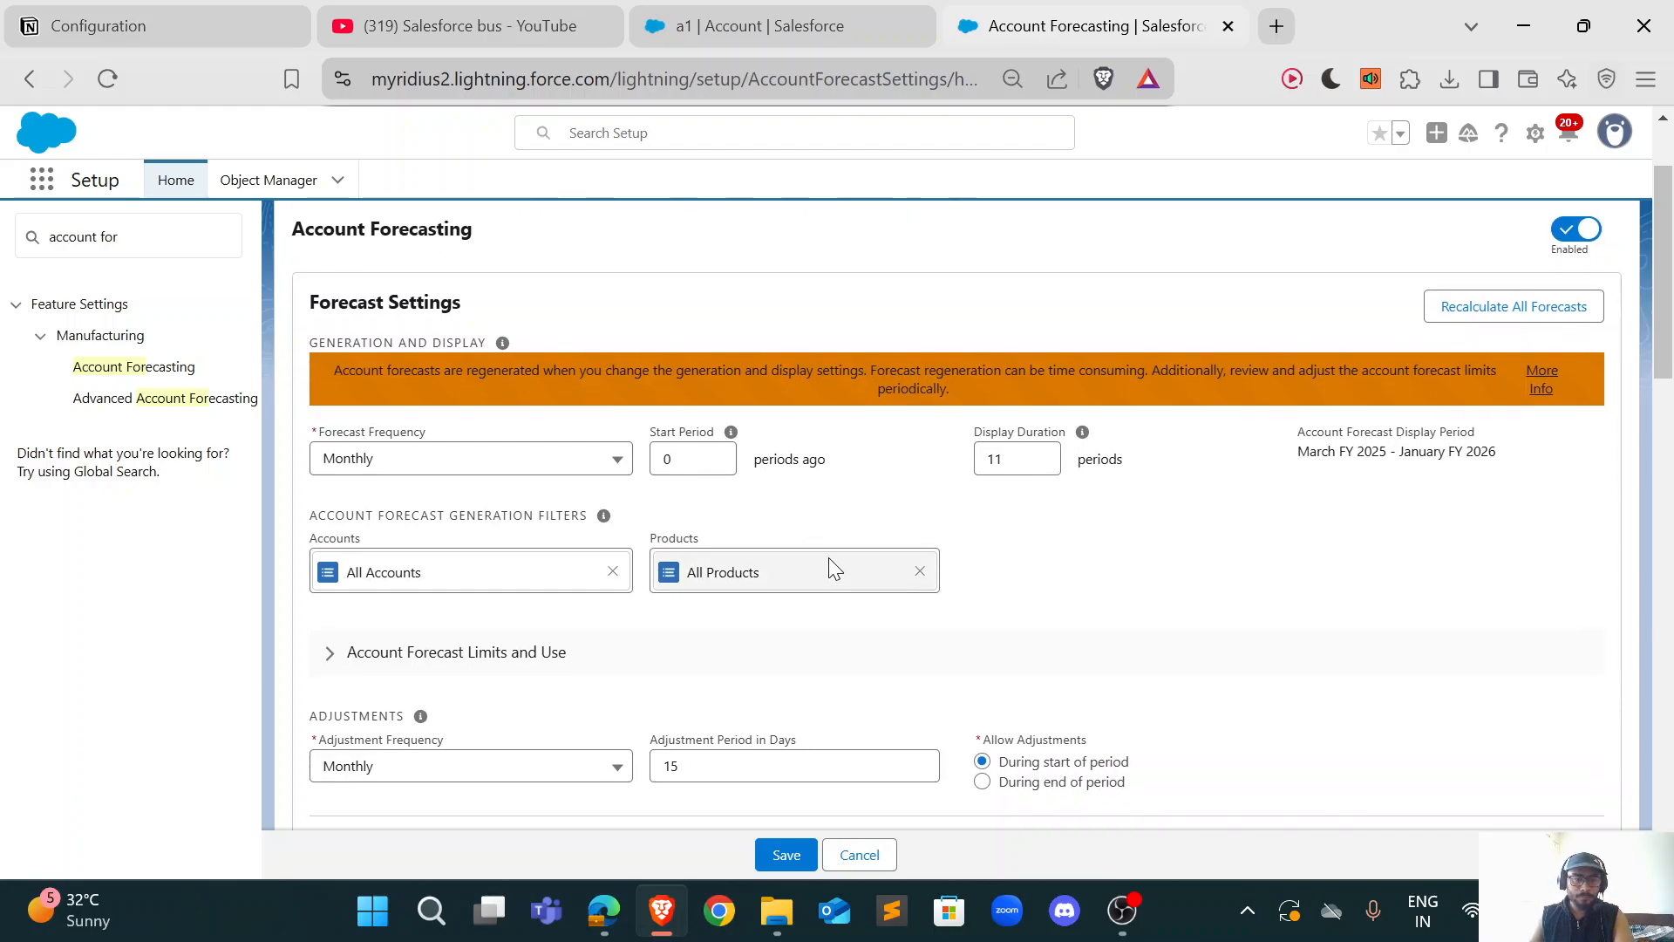
scroll(828, 566, down, 2)
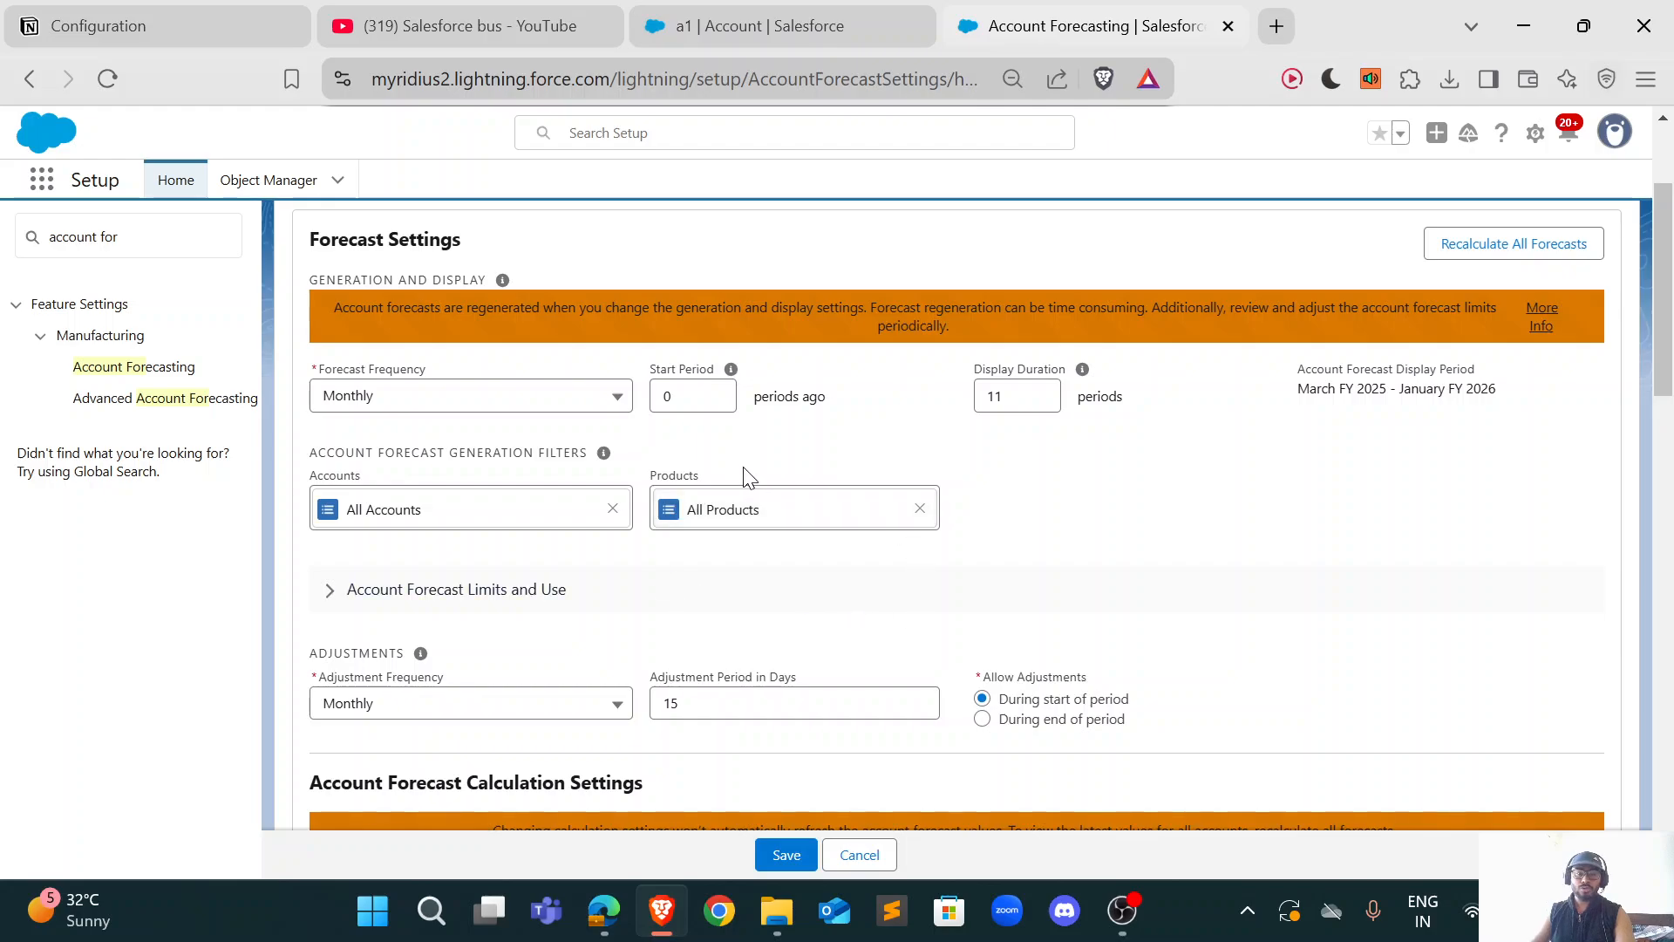
click(656, 13)
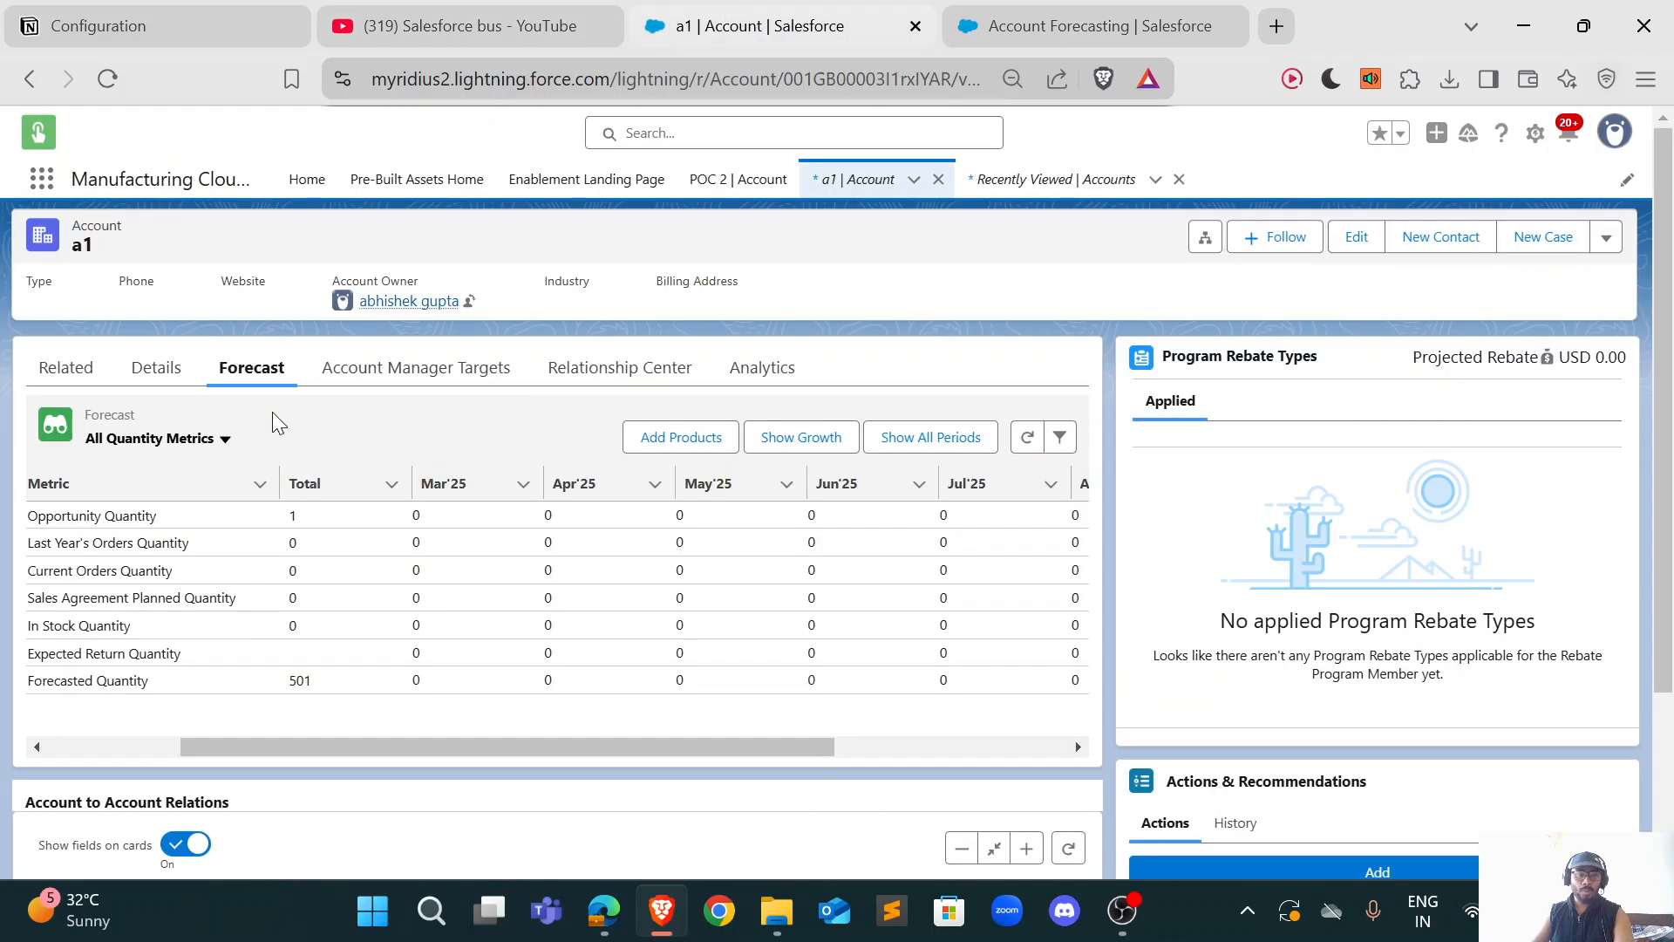
click(1057, 23)
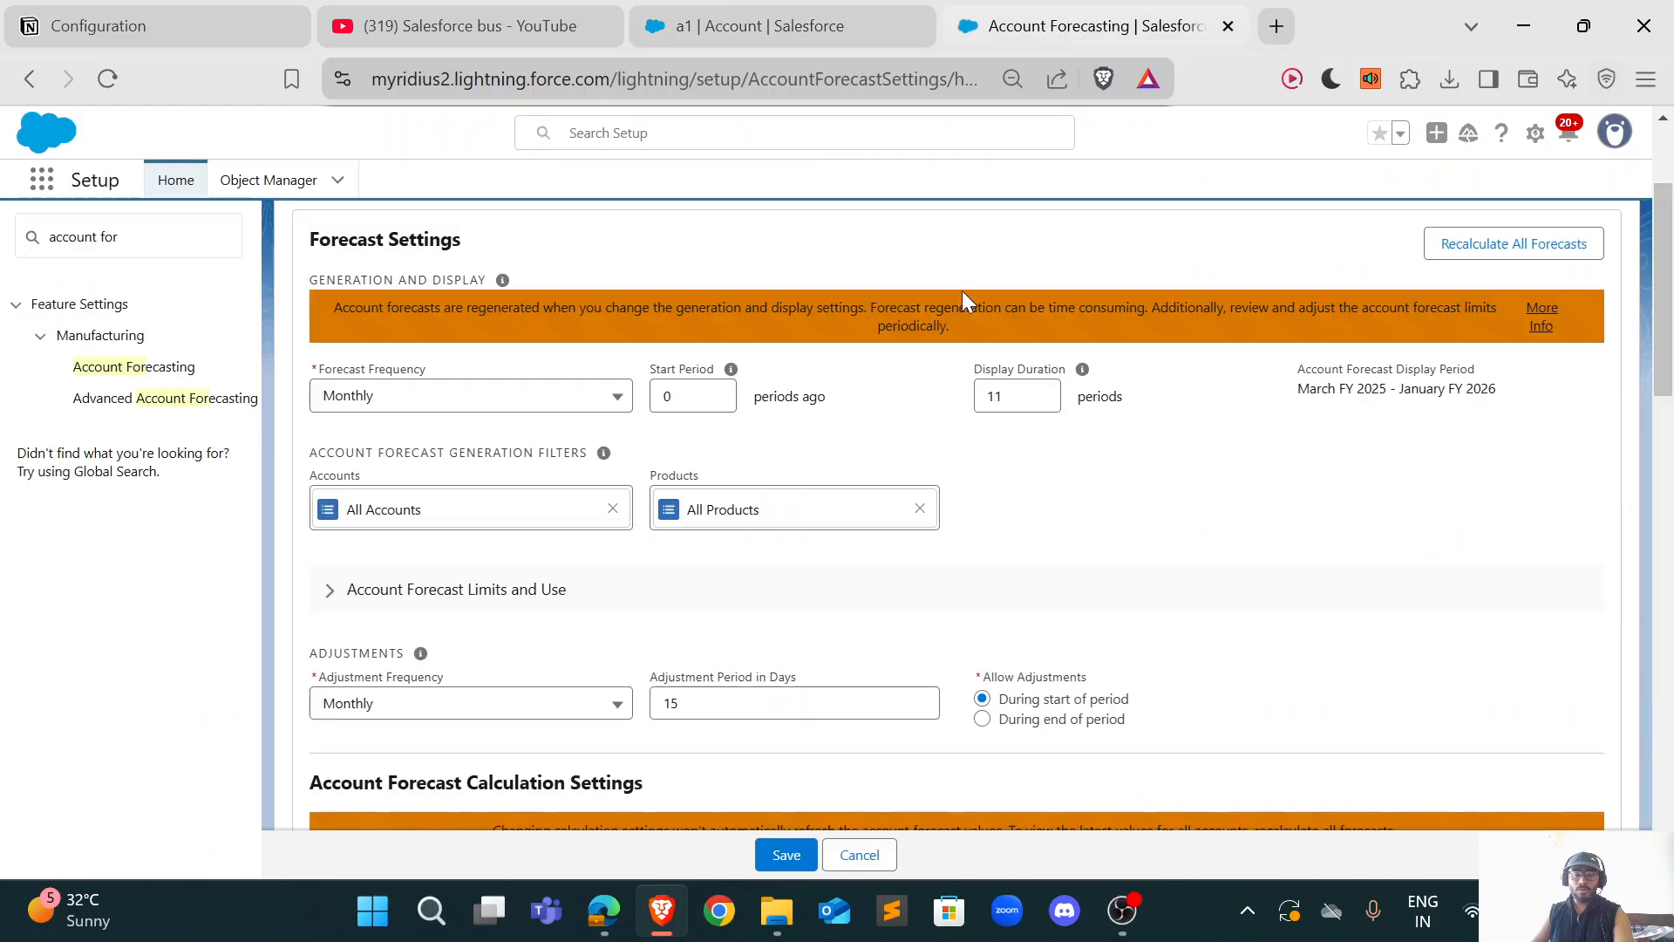
Step: Expand Account Forecast Limits and Use and examine the limits for forecast records, recalculations and regenerations
scroll(1151, 545, down, 1)
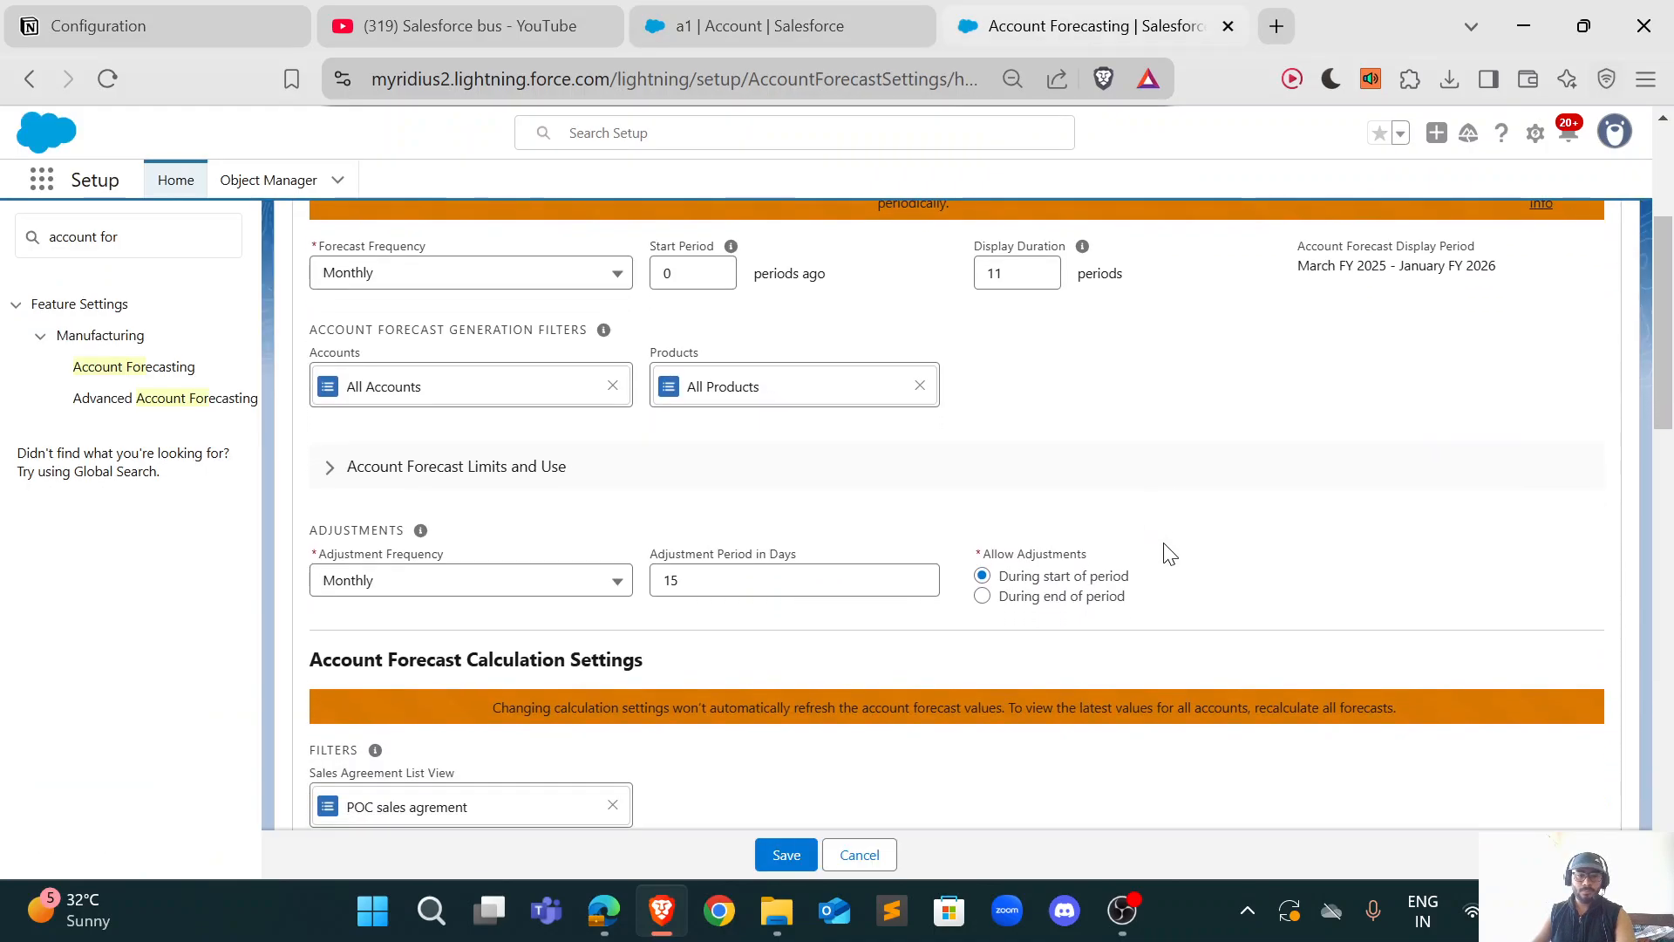
click(373, 481)
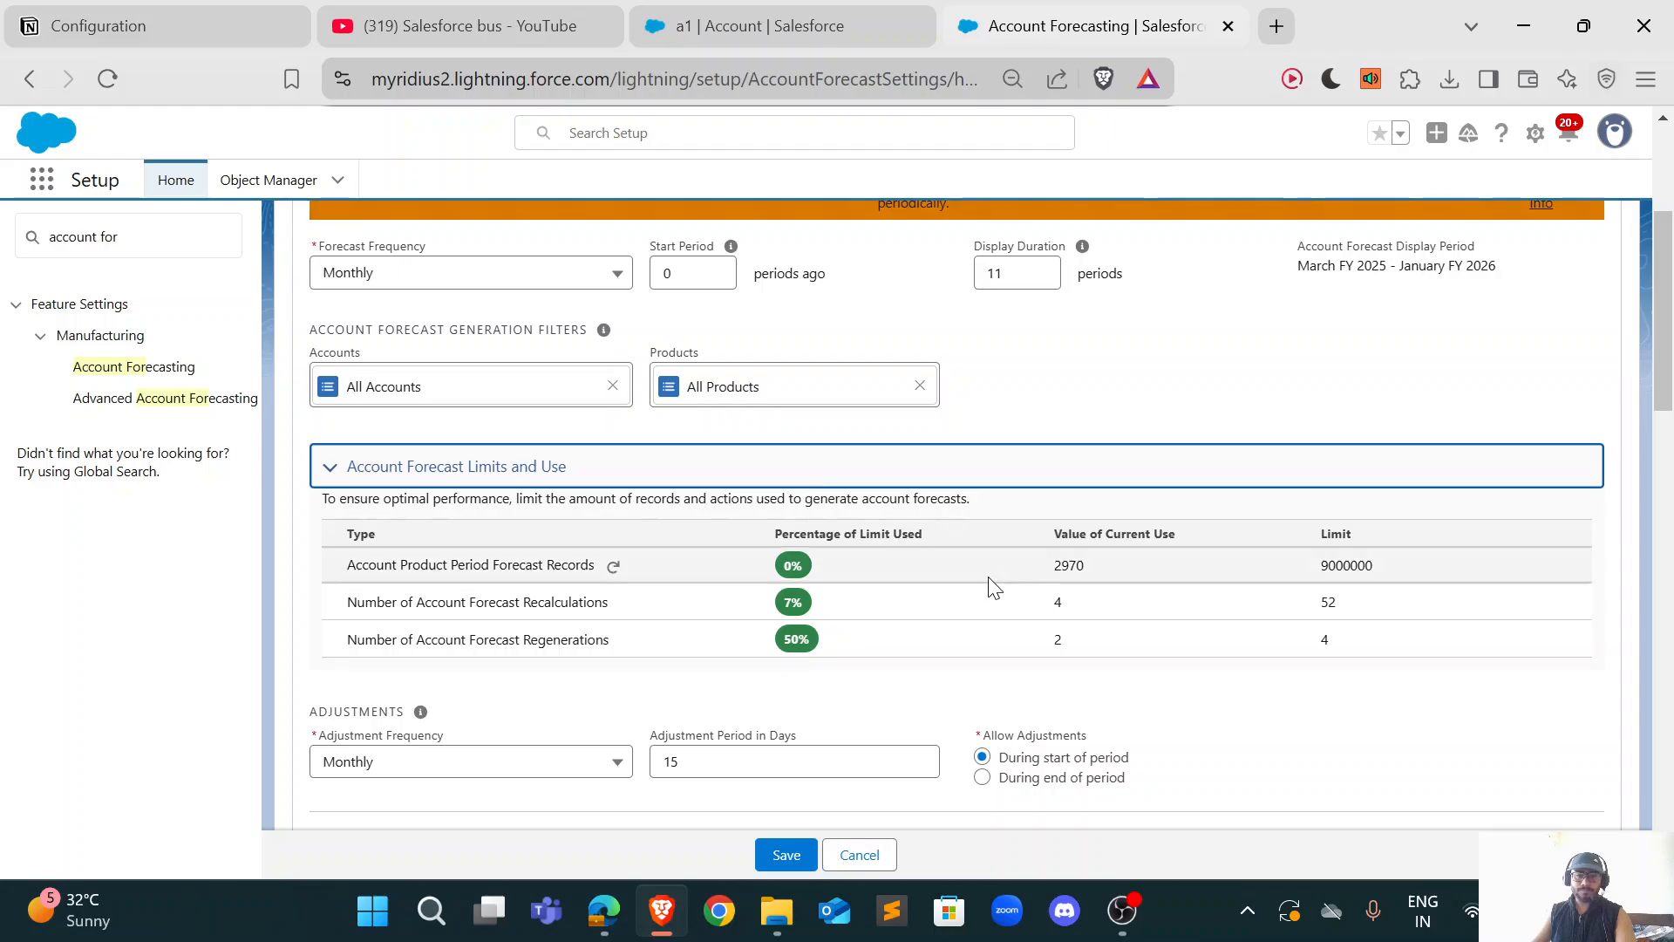
drag(314, 514, 1390, 642)
click(1236, 687)
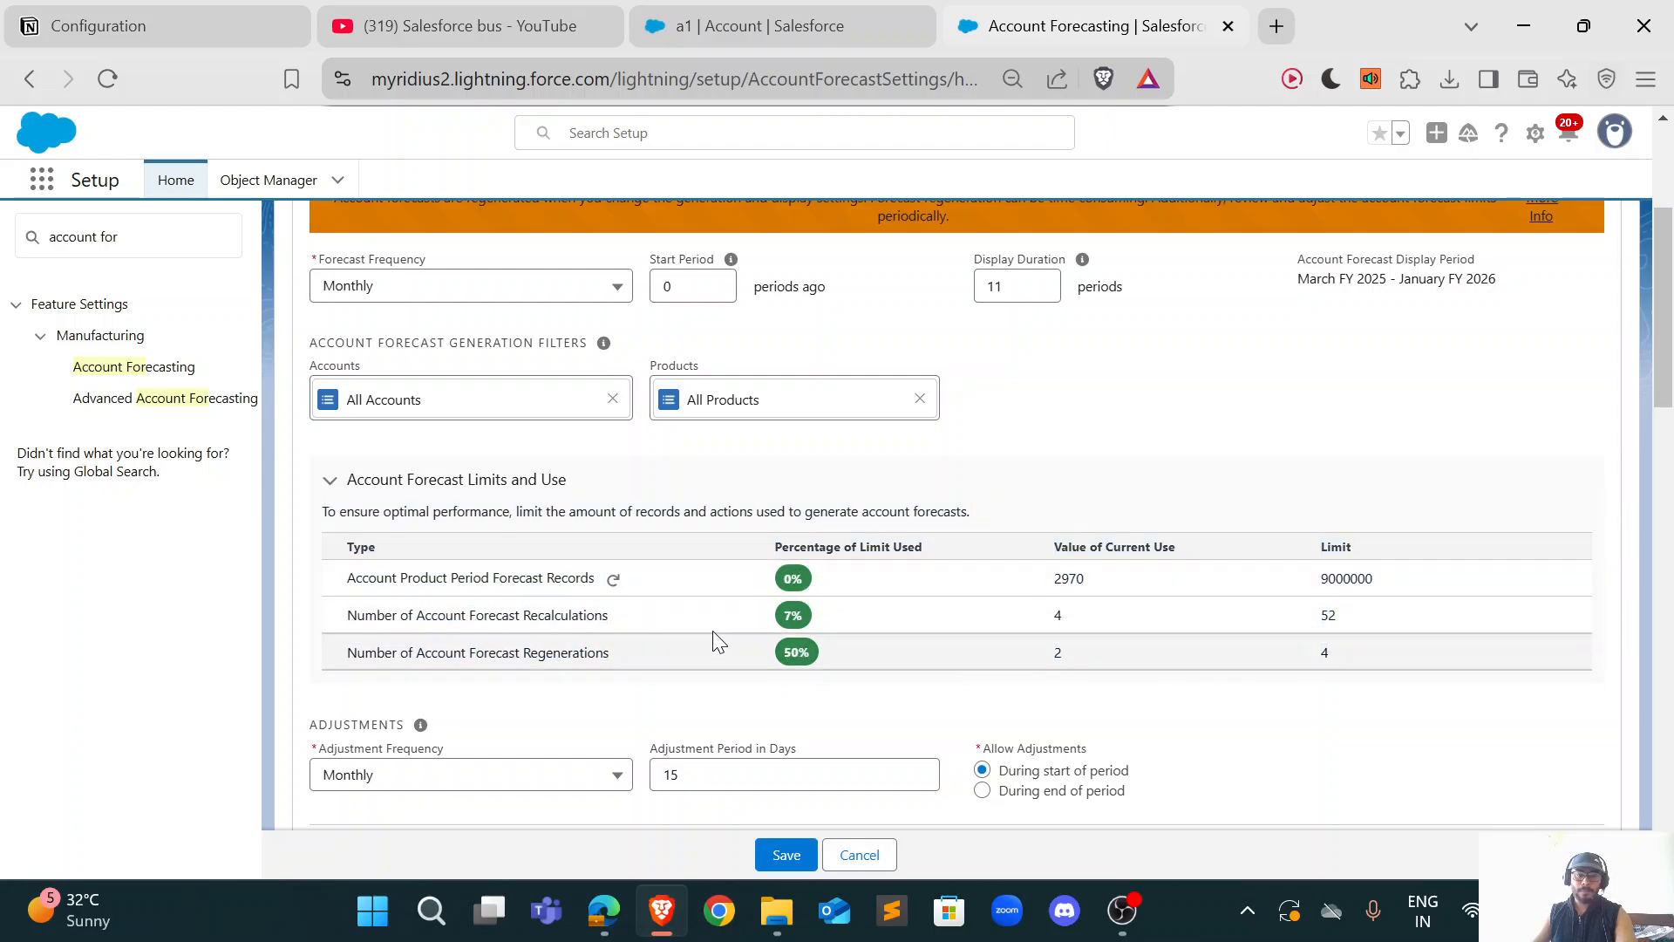
scroll(953, 486, up, 2)
scroll(1113, 489, down, 2)
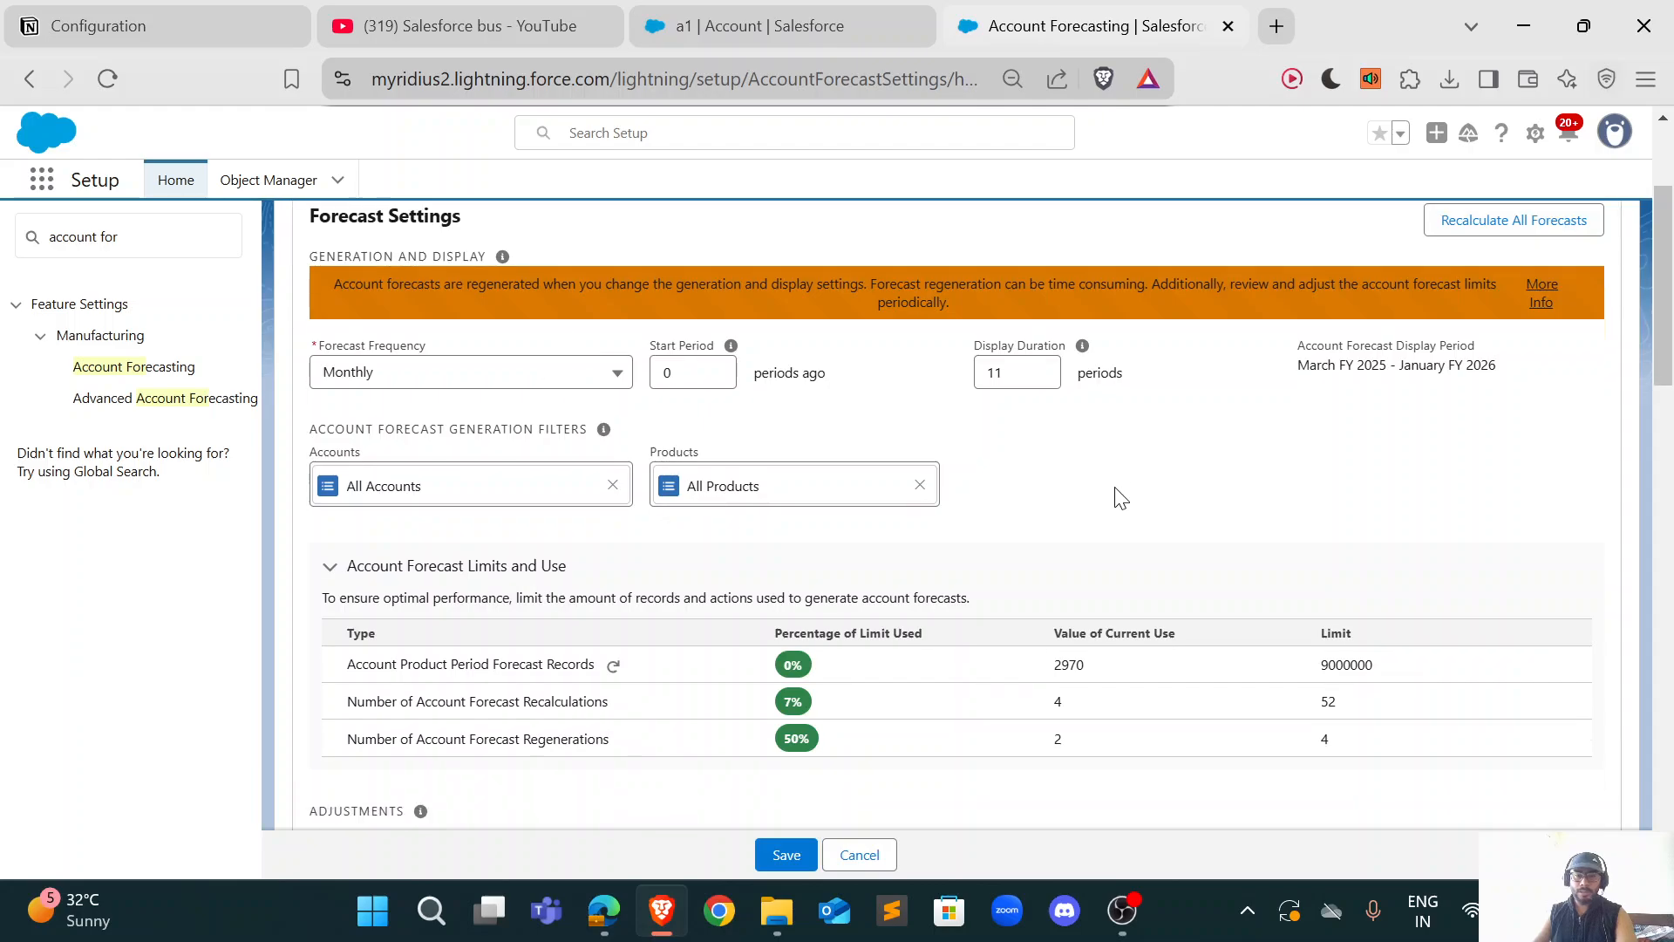
scroll(998, 569, down, 2)
scroll(845, 499, up, 2)
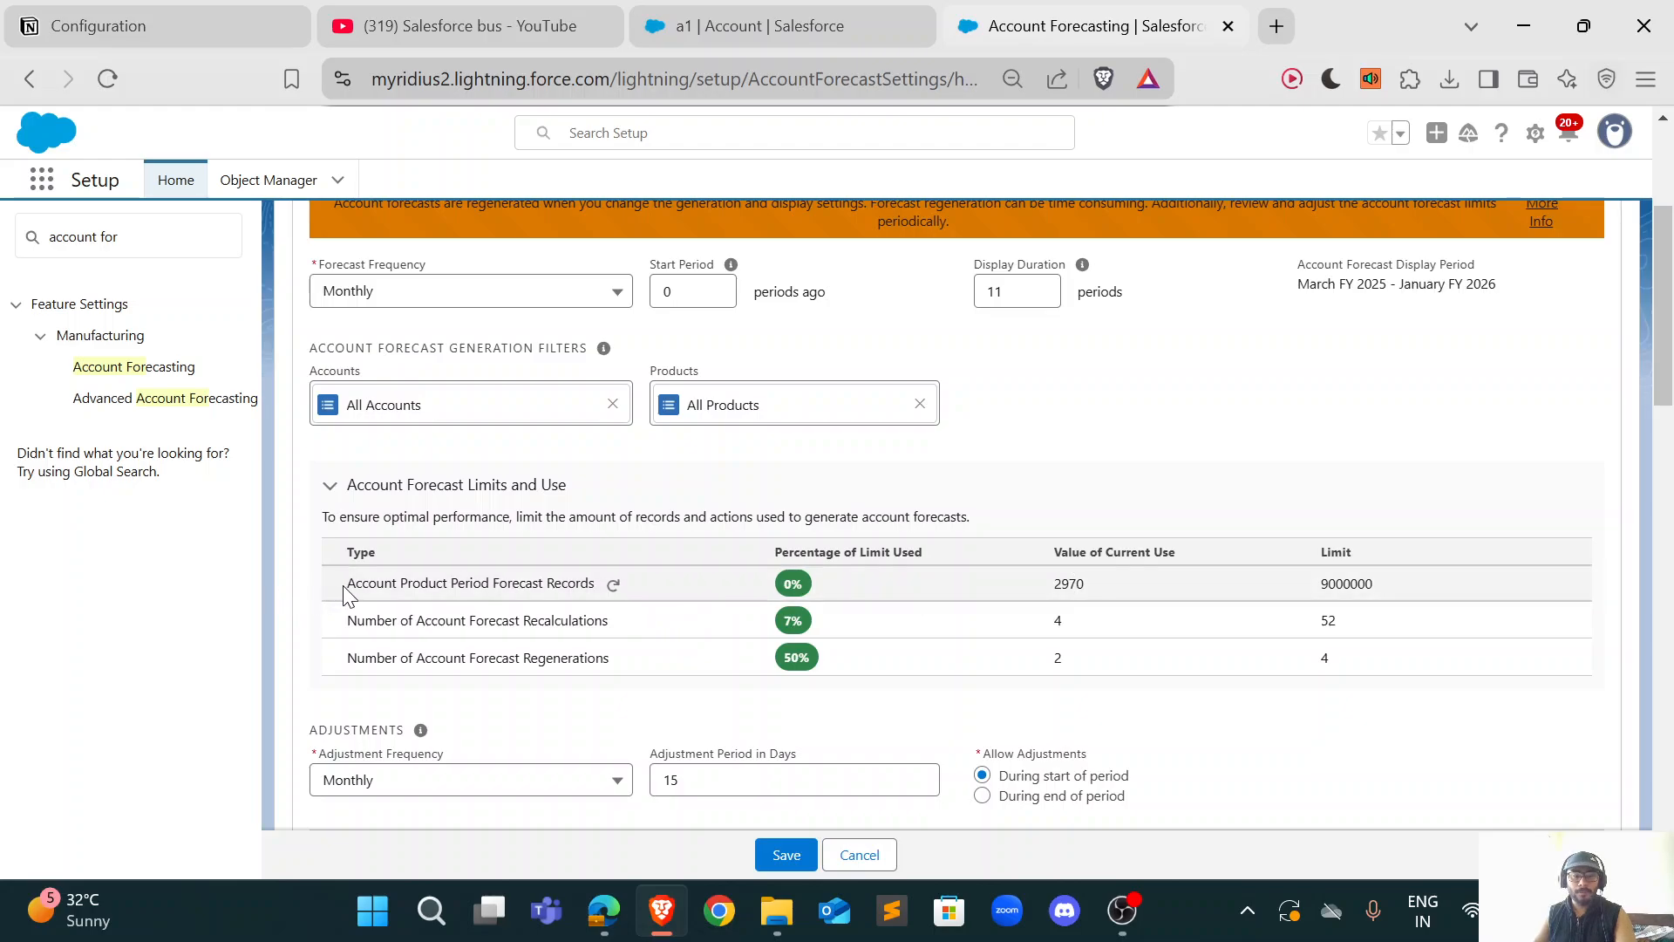
Step: Examine the current use and limit of Account Product Period Forecast Records in the limits table
drag(541, 583, 247, 602)
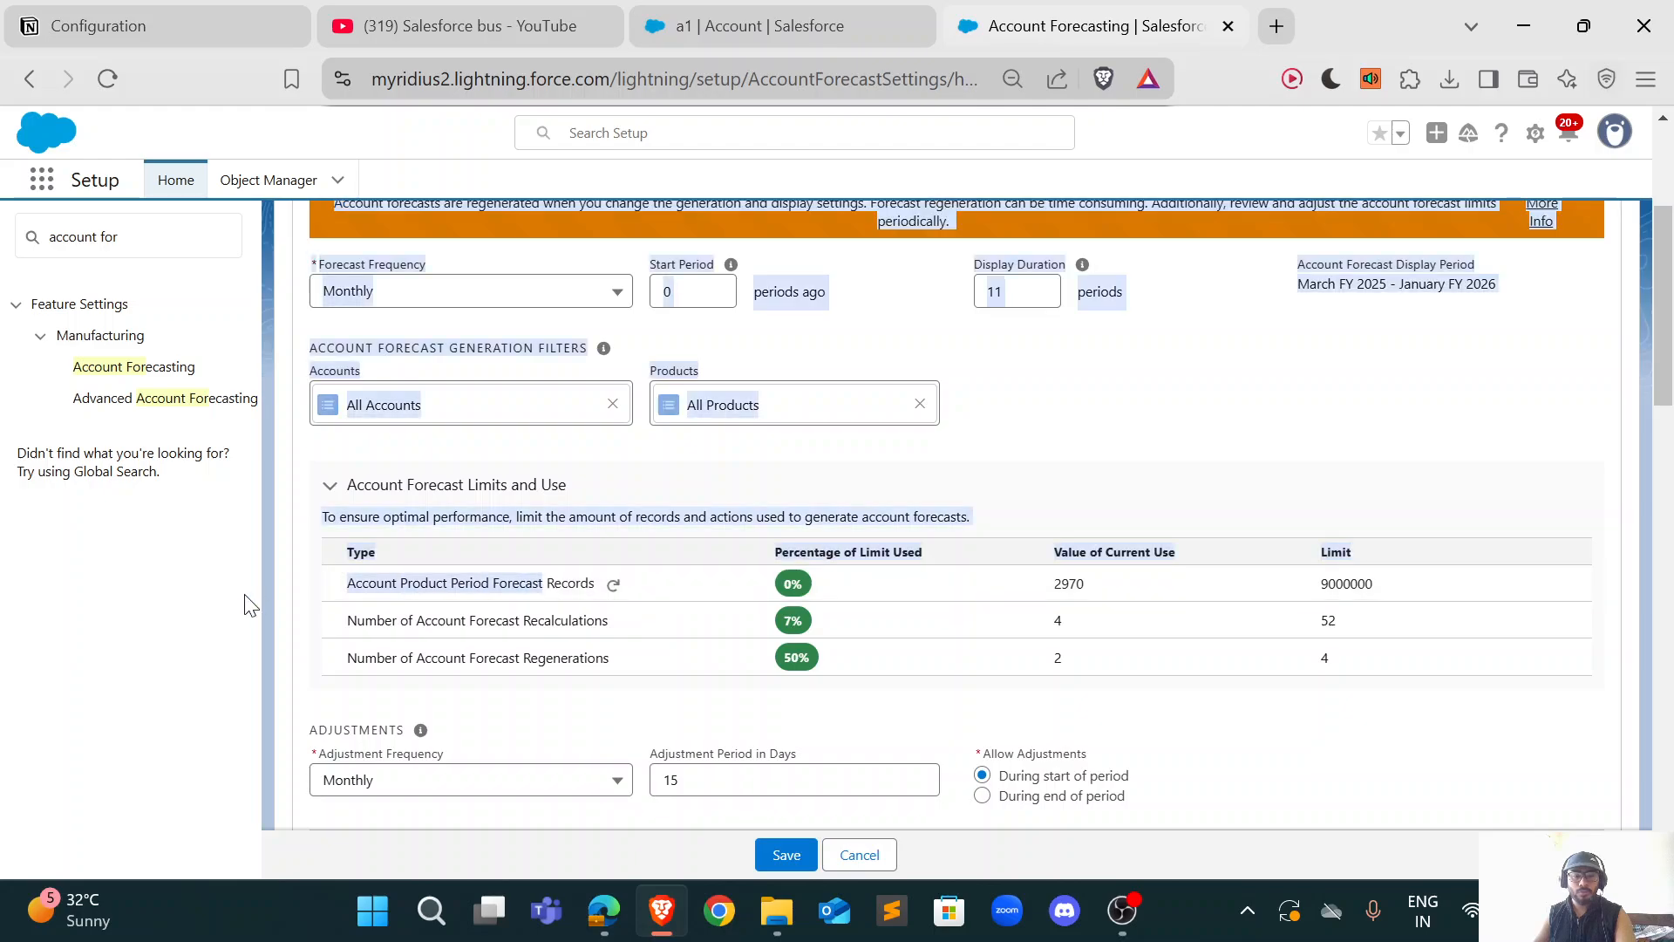
click(1071, 495)
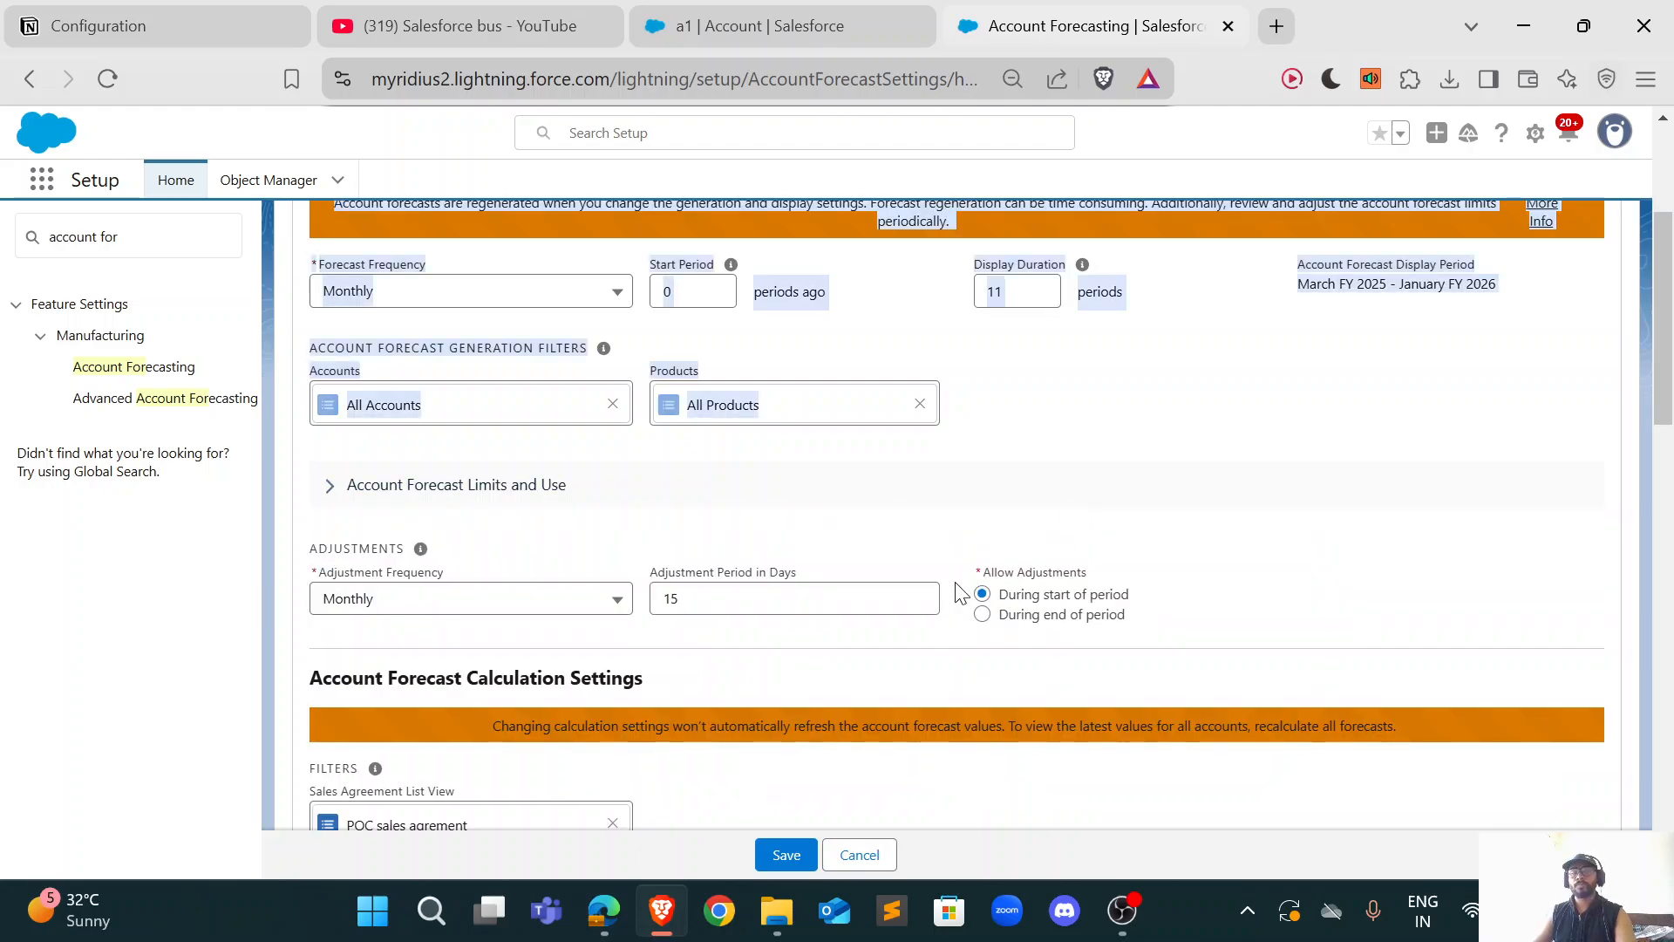
click(437, 490)
click(1286, 510)
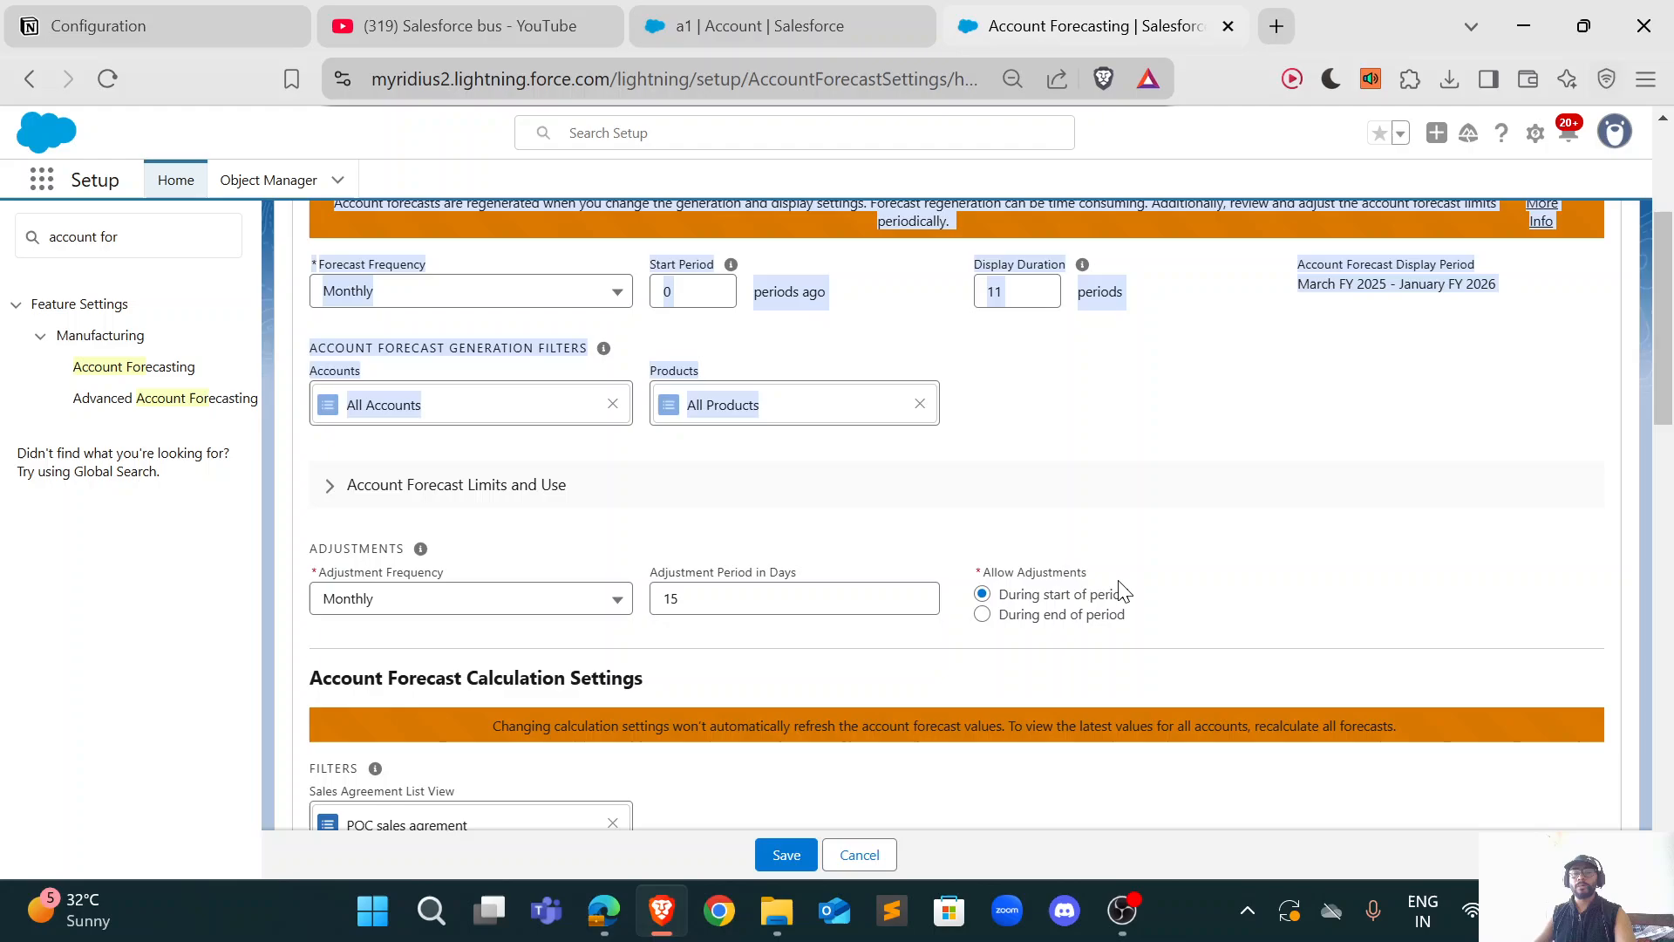
click(463, 485)
click(1421, 602)
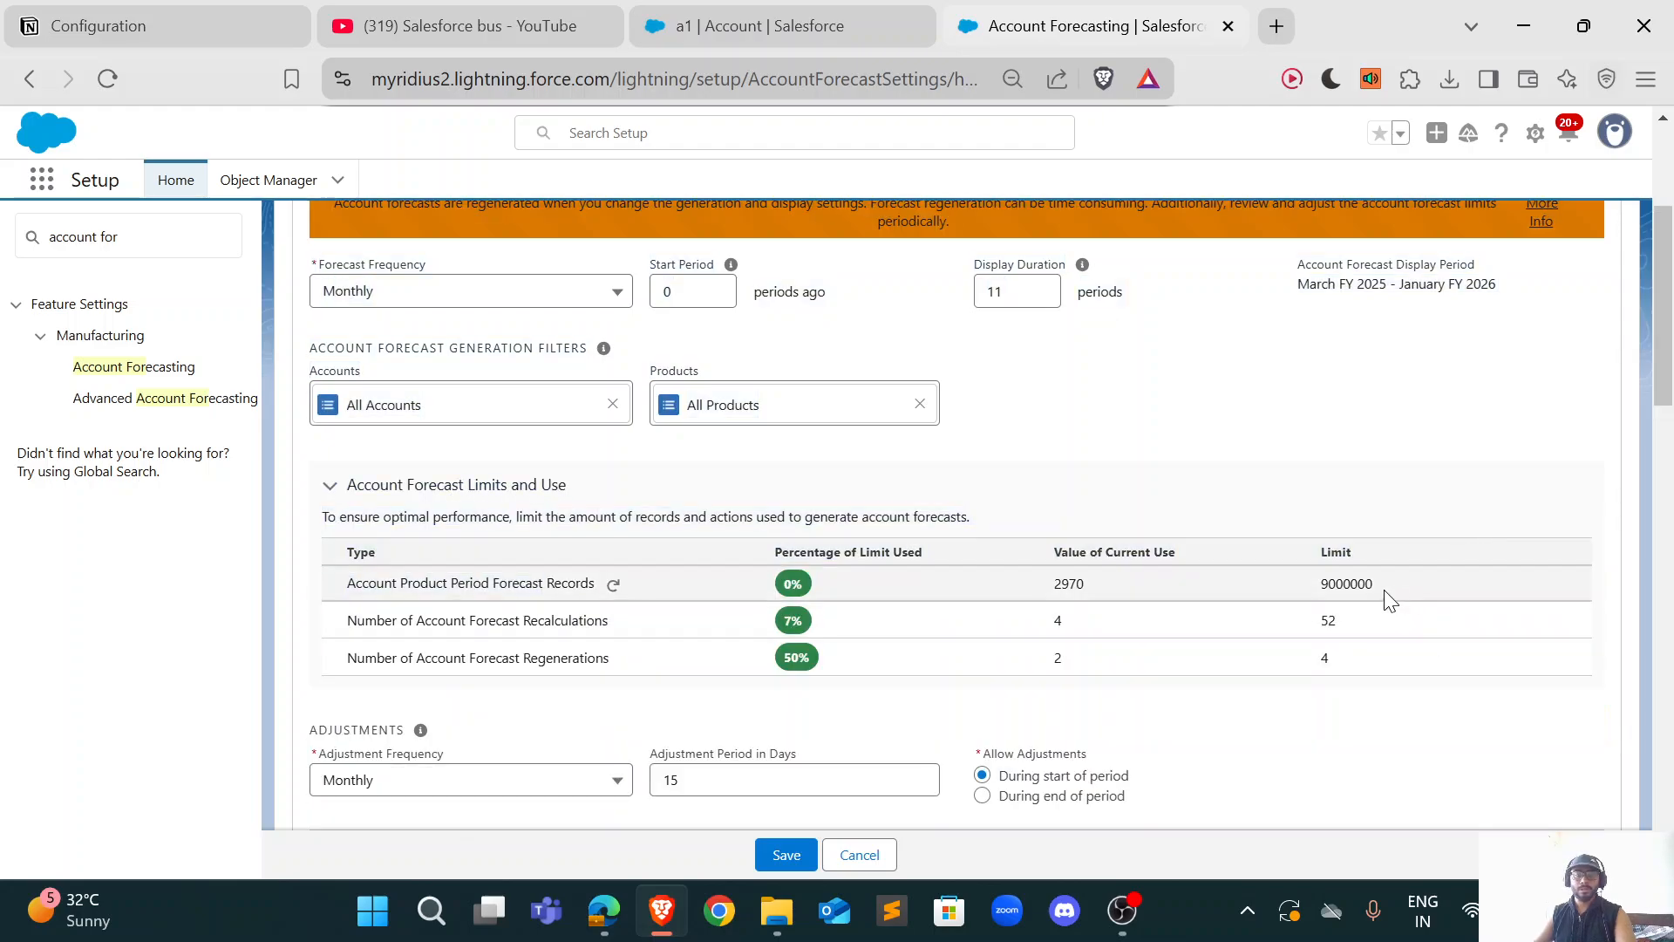
scroll(1133, 580, down, 1)
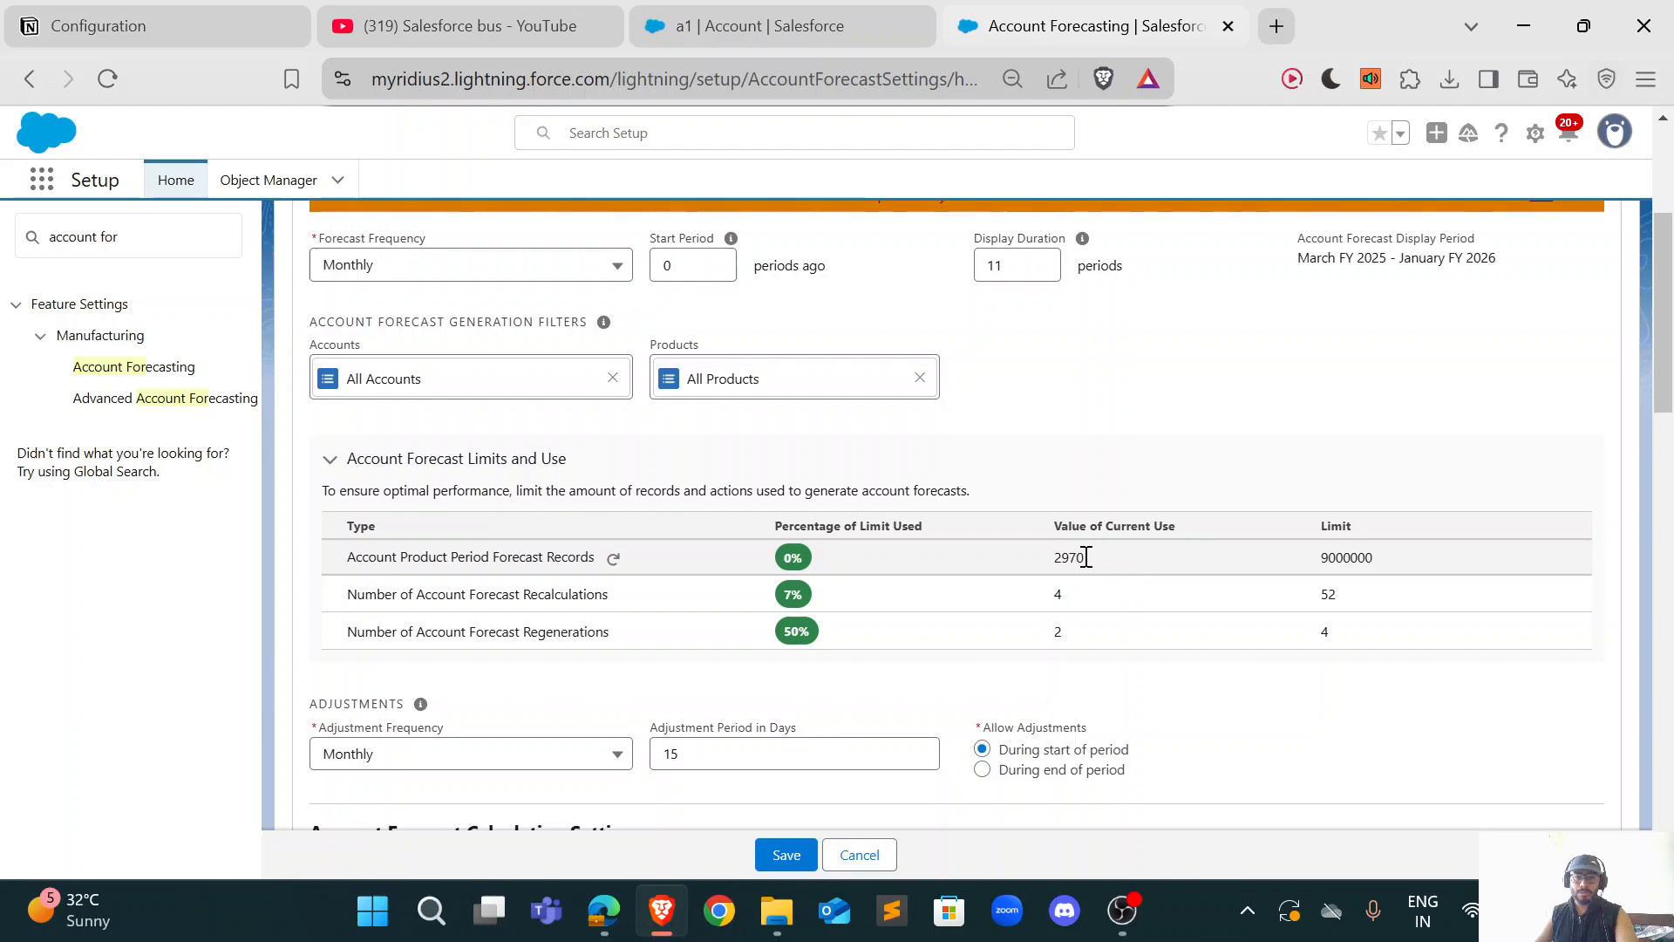
drag(1088, 558, 1054, 556)
scroll(683, 578, down, 1)
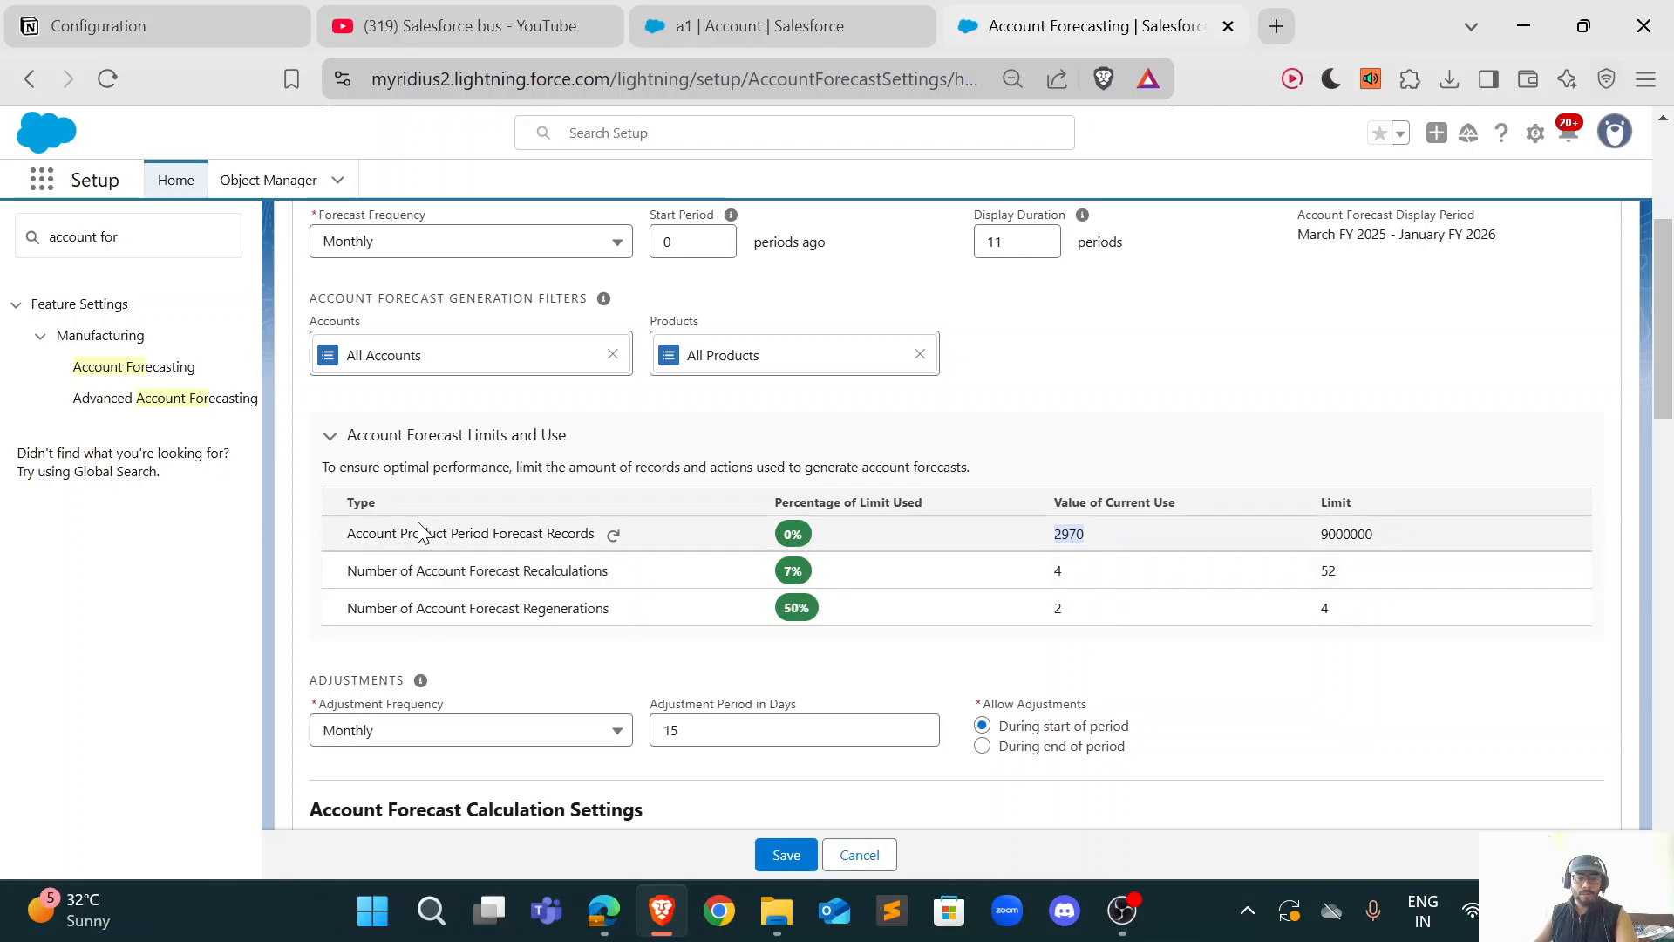
Step: Examine the account forecast recalculation and regeneration limits up close, along with the adjustment settings below them
scroll(435, 557, up, 3)
scroll(515, 592, right, 2)
scroll(515, 591, down, 1)
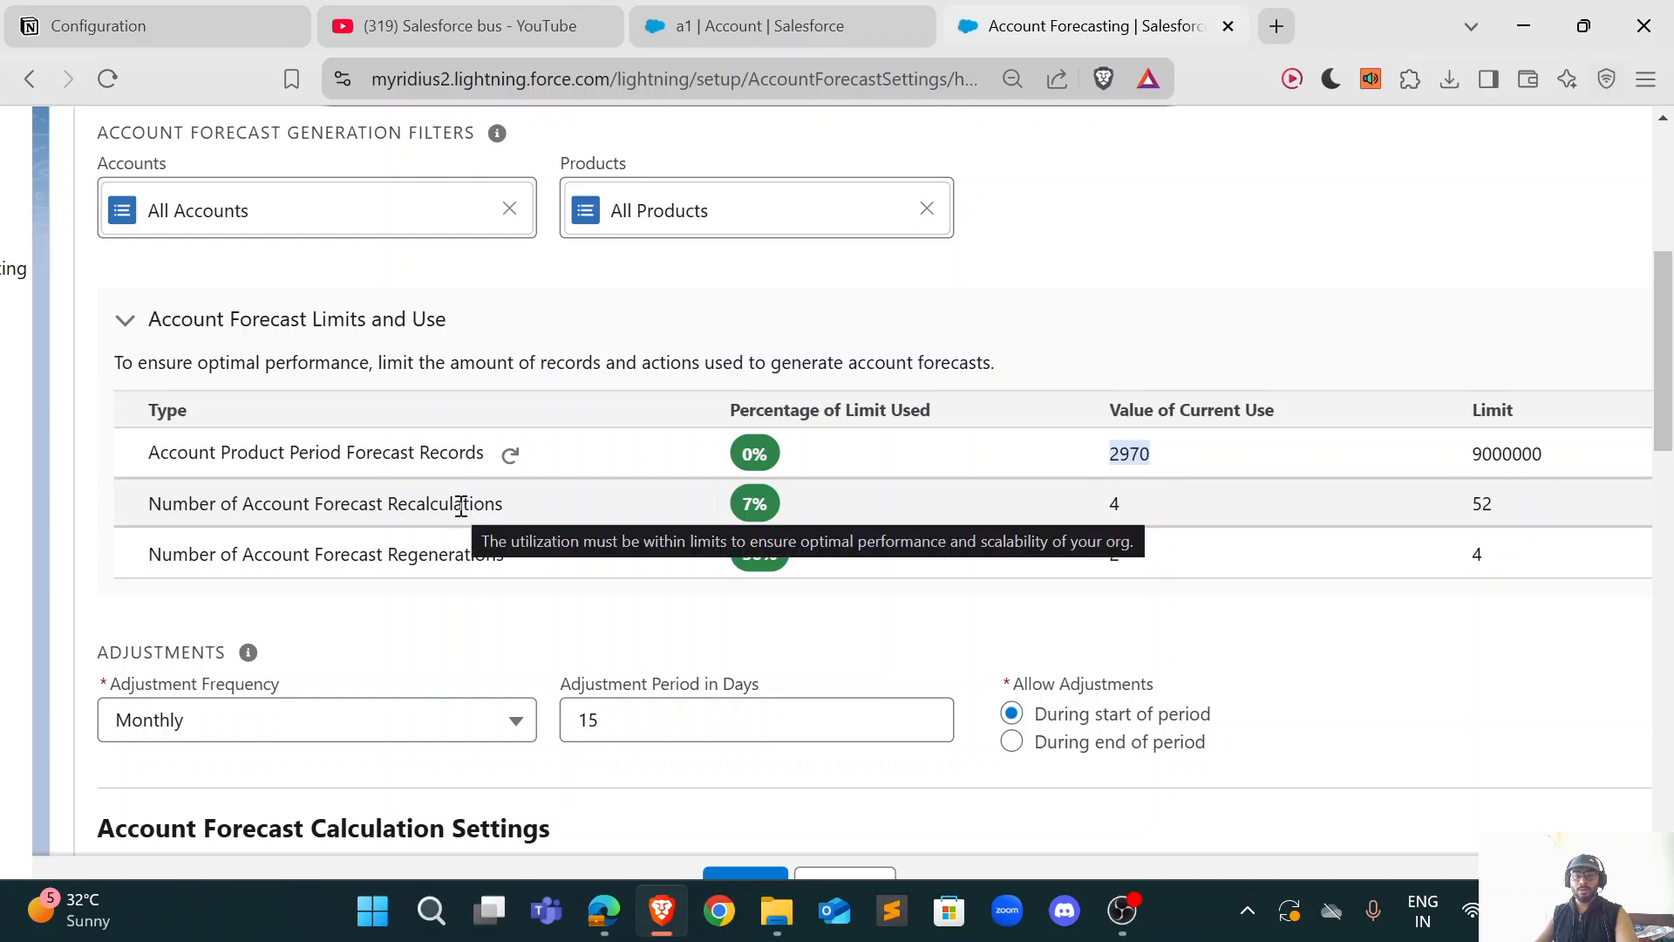
scroll(461, 505, down, 1)
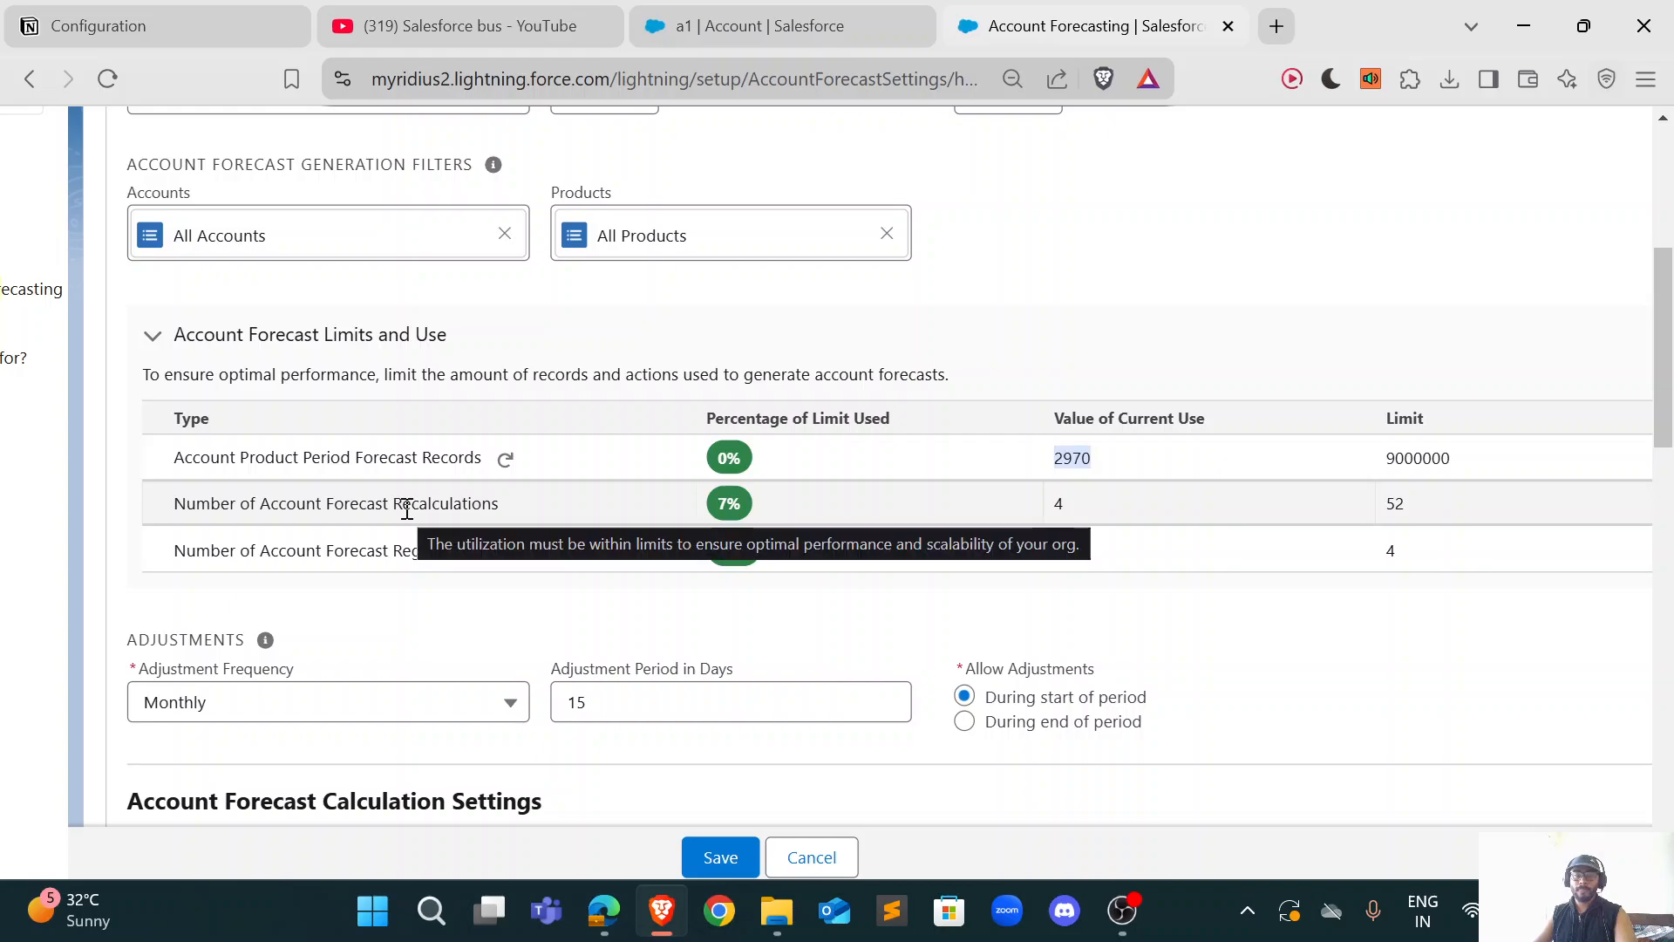
scroll(576, 534, down, 3)
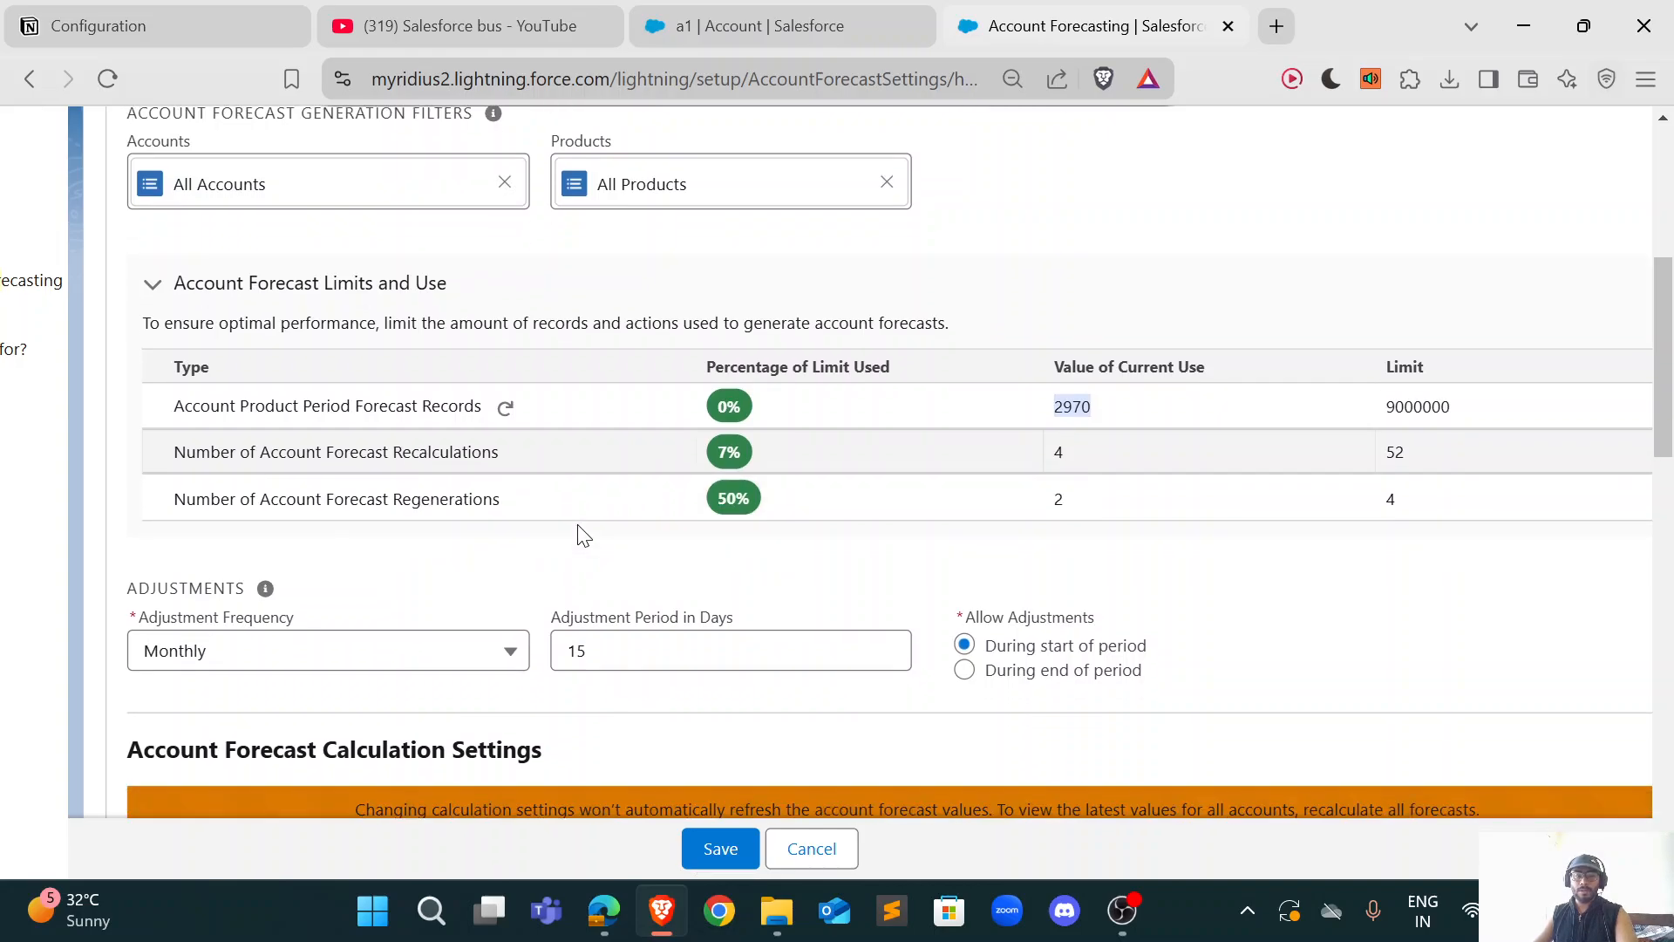
scroll(898, 558, down, 3)
drag(900, 563, 943, 620)
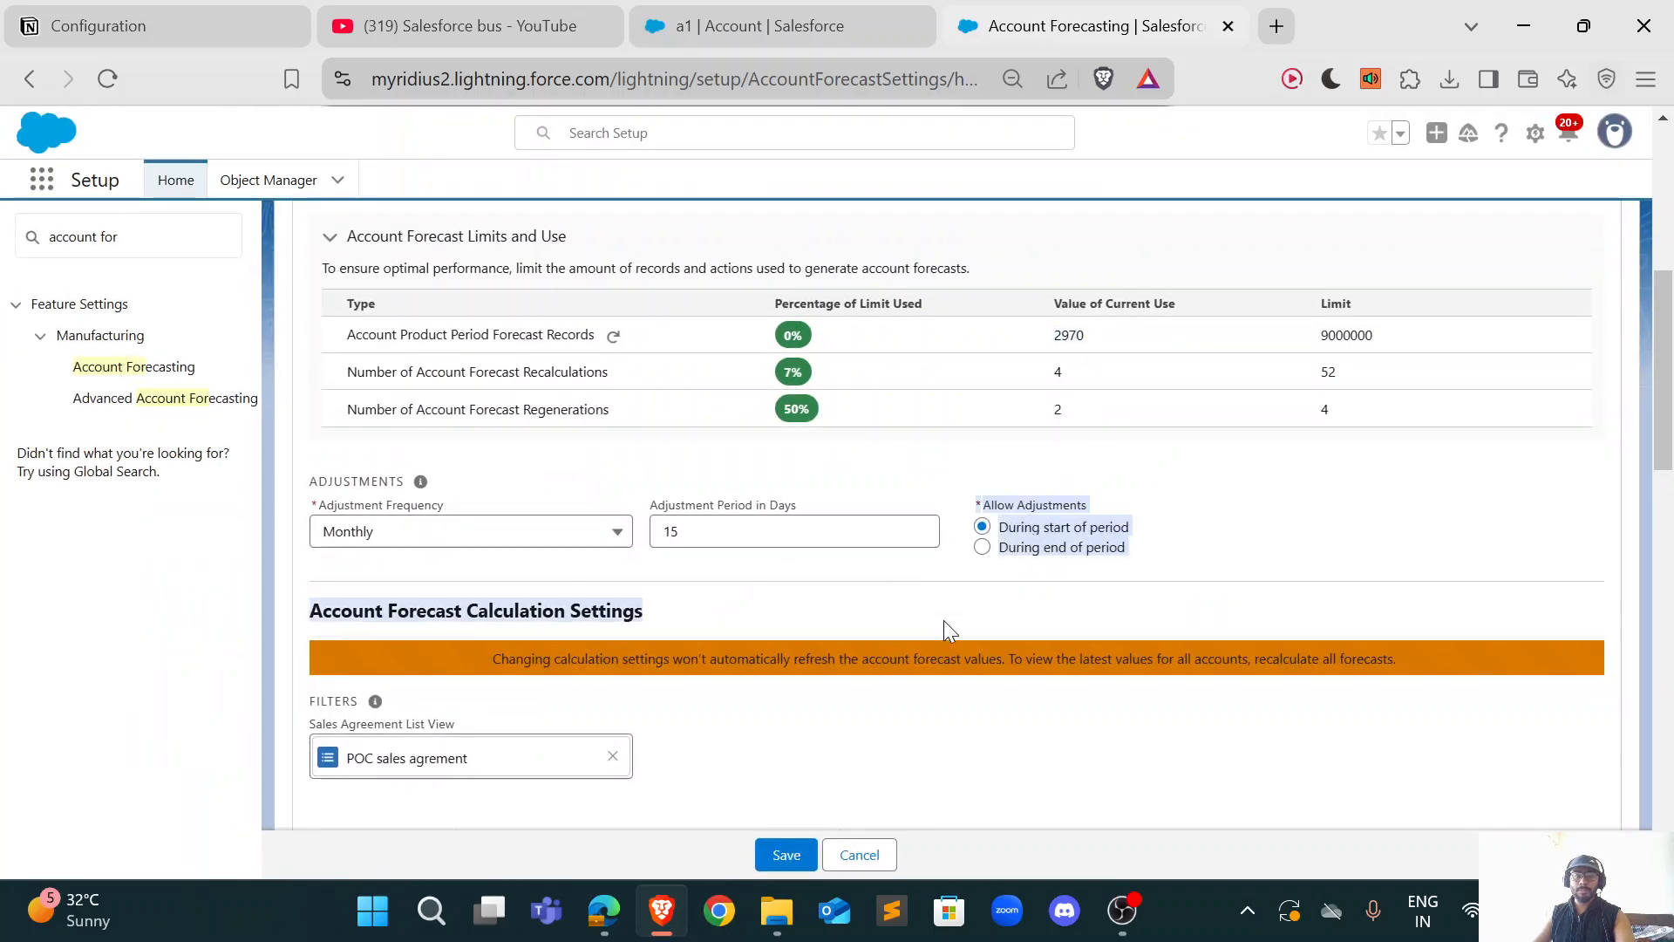
Step: Look through the Account Forecast Metrics and Formula Builder sections and return to the generation and display settings
scroll(974, 635, down, 9)
scroll(974, 644, down, 2)
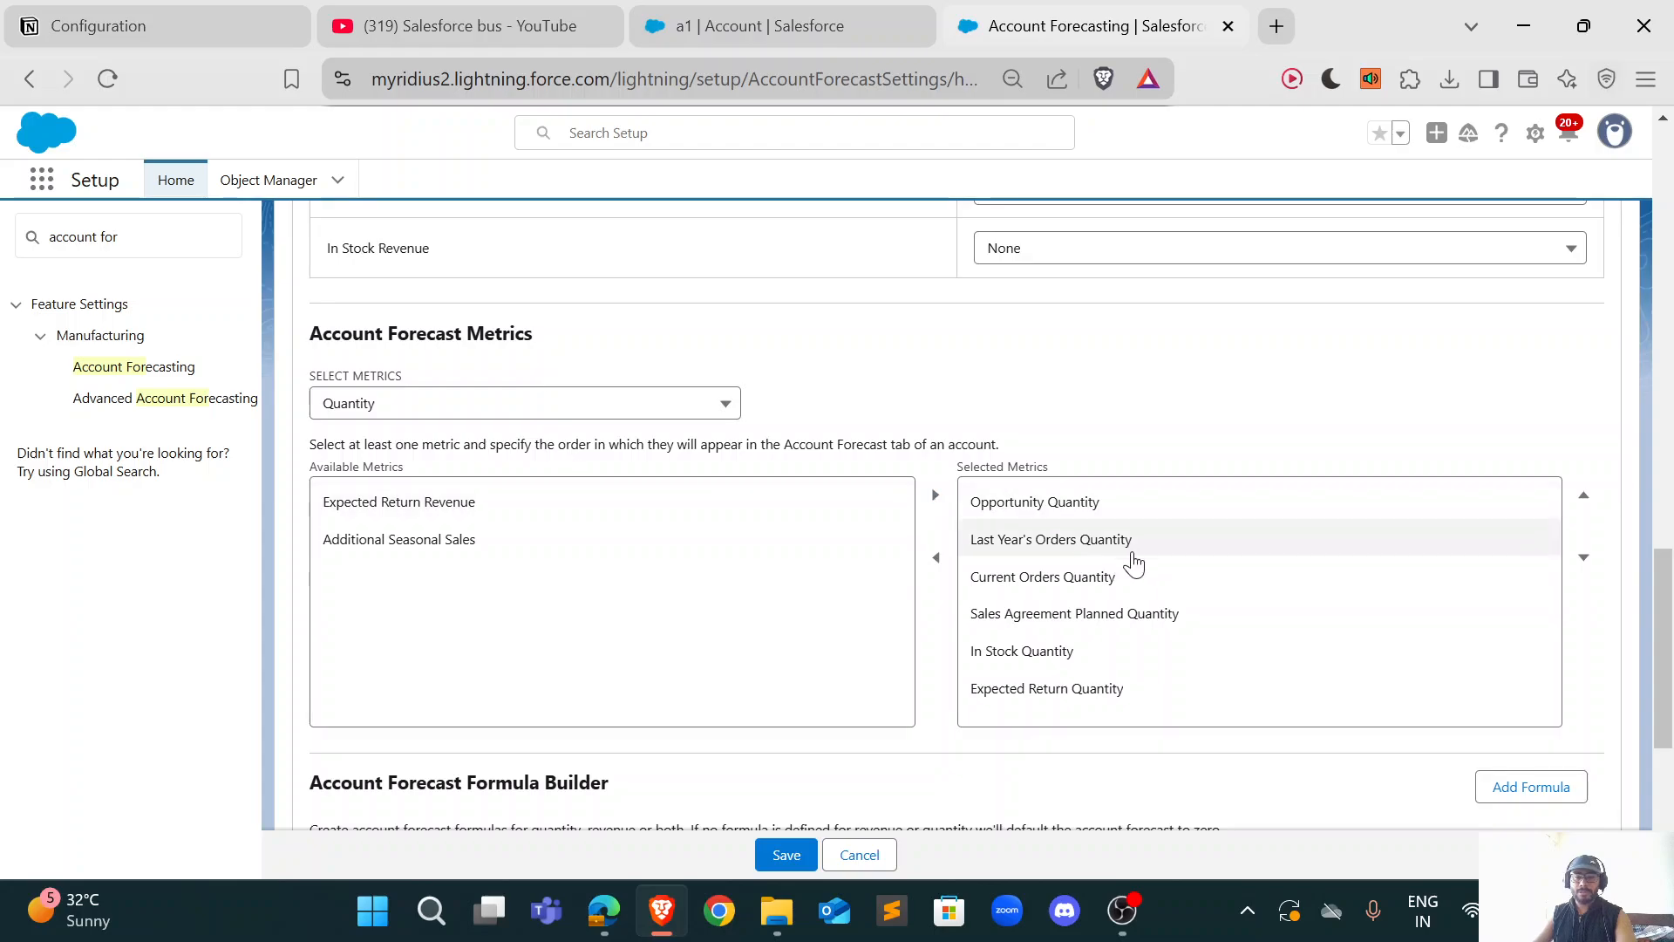
scroll(759, 635, down, 4)
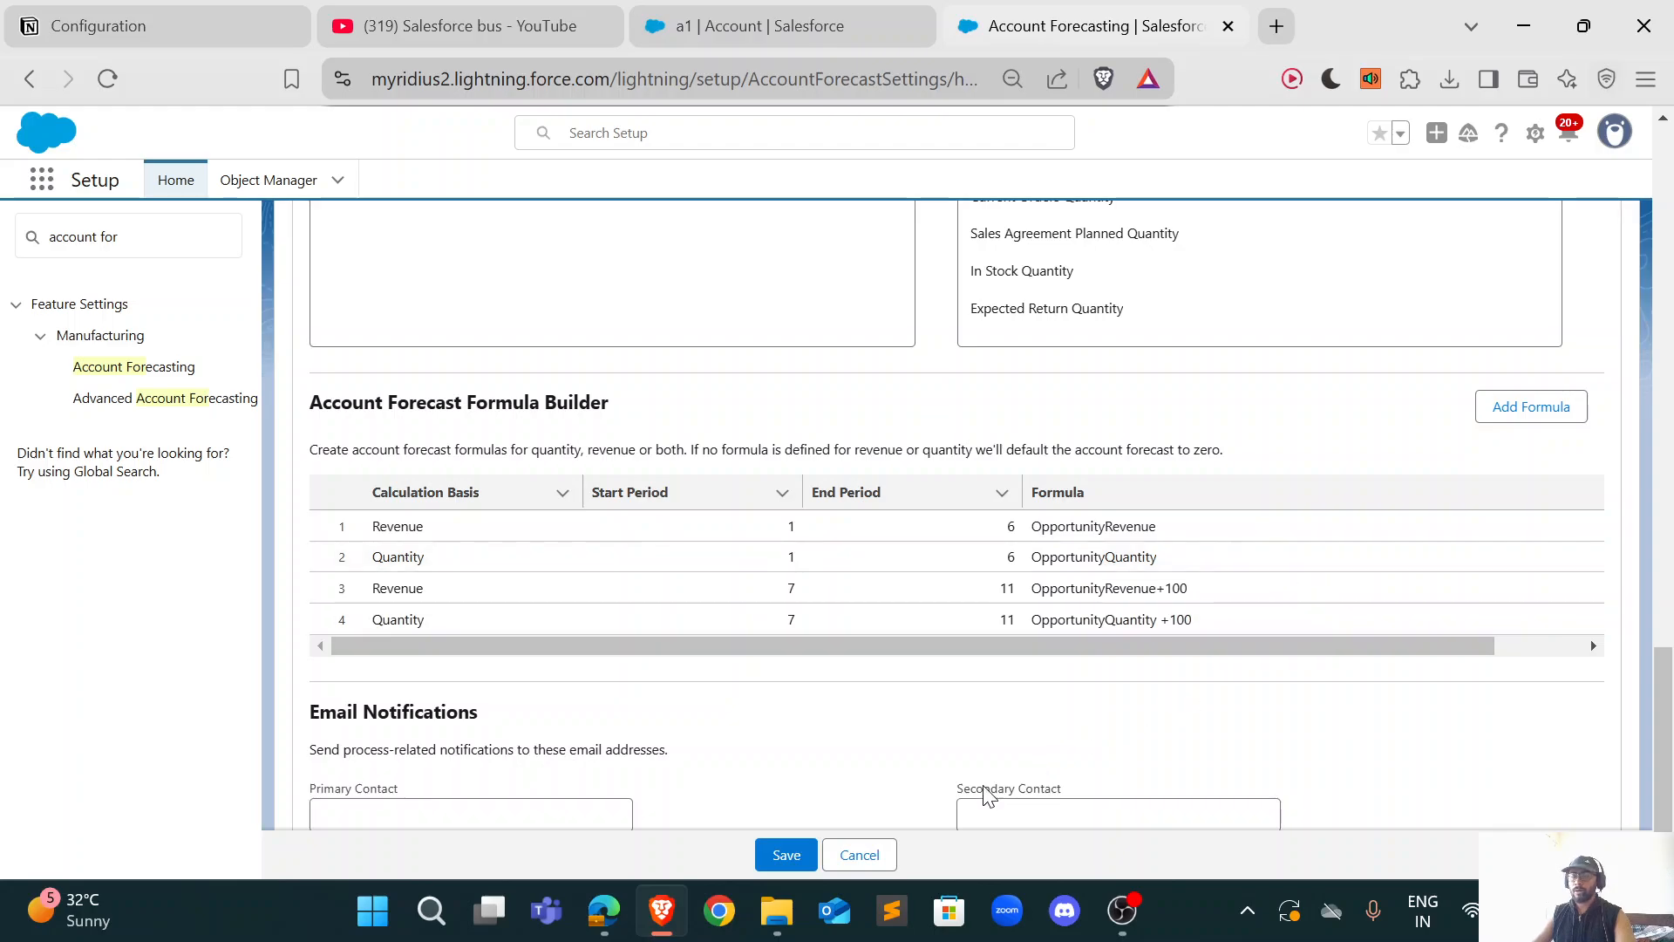
scroll(1474, 486, up, 1)
scroll(1479, 495, up, 10)
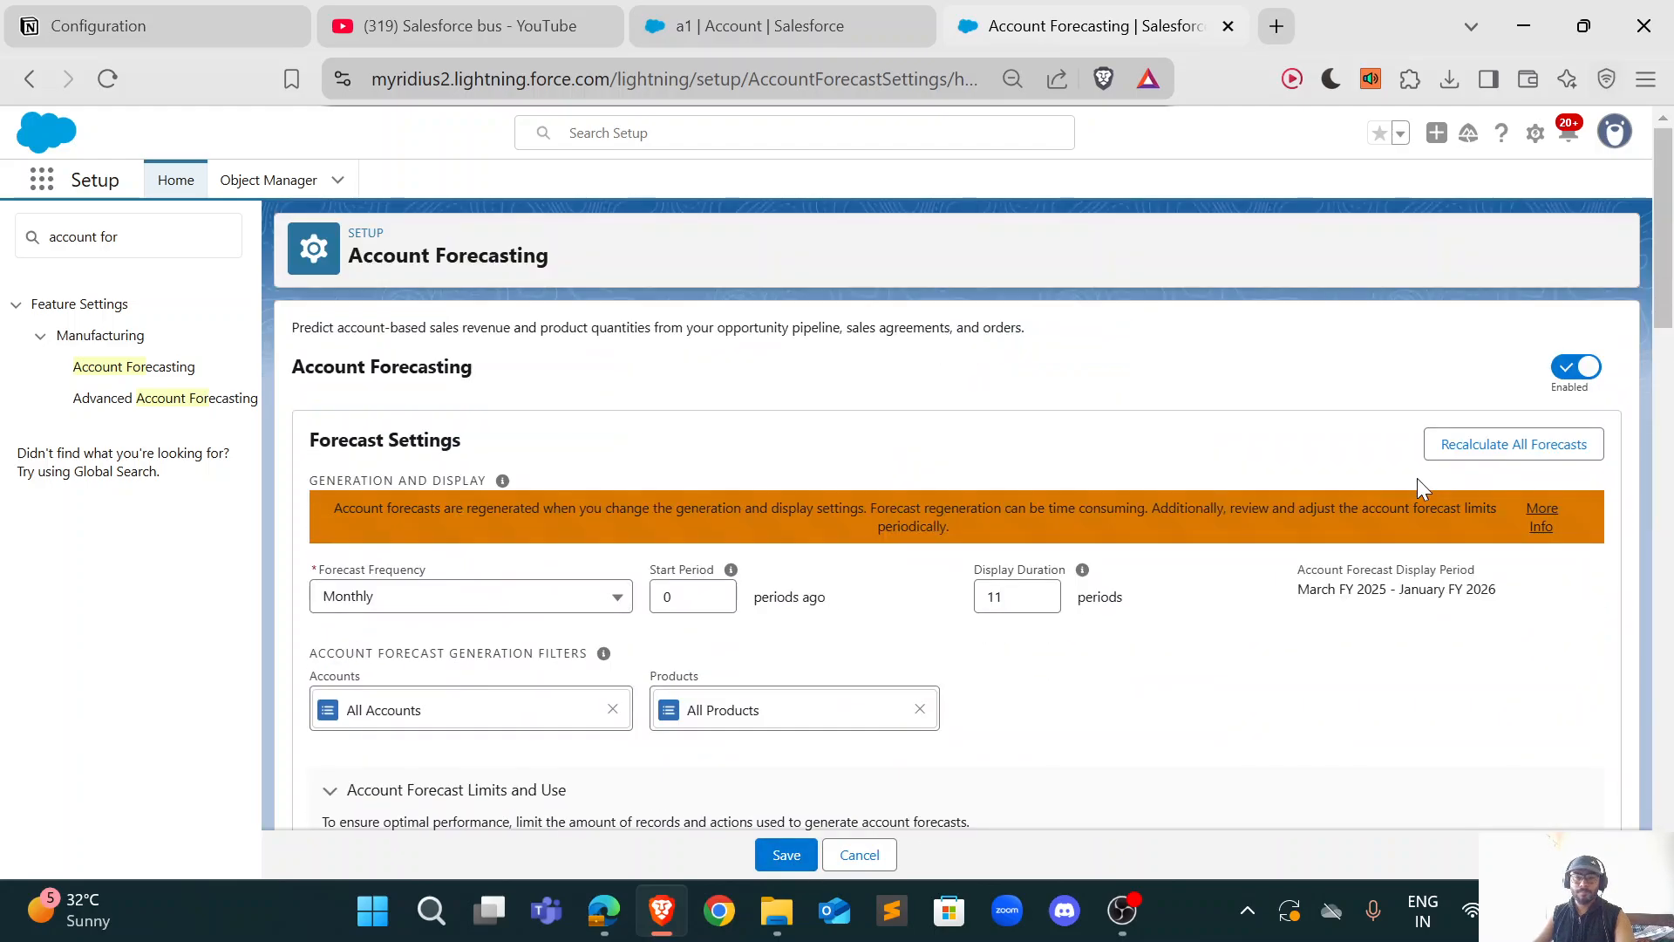
Step: Recheck the forecast recalculation limits and view the Metrics Mapping of product period metrics to product metrics
scroll(1461, 479, down, 3)
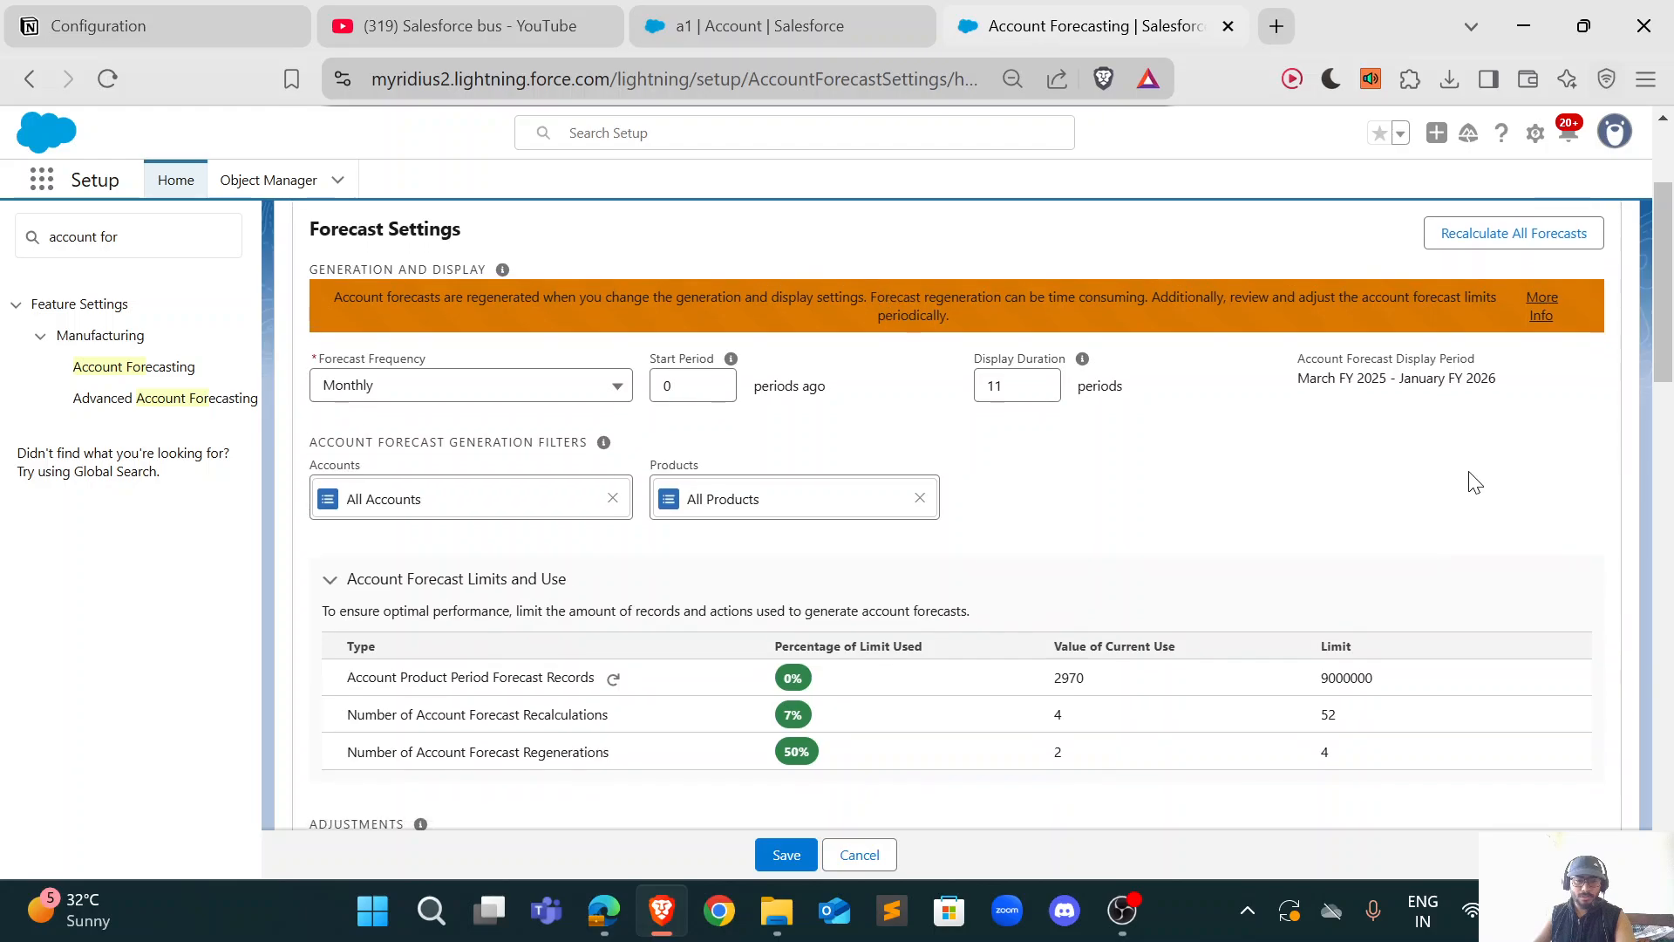
scroll(1046, 610, down, 2)
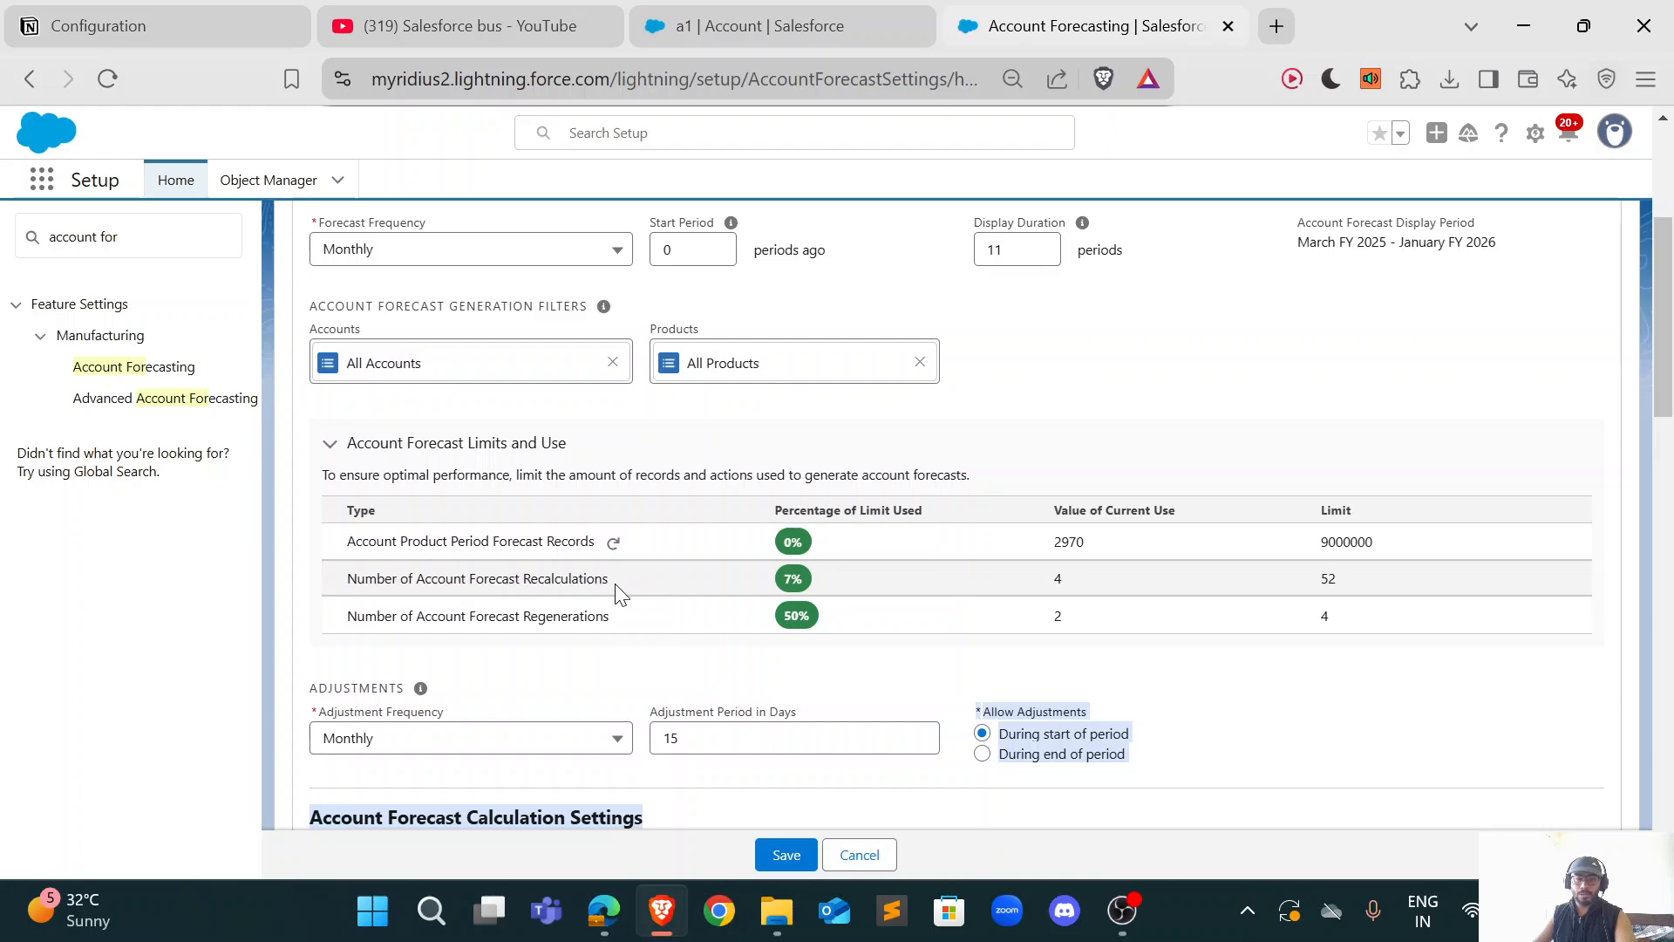
scroll(682, 597, down, 8)
scroll(682, 597, down, 10)
scroll(684, 599, up, 4)
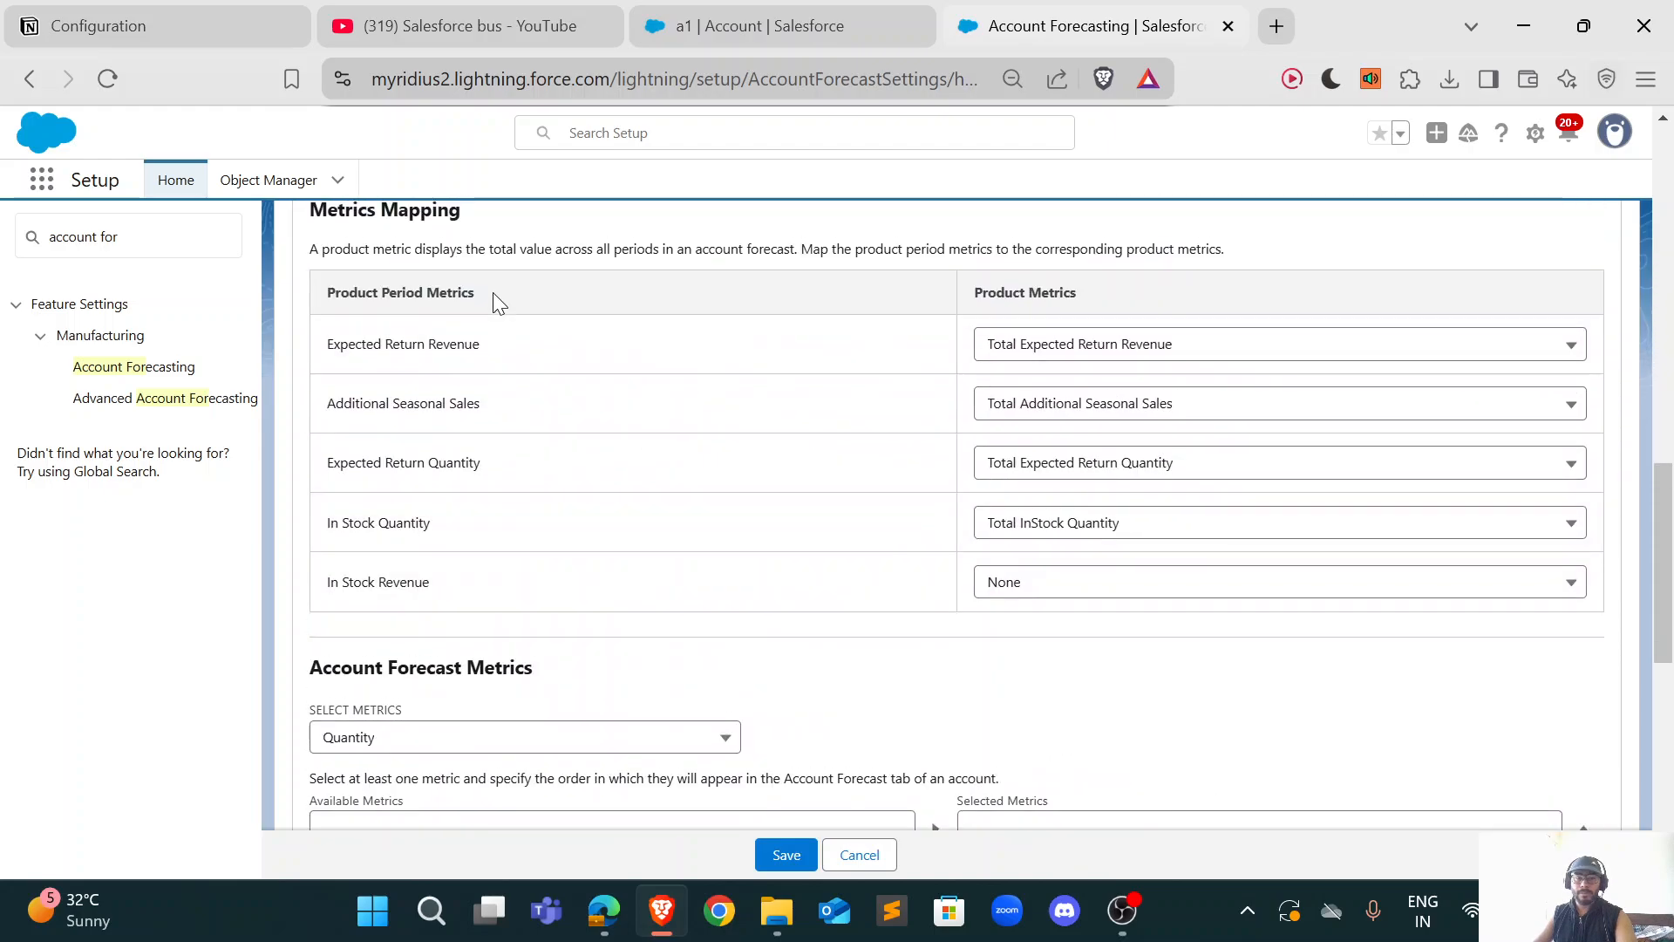
Step: Review the forecast formulas in the Formula Builder and examine the limits for account forecast recalculations and regenerations
scroll(986, 536, down, 2)
scroll(985, 536, down, 8)
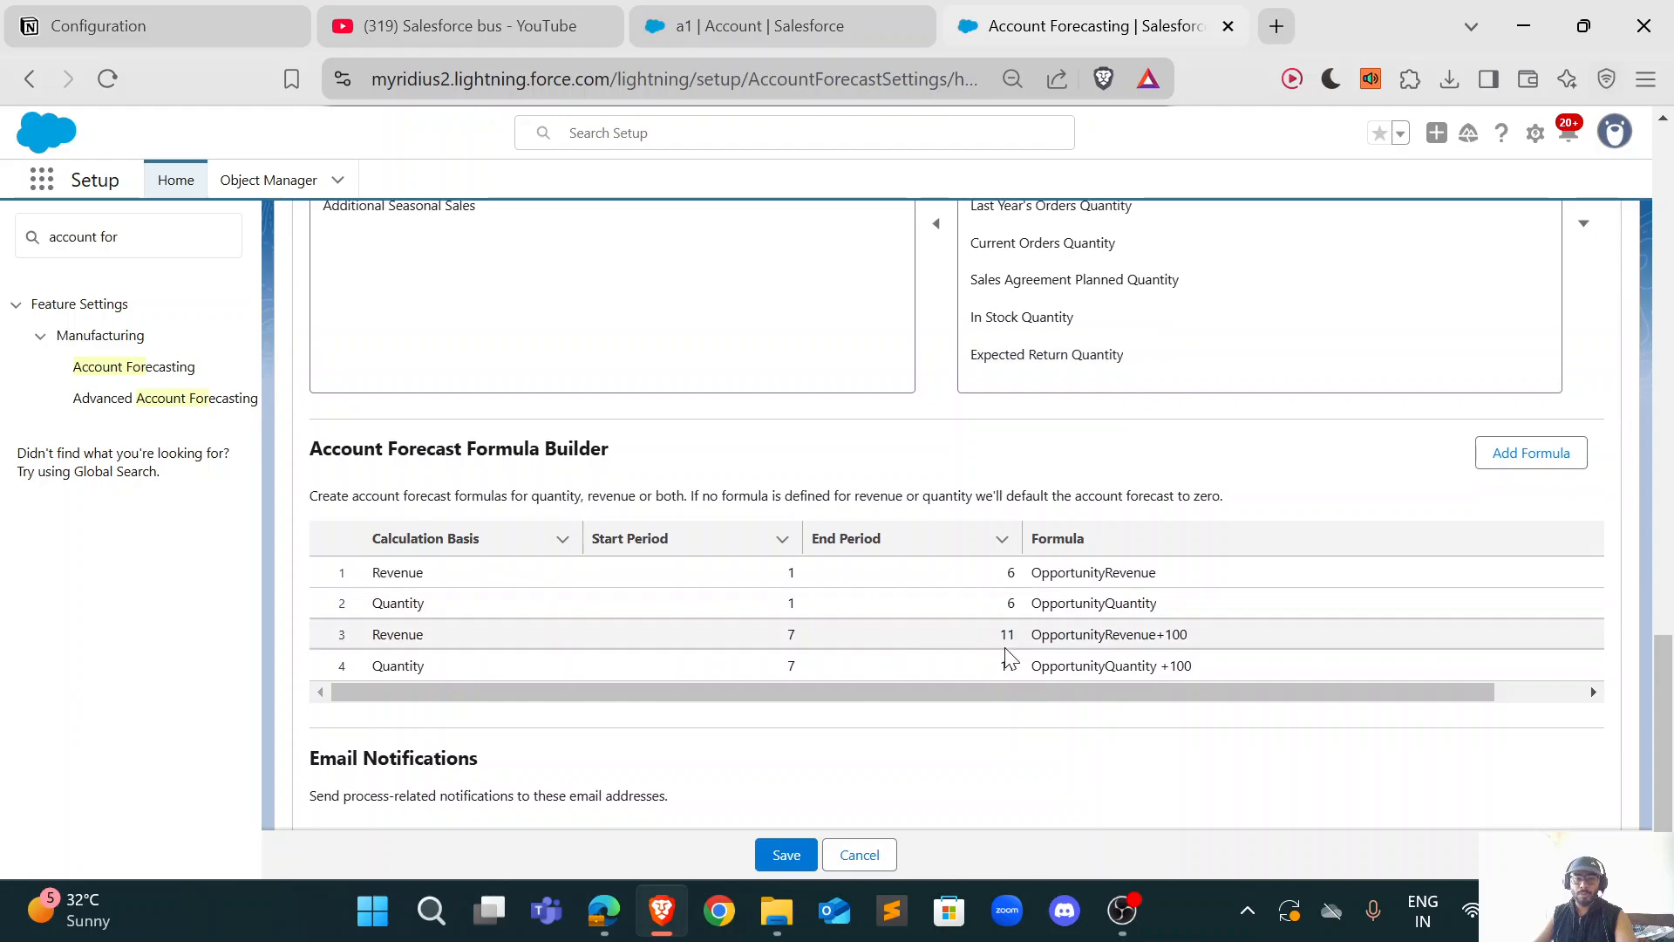
scroll(1318, 621, up, 20)
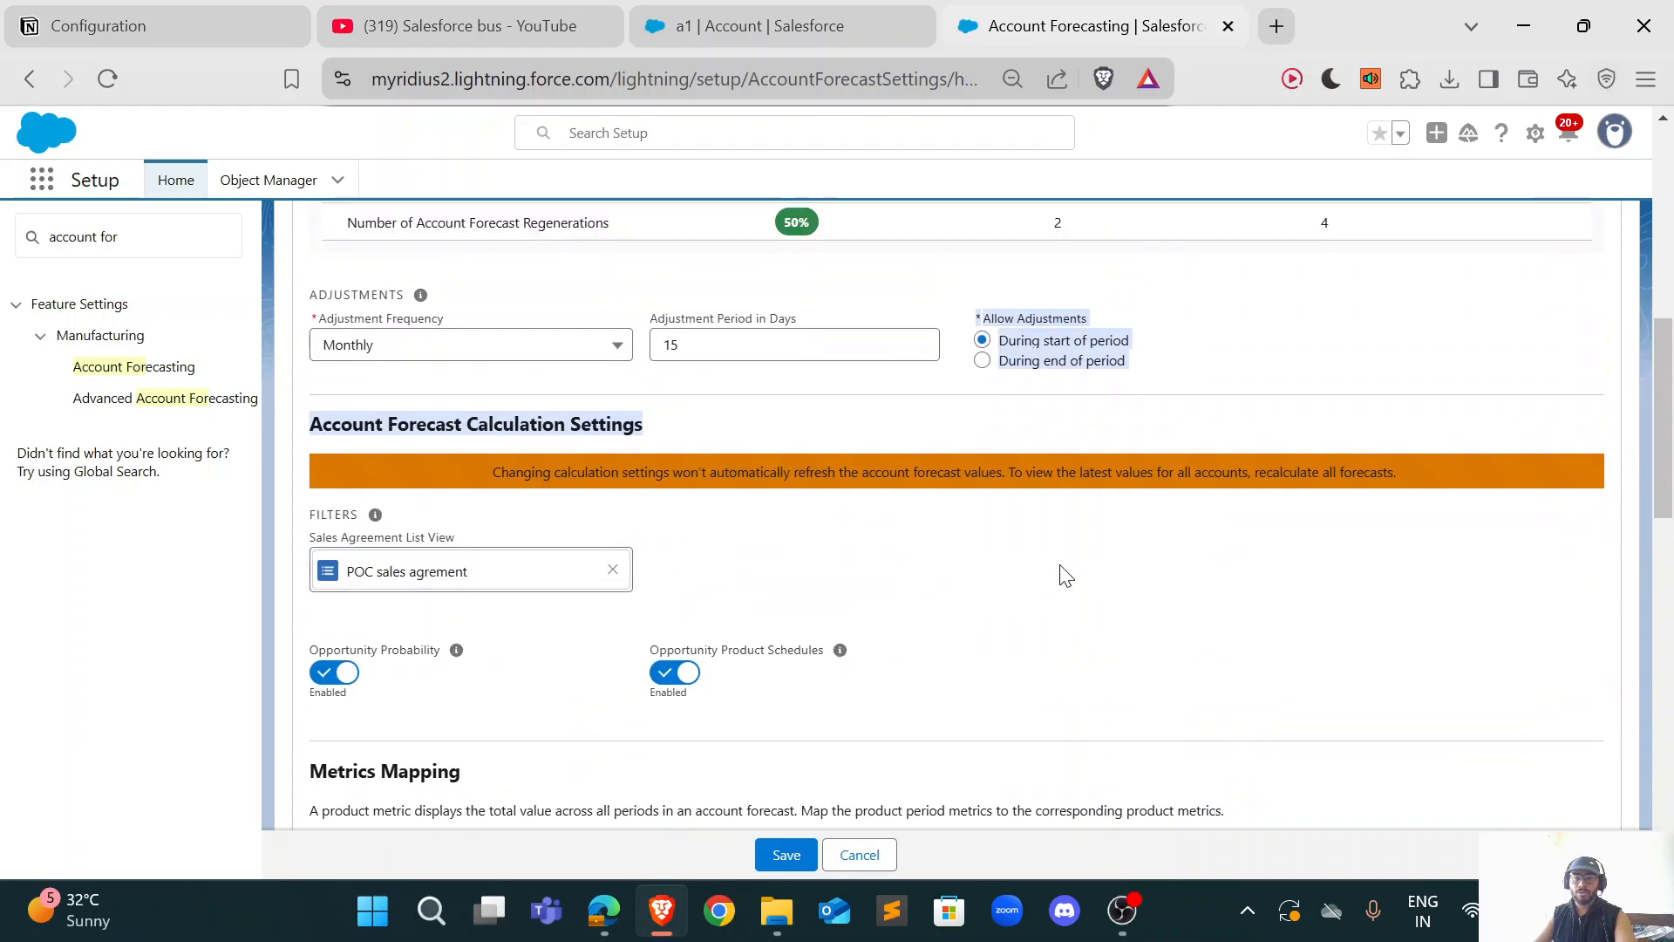
scroll(845, 654, down, 3)
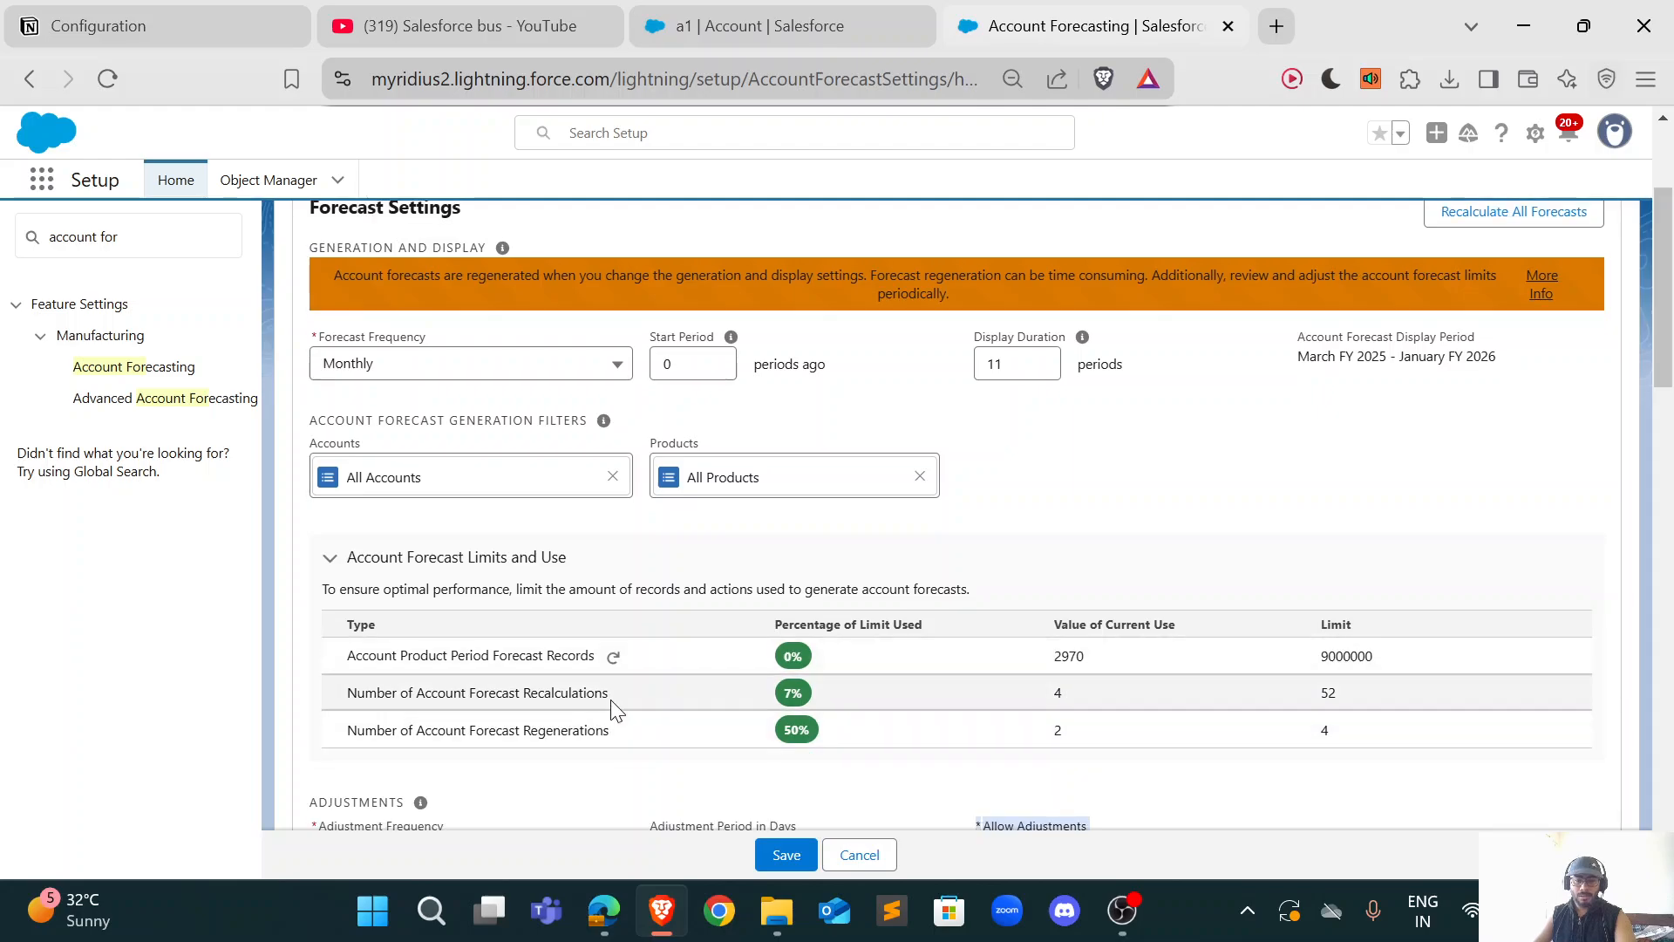
drag(567, 695, 523, 695)
drag(612, 734, 514, 755)
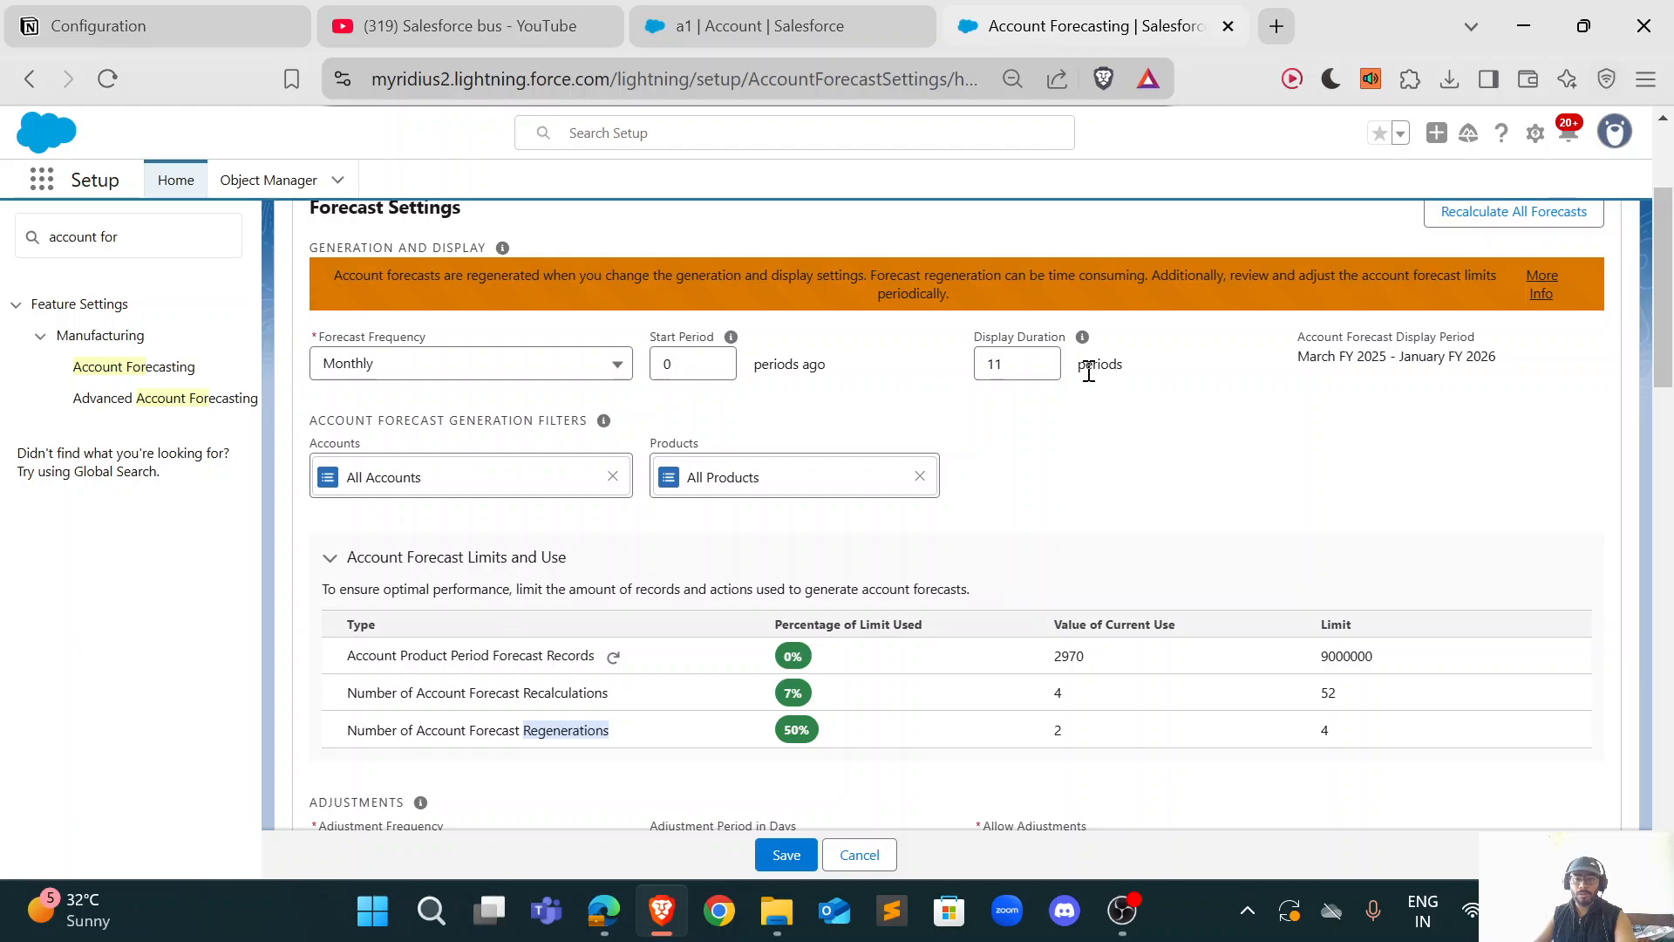
scroll(1099, 442, down, 1)
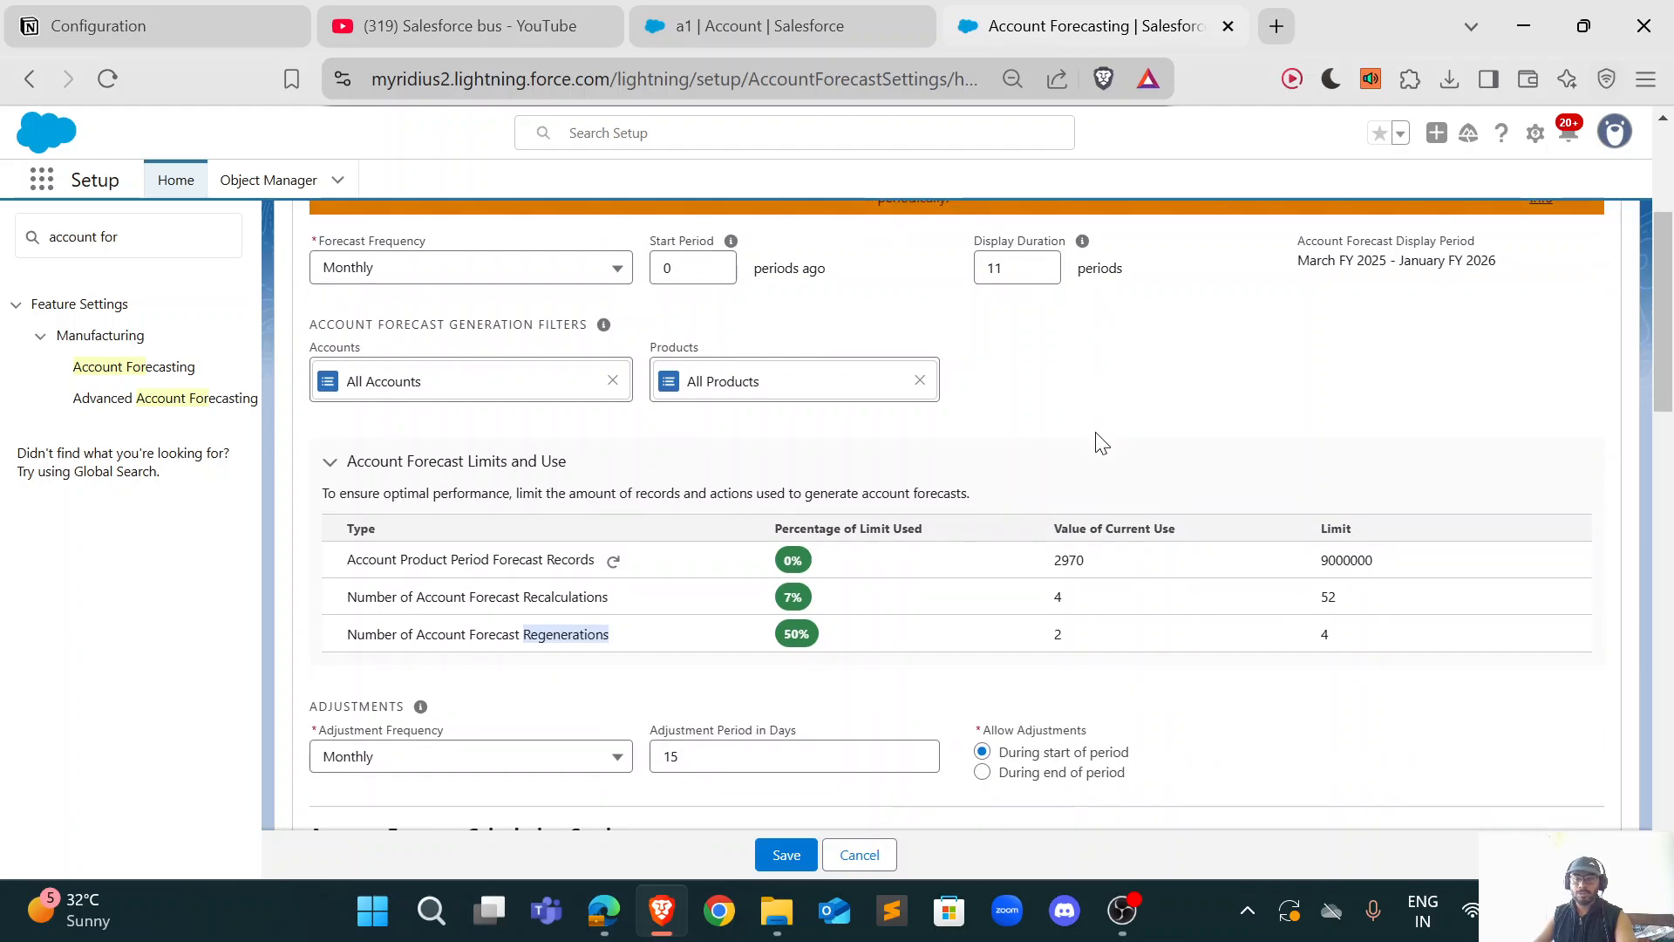
mouse_move(650, 656)
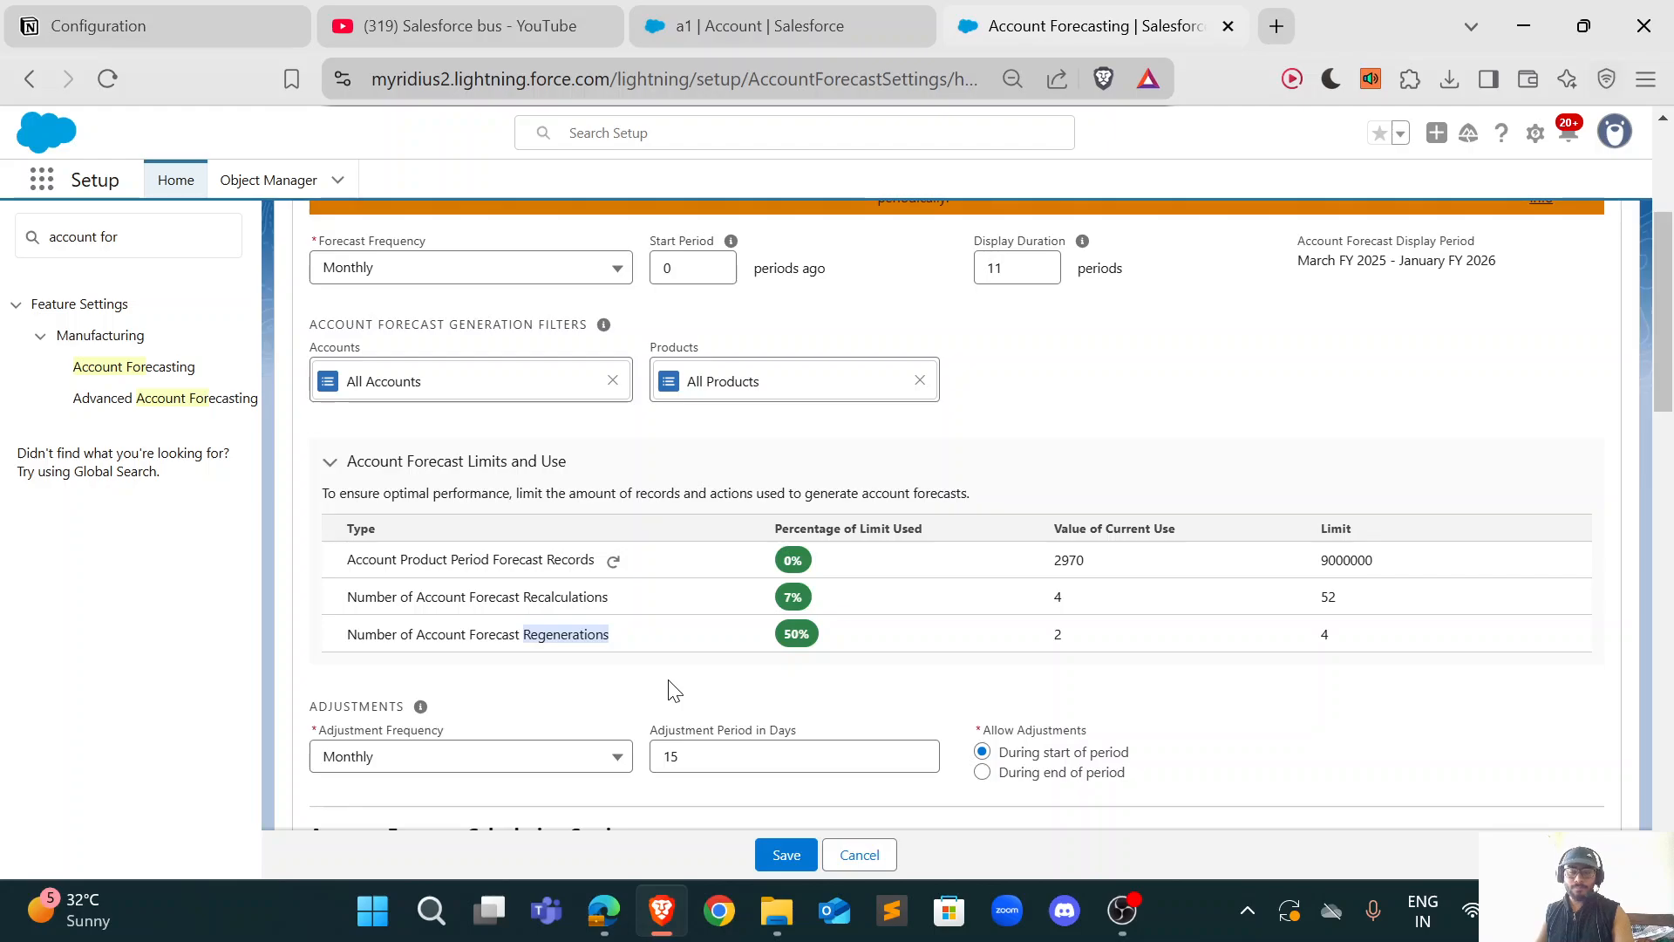
click(1341, 655)
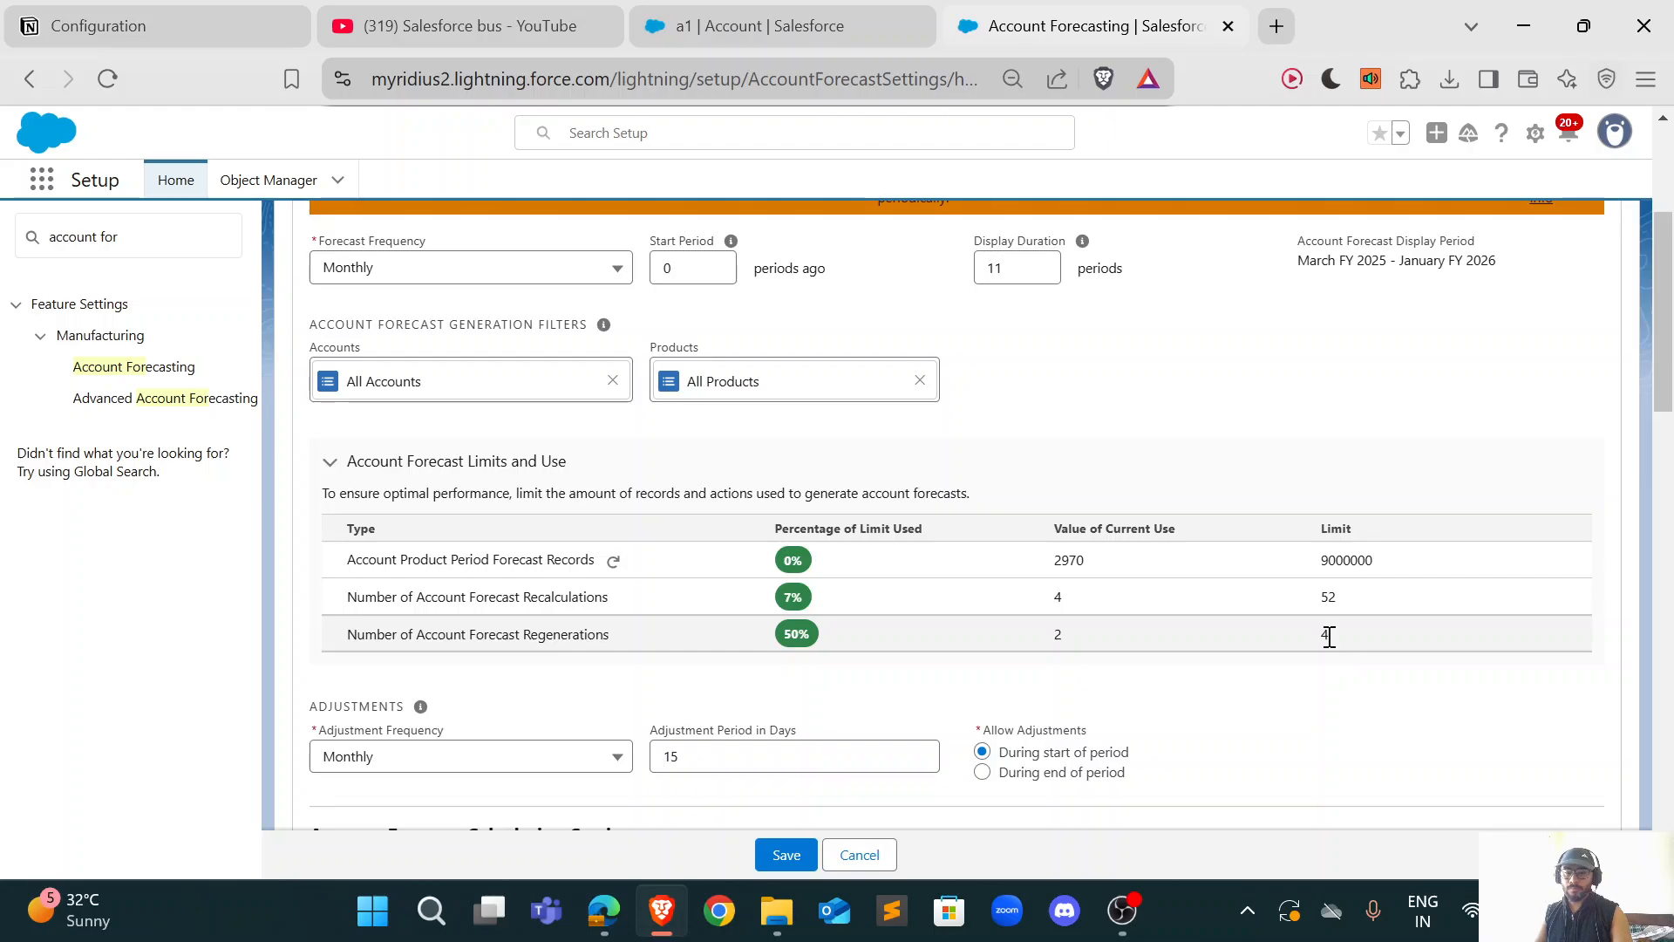
Step: Examine the Adjustment Frequency options and Adjustment Period in Days field, and check the monthly periods in the a1 account's forecast
scroll(1300, 688, down, 2)
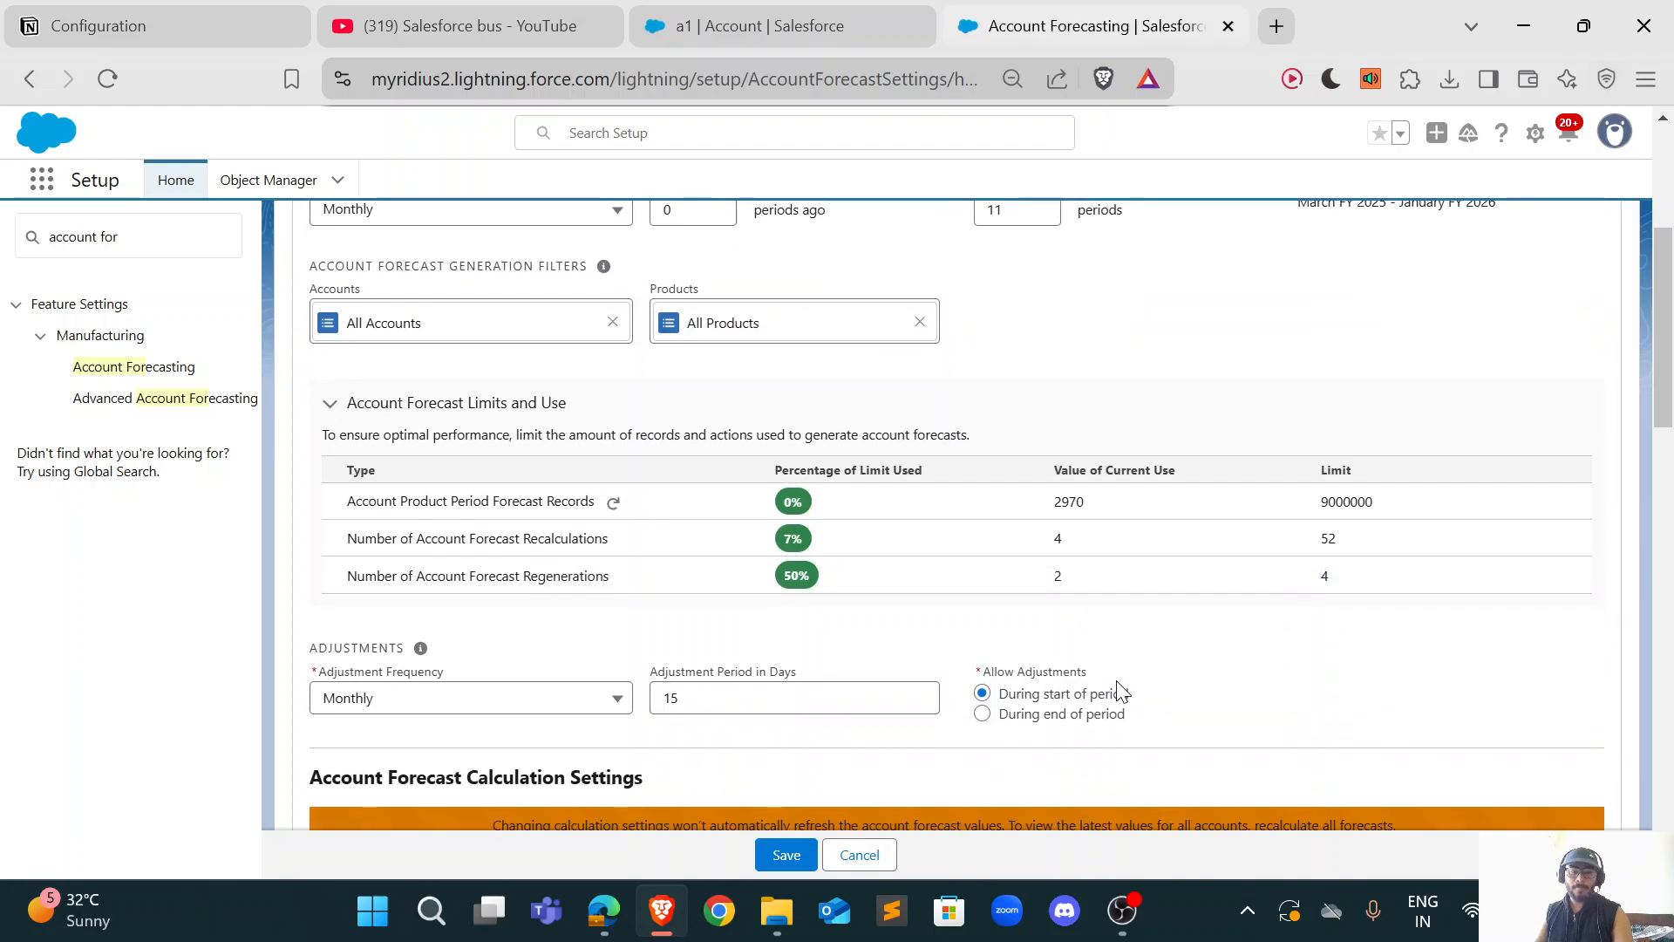
scroll(989, 684, down, 3)
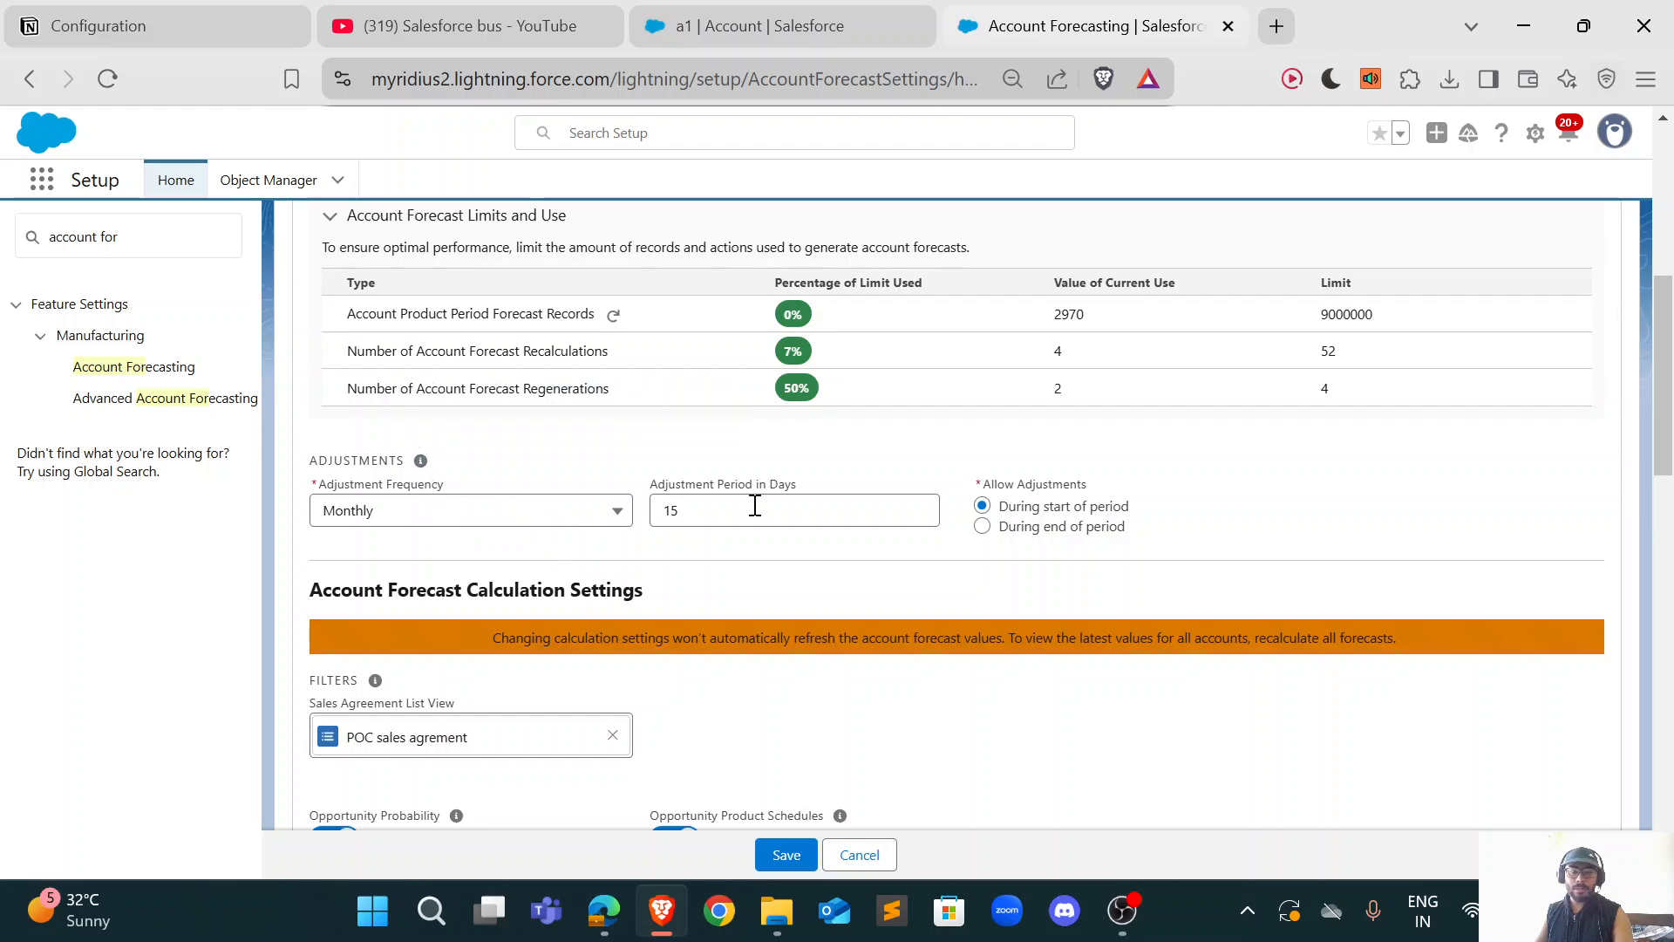
click(422, 523)
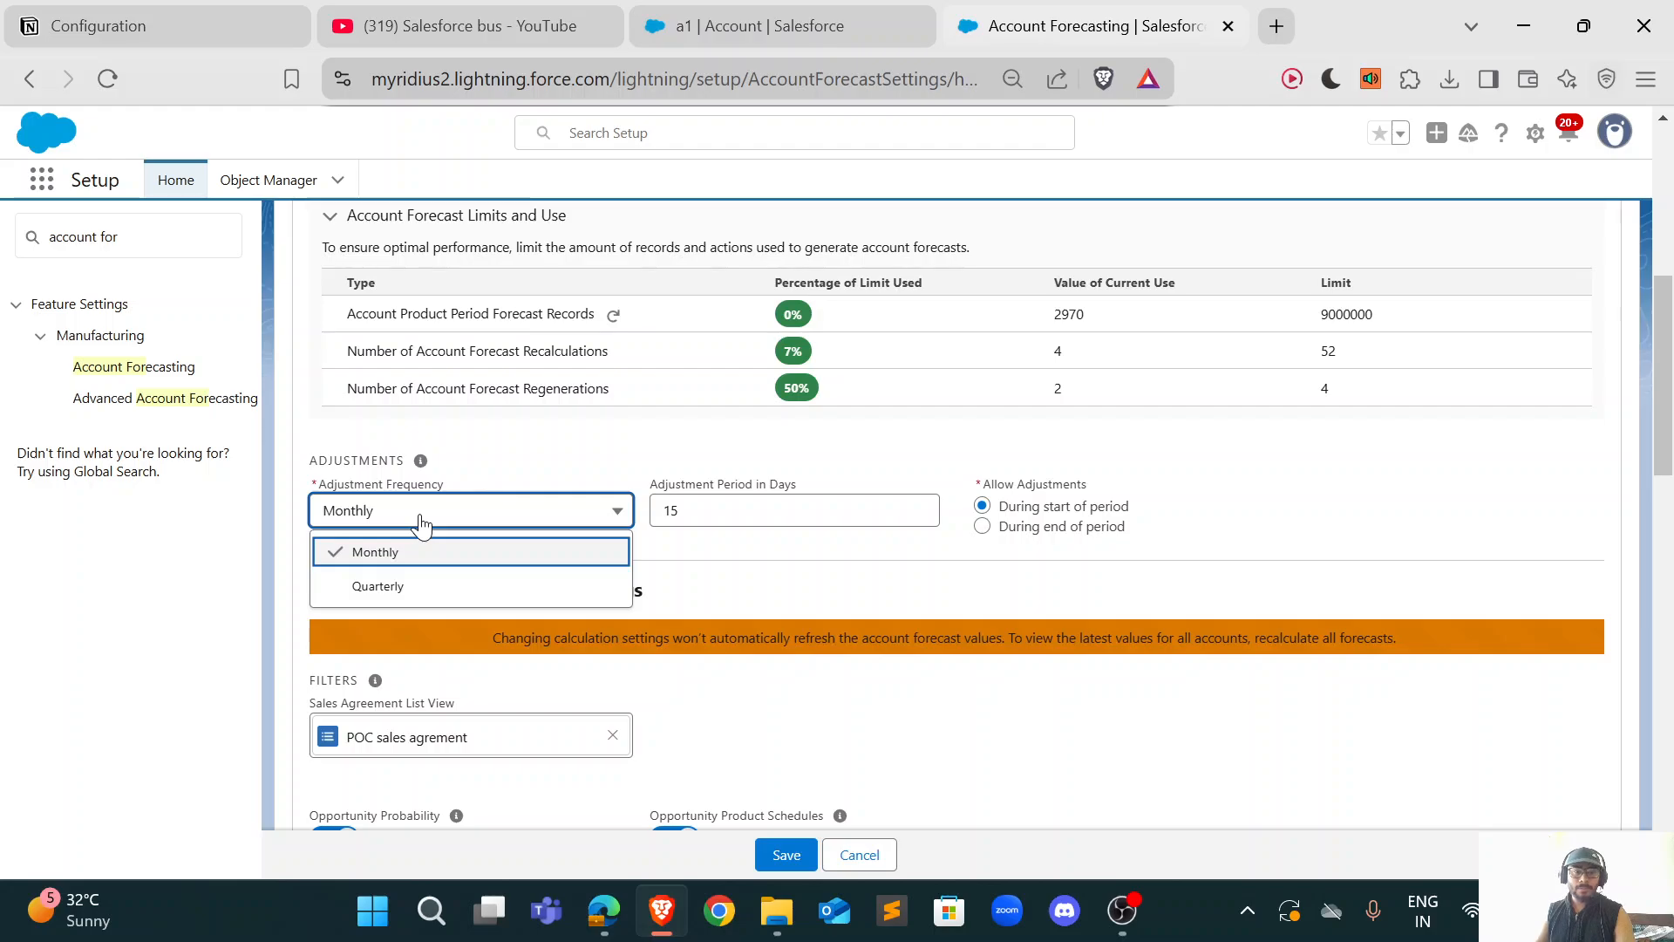
click(591, 463)
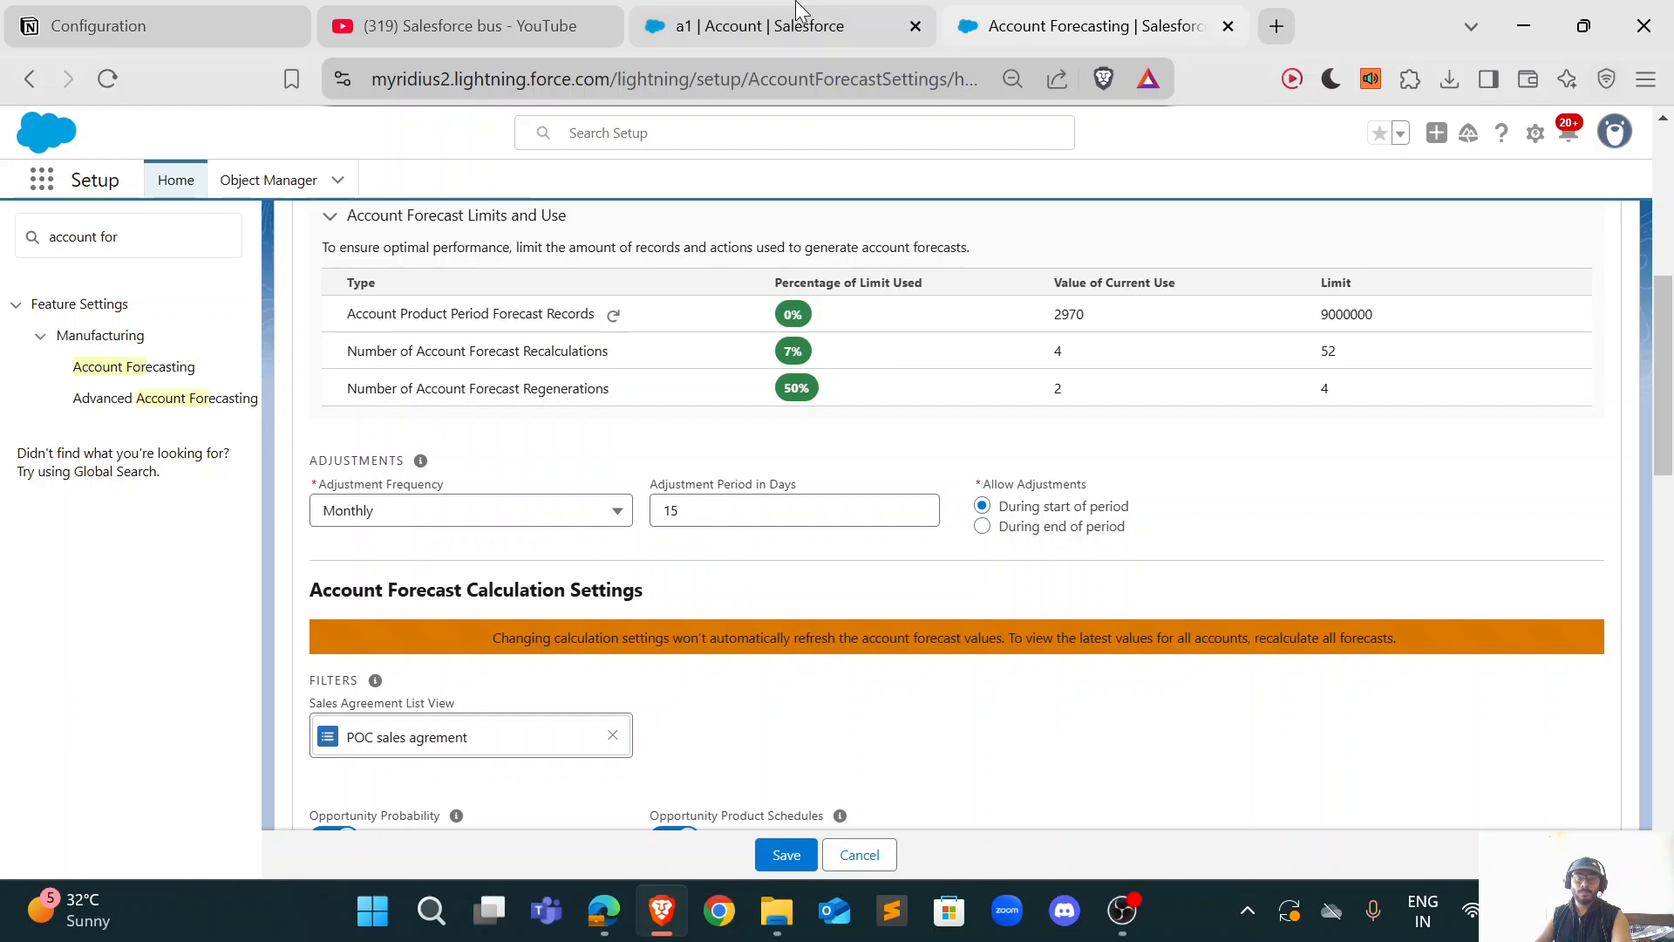
click(710, 514)
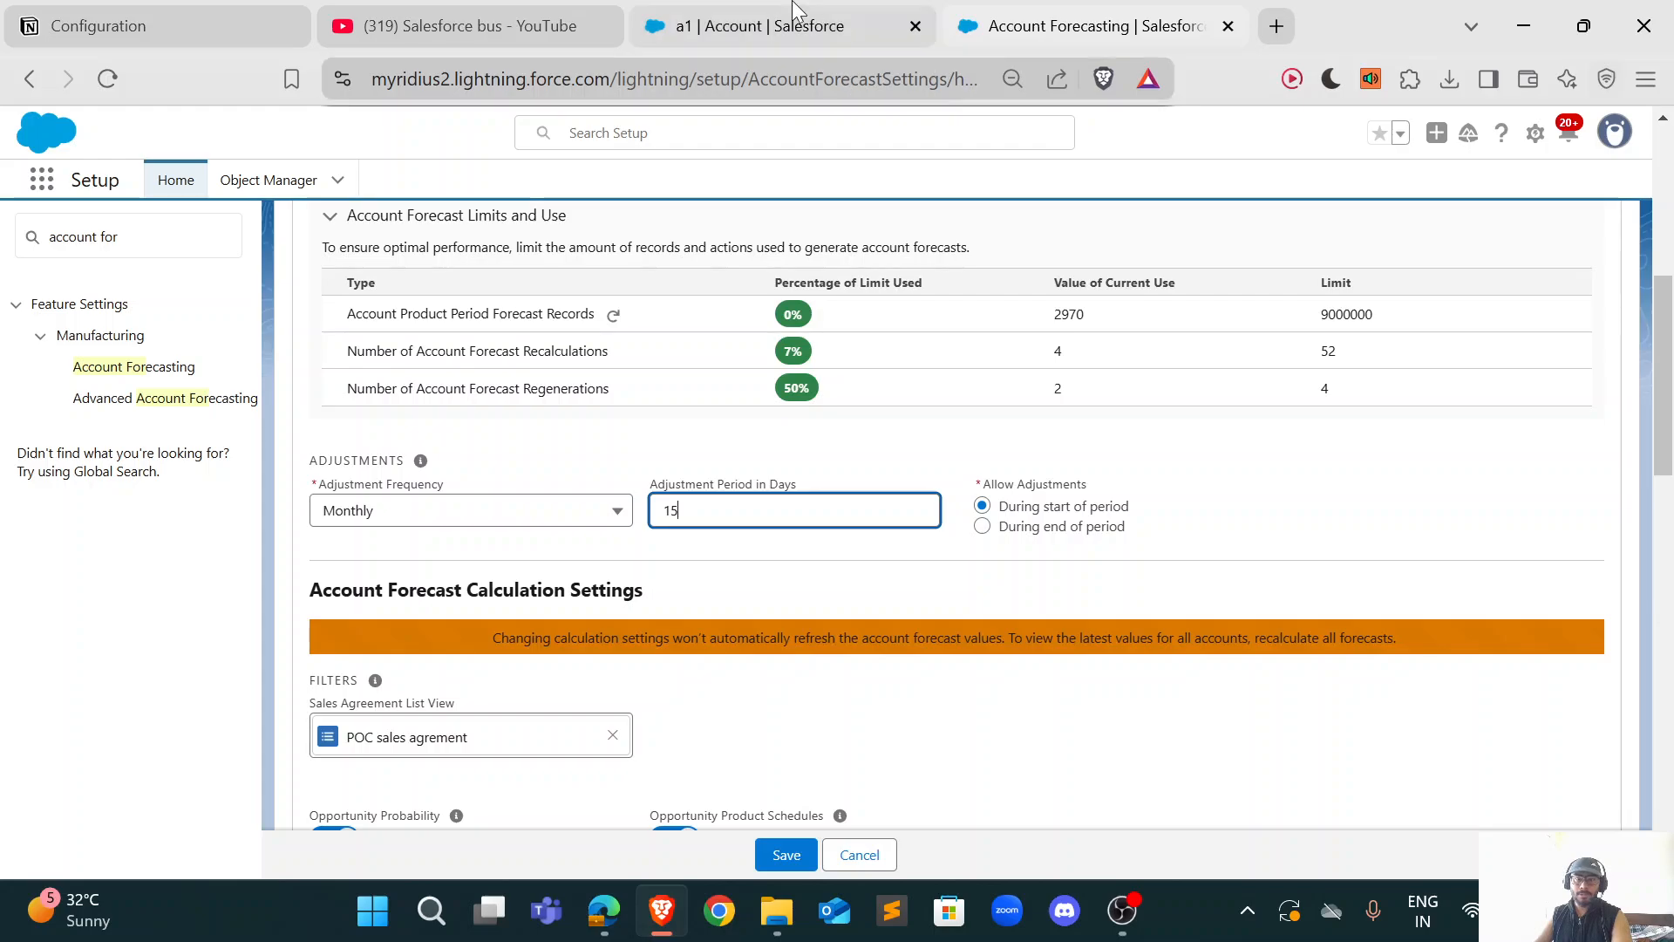
click(789, 31)
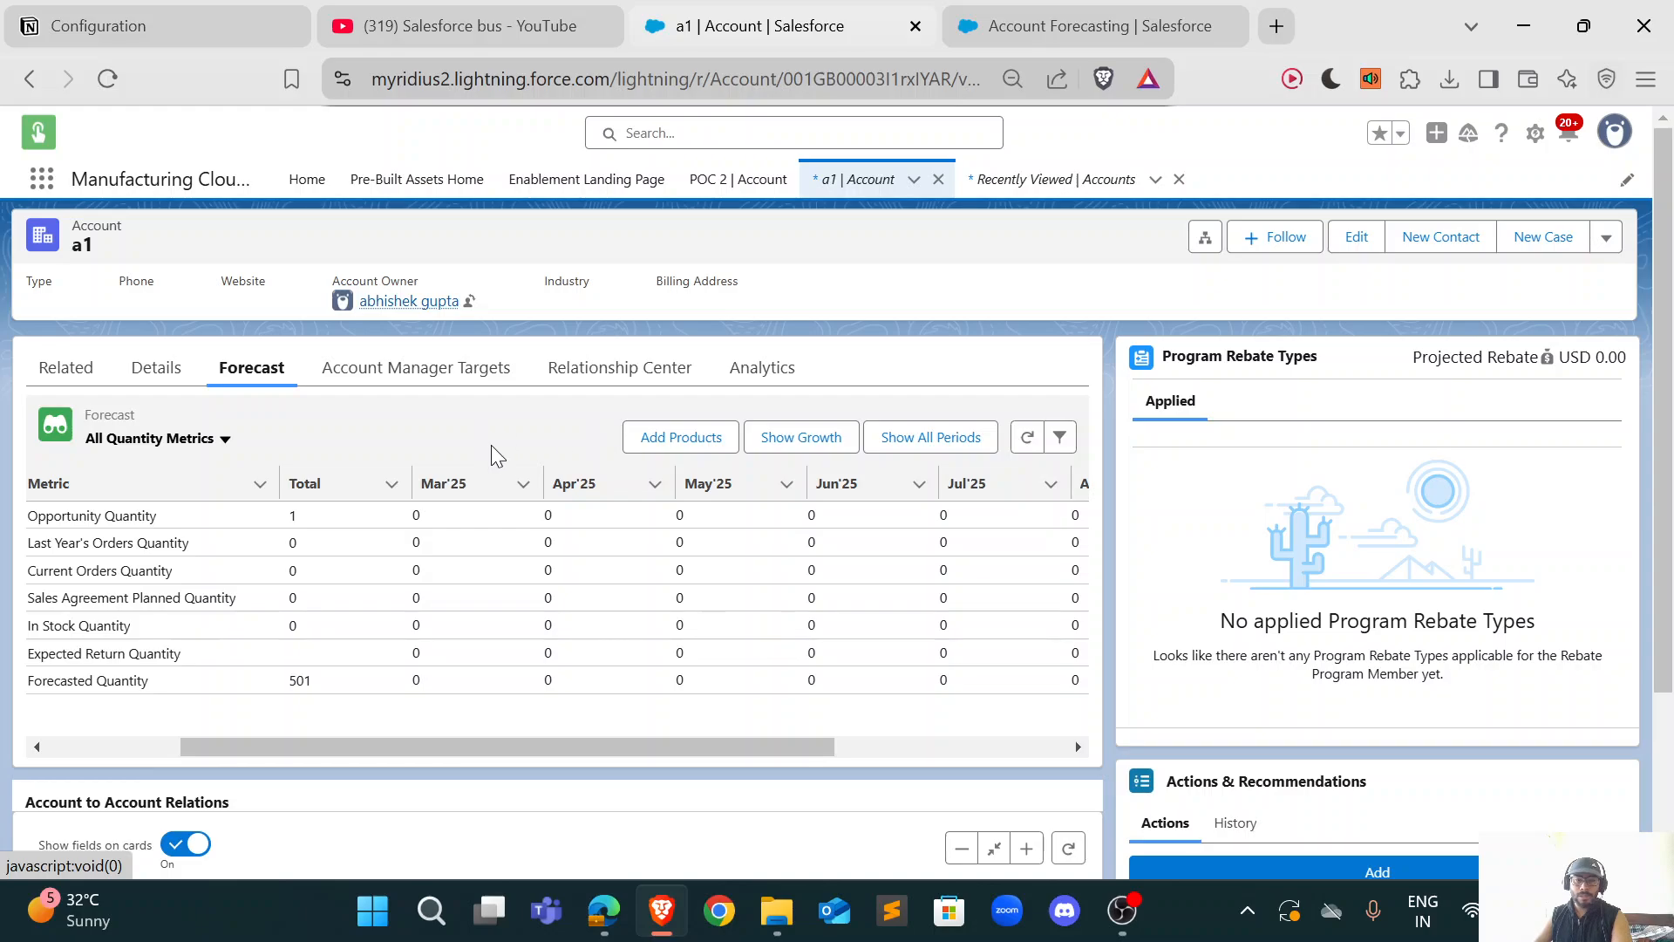
click(1086, 27)
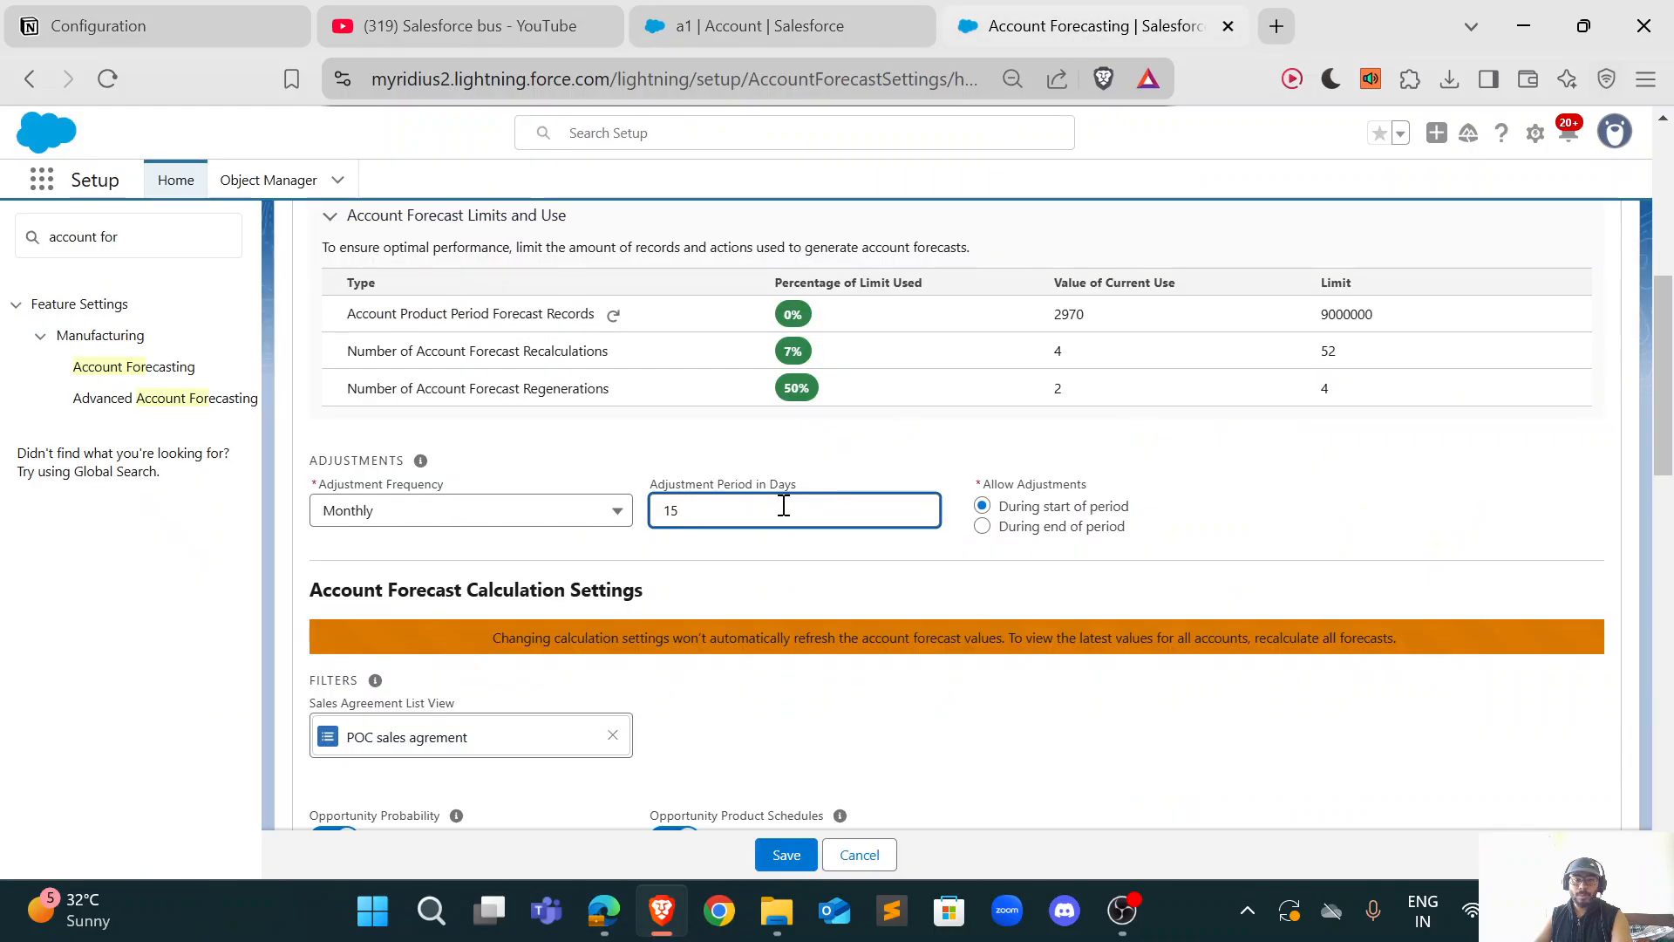
Step: Allow adjustments during the end of the period and save the changed account forecast settings, agreeing to regenerate the forecasts
click(1037, 528)
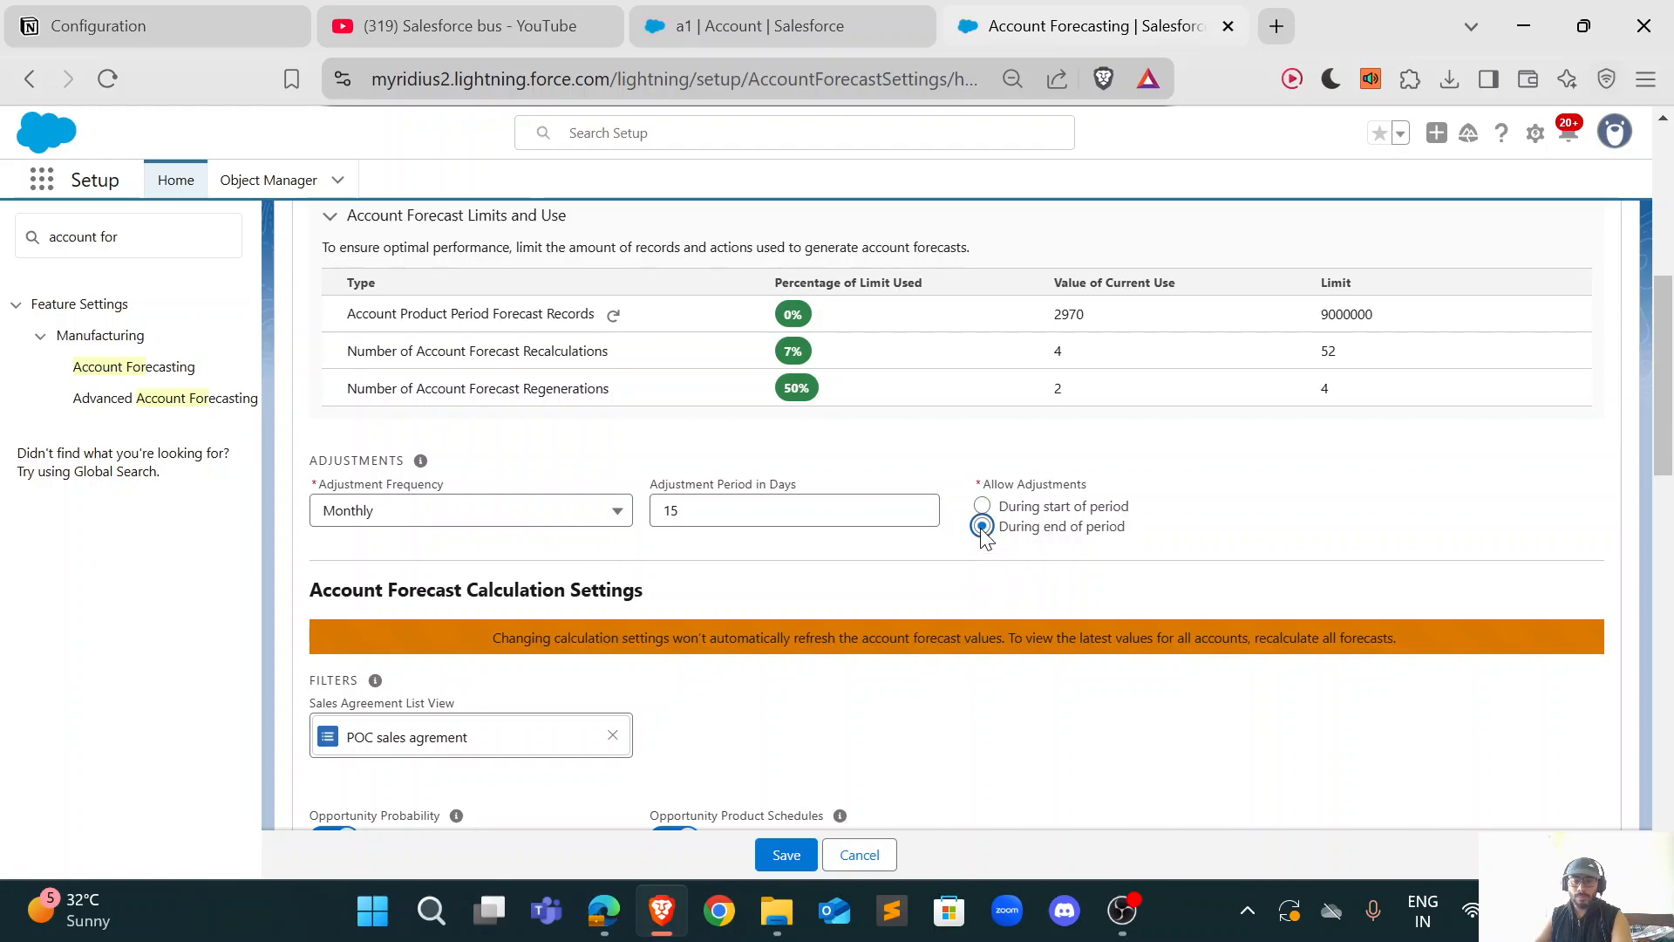
click(784, 855)
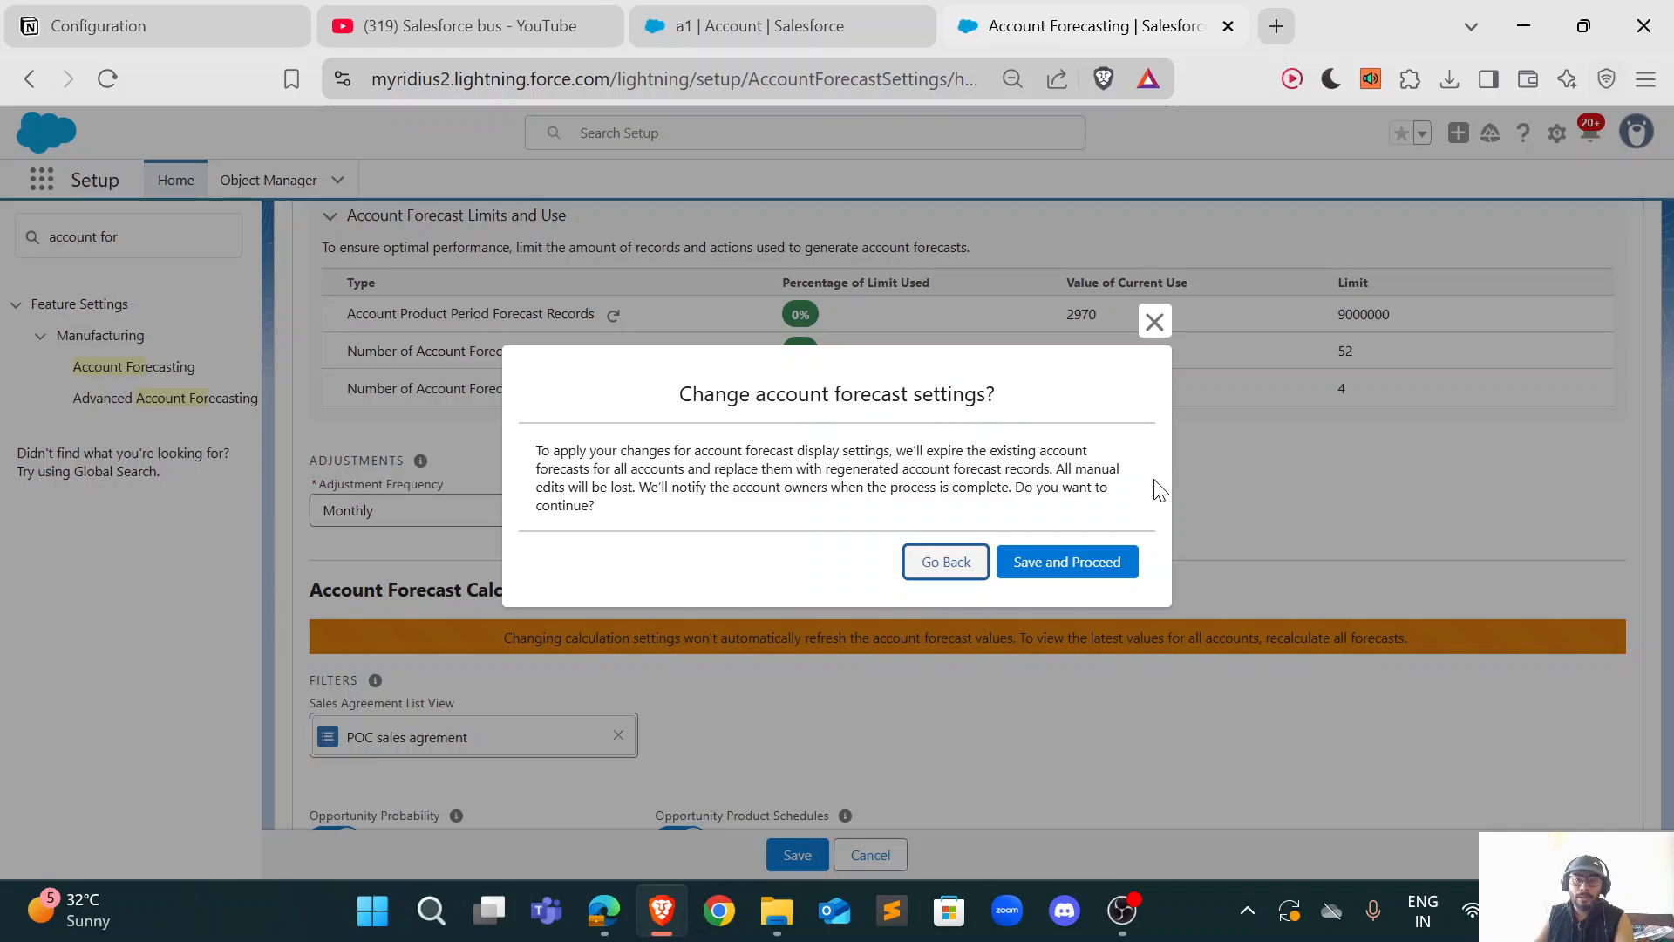
click(1046, 564)
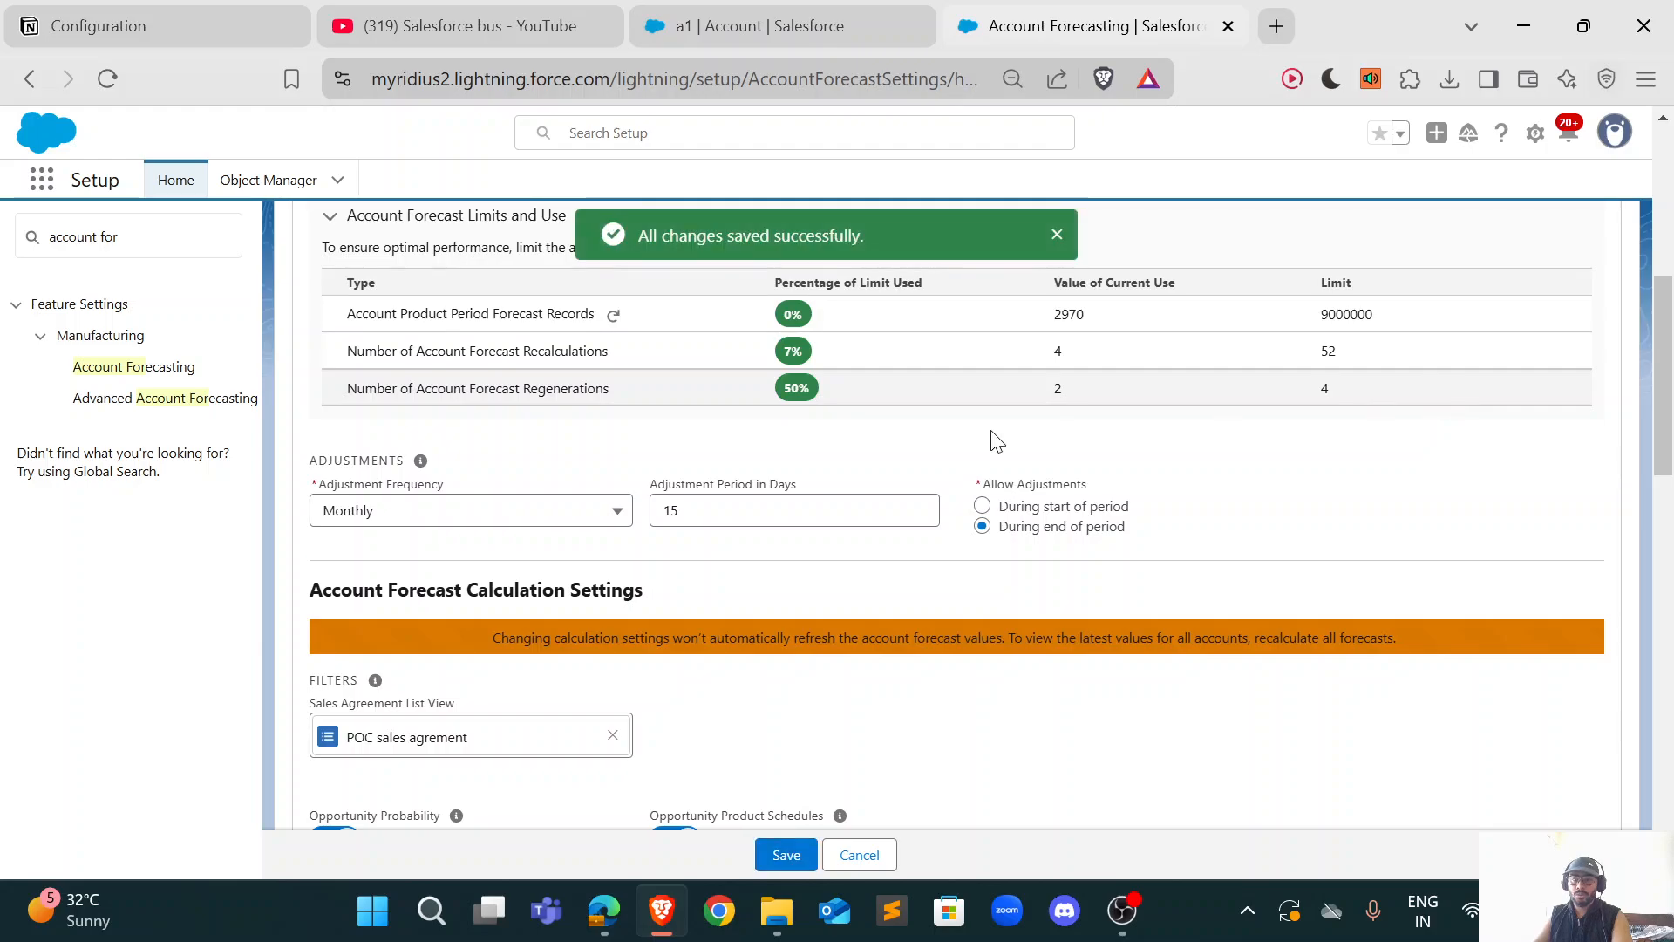
Step: Reload the a1 account page and open fast.com in a separate browser tab to test the internet speed
click(764, 19)
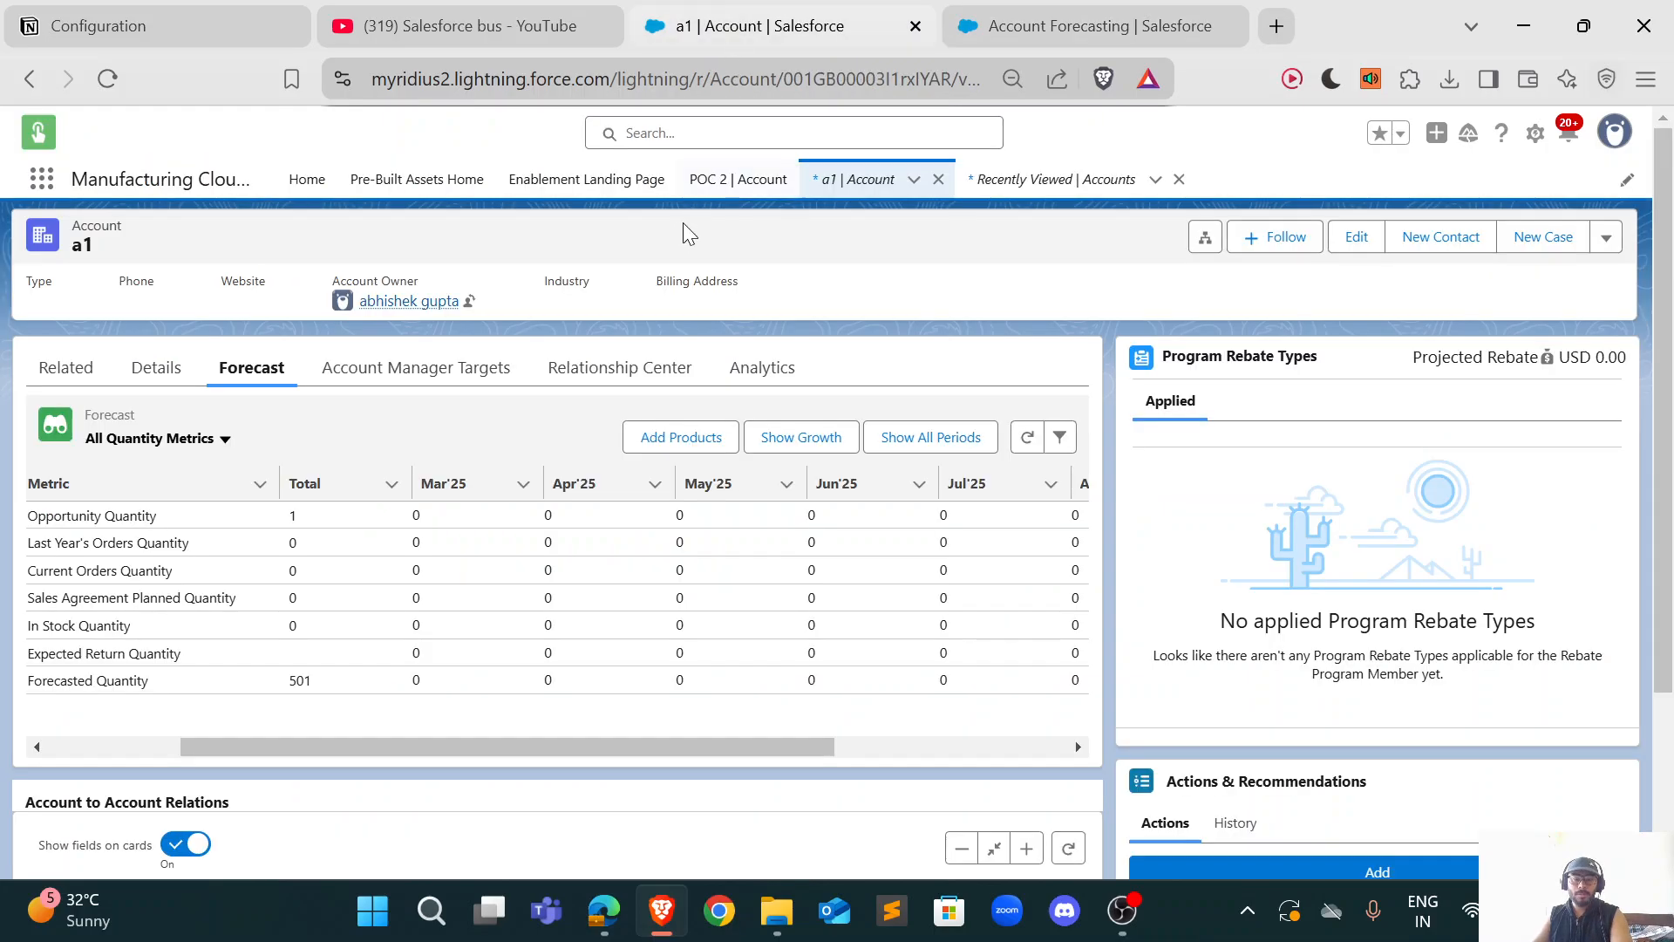
key(F5)
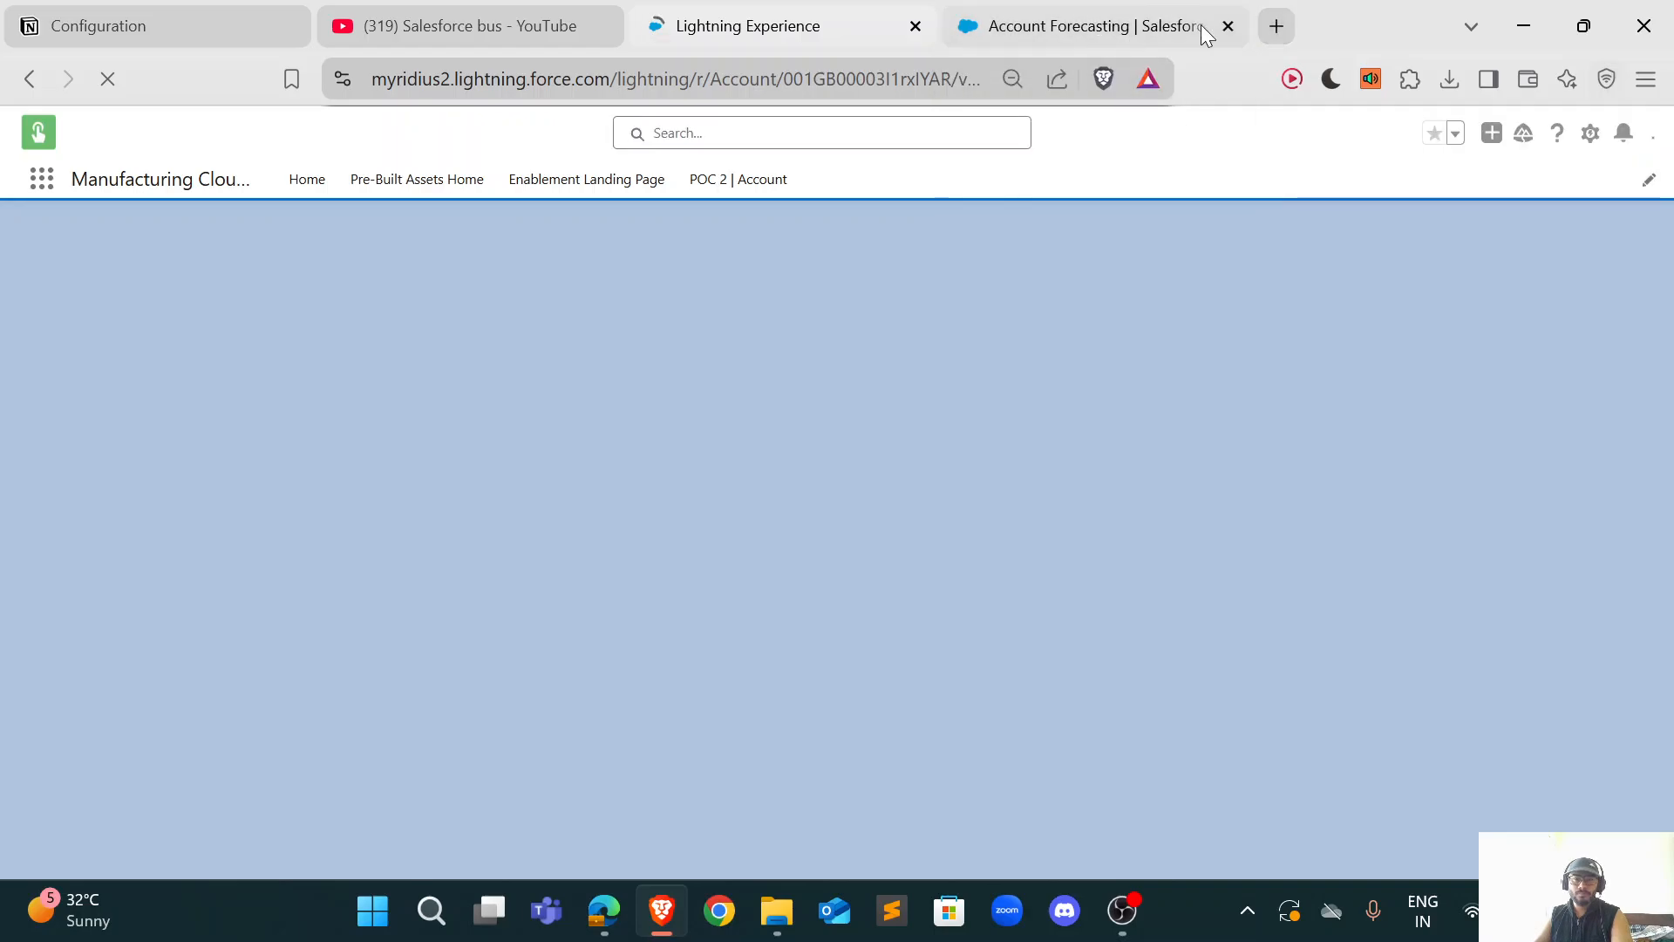
click(1208, 28)
click(1279, 26)
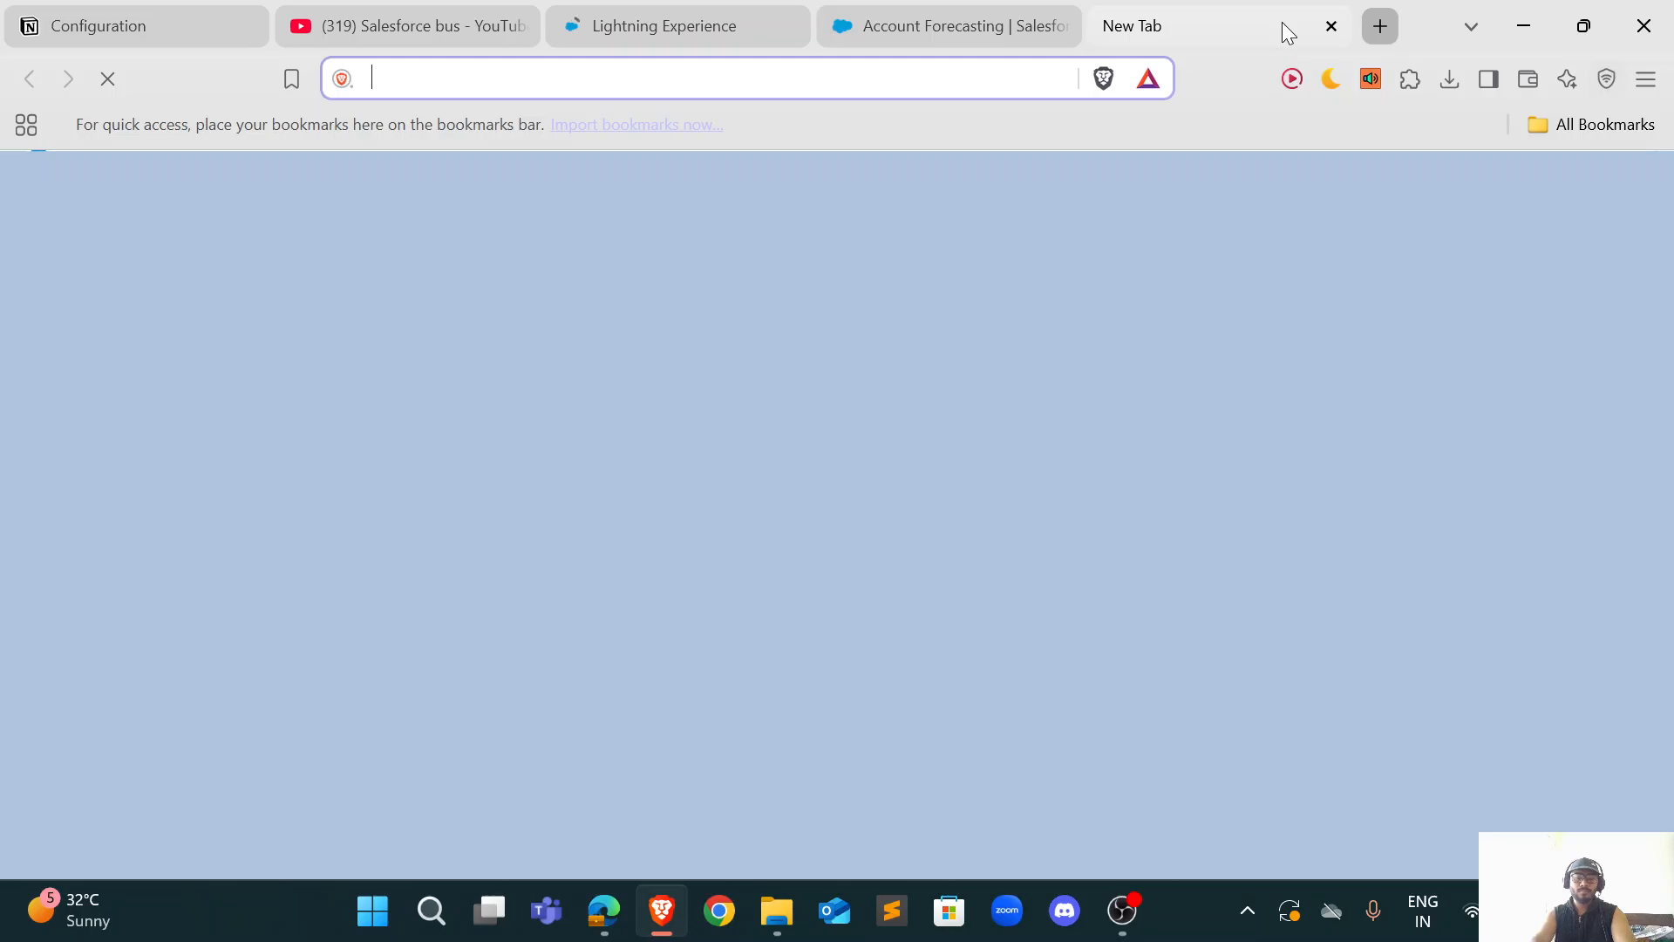
text(fast)
key(Return)
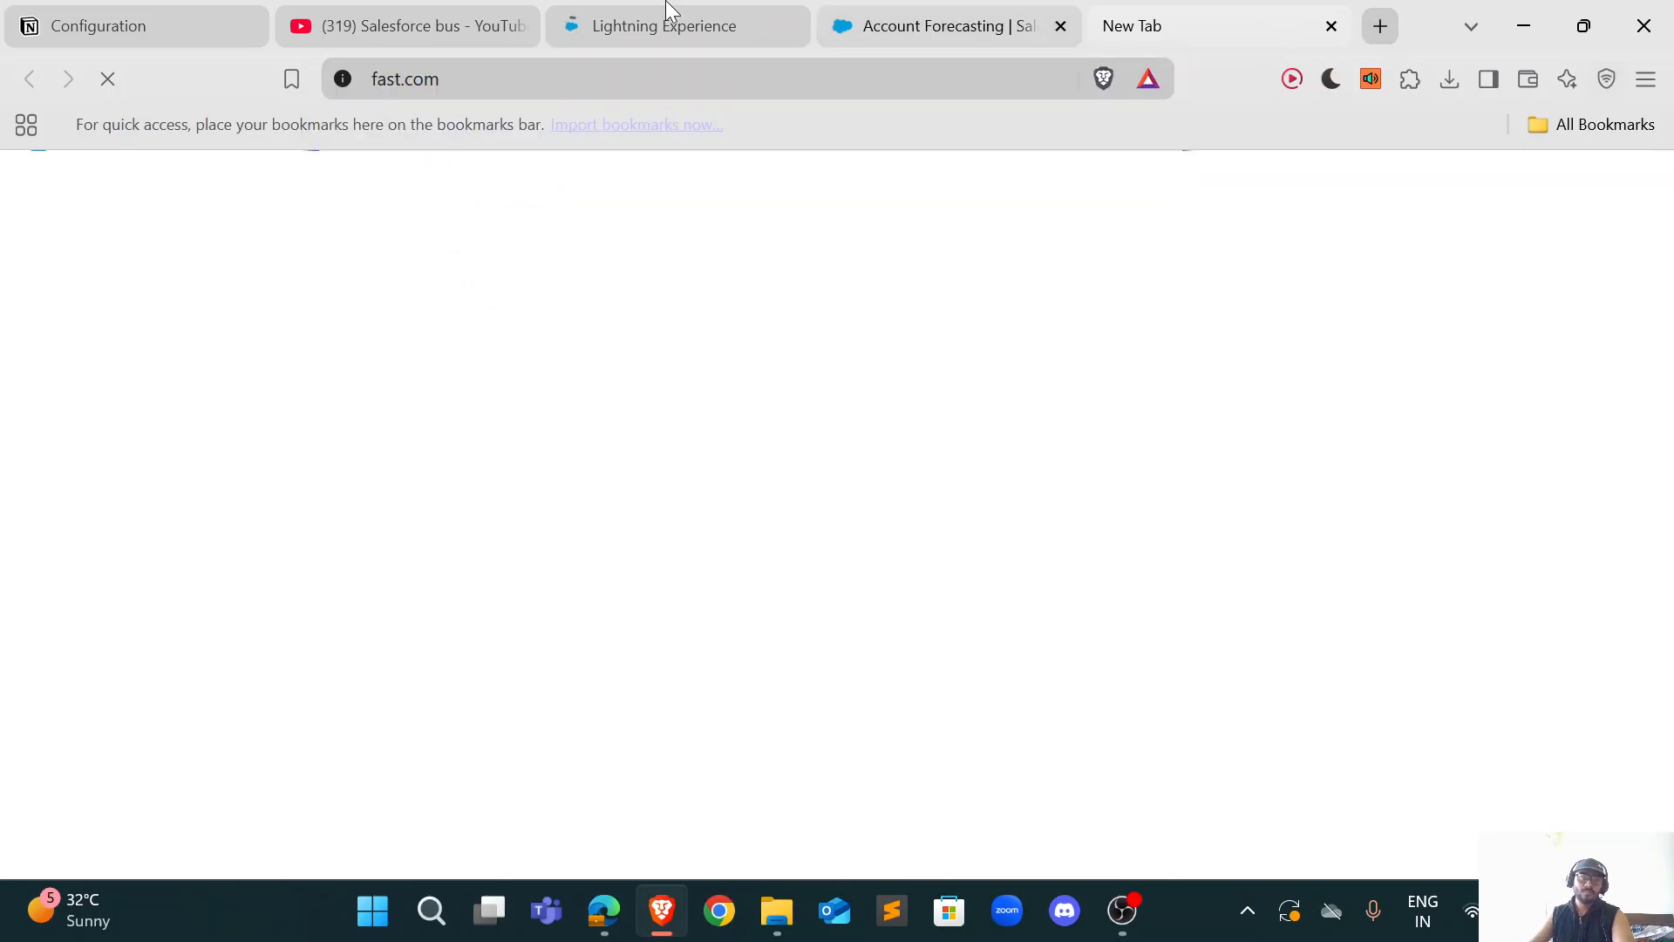
Step: Check the speed test and the reloading a1 account page, returning to the account's forecast table
click(672, 24)
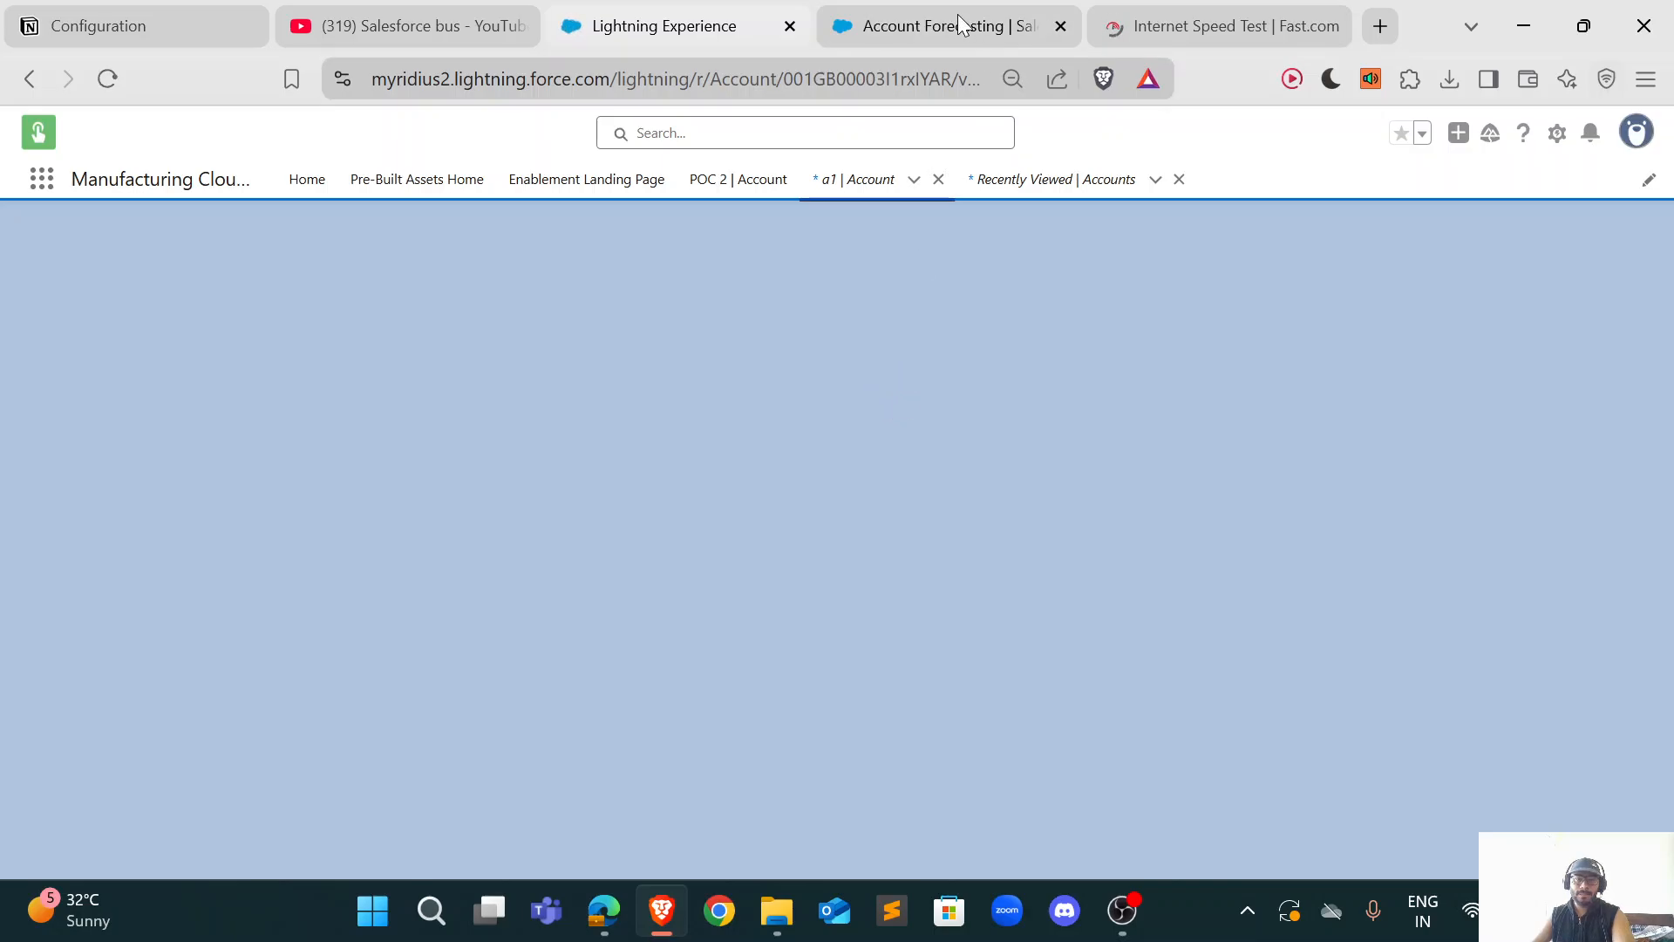
click(1215, 25)
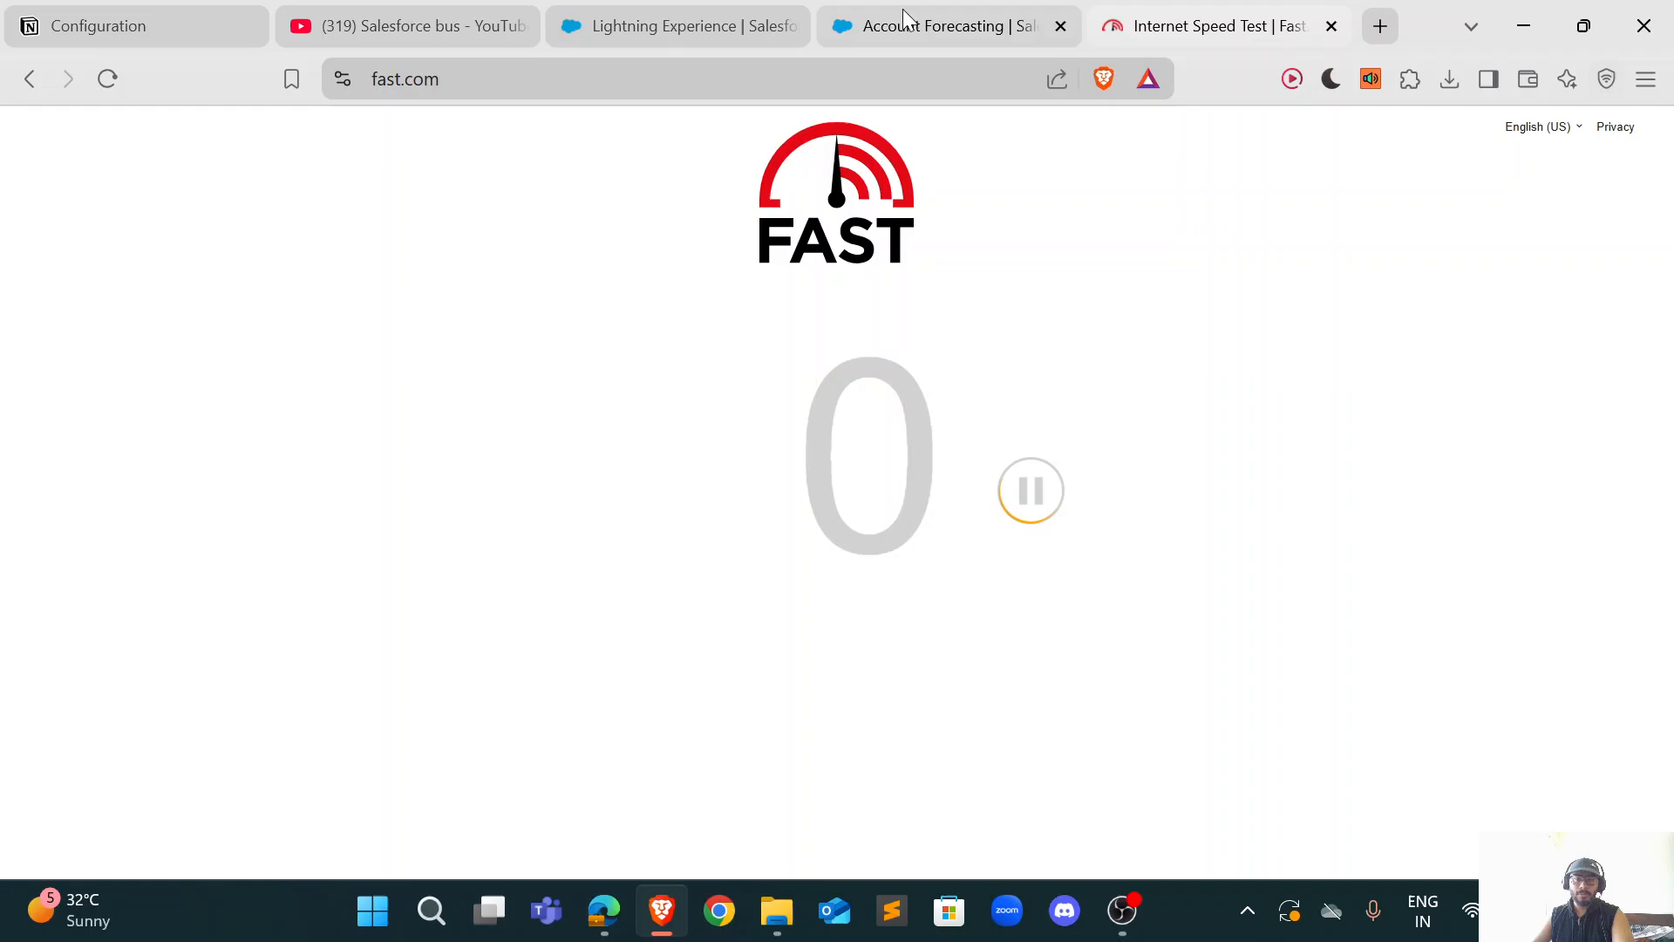
click(970, 24)
click(703, 3)
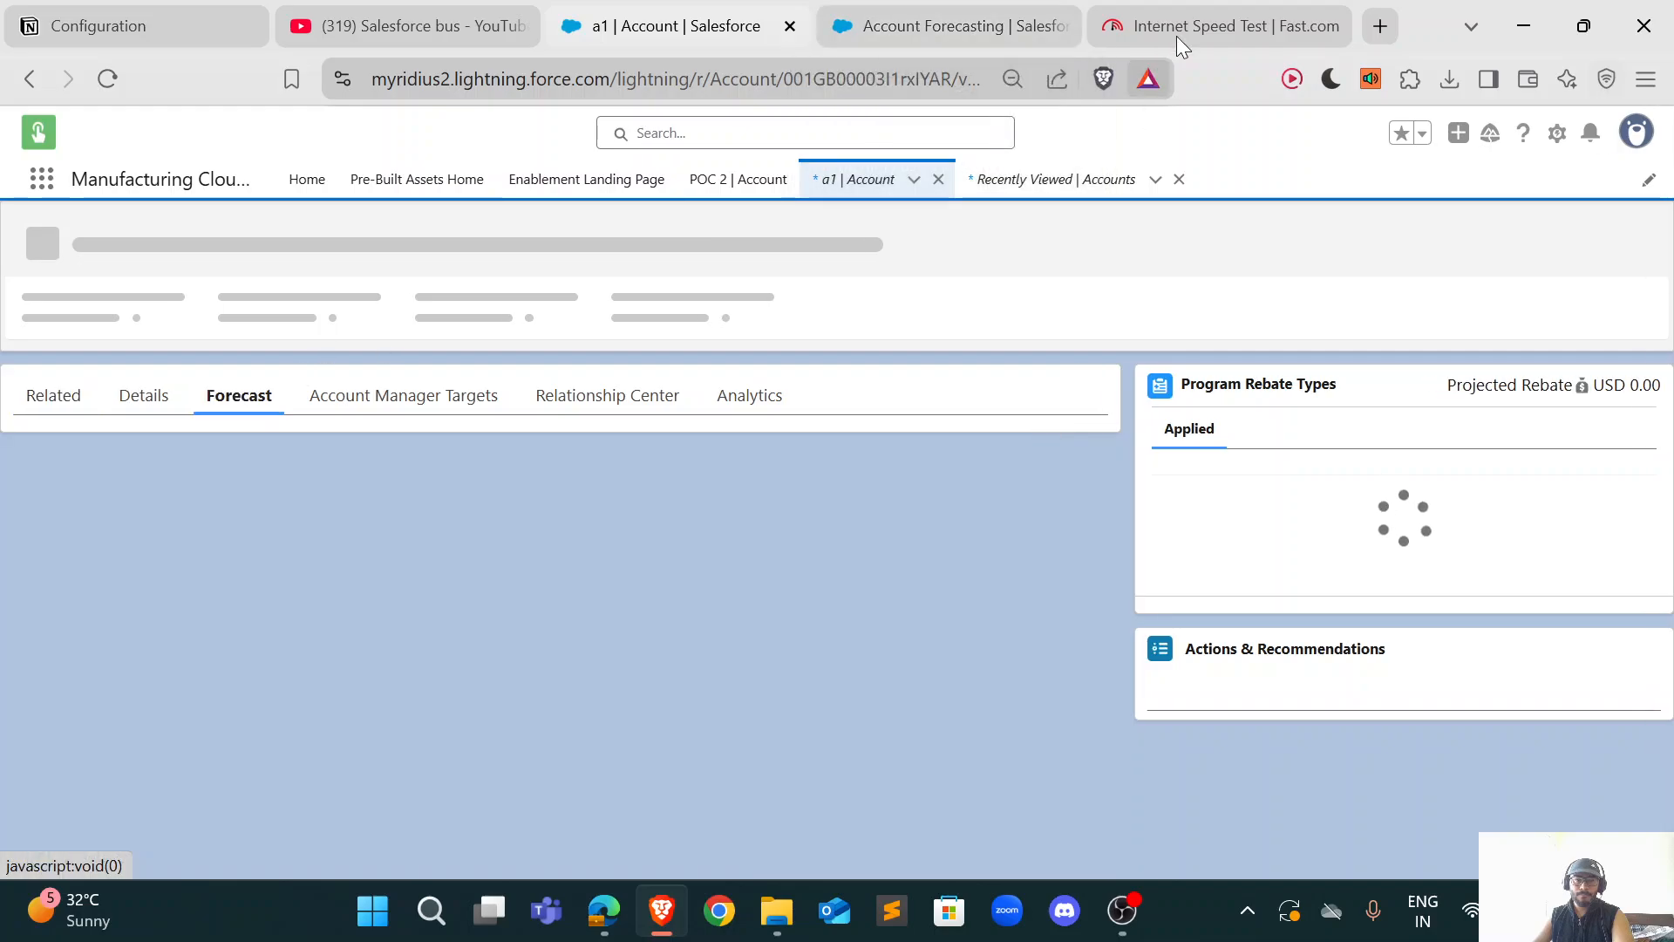
click(1179, 34)
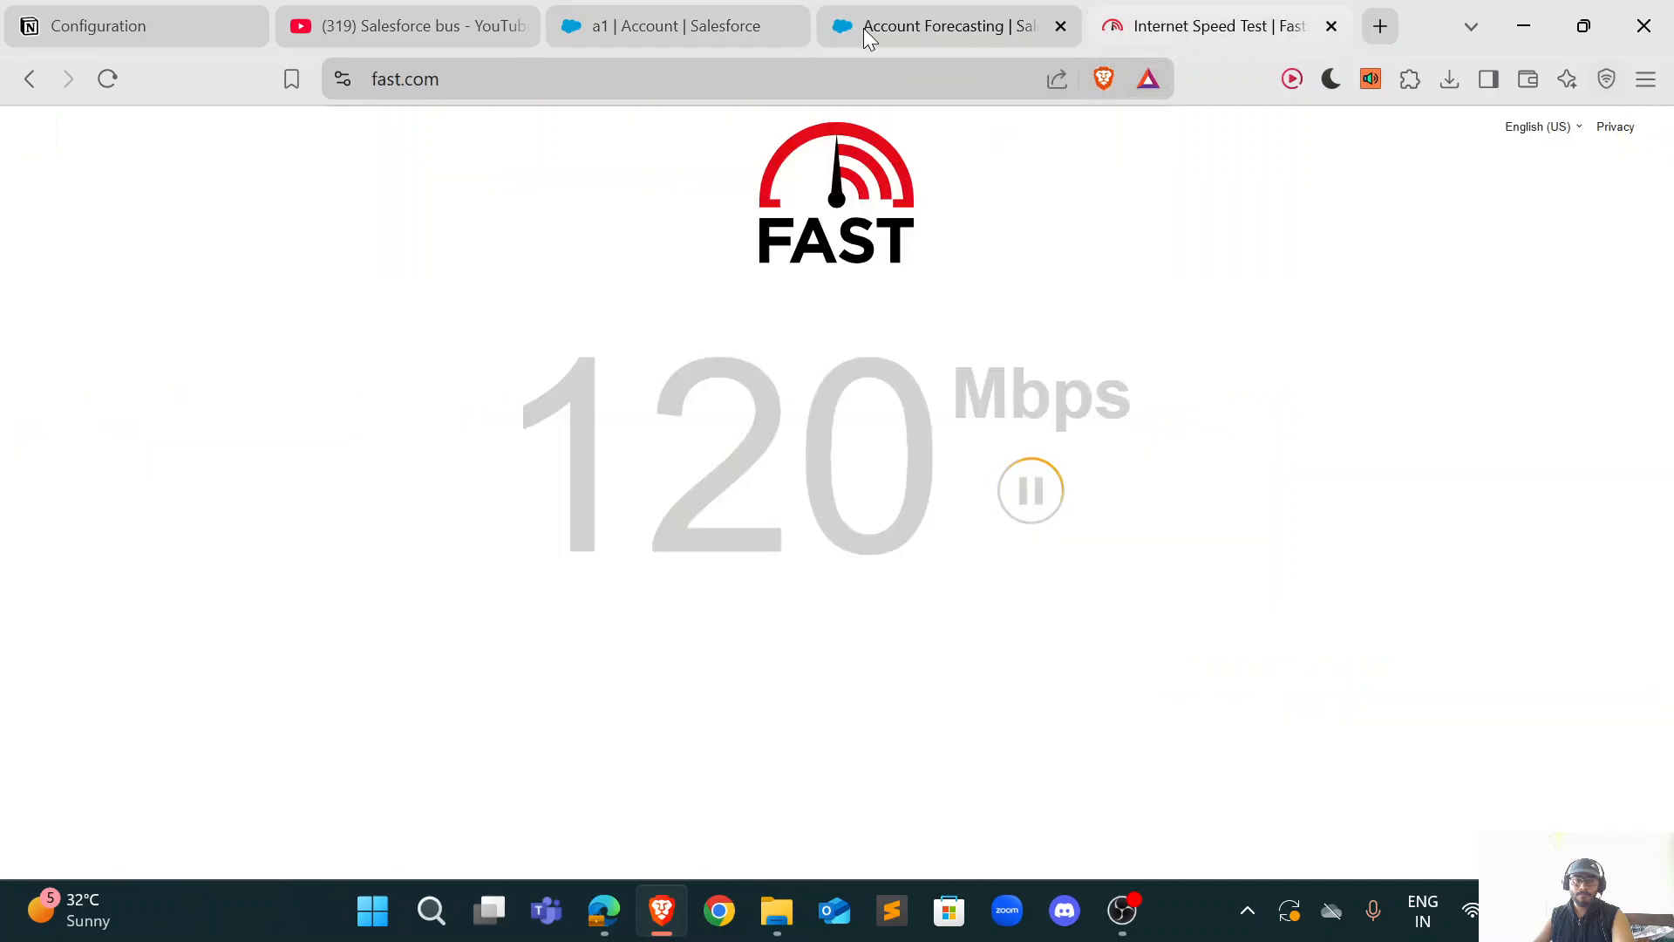
click(903, 12)
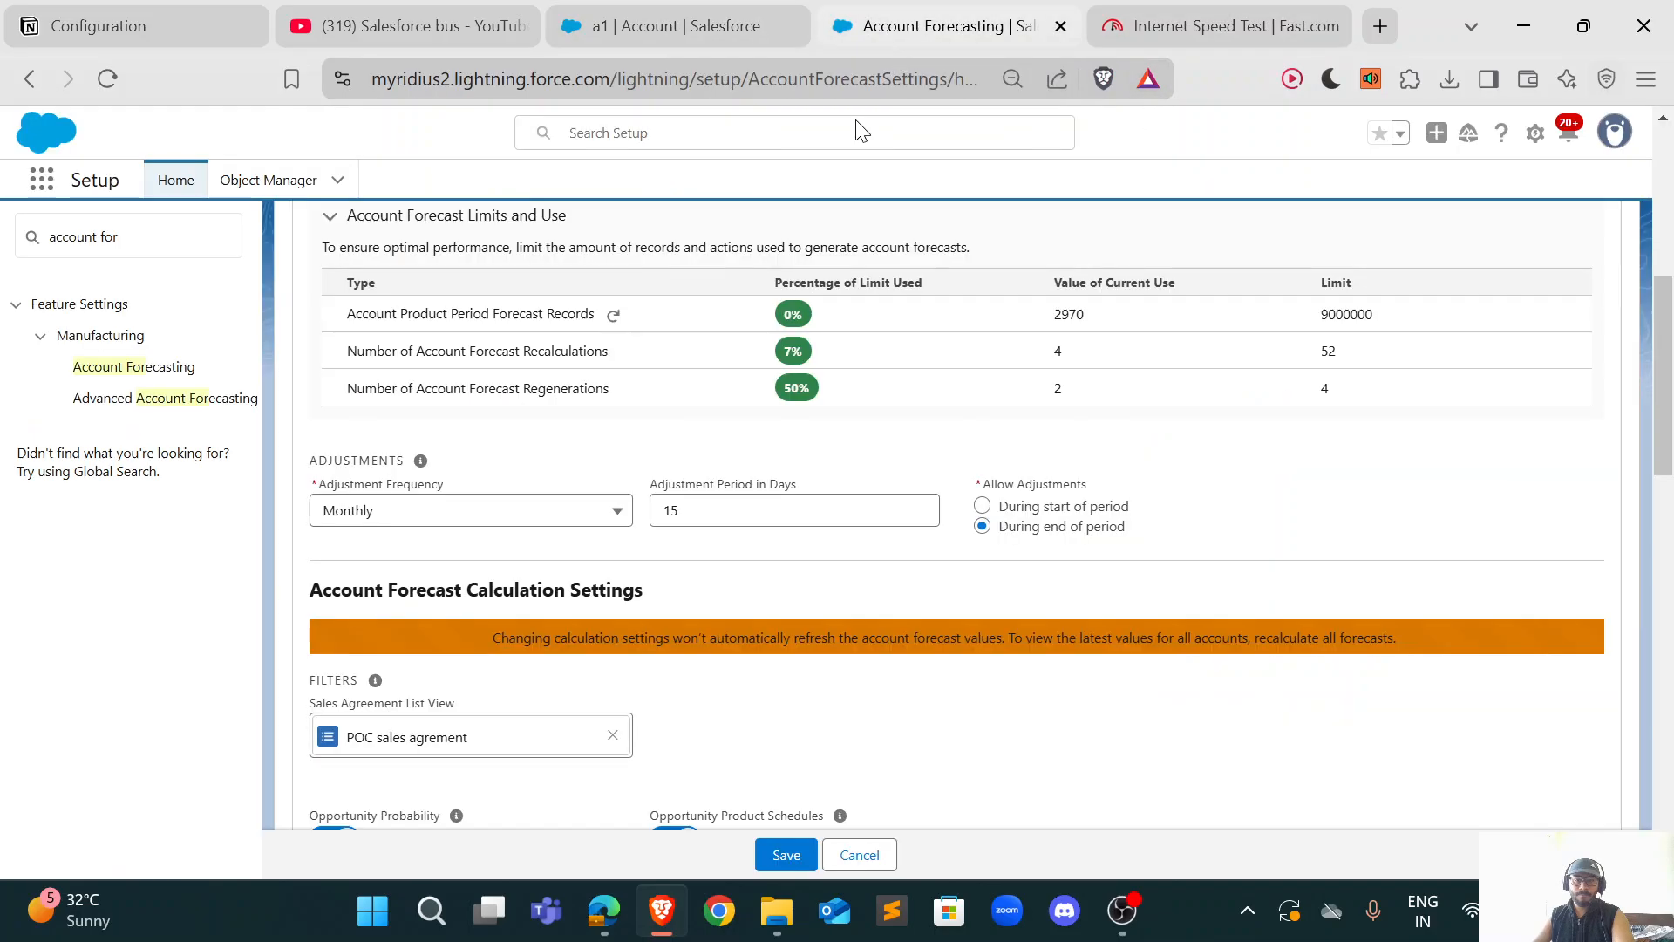
click(675, 31)
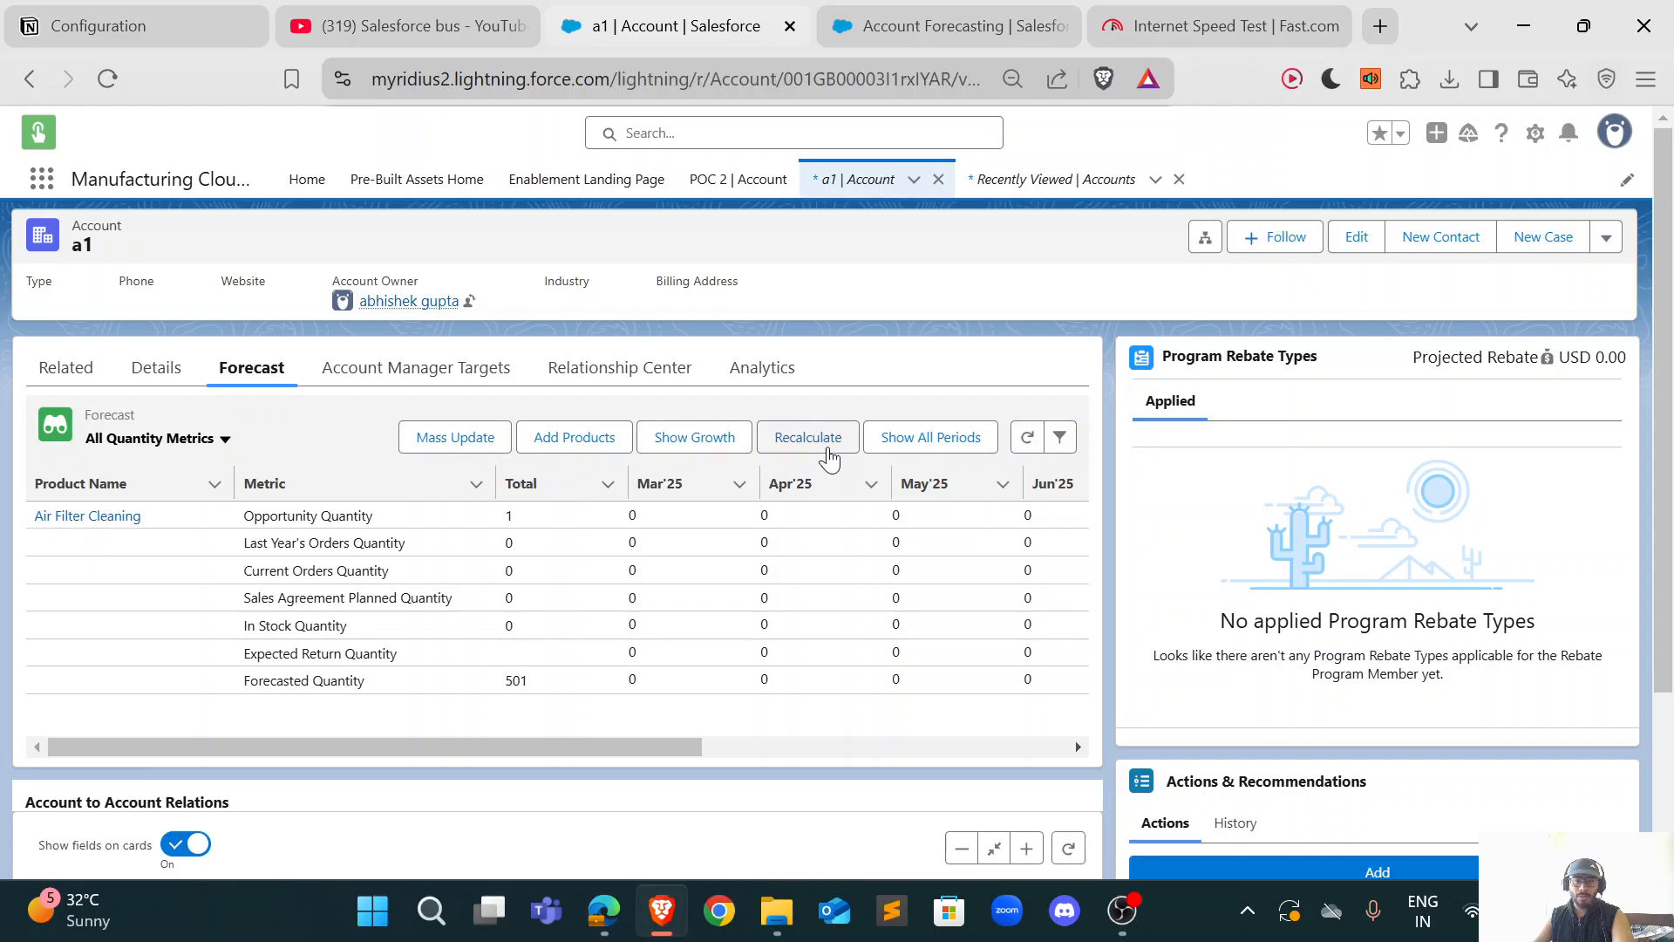
Step: Compare the adjustment settings in Account Forecasting setup with the monthly forecast quantities on the a1 account
click(912, 37)
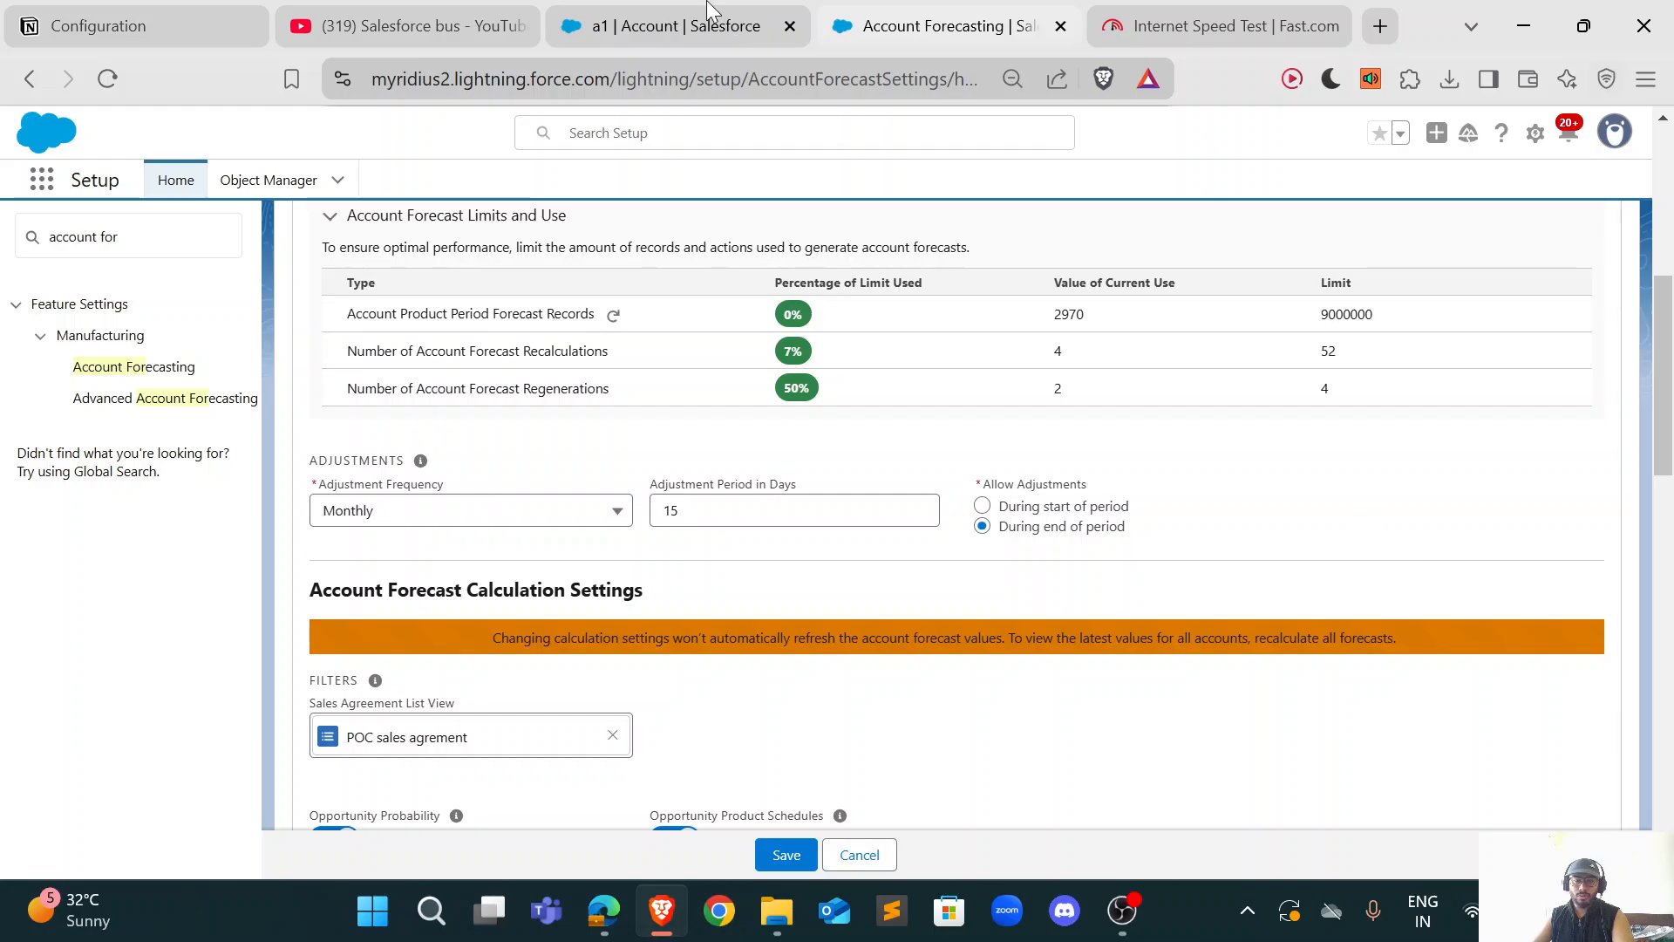
click(683, 29)
key(ctrl+Tab)
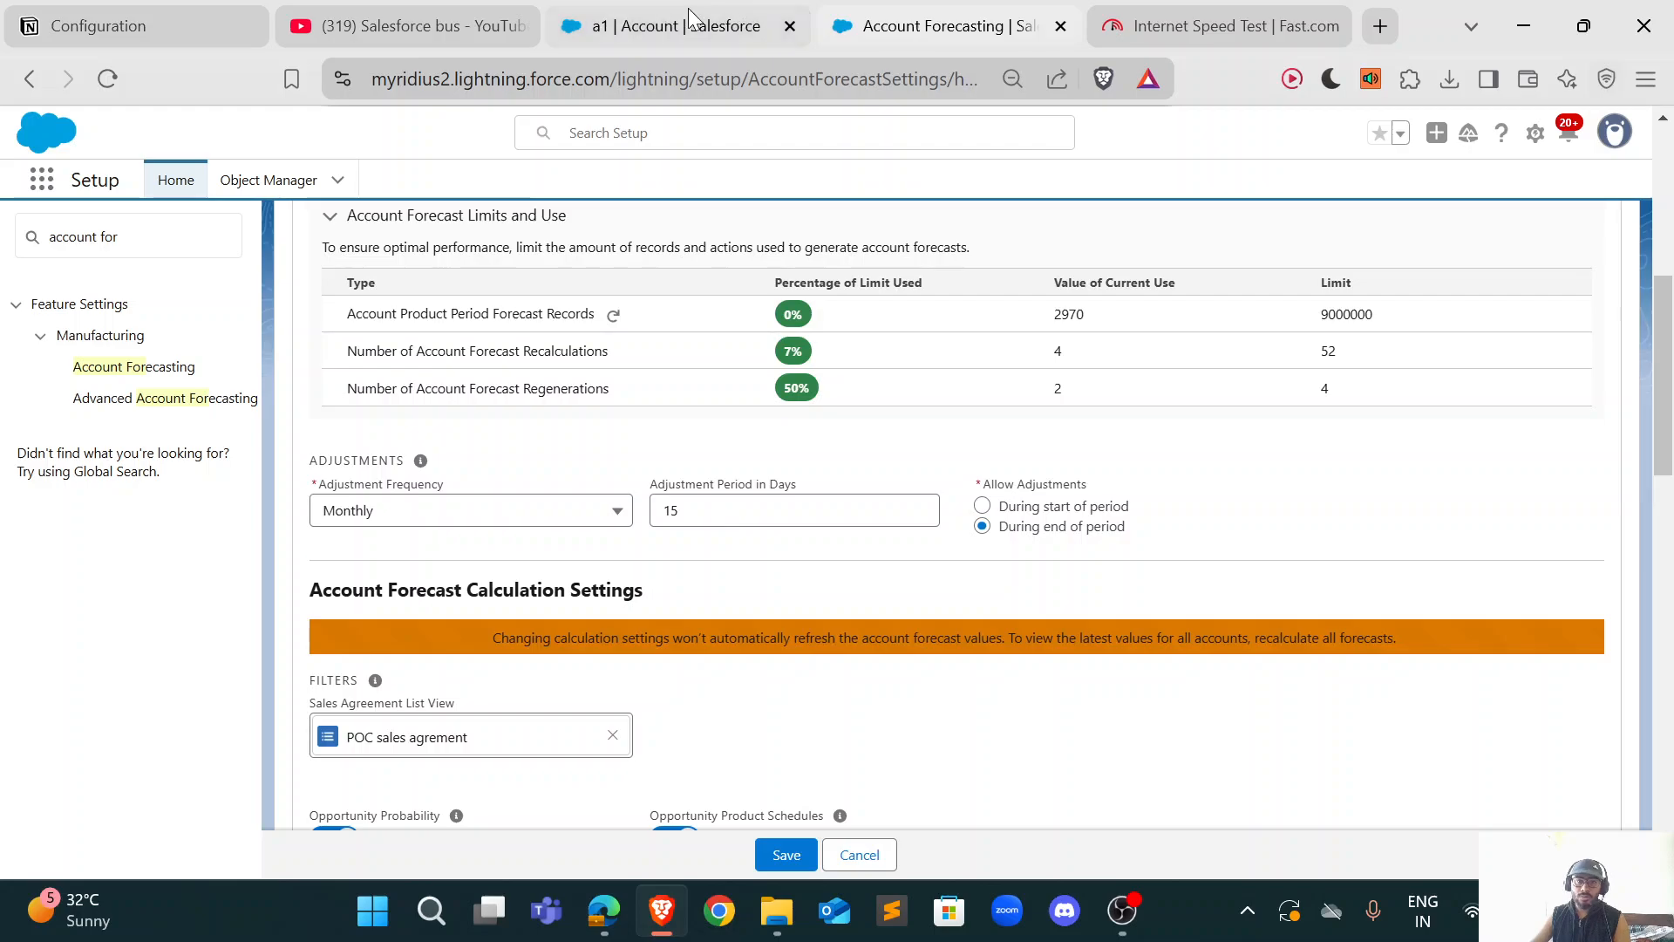
click(676, 26)
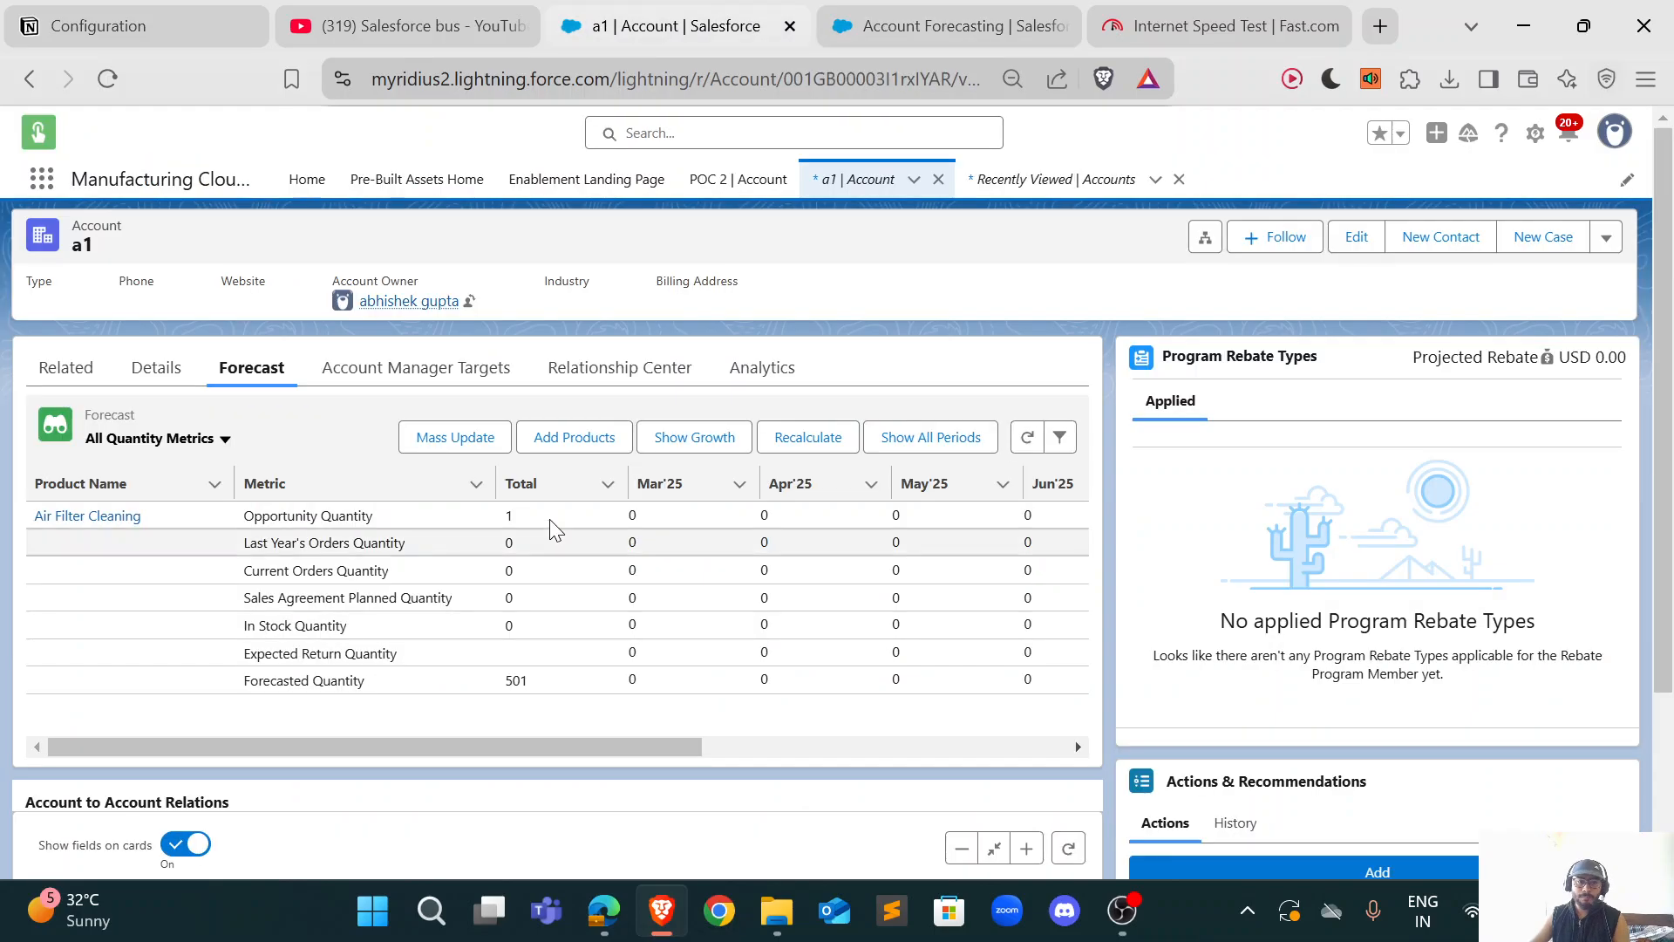
click(964, 27)
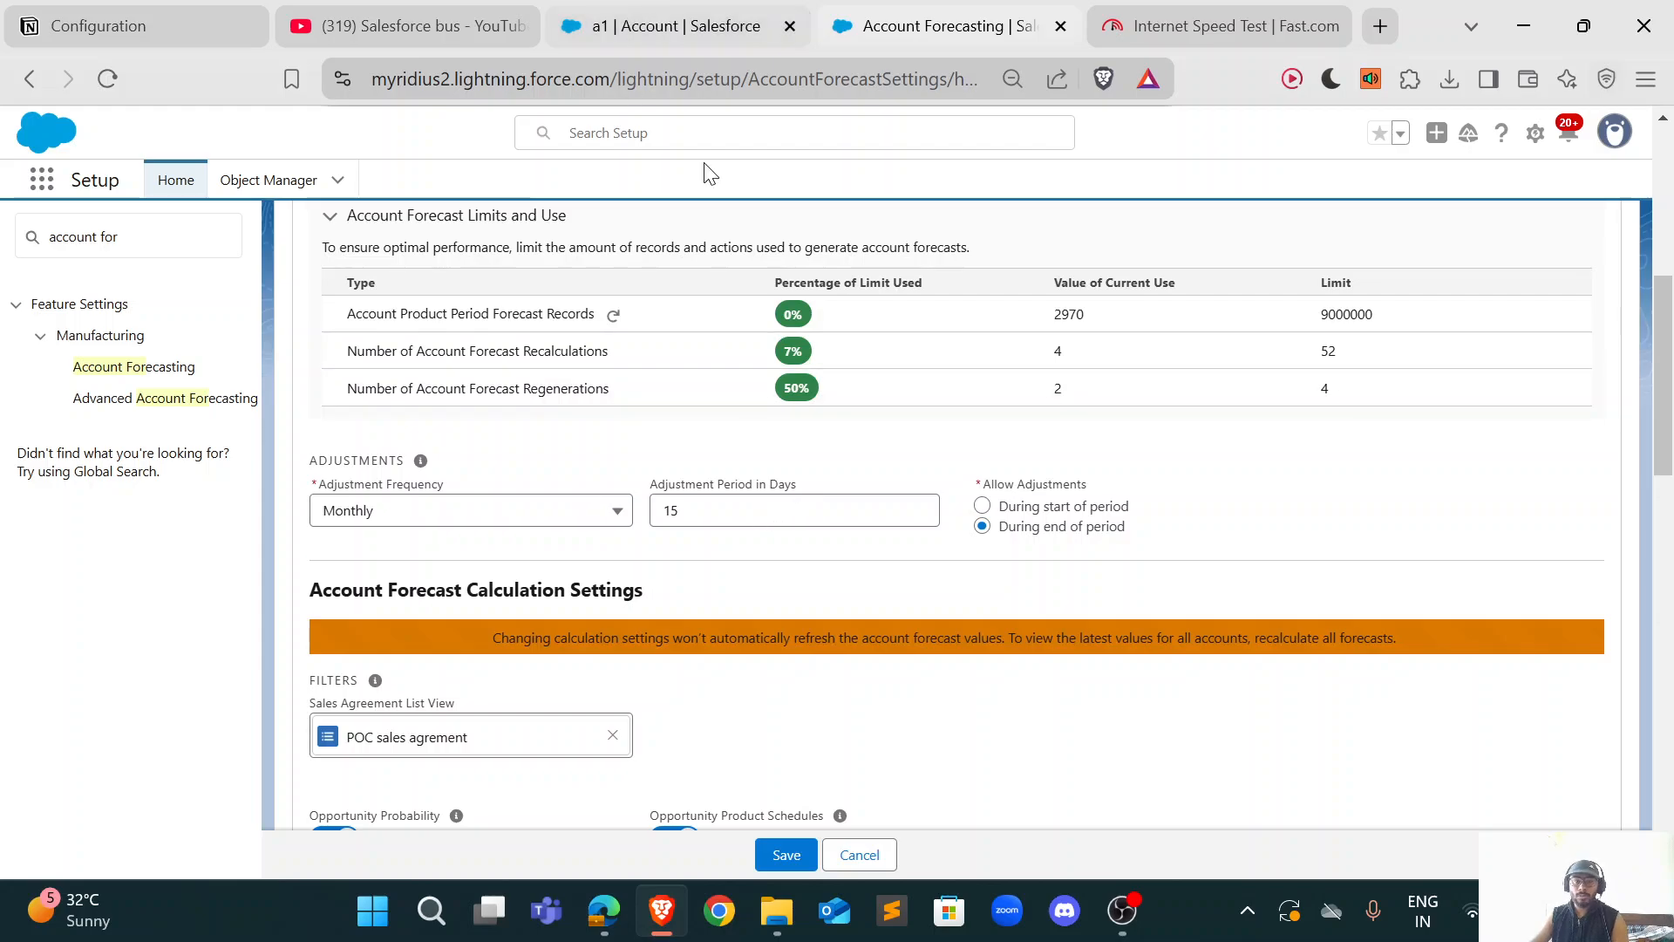
click(688, 28)
click(890, 35)
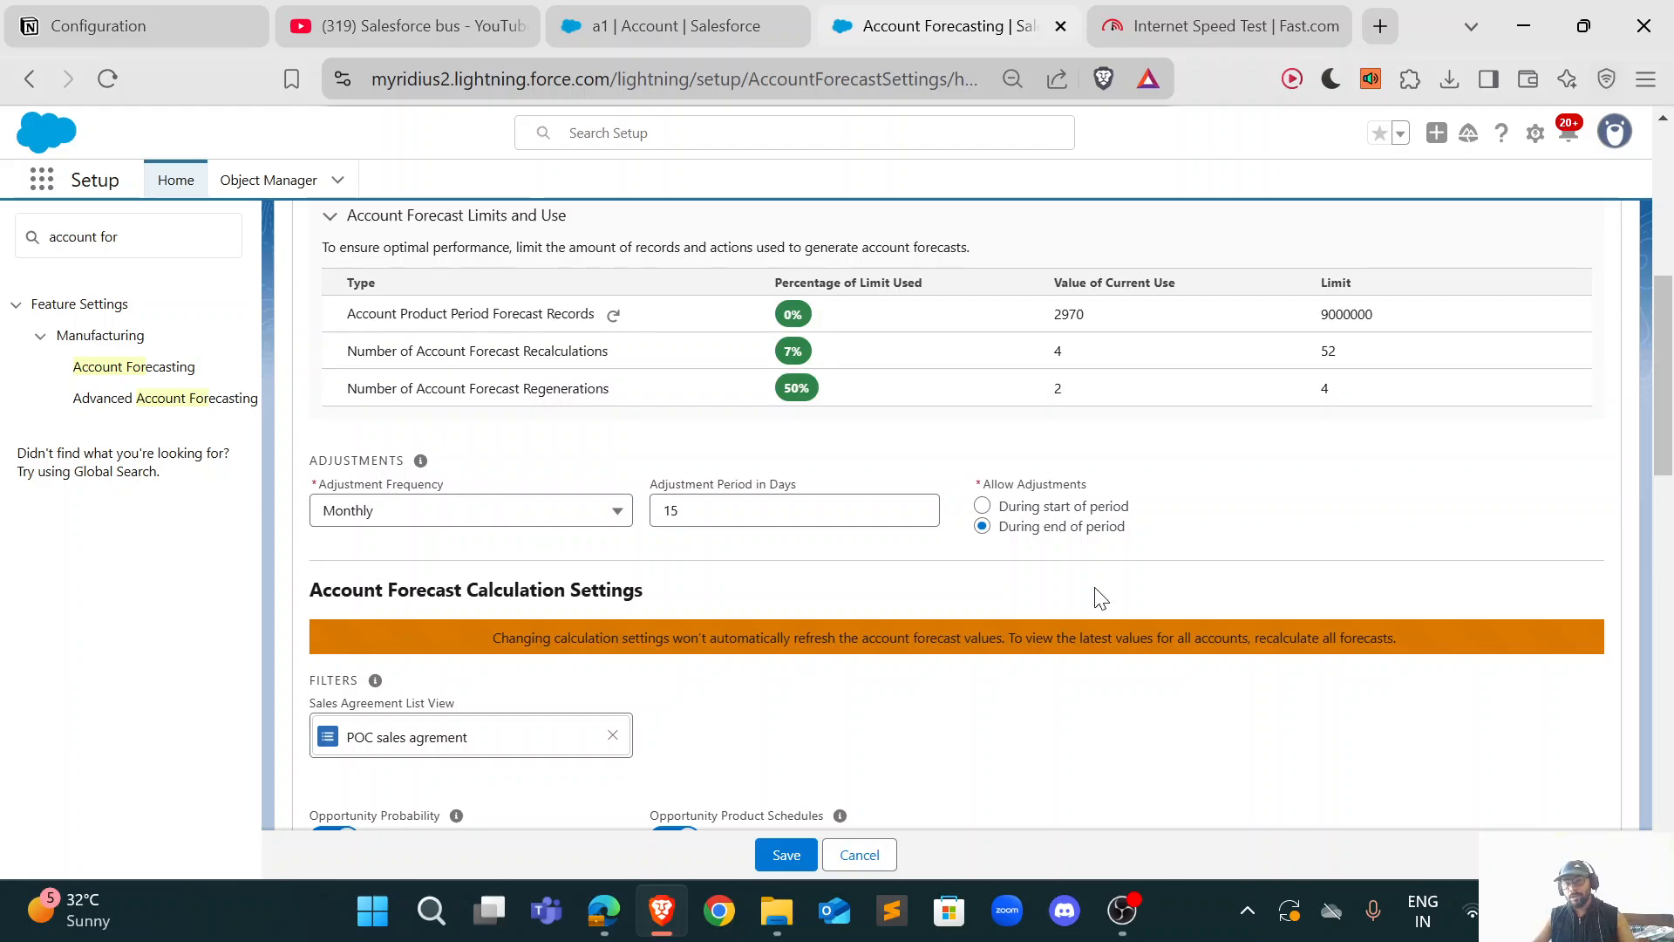
Step: View the sales agreement filter and opportunity options in Account Forecast Calculation Settings, and return to the forecast limits and adjustments
scroll(1097, 597, down, 1)
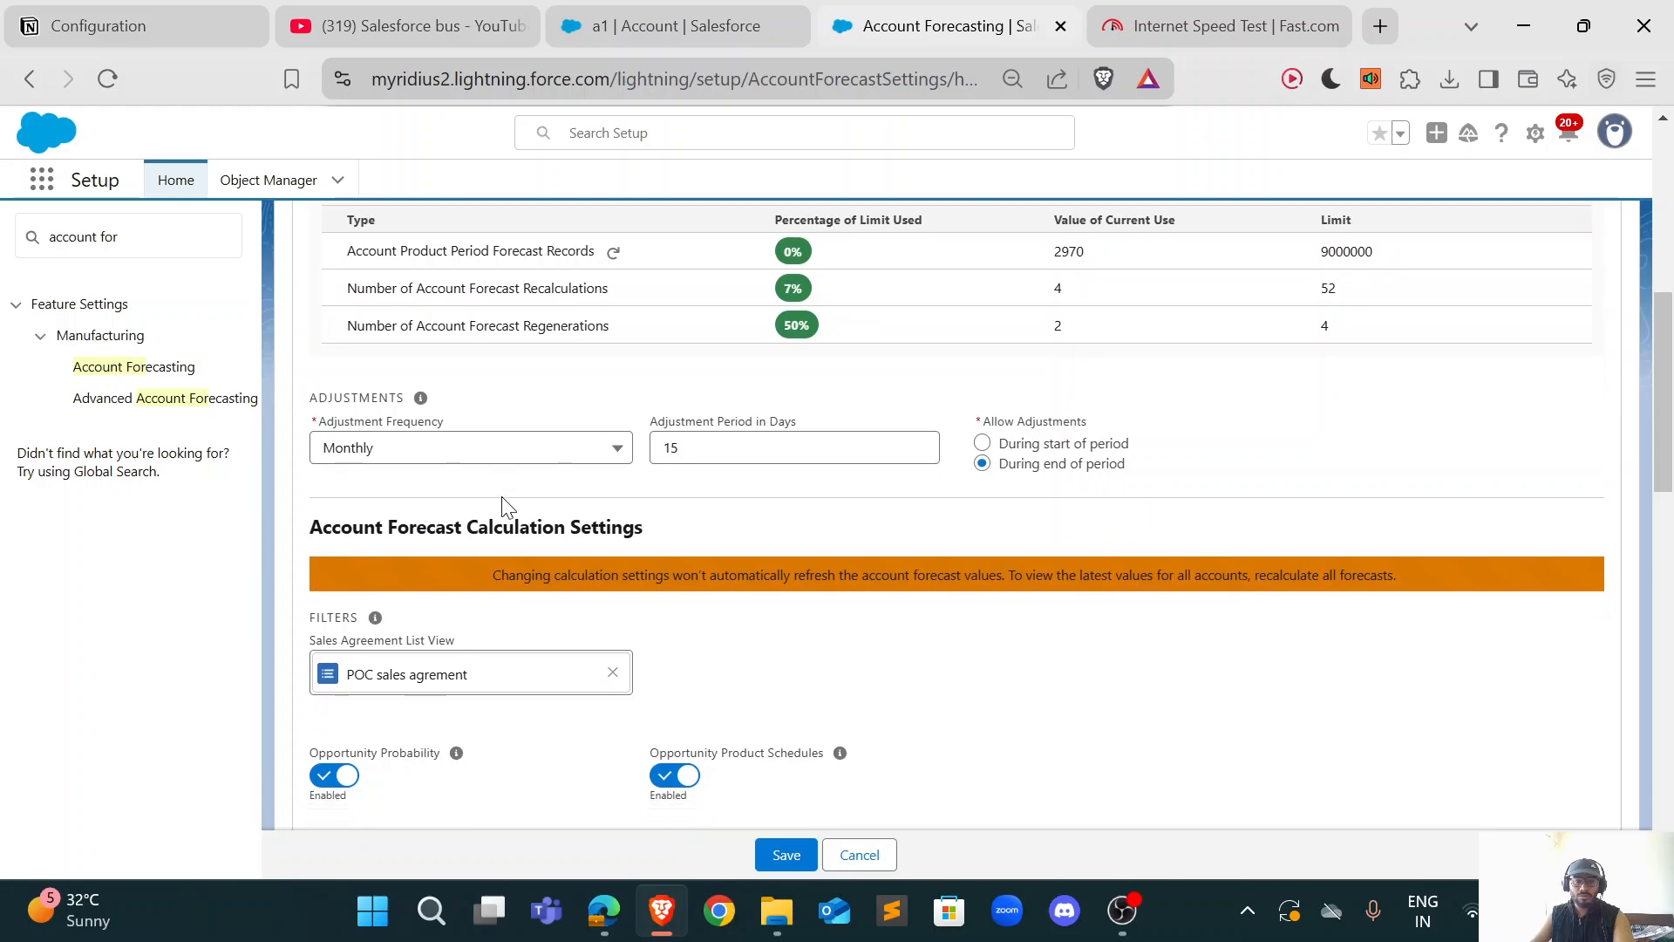
scroll(558, 490, down, 3)
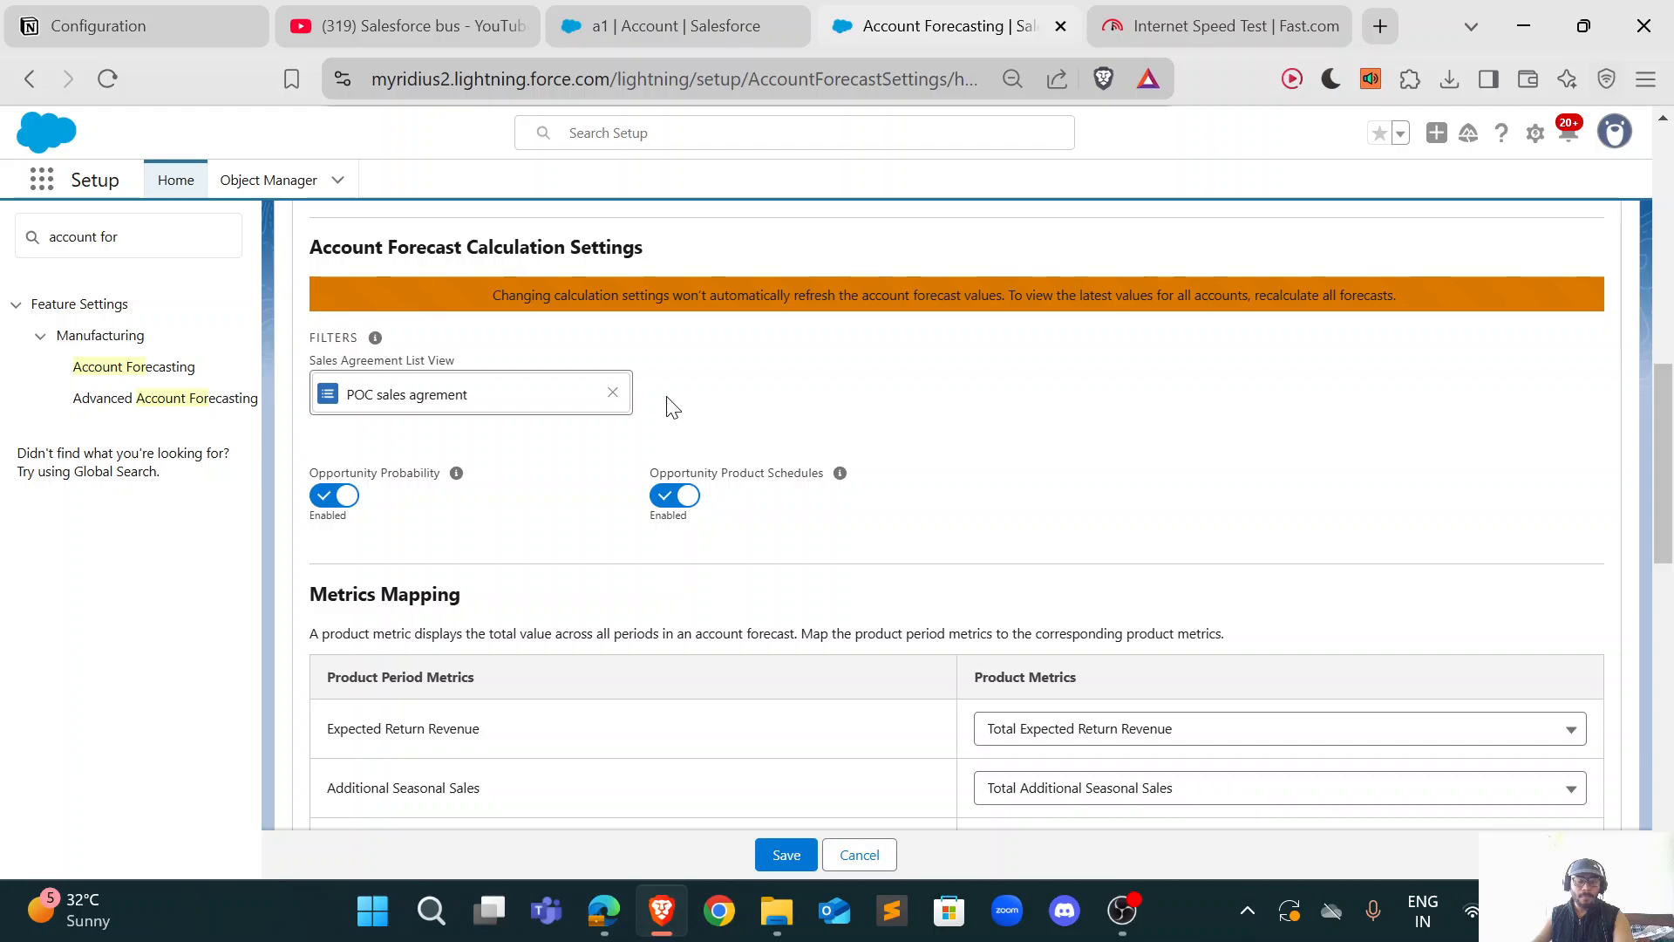
scroll(672, 407, up, 5)
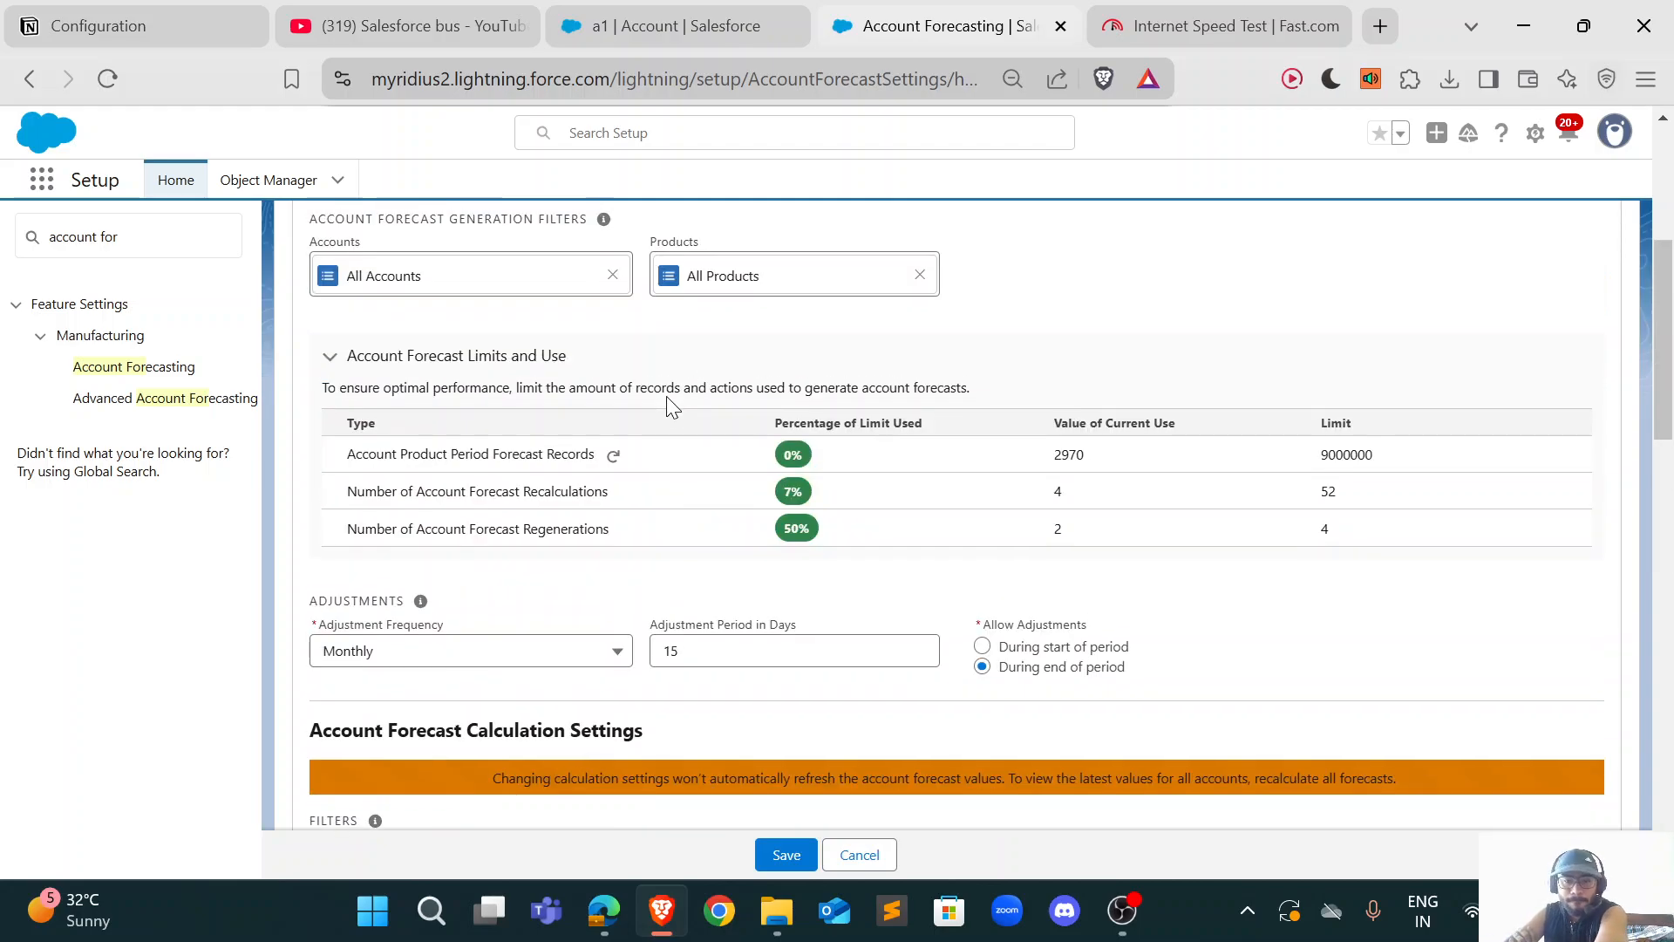
Step: Duplicate the a1 account page in a separate browser tab and bring the copy to the front
scroll(703, 499, down, 5)
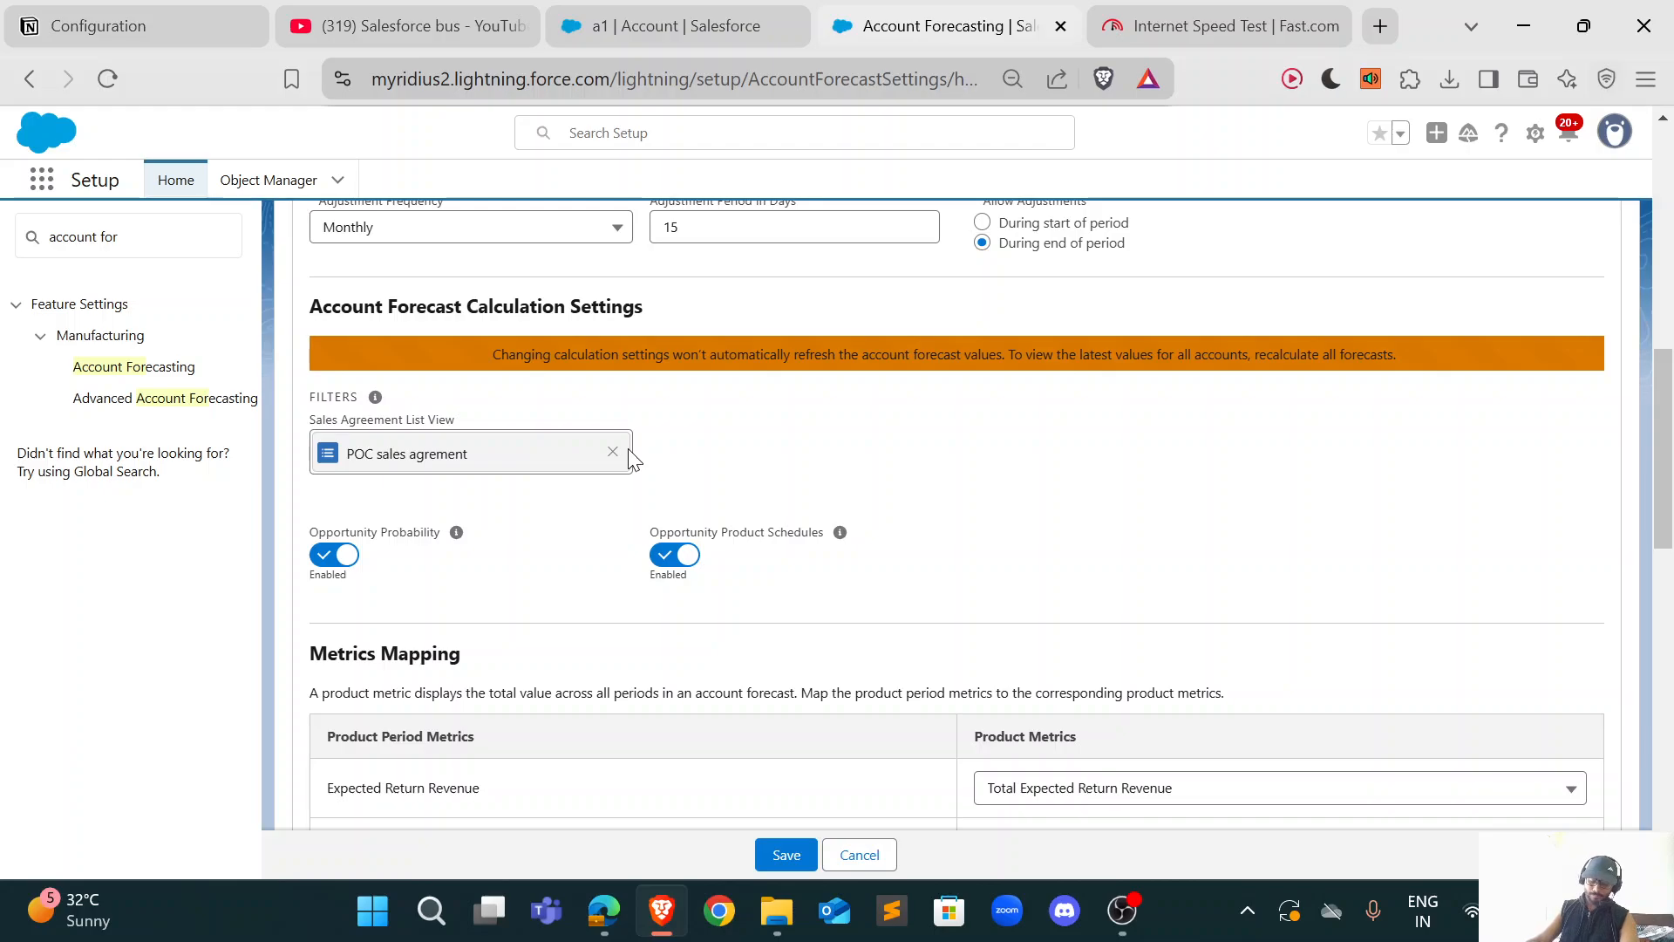
click(642, 20)
right_click(641, 19)
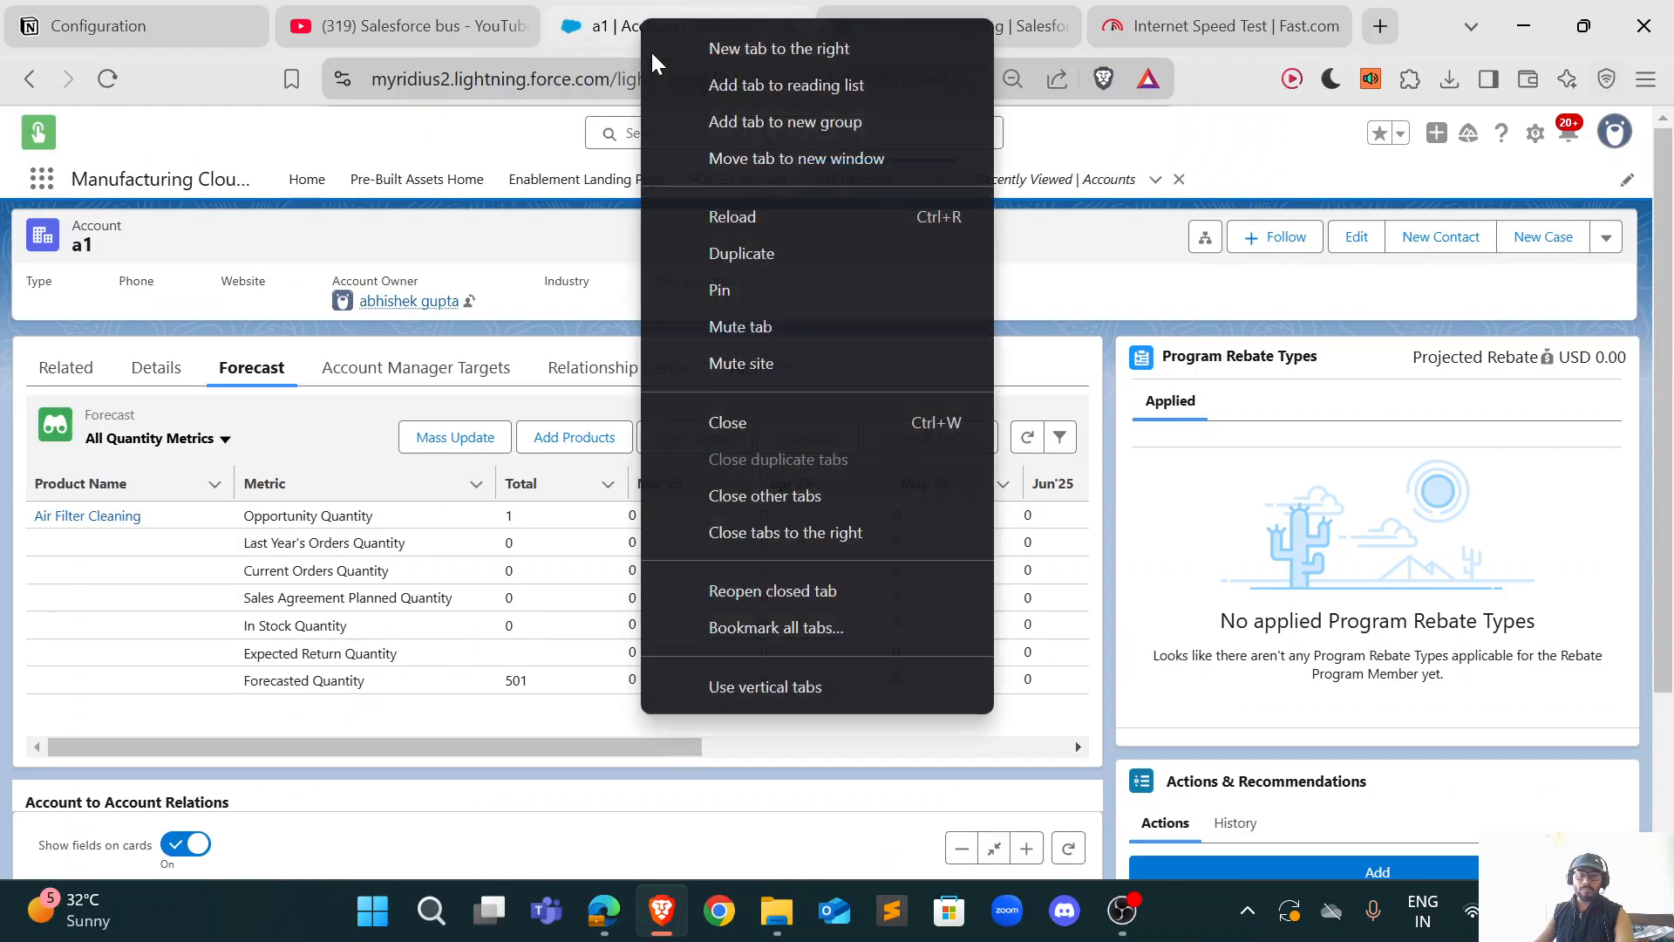
click(760, 244)
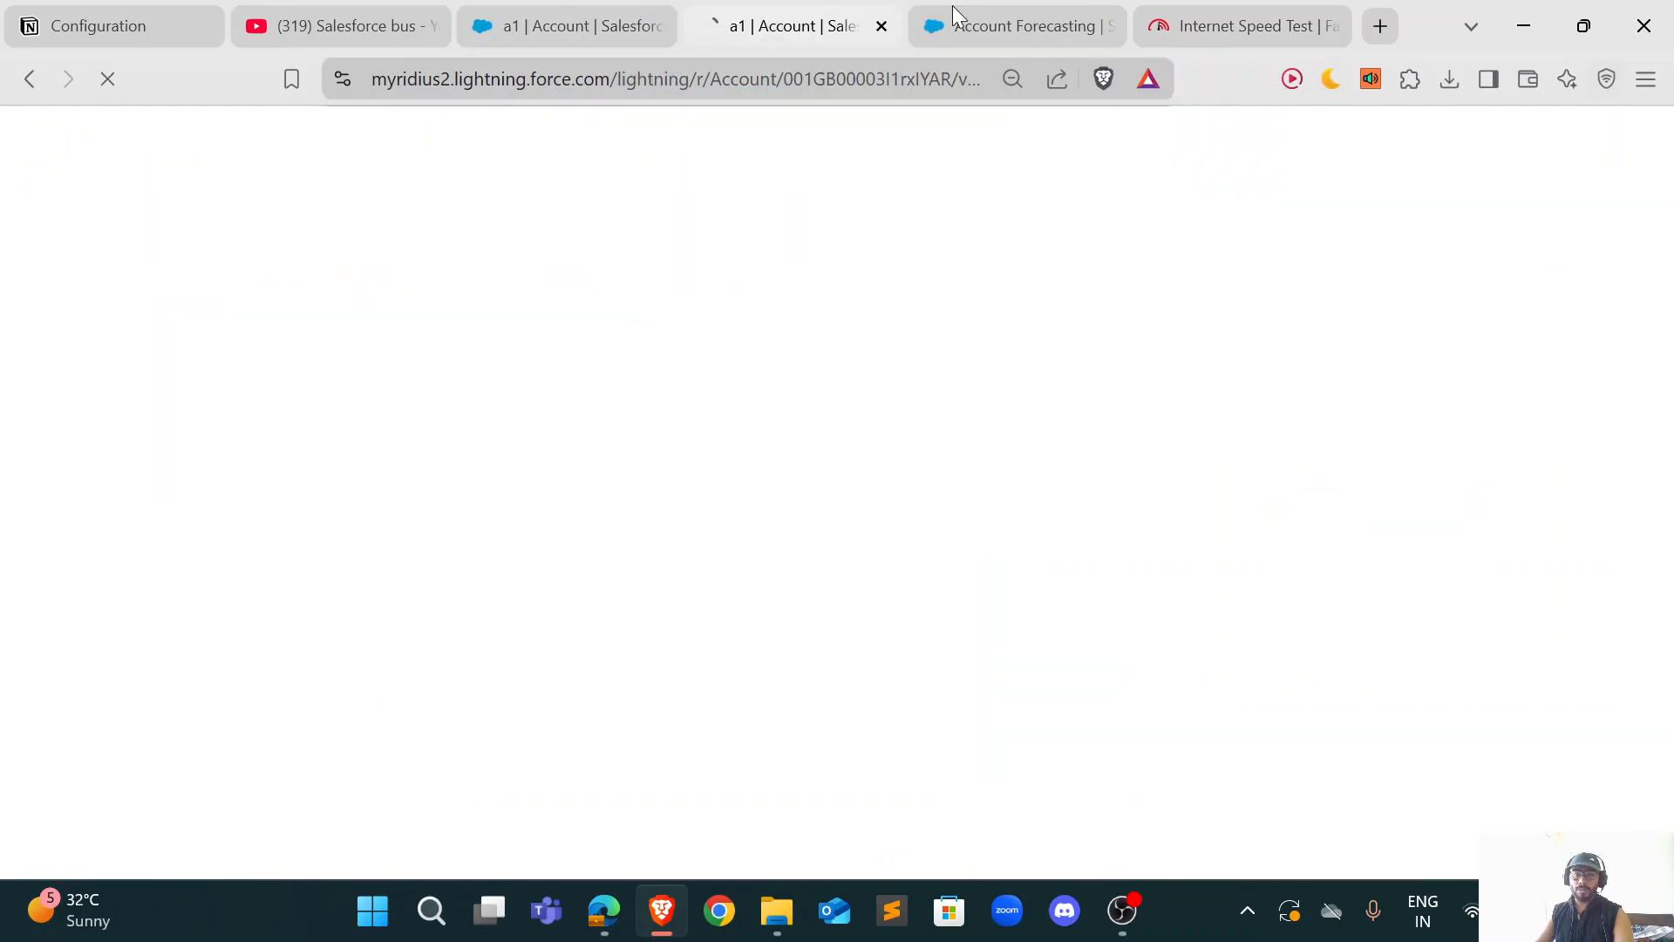
click(950, 9)
click(829, 19)
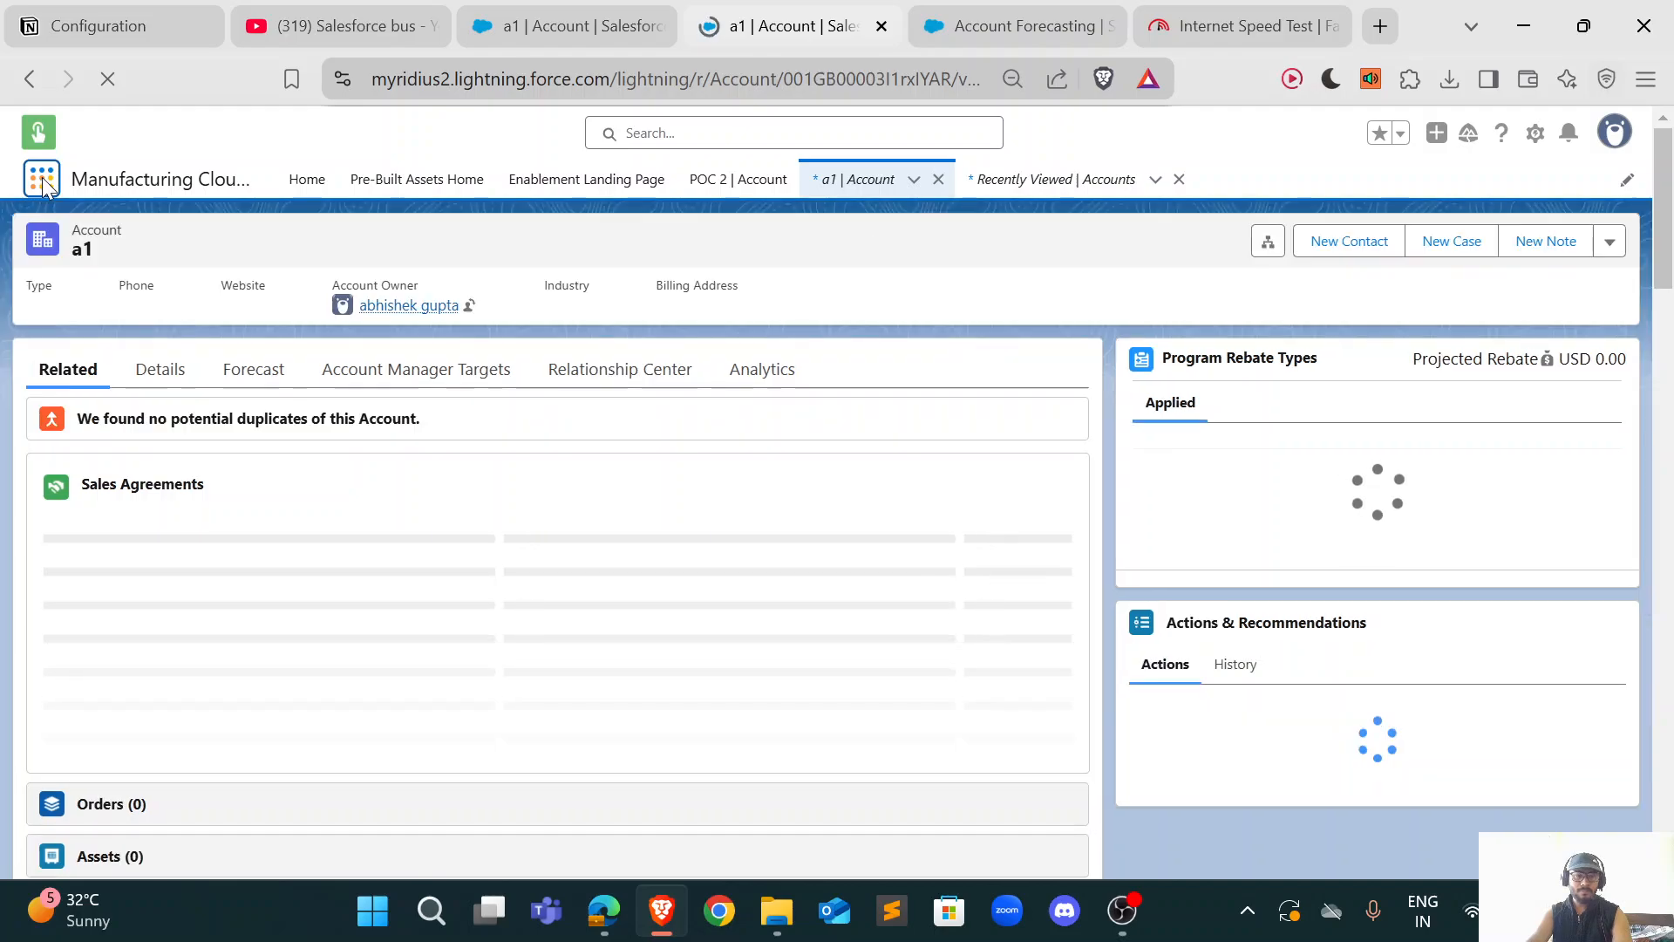
Step: Search the App Launcher for "sales ag" and open Sales Agreements
click(41, 182)
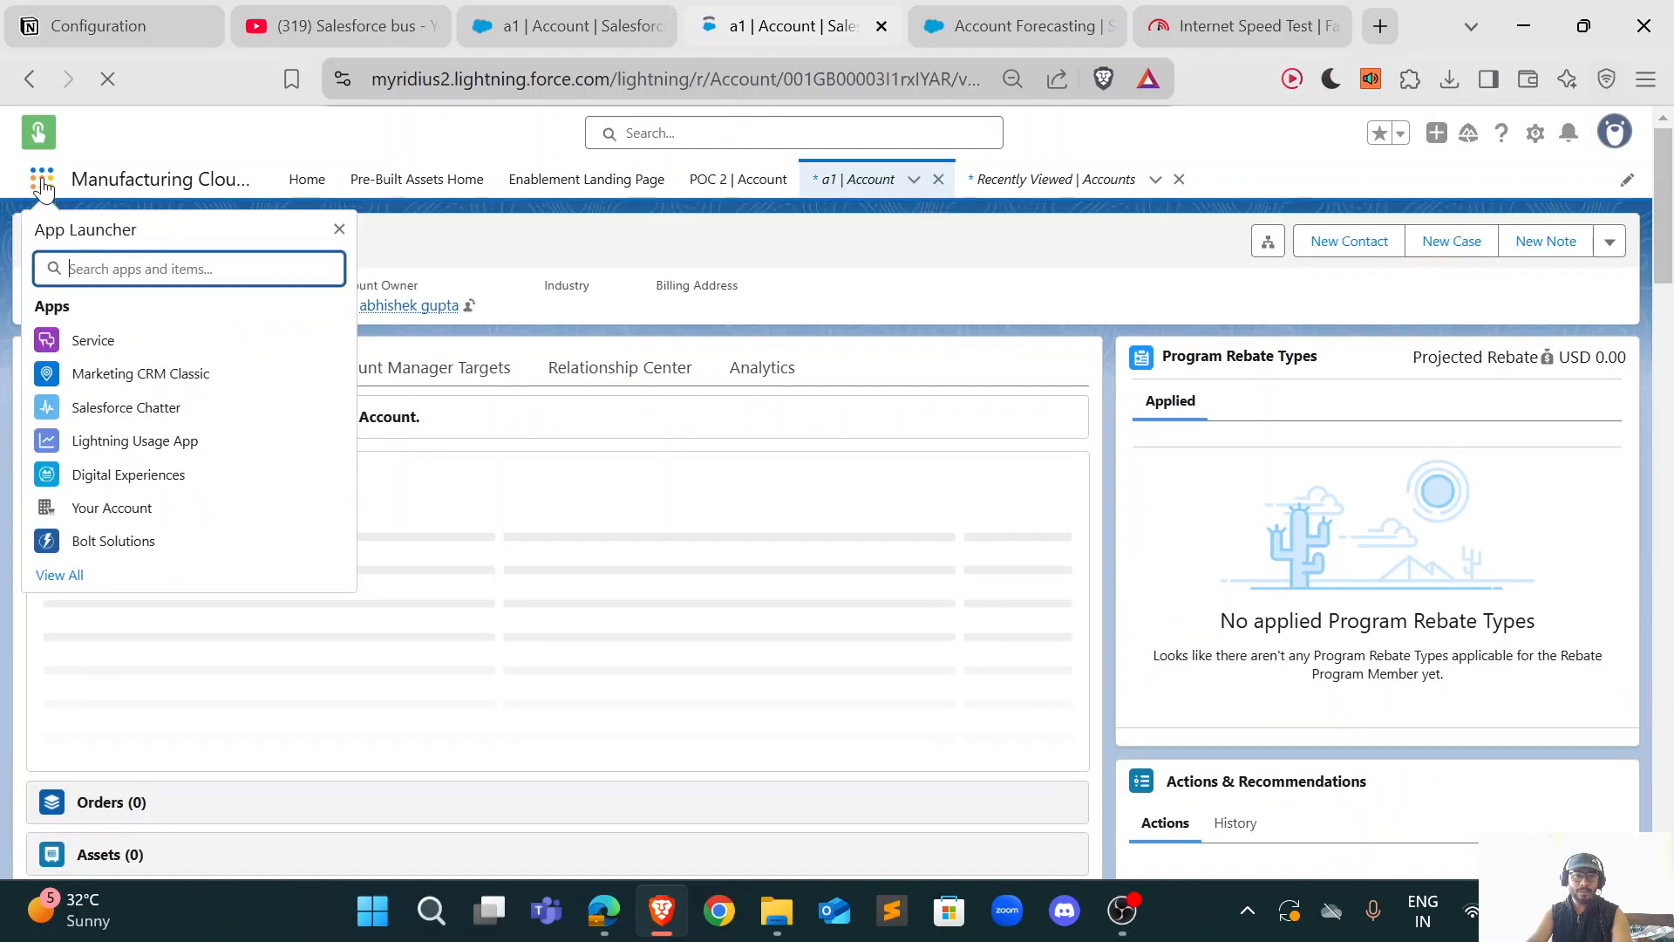
text(sales)
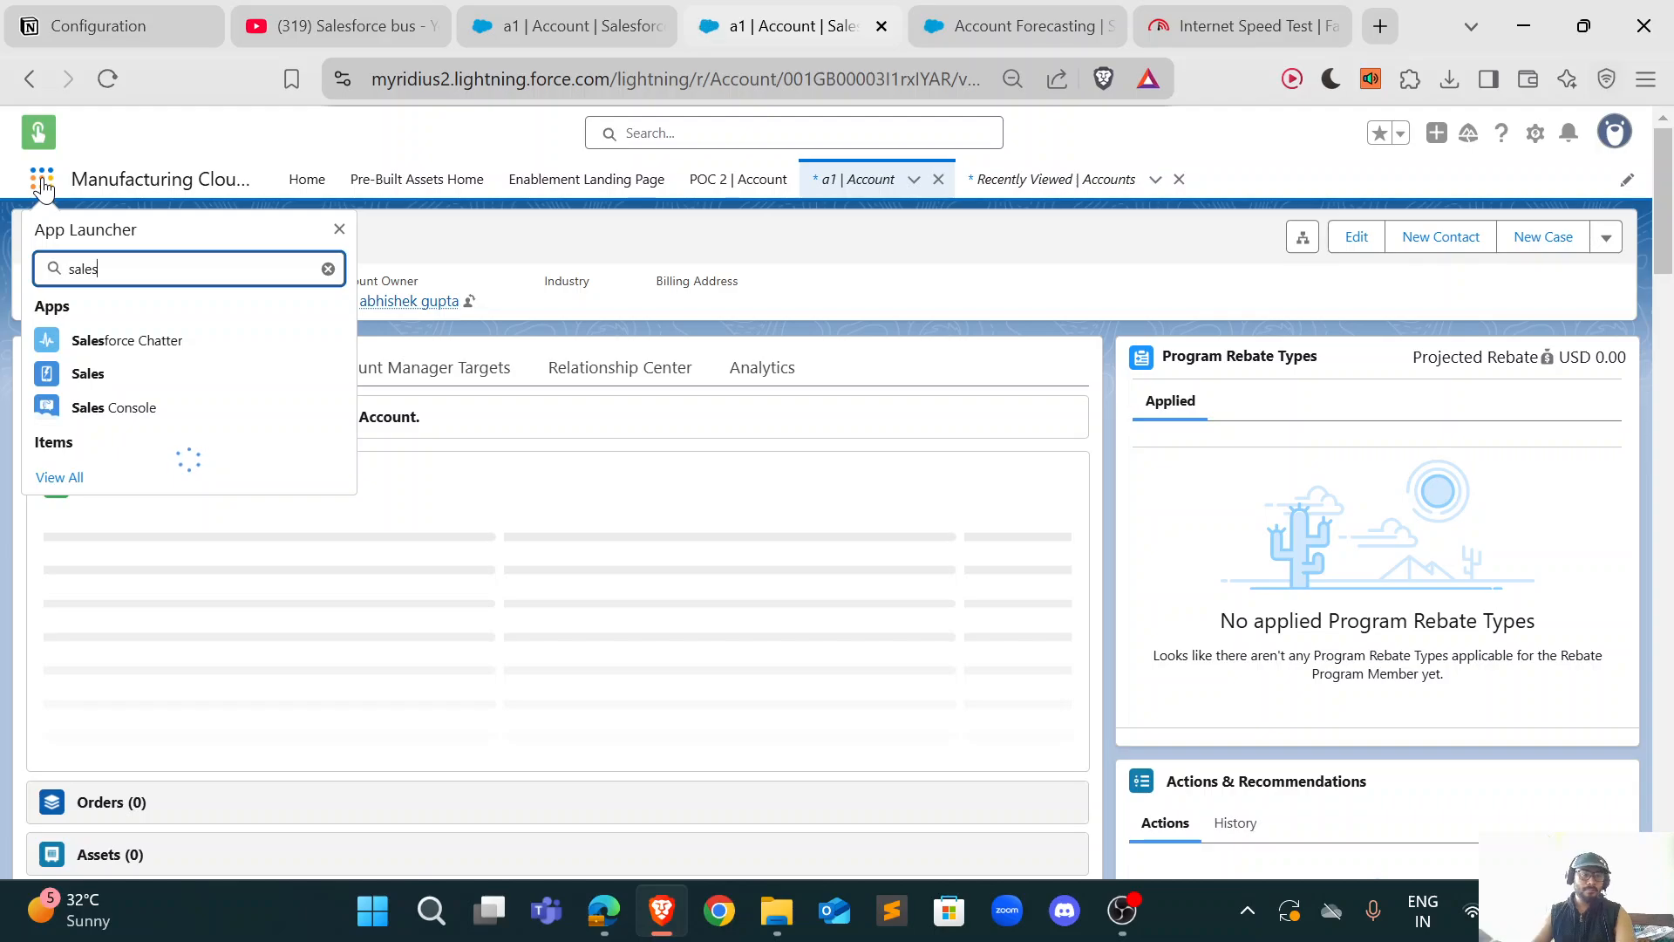
text( ag)
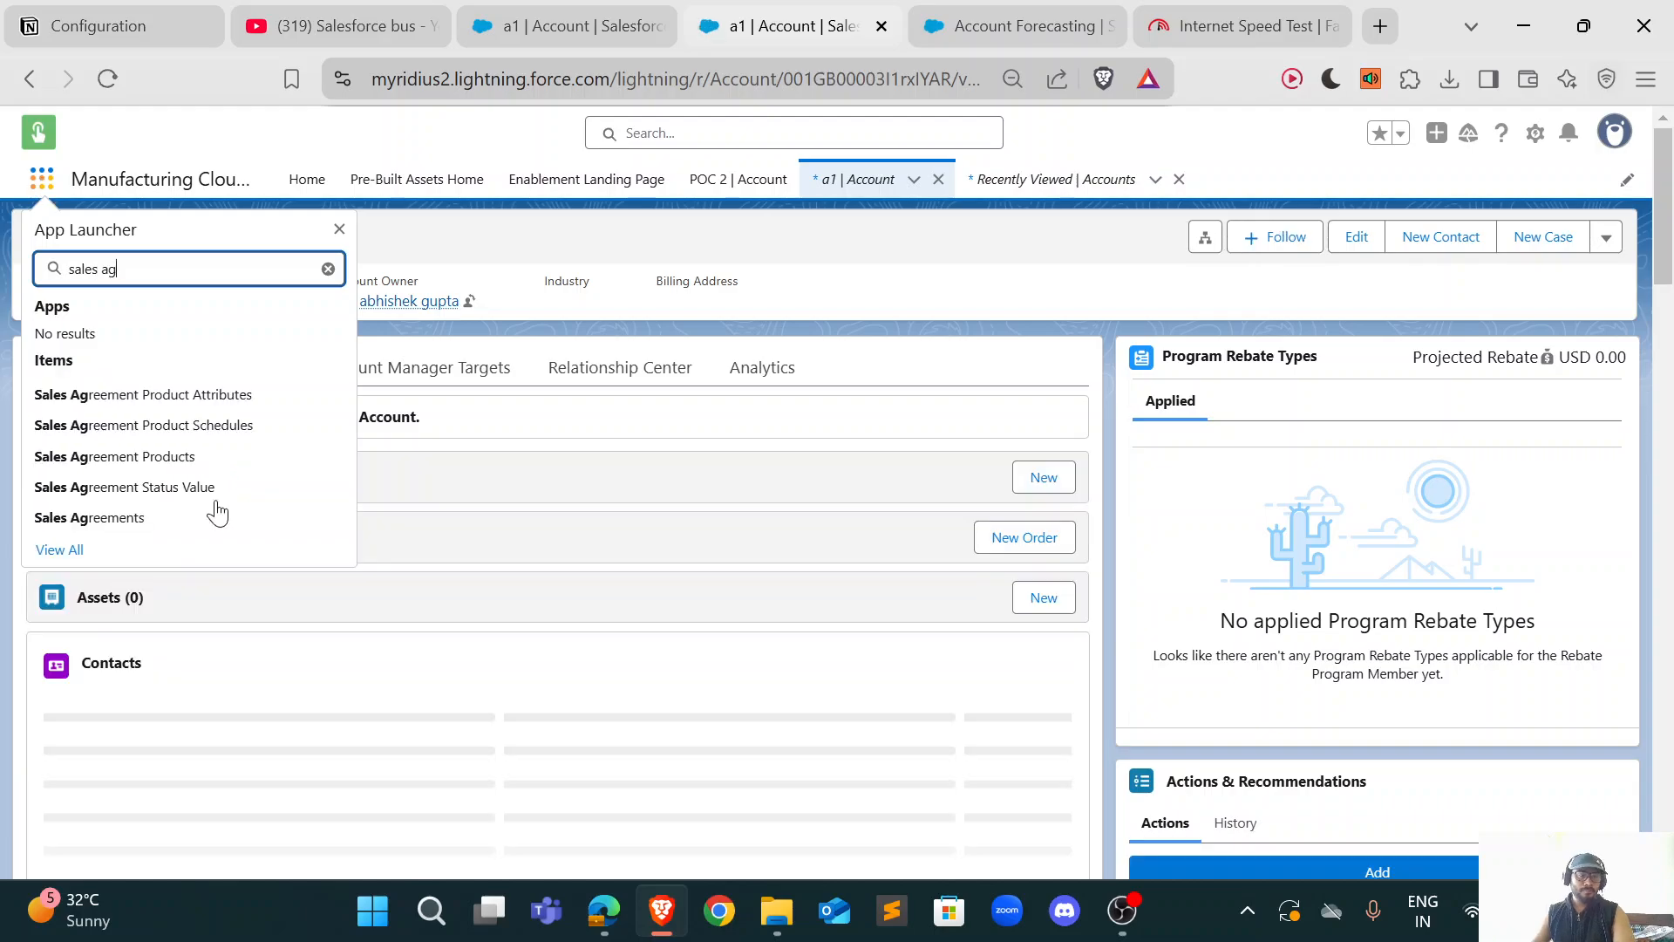
click(166, 517)
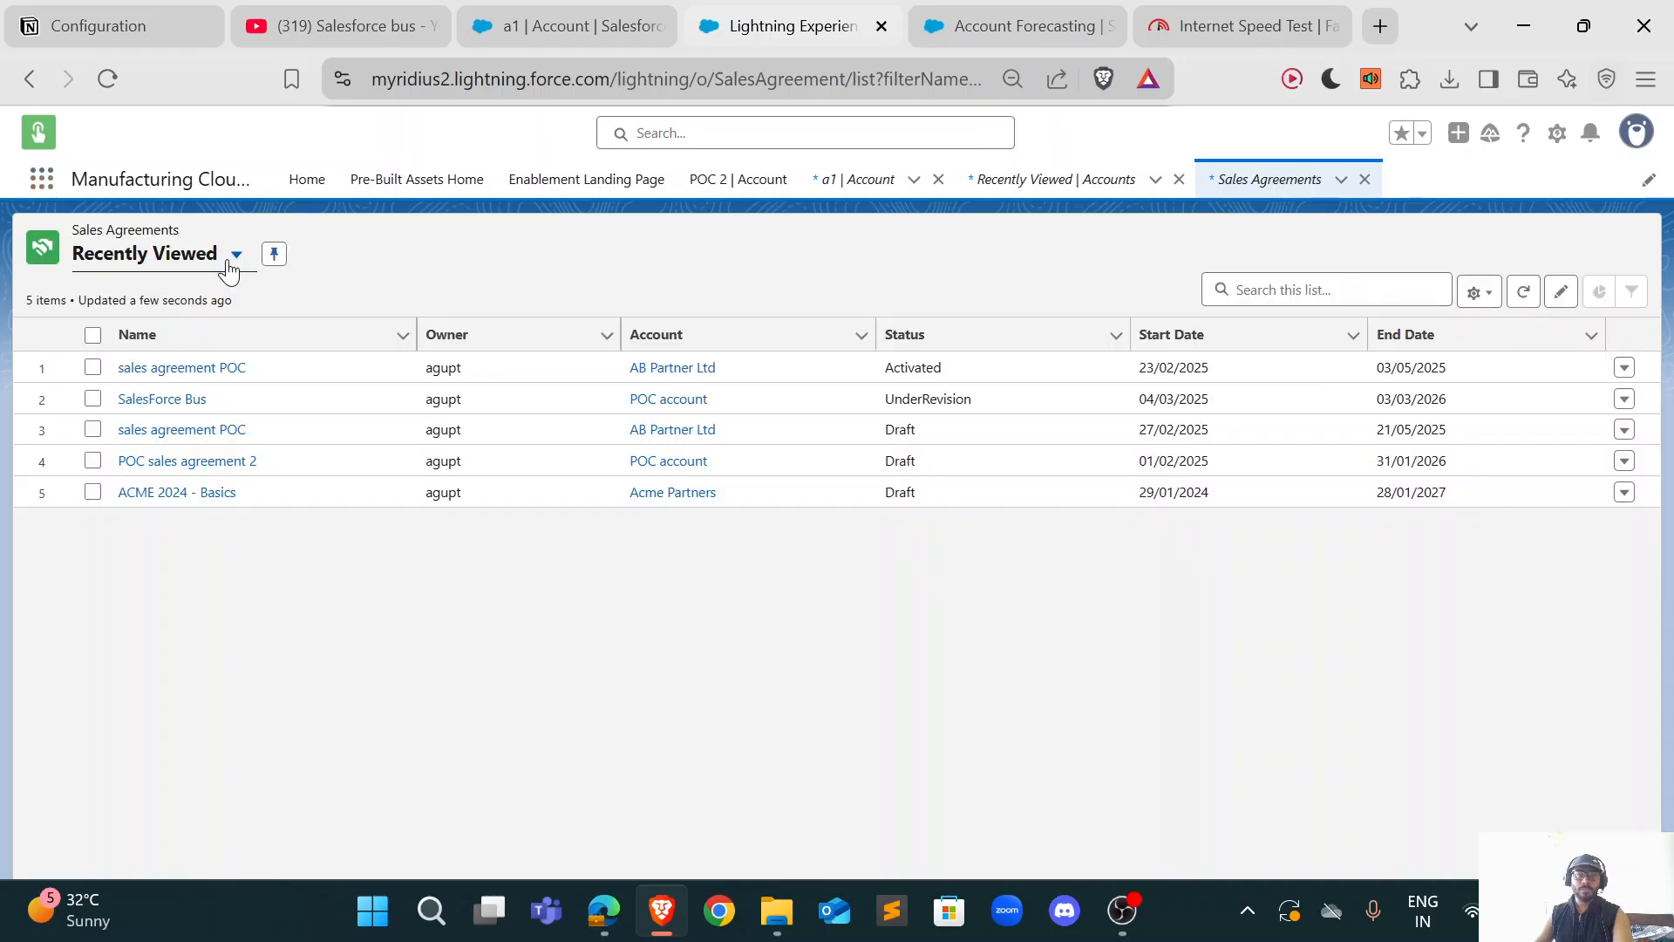
Step: Switch the Sales Agreements list to the POC sales agrement view and look through its records
click(235, 254)
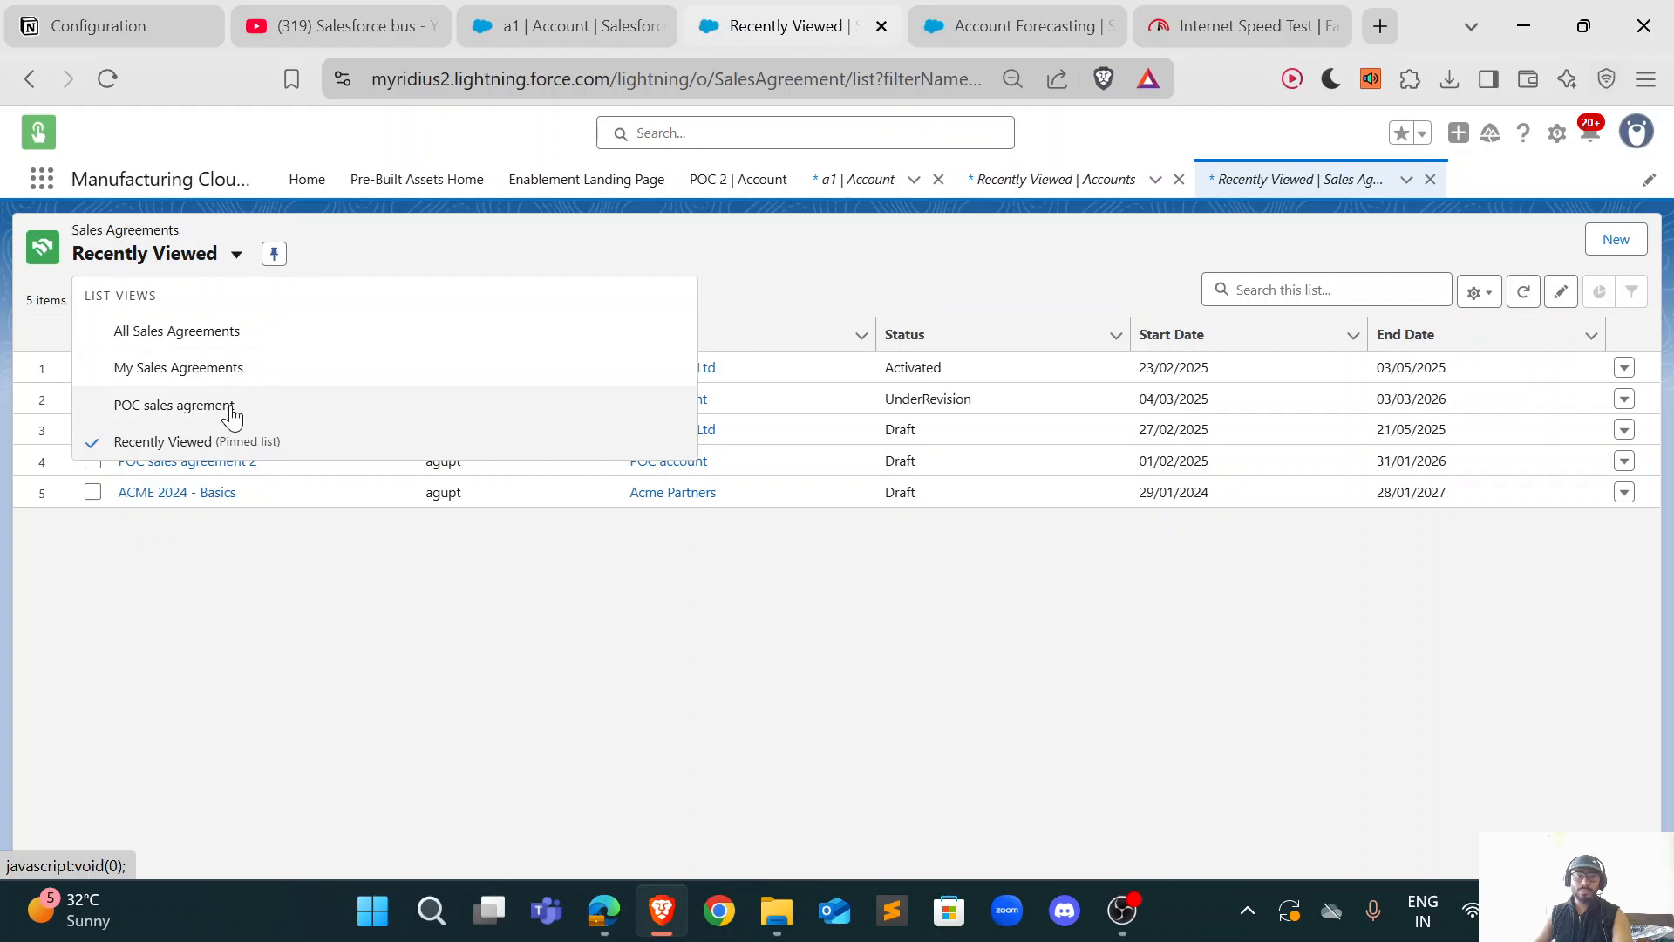
click(368, 383)
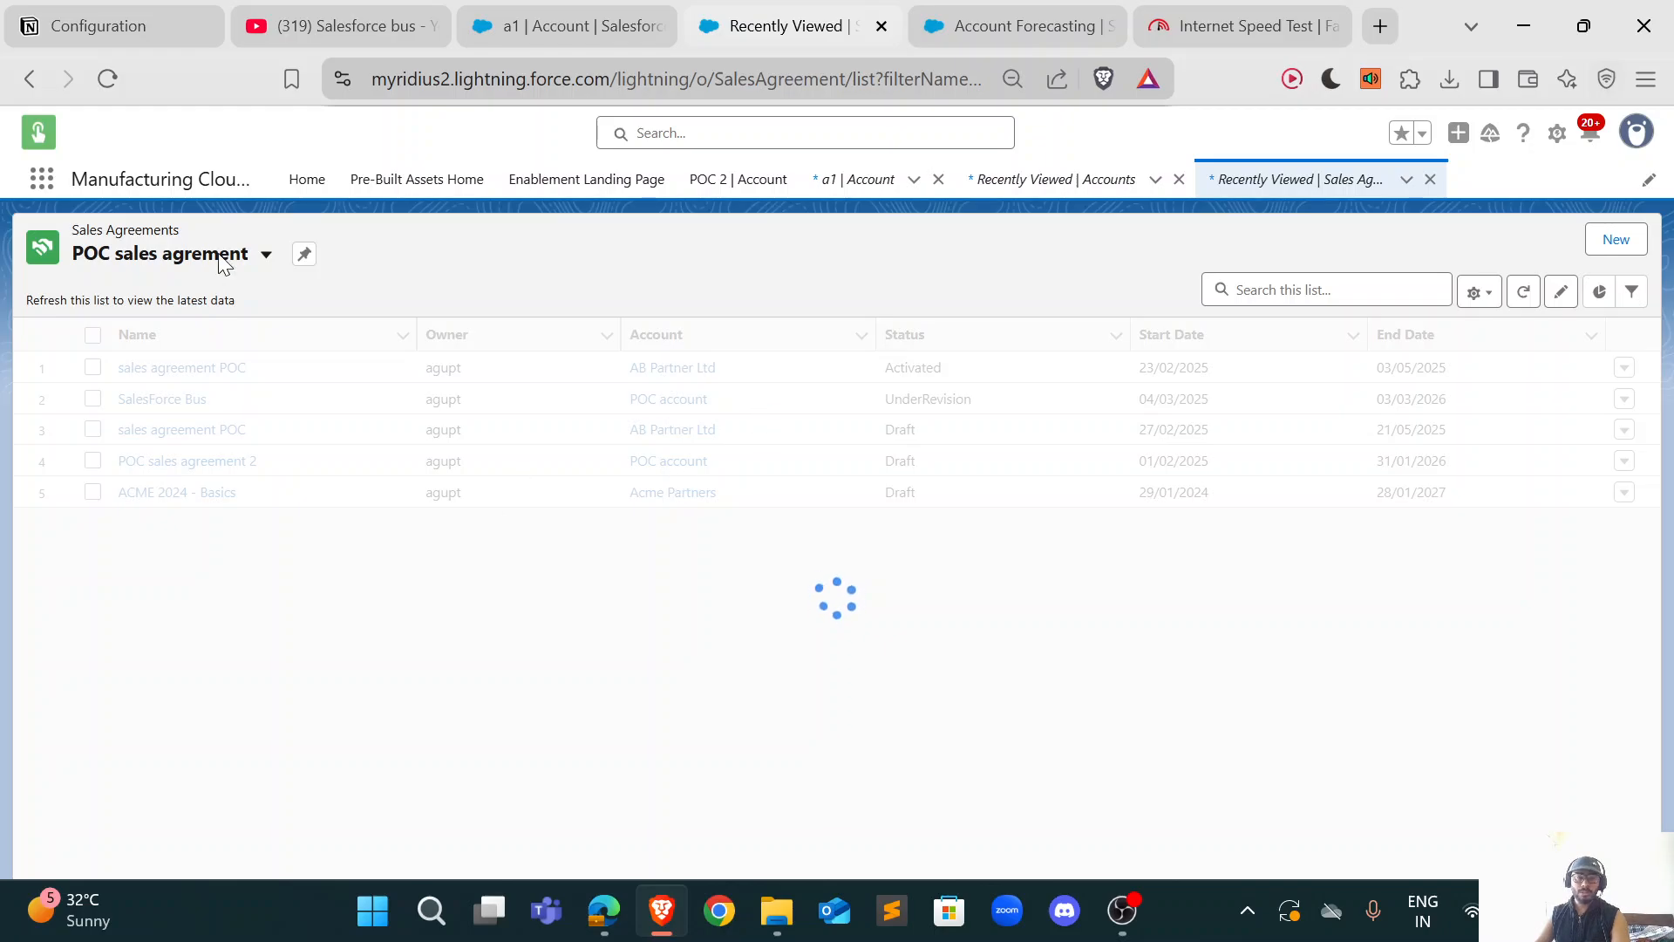
scroll(253, 521, down, 2)
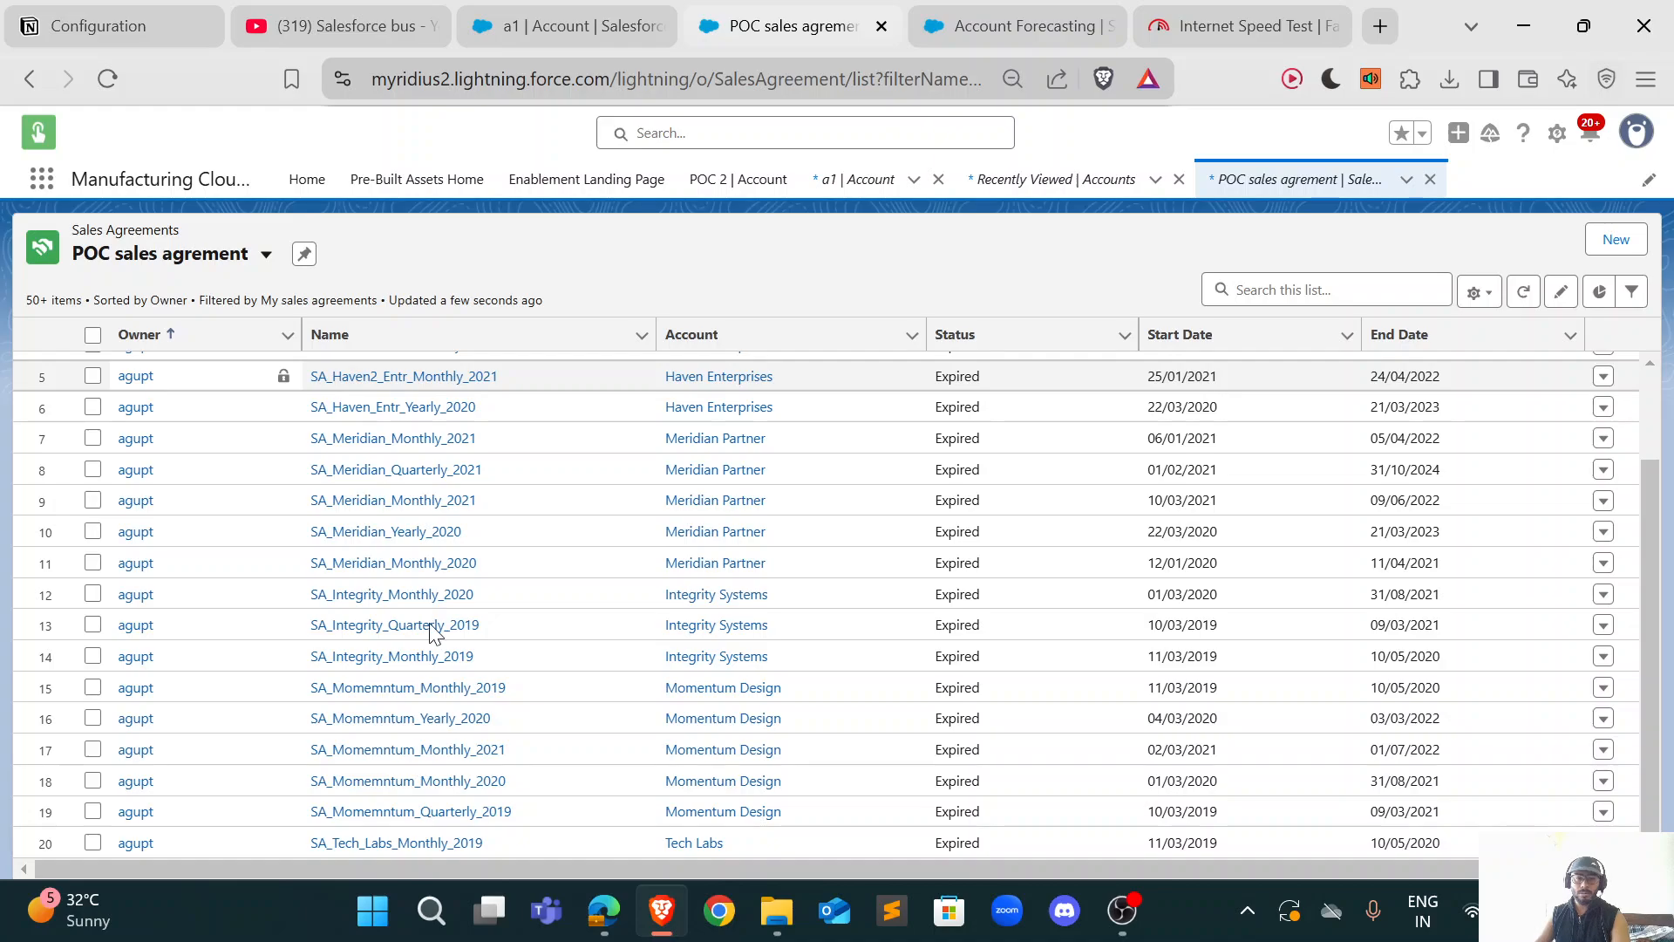
scroll(422, 630, up, 2)
scroll(422, 630, down, 2)
scroll(422, 630, up, 2)
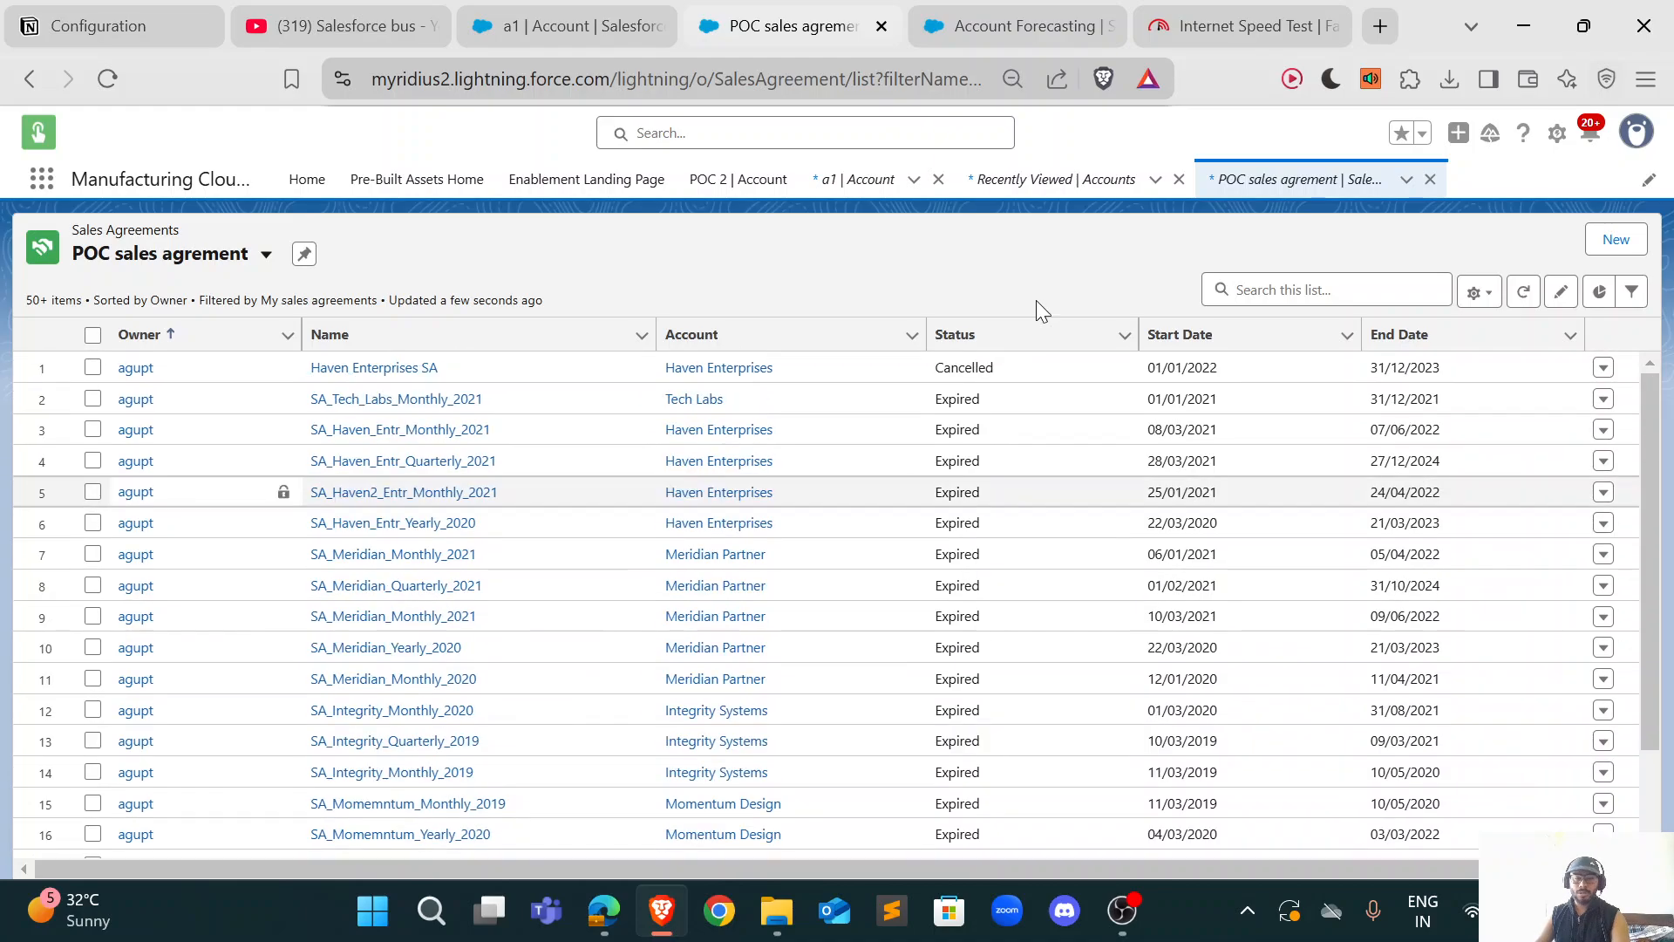
Step: Return to Account Forecasting setup and disable Opportunity Probability and Opportunity Product Schedules in the calculation settings
click(1046, 29)
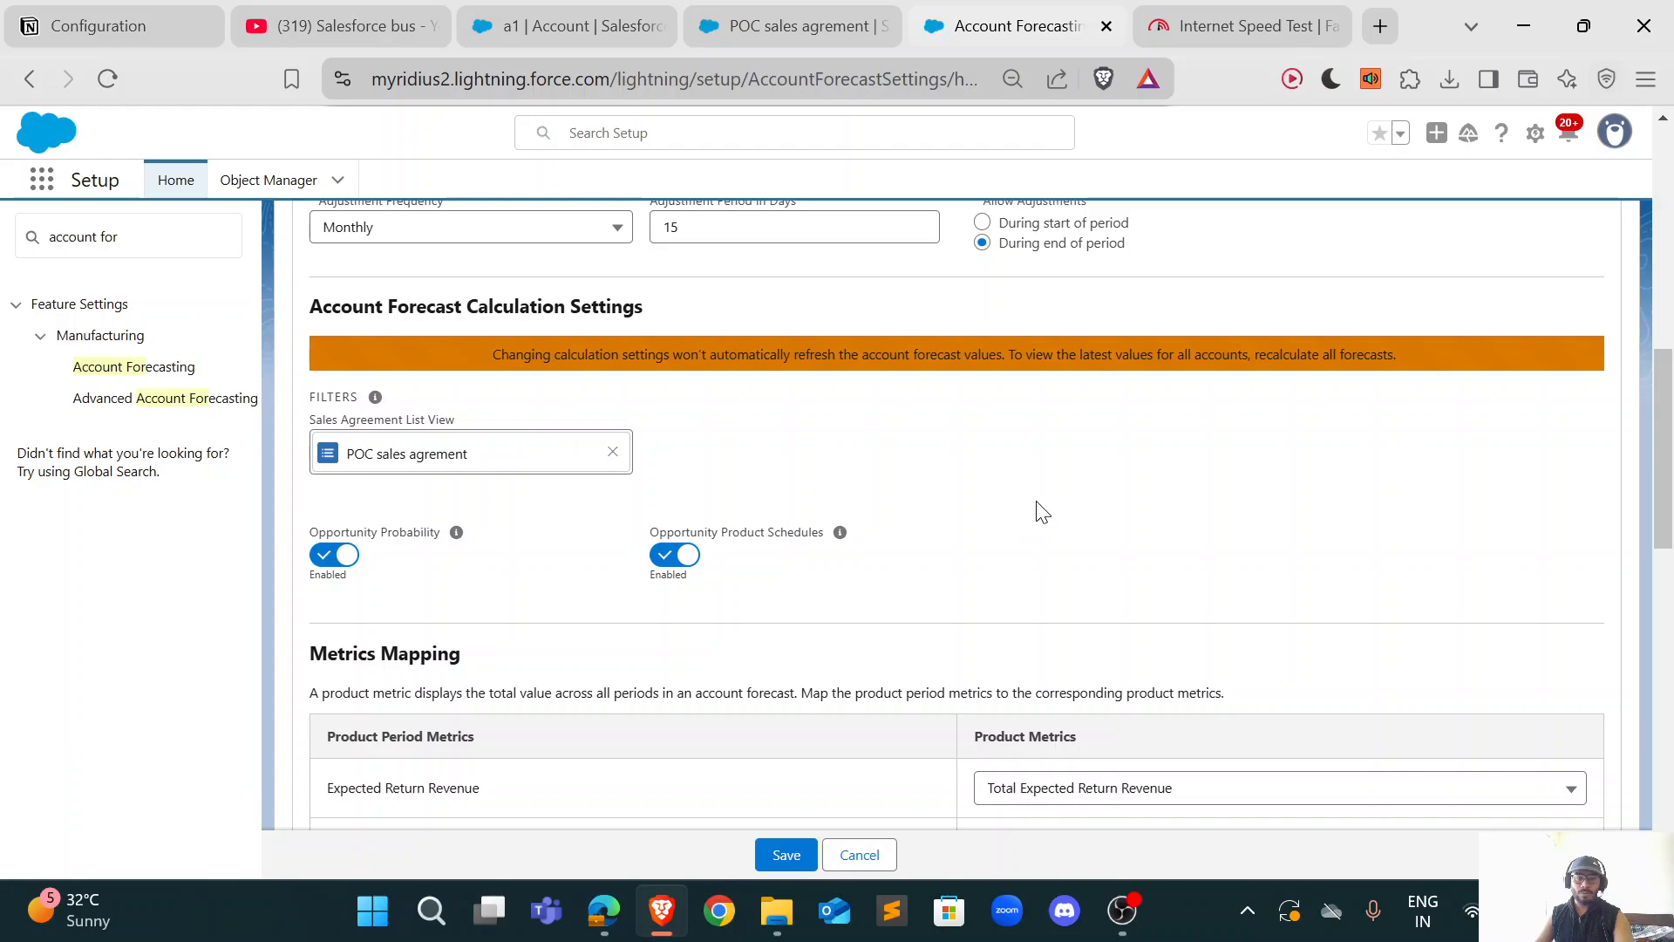
scroll(1042, 512, down, 1)
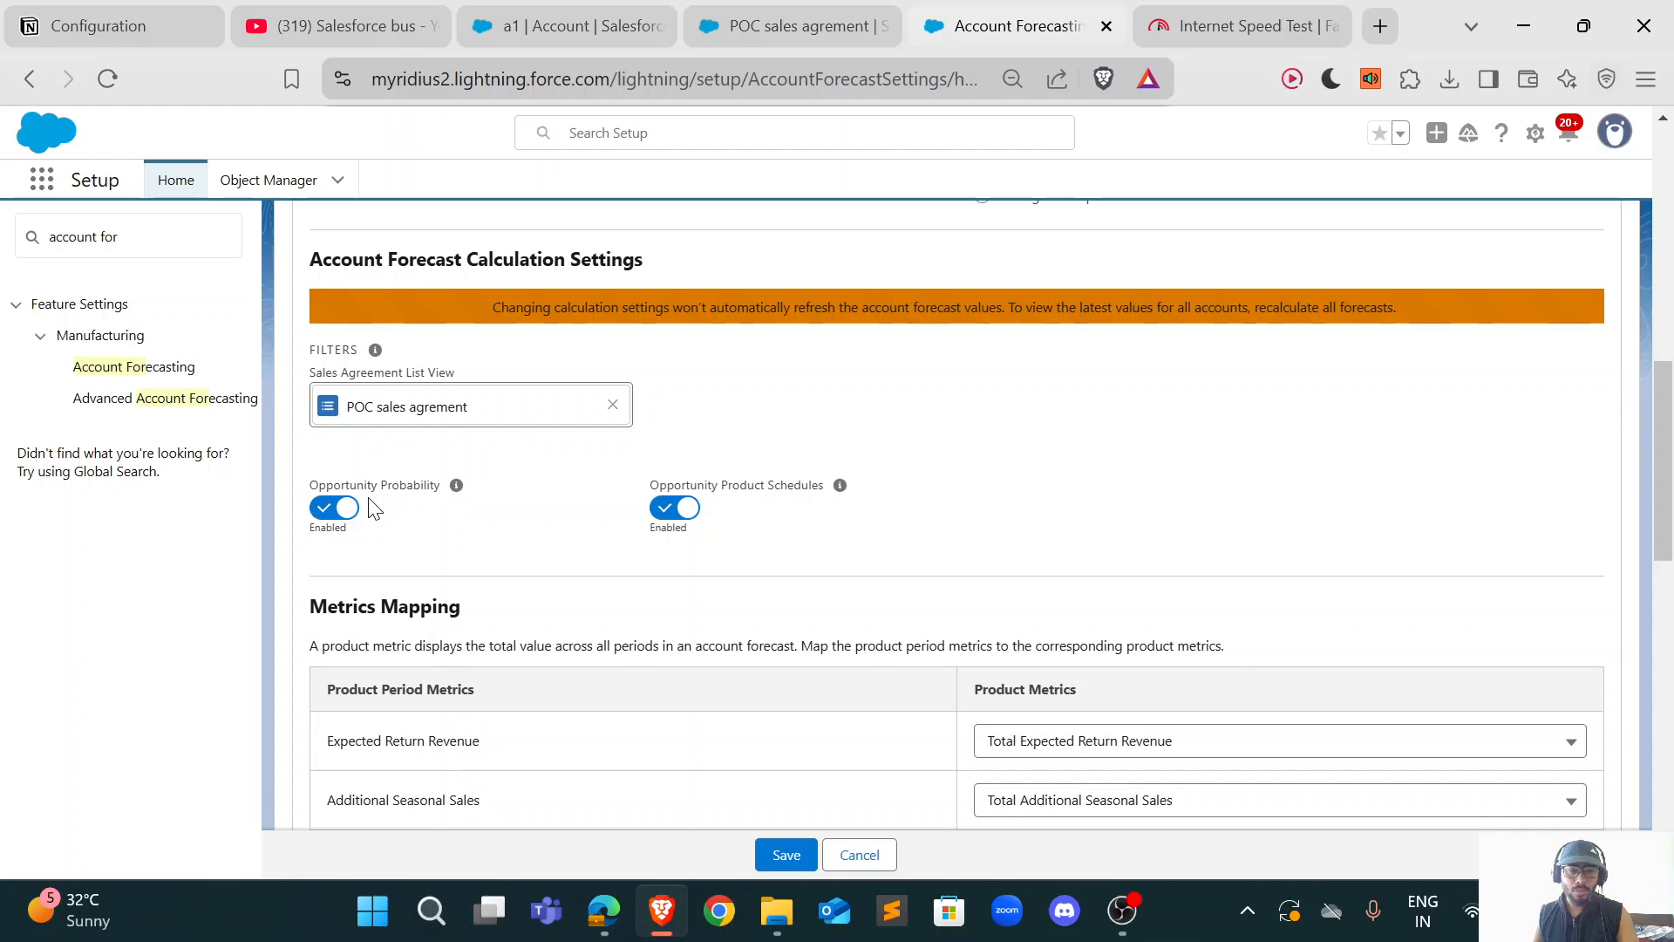
mouse_move(456, 499)
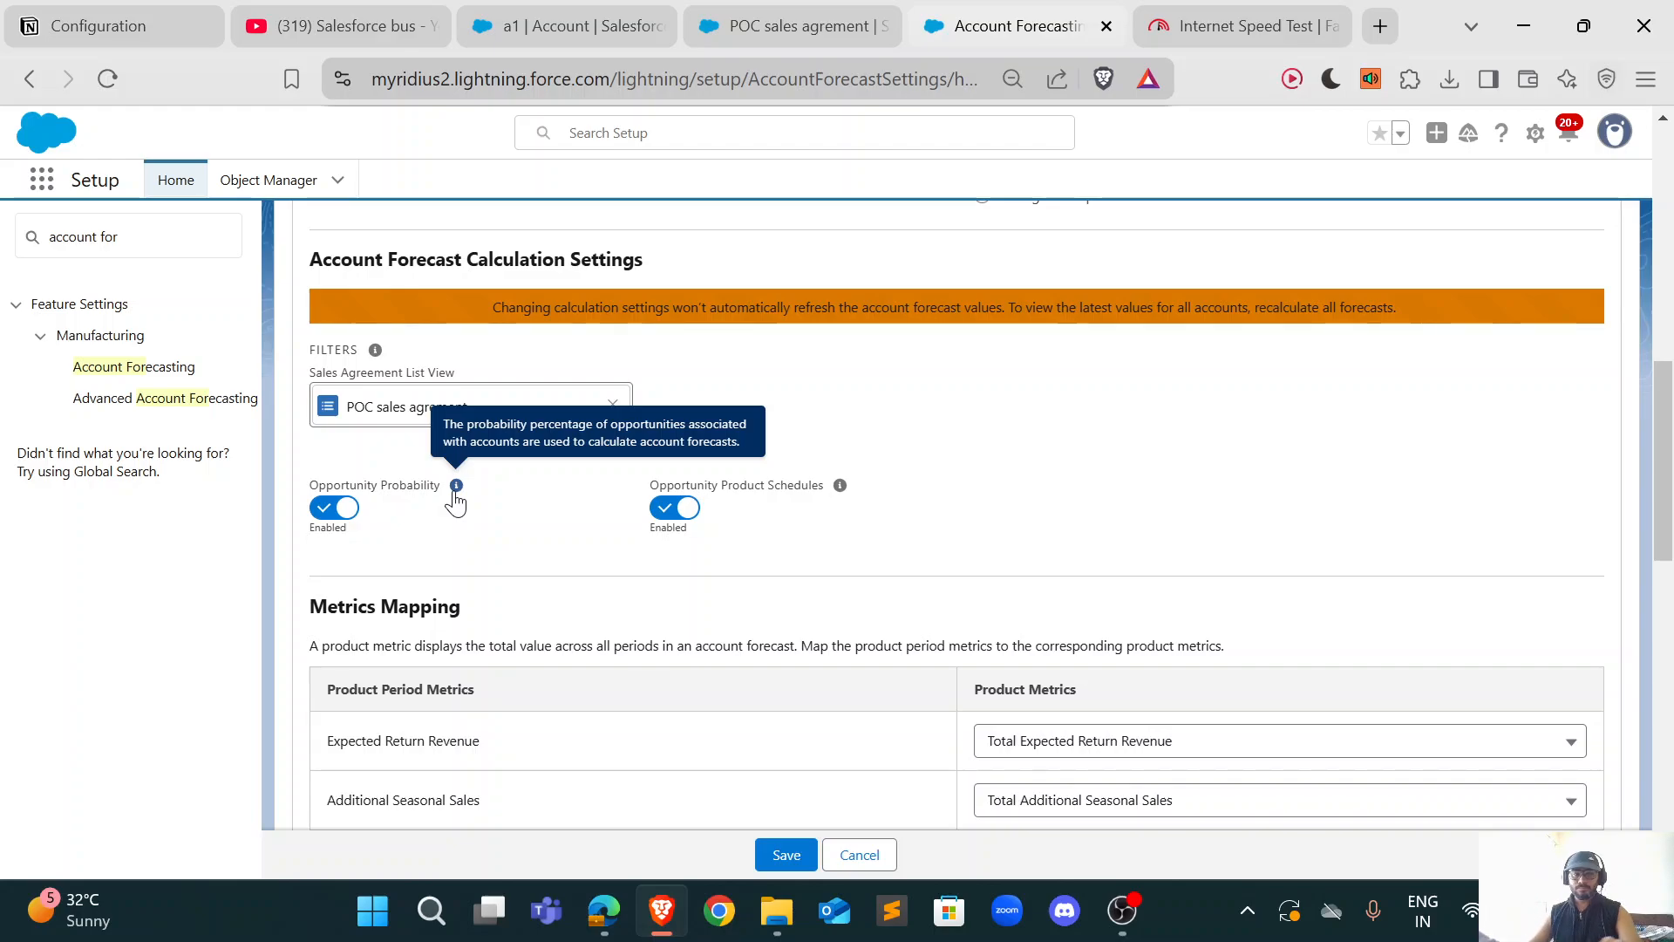
click(345, 512)
click(678, 513)
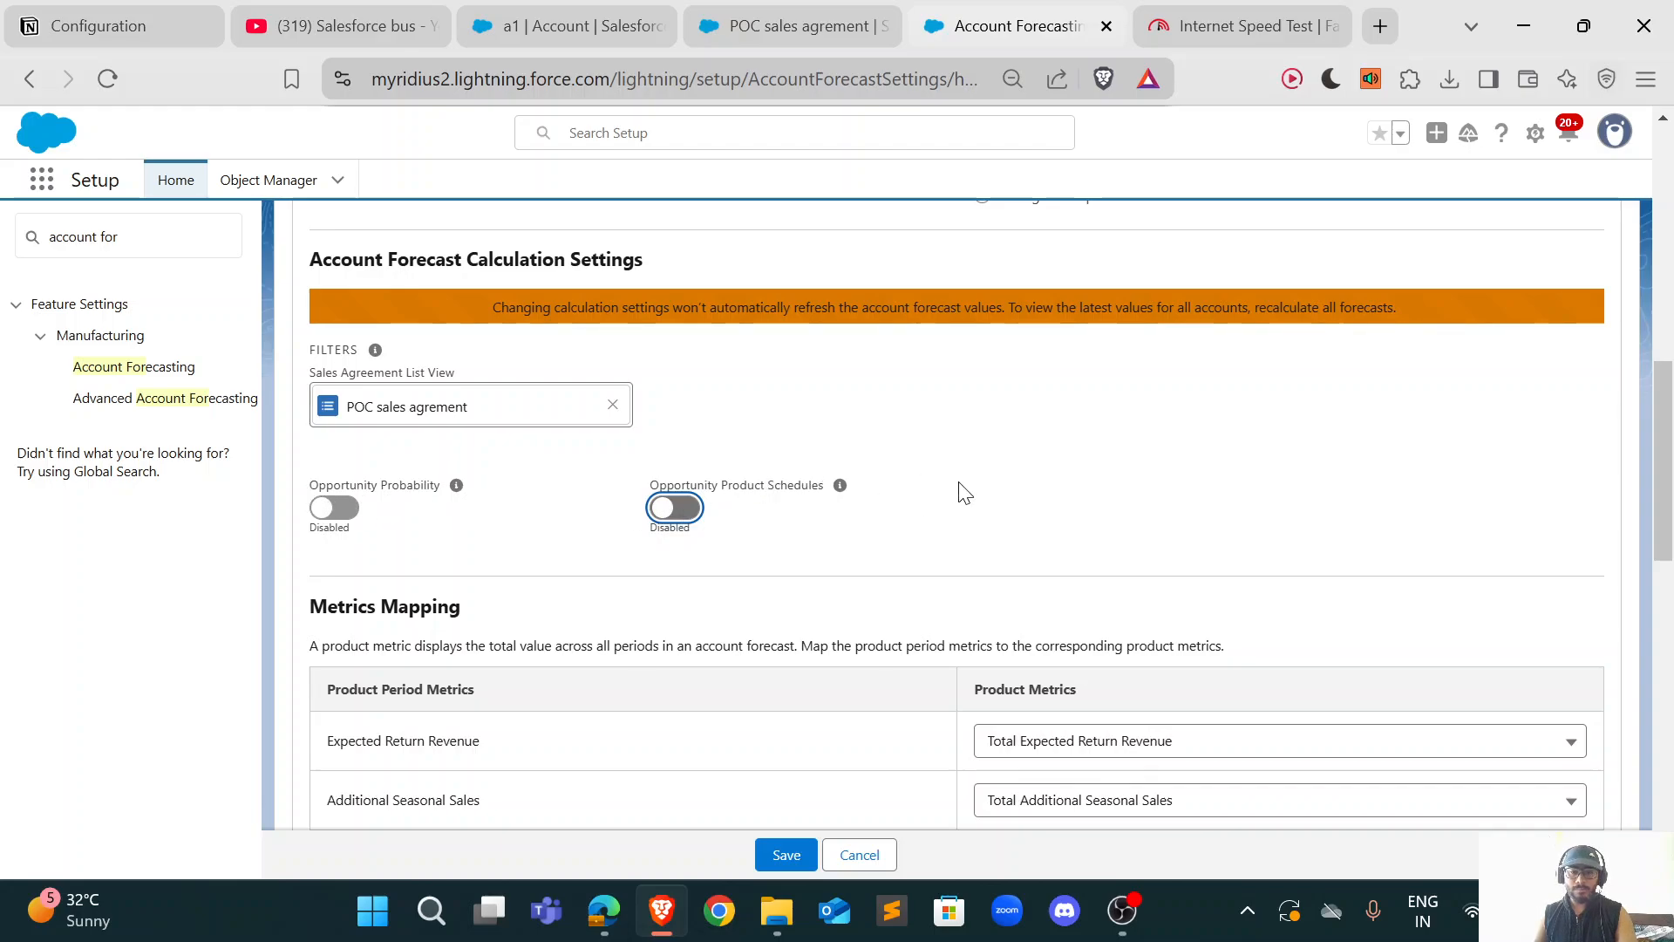
Step: Examine how product period metrics are mapped to product metrics under Metrics Mapping
scroll(955, 486, down, 1)
scroll(815, 467, down, 3)
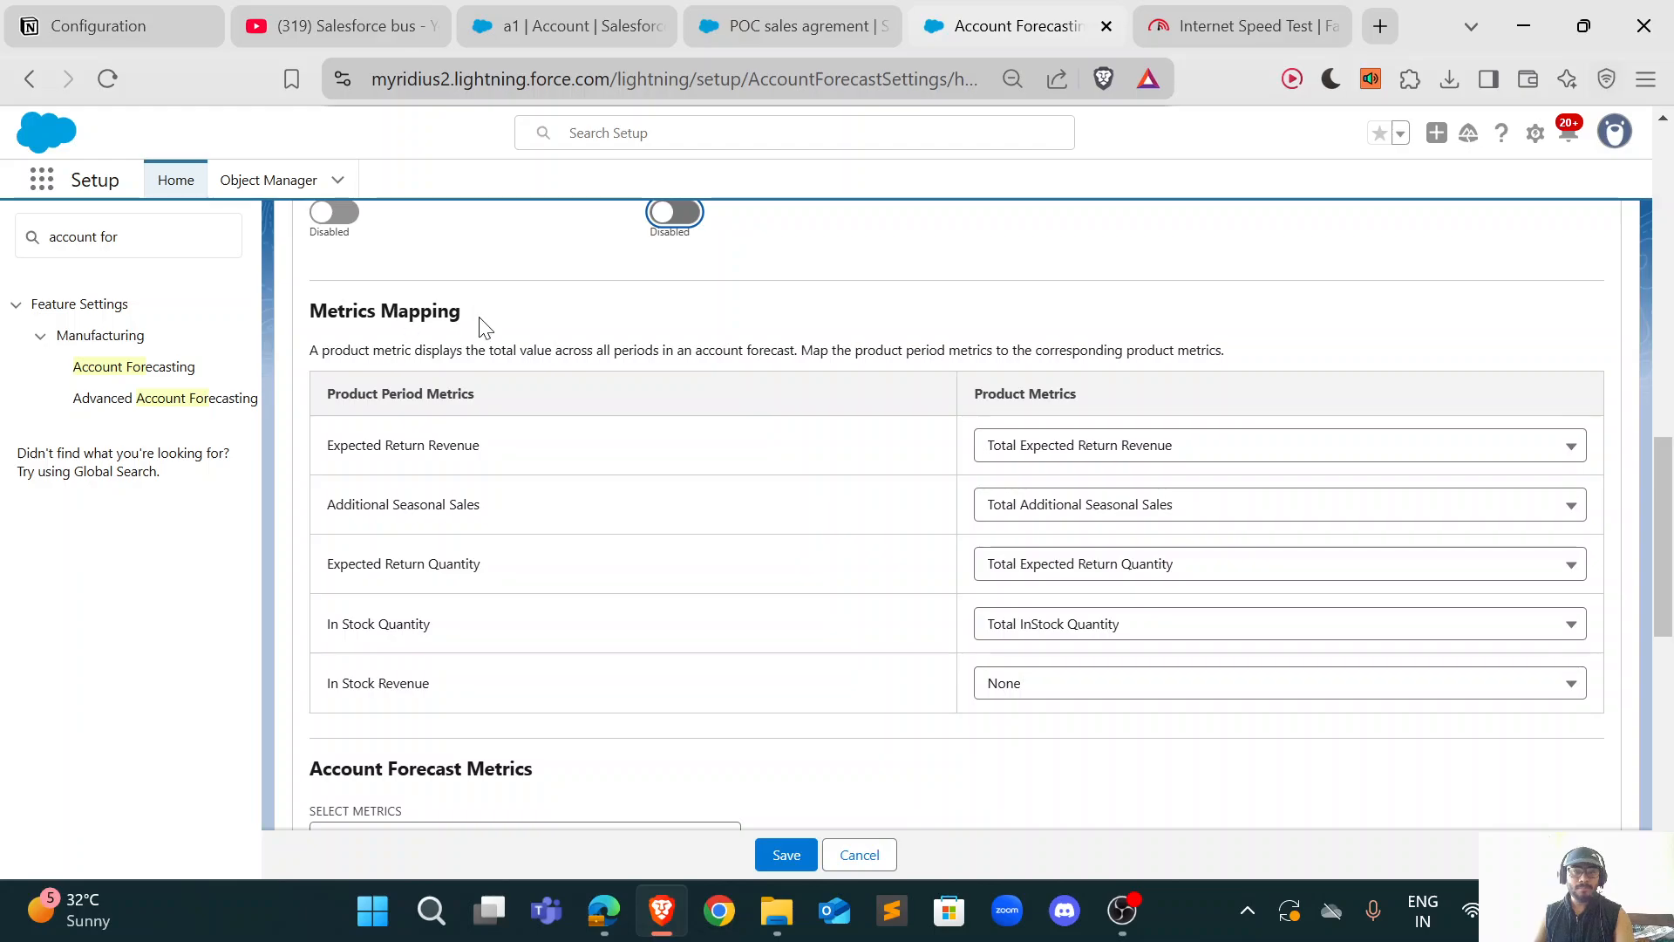
scroll(483, 365, down, 1)
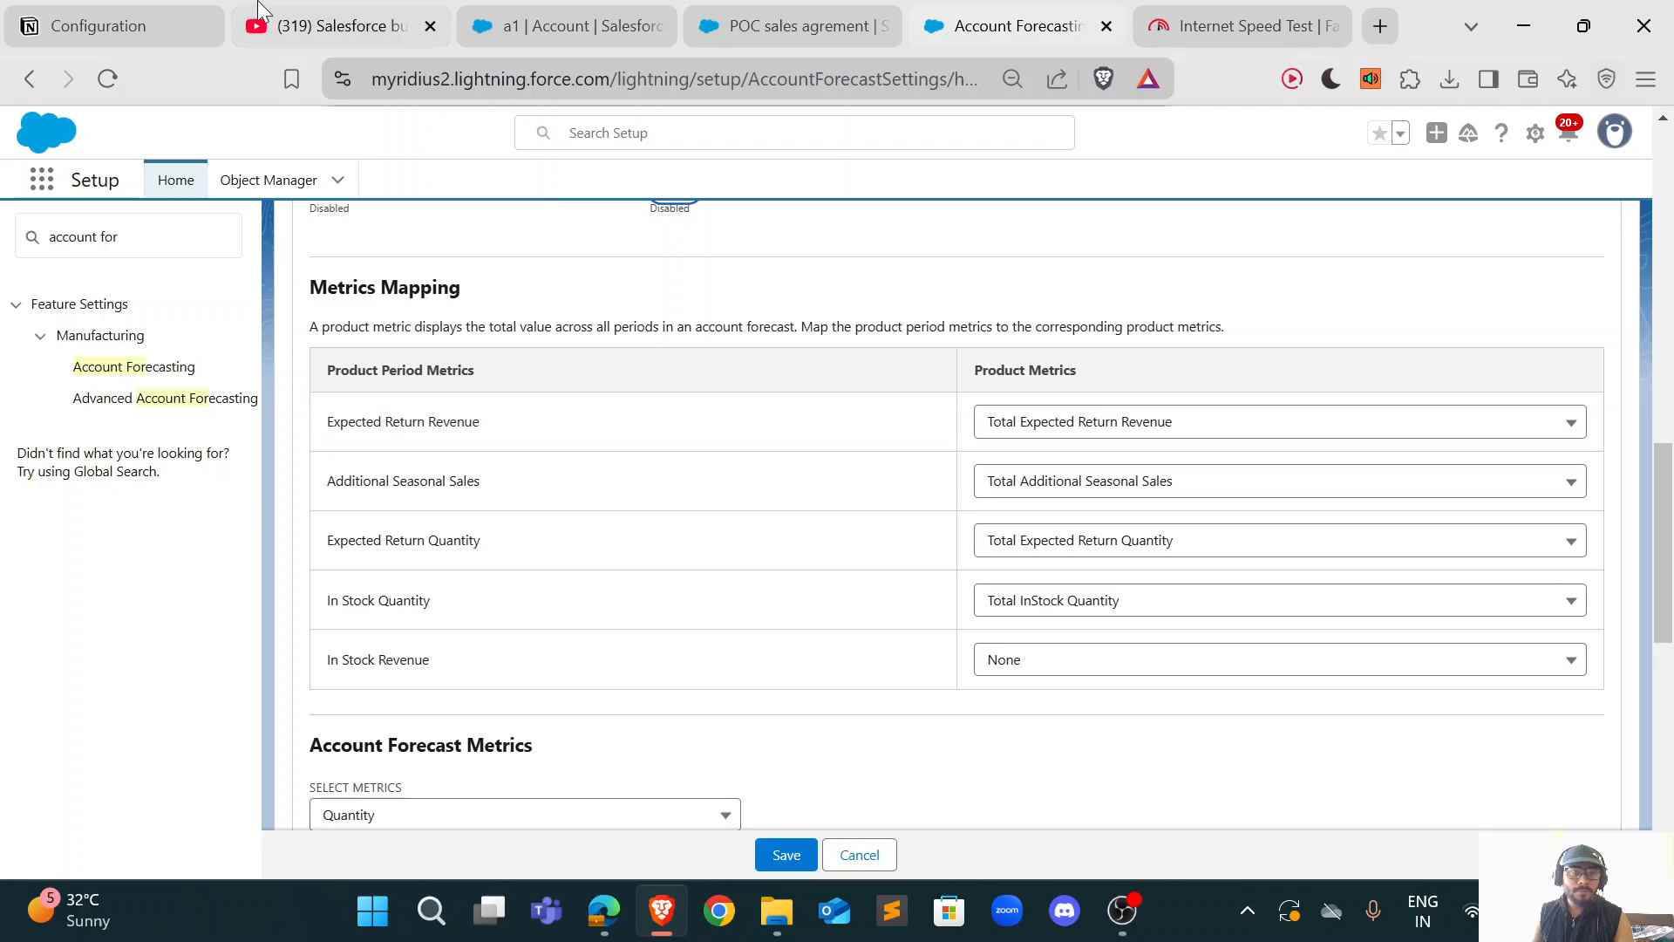
Step: Switch to the Notion Configuration notes and review the explanations of forecast frequency, start period, display duration and forecast limits
click(130, 25)
scroll(867, 410, down, 3)
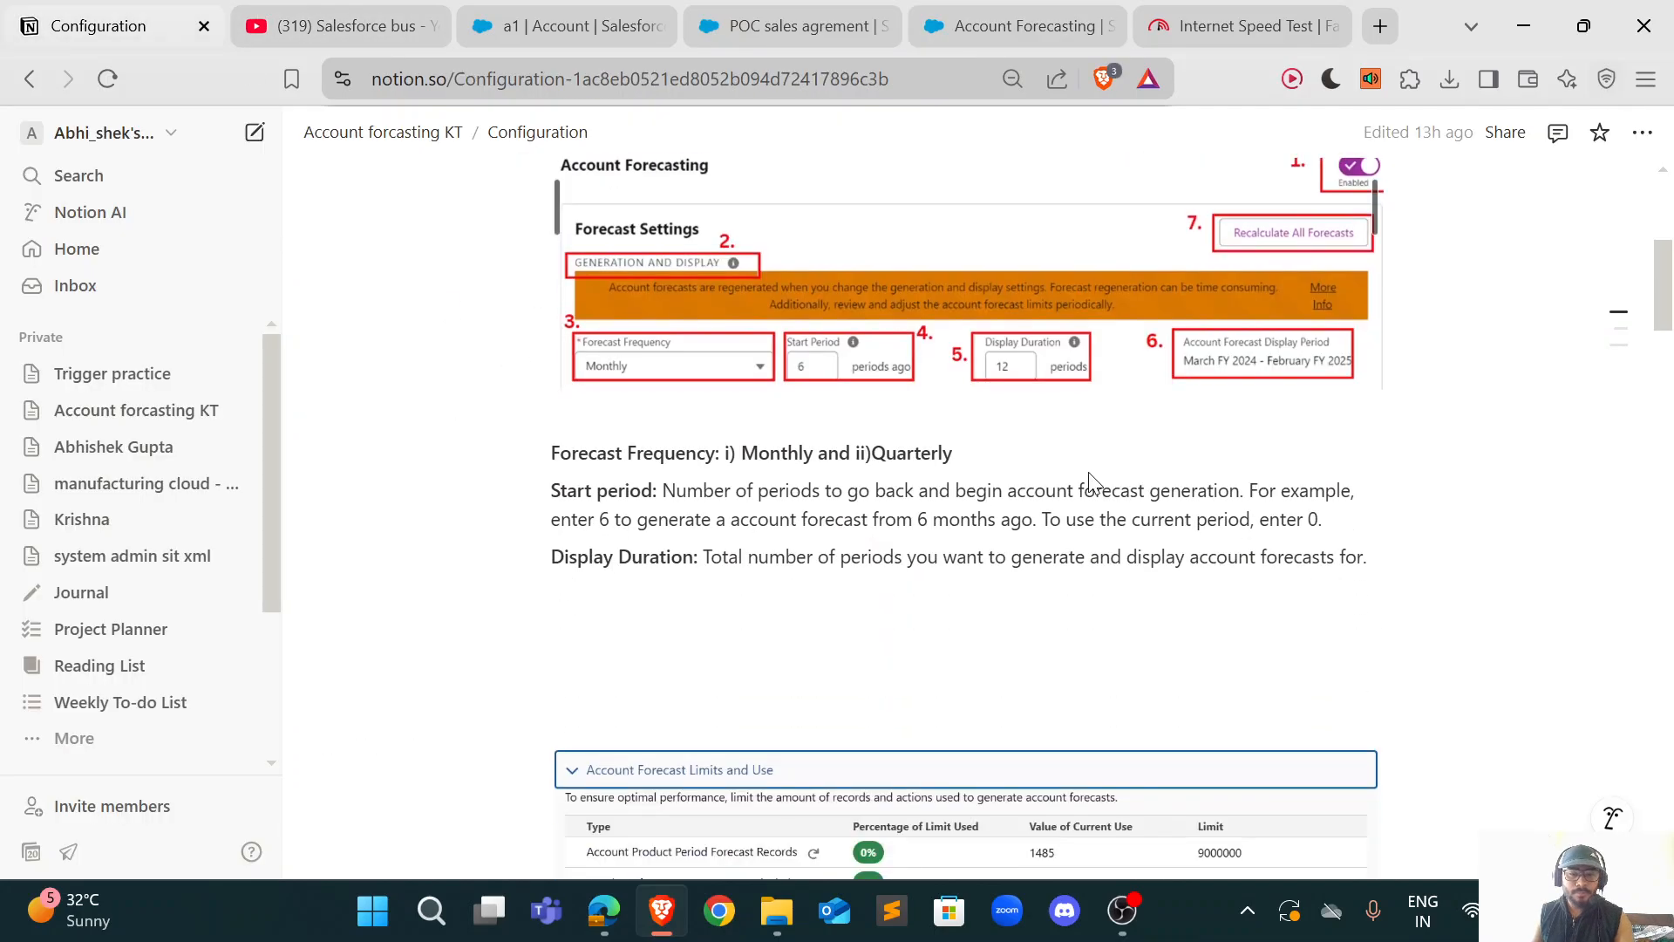
scroll(1089, 479, up, 3)
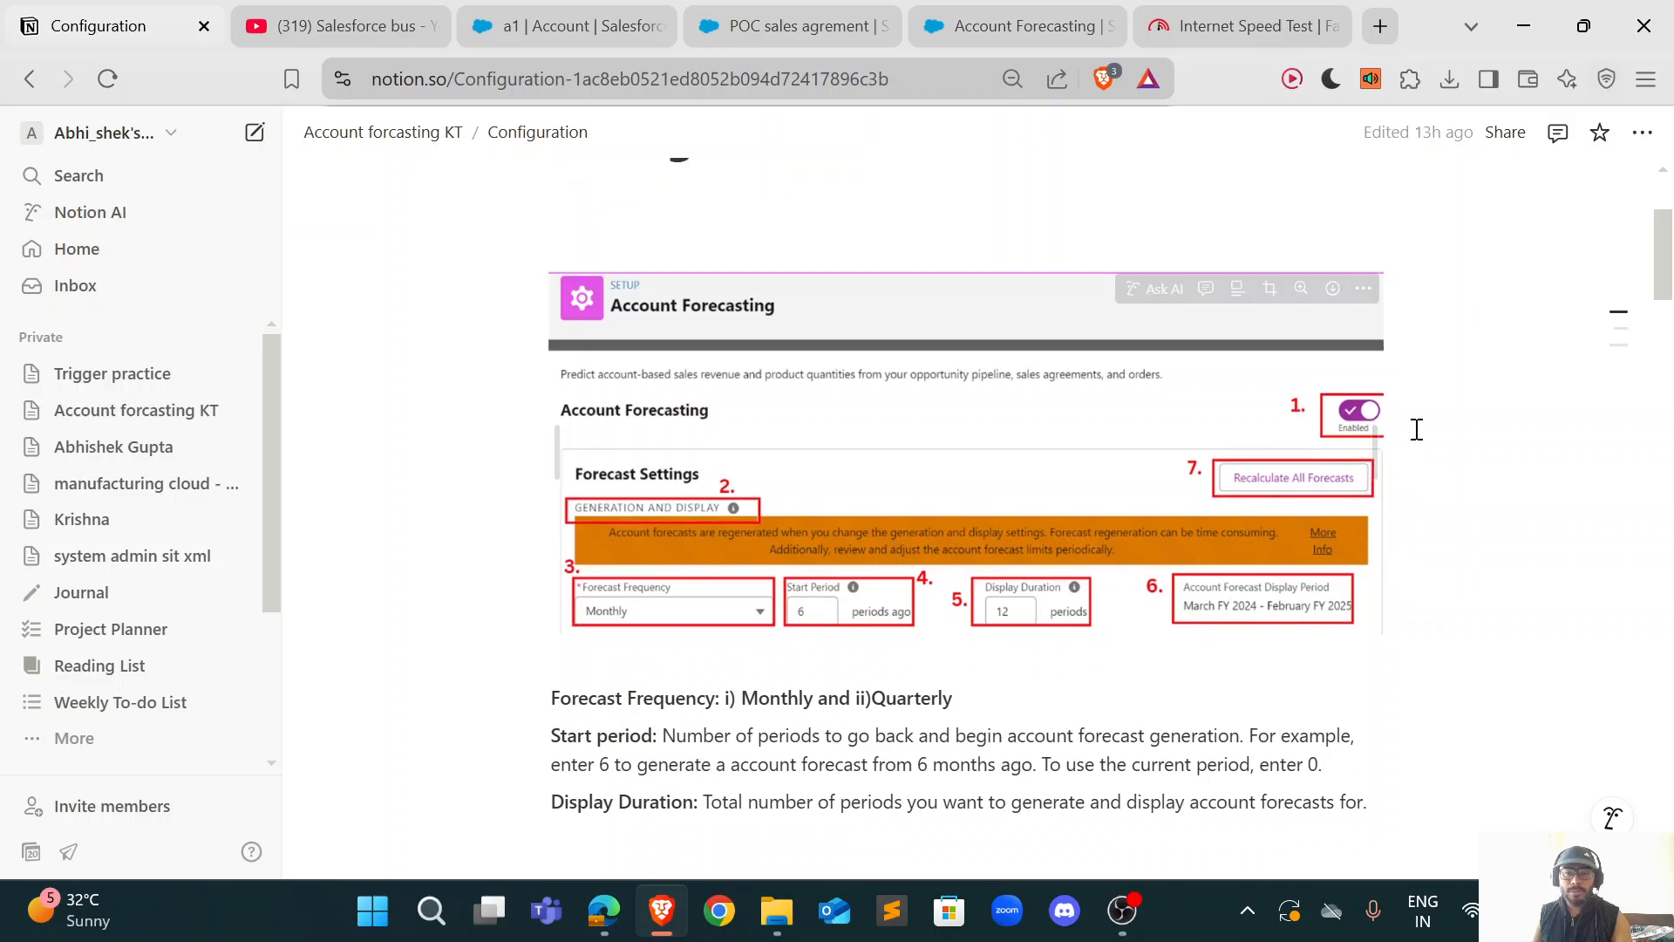
scroll(1128, 385, down, 2)
scroll(1069, 541, down, 1)
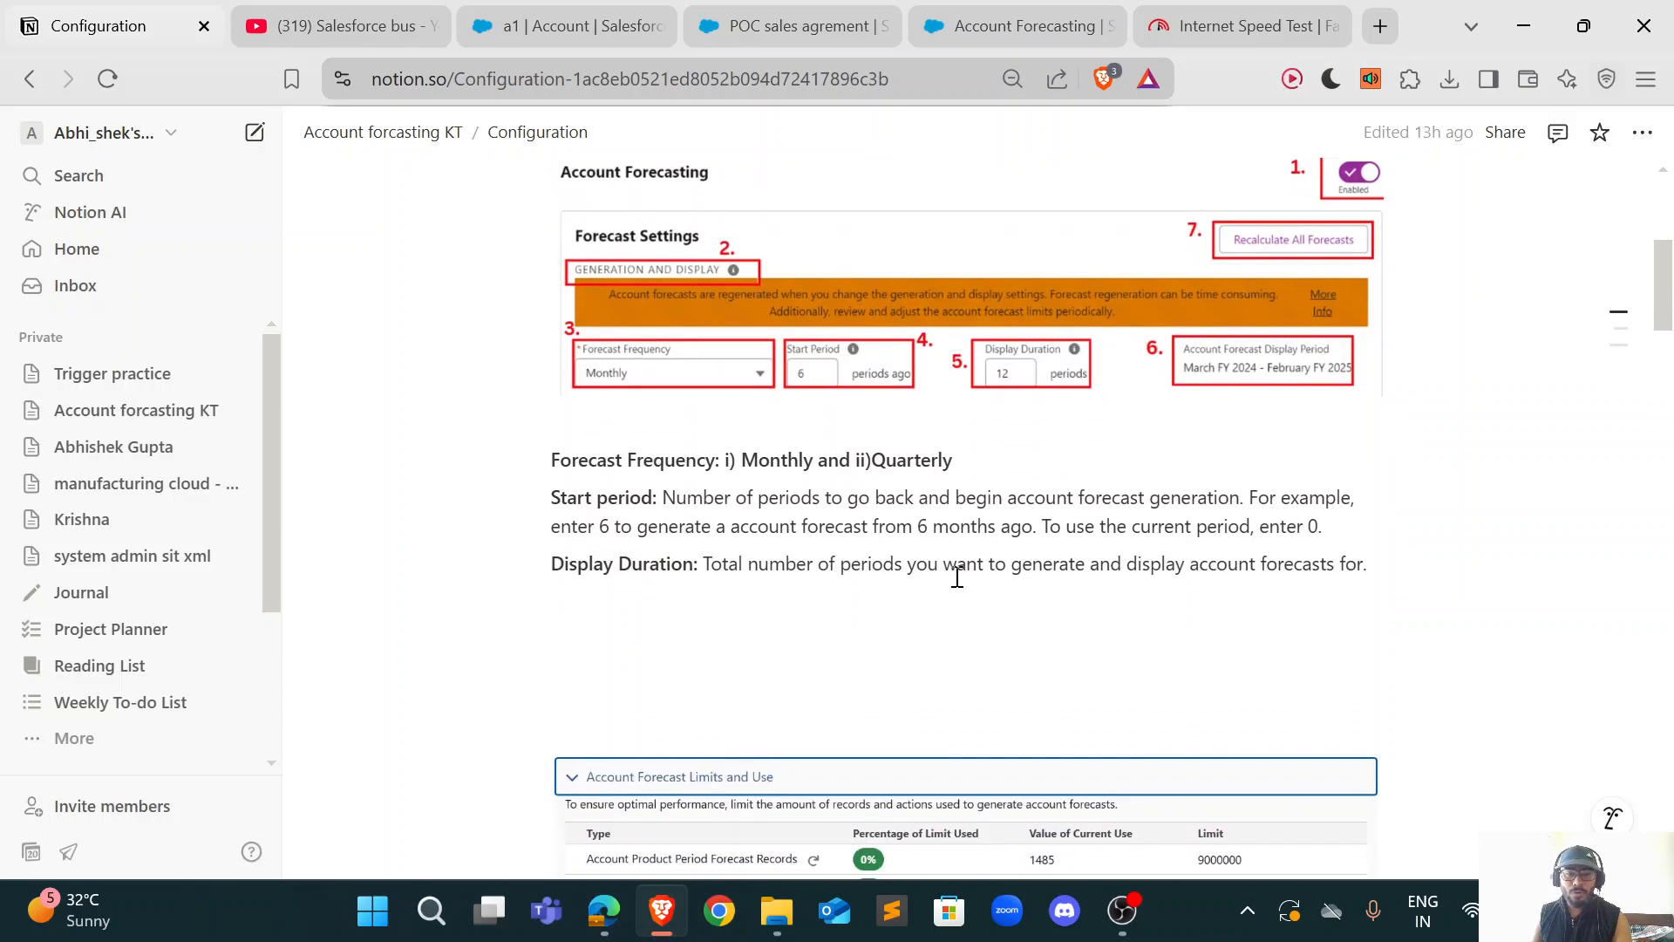
scroll(1170, 331, down, 1)
scroll(1112, 530, down, 7)
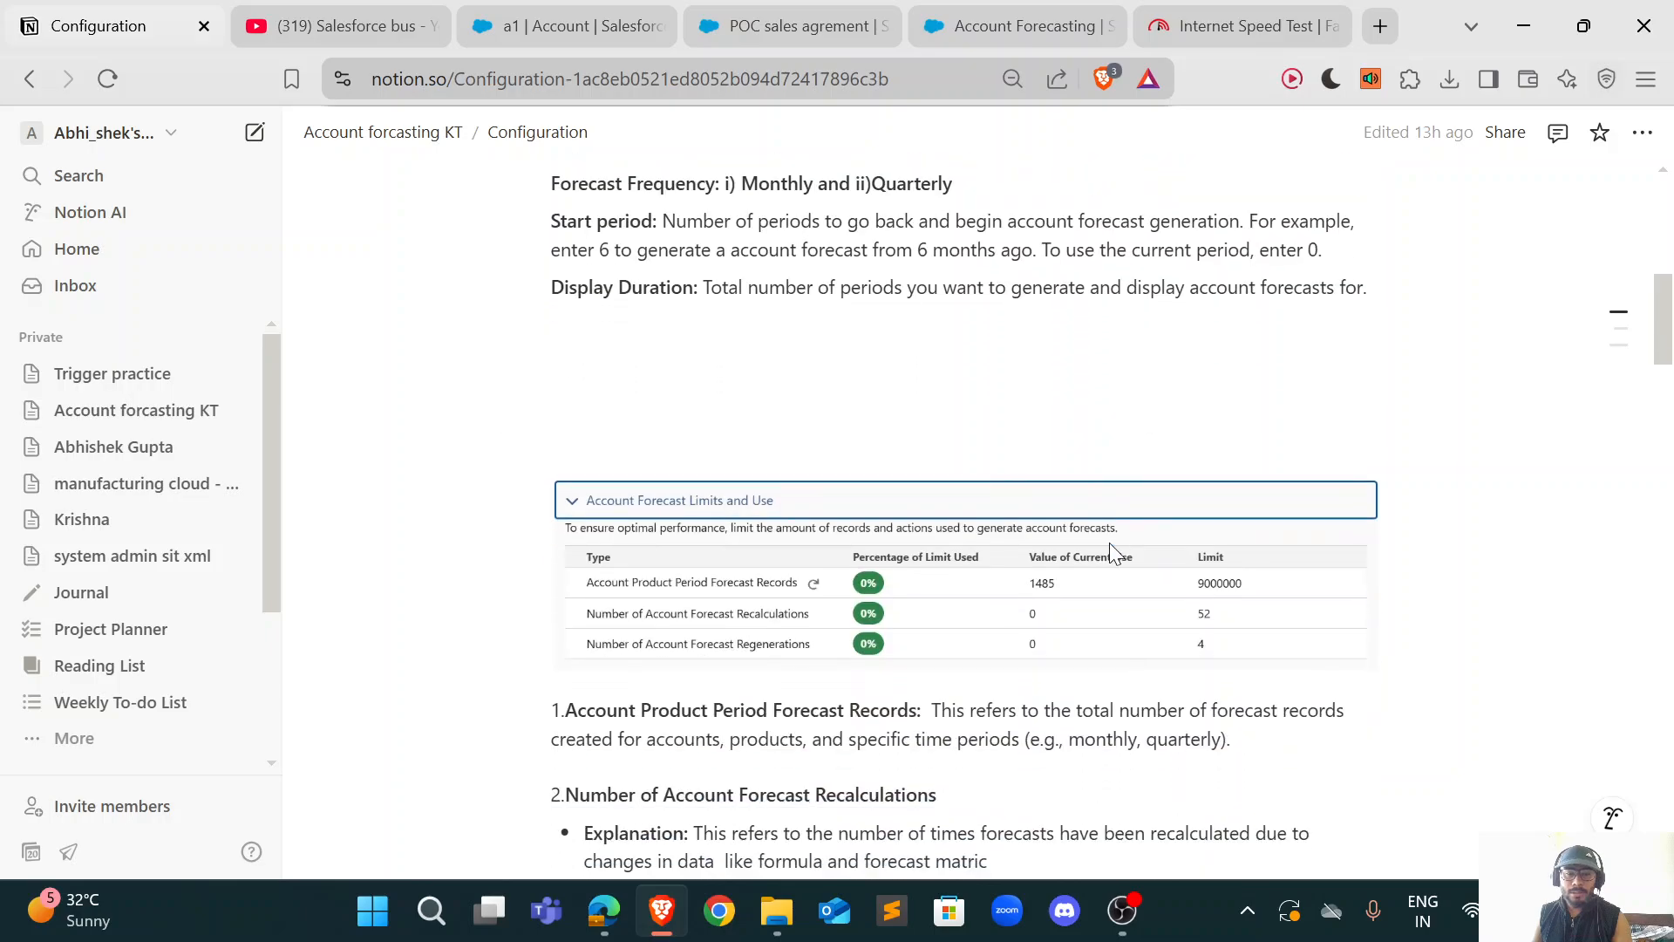
scroll(1023, 515, up, 8)
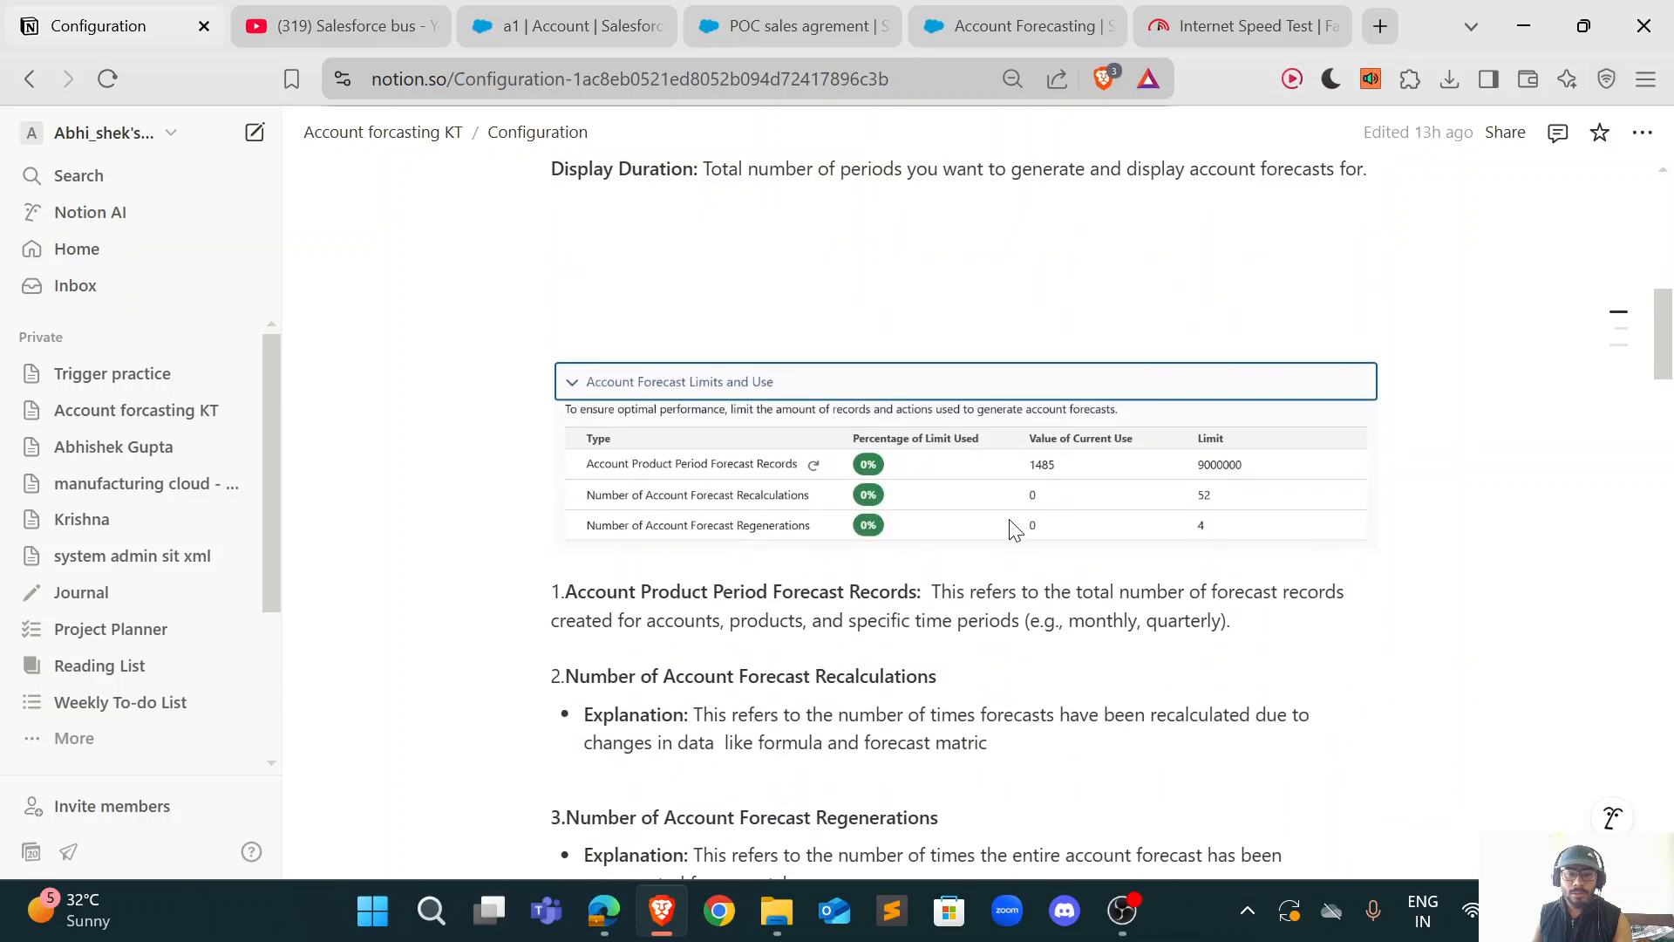
scroll(983, 396, down, 2)
scroll(983, 397, down, 1)
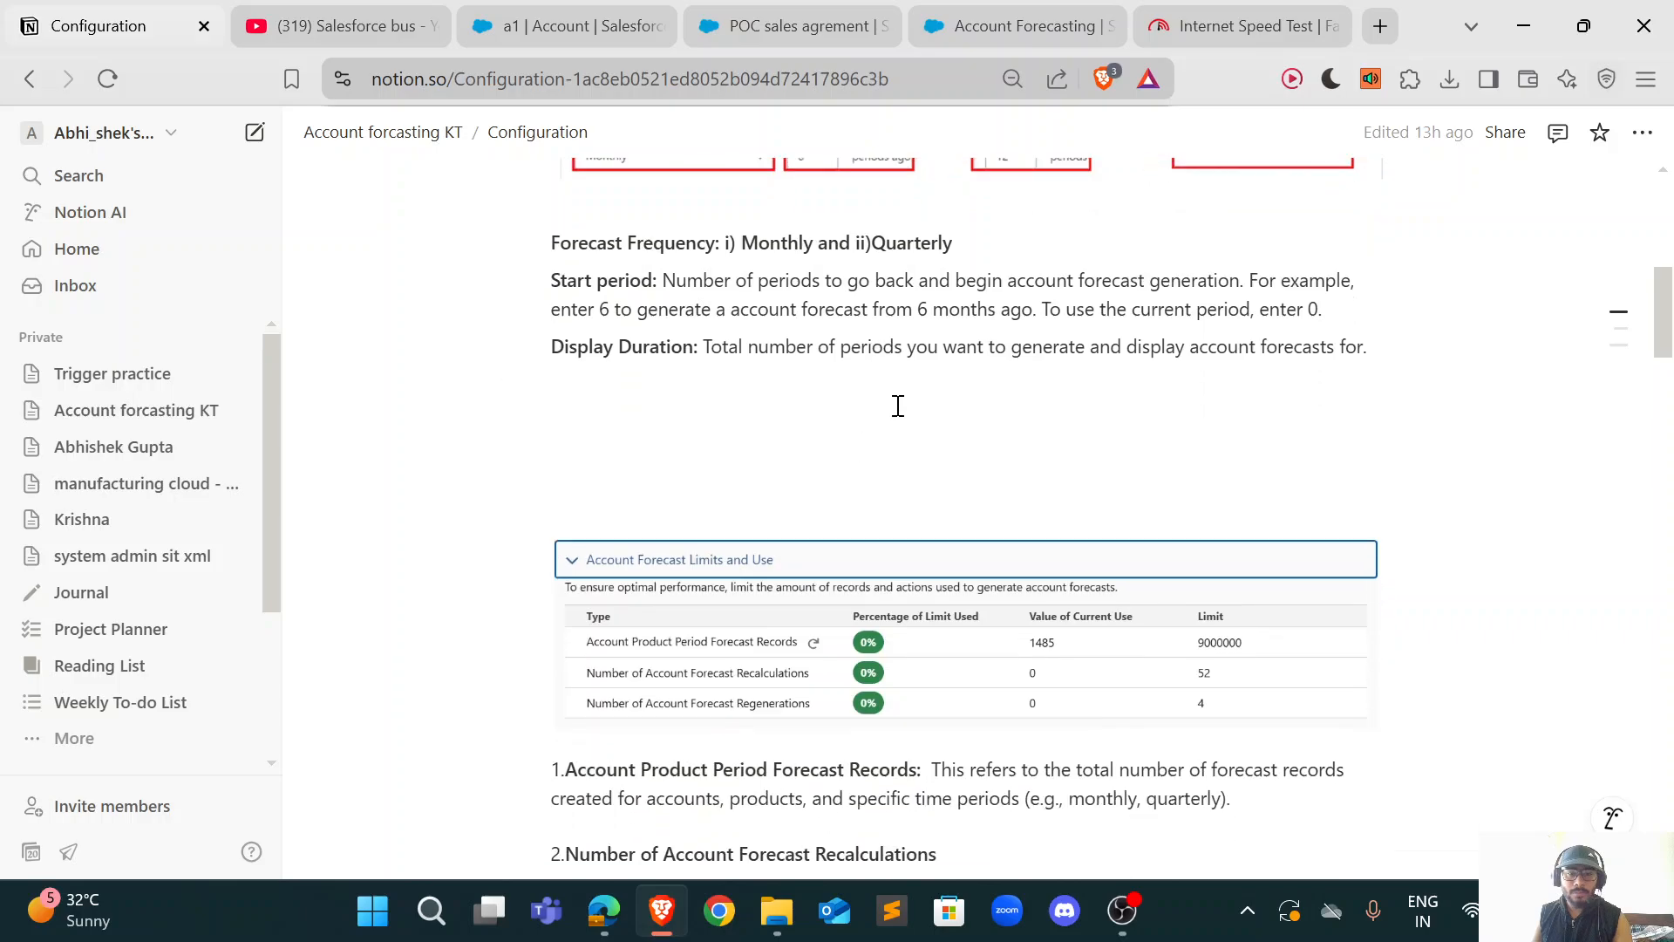
drag(914, 283, 671, 285)
click(1144, 410)
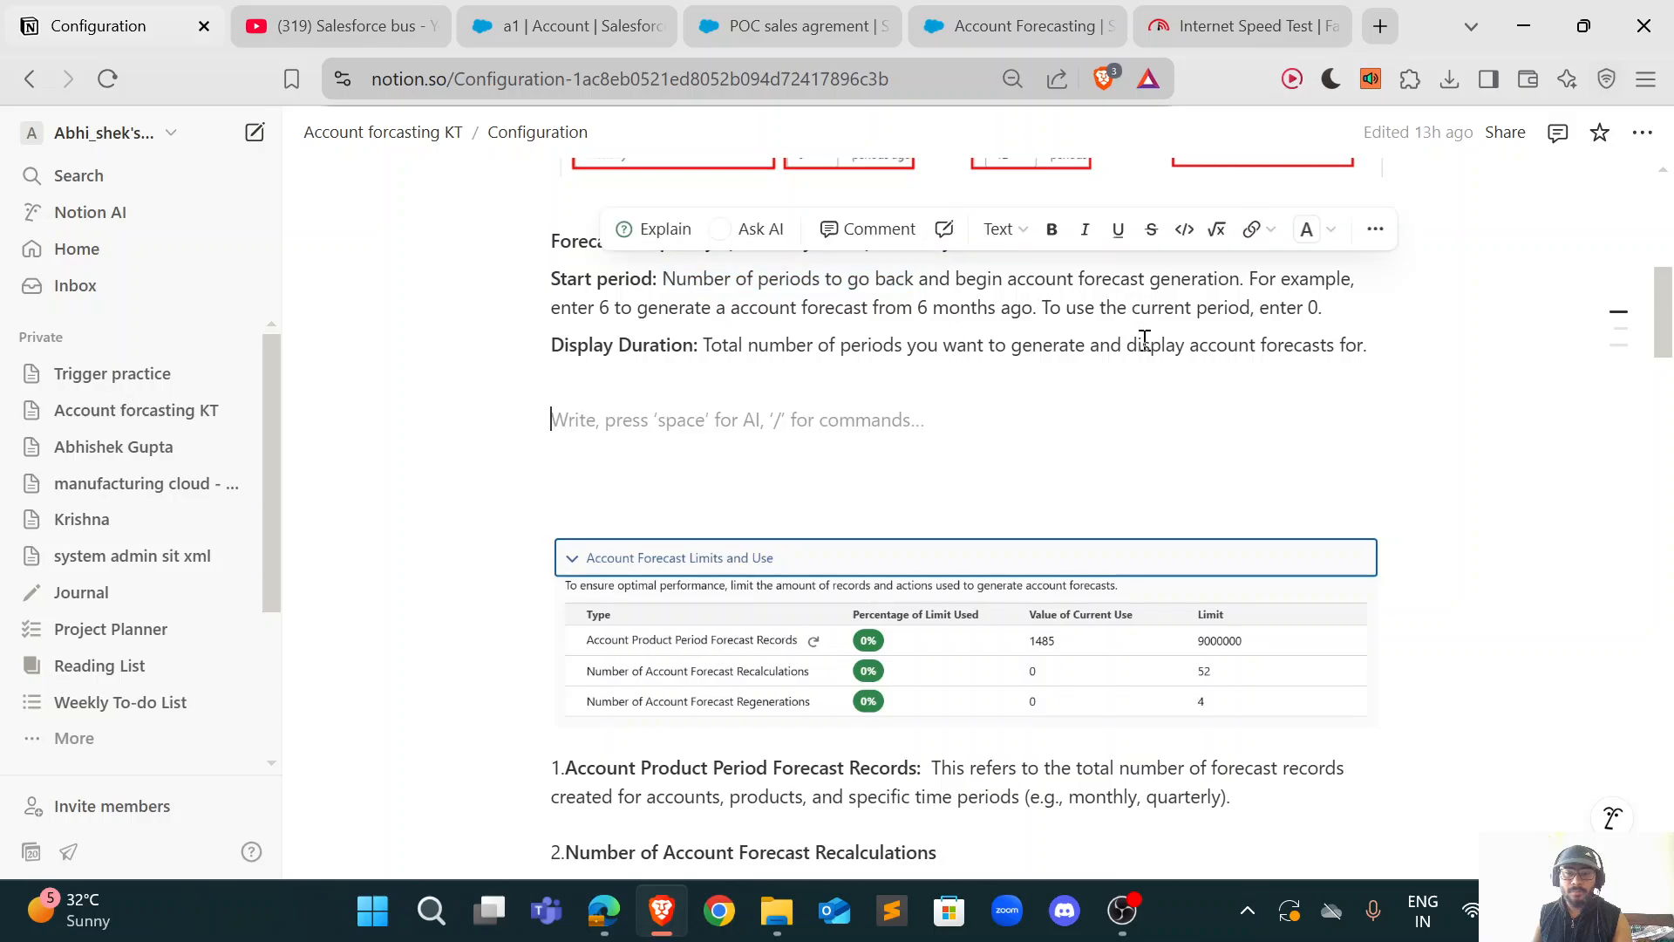
scroll(1144, 342, up, 3)
scroll(1081, 443, down, 1)
scroll(1081, 438, down, 1)
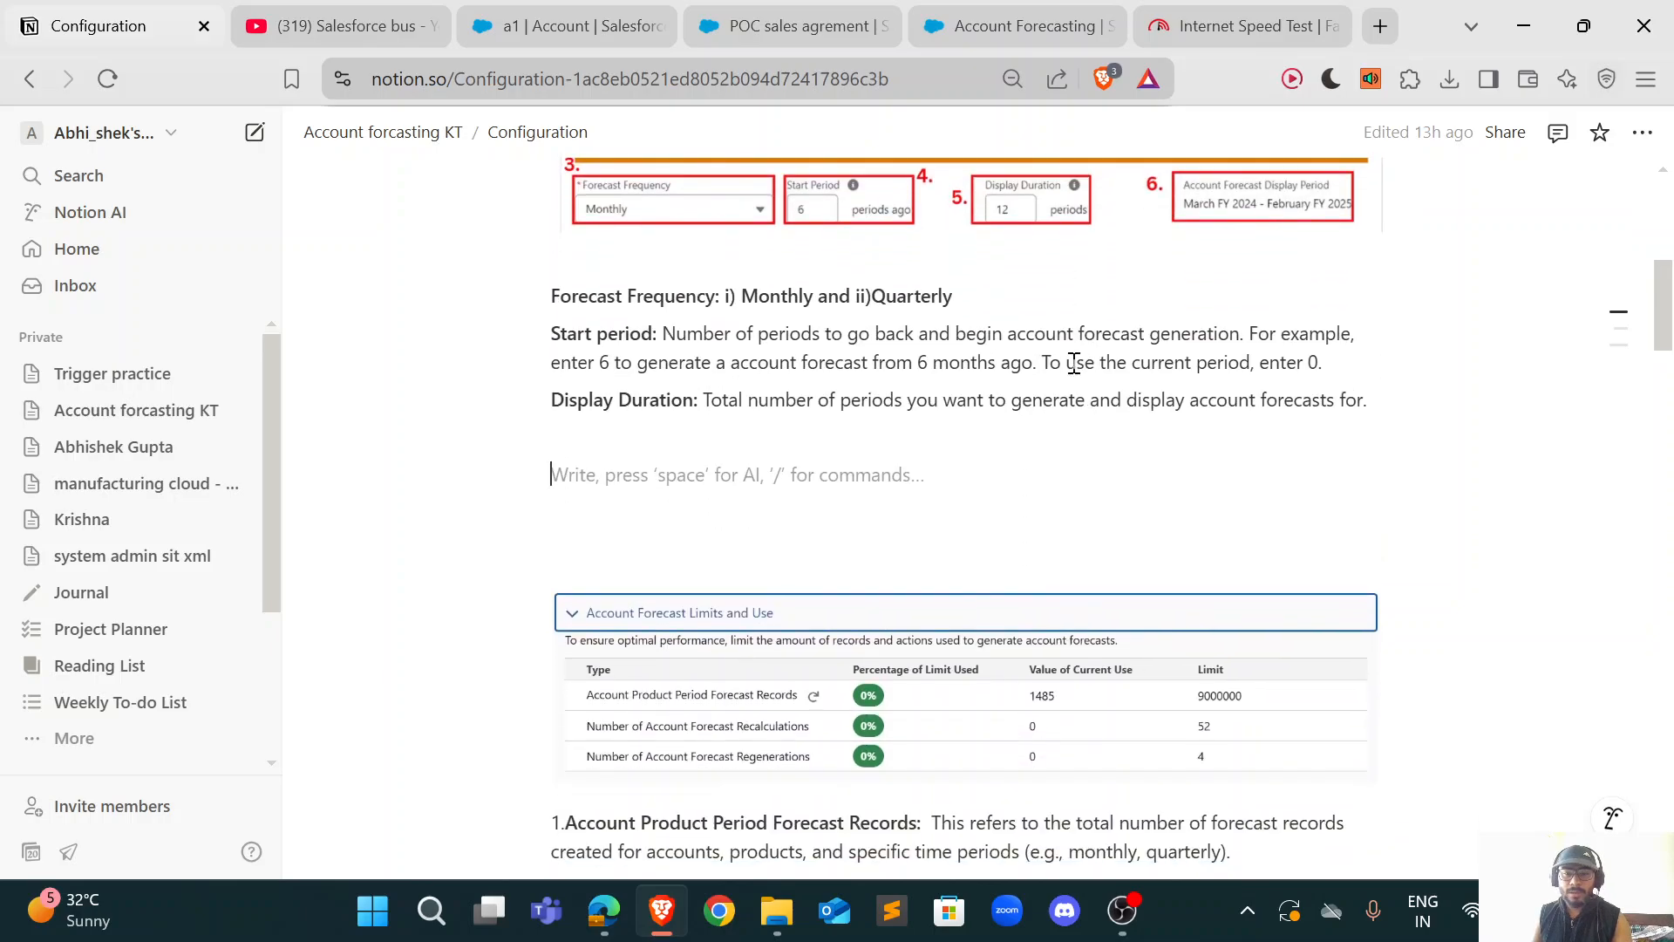
Step: Review the notes comparing regenerations with recalculations and the section on the adjustment period
scroll(843, 531, down, 3)
scroll(968, 392, down, 2)
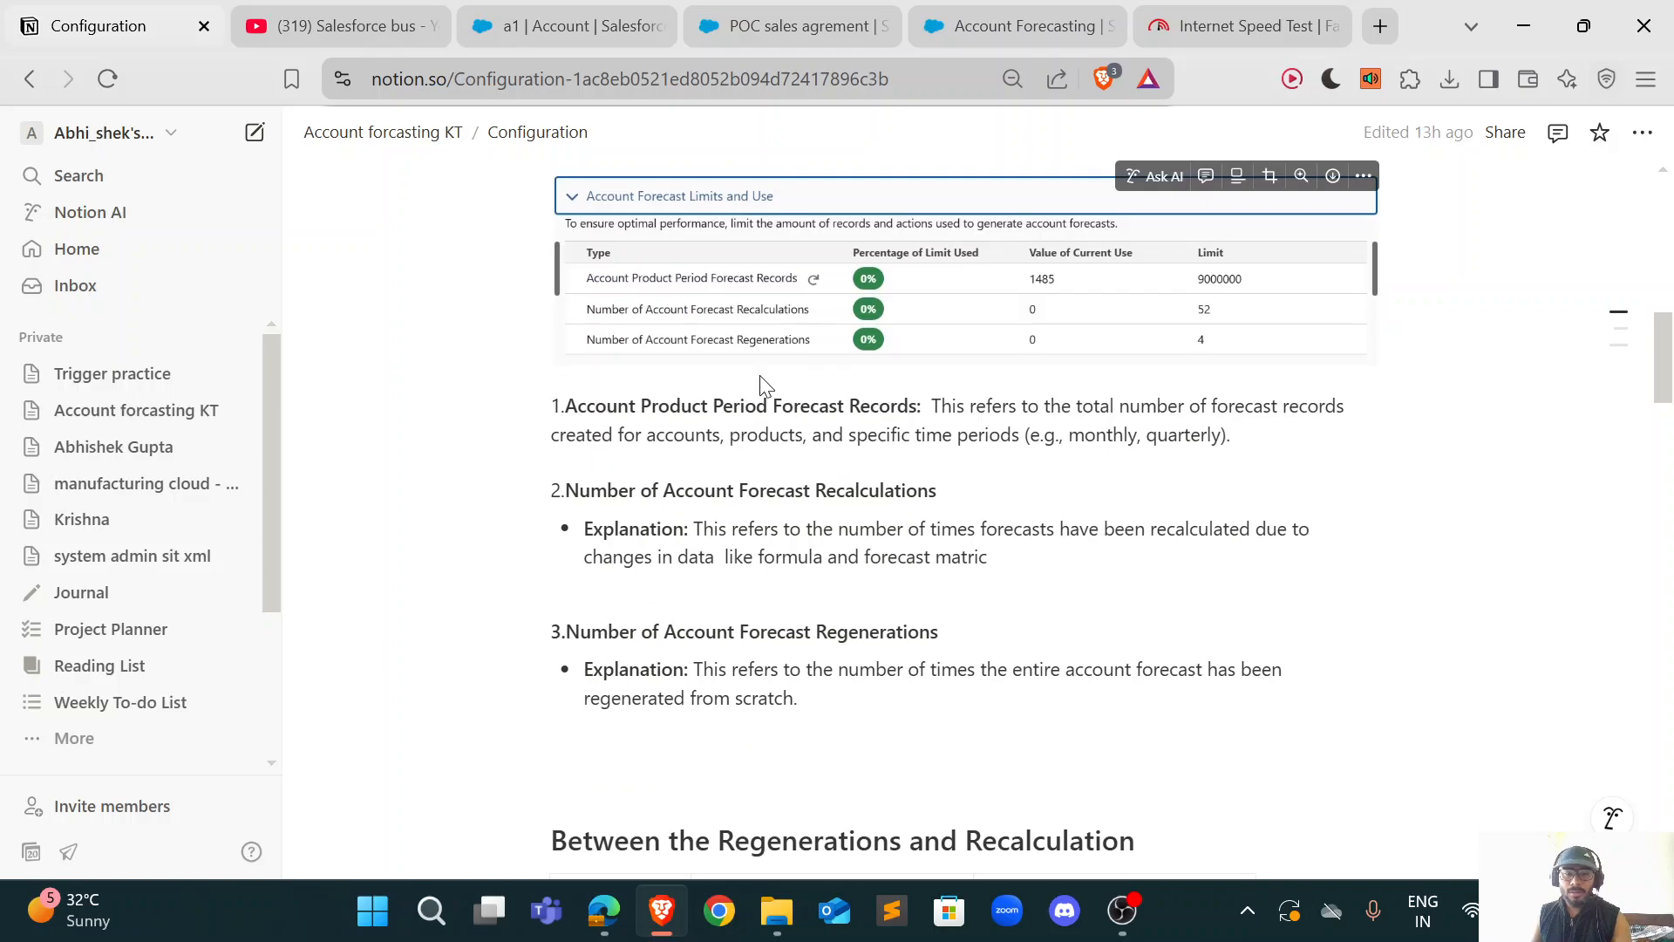
scroll(820, 614, down, 4)
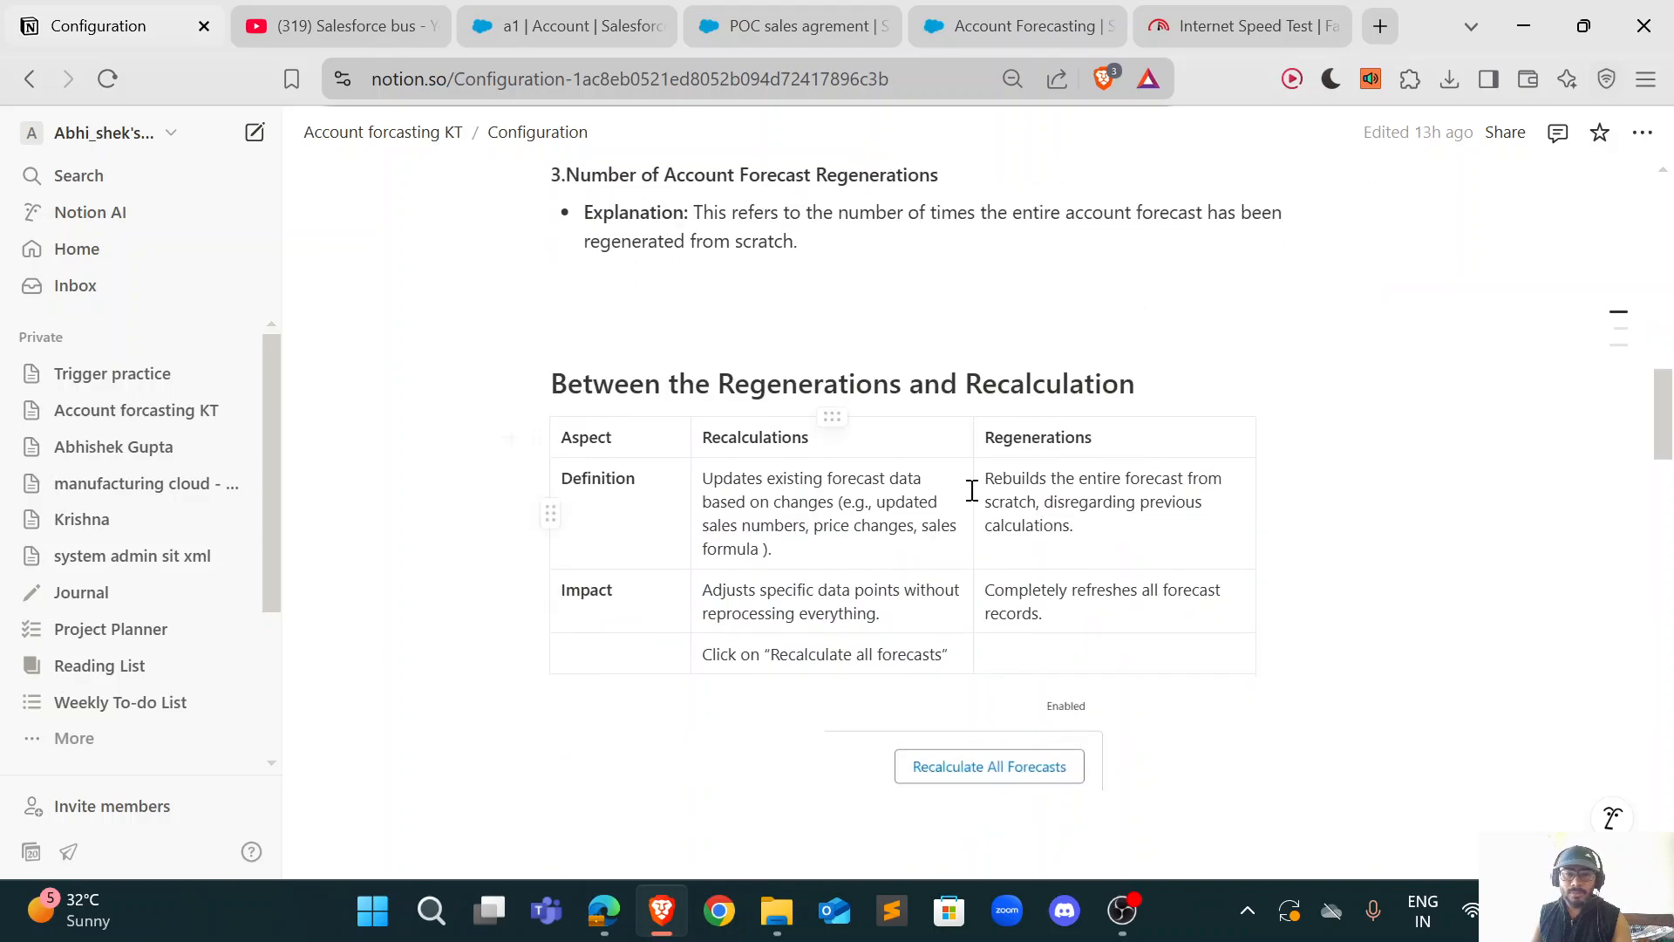
scroll(969, 486, down, 3)
scroll(1043, 576, down, 1)
scroll(1046, 576, down, 5)
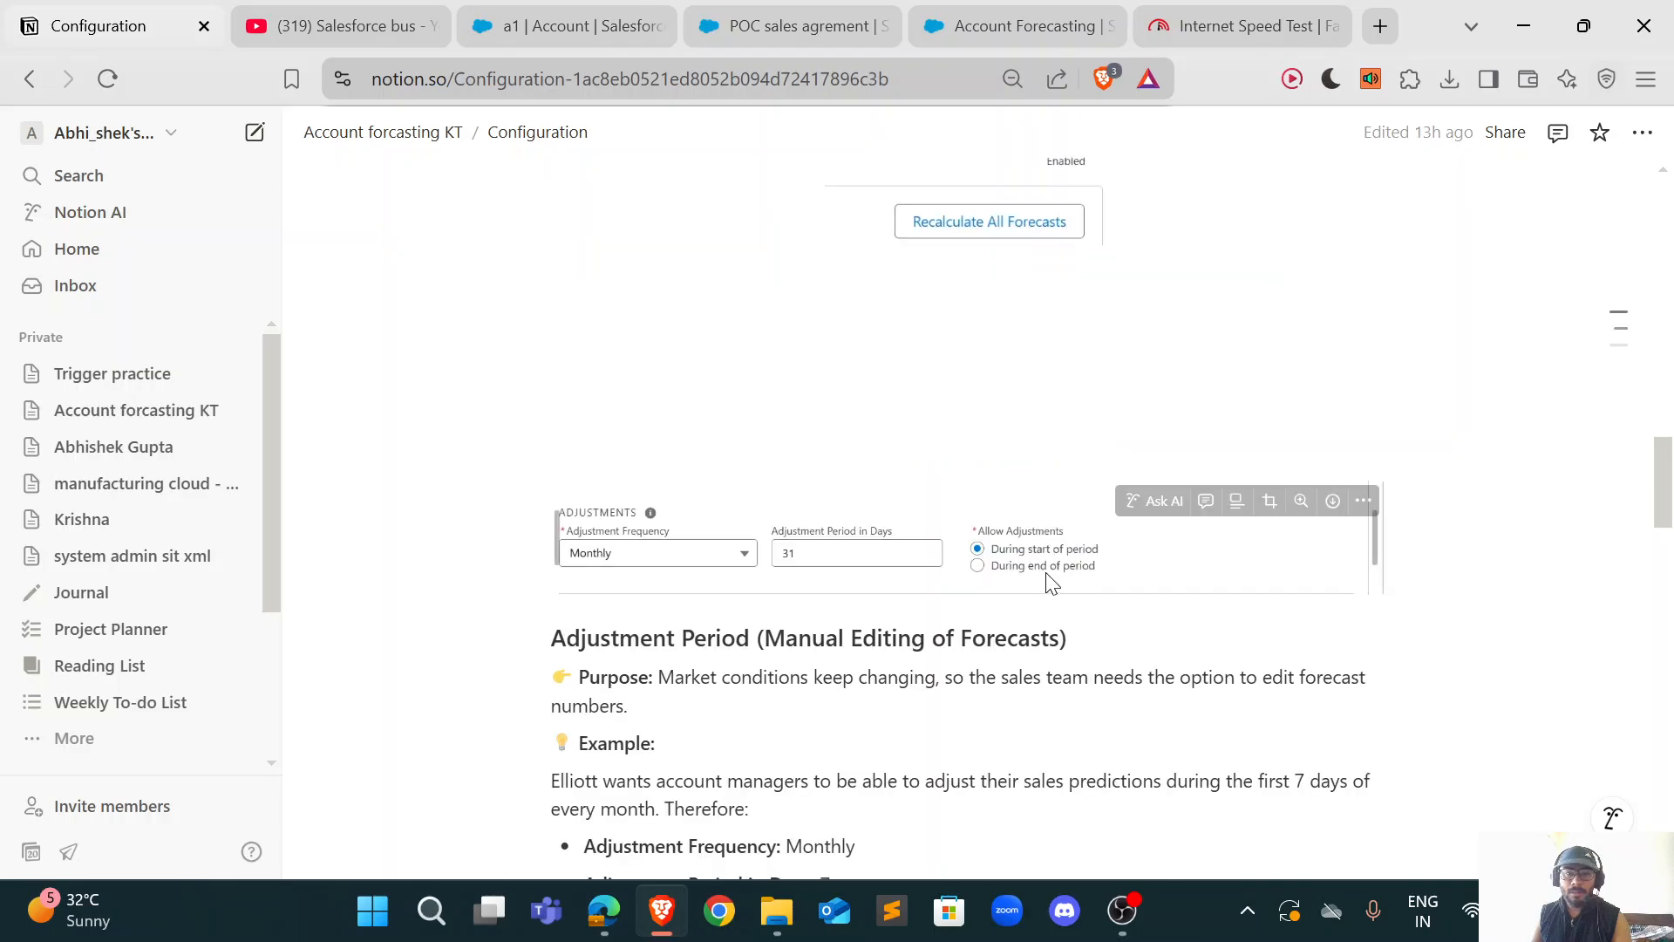
scroll(1066, 583, down, 1)
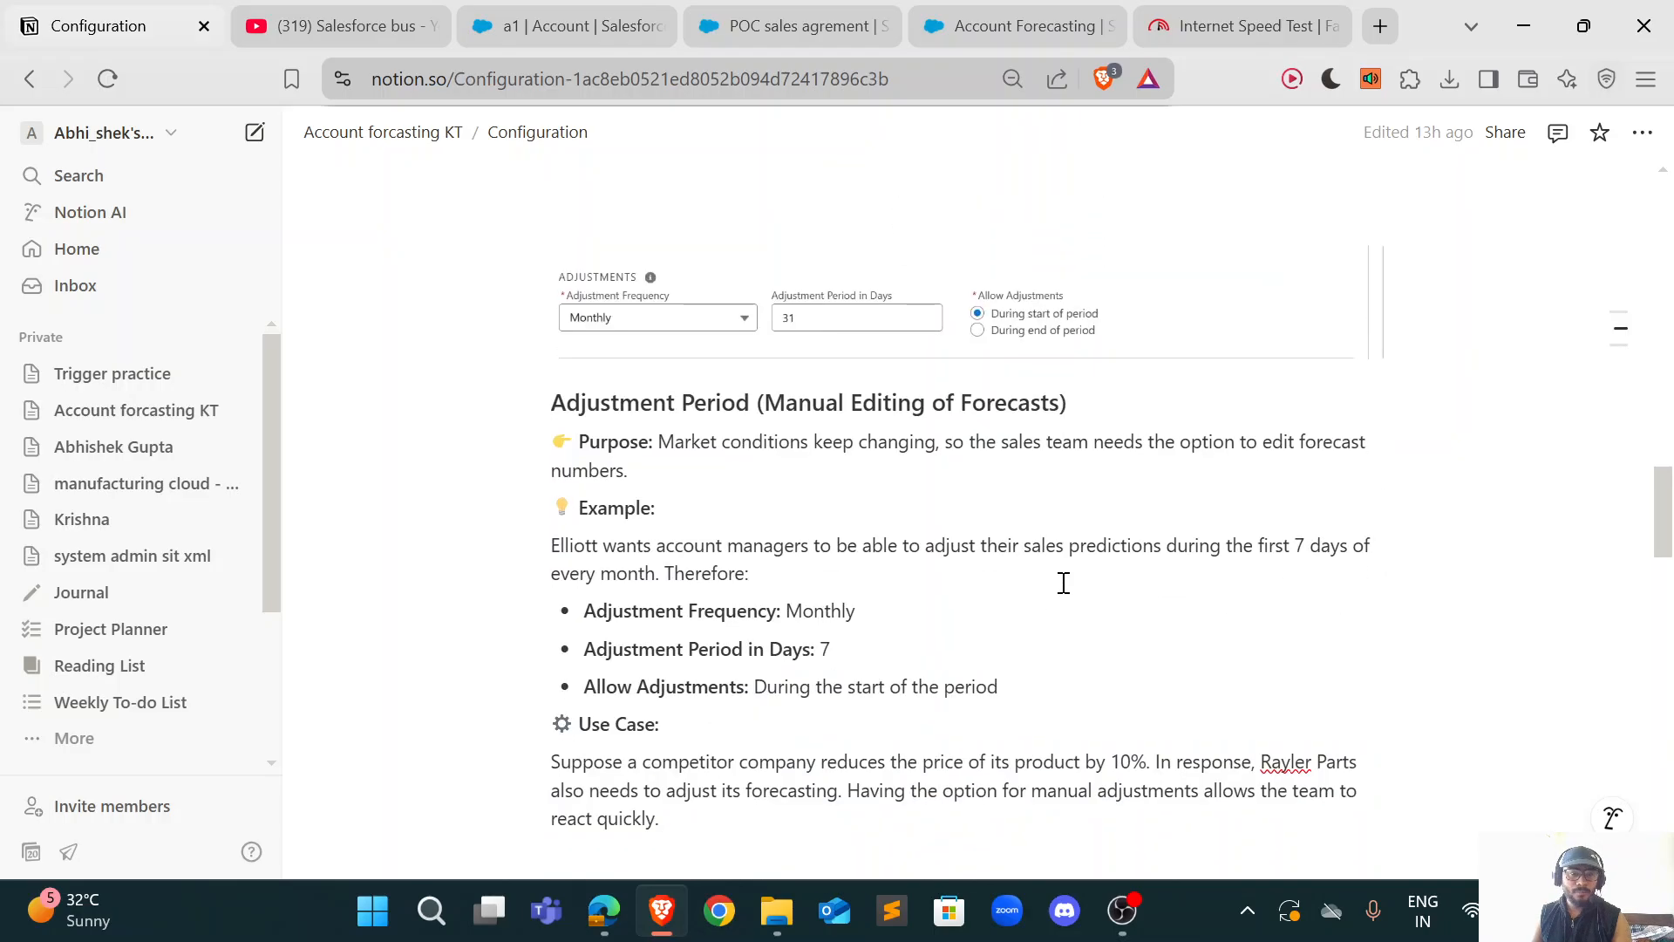
Step: Review the notes on forecast calculation settings, the sales agreement example and the Metrics Mapping field table
scroll(867, 490, down, 14)
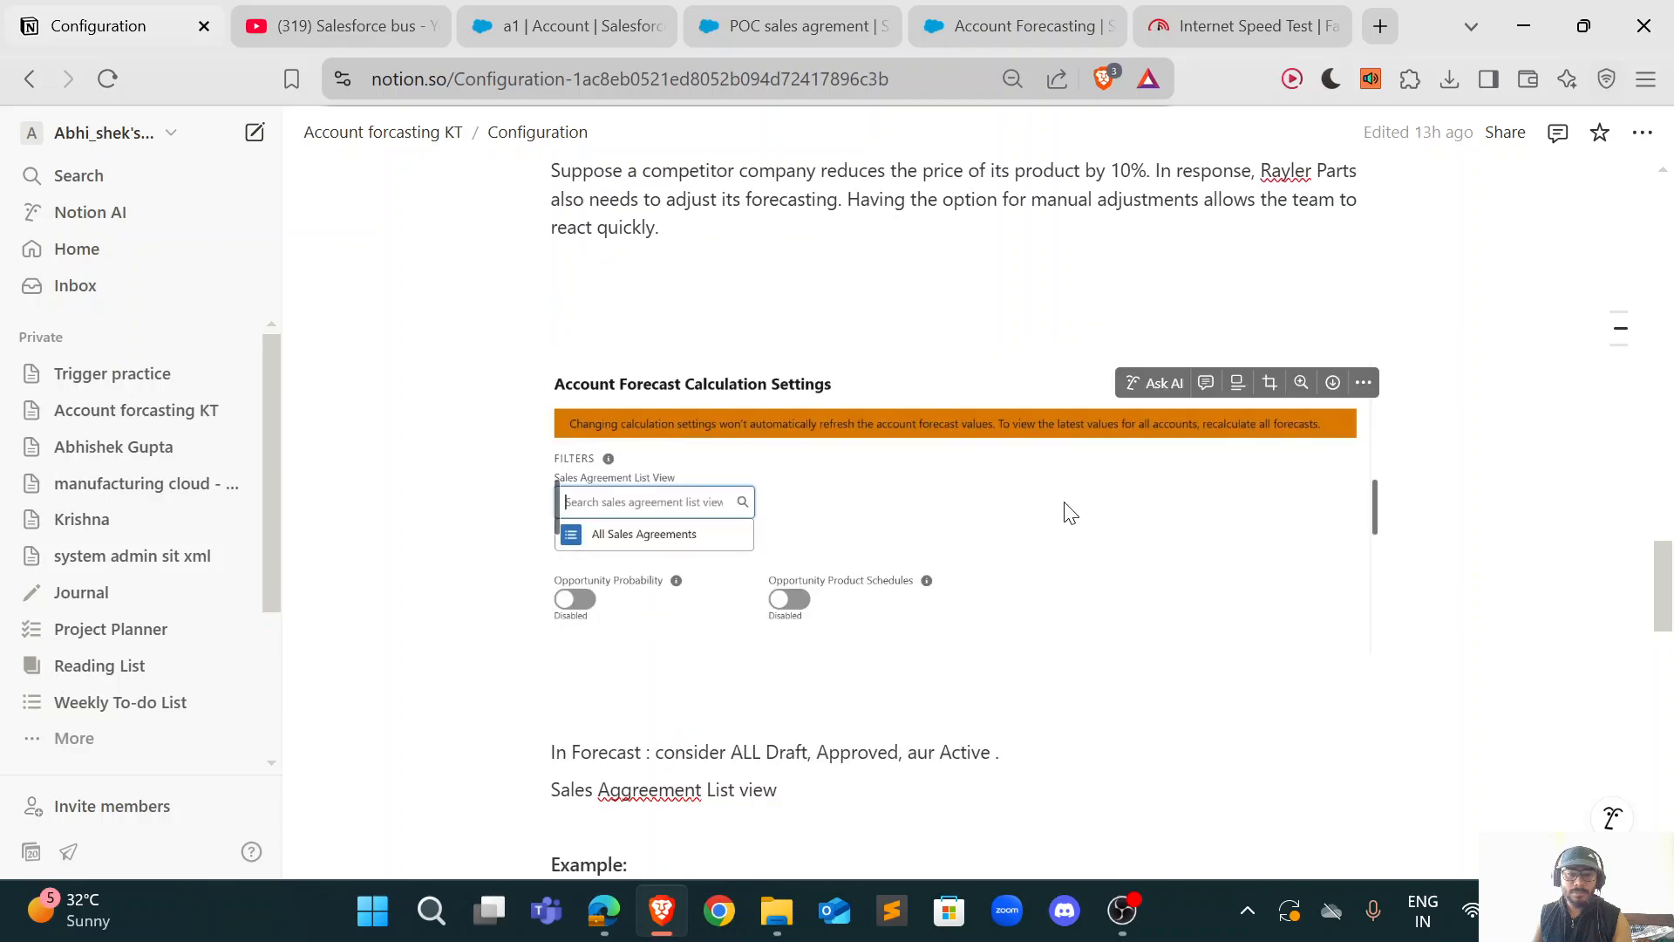
scroll(871, 449, down, 11)
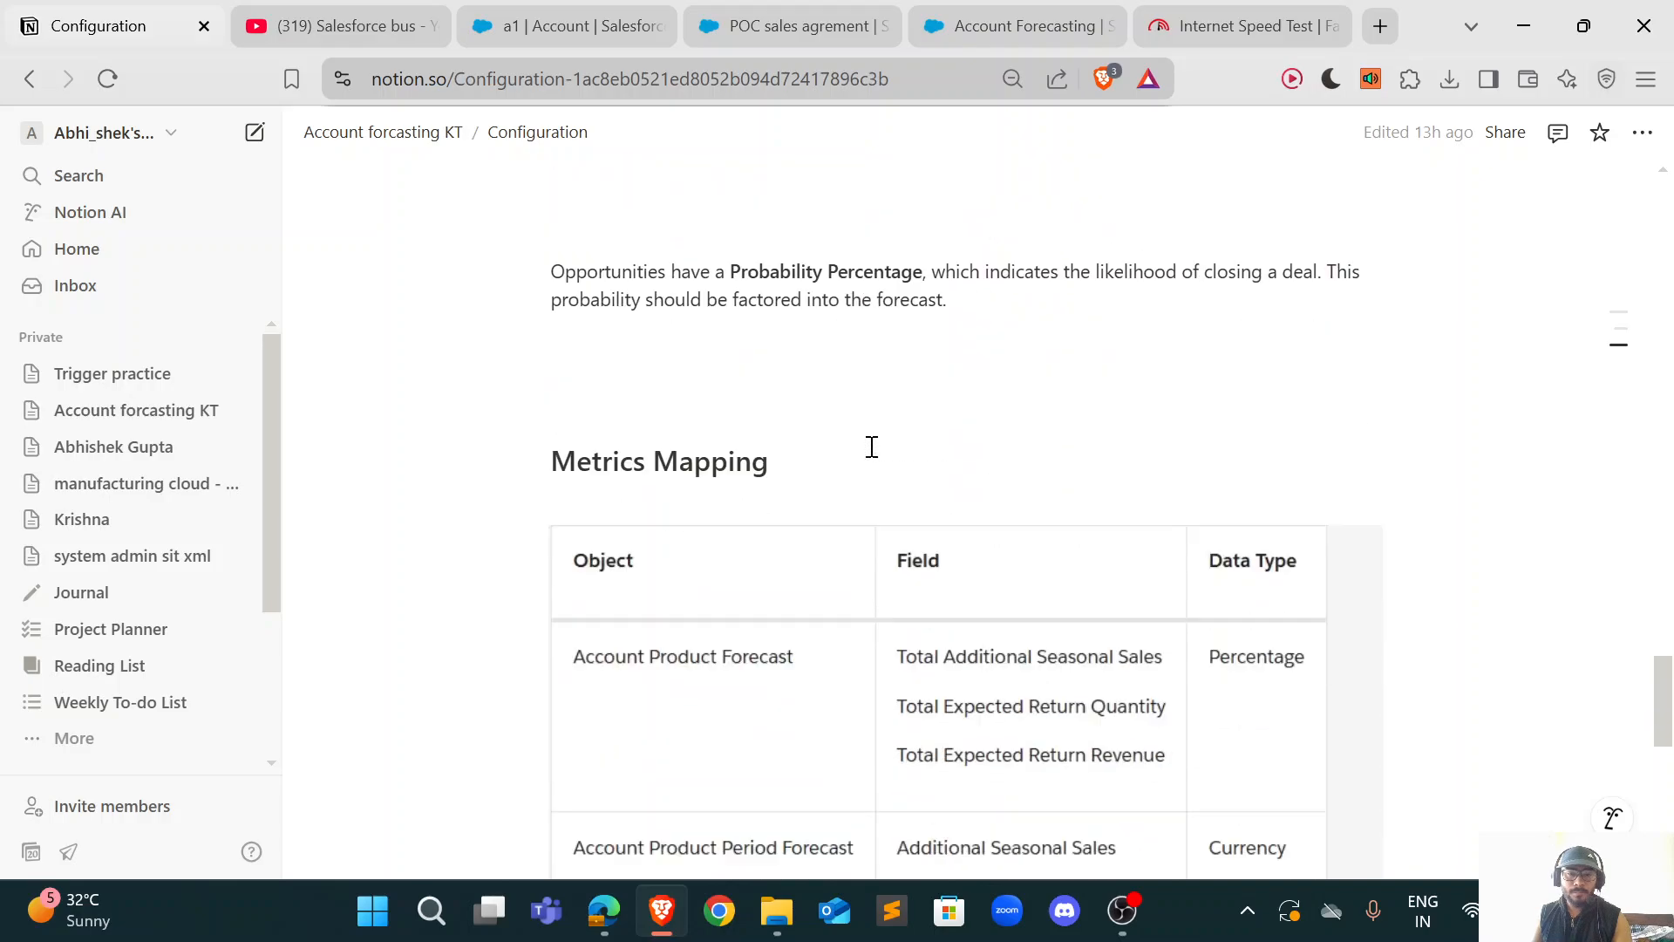
scroll(876, 452, down, 3)
scroll(882, 455, up, 10)
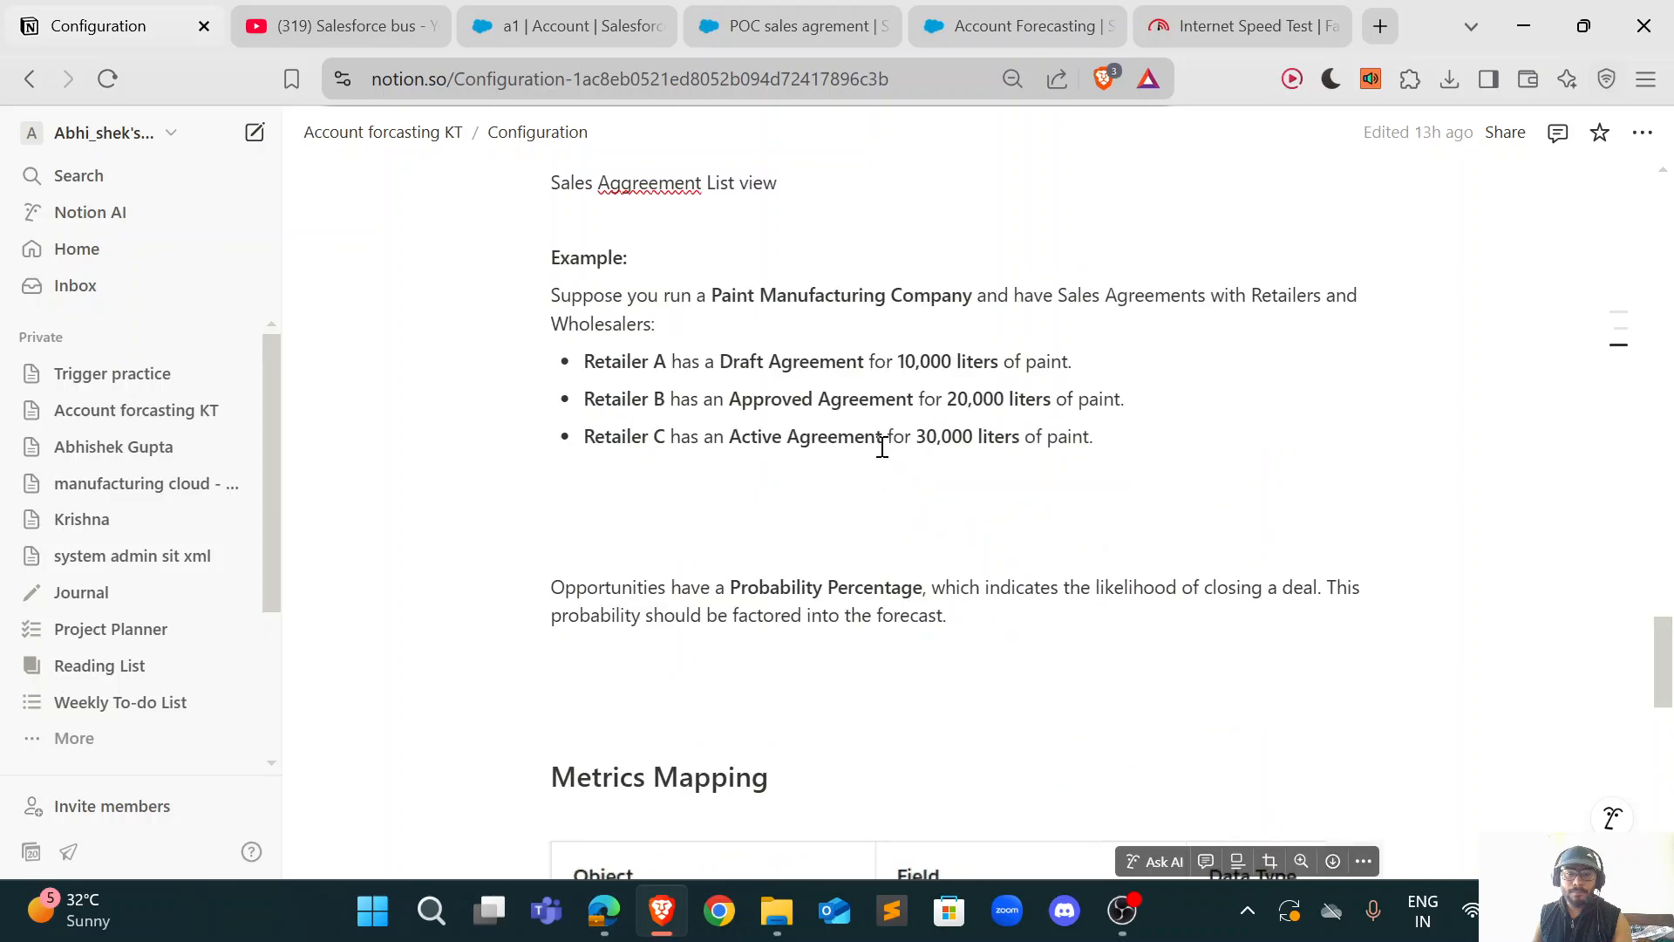
scroll(883, 455, down, 6)
scroll(887, 455, down, 2)
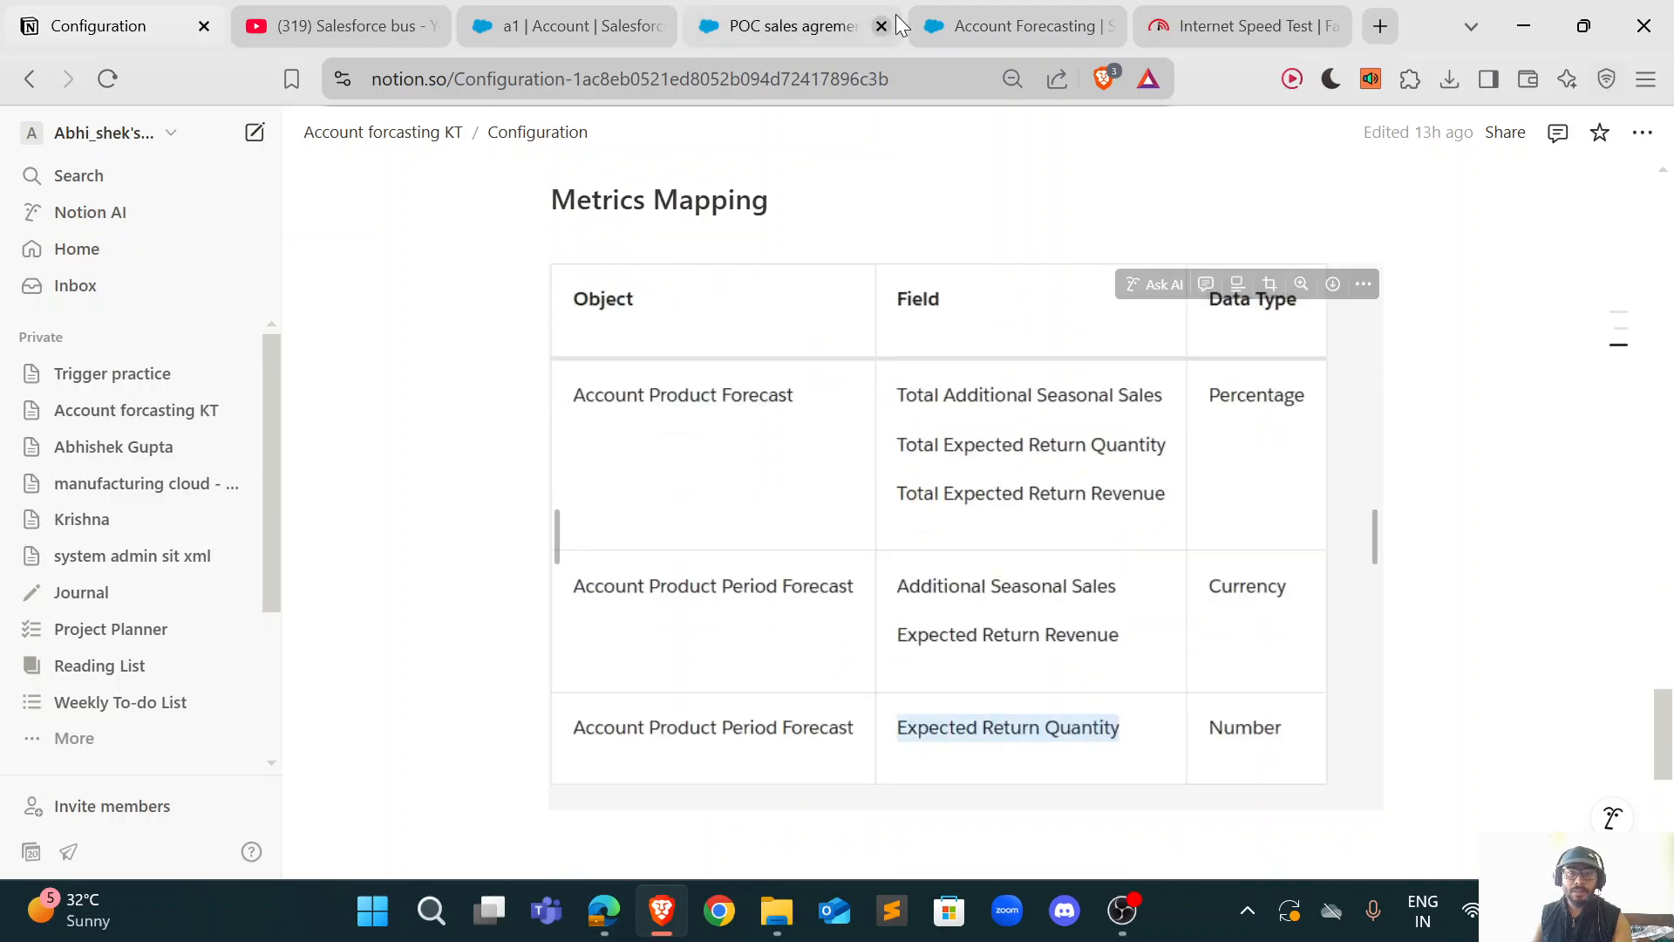
Step: Return to Account Forecasting setup, place its browser tab beside the Configuration notes, and show the Account Forecast Metrics section
click(991, 26)
drag(965, 24, 349, 30)
scroll(661, 474, down, 8)
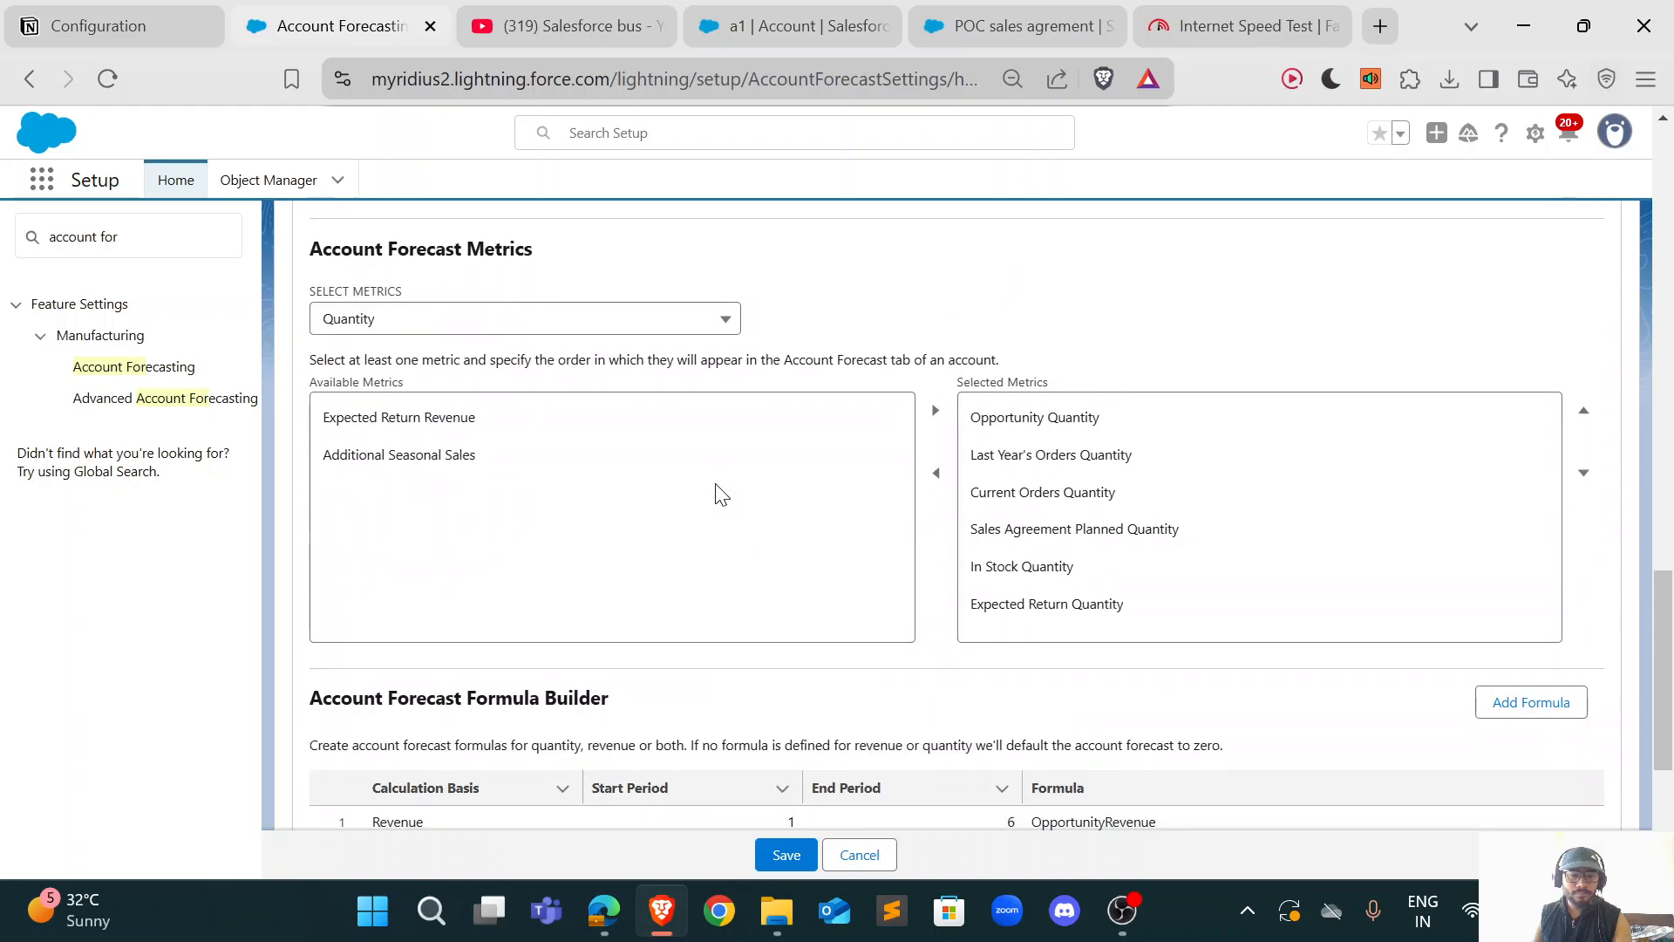
Step: Compare the Metrics Mapping section in Account Forecasting setup with the Metrics Mapping field table in the Notion notes
scroll(717, 486, up, 8)
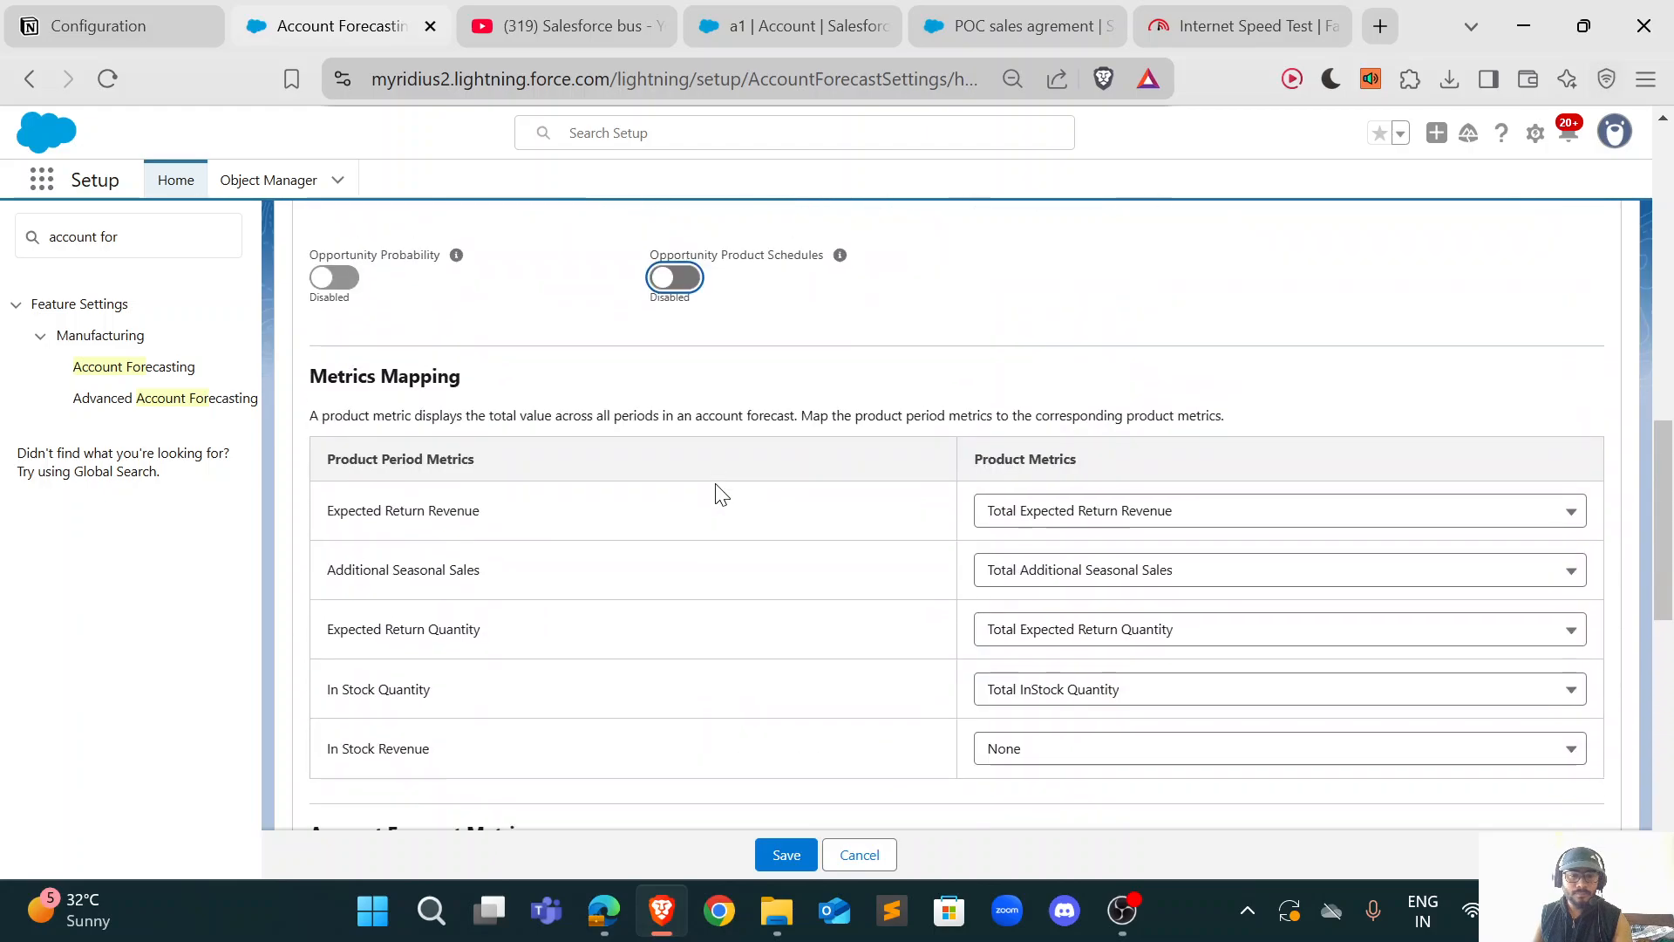
key(ctrl+1)
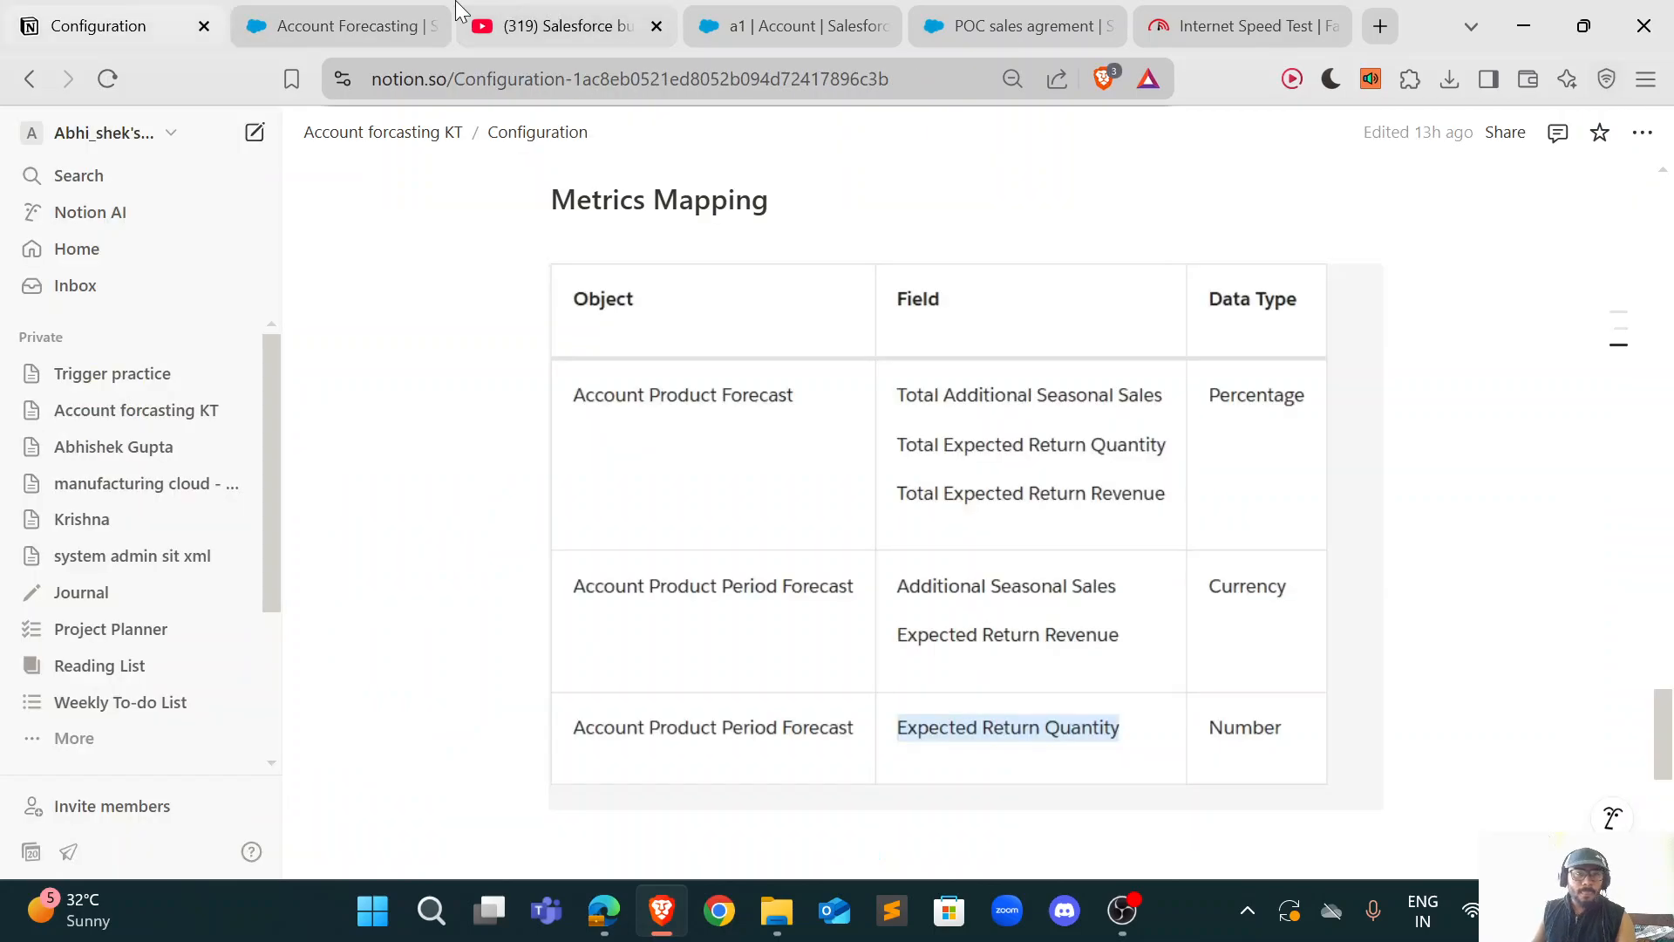
click(366, 17)
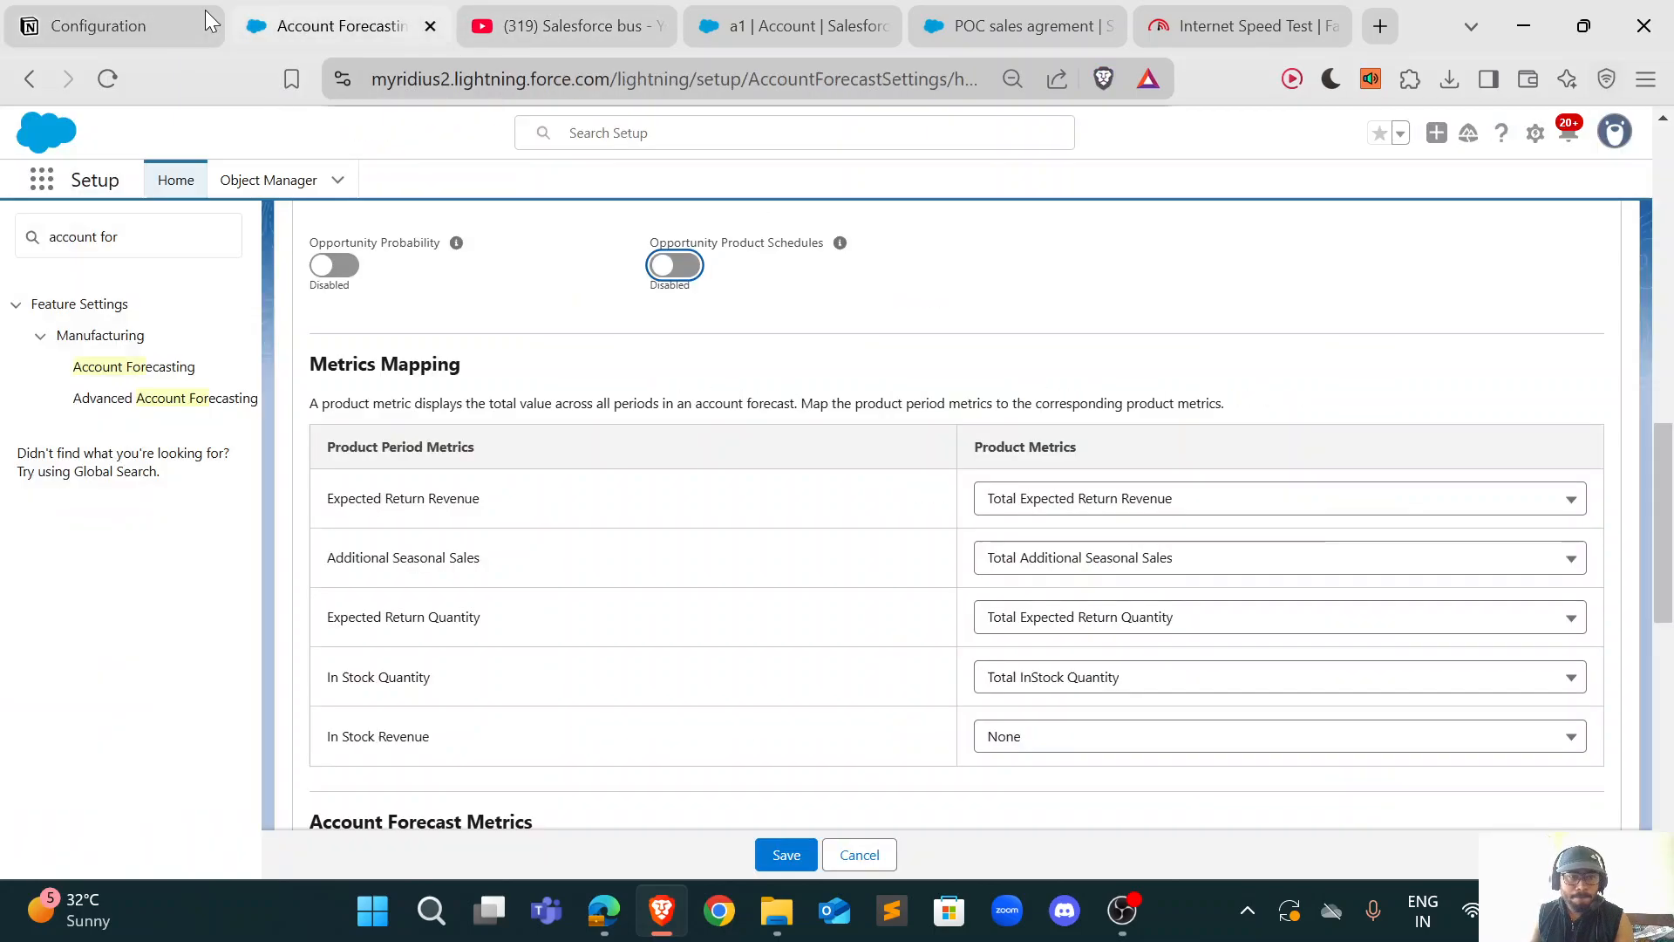
click(144, 12)
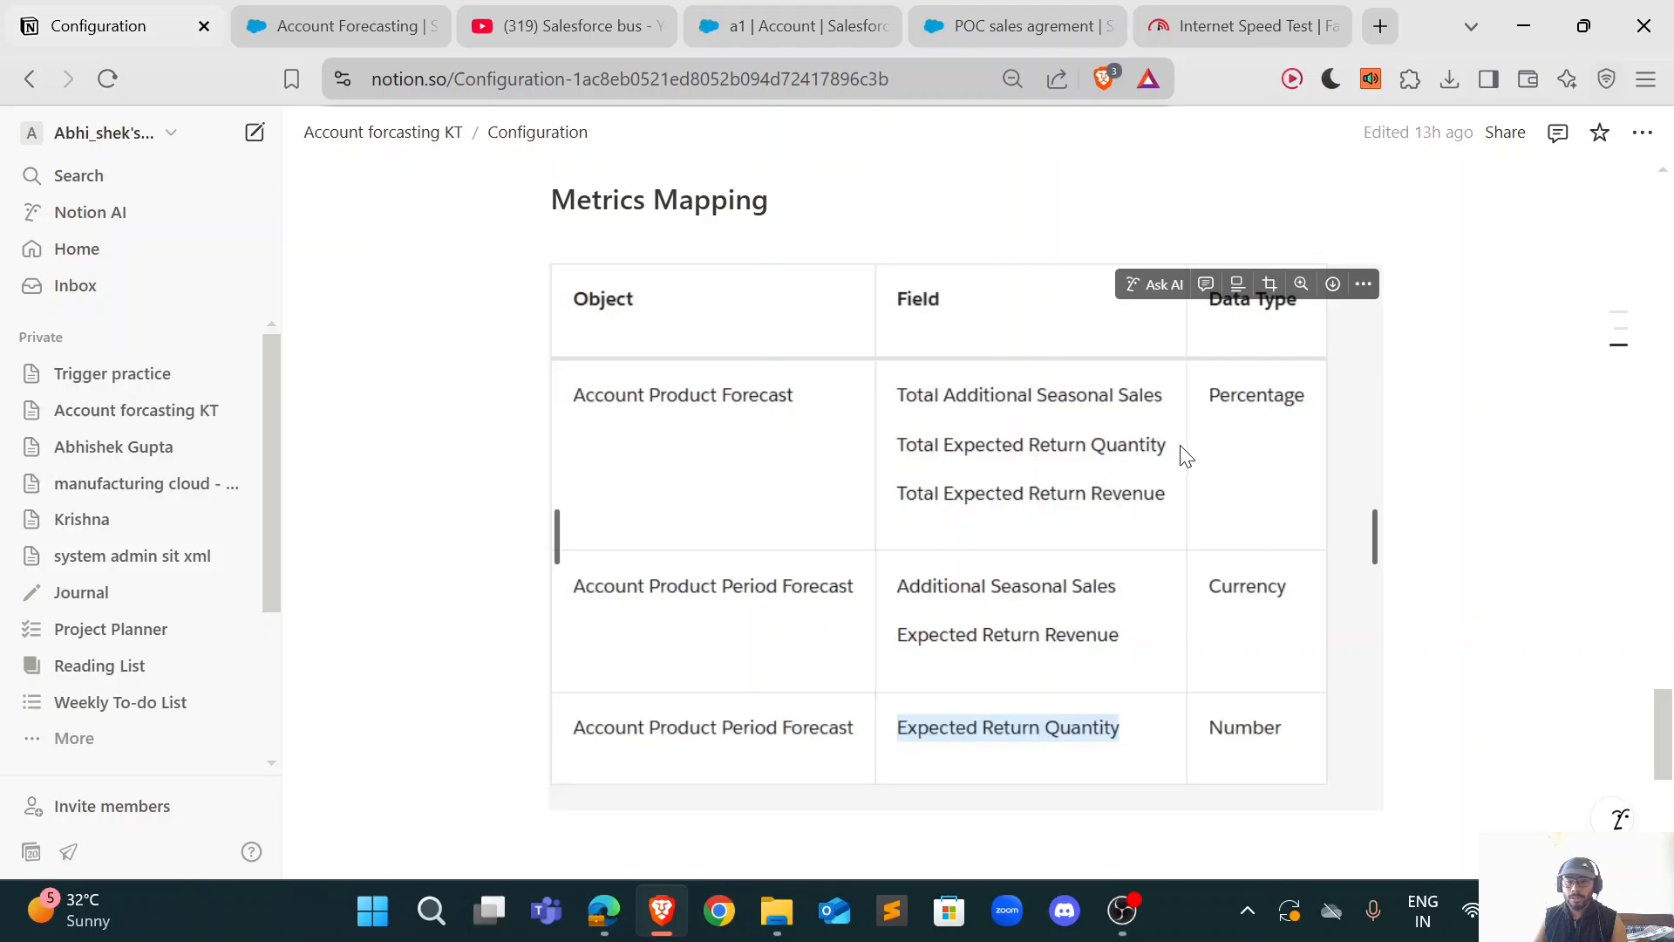
click(340, 26)
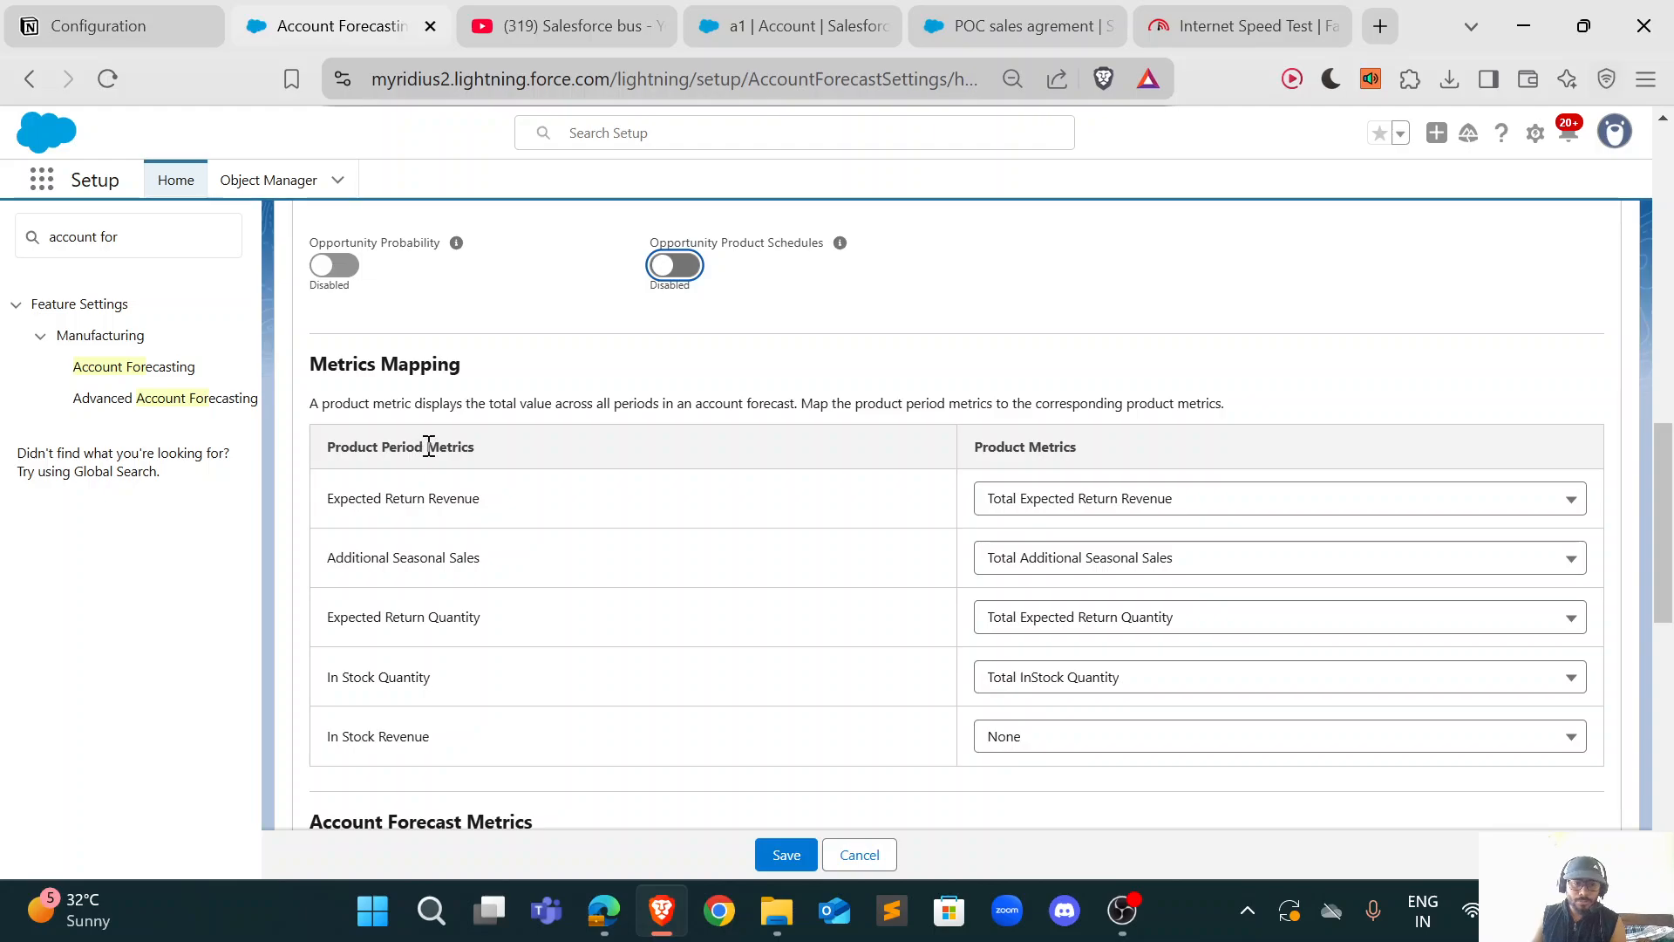
drag(429, 446, 334, 446)
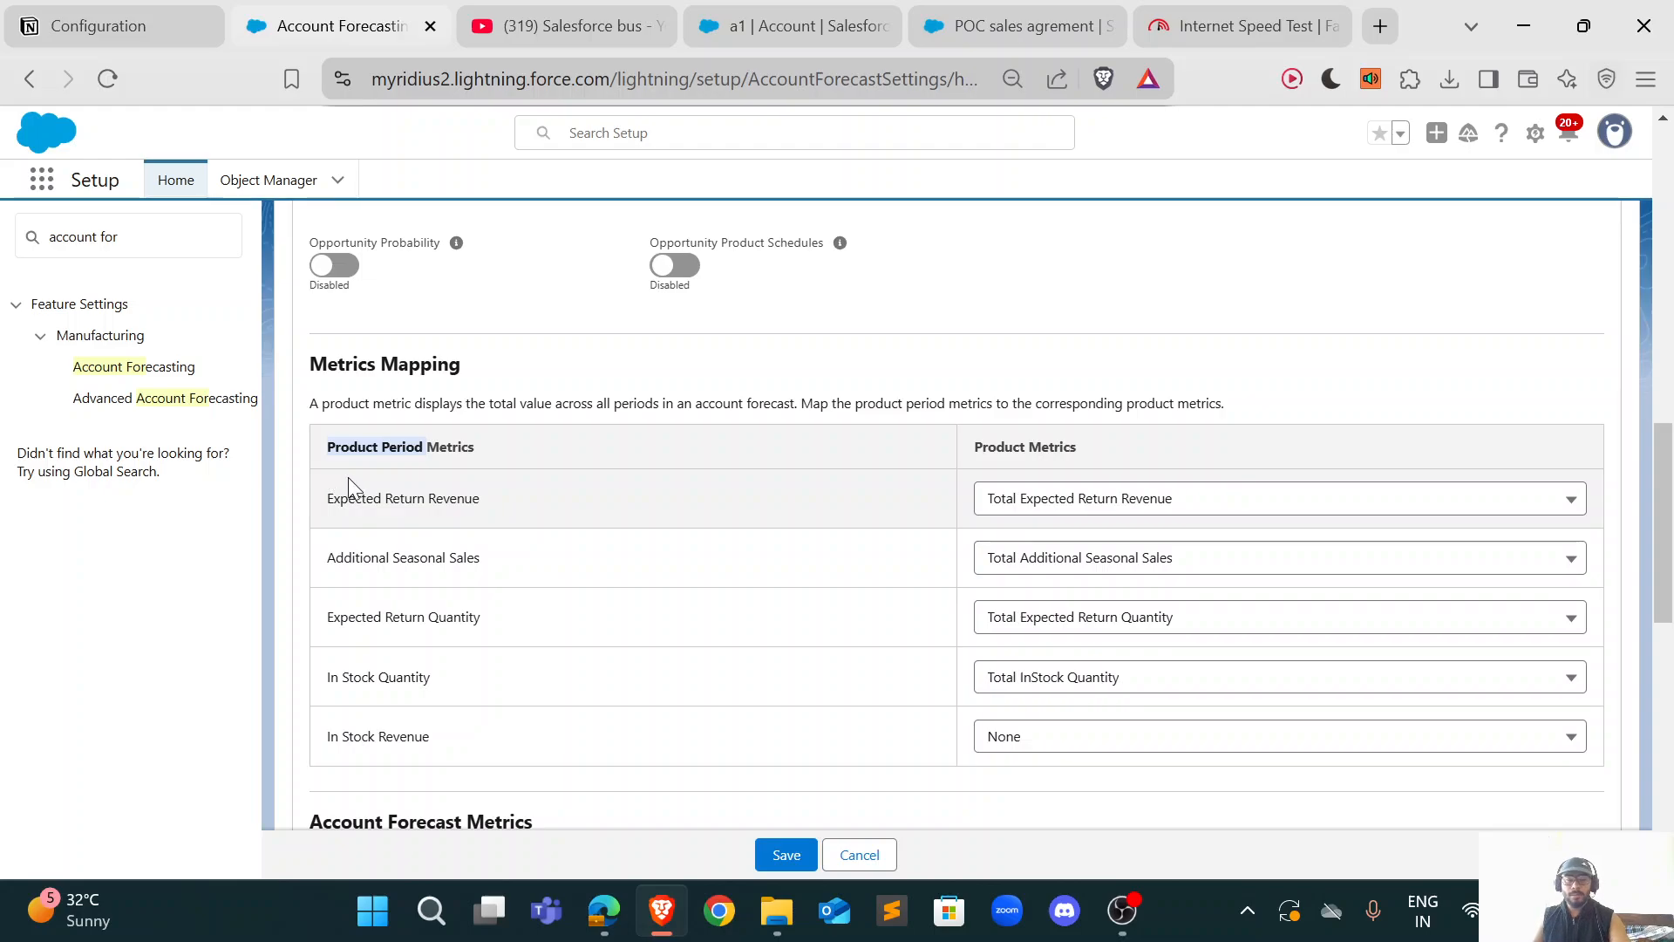
Step: Open Object Manager in a separate browser tab, search for "Product Period" and open the Account Product Period Forecast object
middle_click(306, 190)
click(469, 26)
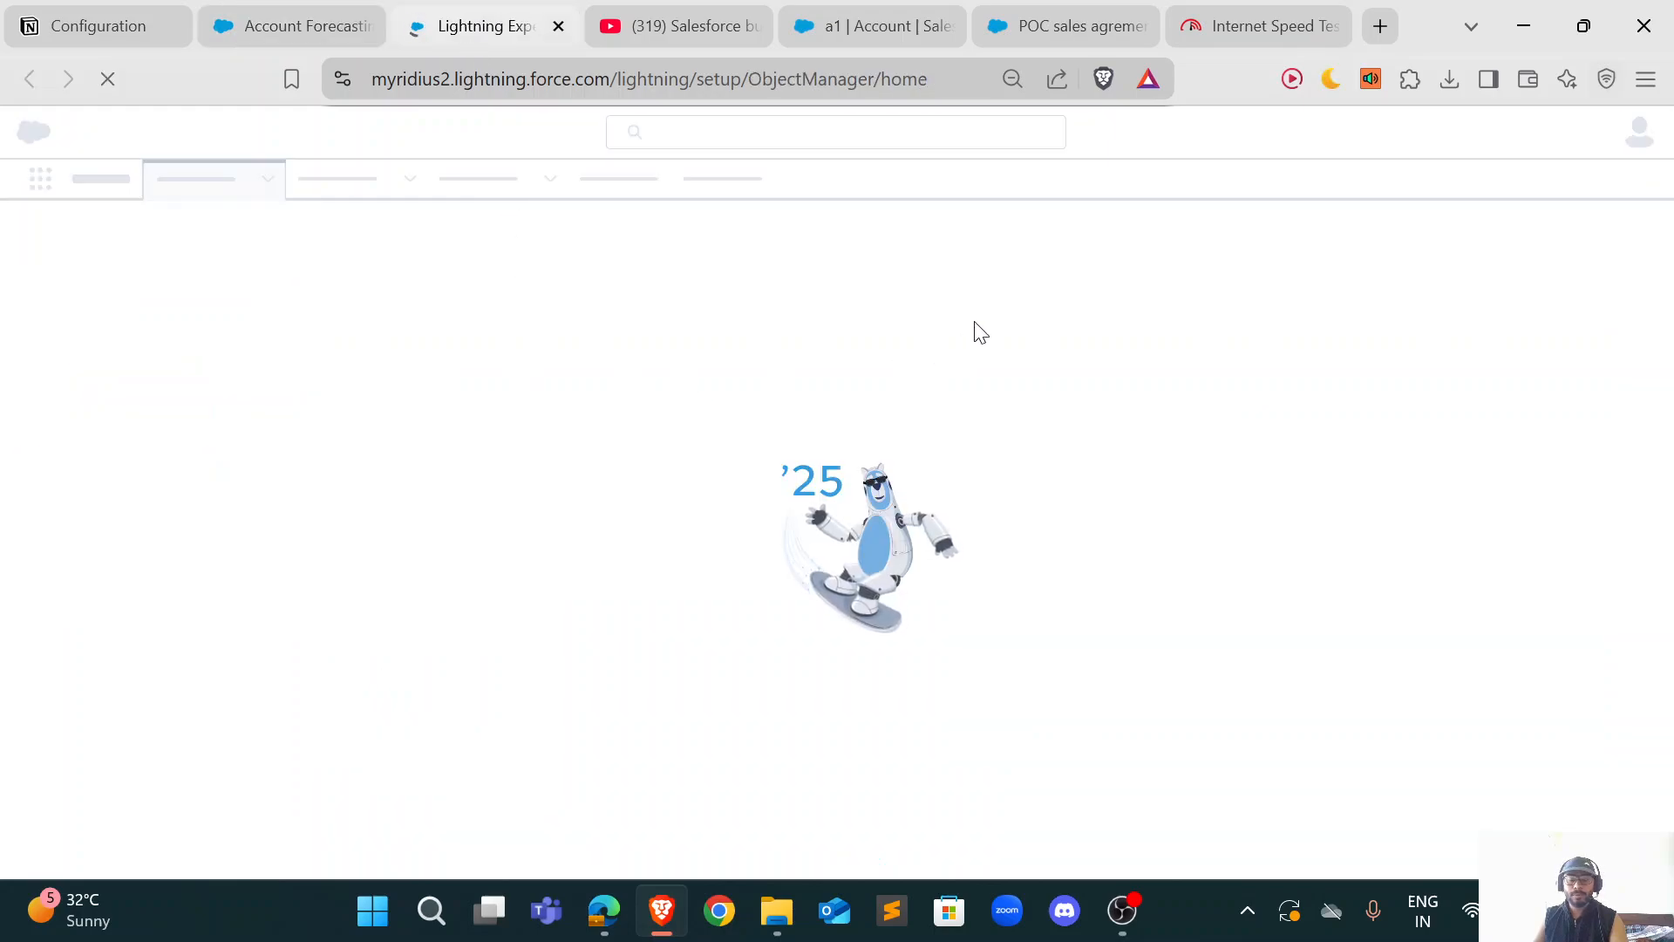
click(316, 24)
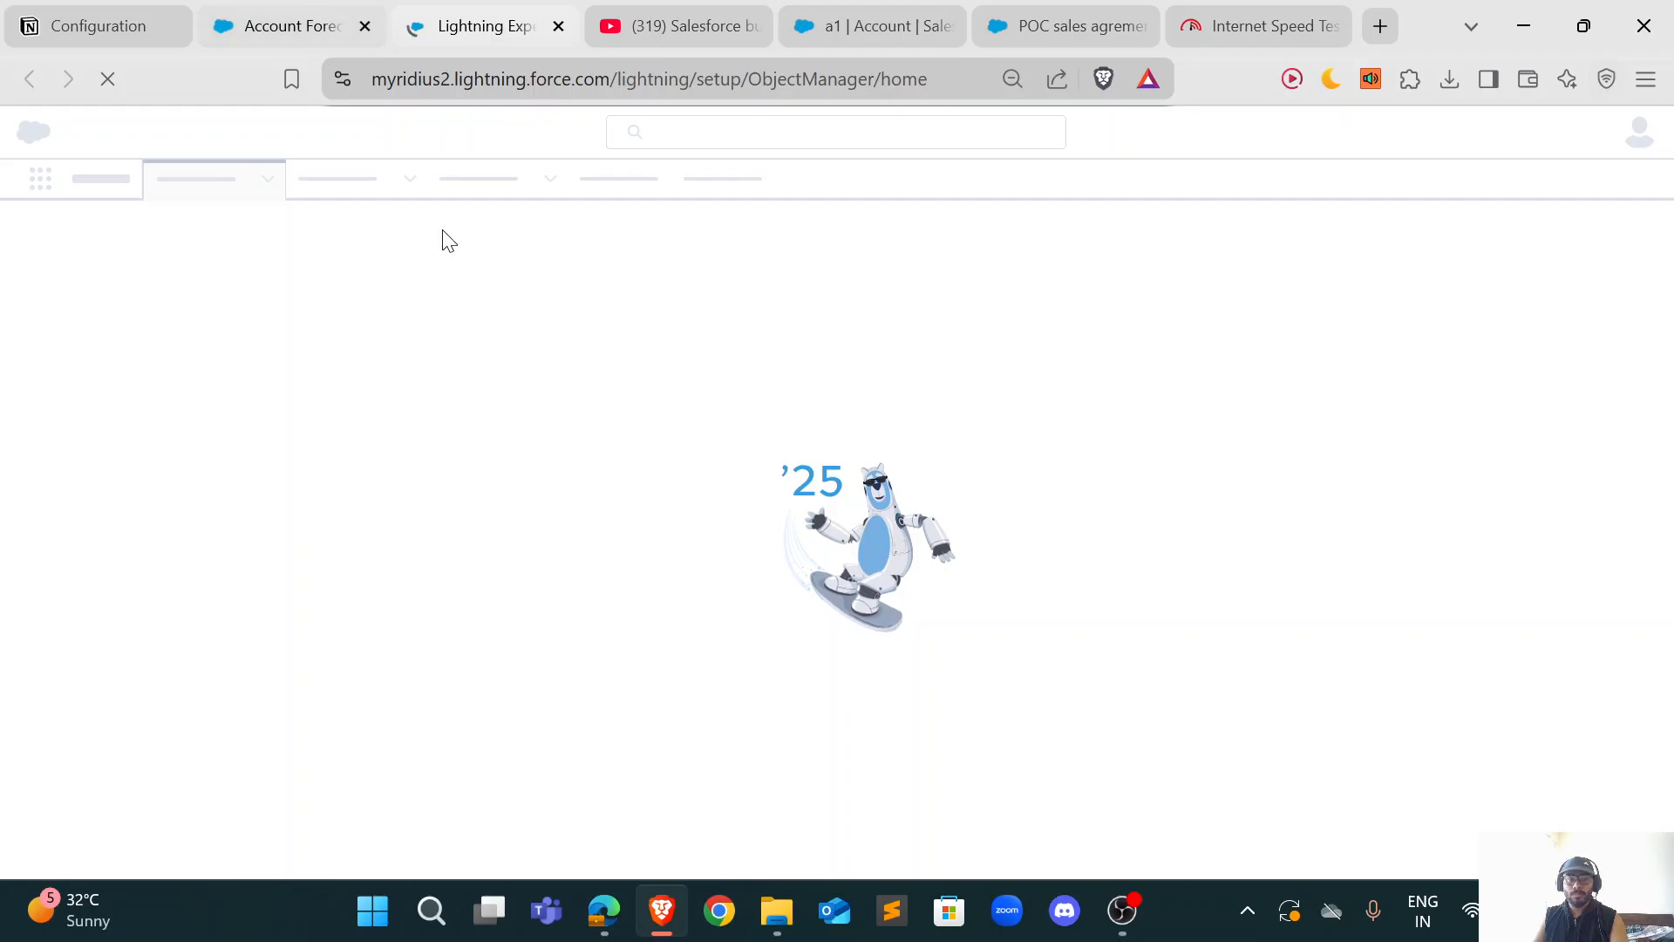
drag(483, 504, 340, 498)
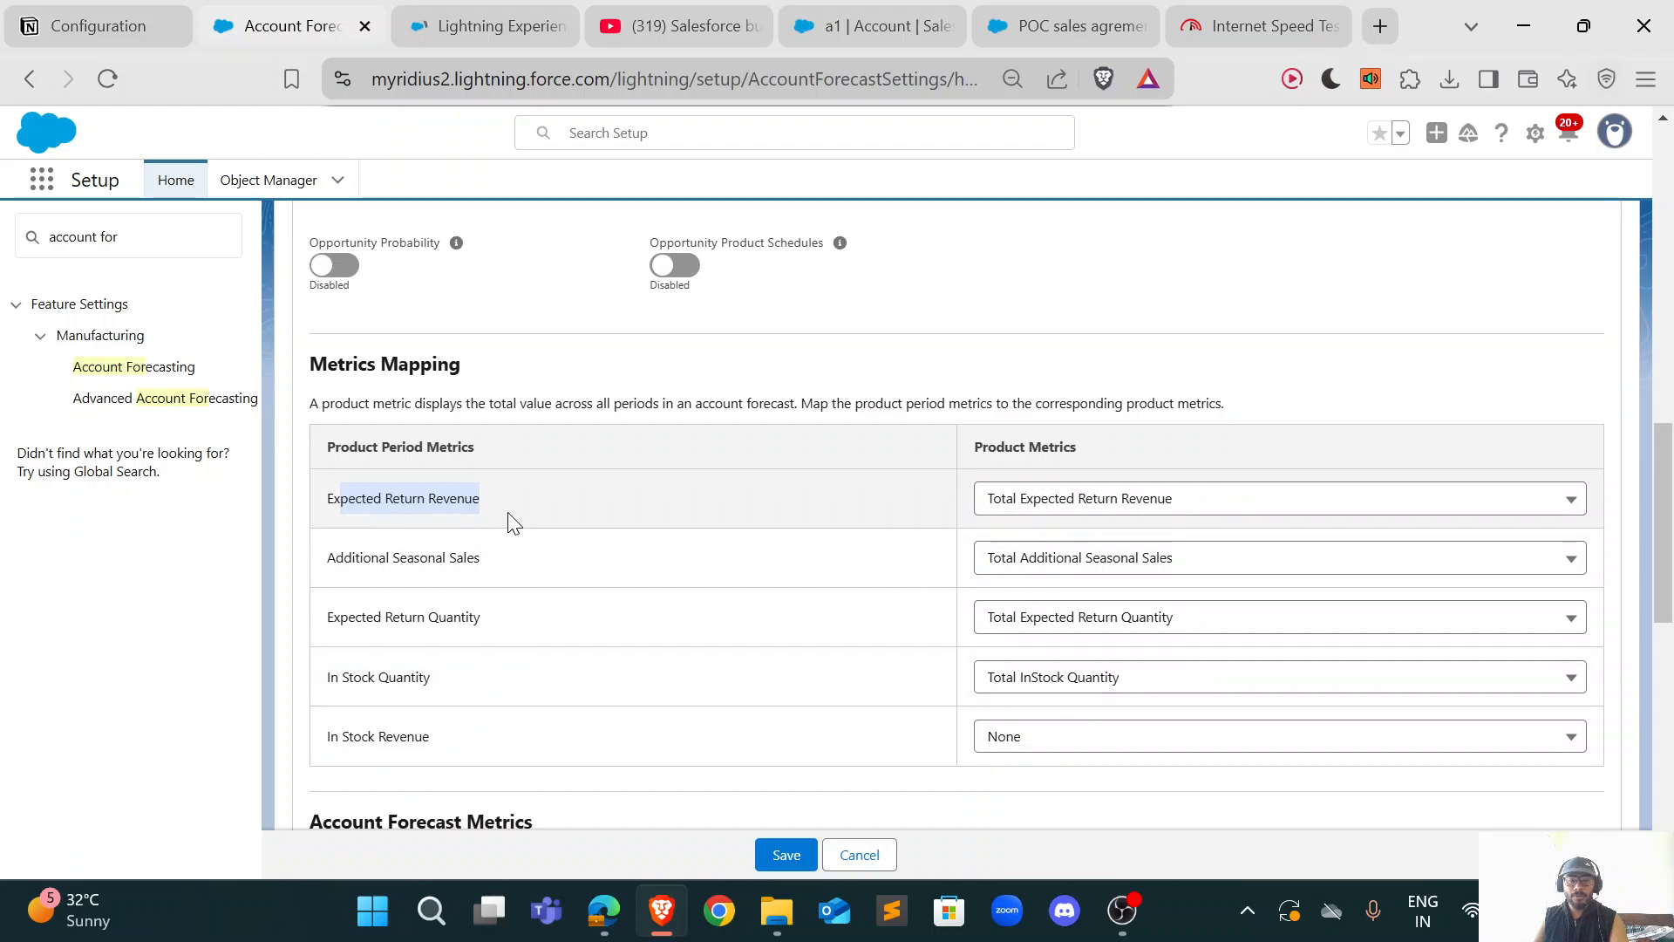
click(499, 24)
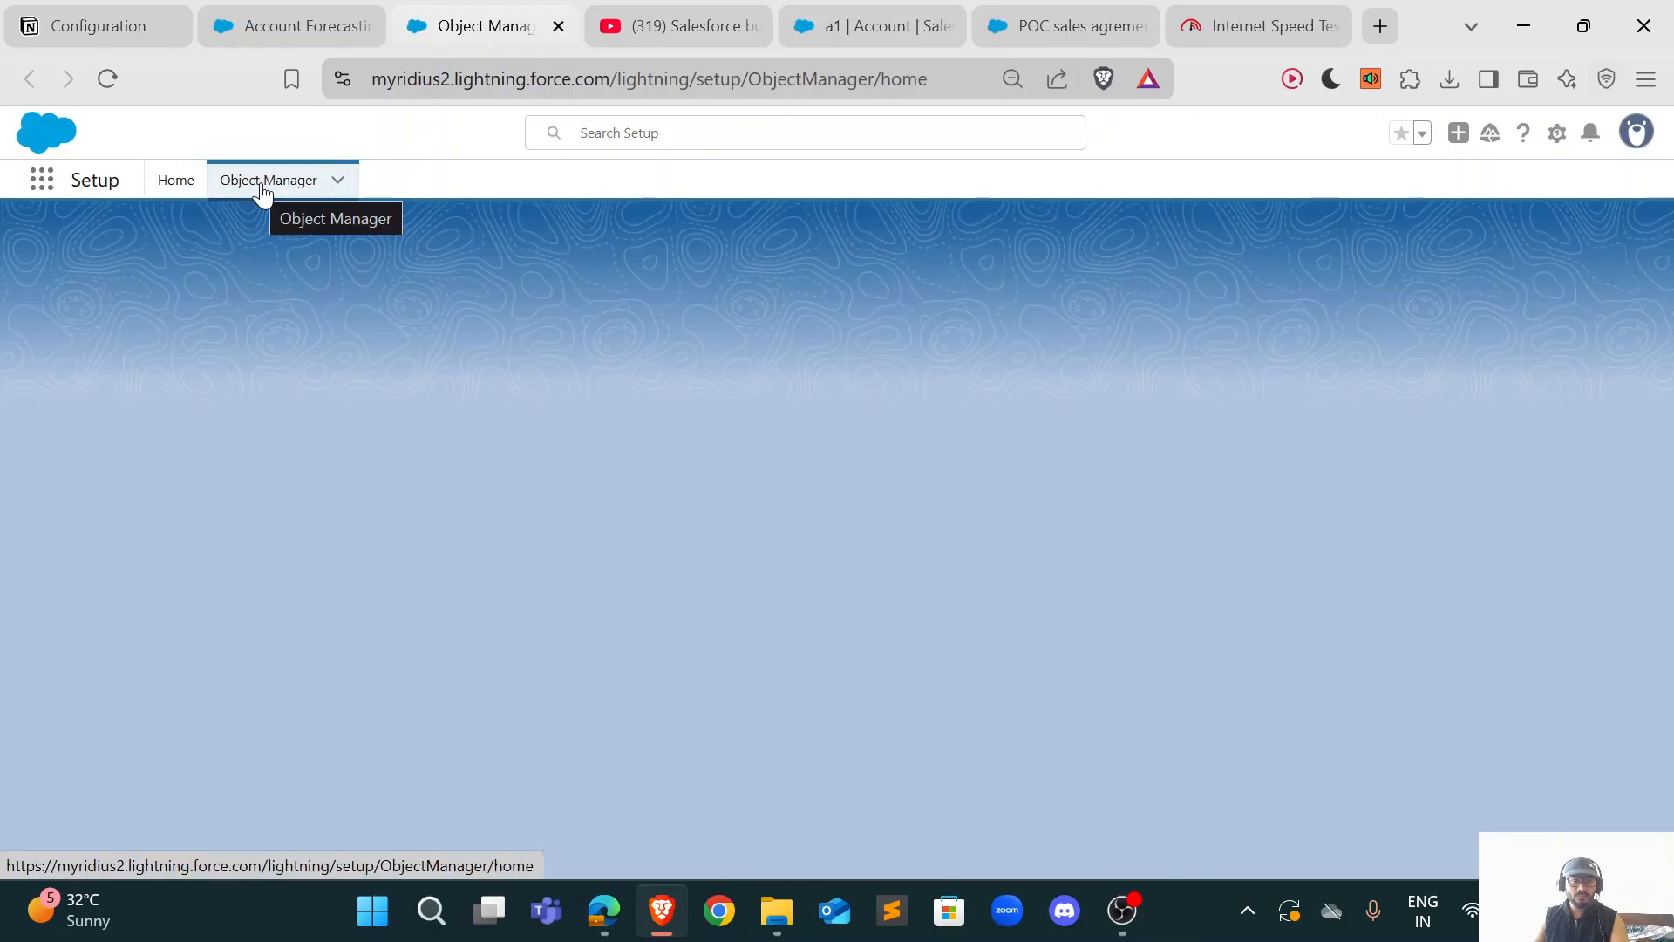
click(260, 181)
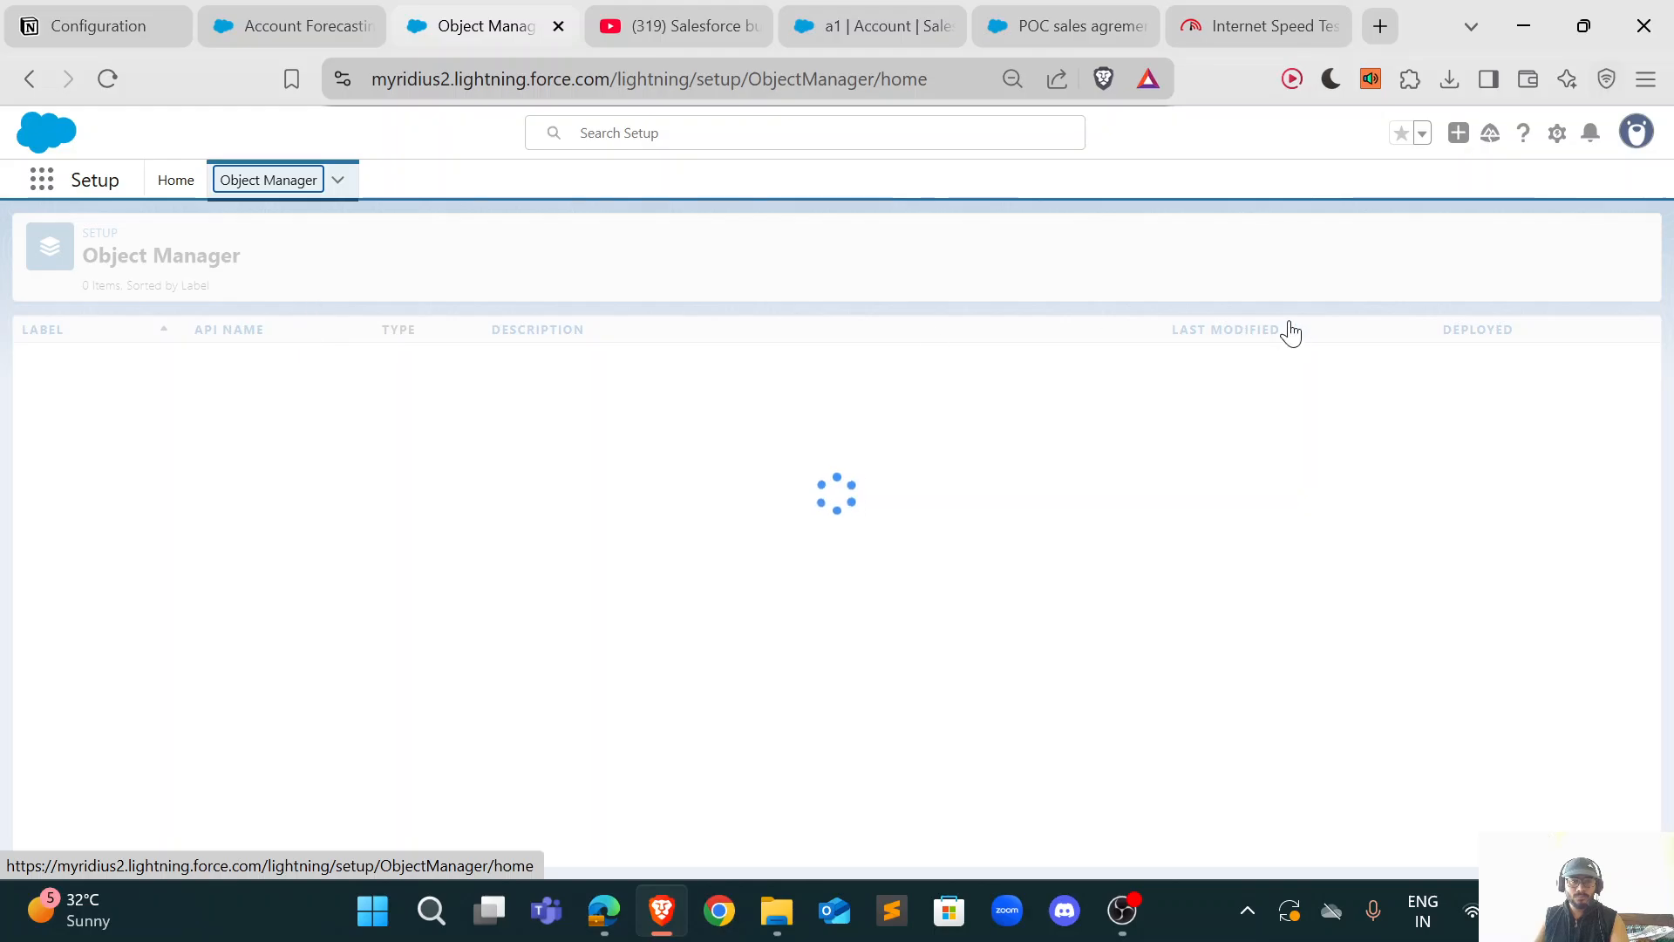
click(1282, 245)
text(Product Period)
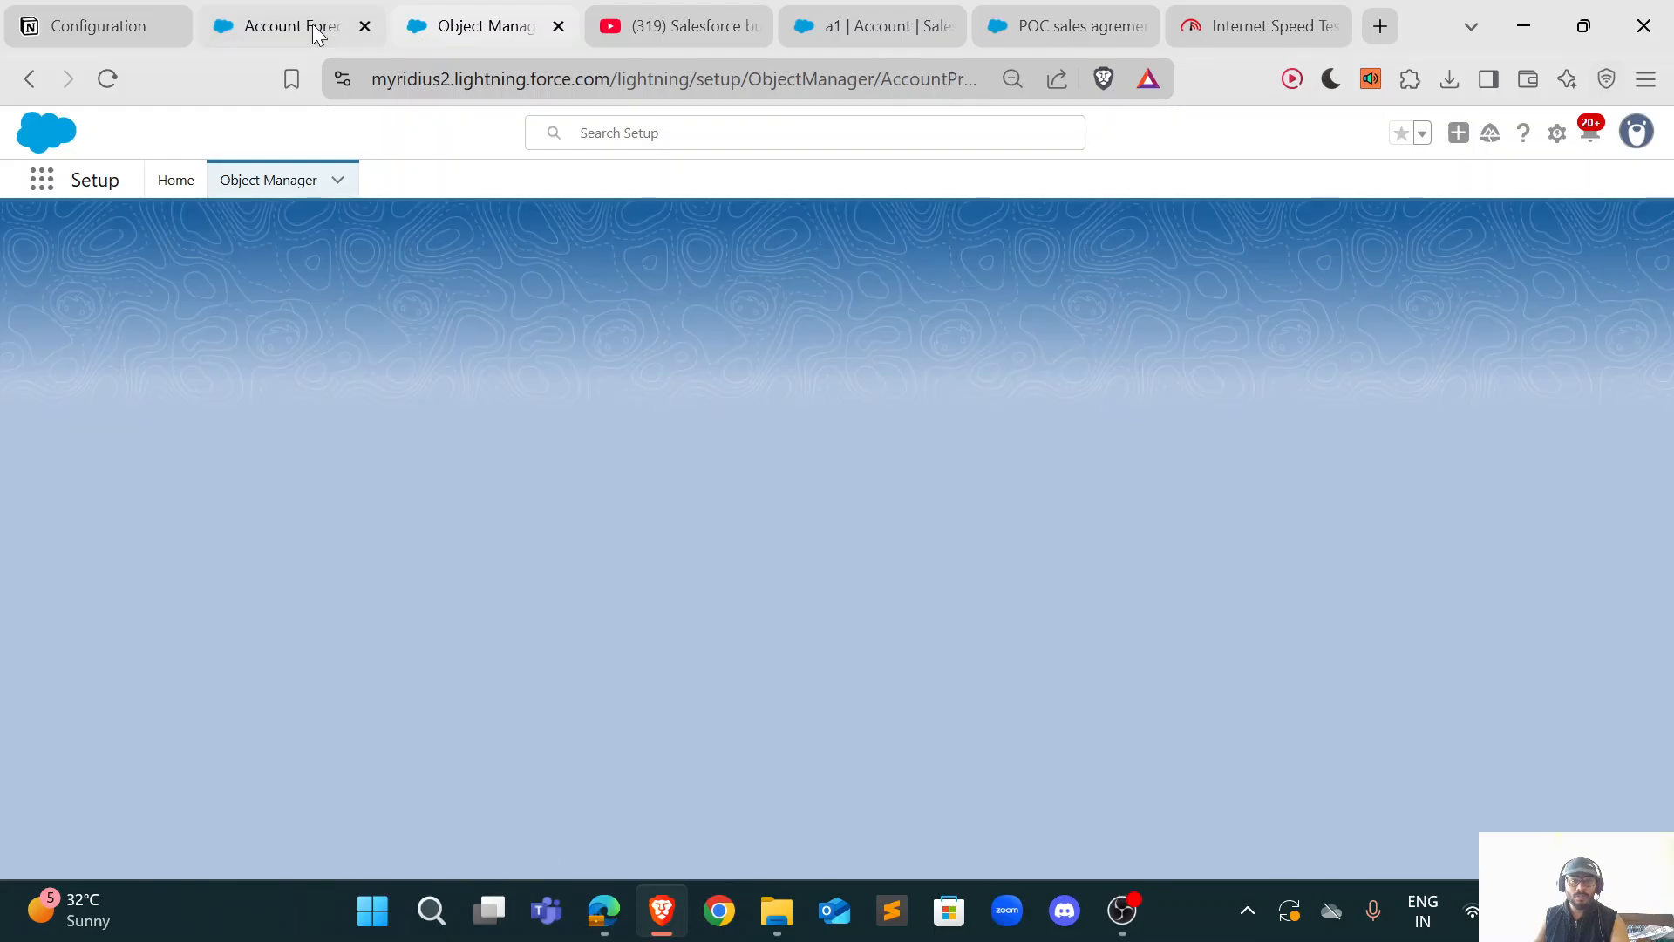
Step: Review the mapping of product period metrics to product metrics in Account Forecasting setup, checking the Notion field table for reference
click(312, 24)
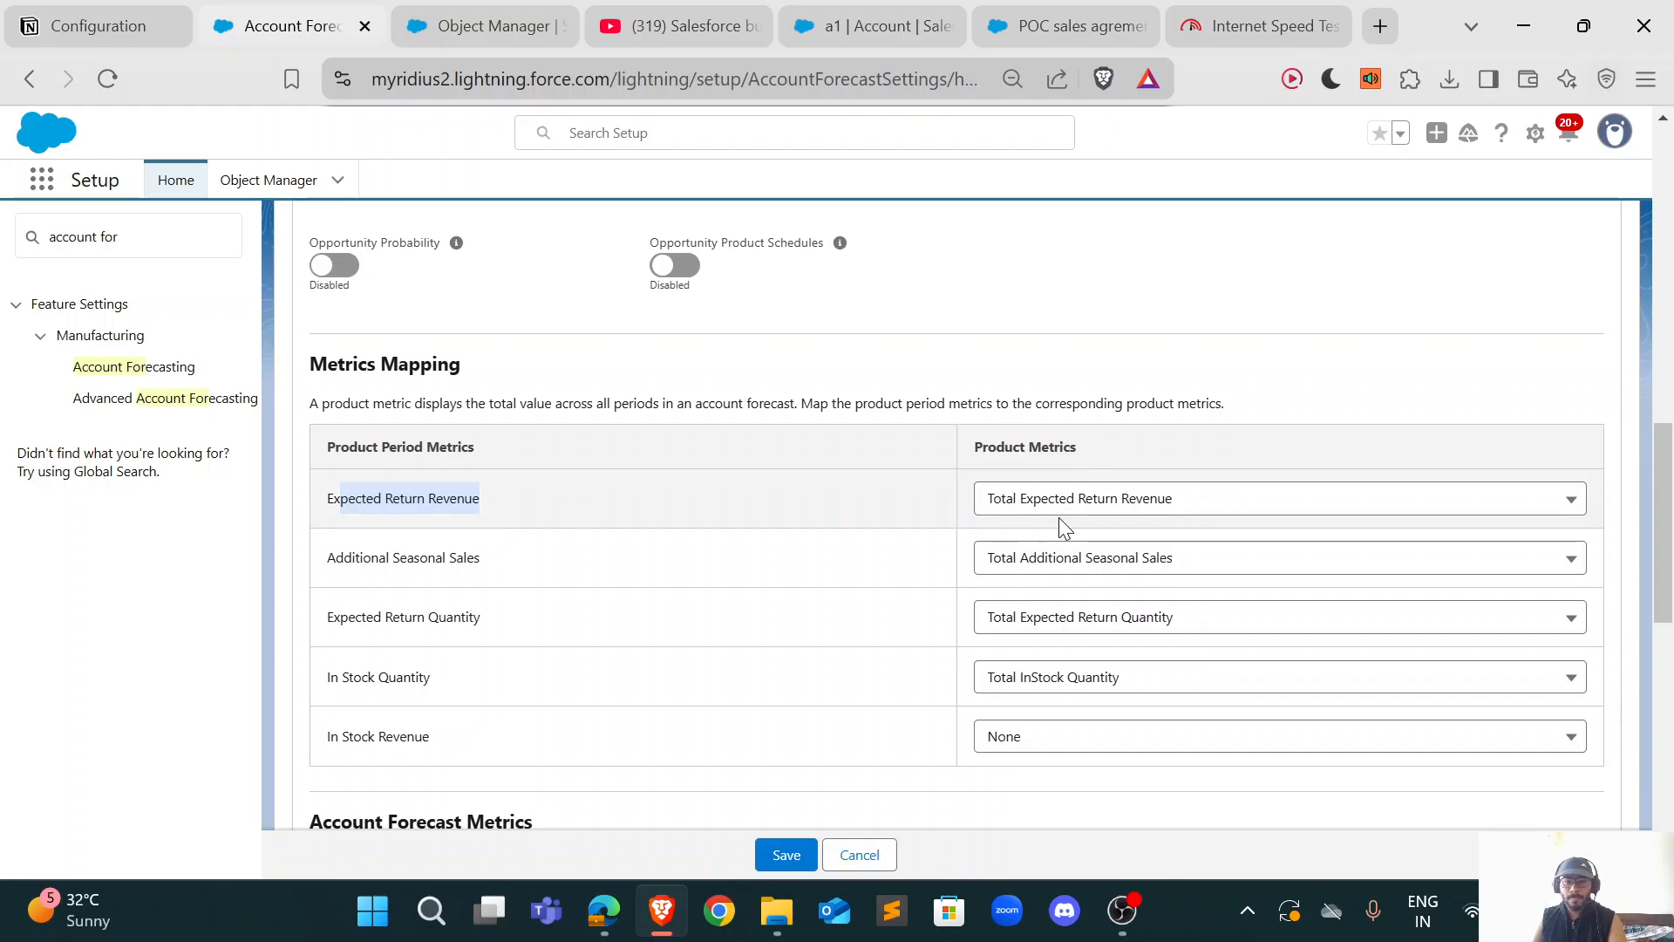
click(132, 30)
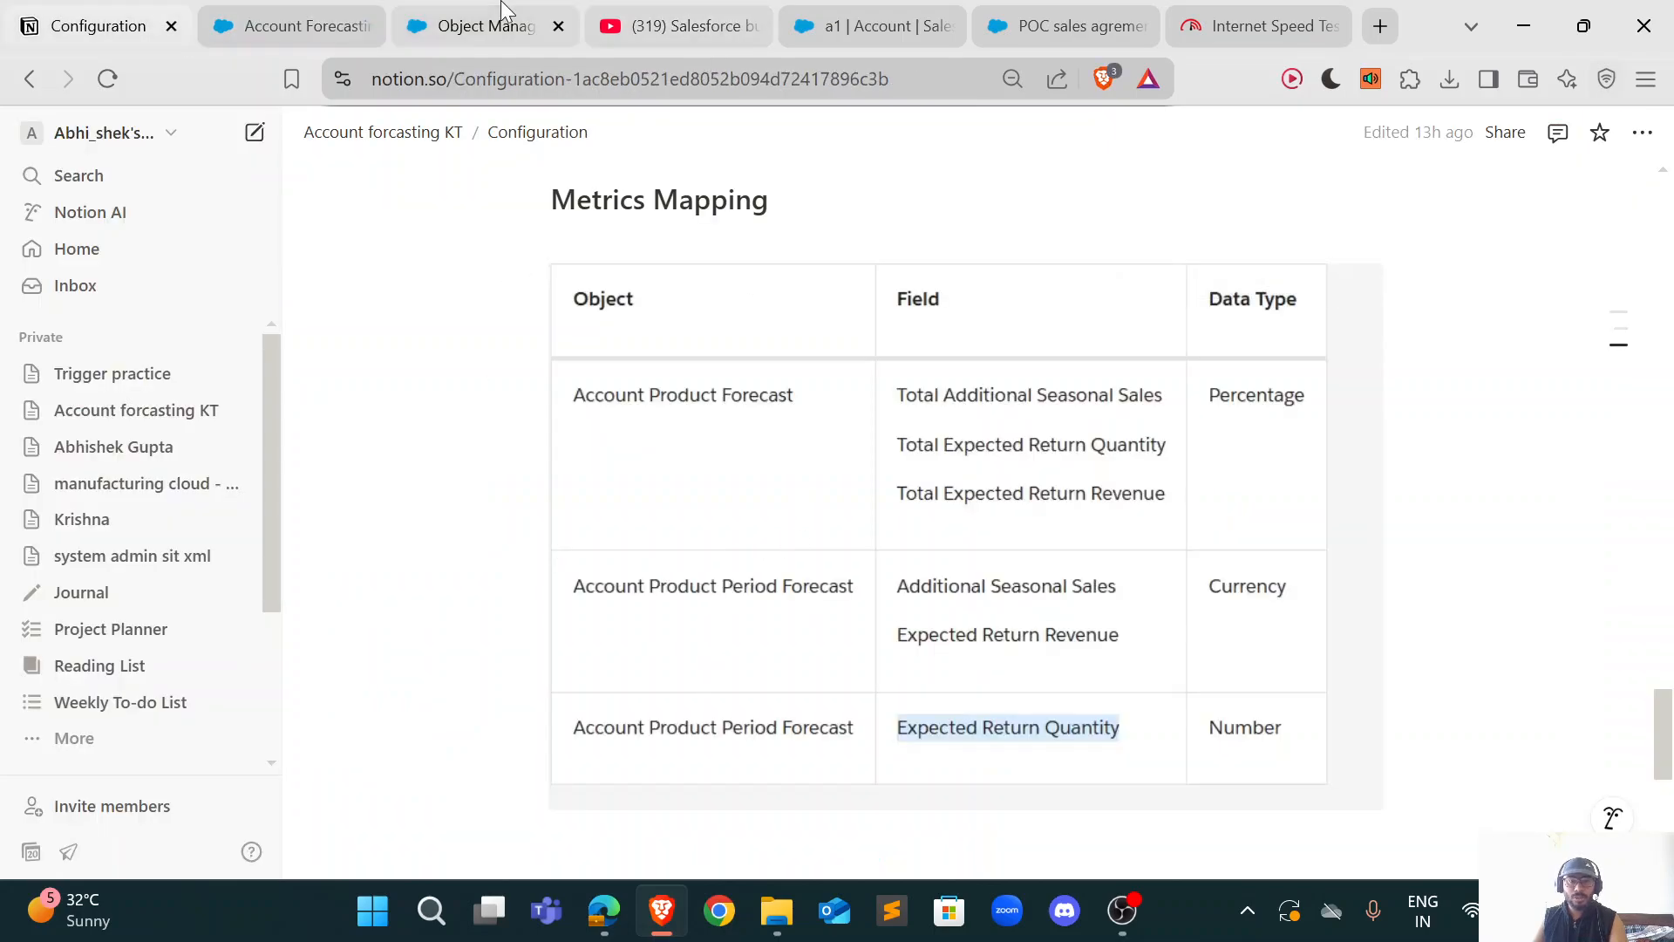
click(468, 30)
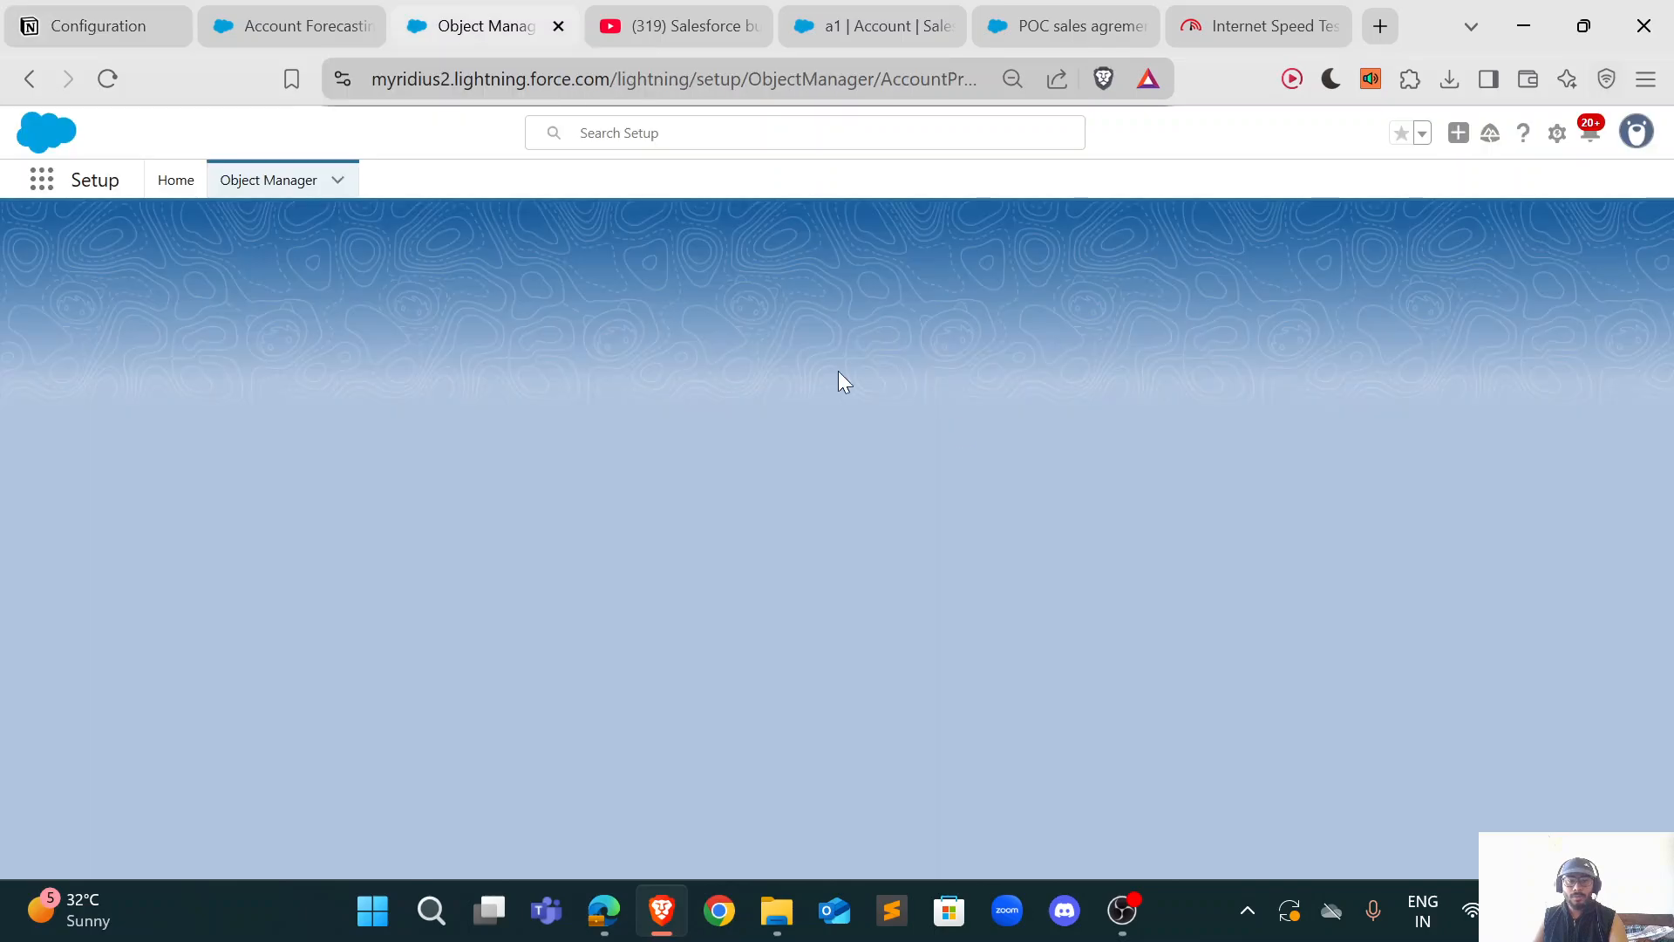
click(328, 33)
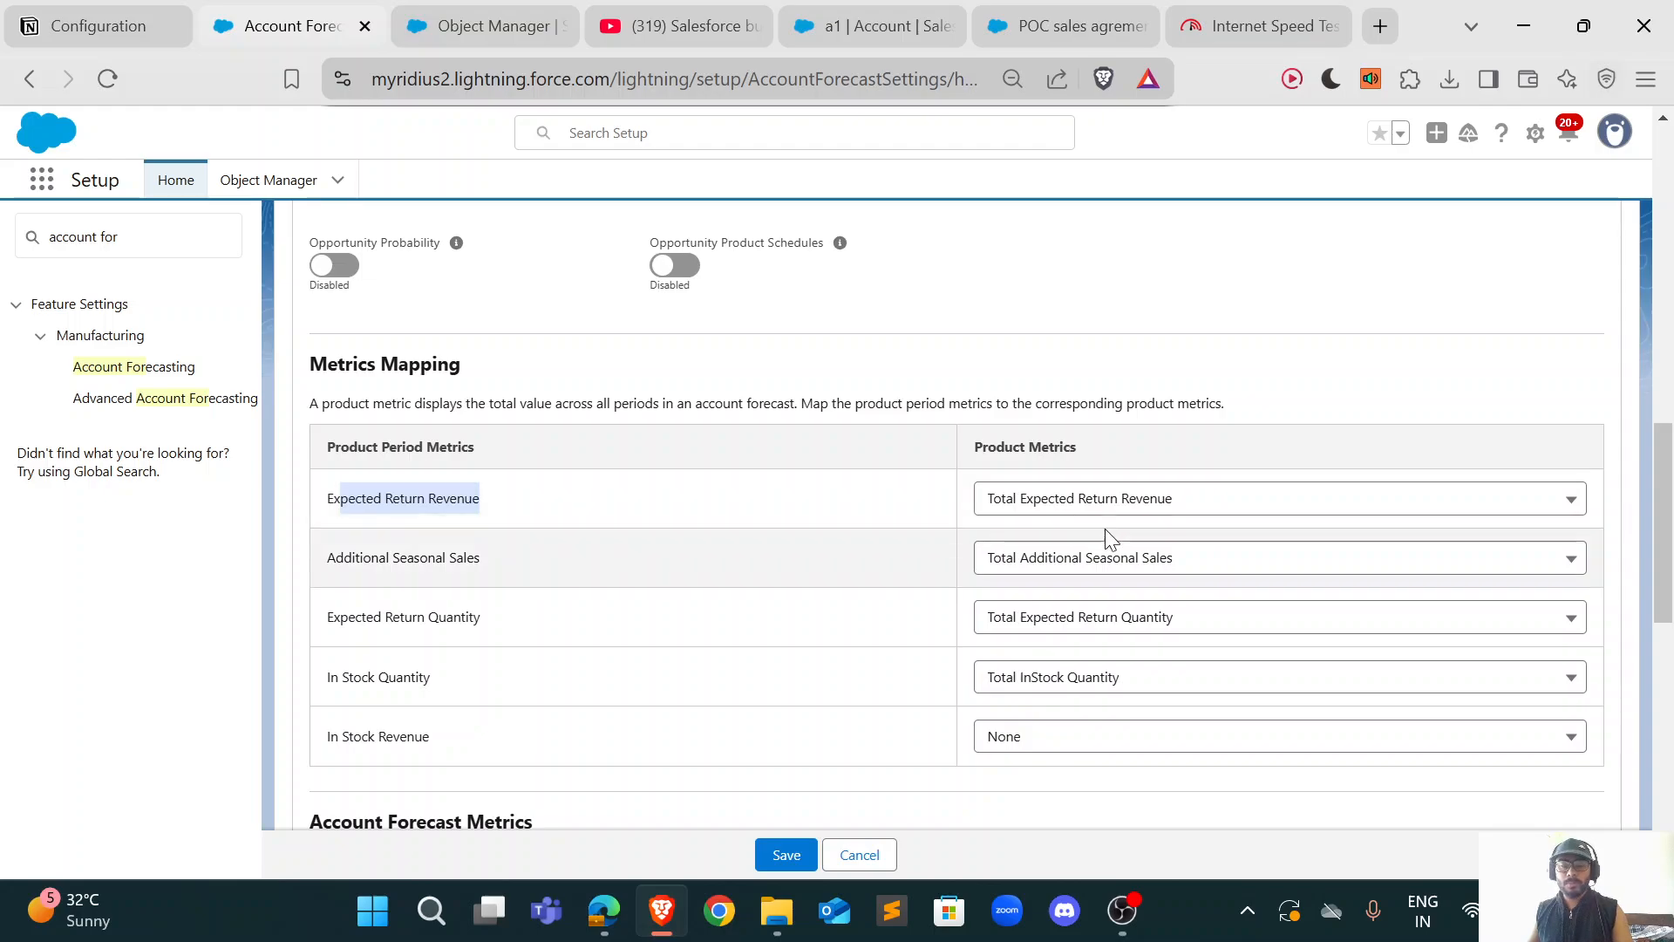
scroll(1099, 551, down, 2)
scroll(903, 563, up, 3)
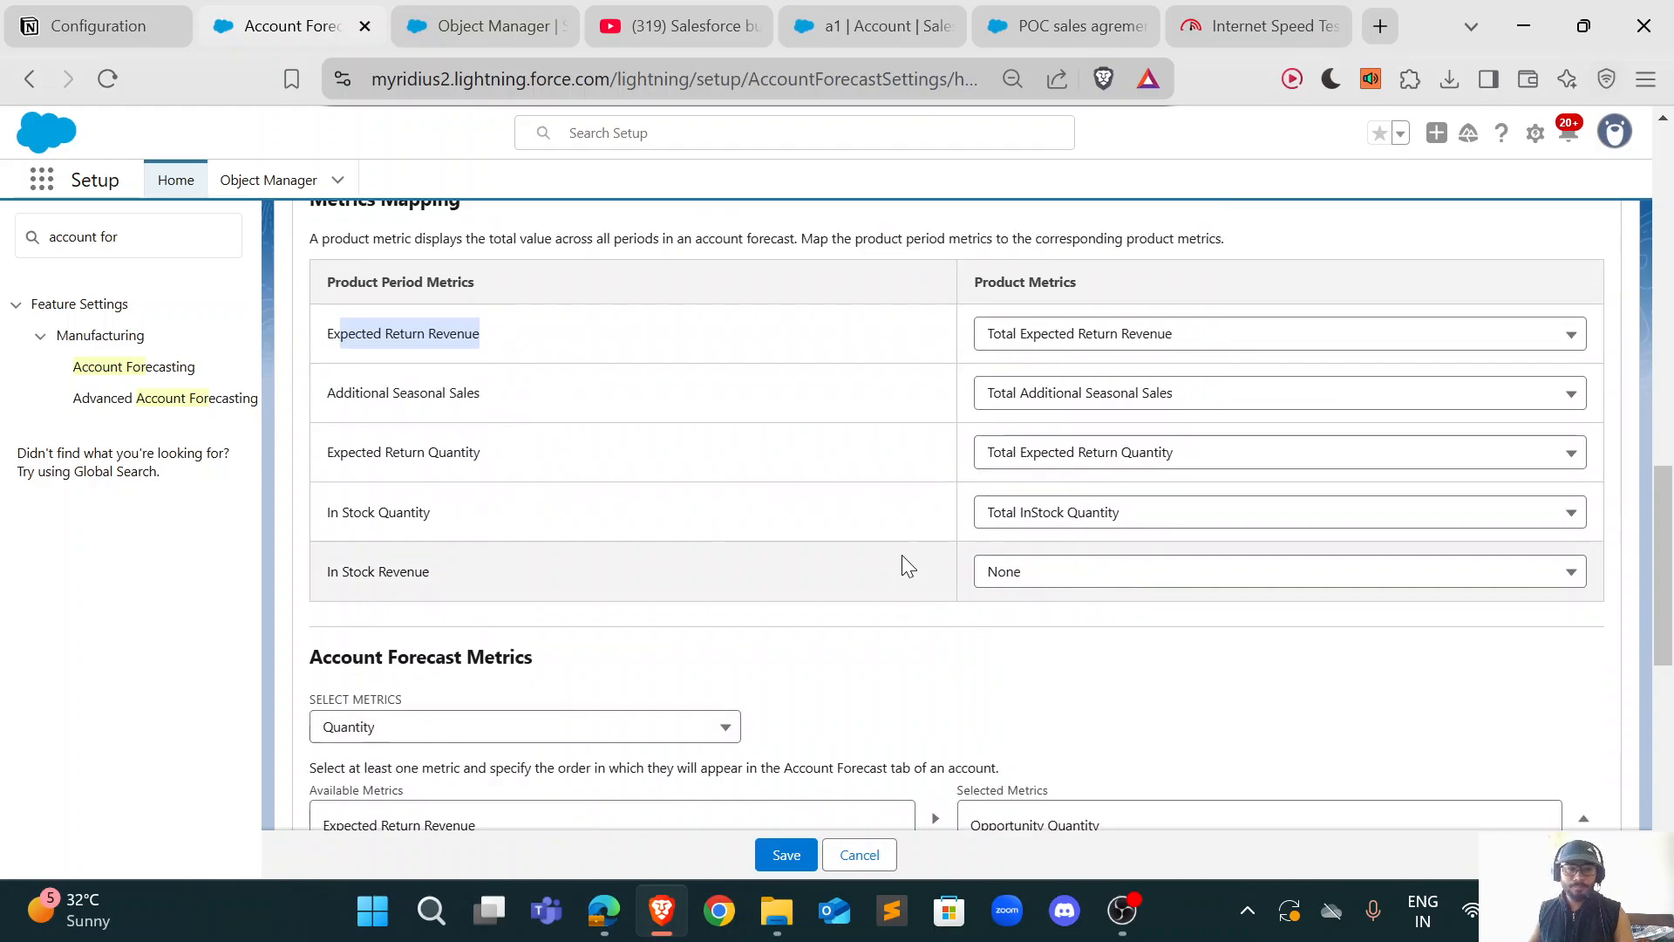
scroll(907, 558, down, 3)
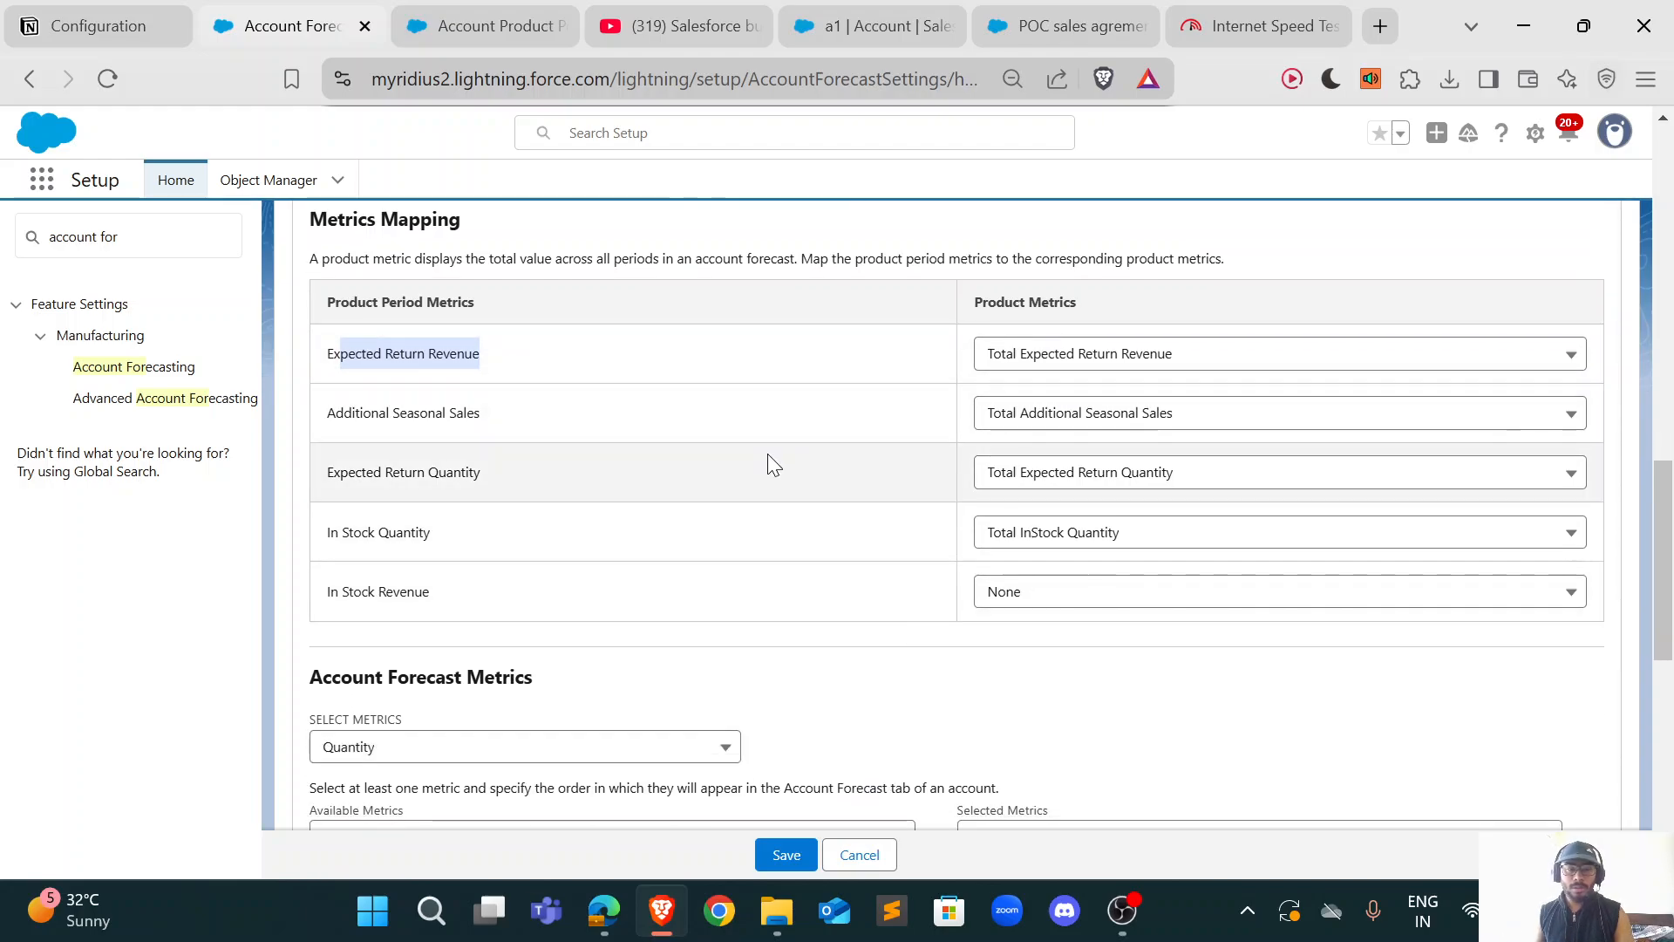
Step: Examine the Account Forecast Metrics section, including its metric type options and the available and selected quantity metrics
scroll(767, 454, down, 5)
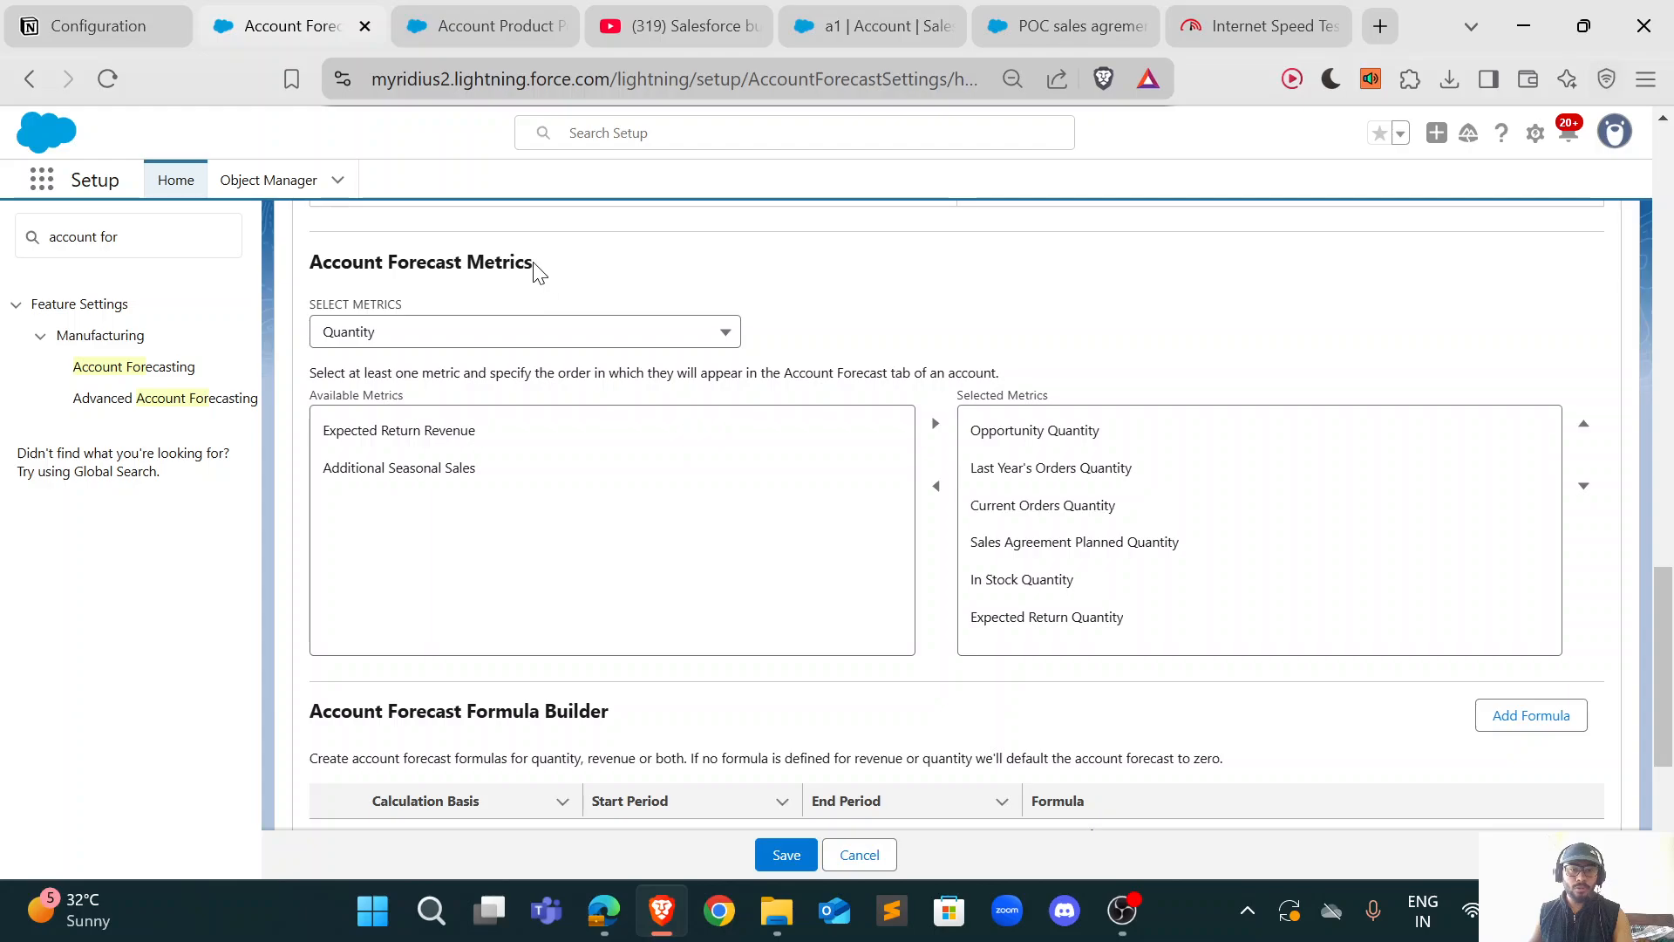
drag(535, 269, 315, 271)
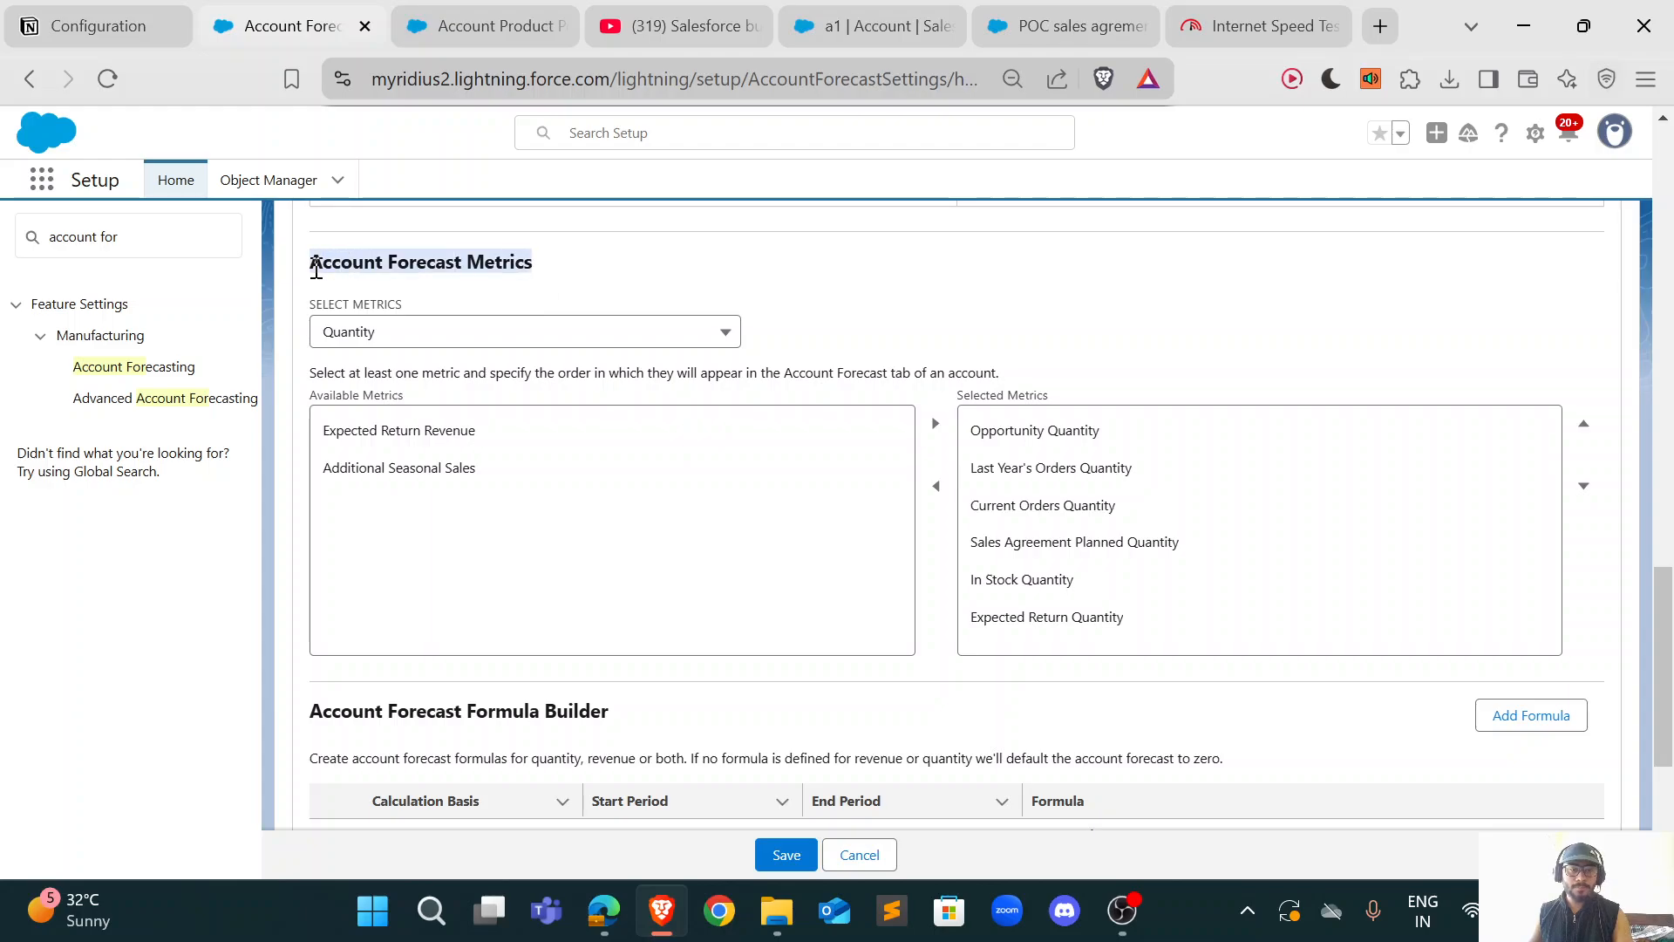
click(1045, 293)
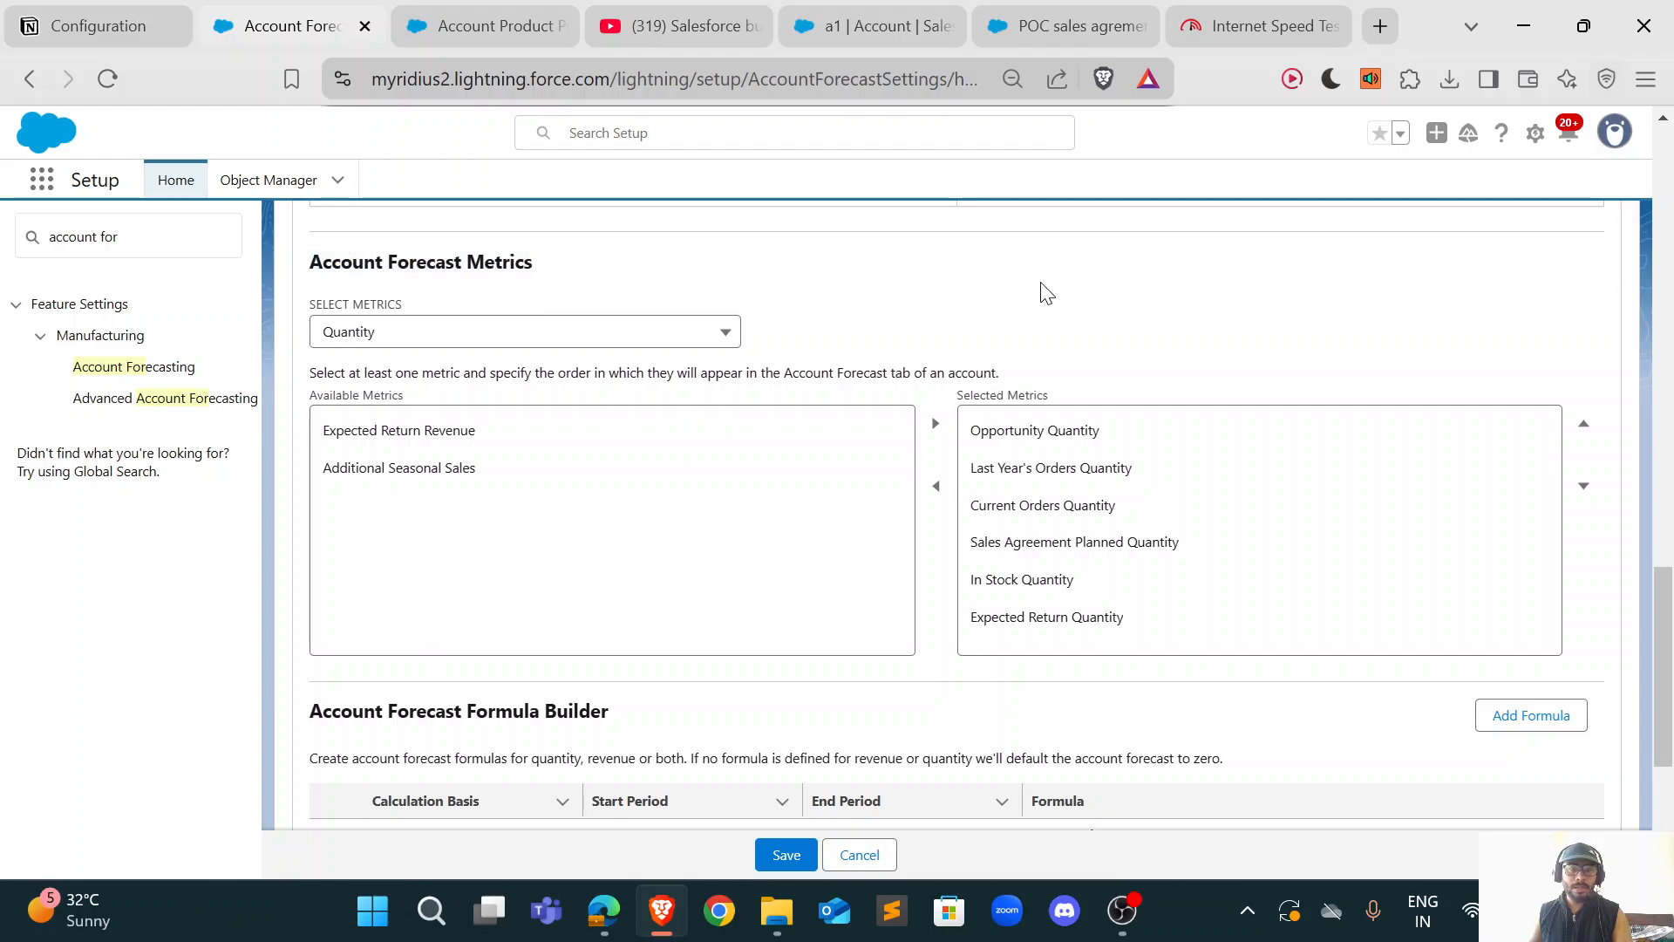
click(510, 335)
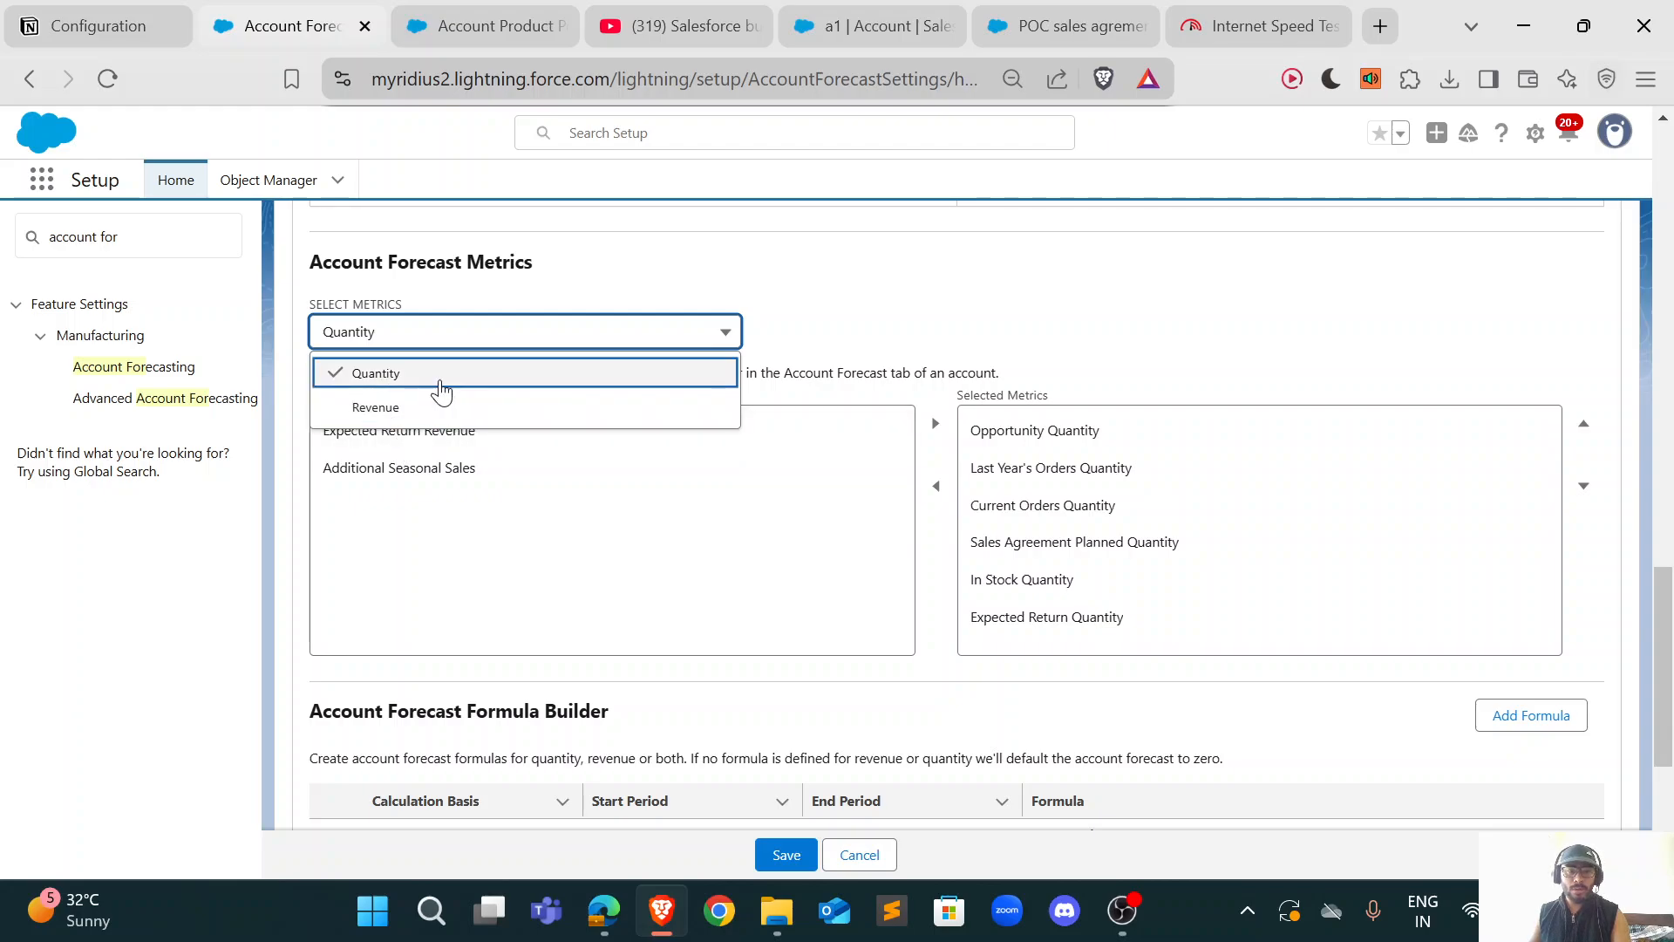
click(865, 340)
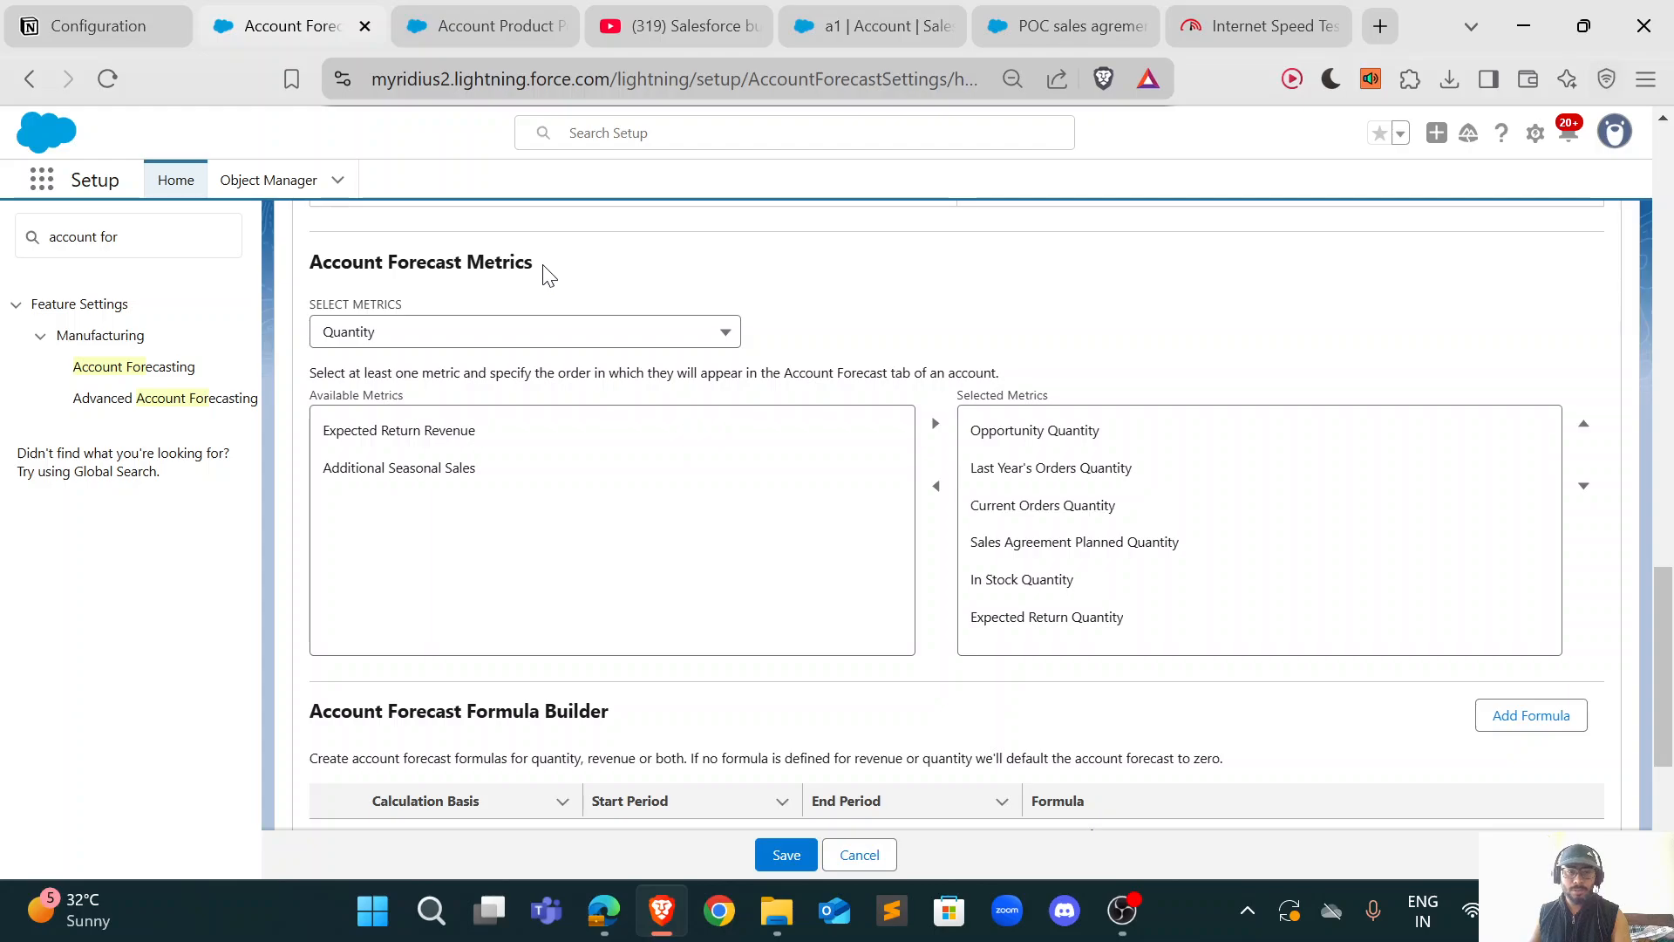
drag(550, 272, 312, 272)
click(824, 254)
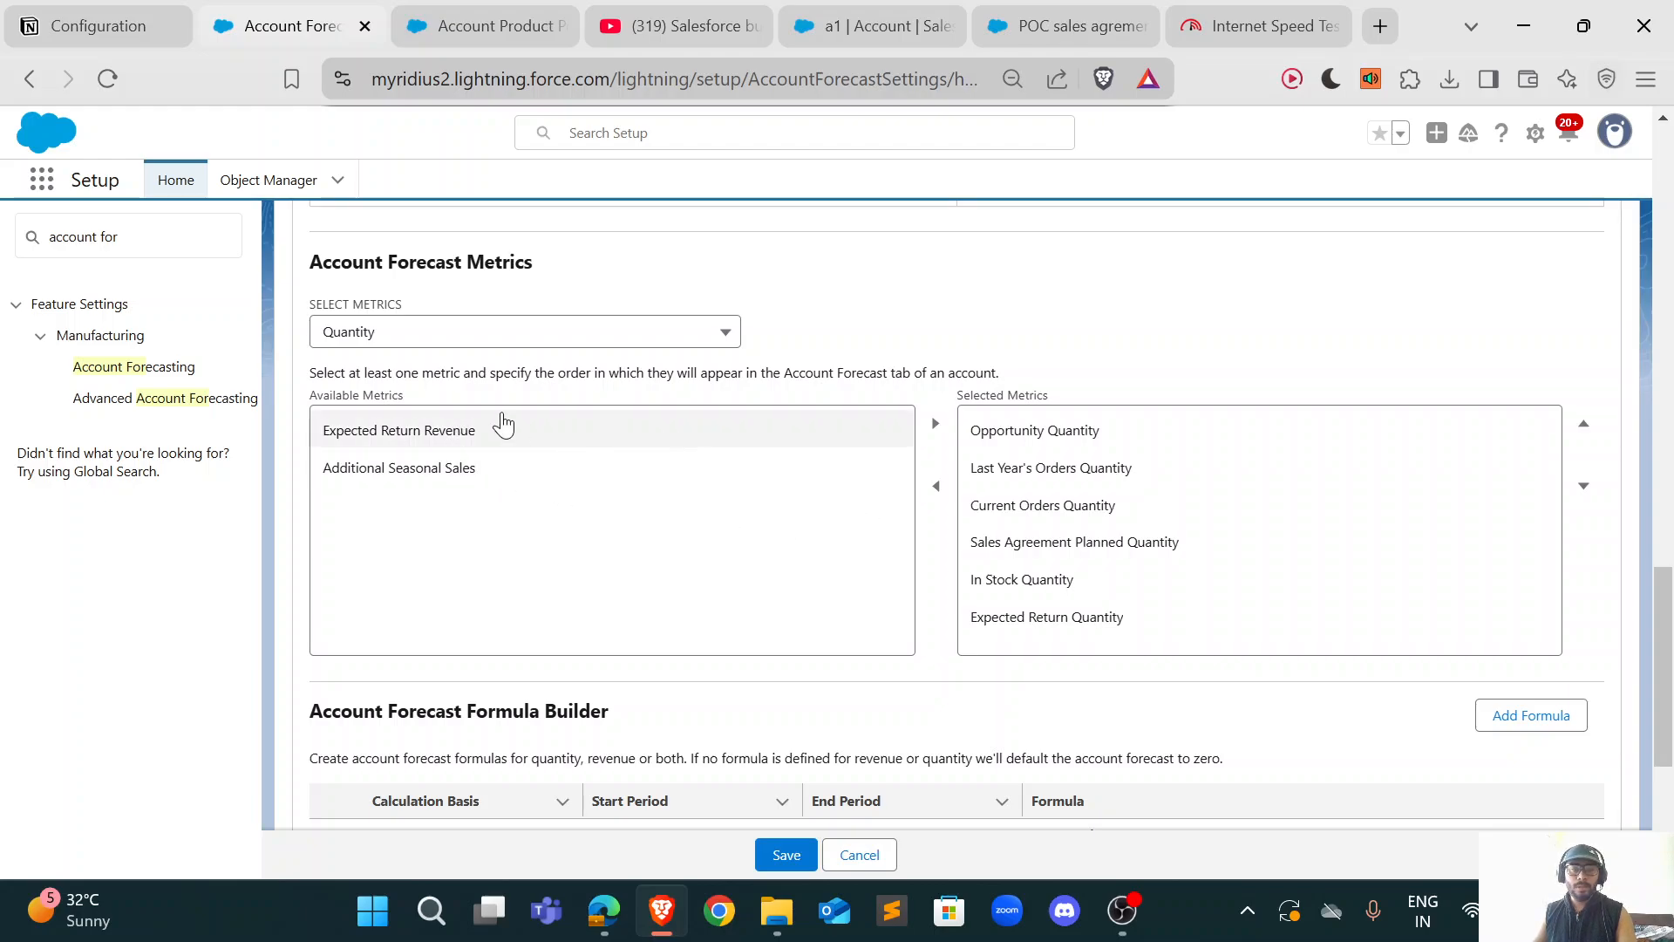
scroll(1123, 486, down, 1)
scroll(958, 502, up, 1)
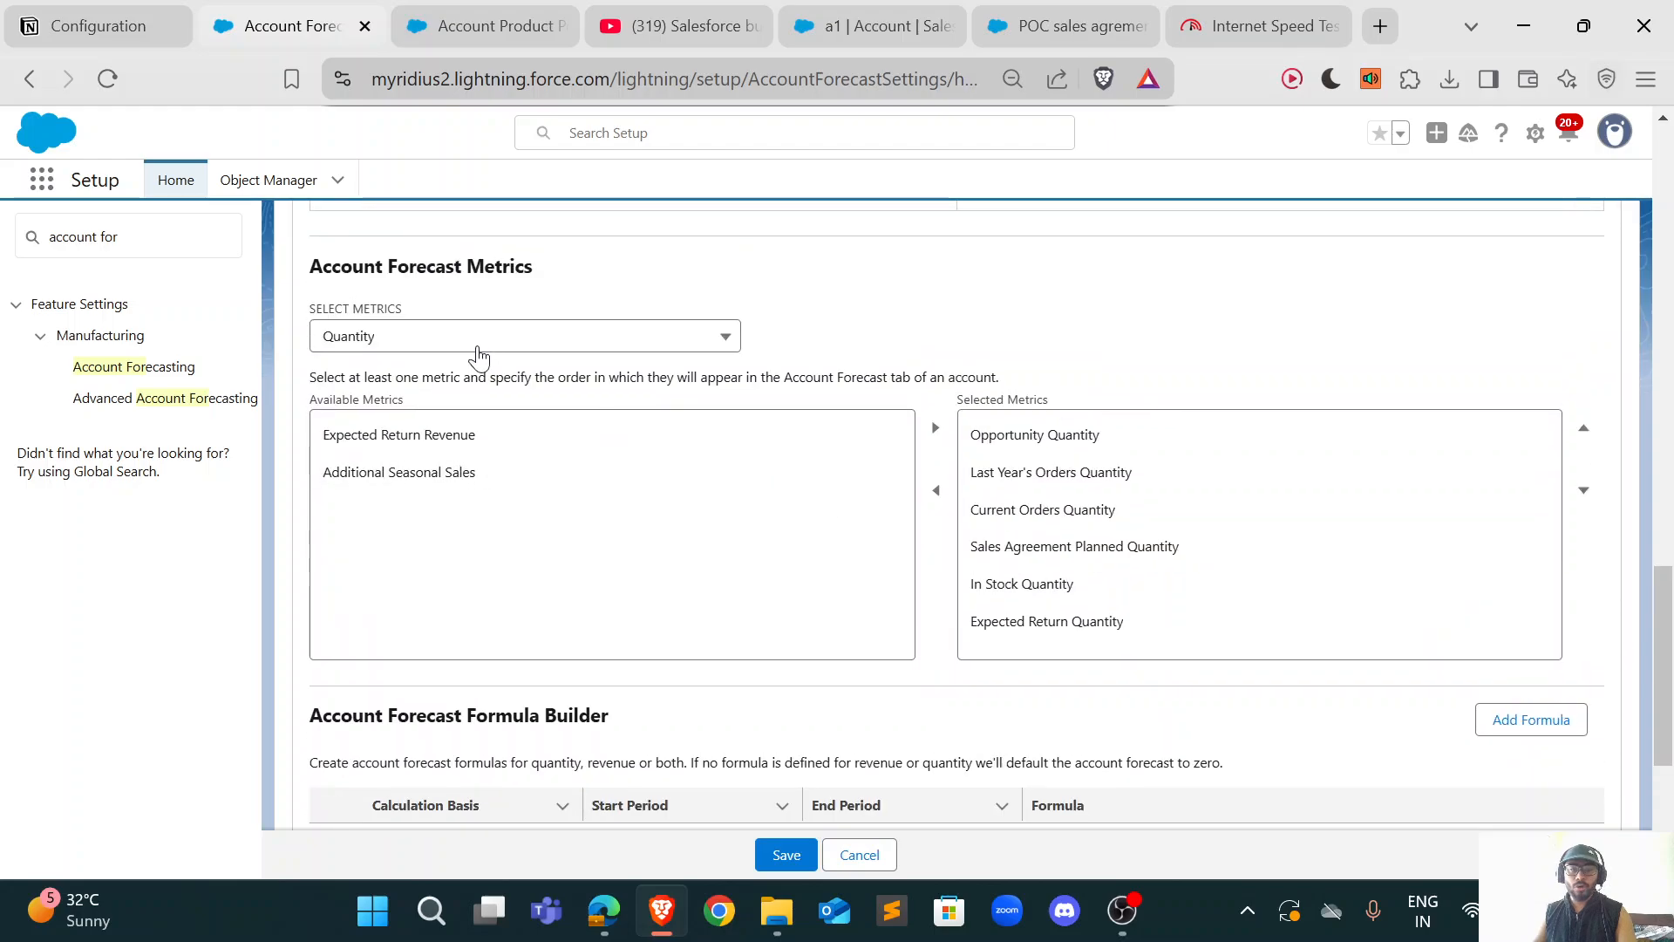
Step: Switch to the a1 account's forecast and review its metric view options and the listed quantity metrics
click(872, 25)
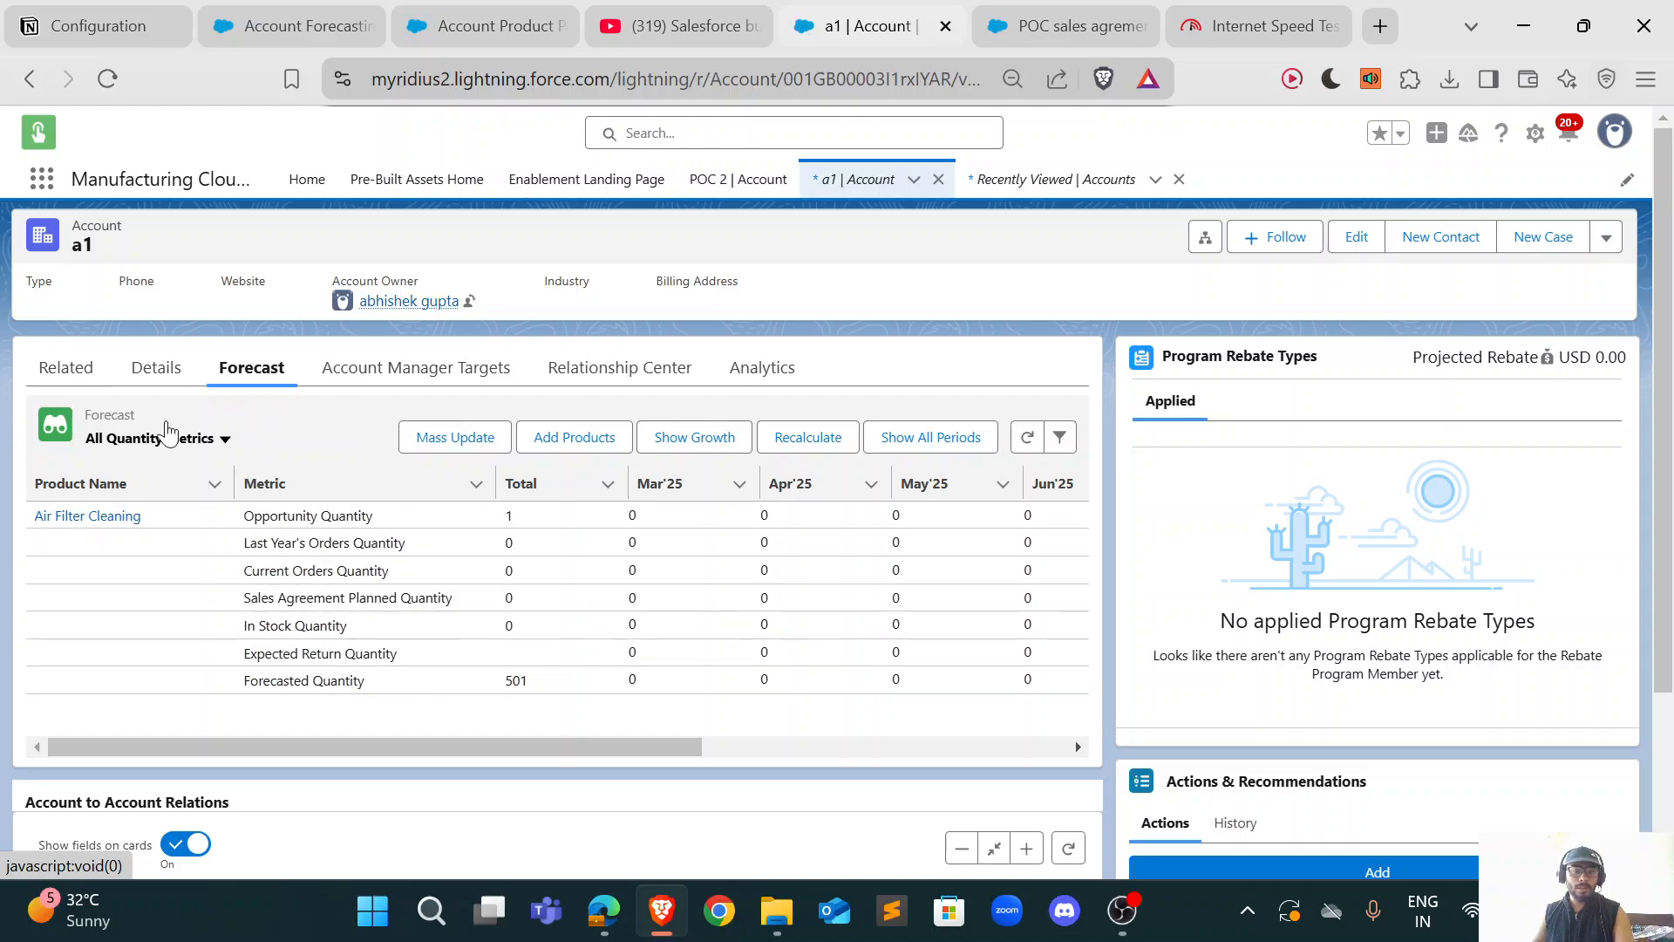
click(206, 448)
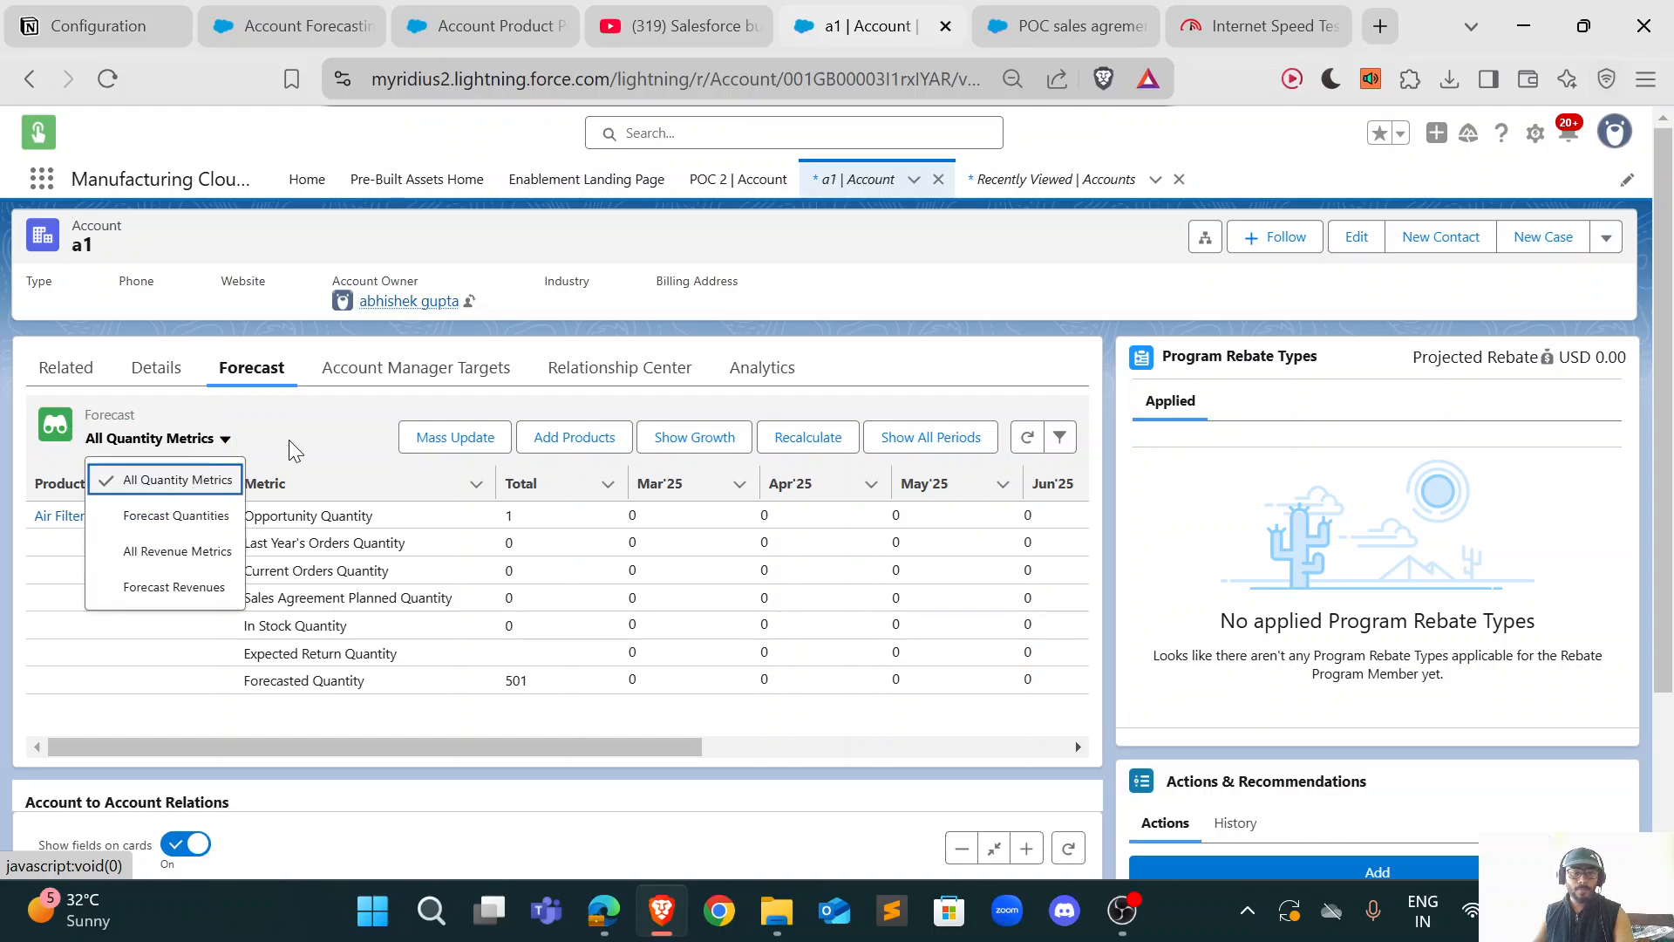
click(436, 529)
drag(246, 518, 376, 653)
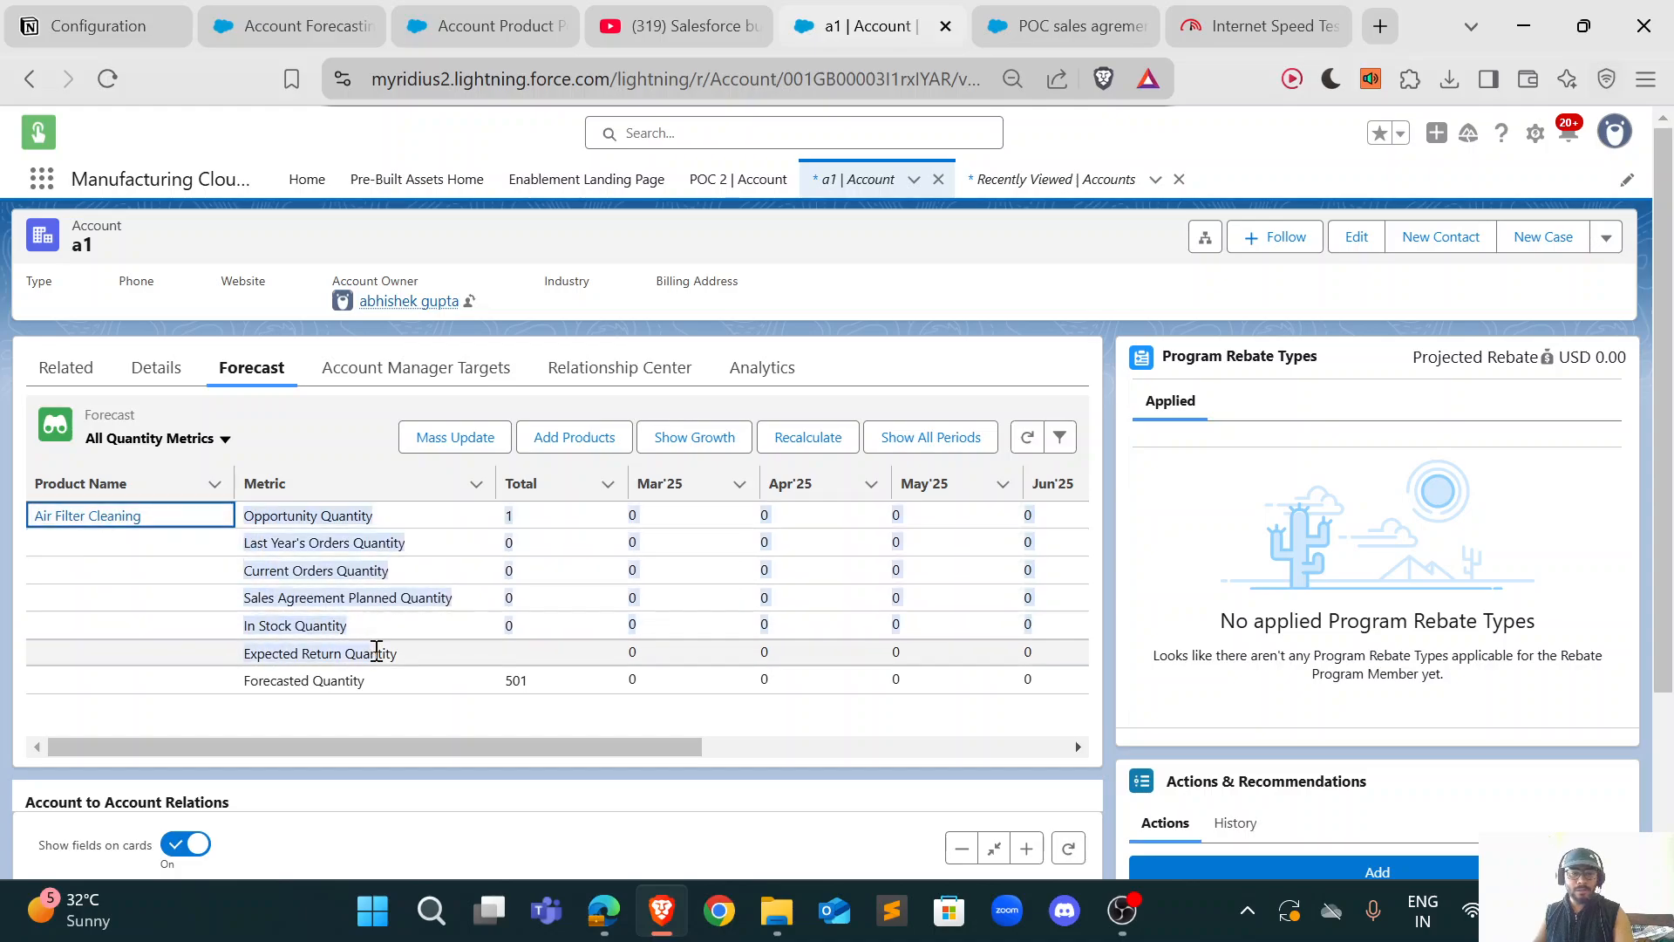
click(362, 710)
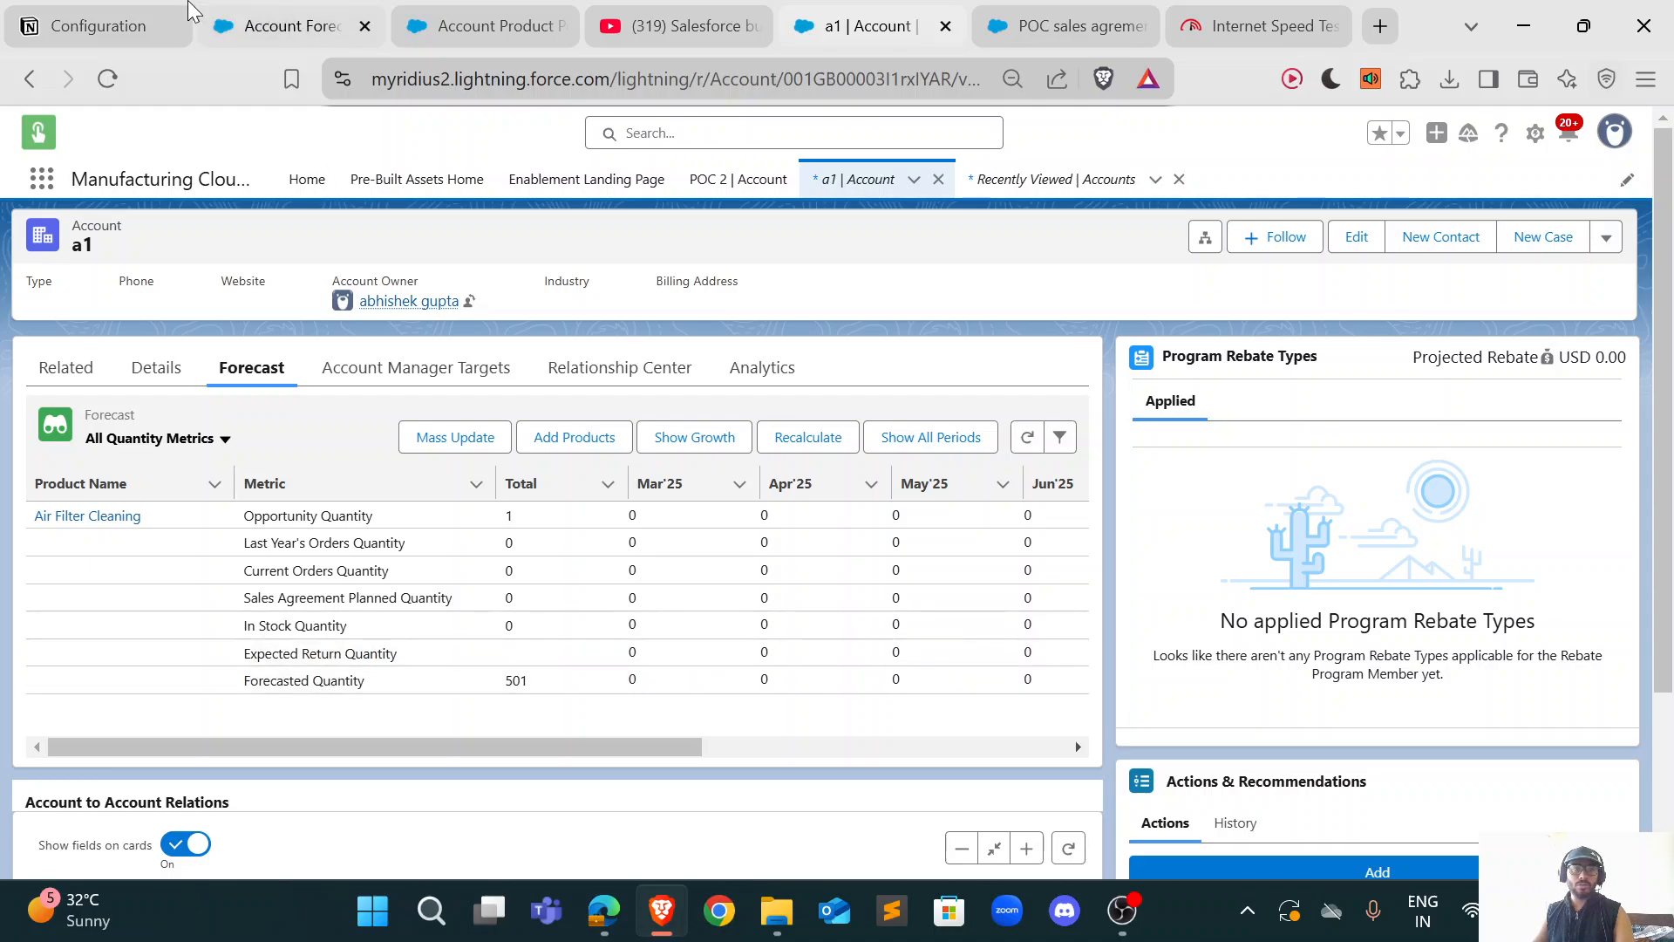
Step: Return to Account Forecasting setup, show the Revenue metrics under Account Forecast Metrics and review the selected ones
click(288, 26)
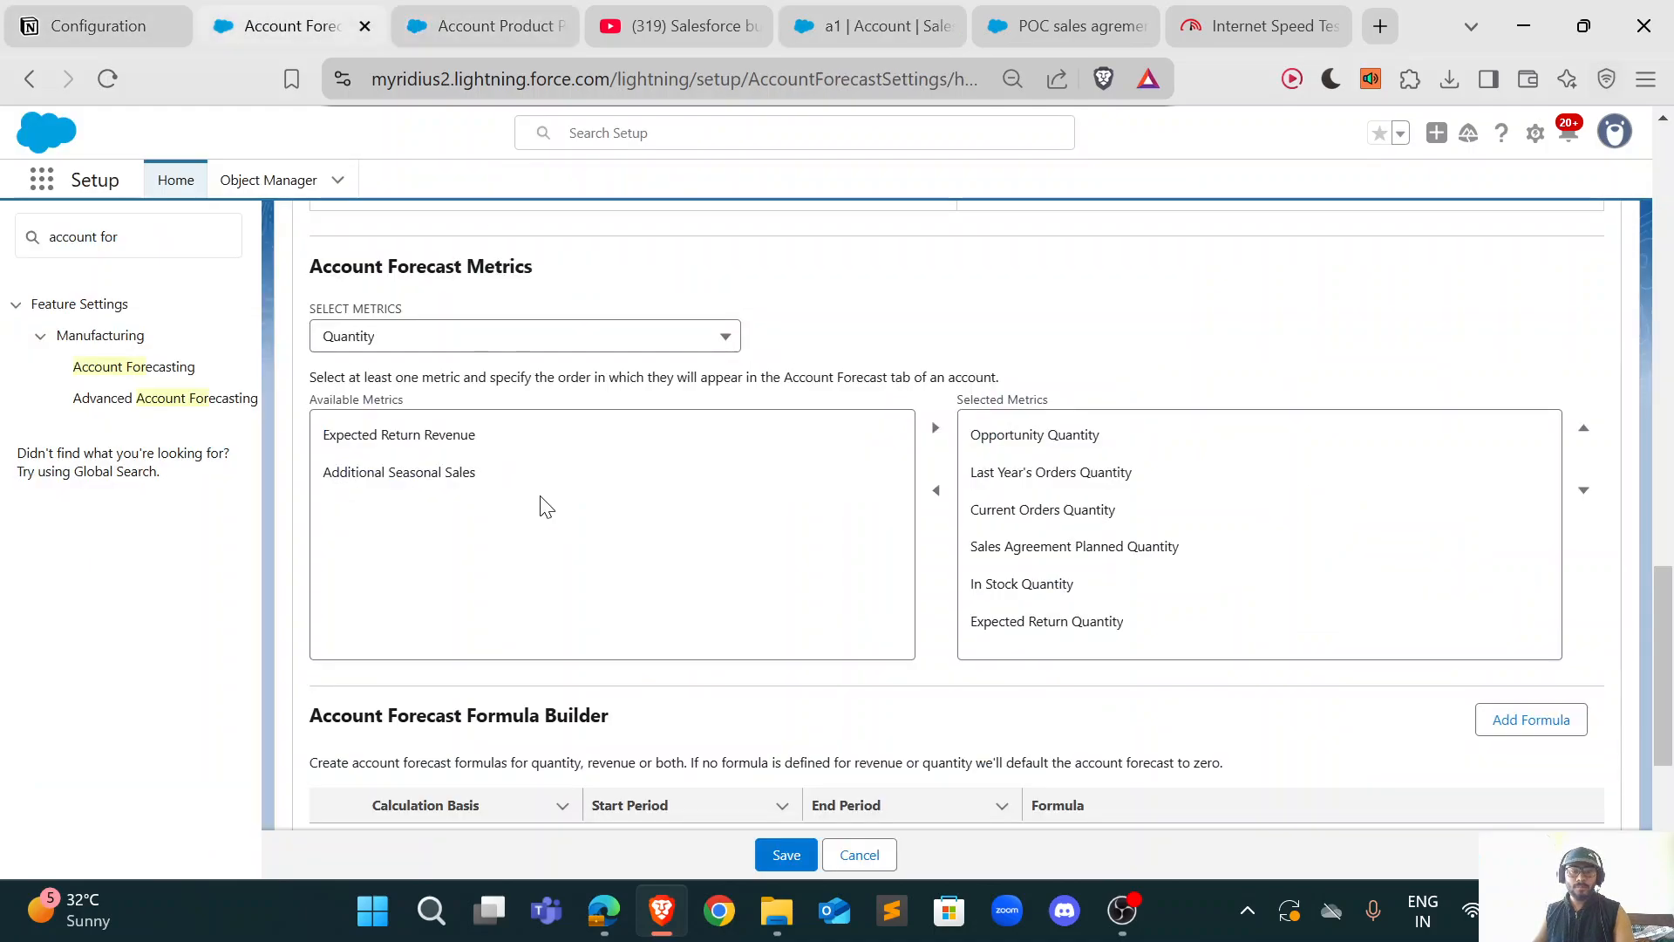
click(531, 332)
click(455, 413)
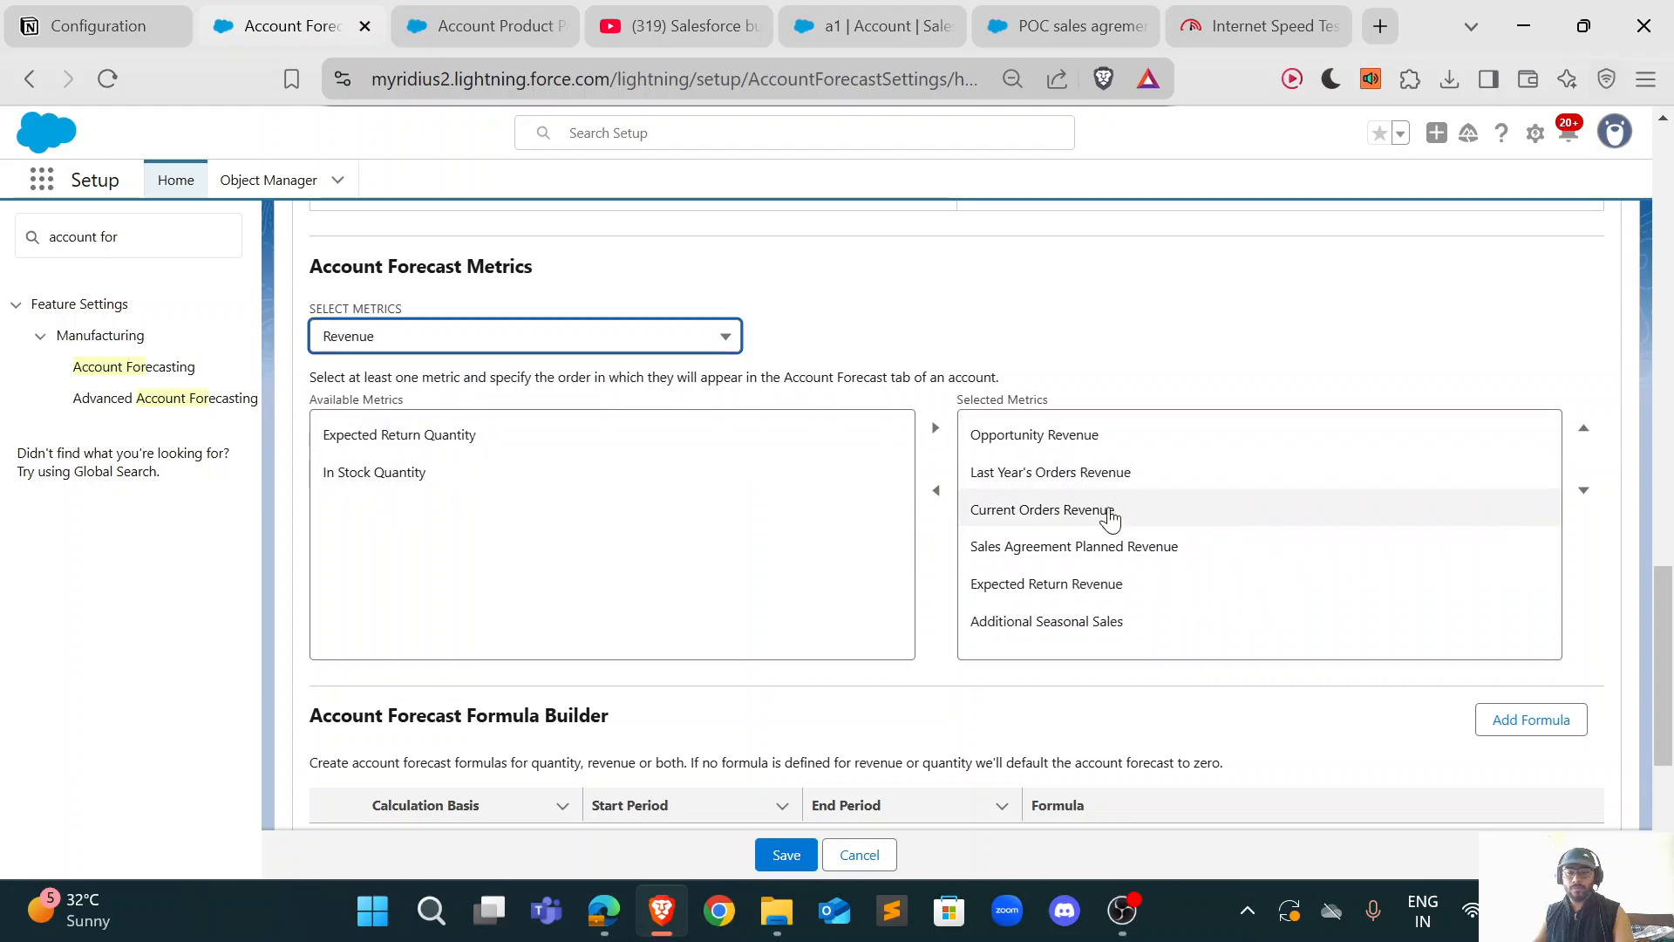
scroll(1105, 501, down, 1)
scroll(1106, 486, up, 1)
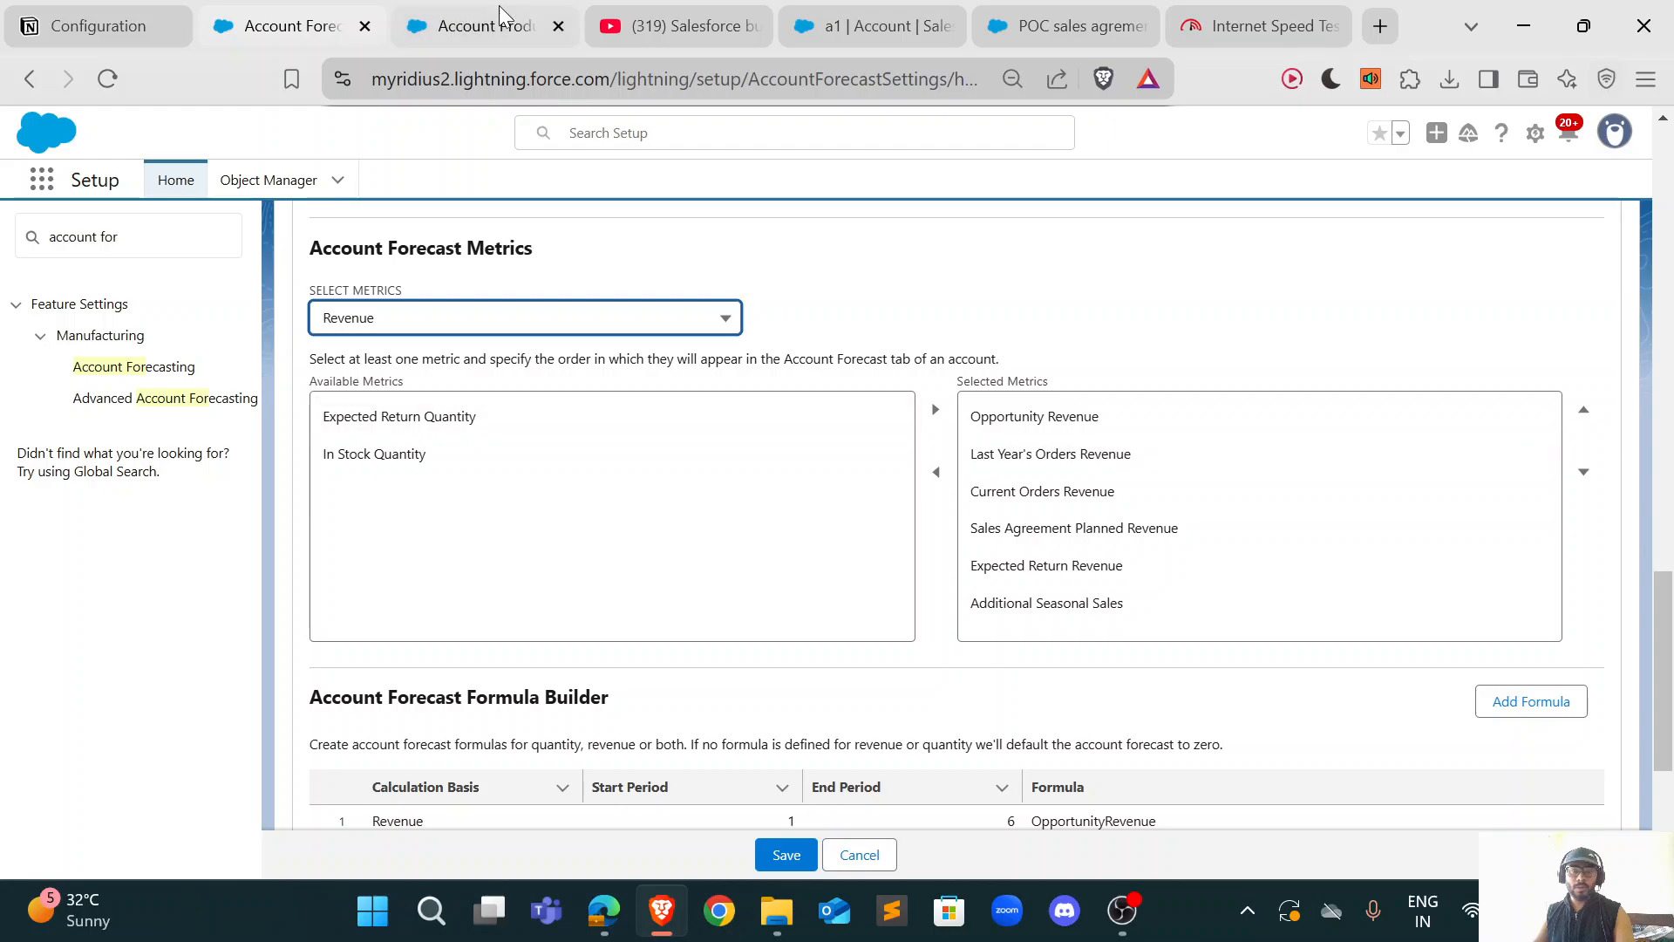
click(717, 379)
click(493, 26)
click(281, 13)
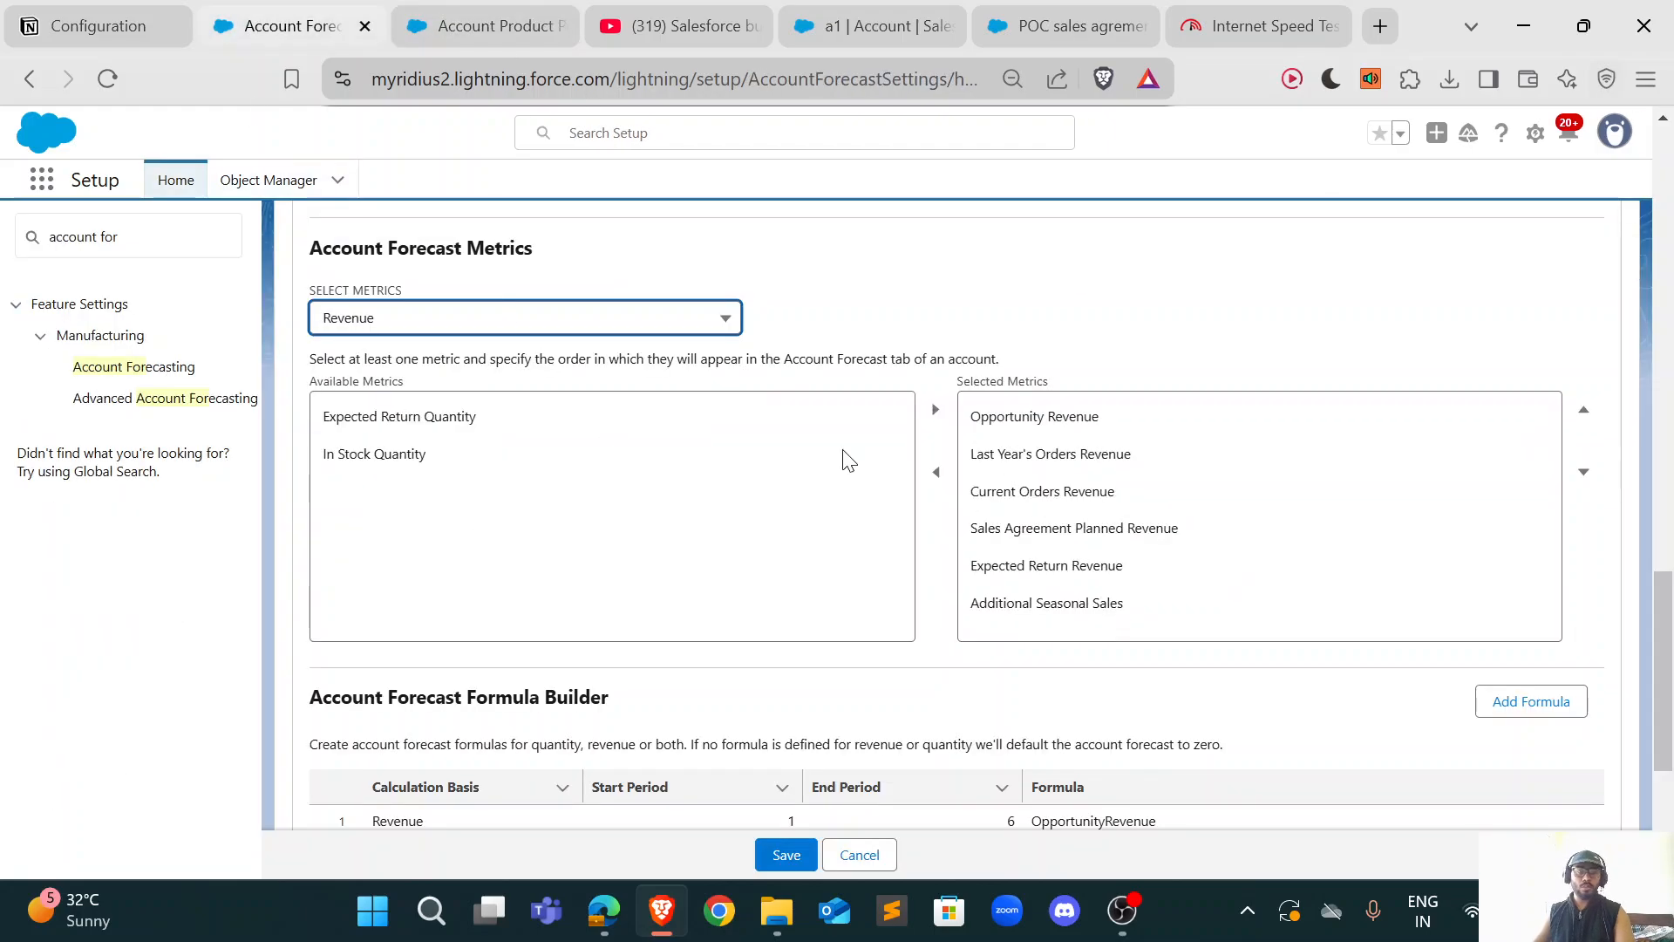
Step: Switch to the a1 account and change its forecast view to All Revenue Metrics
click(875, 10)
click(175, 437)
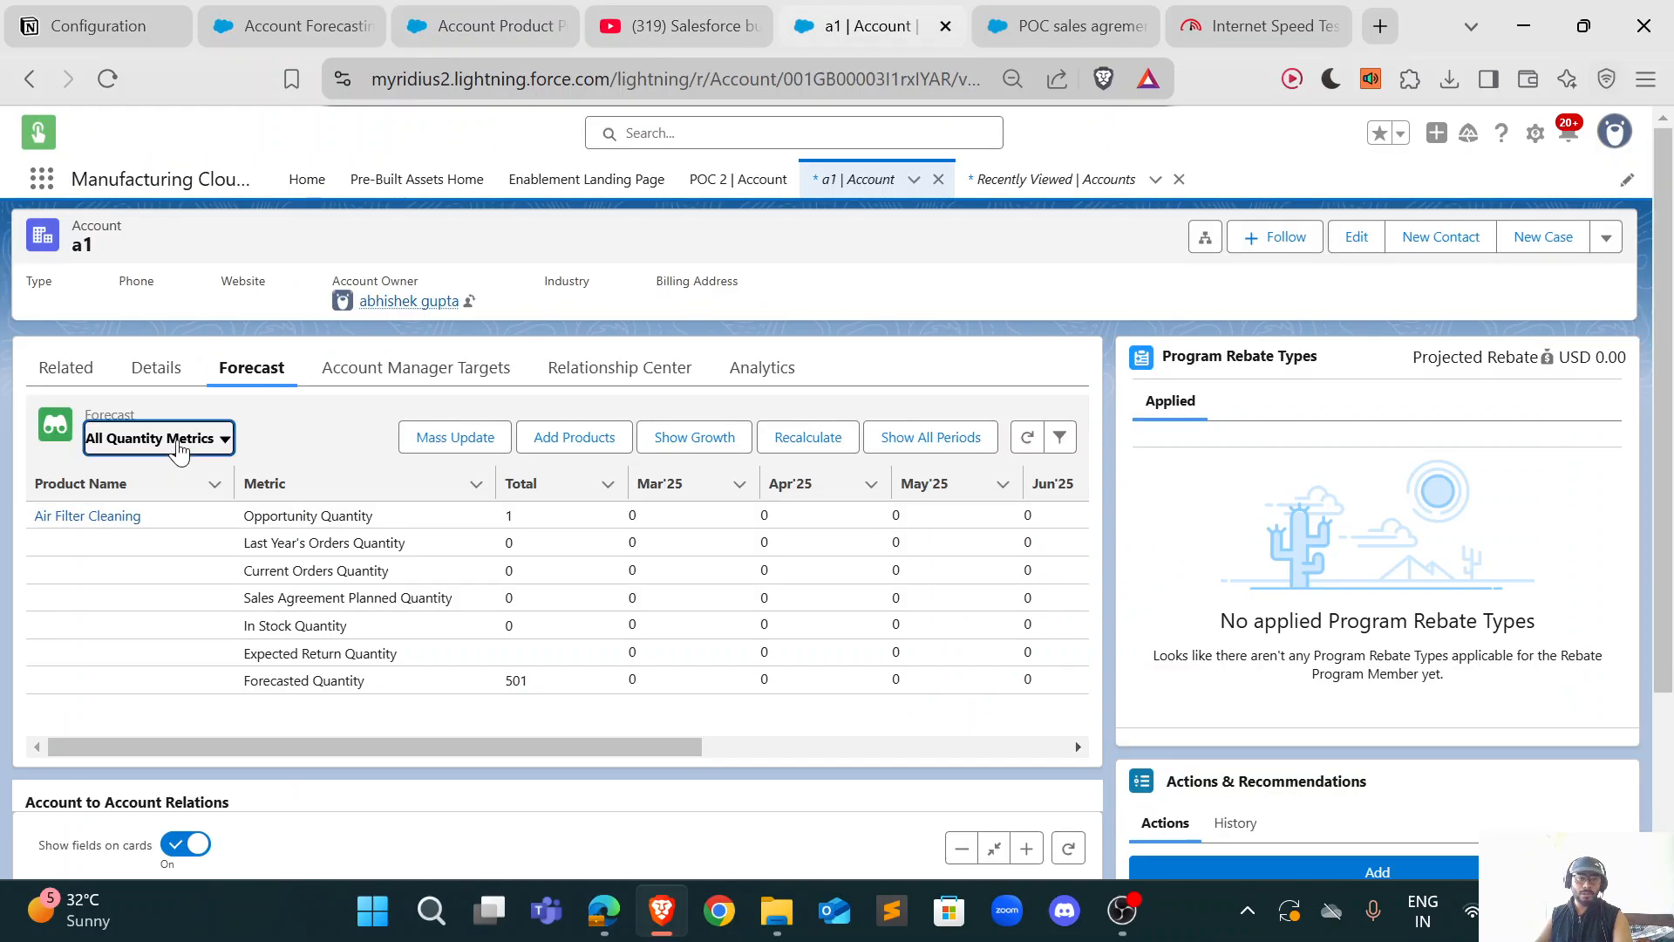
click(146, 551)
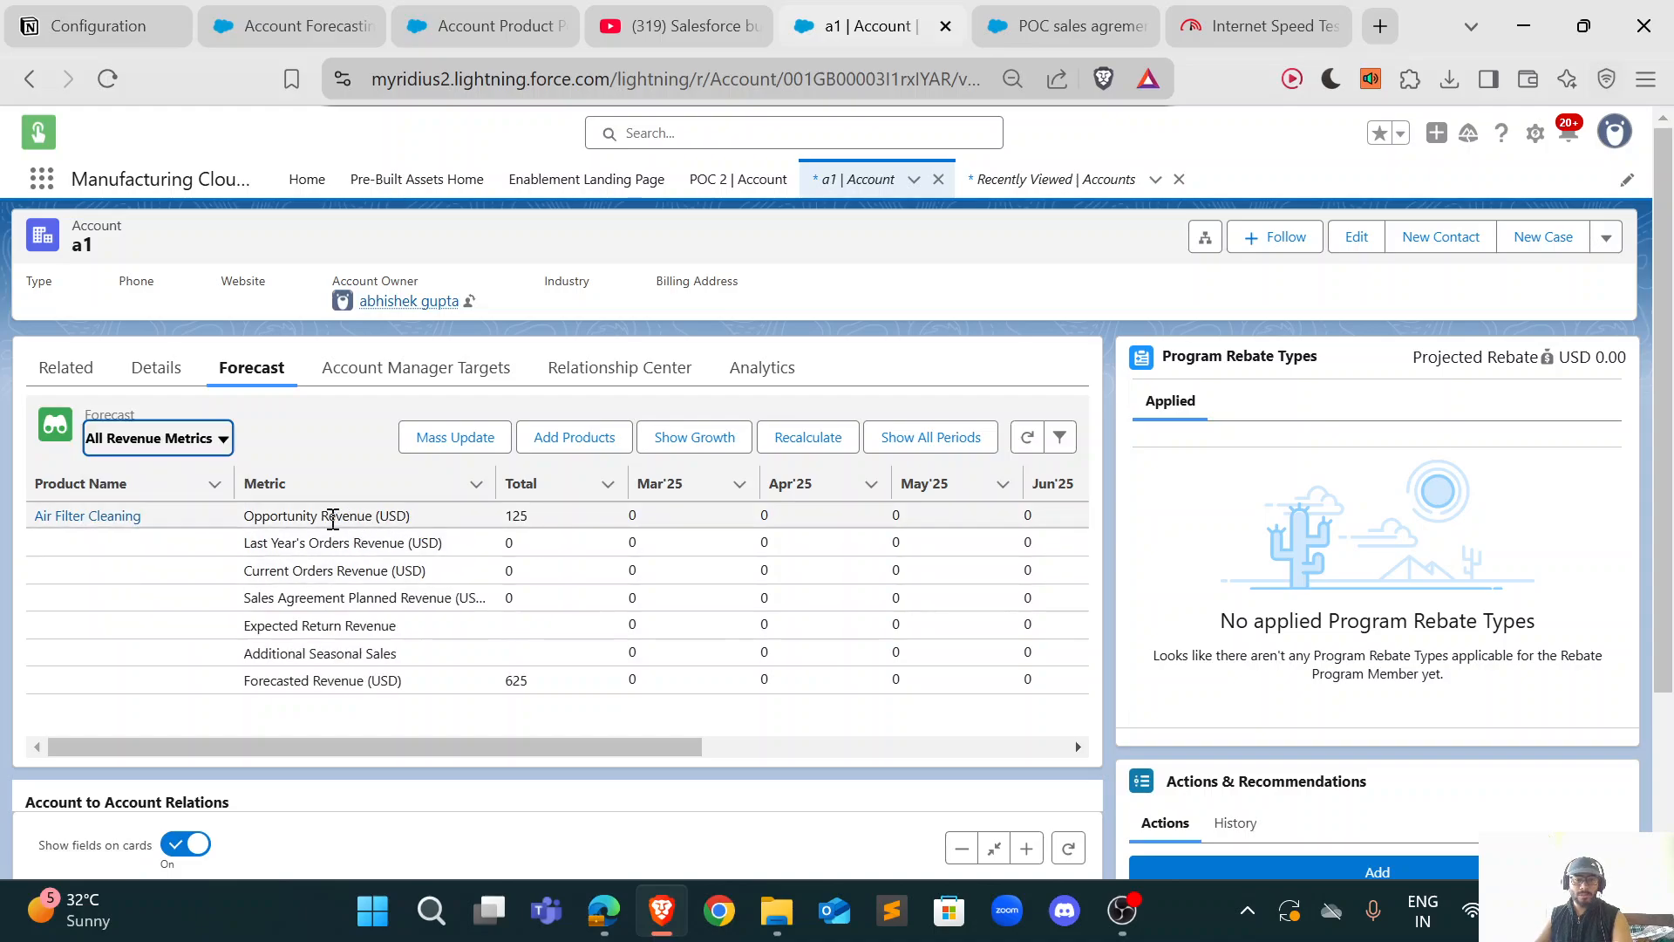
Step: Return to Account Forecasting setup and examine the first Revenue formula in the Account Forecast Formula Builder
click(309, 20)
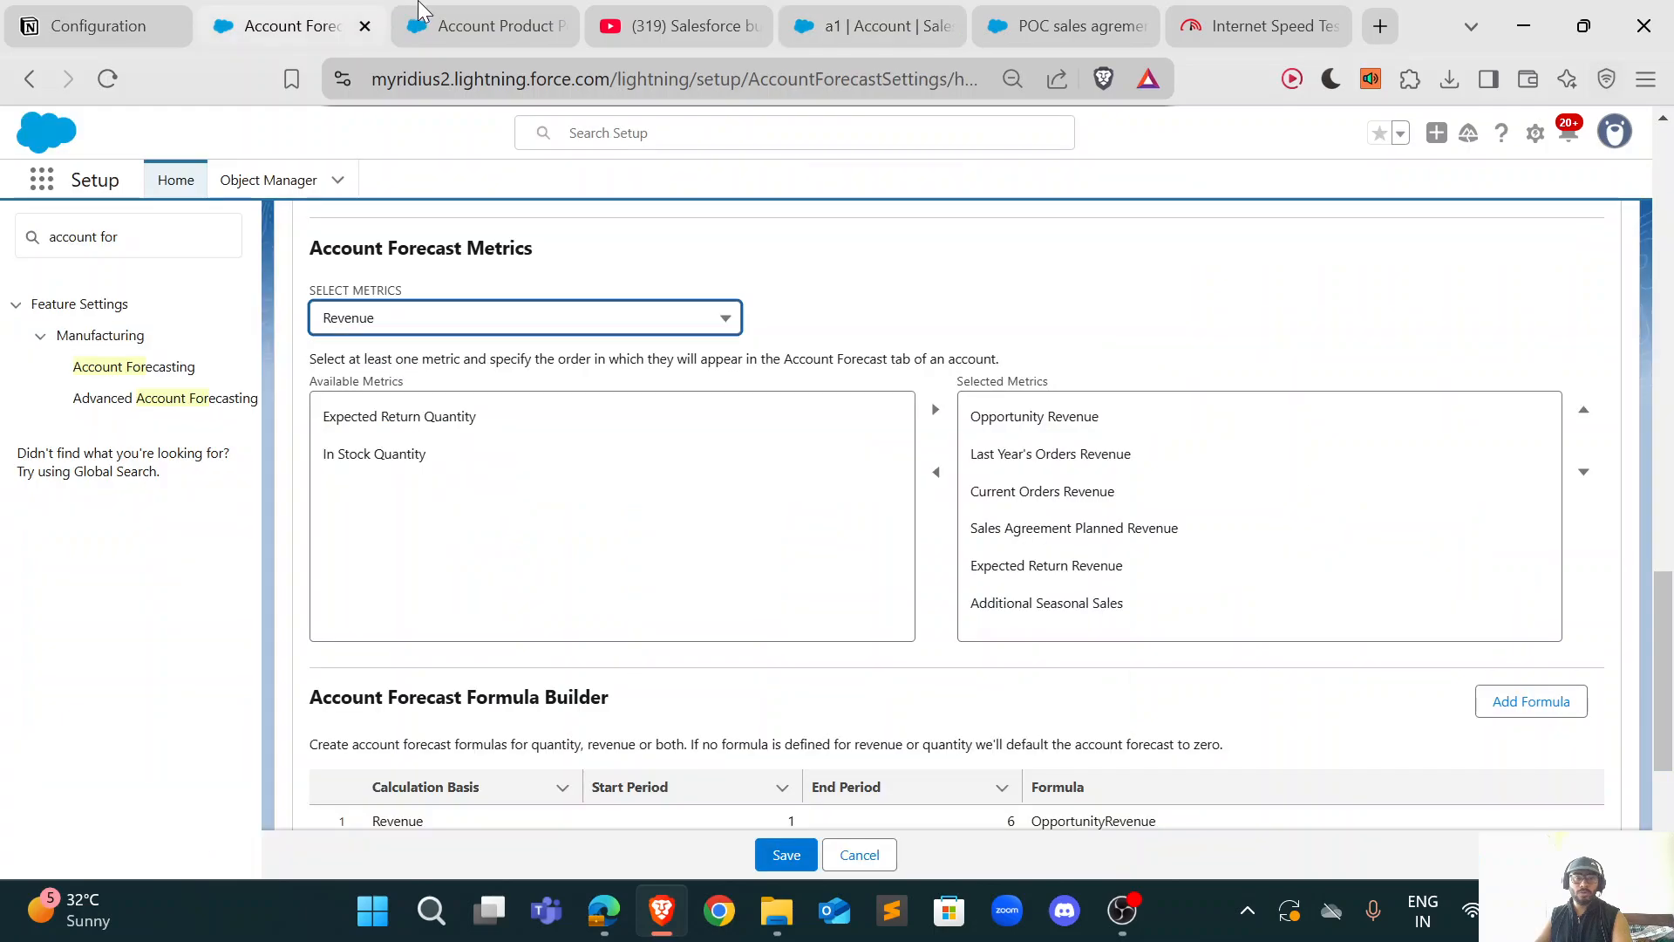
scroll(855, 460, down, 1)
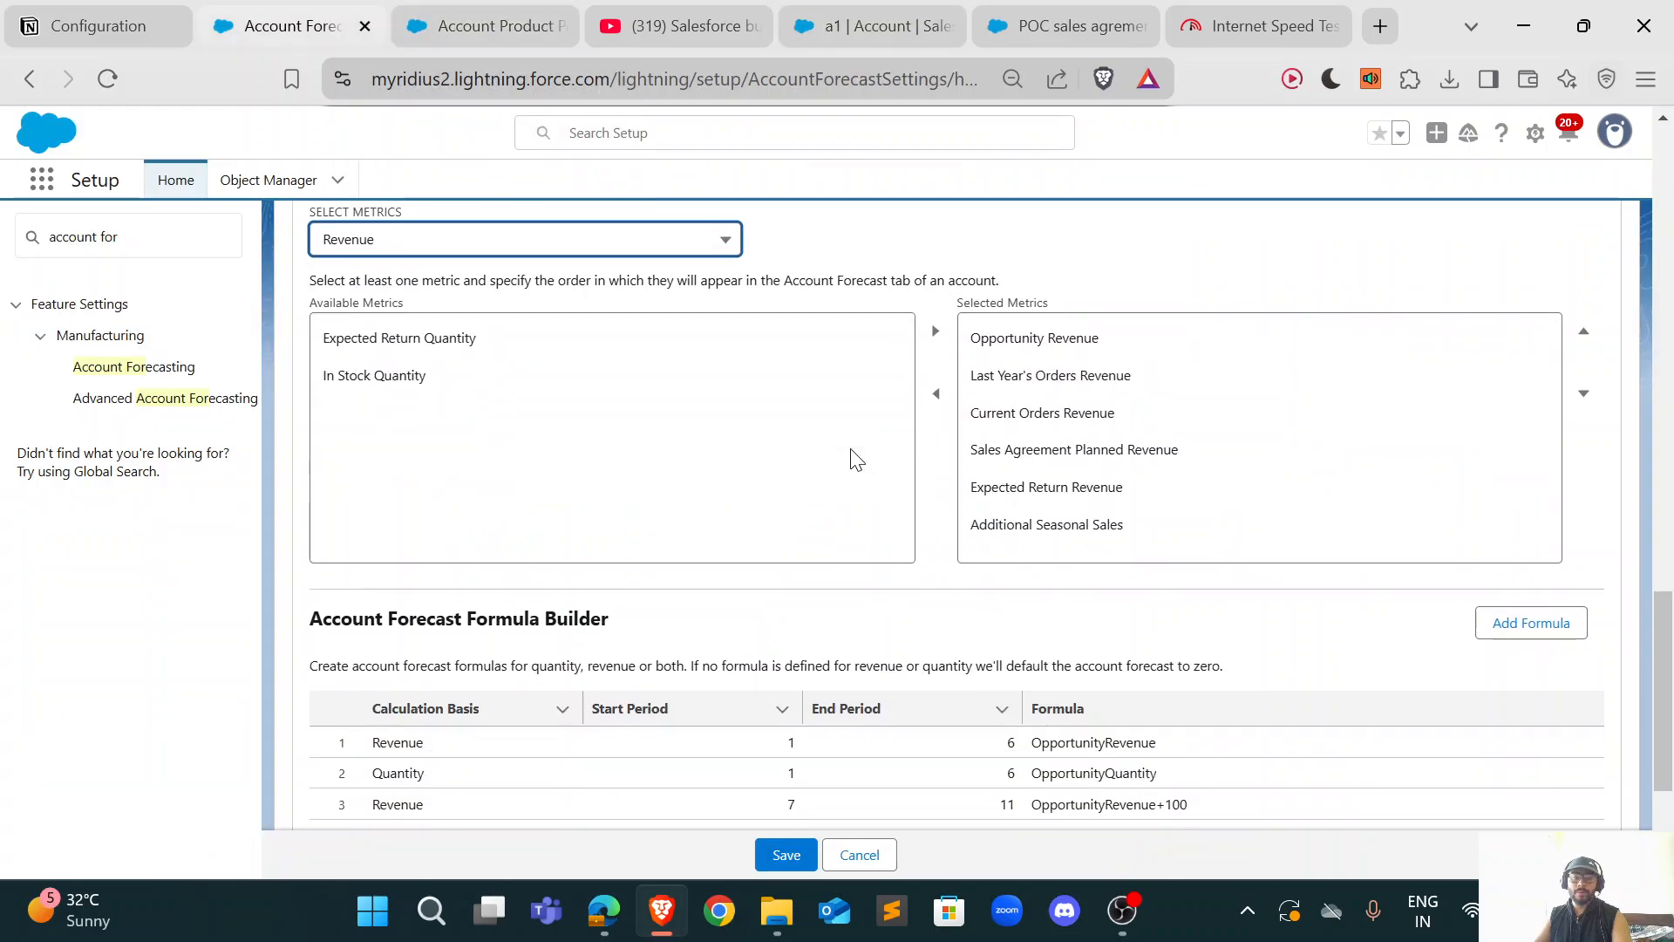
scroll(854, 459, down, 3)
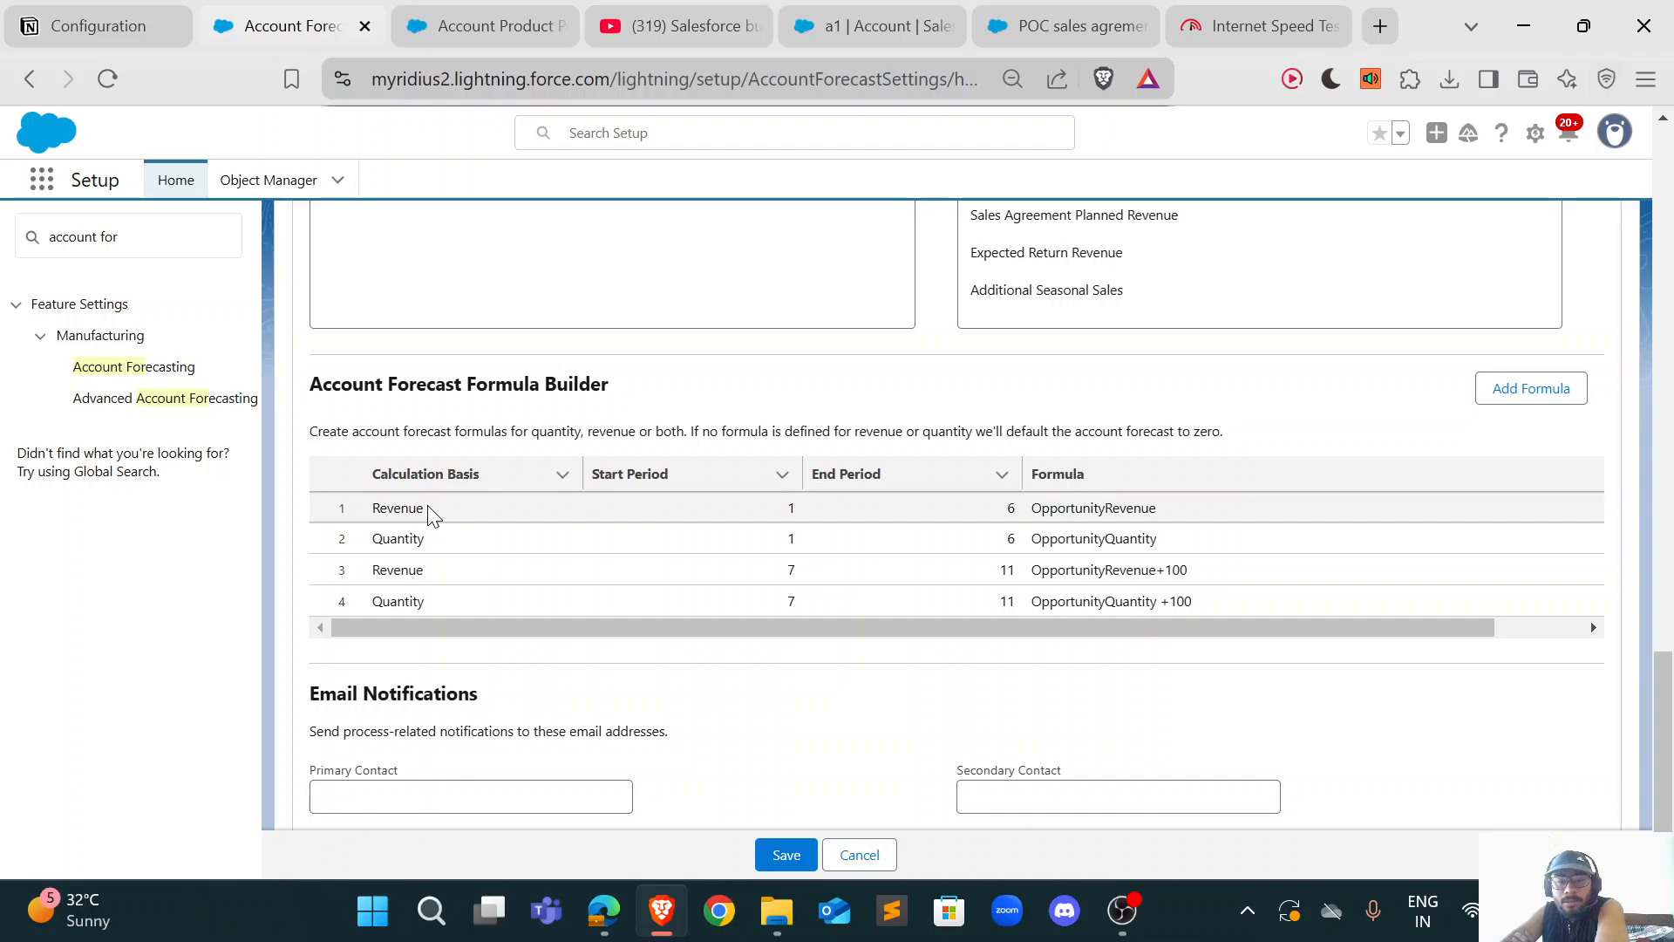
double_click(371, 511)
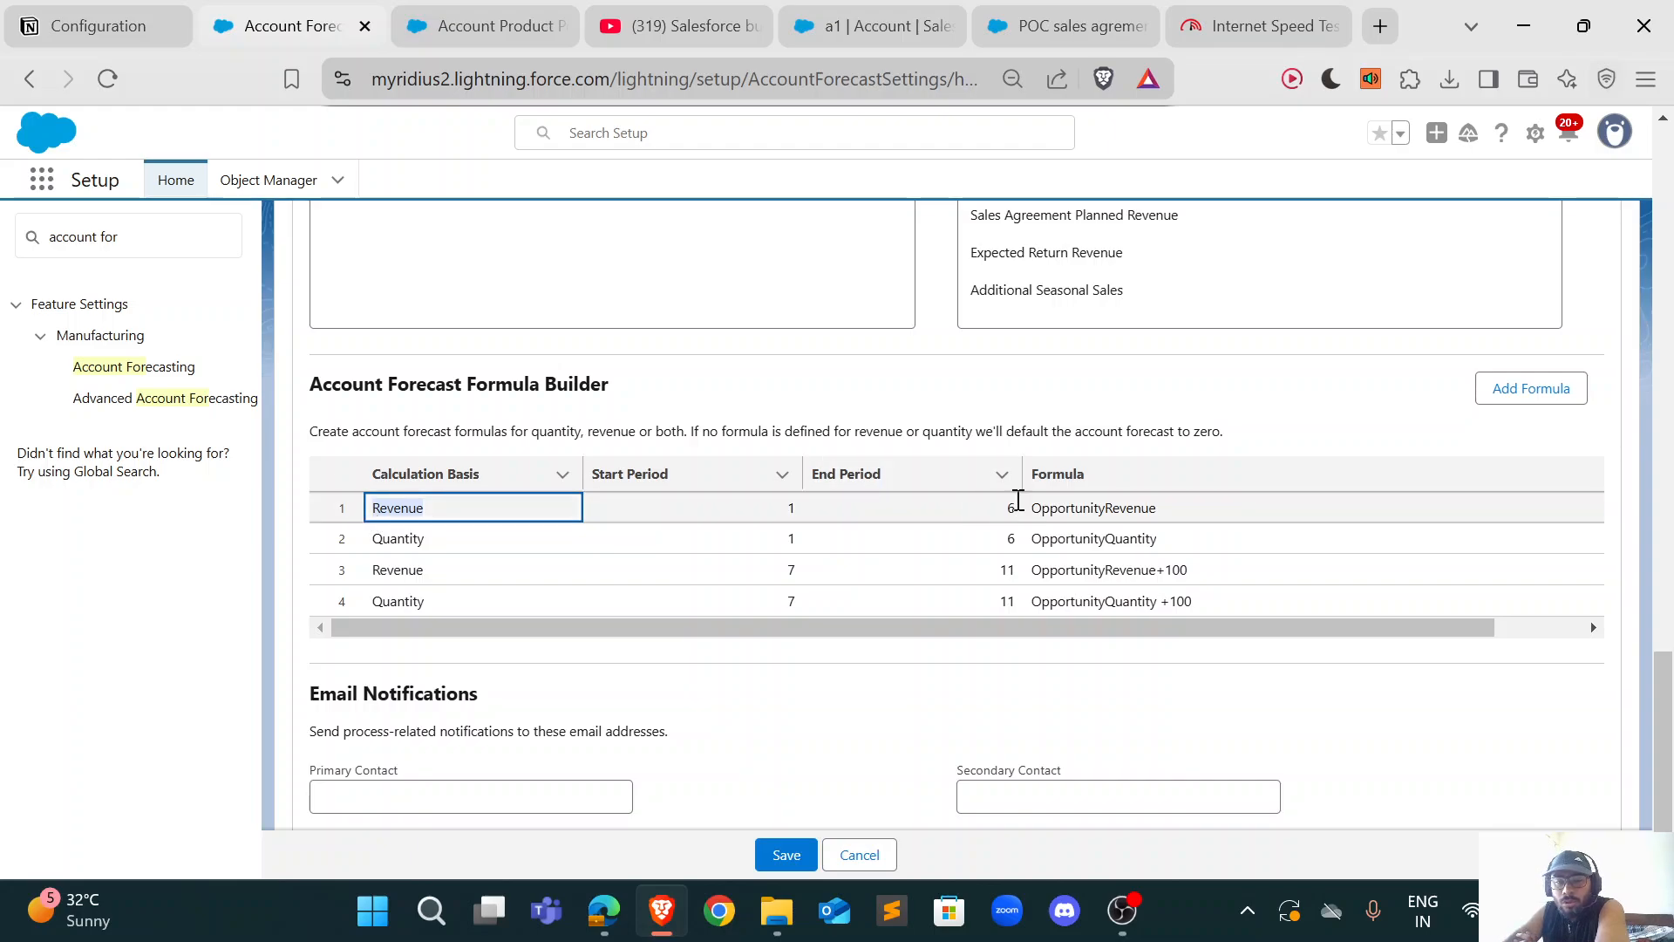
click(1161, 506)
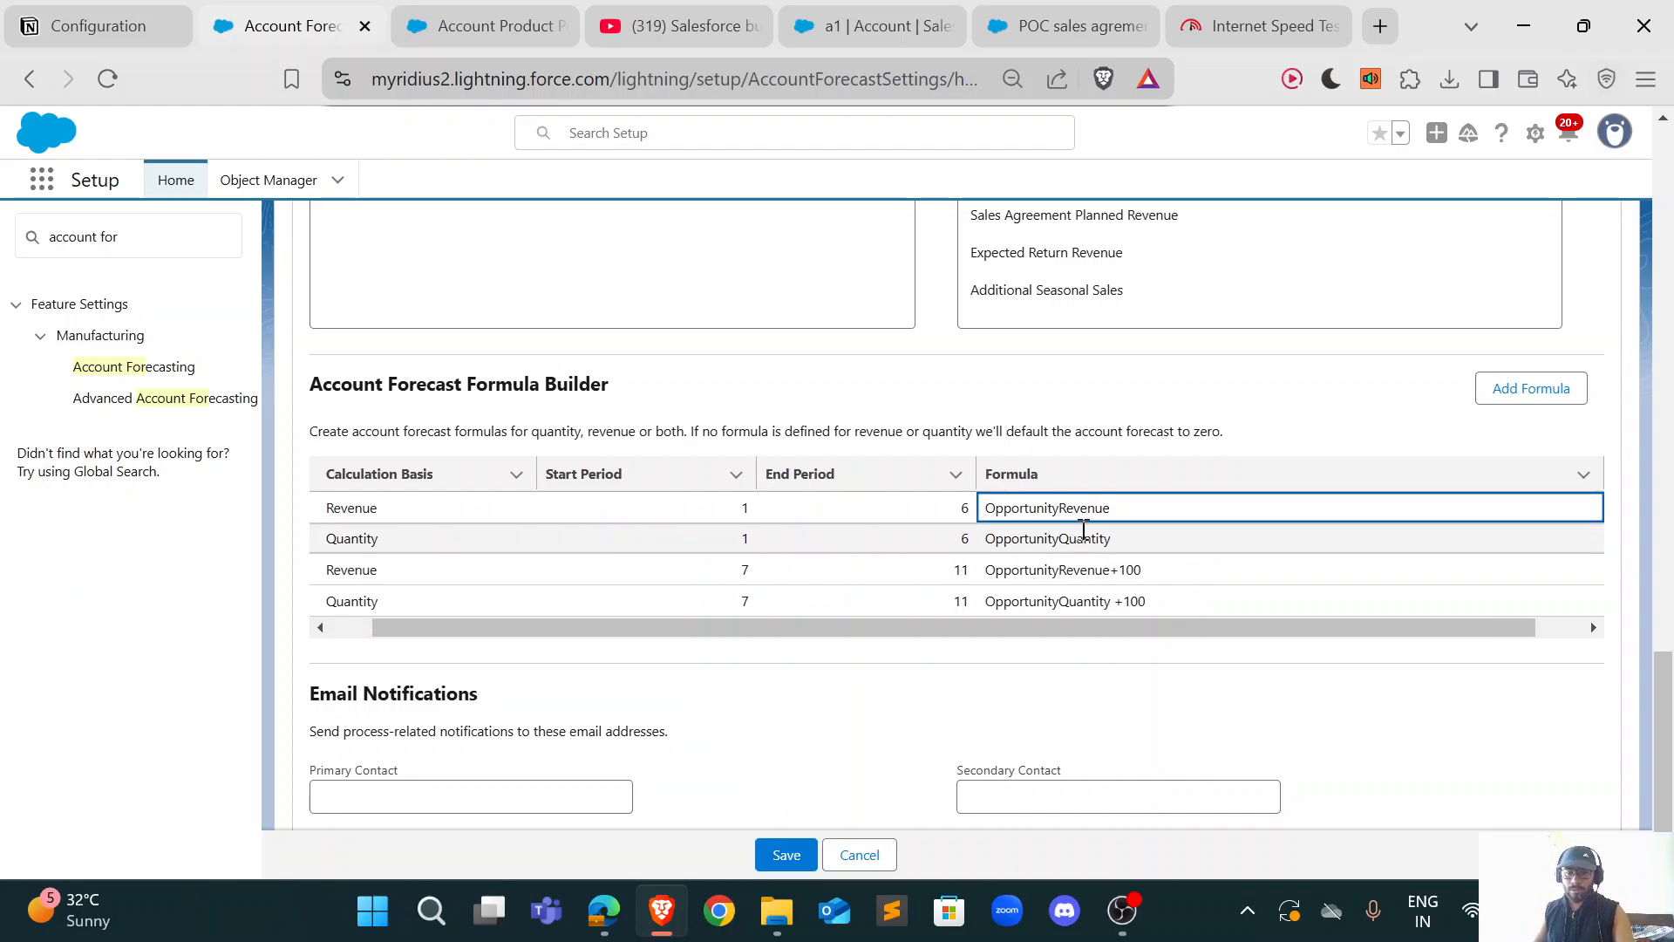
drag(1118, 510, 983, 516)
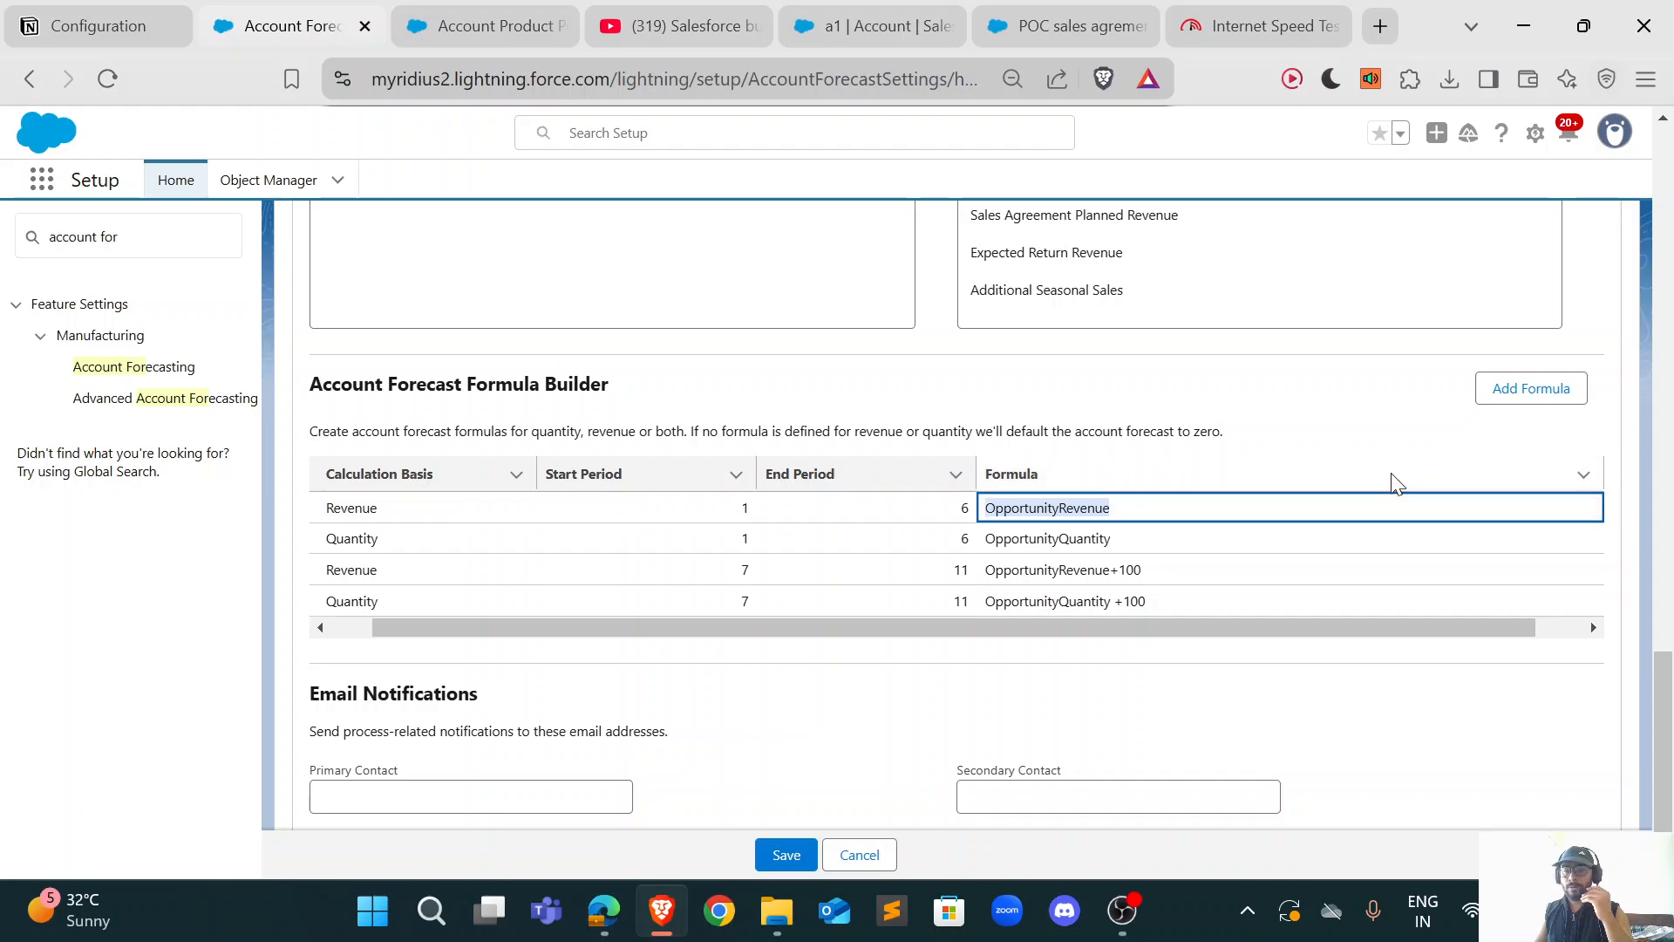
scroll(529, 542, left, 1)
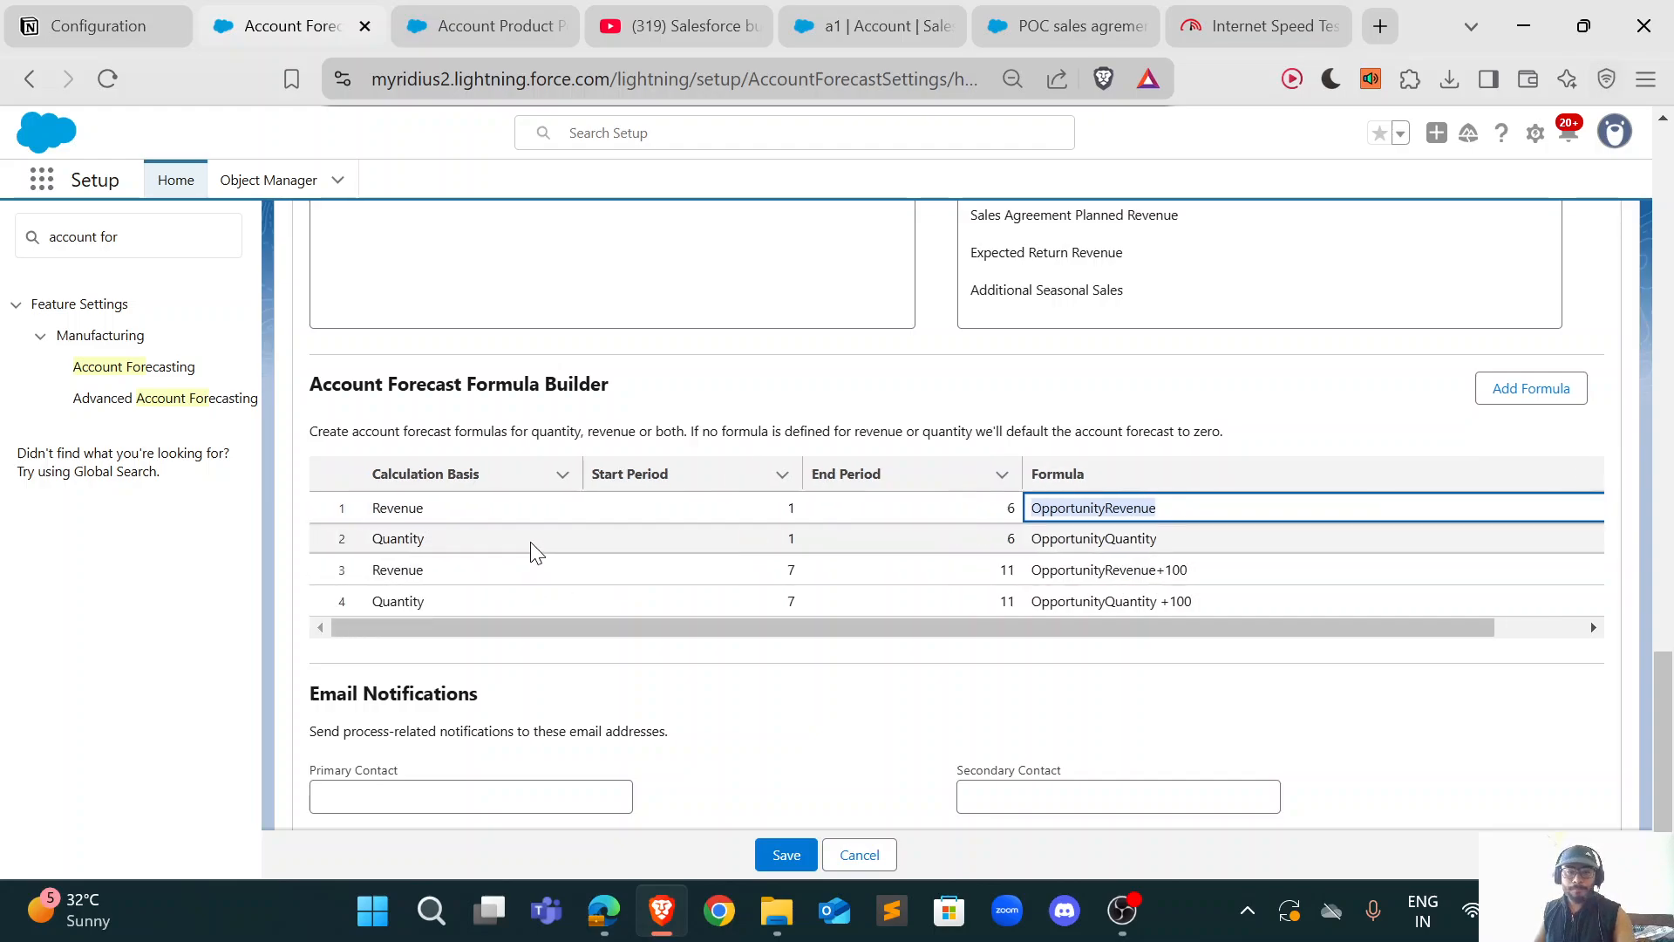
Step: Compare the Revenue formula for periods 1 to 6 with the OpportunityRevenue+100 formula for periods 7 to 11
click(1018, 411)
drag(791, 514, 1158, 511)
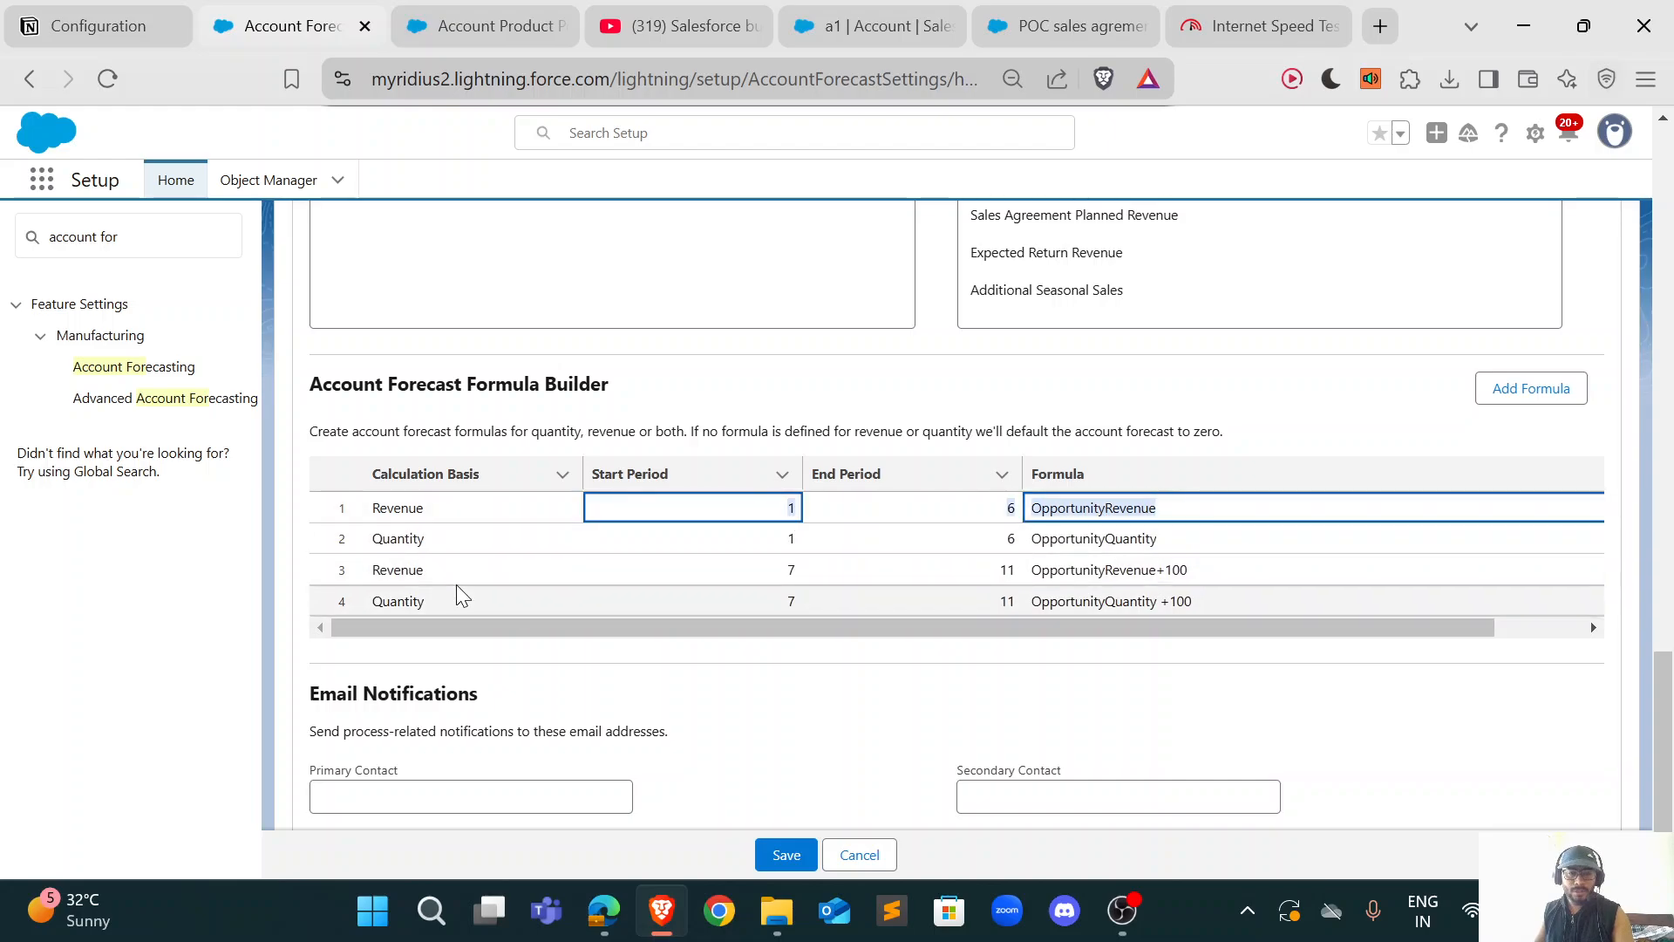
click(793, 575)
drag(1027, 582, 1196, 573)
click(1224, 570)
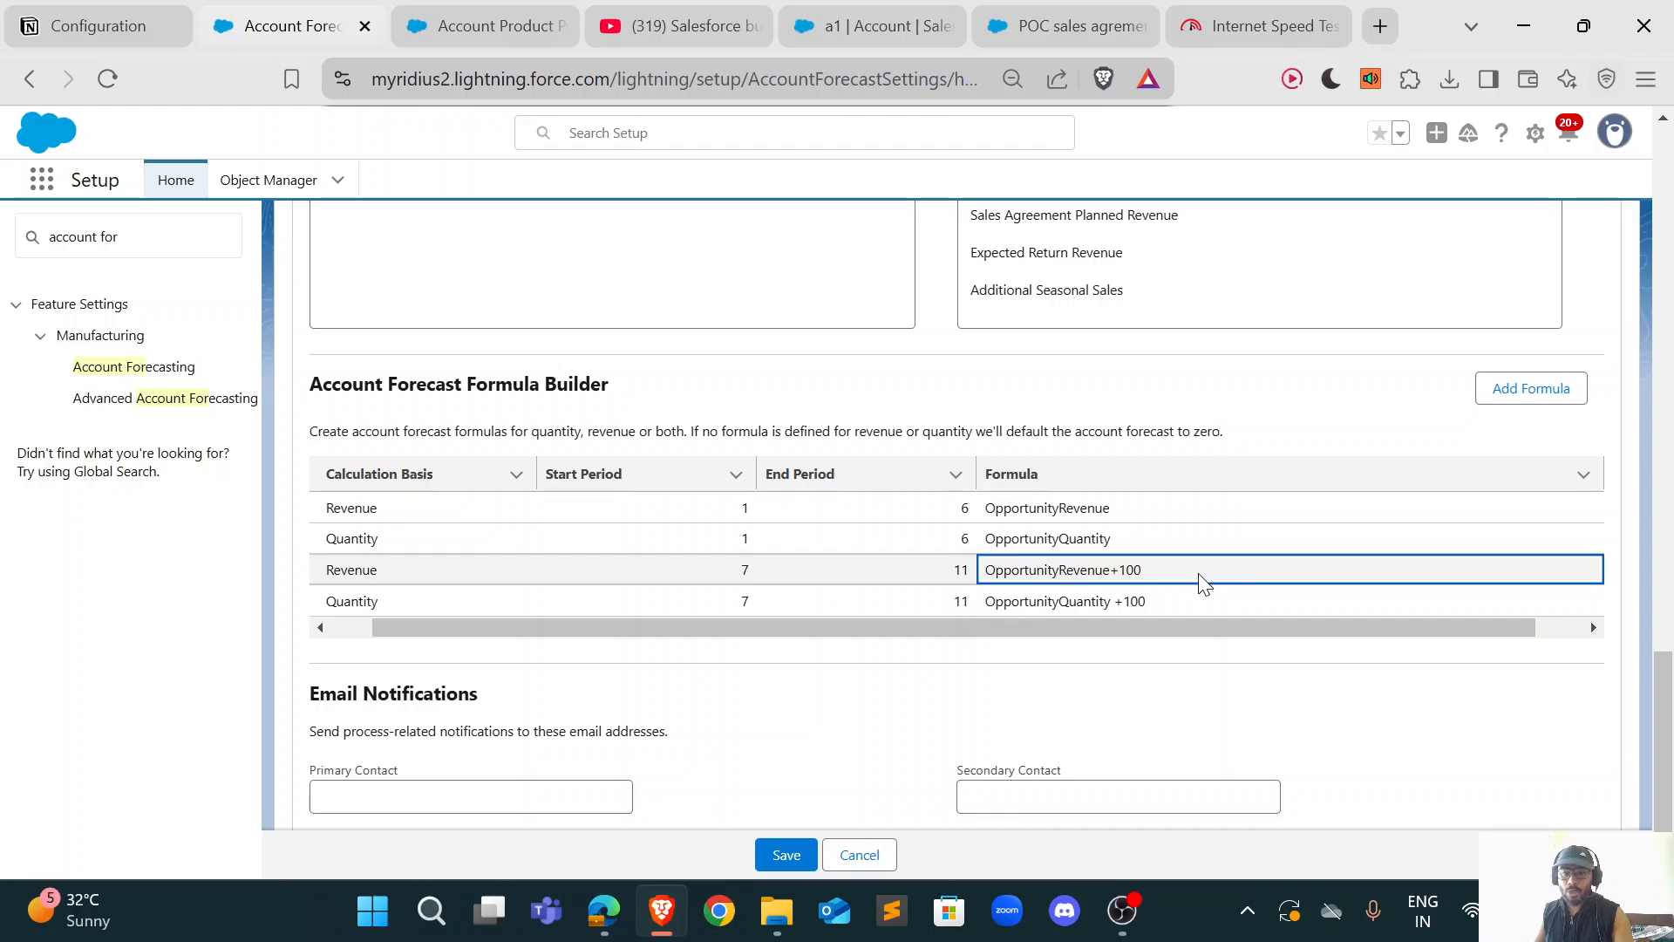
scroll(1182, 573, left, 1)
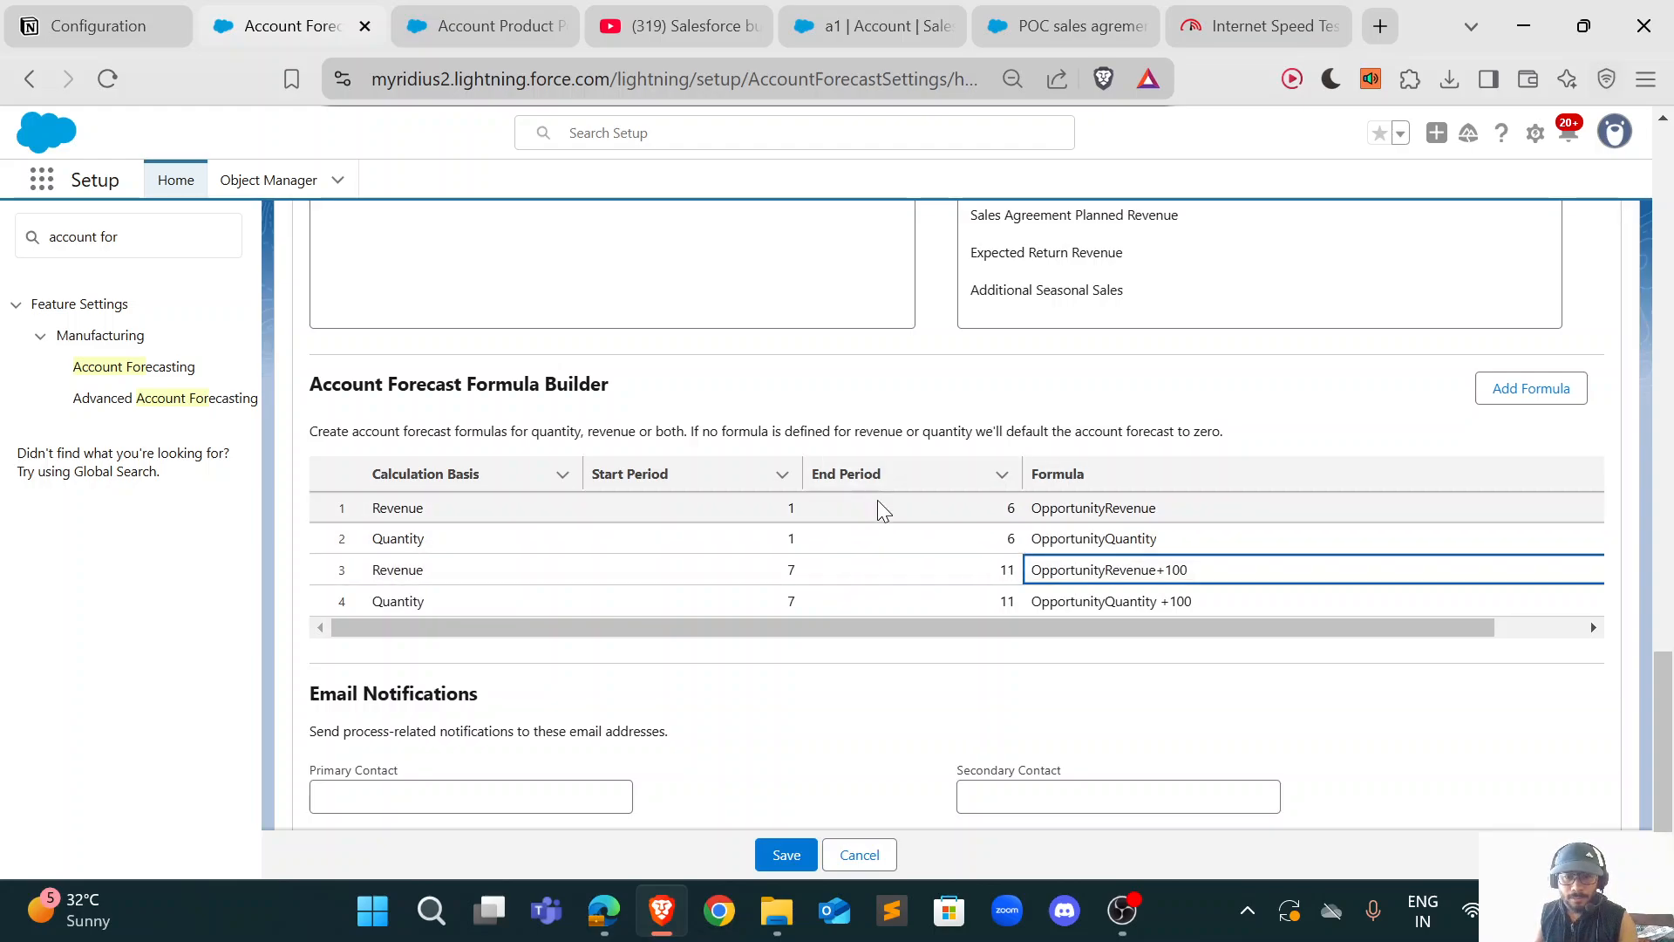
Step: Examine the start and end periods of the two Revenue formulas in the formula table
drag(1043, 516, 1163, 520)
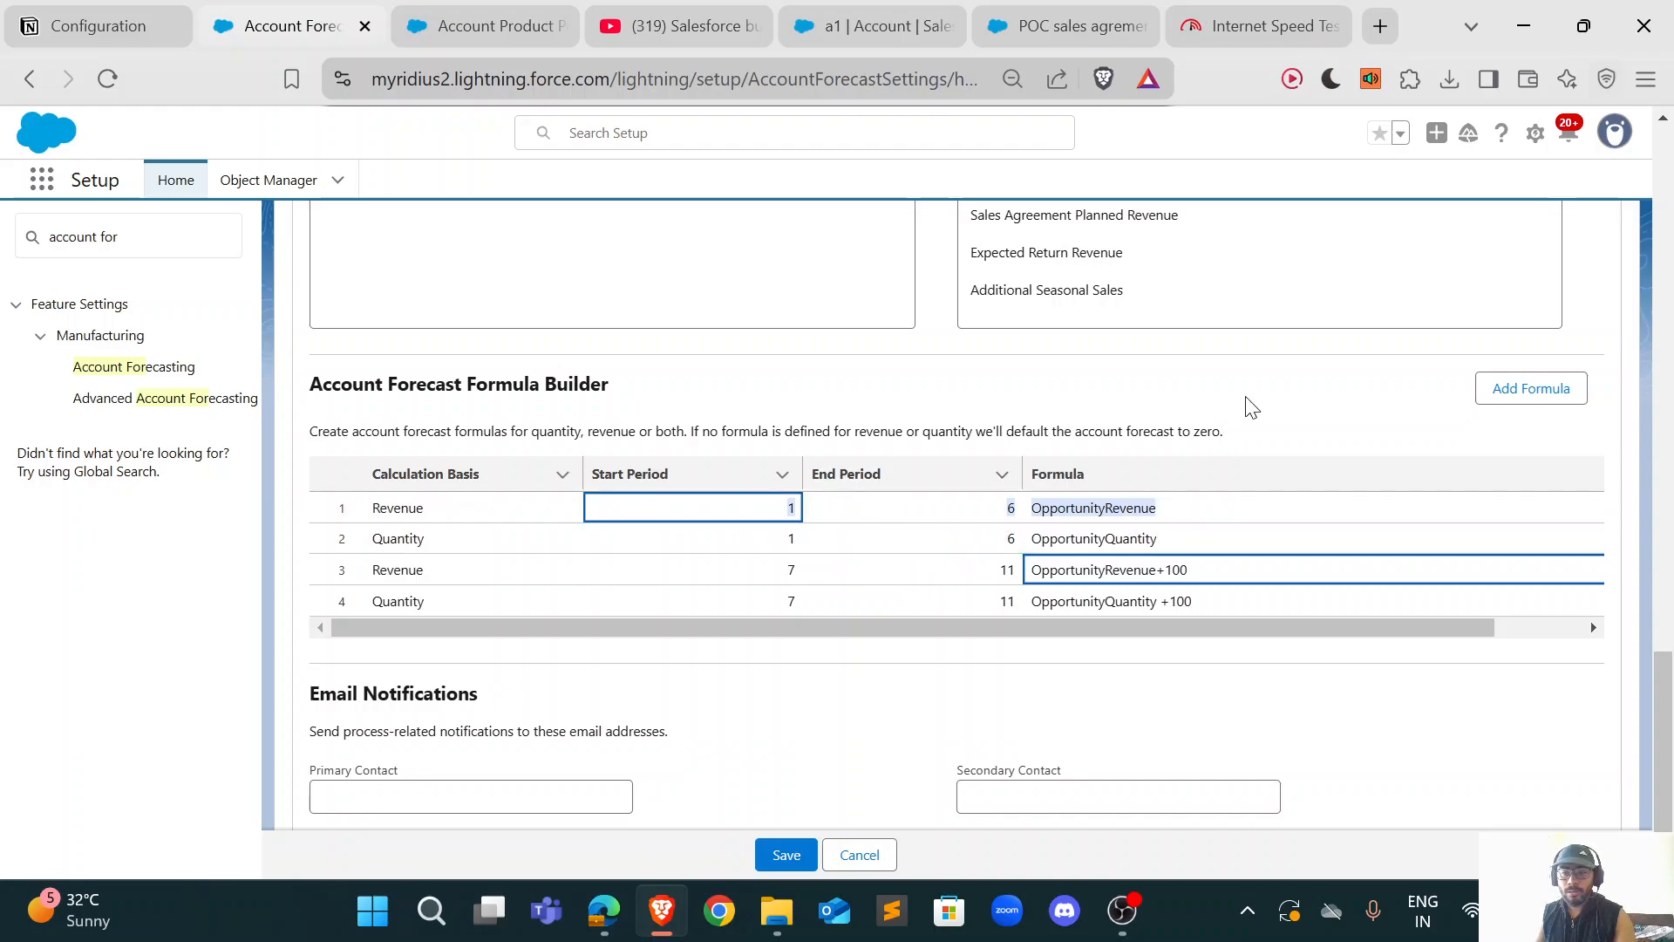
drag(683, 482, 592, 485)
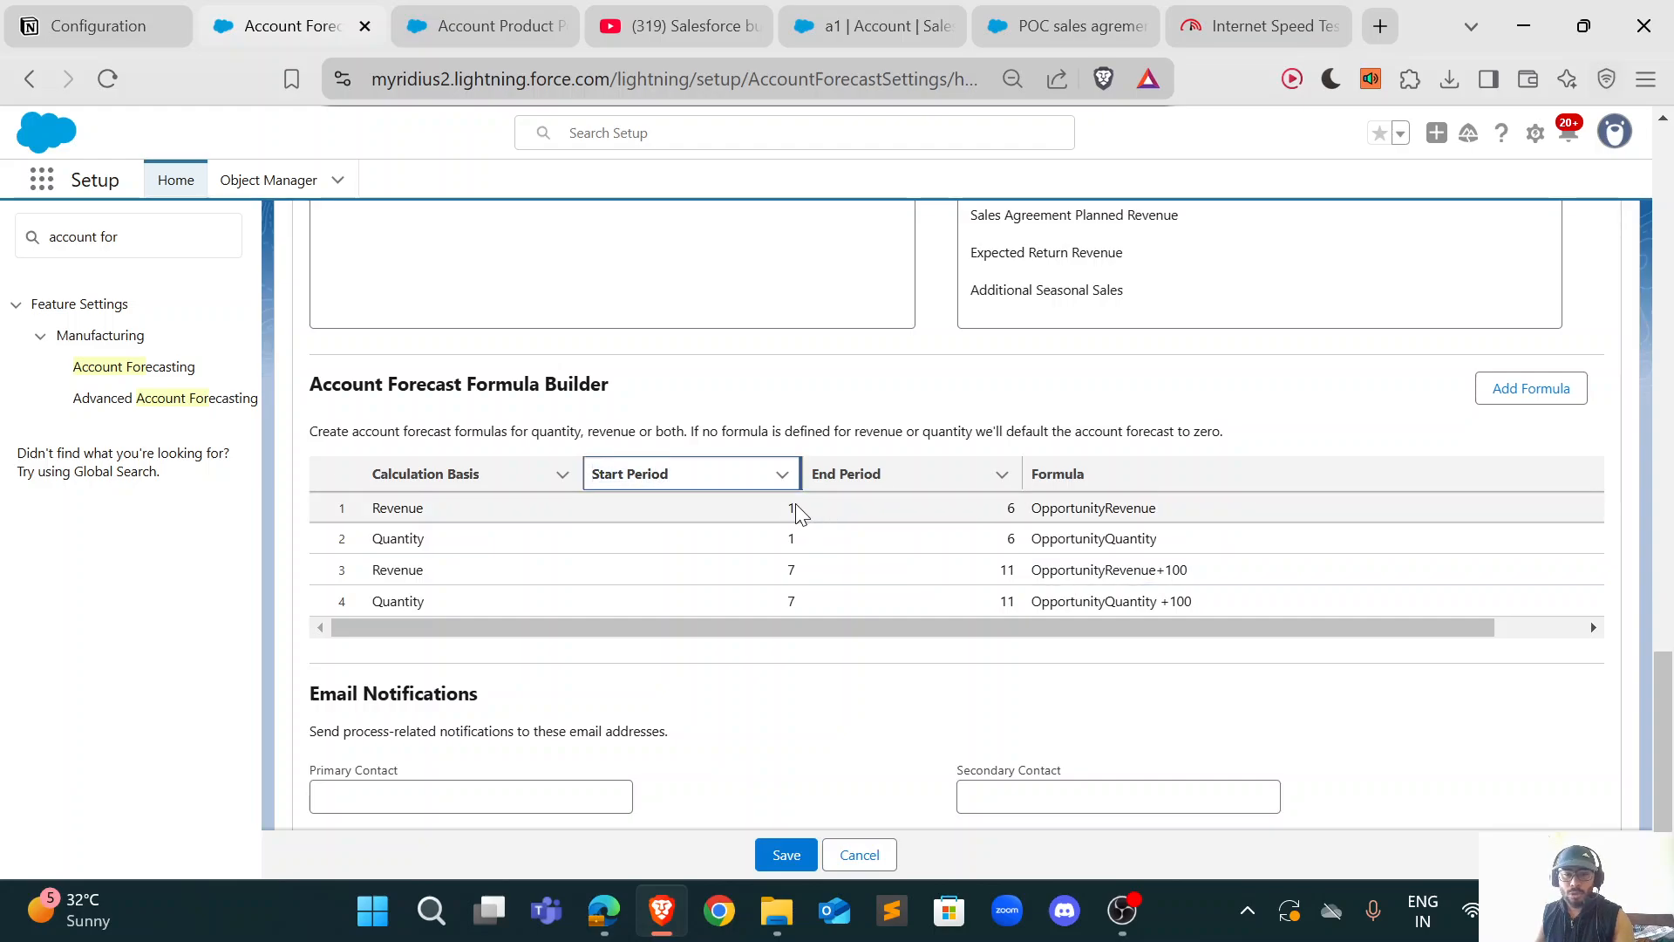
click(795, 511)
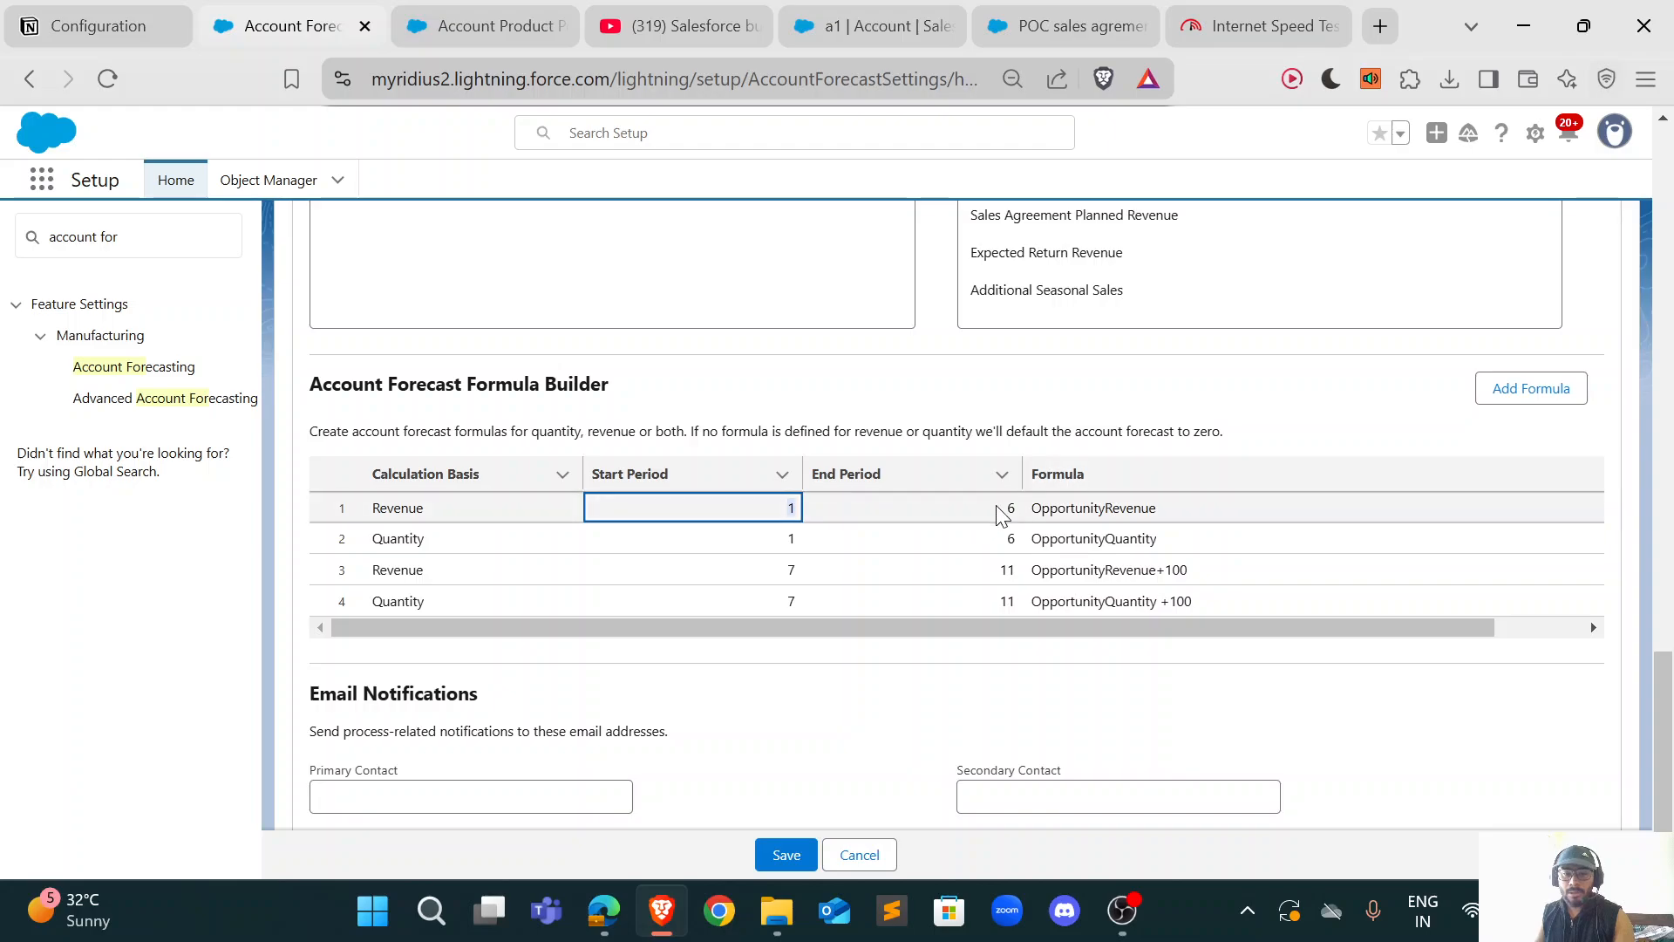
click(837, 507)
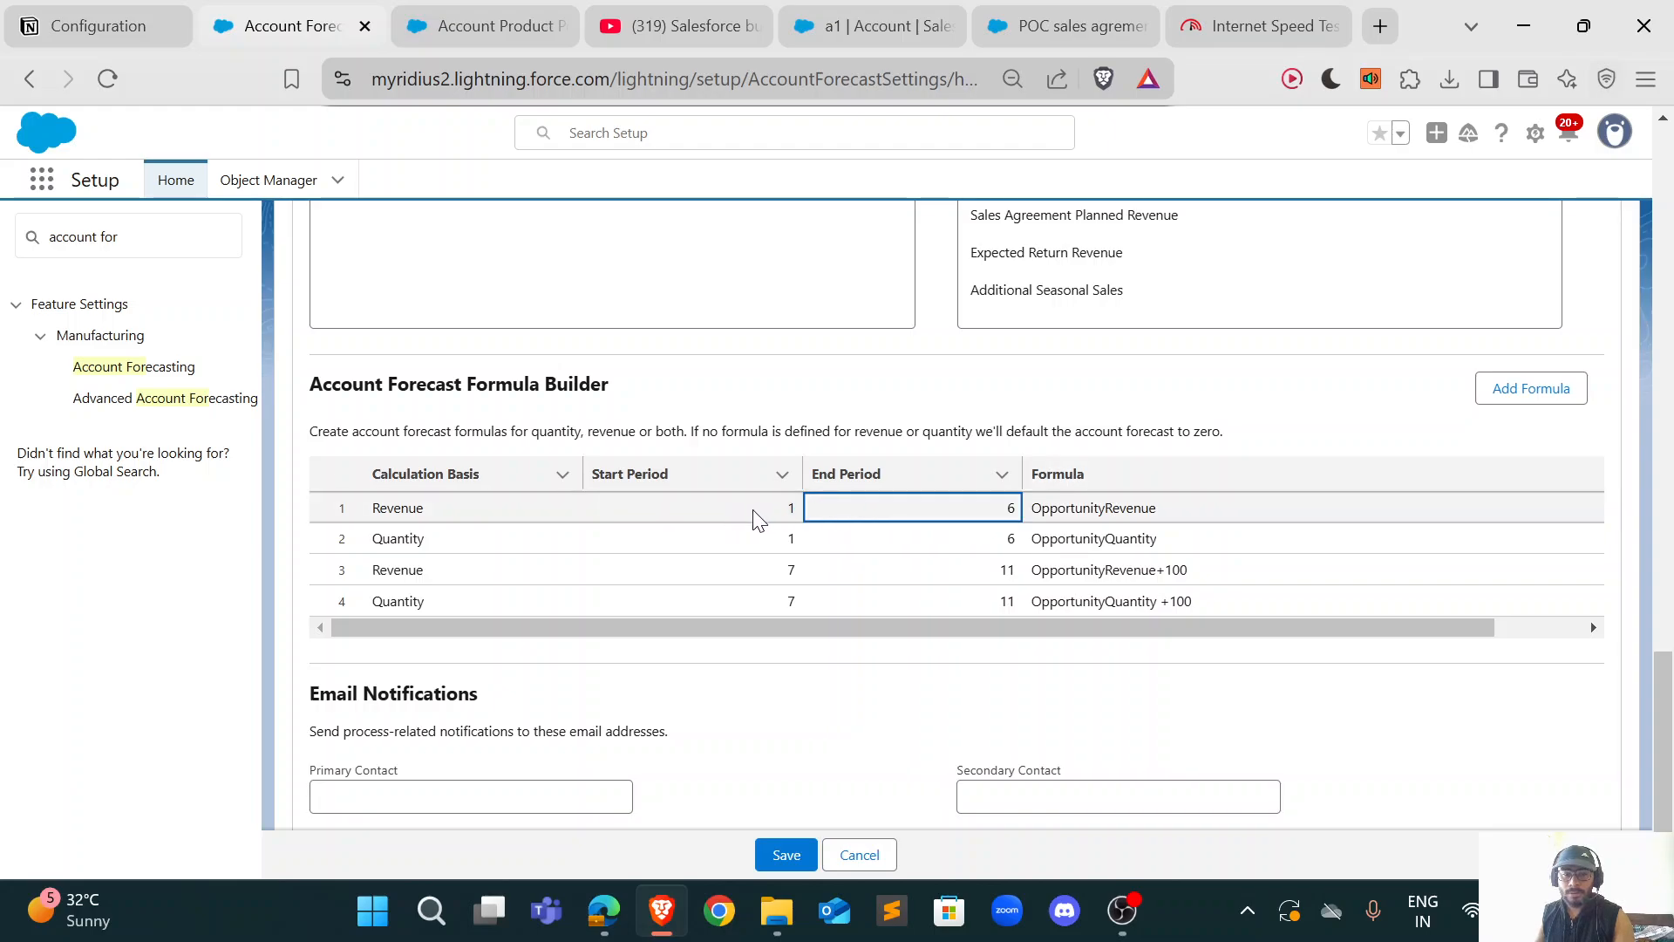
drag(1039, 507, 787, 507)
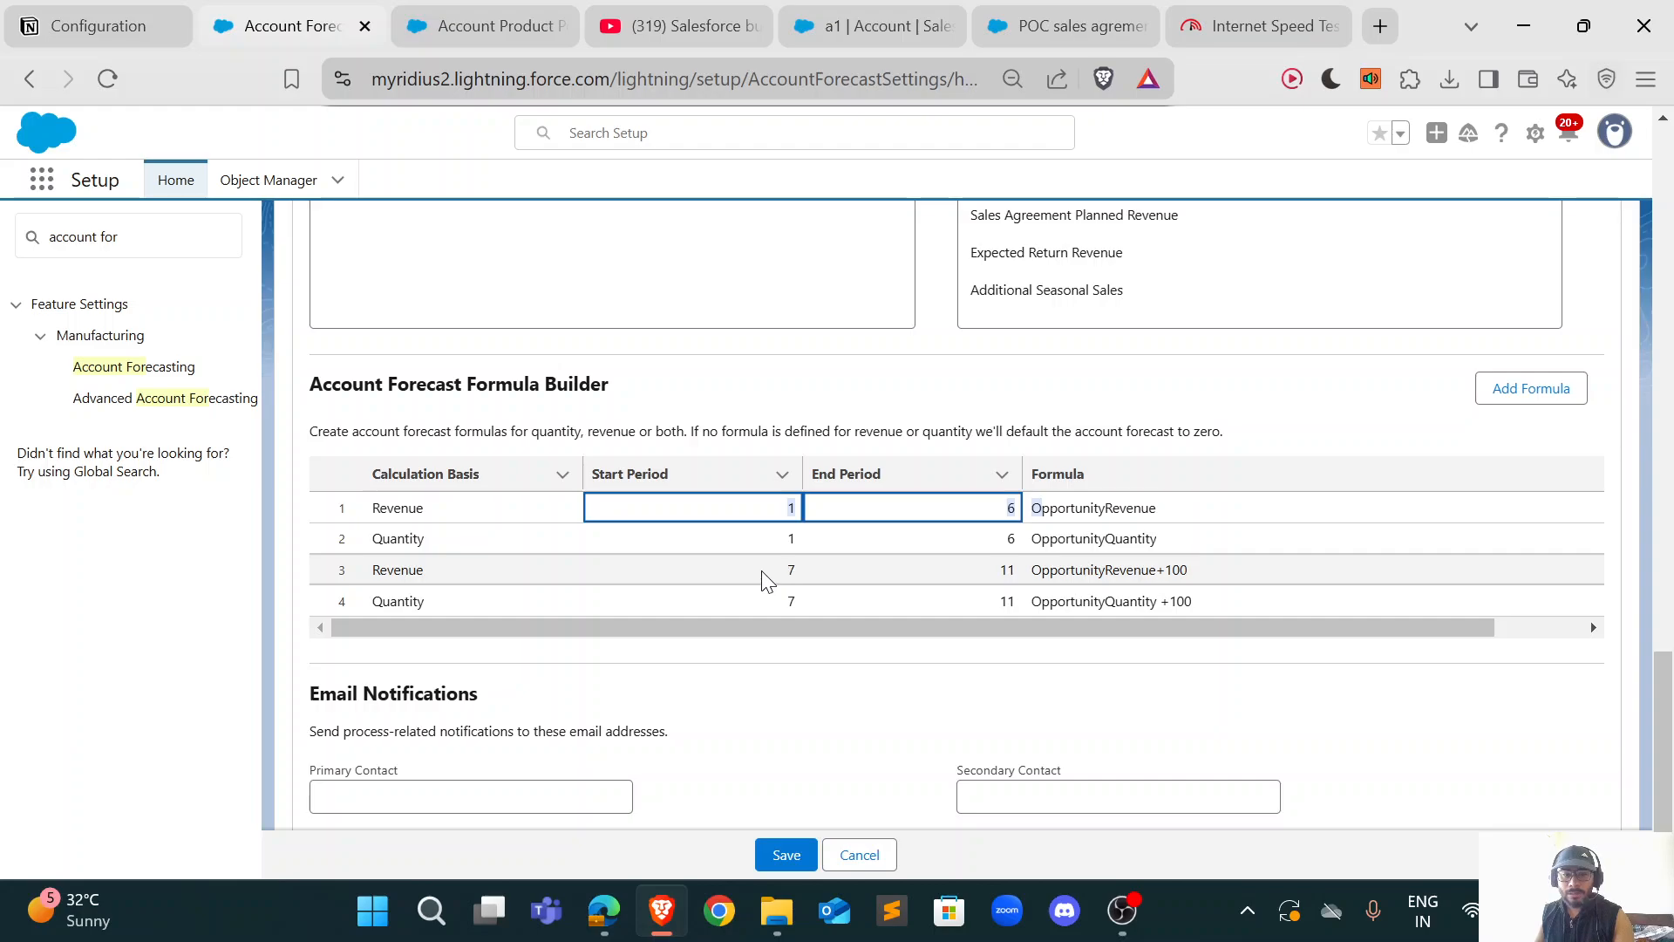
drag(783, 565, 1007, 560)
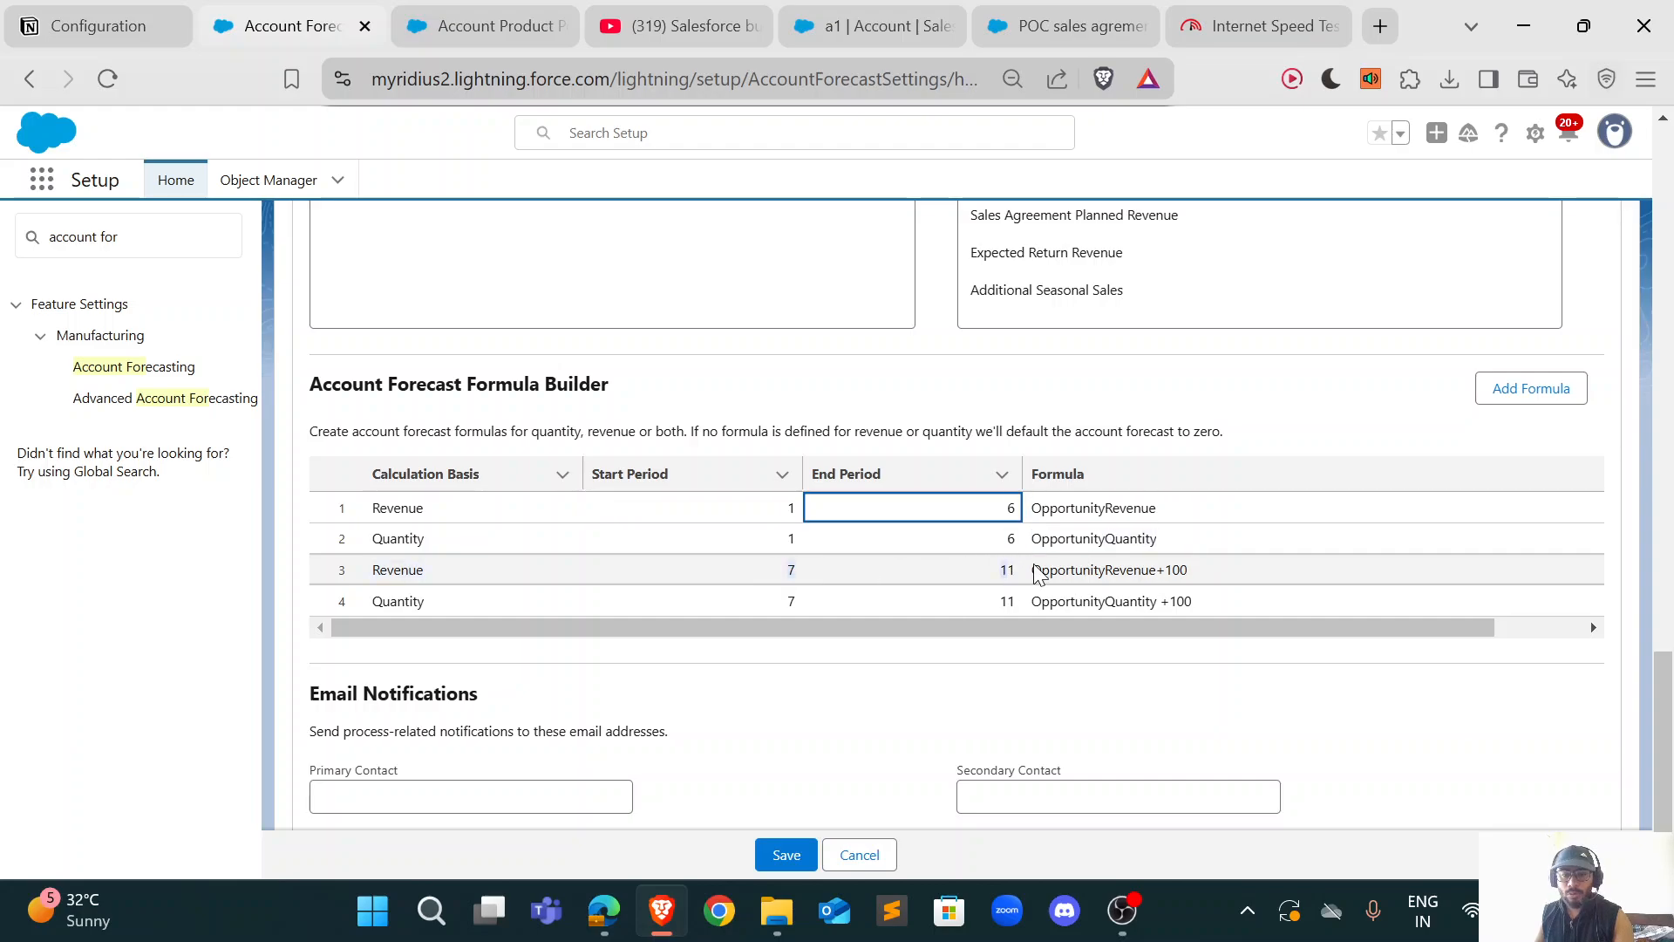
Step: Set the end period of the OpportunityRevenue formula to 7 and try to save the settings
scroll(1291, 526, right, 2)
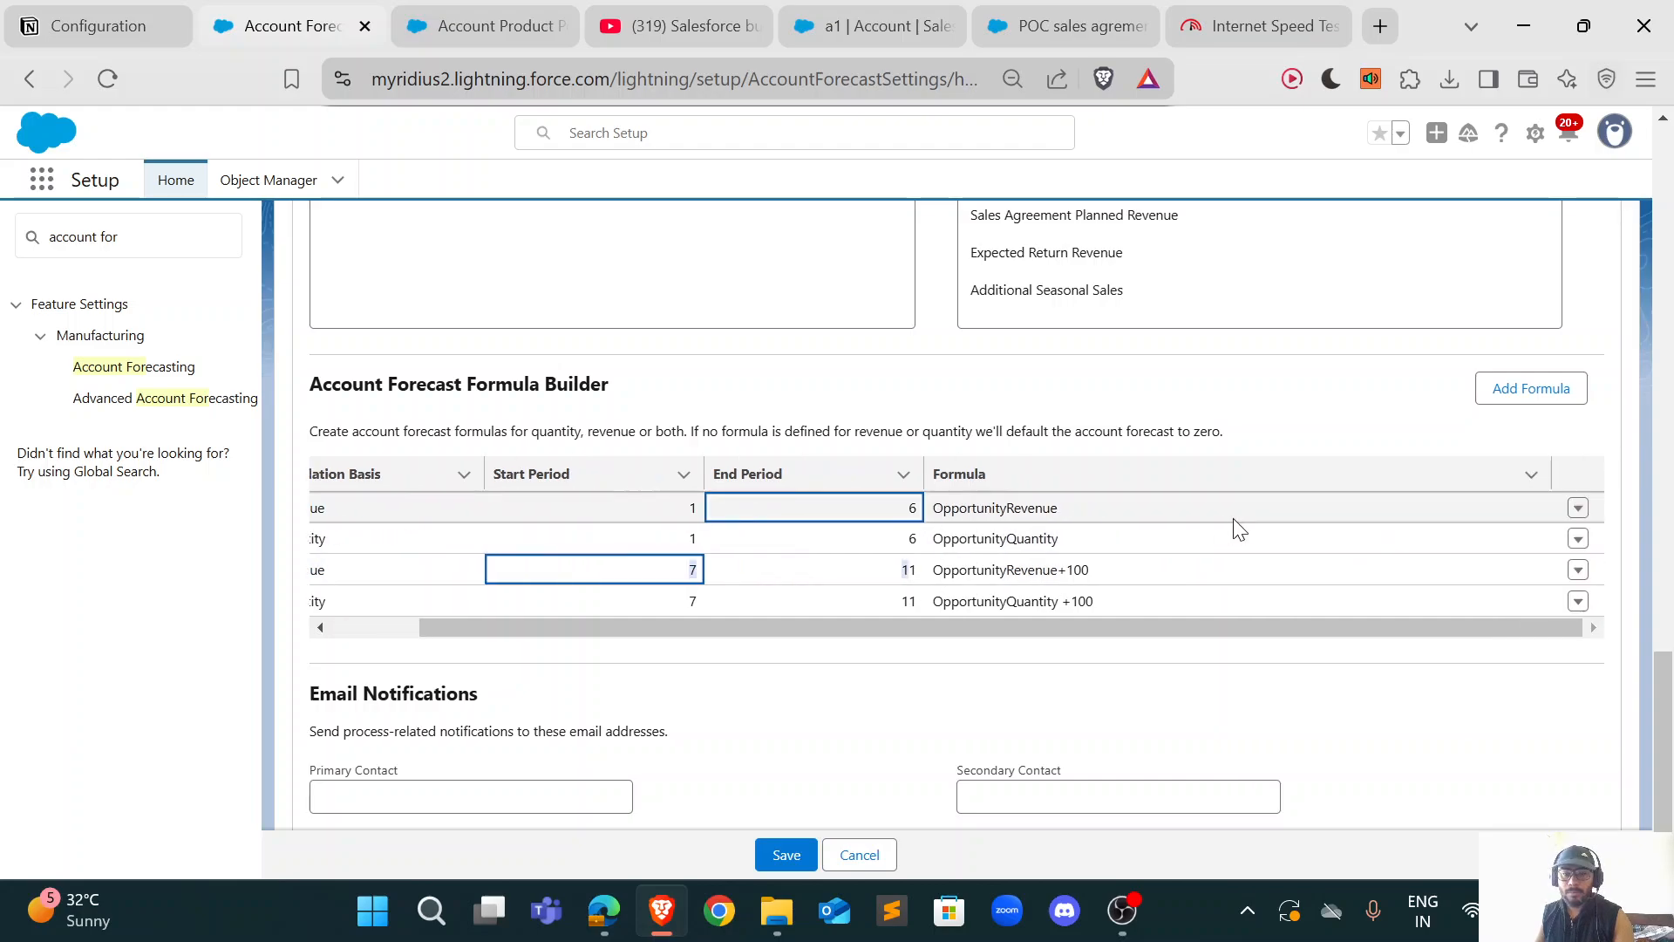
click(1578, 509)
click(1559, 541)
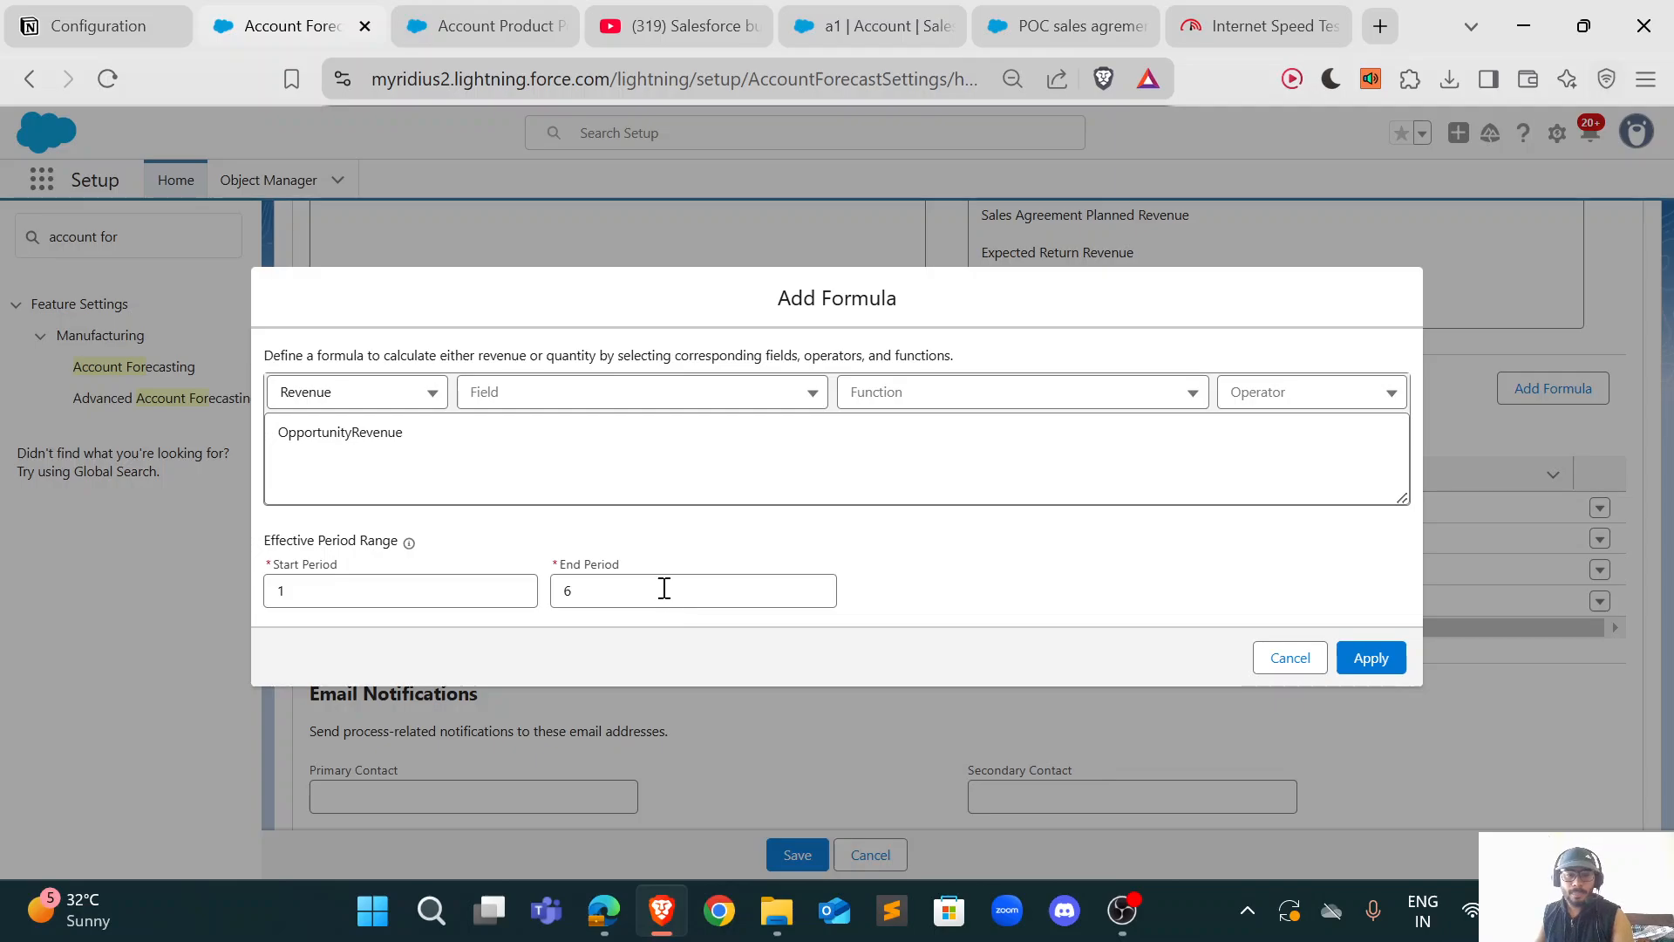
click(665, 589)
text(7)
click(1354, 586)
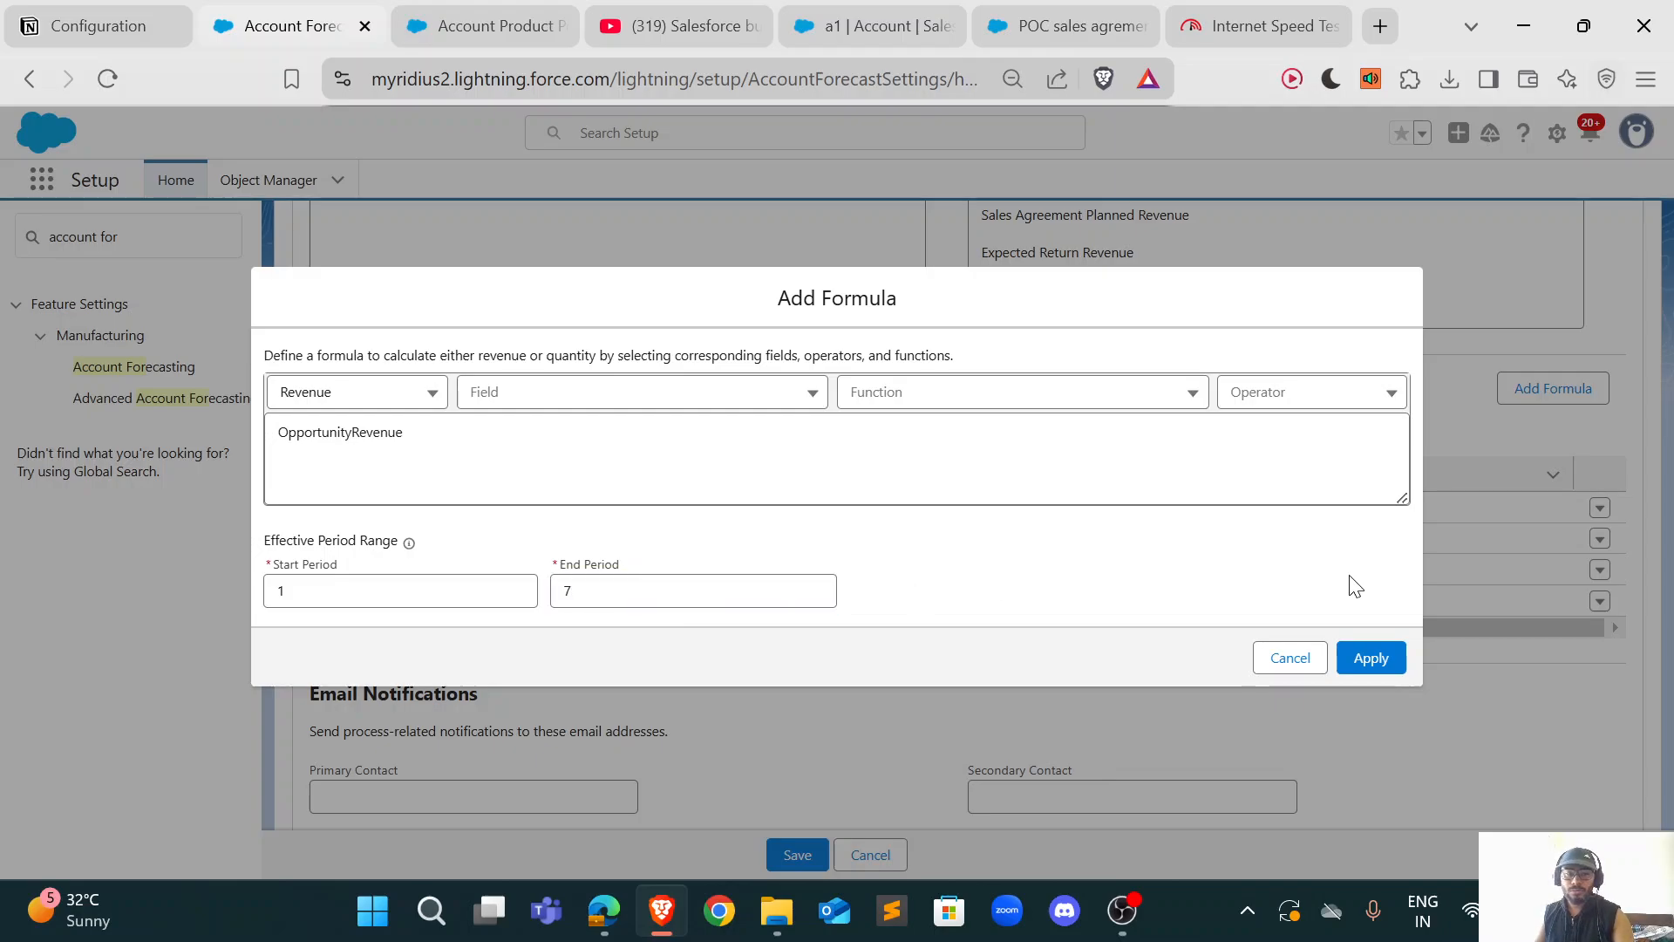
click(1397, 661)
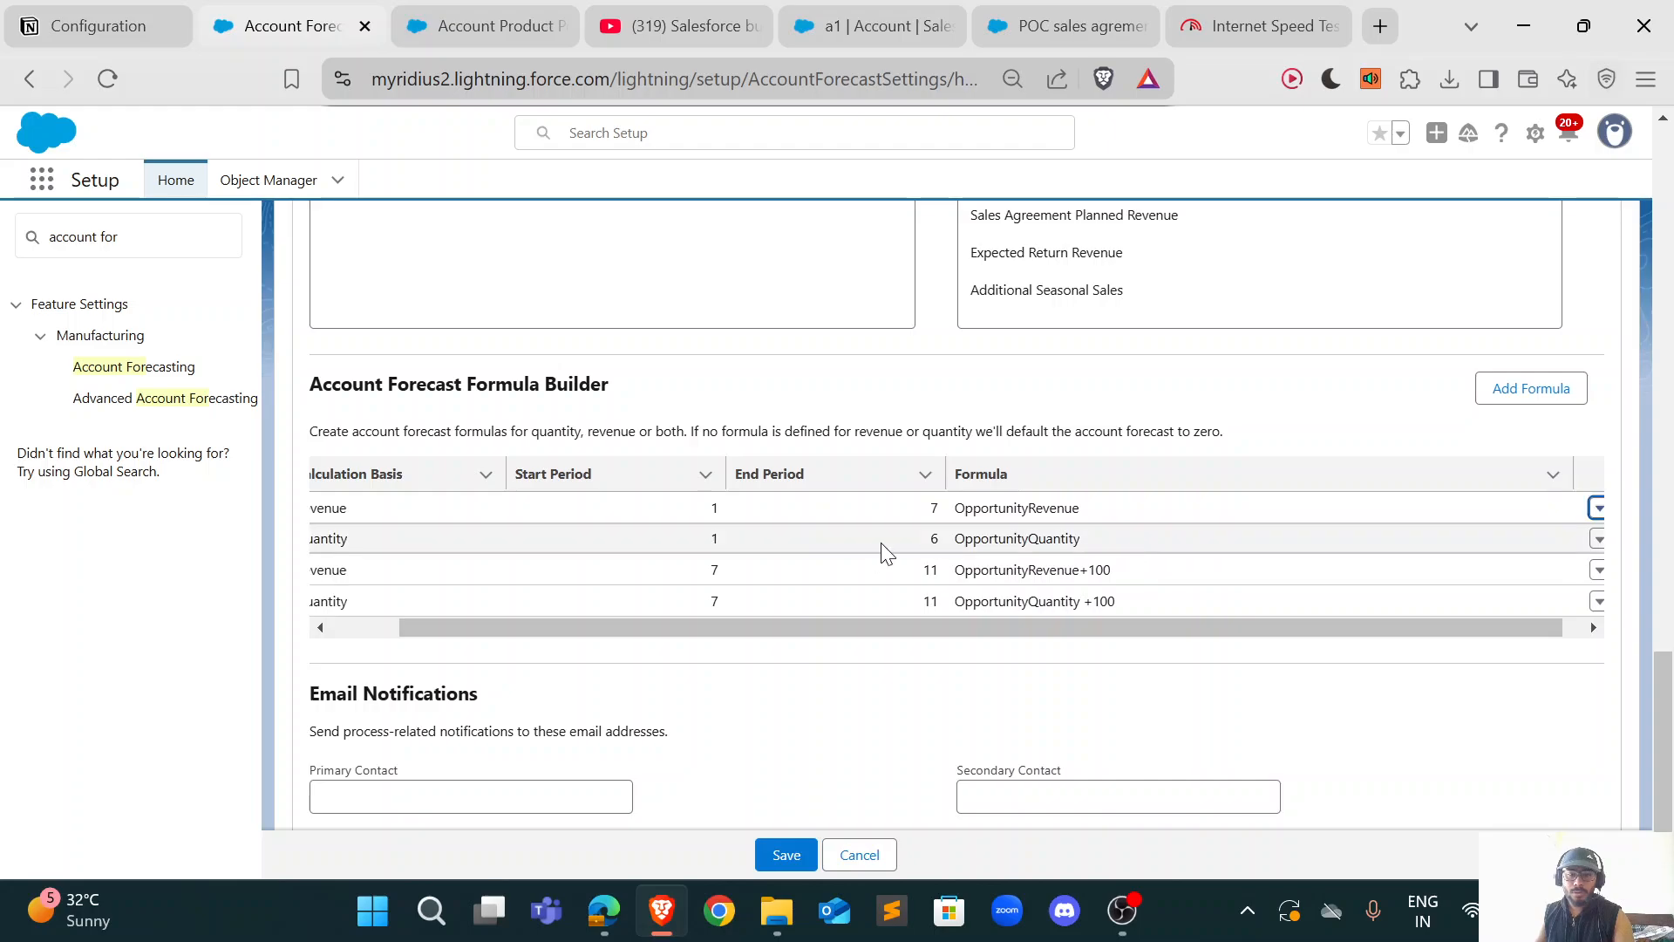
click(797, 846)
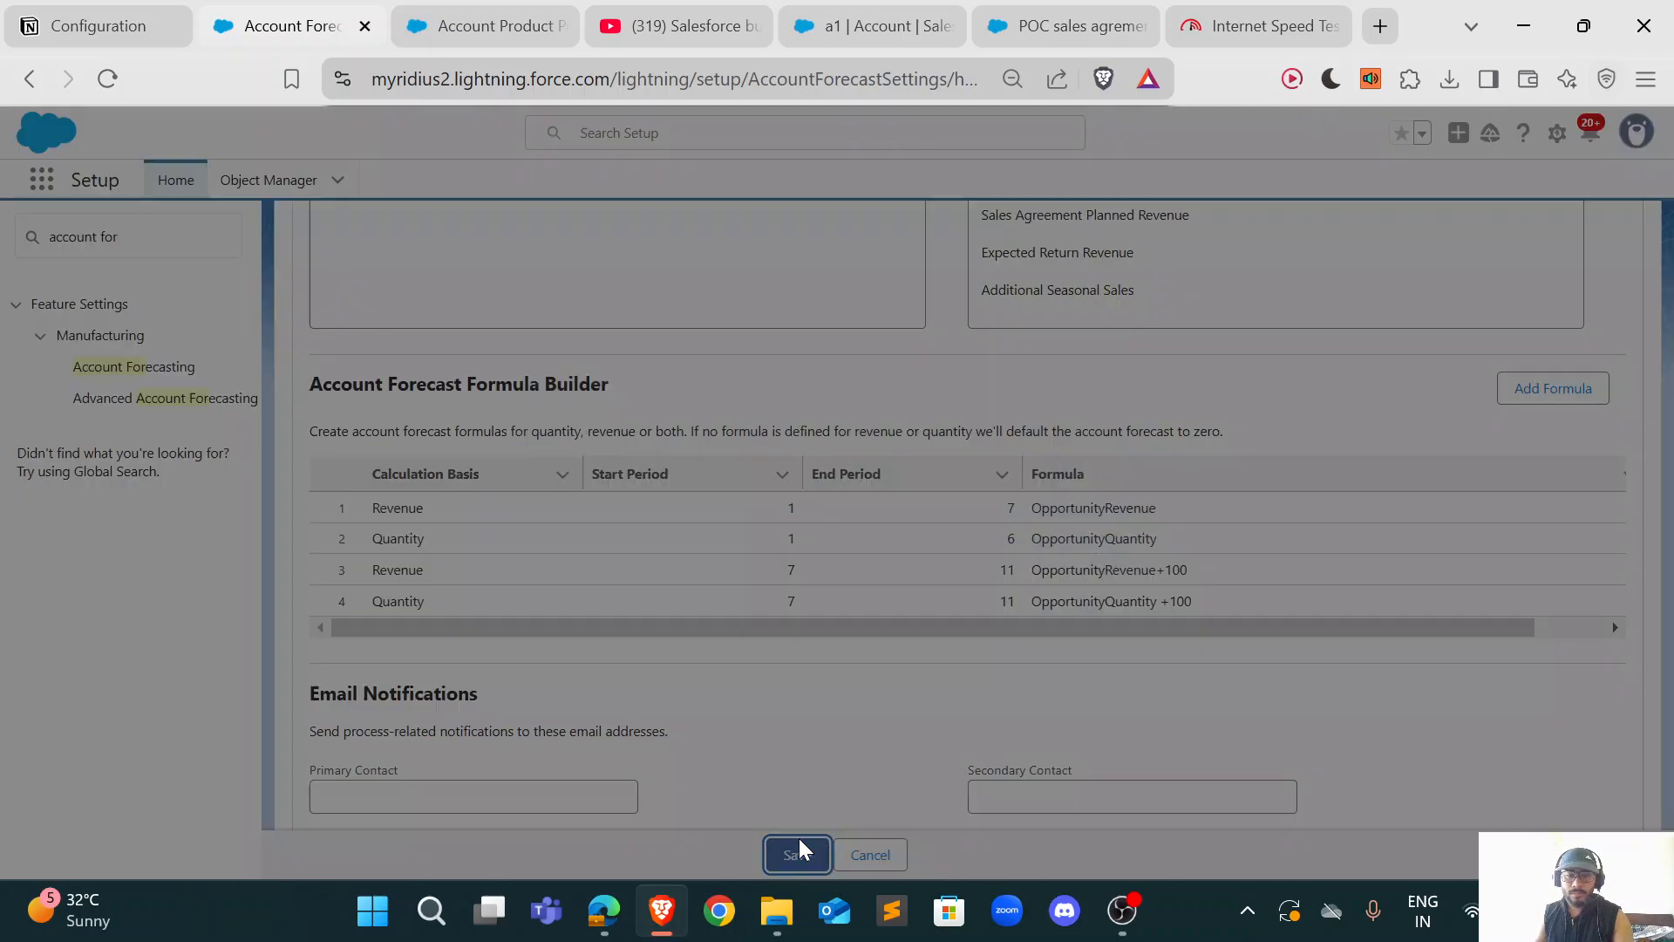
Step: Check the error details on the third formula row and compare the Revenue period ranges
click(1042, 568)
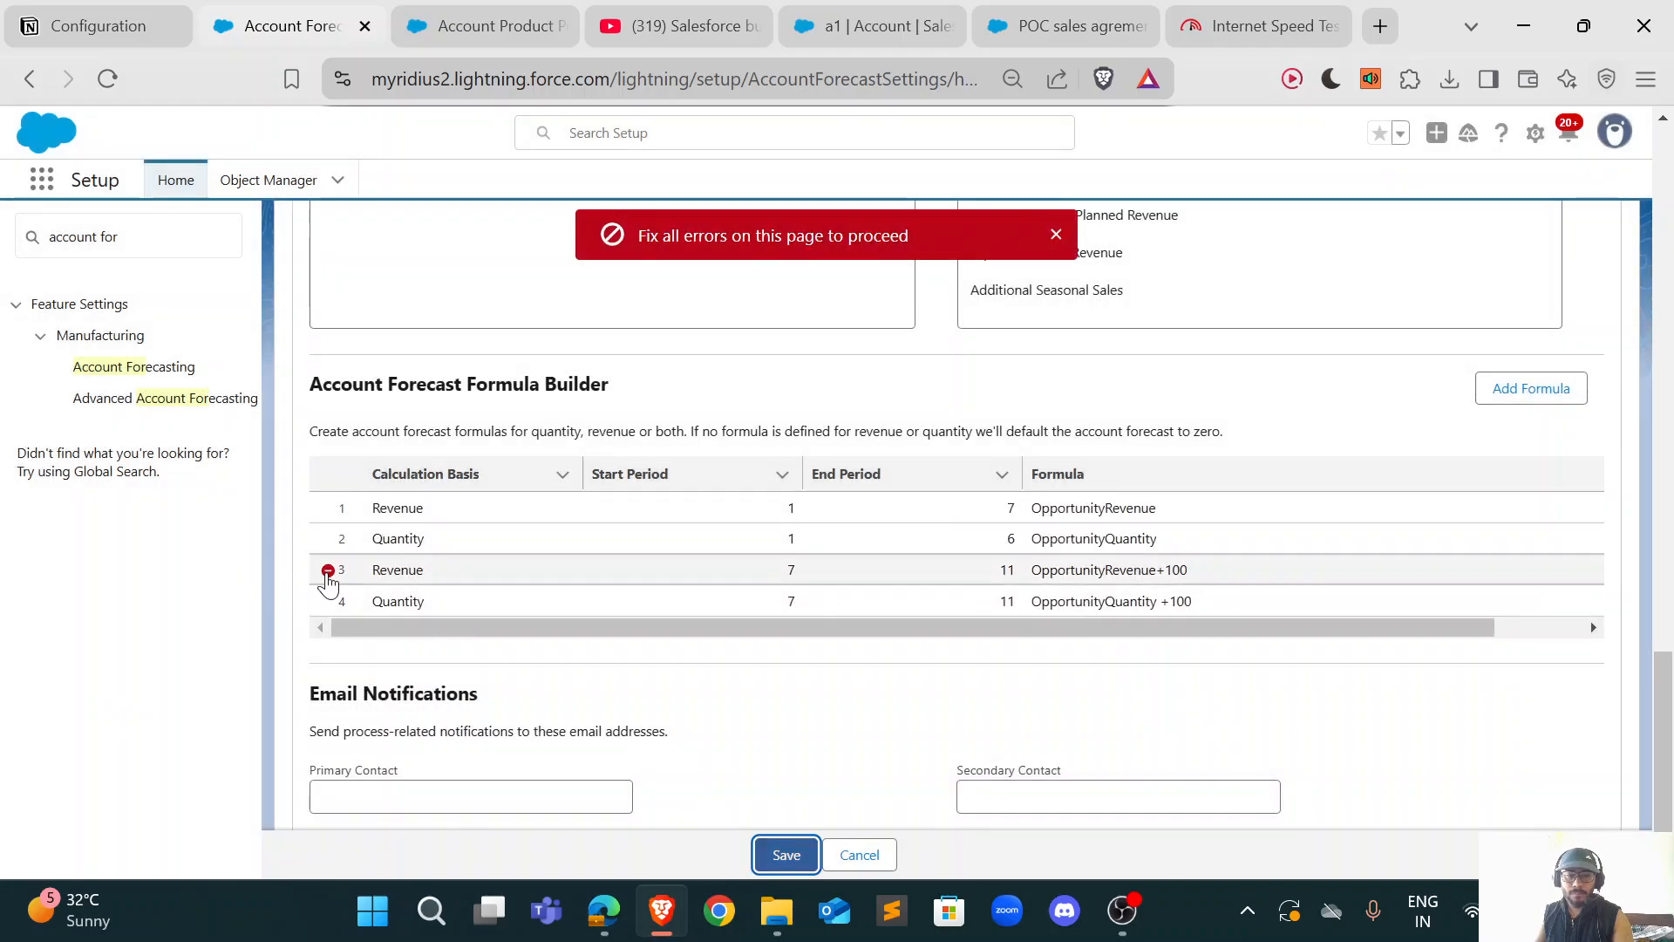
click(328, 570)
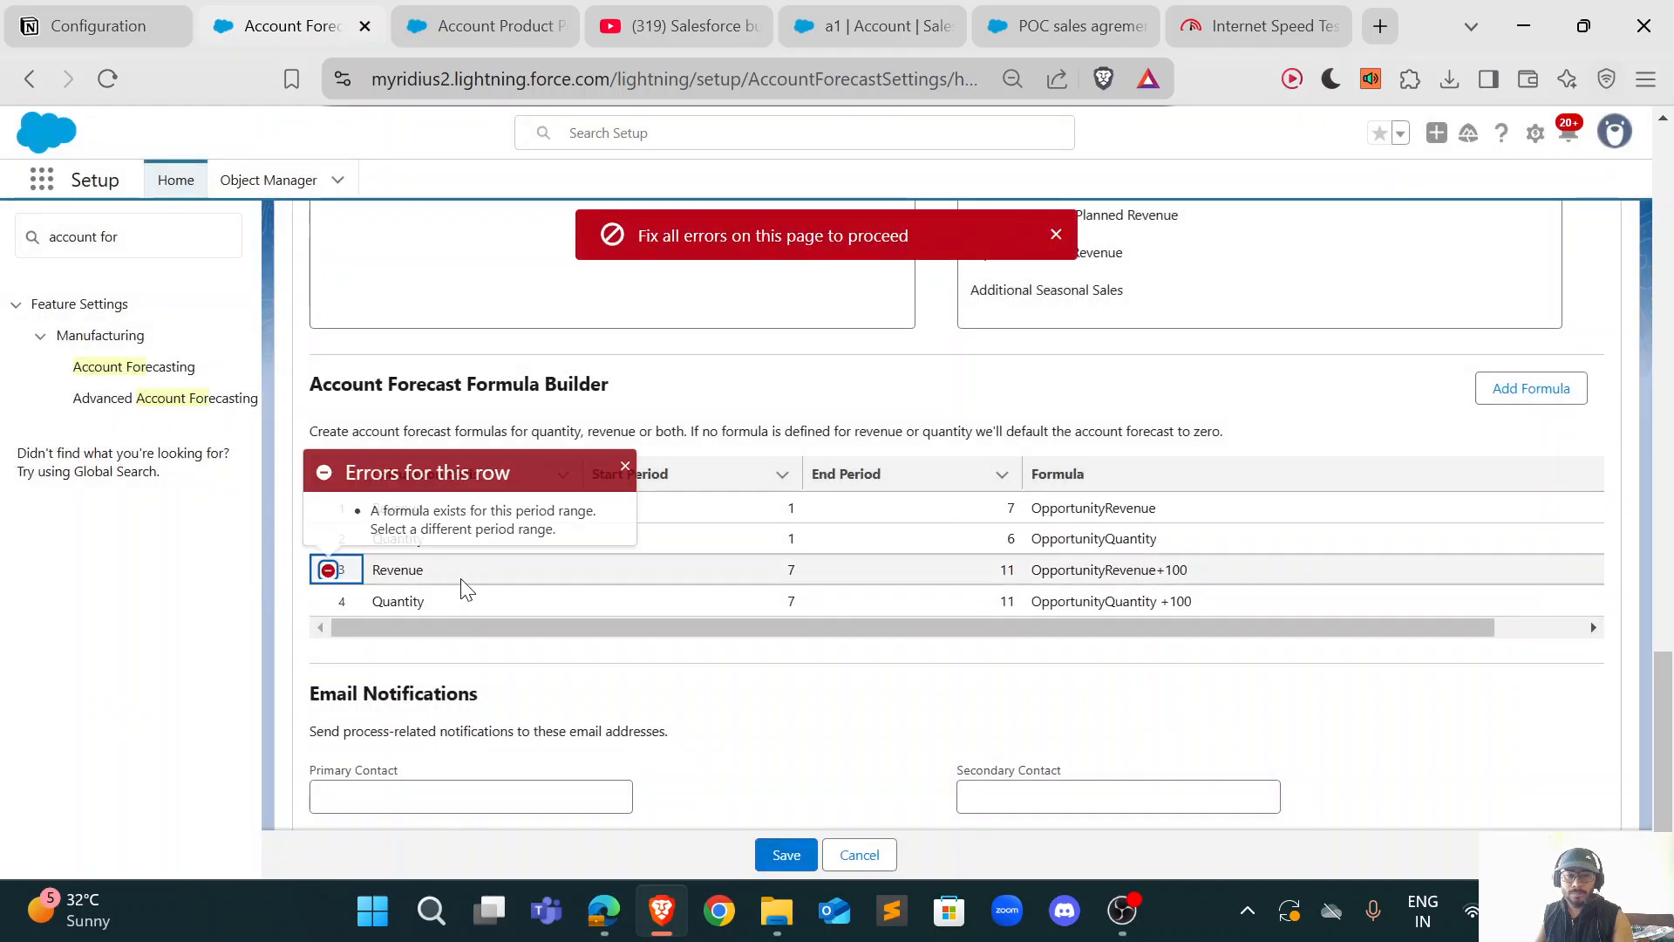
click(624, 464)
scroll(1208, 614, right, 1)
scroll(1102, 593, left, 2)
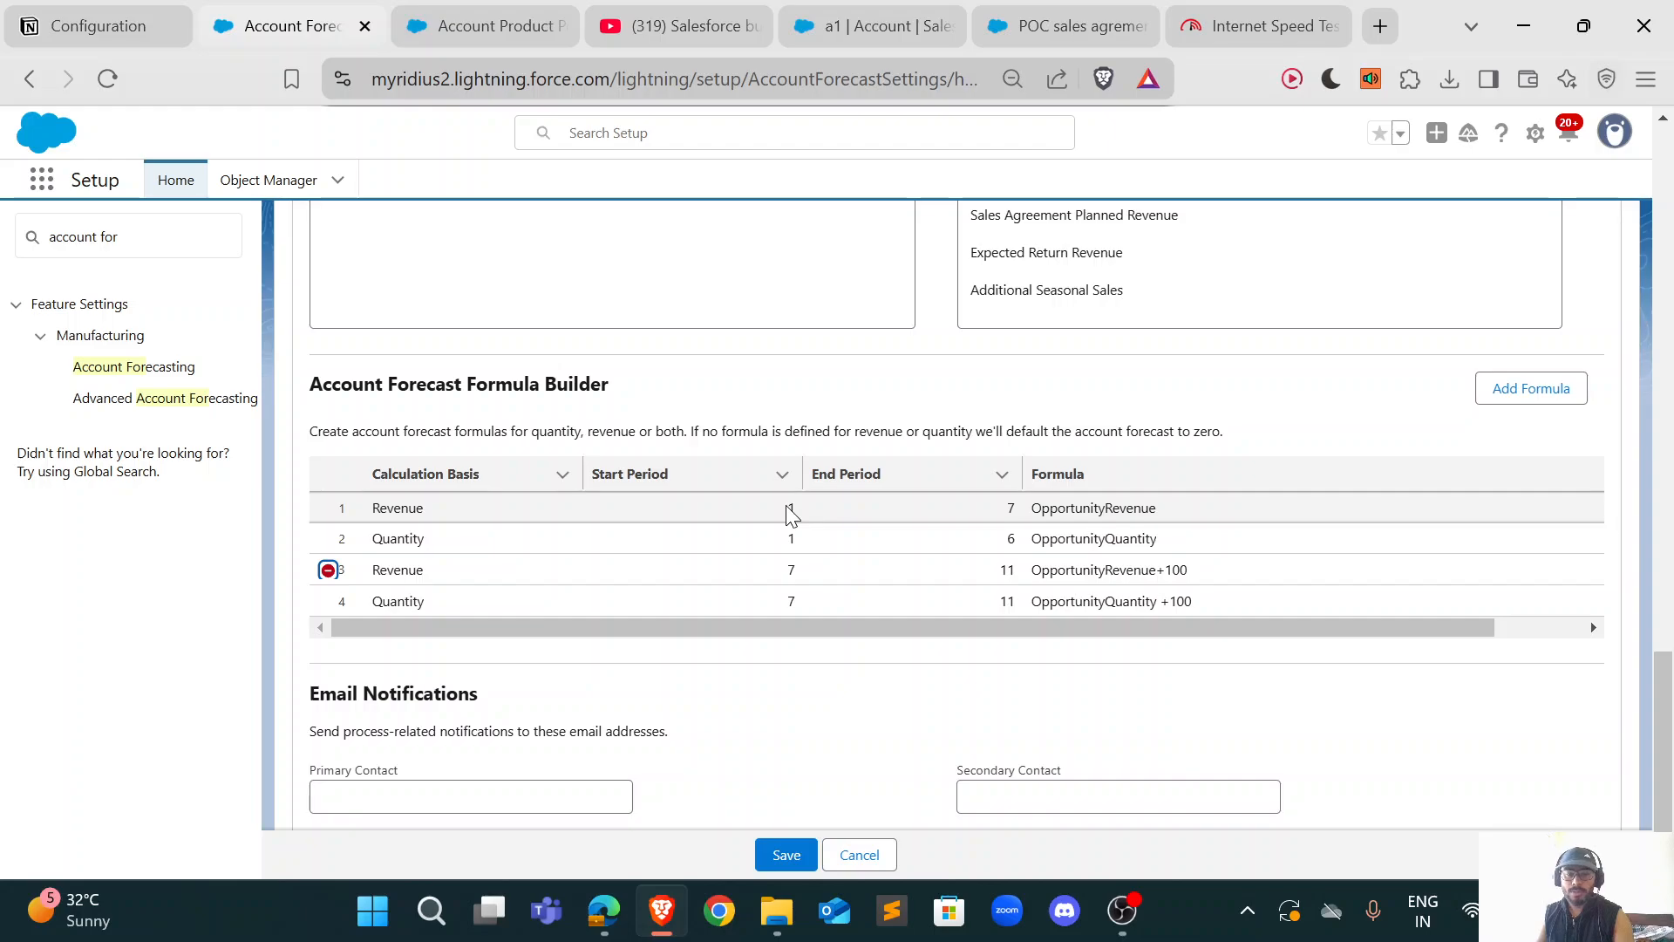
Step: Set the end period of the OpportunityRevenue formula to 6 and apply the change
scroll(1549, 584, right, 2)
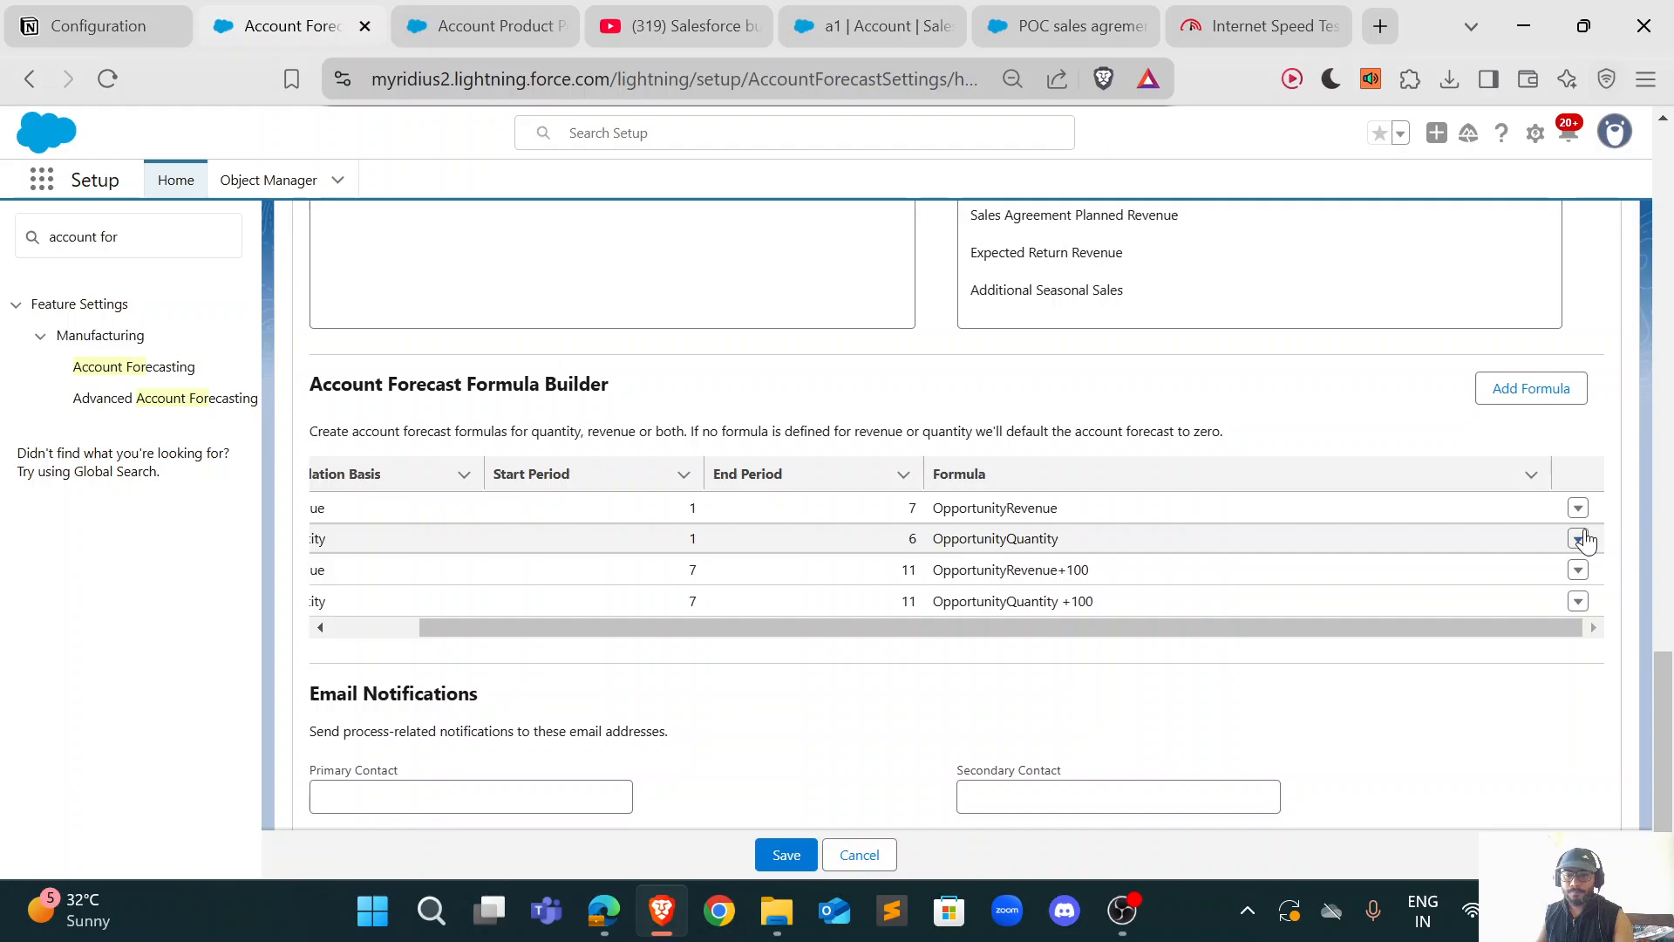
click(1578, 507)
key(Return)
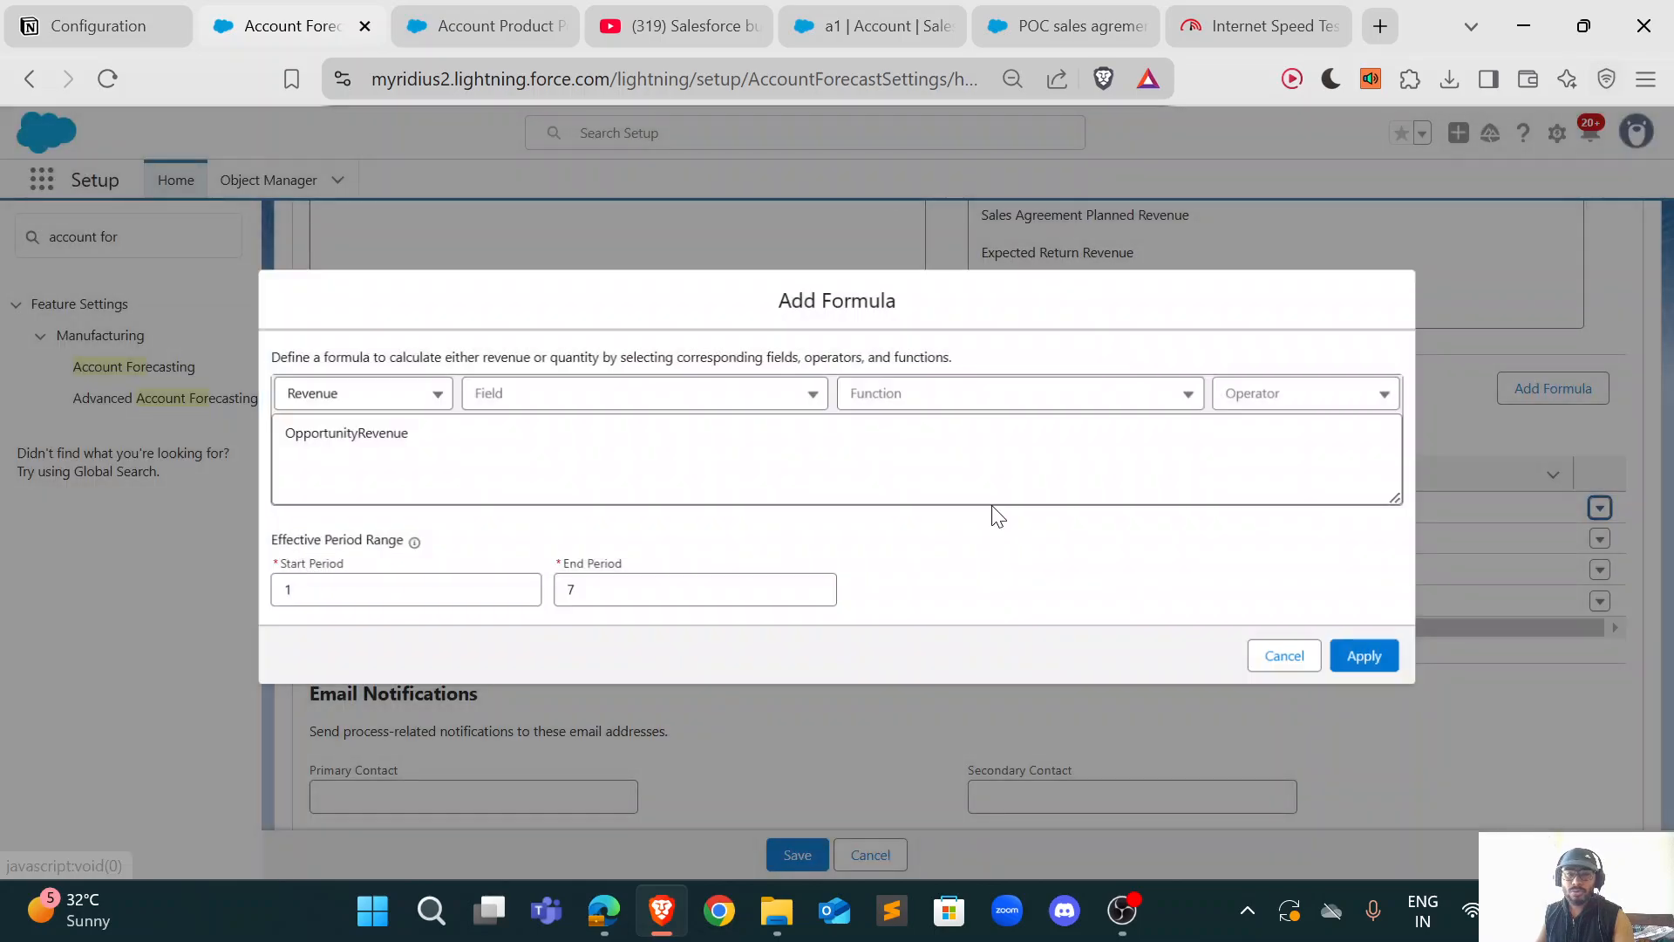
double_click(647, 585)
text(6)
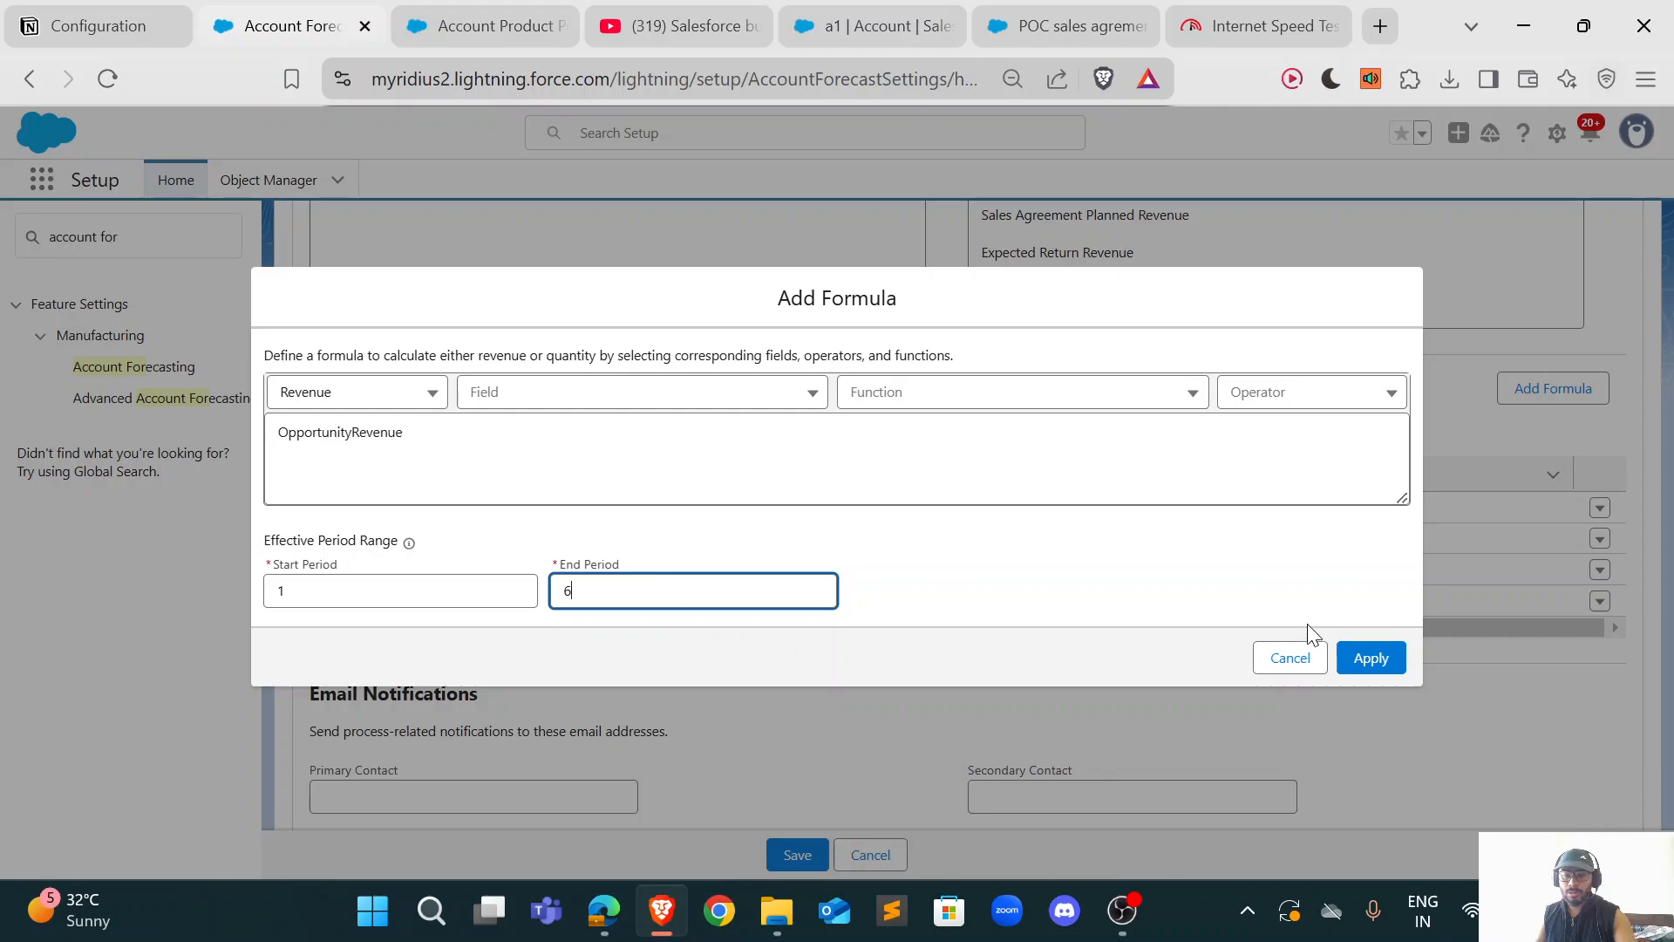
click(1369, 656)
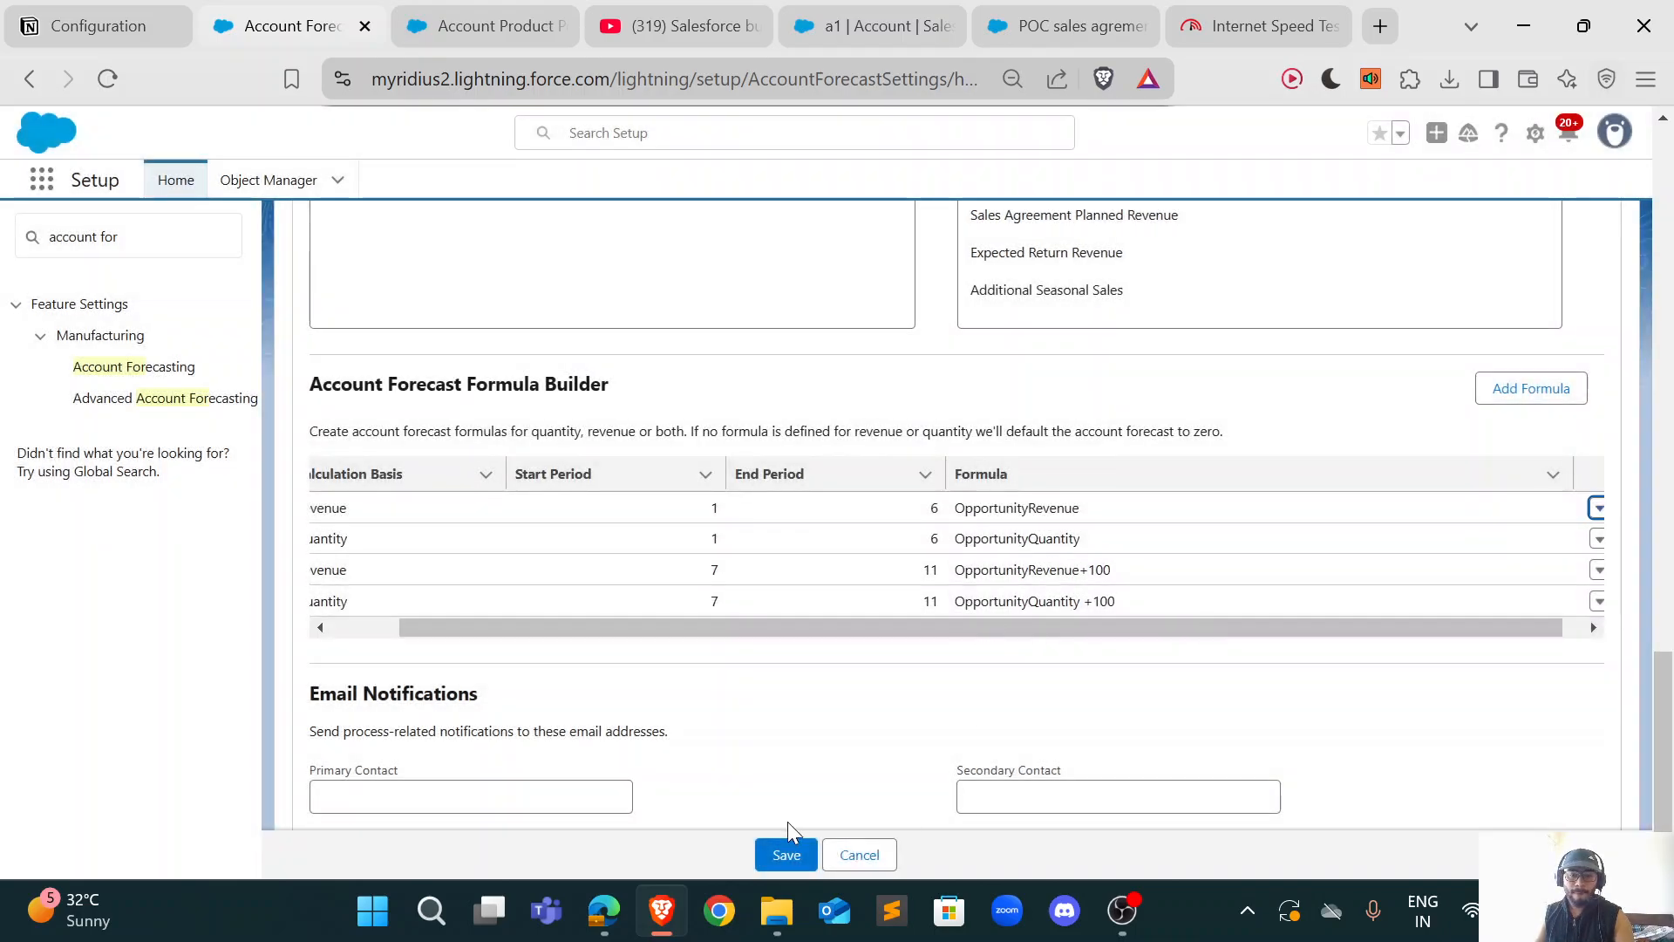
Step: Review the primary and secondary contact fields for email notifications, and save the settings with account forecasts updated for the formula changes
scroll(868, 659, down, 1)
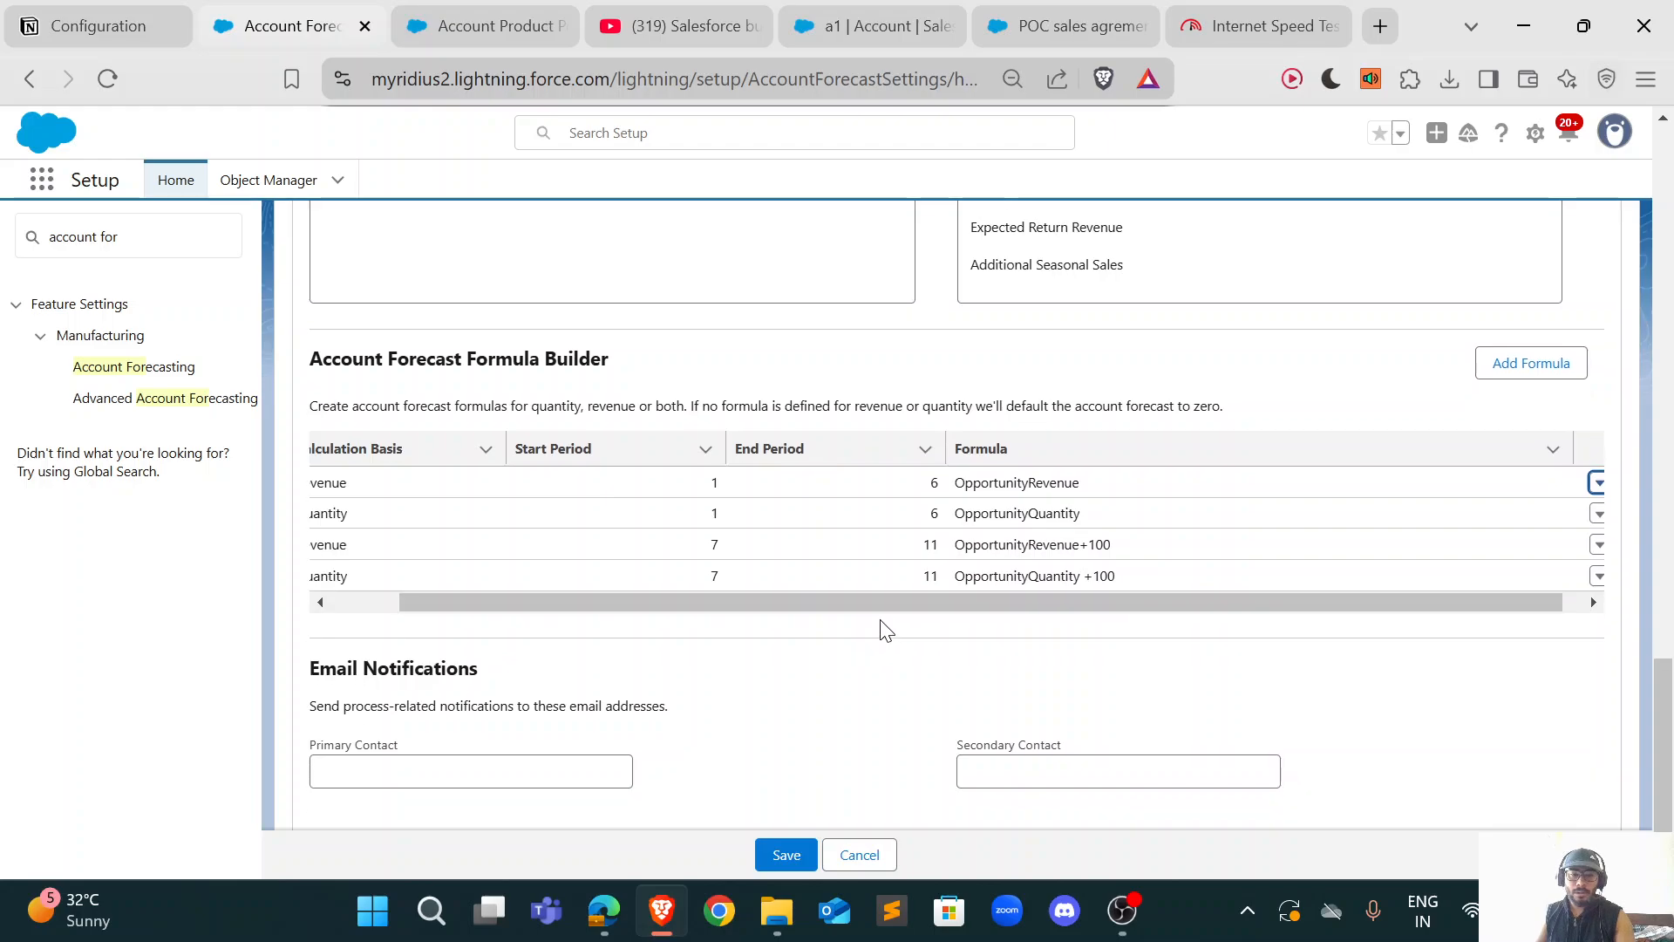
drag(773, 598, 667, 566)
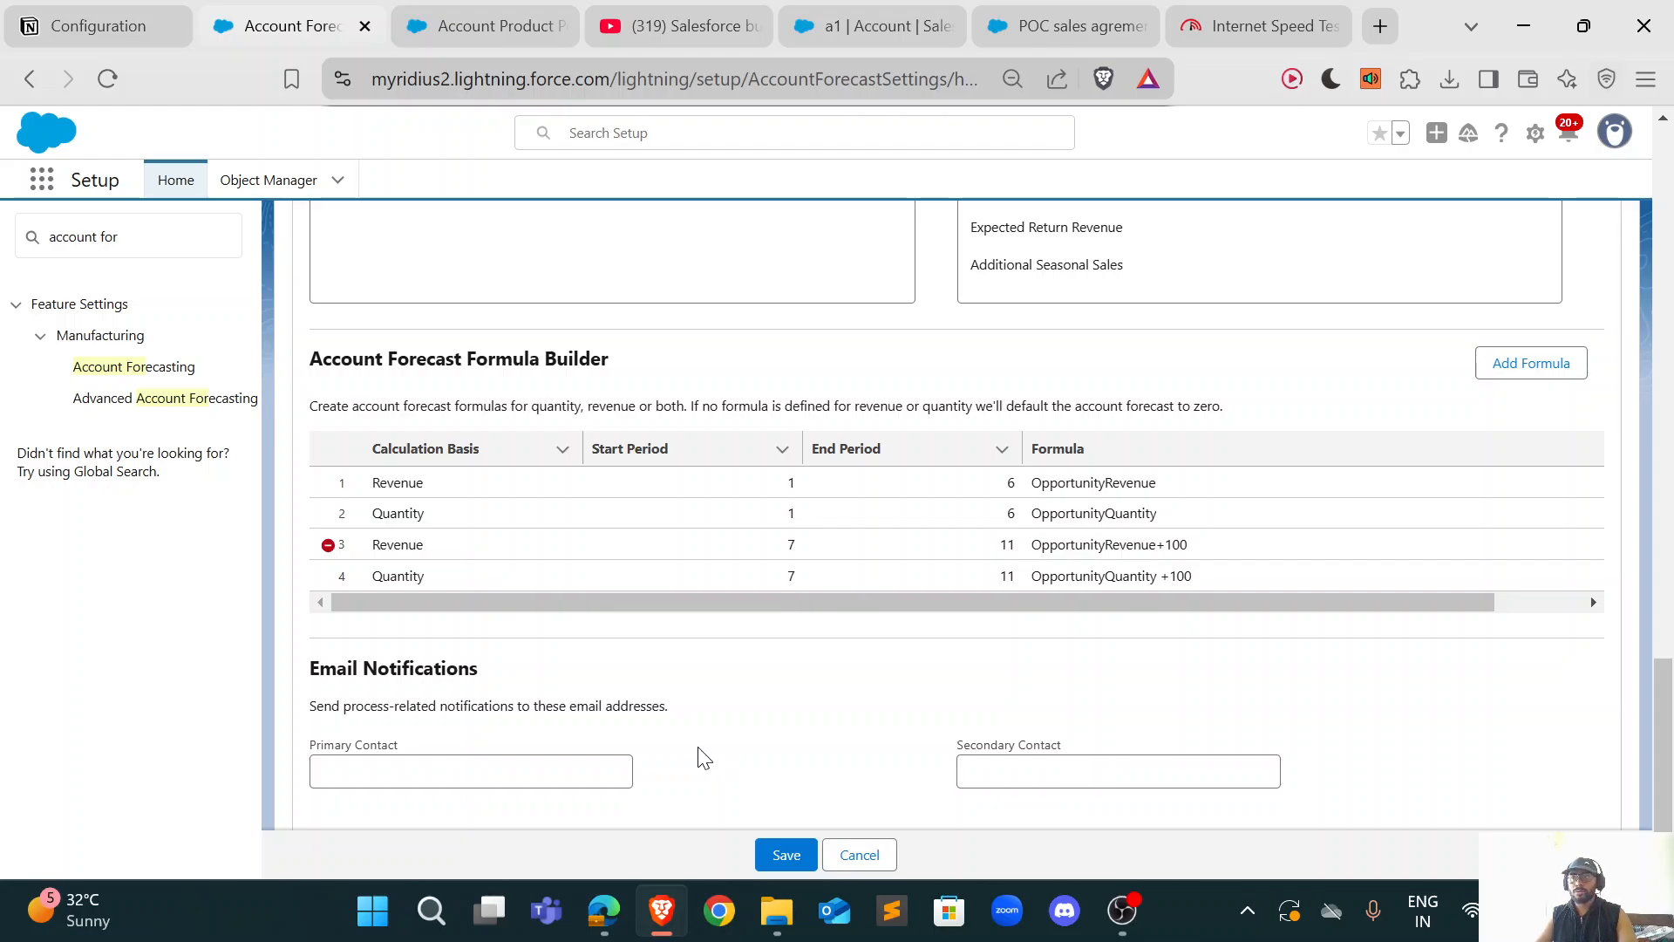
click(549, 771)
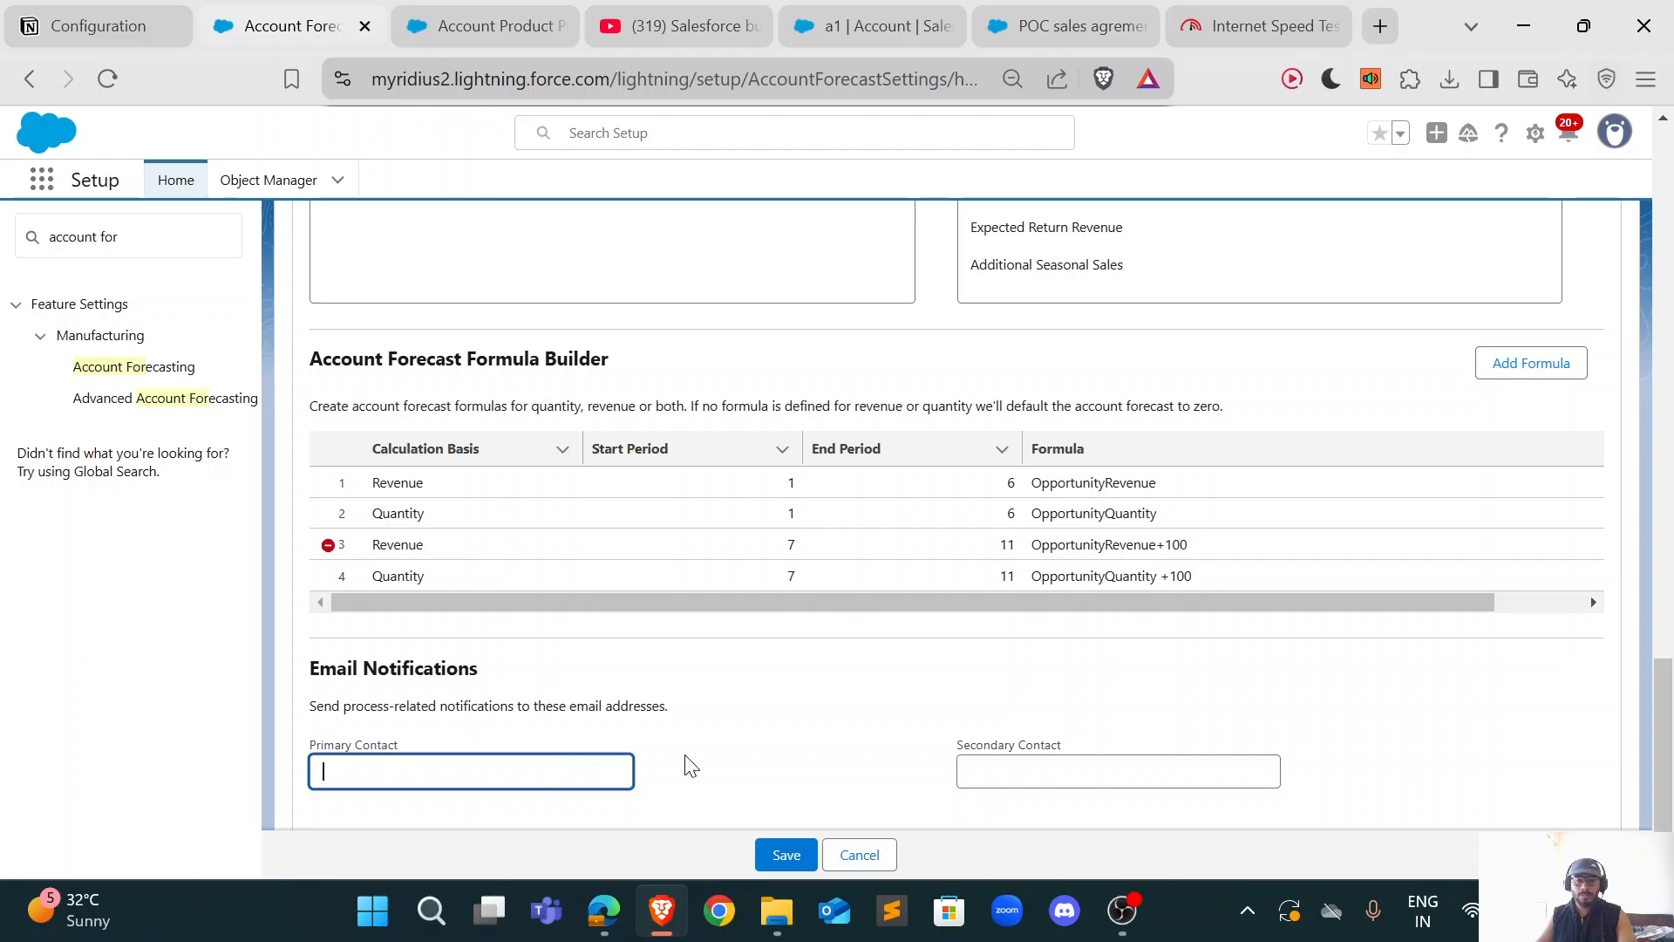
click(1044, 768)
click(847, 749)
click(542, 767)
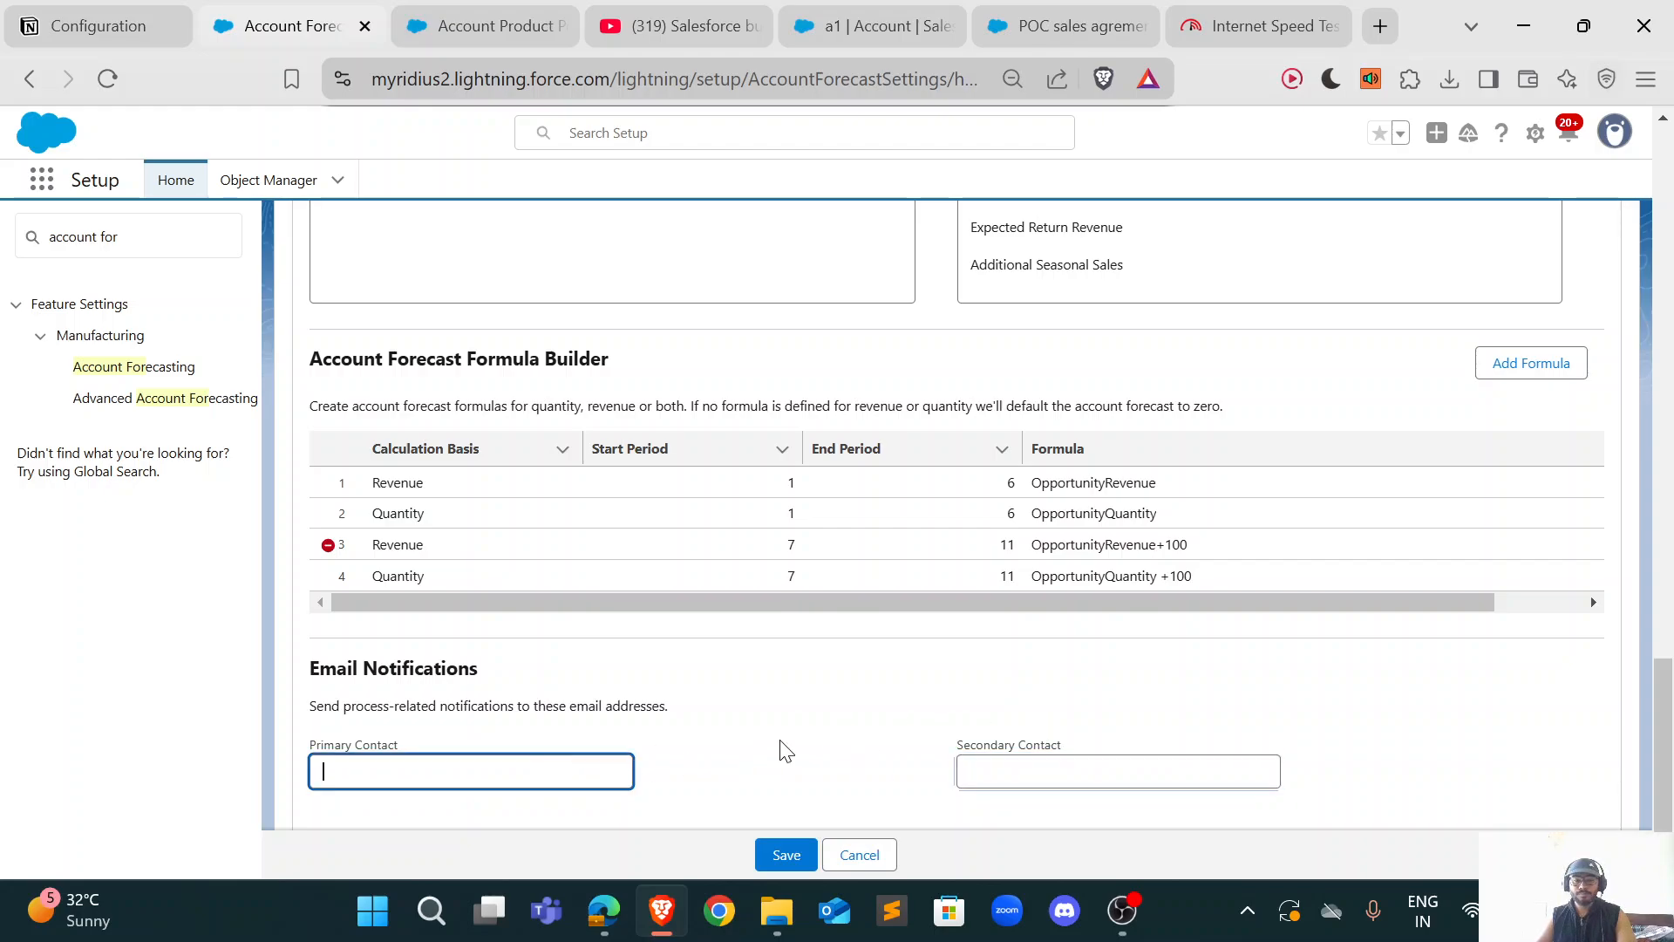
click(784, 746)
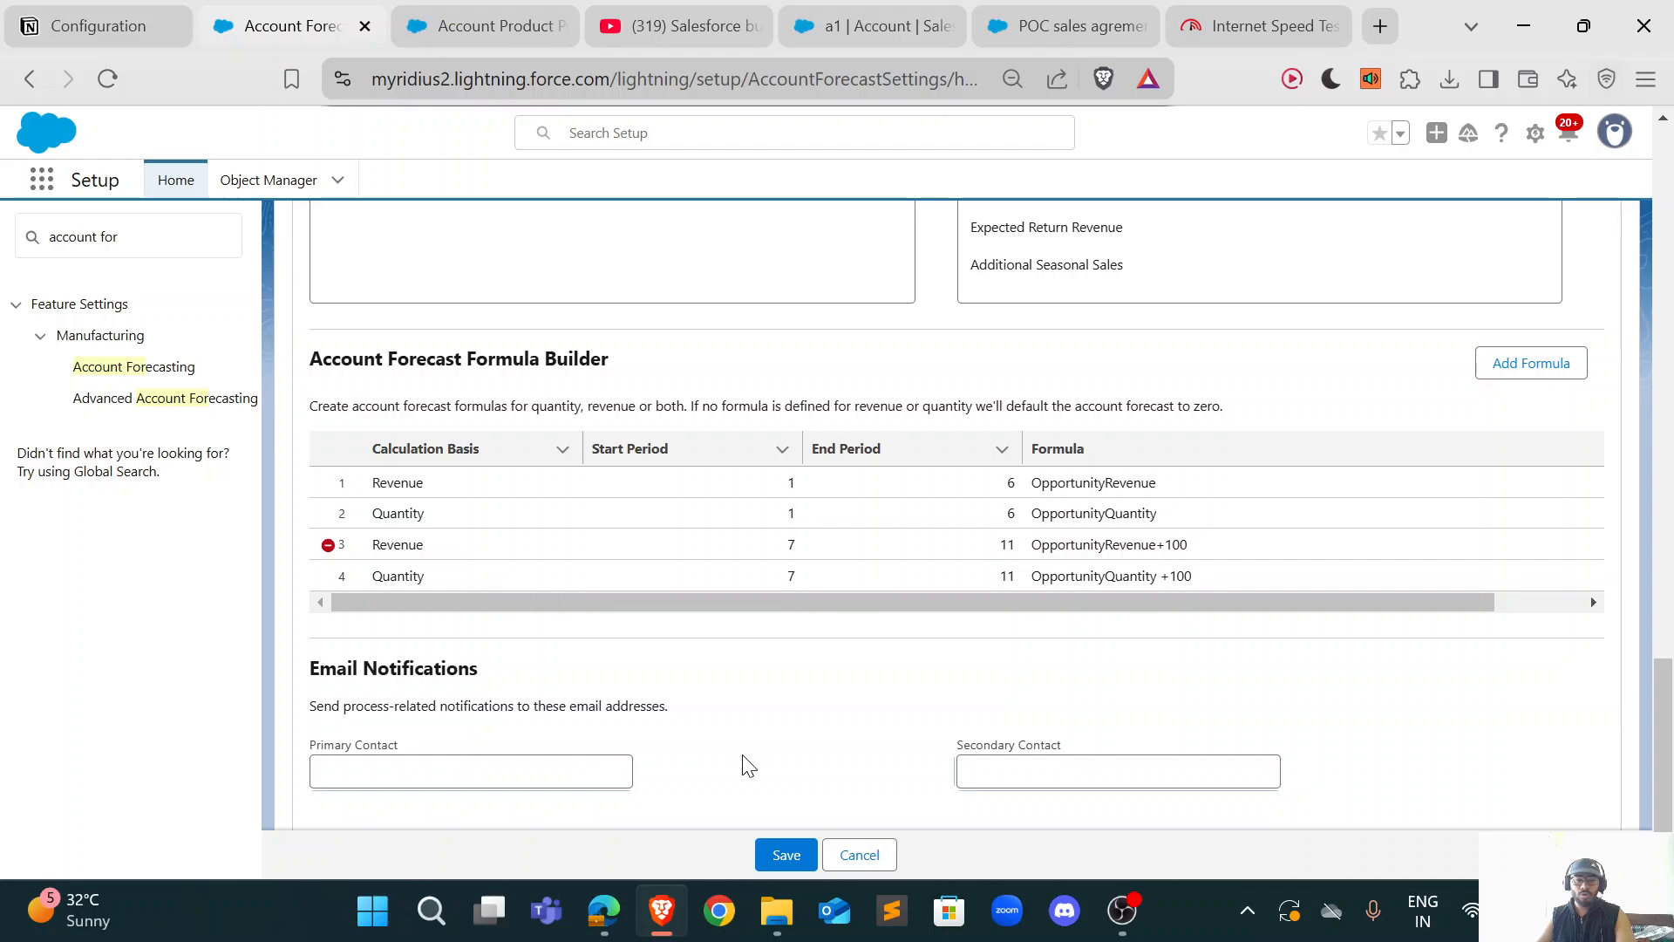
click(785, 853)
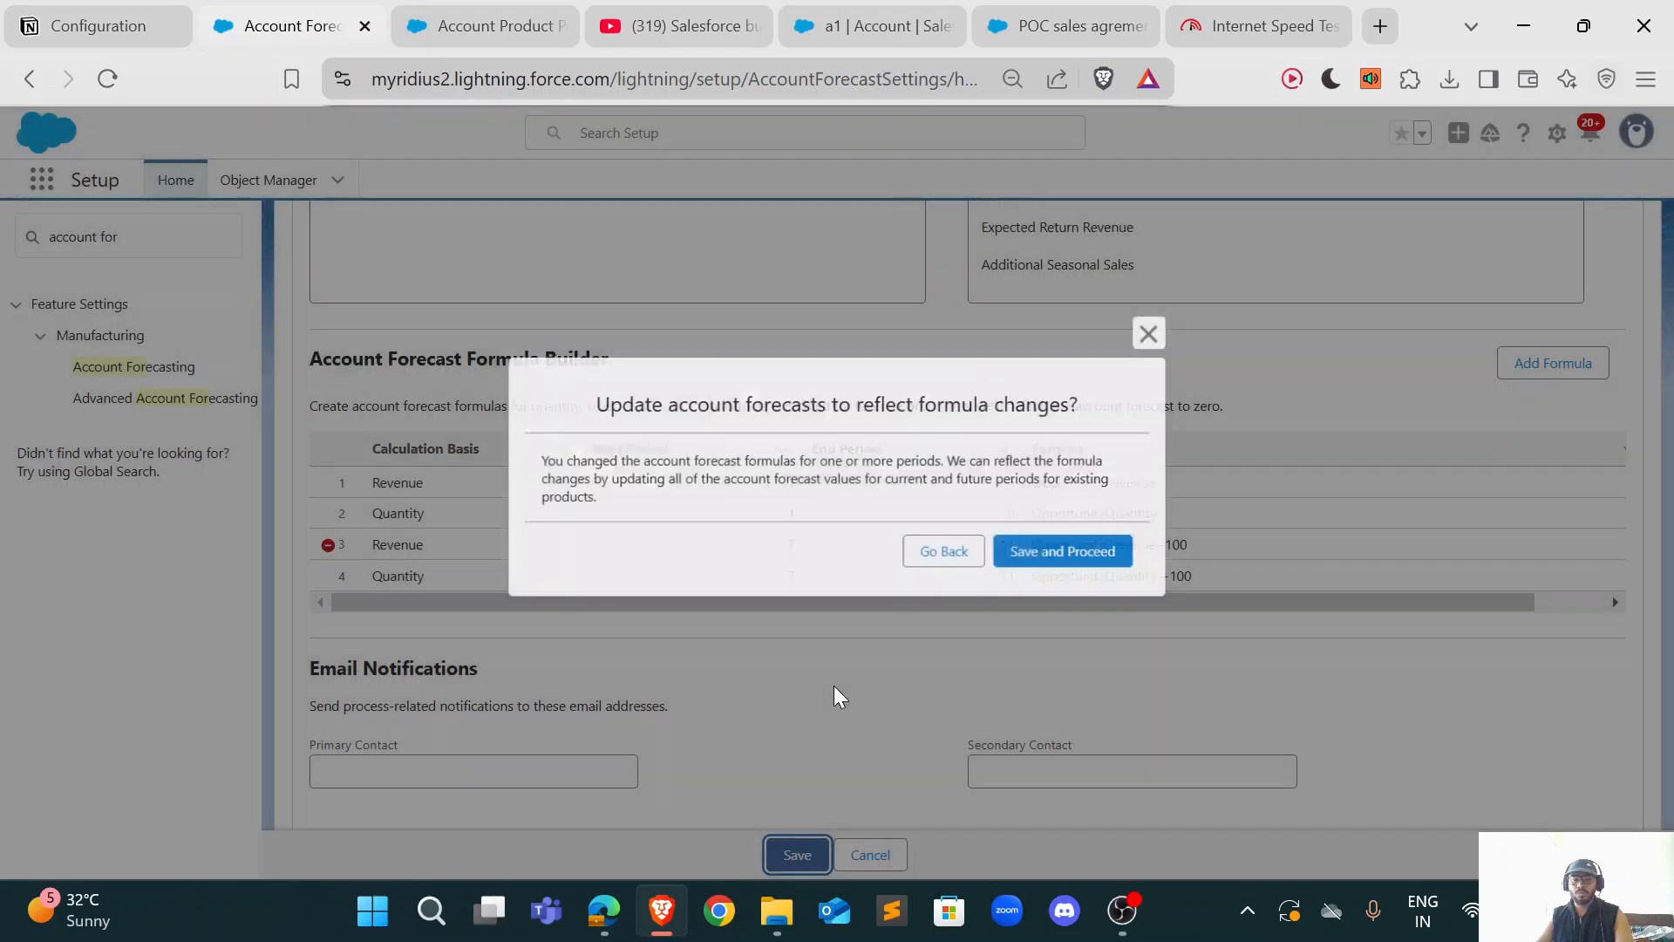
click(1056, 556)
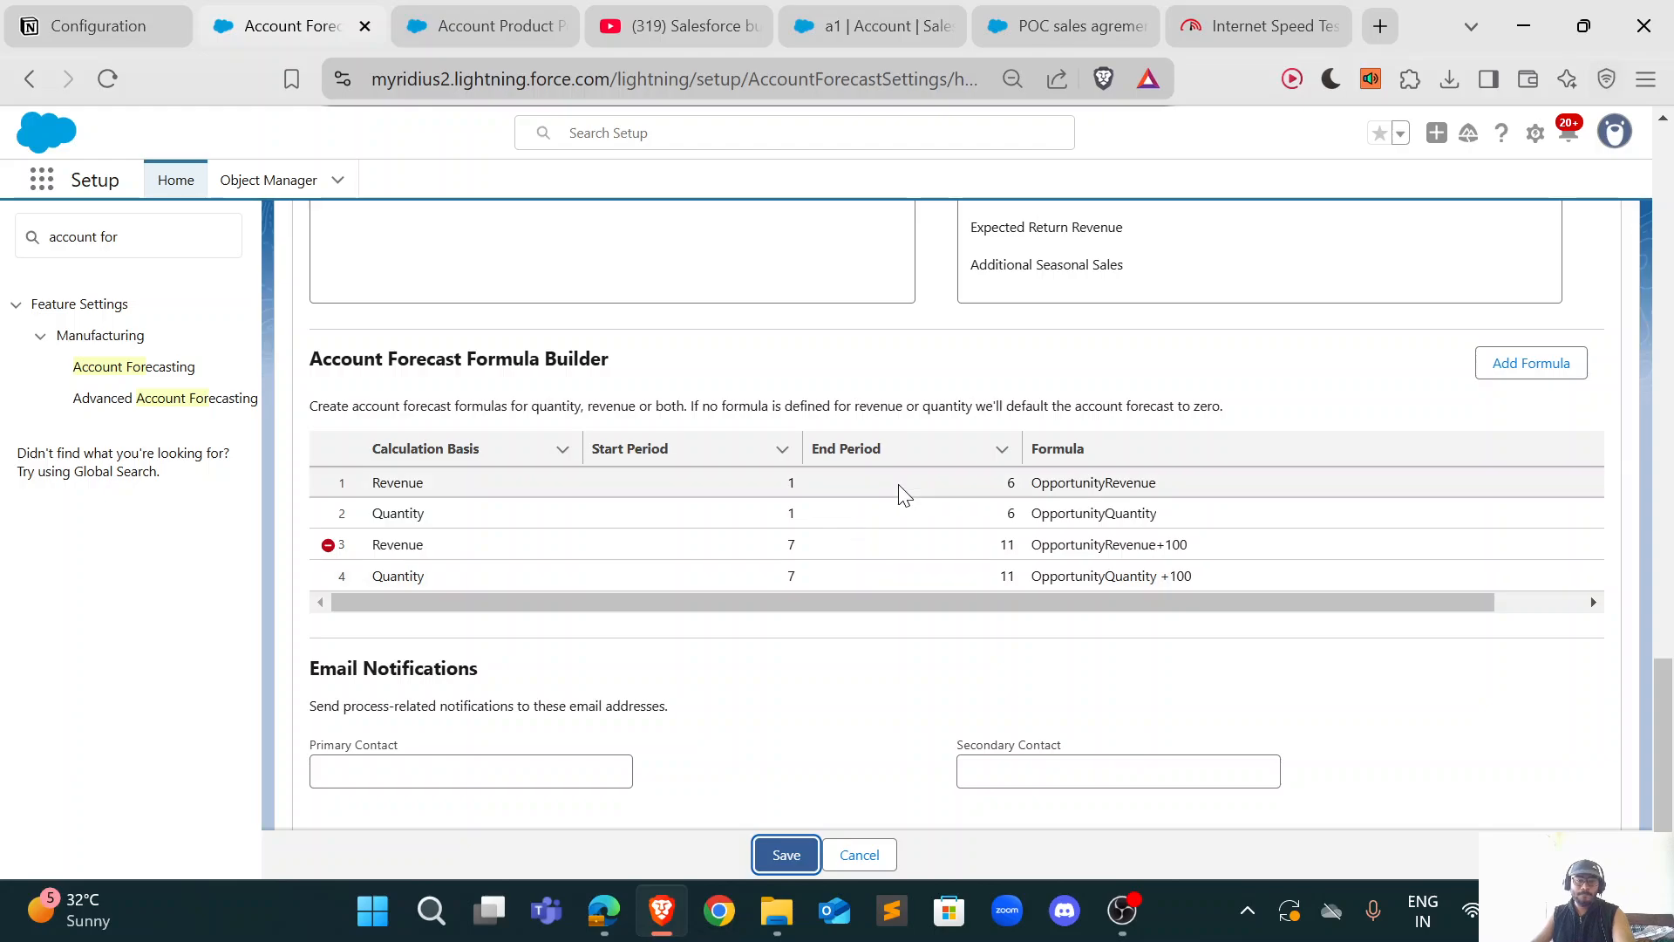
Step: Review the Account Forecasting settings, from generation and display through the calculation filters and formula builder periods
scroll(907, 493, up, 7)
scroll(902, 484, up, 10)
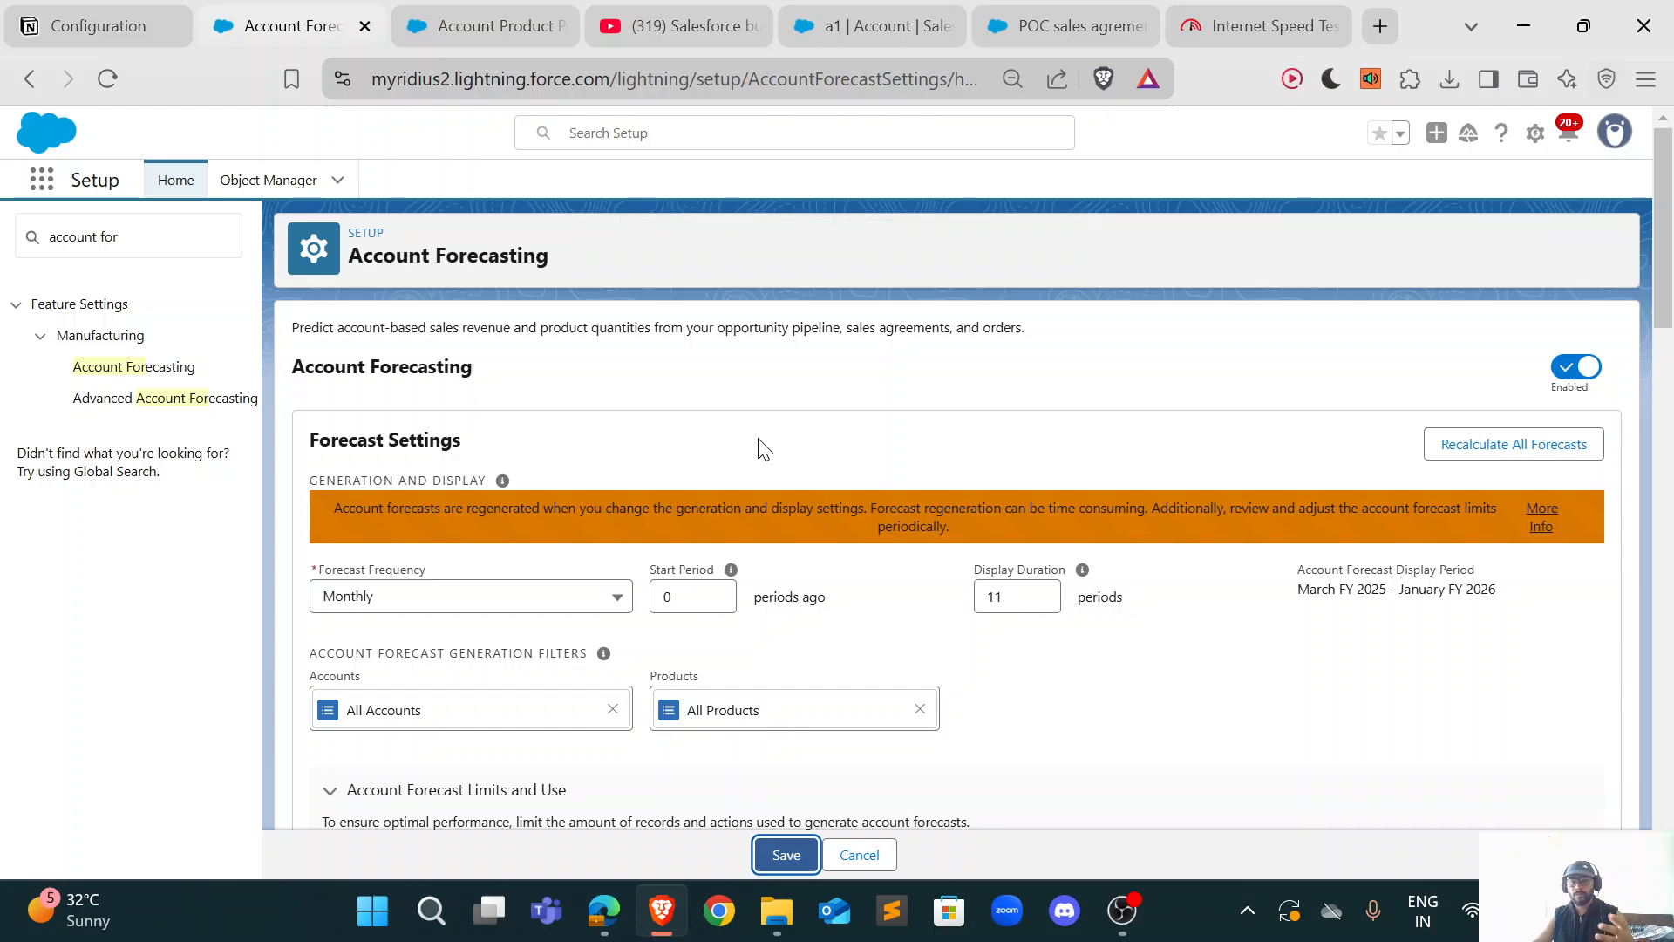
scroll(796, 479, down, 1)
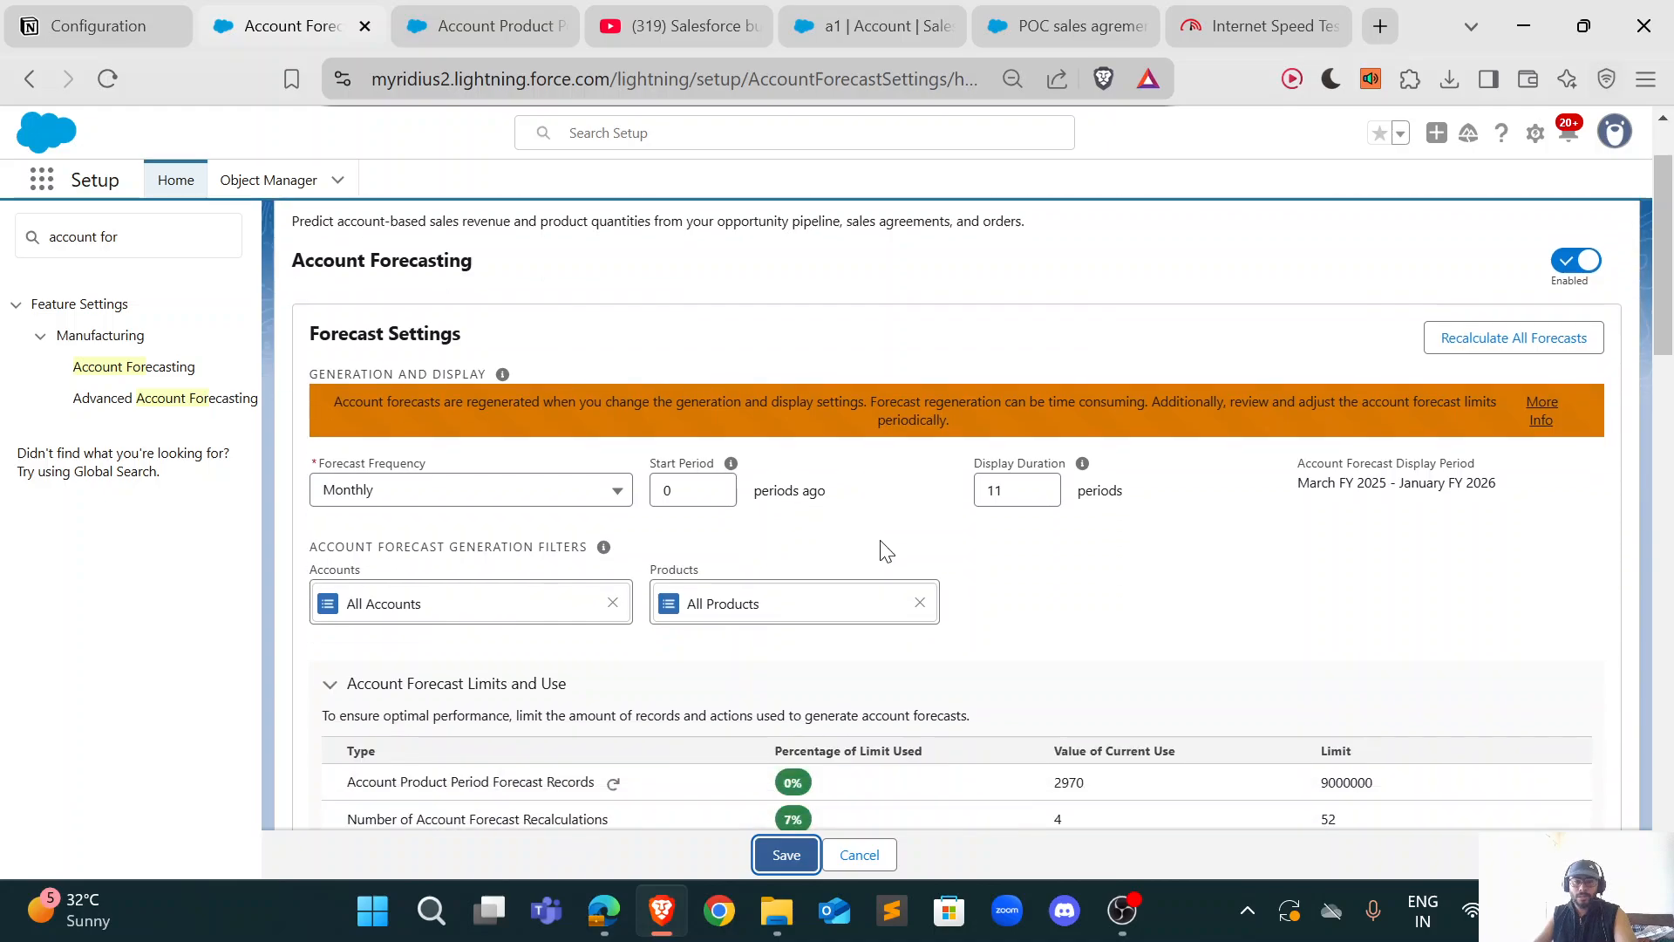
scroll(1029, 549, down, 15)
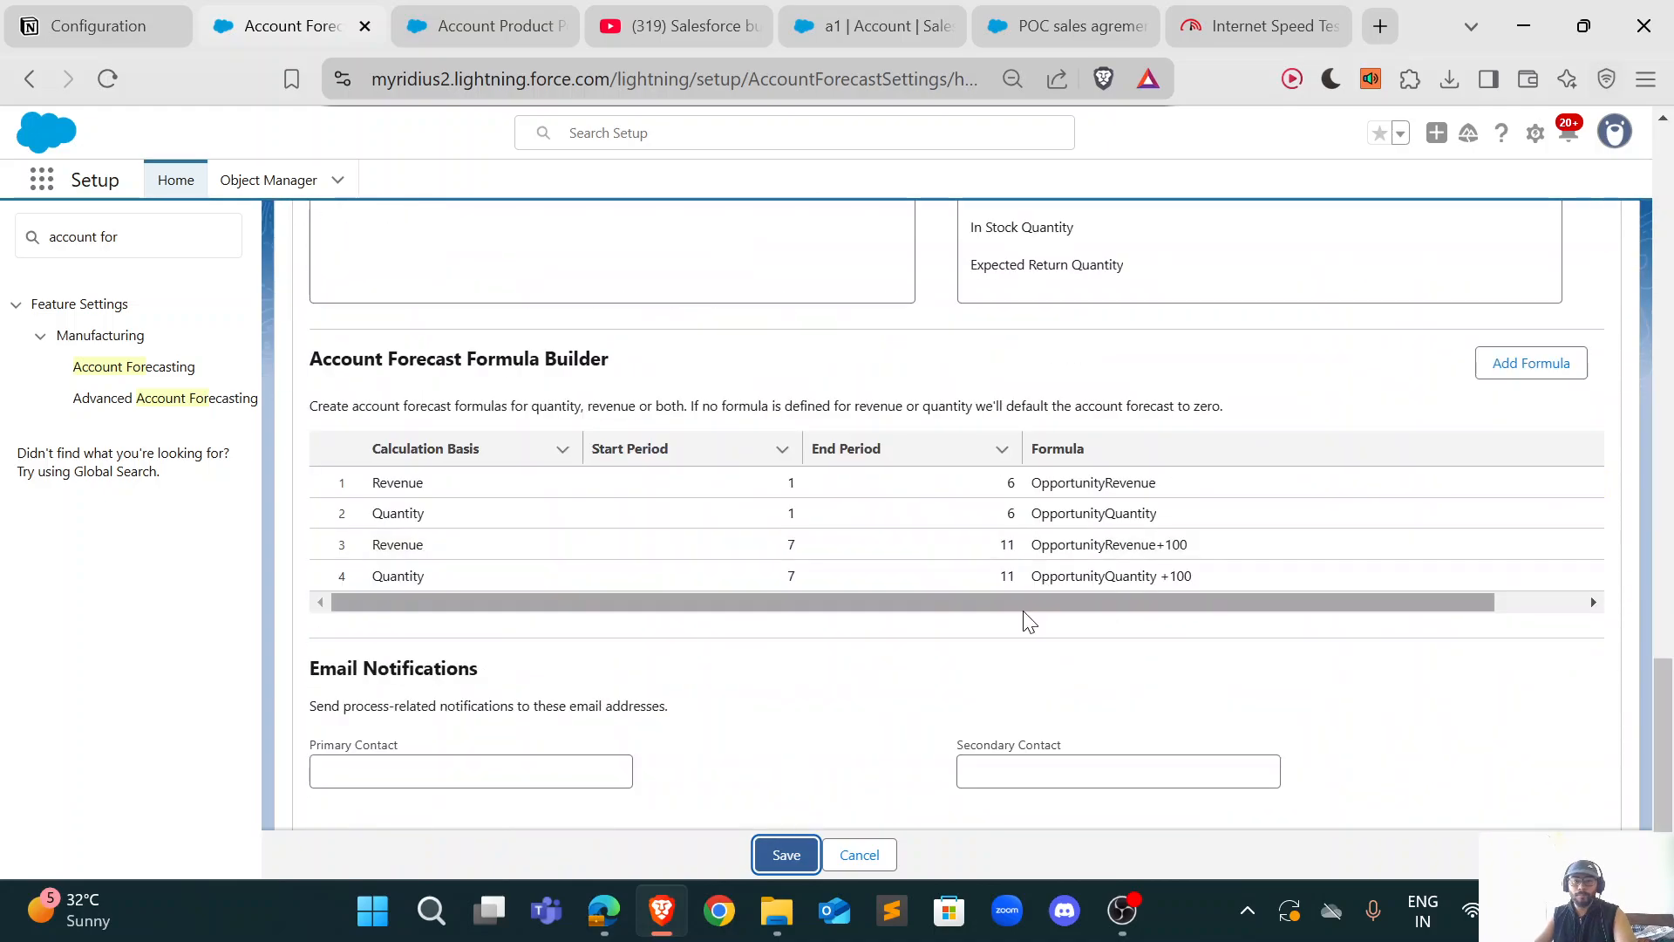
scroll(1029, 614, up, 12)
scroll(915, 602, up, 1)
scroll(680, 597, down, 1)
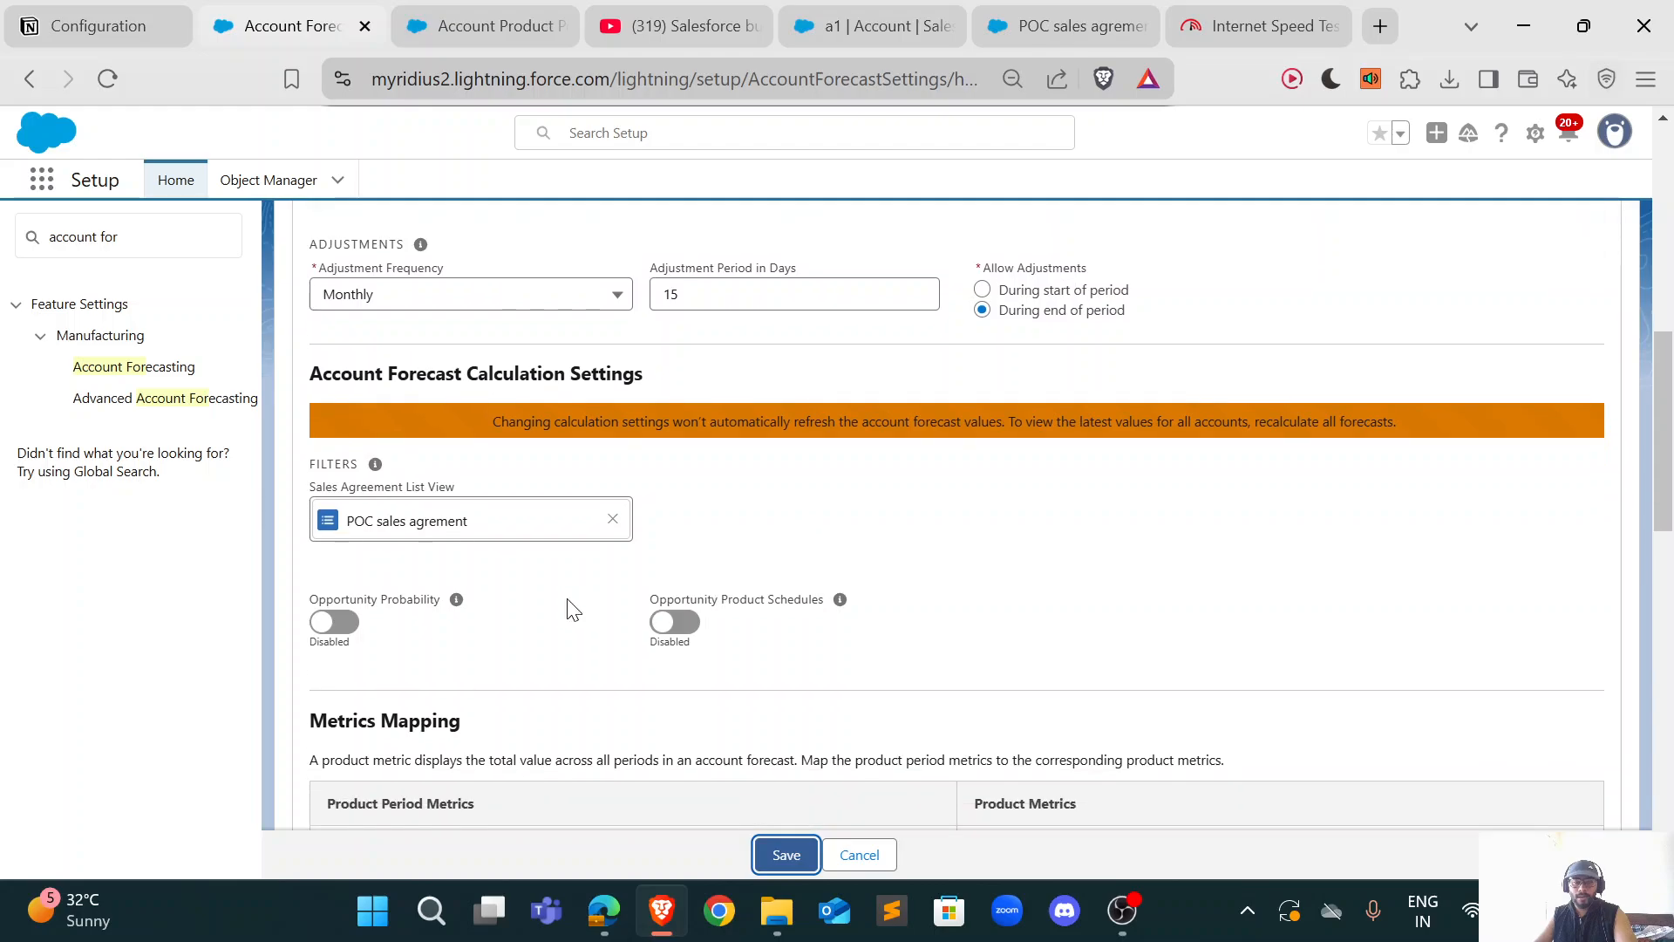
scroll(796, 579, up, 10)
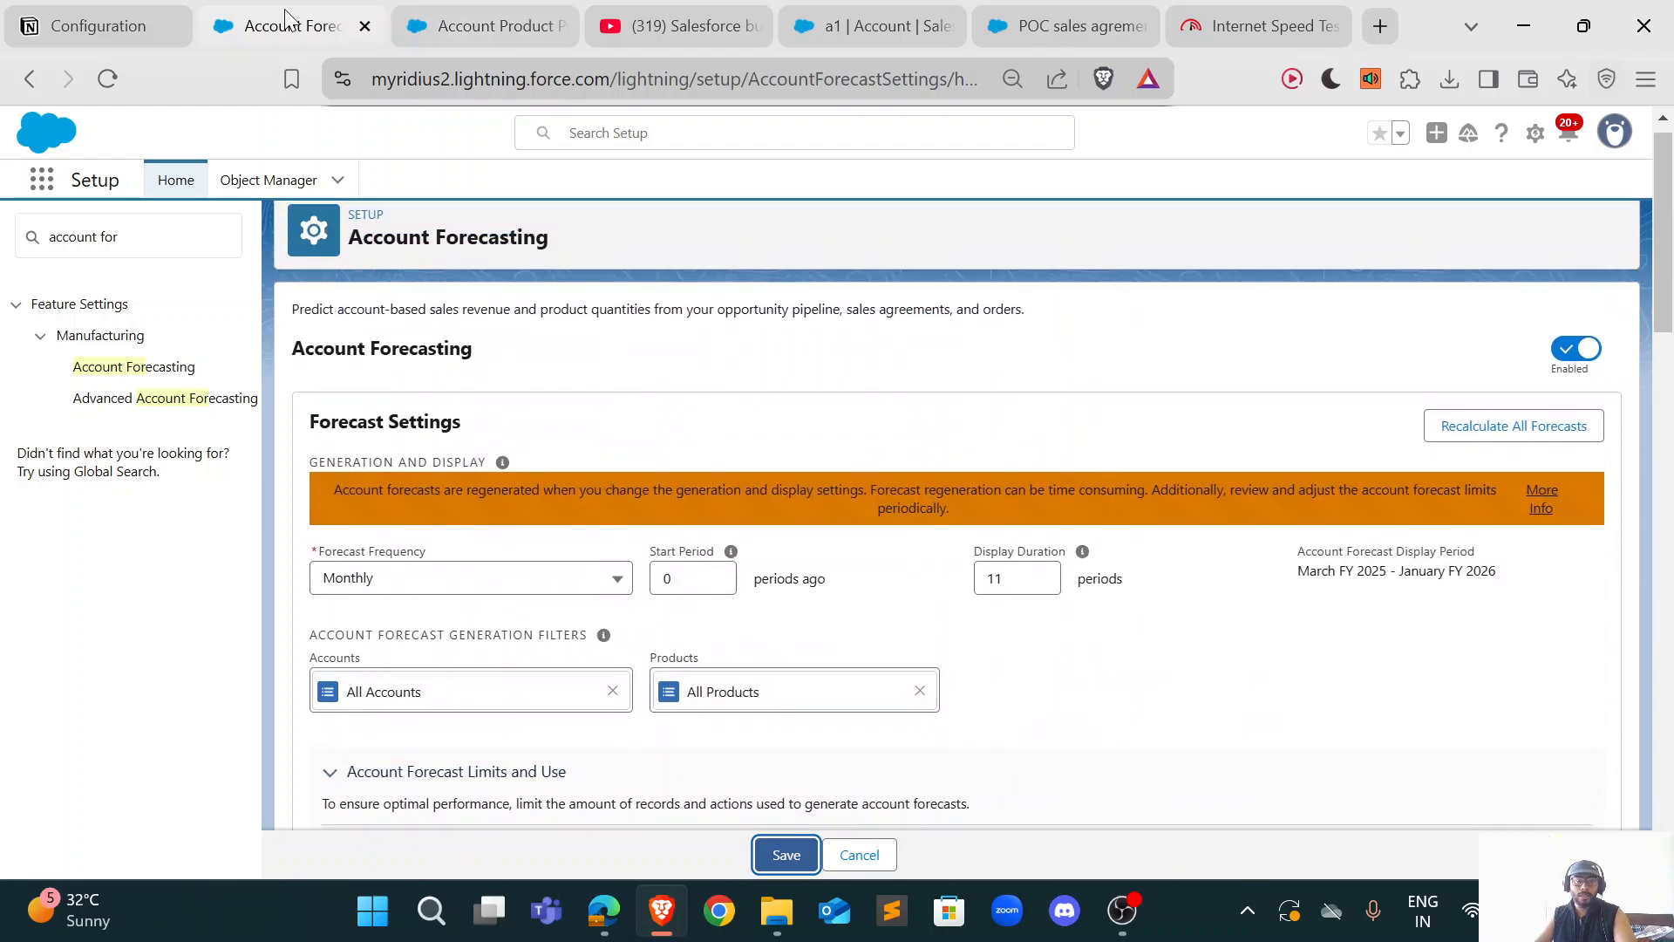
Step: Create and save a new account named A1 from the recently viewed accounts list
click(857, 13)
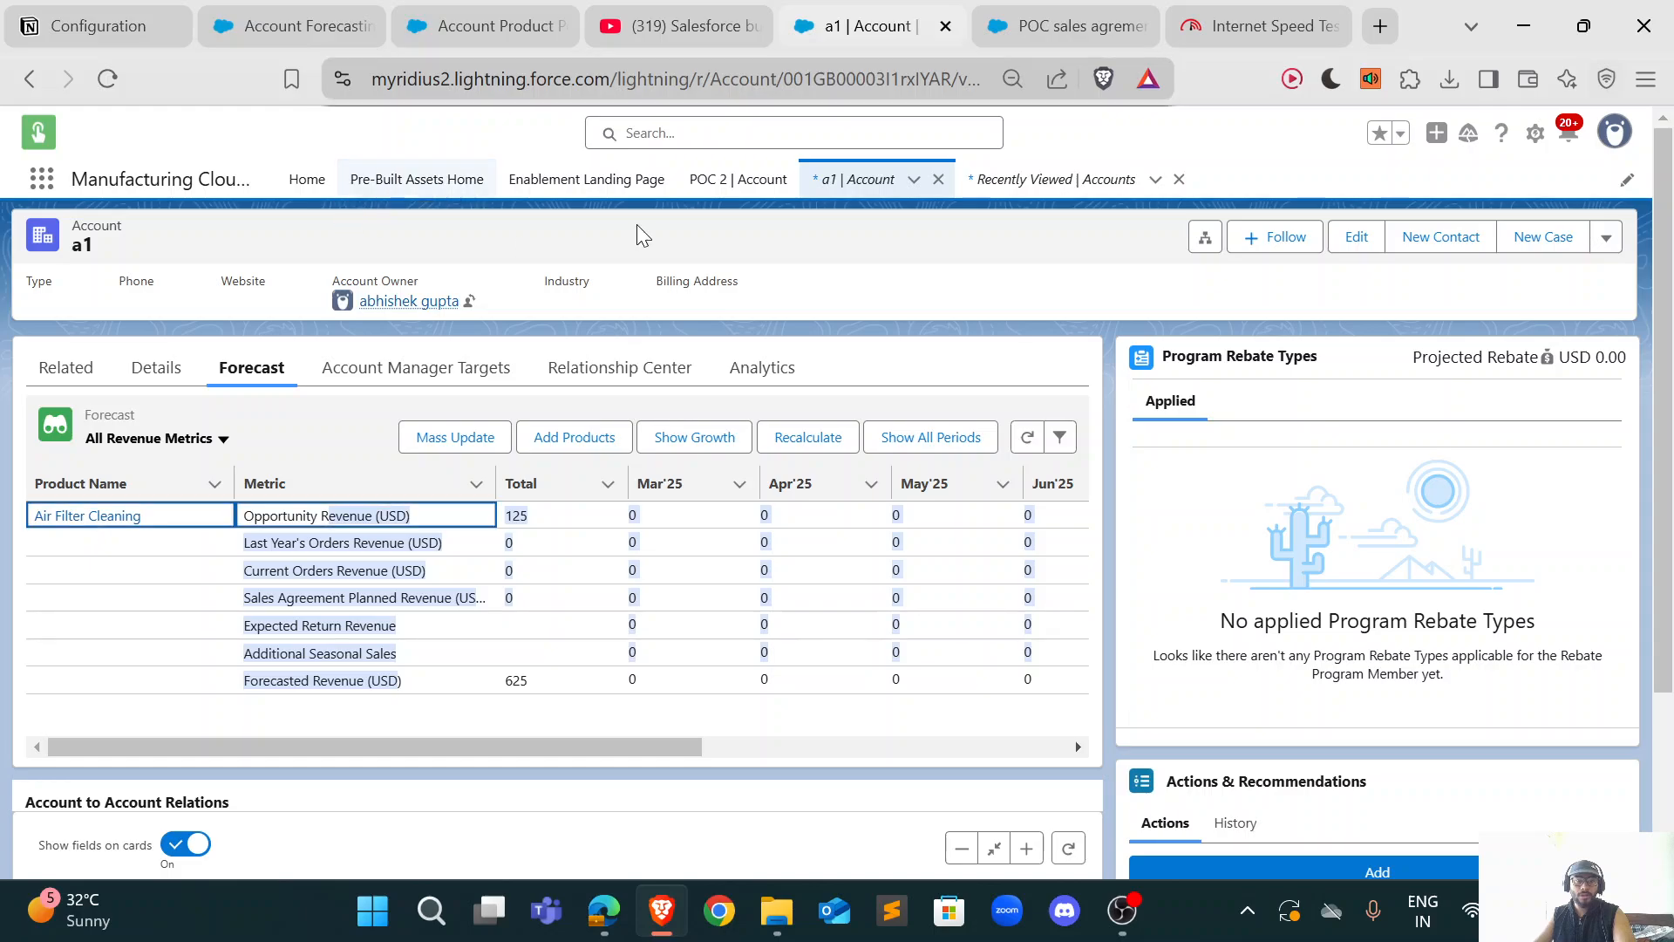
click(874, 185)
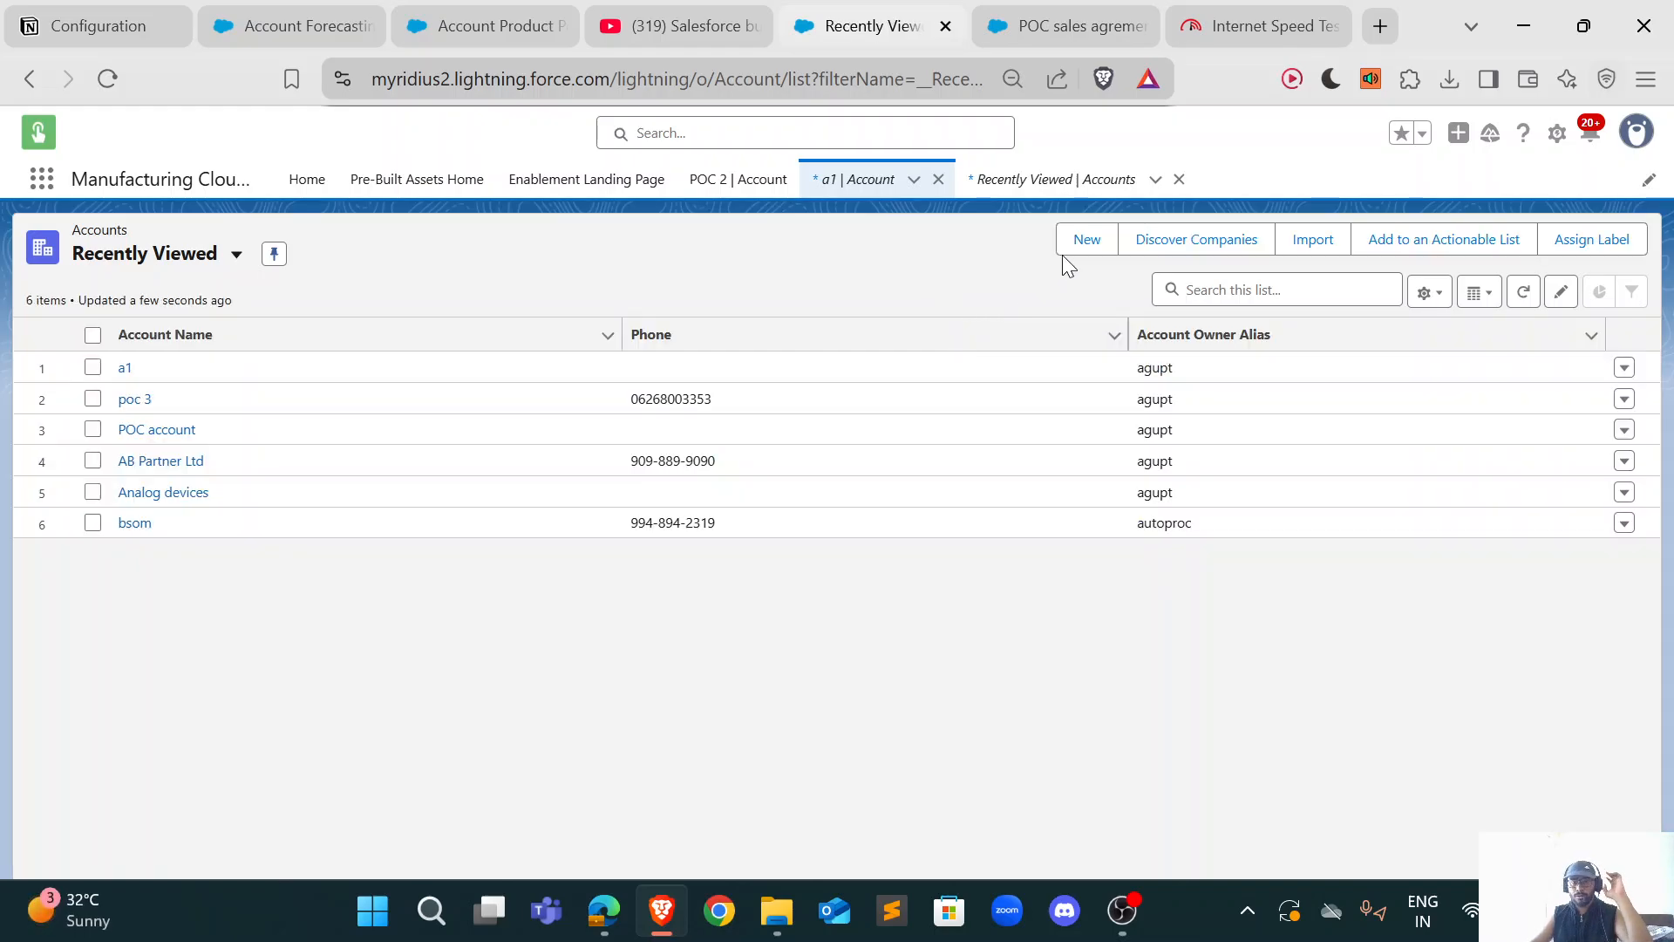
click(1086, 246)
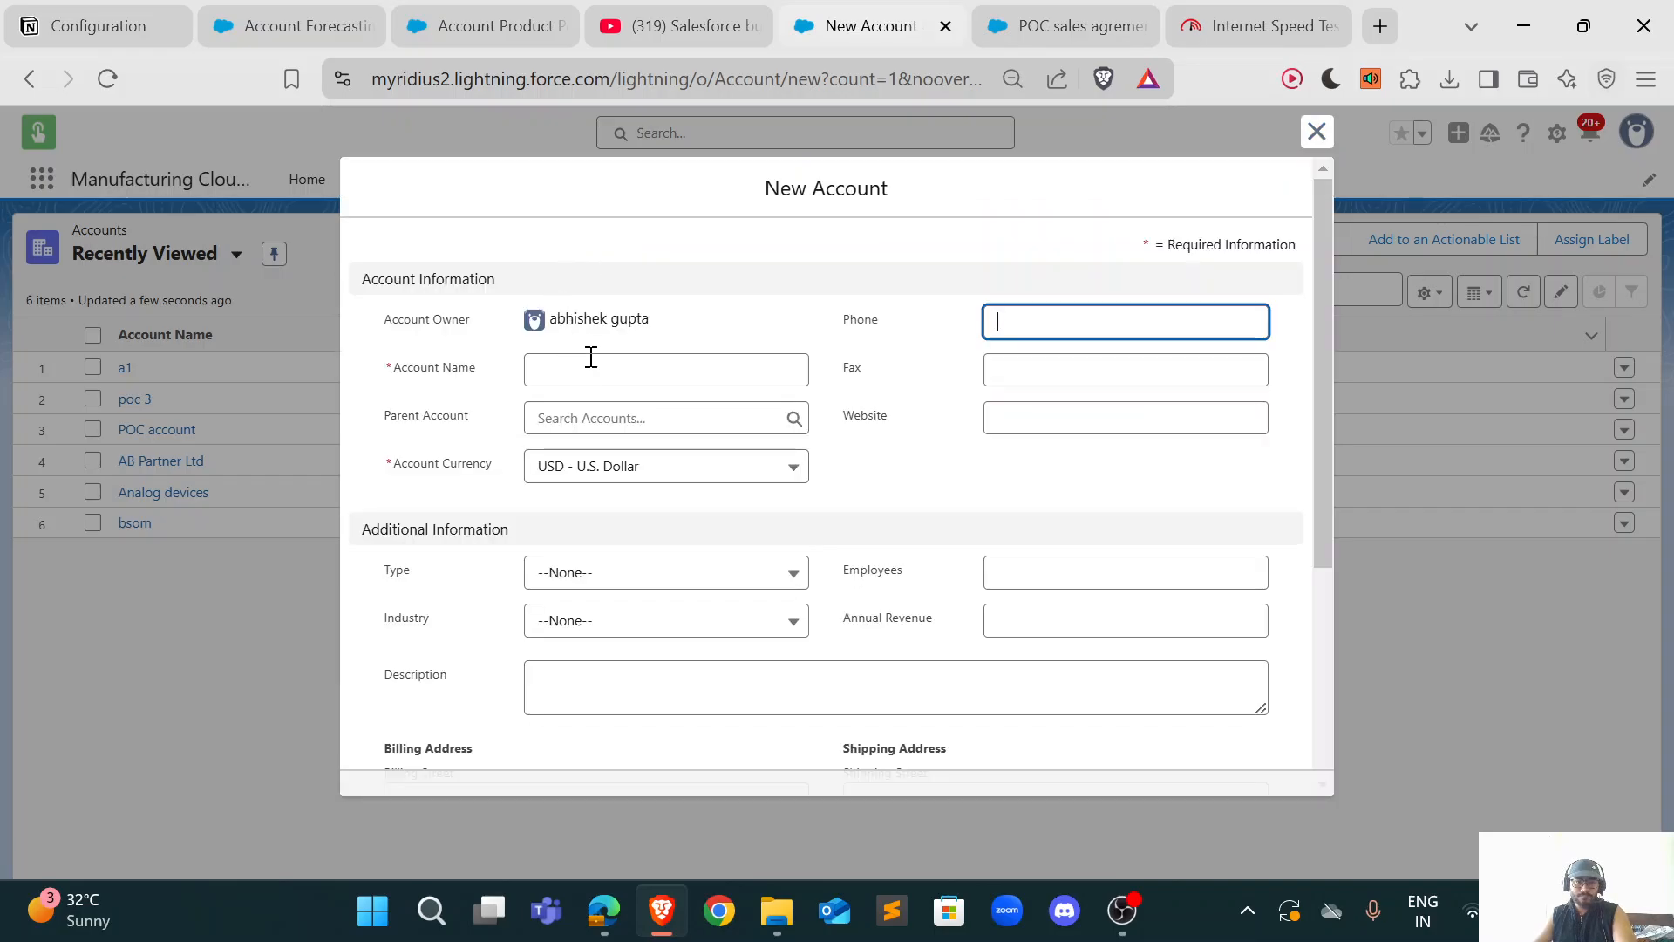
click(591, 360)
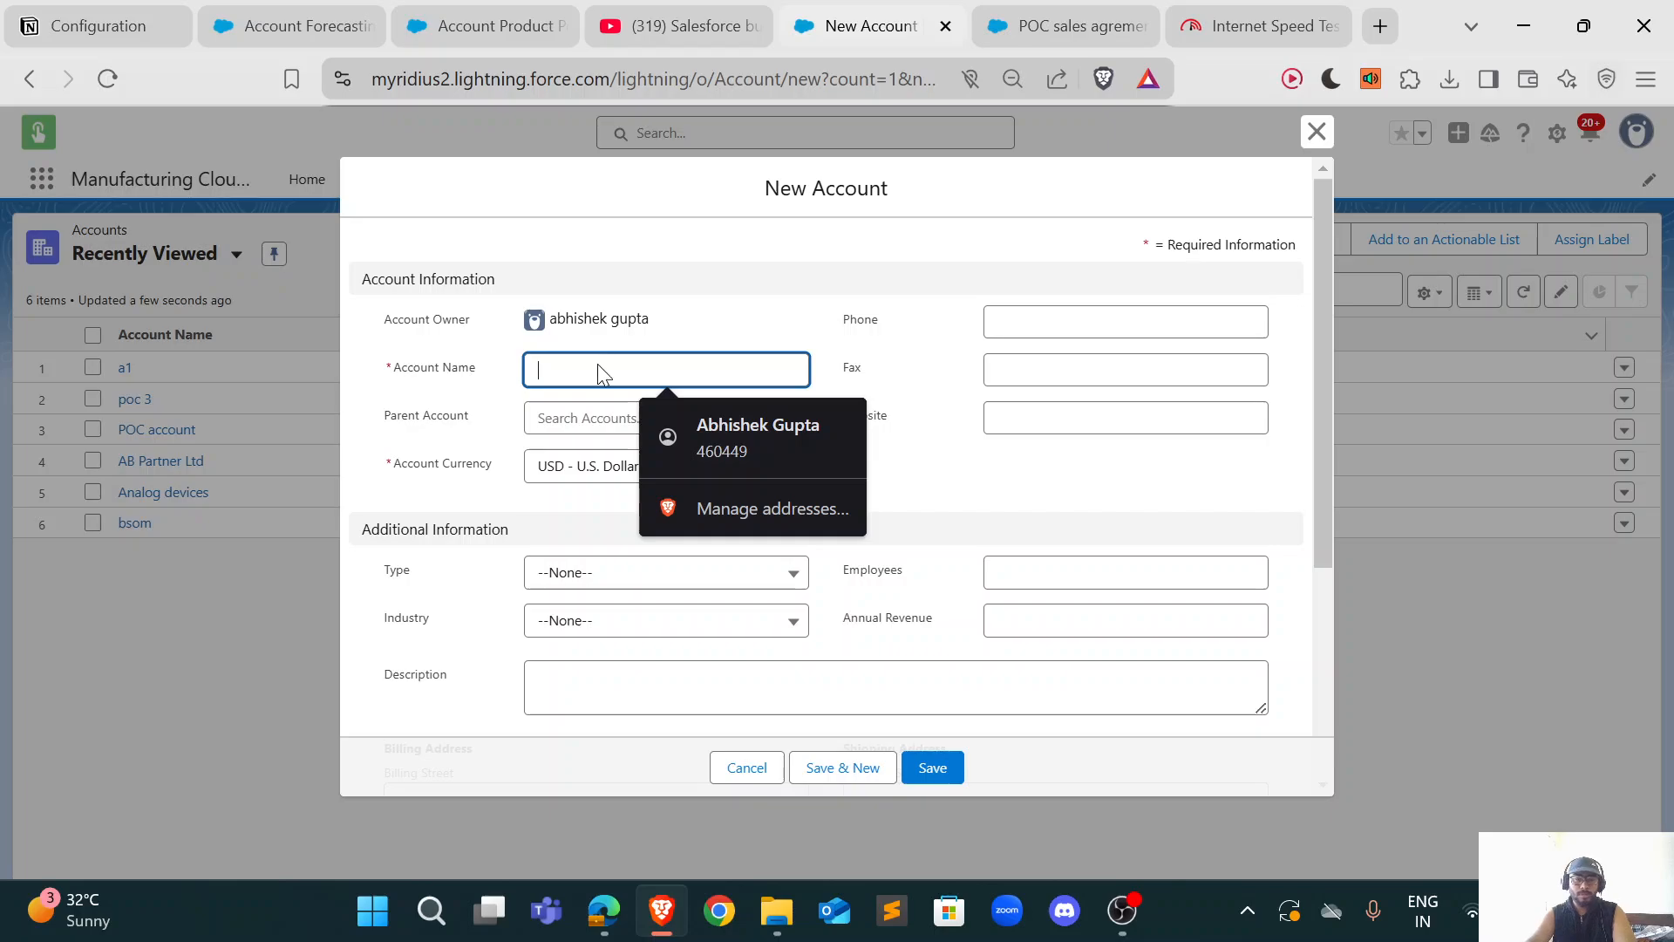
text(A1)
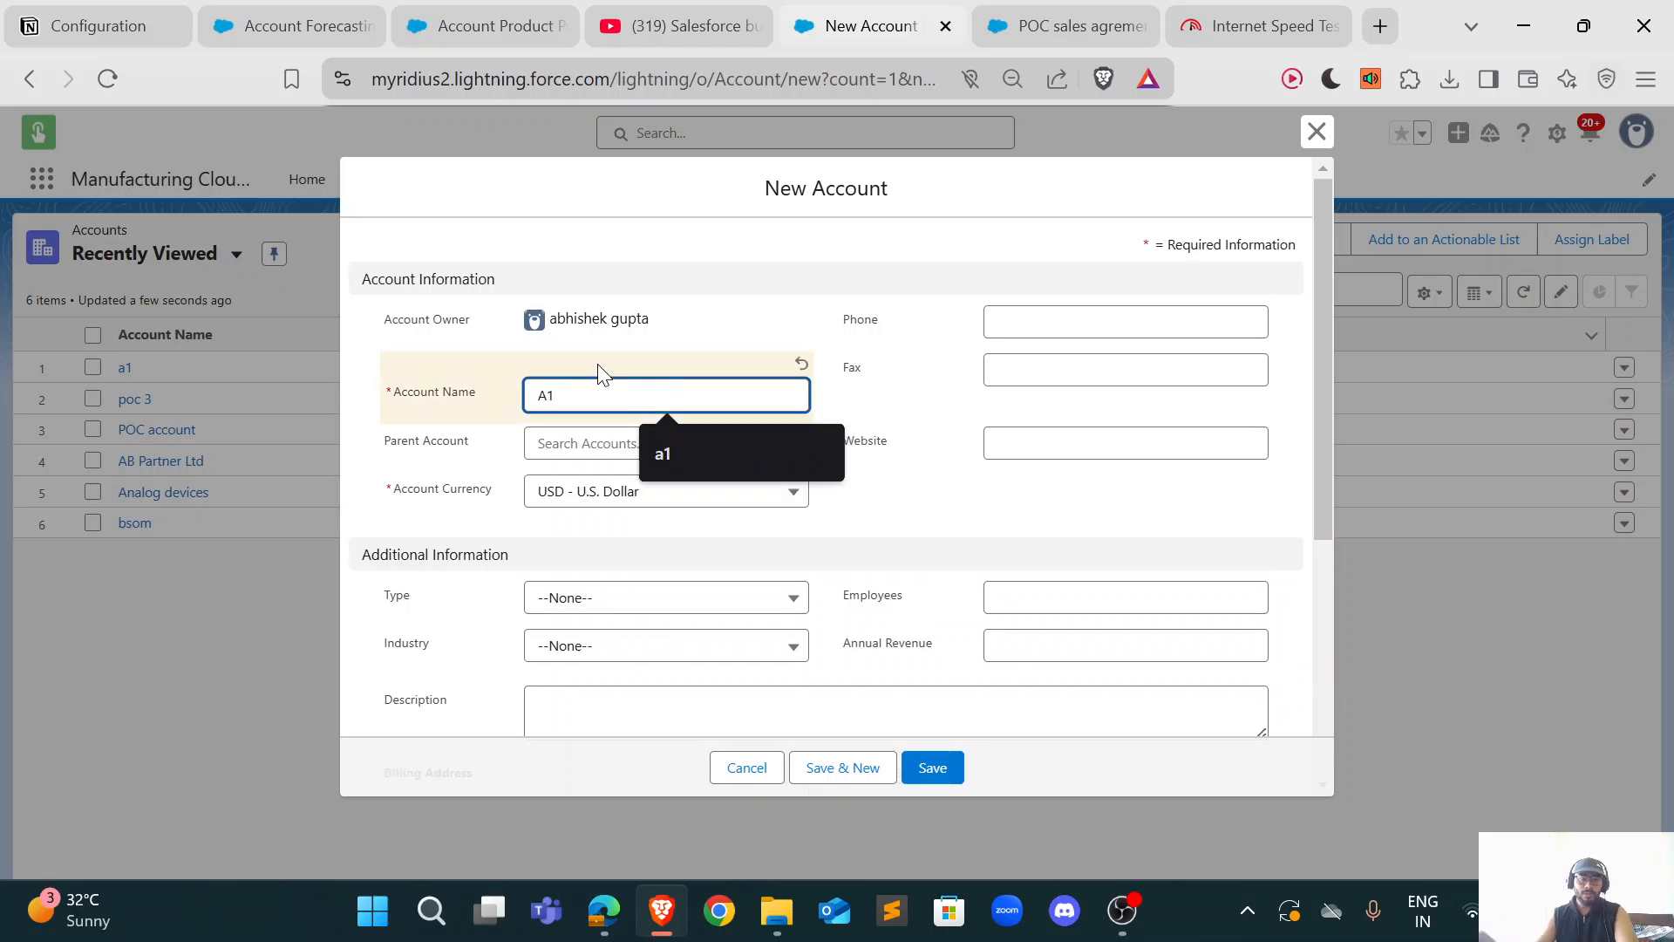
click(1002, 331)
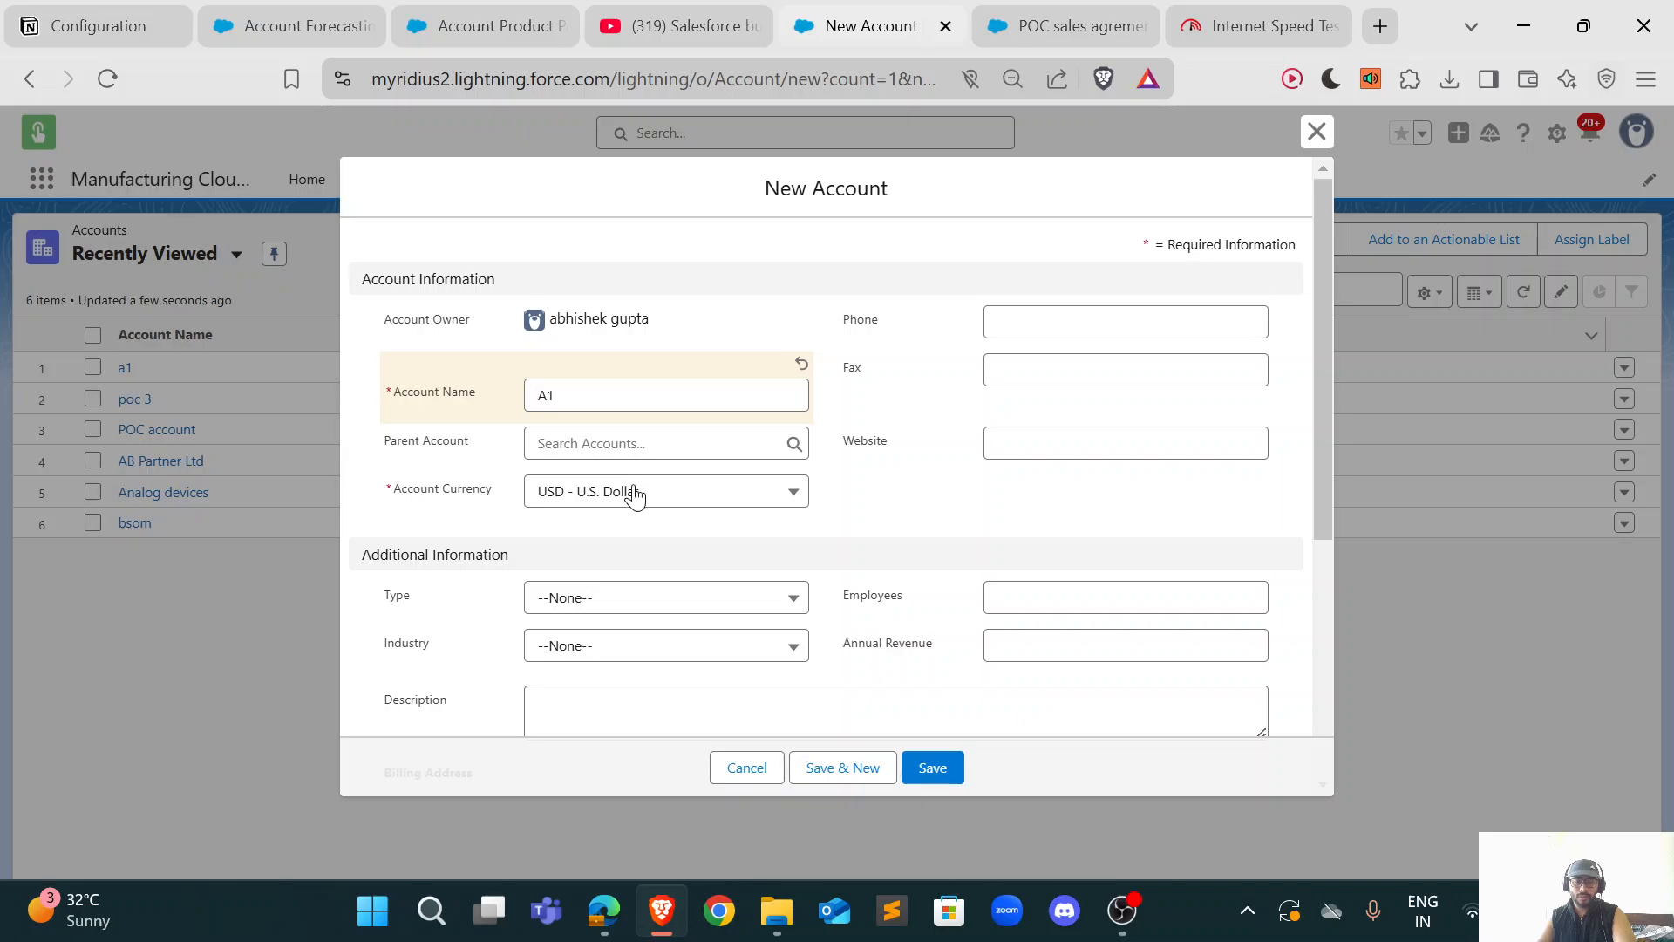
click(933, 769)
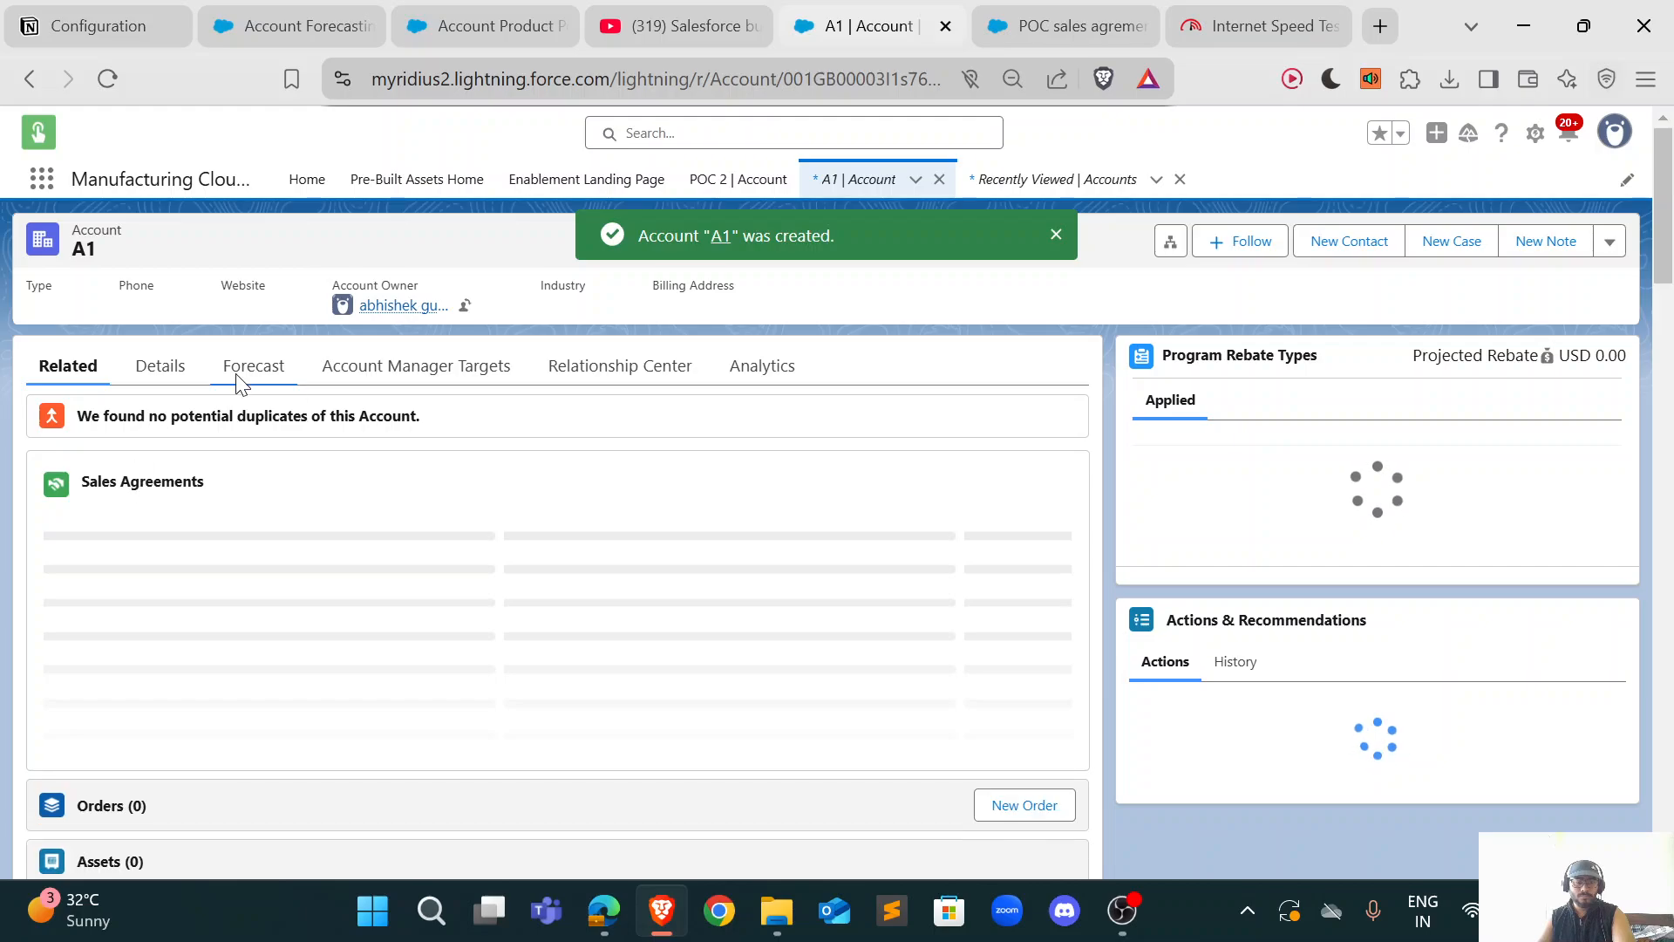
Step: Change the new account's name to "salesforce BUS" in its details, correcting the misspelled word
click(177, 373)
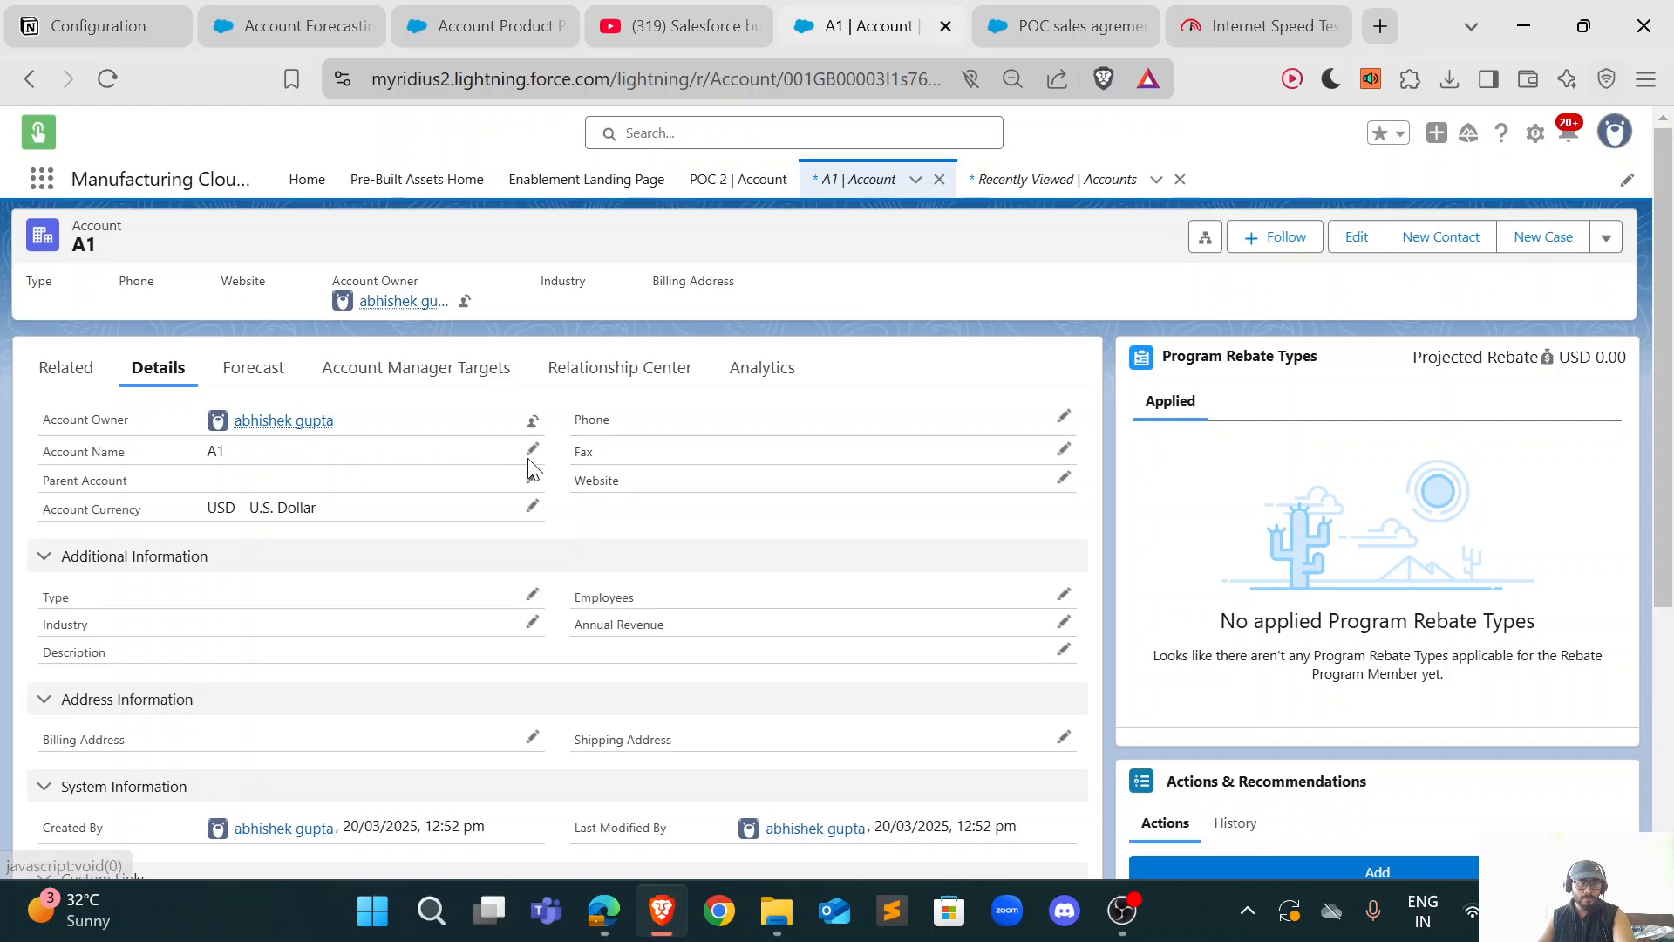
click(533, 452)
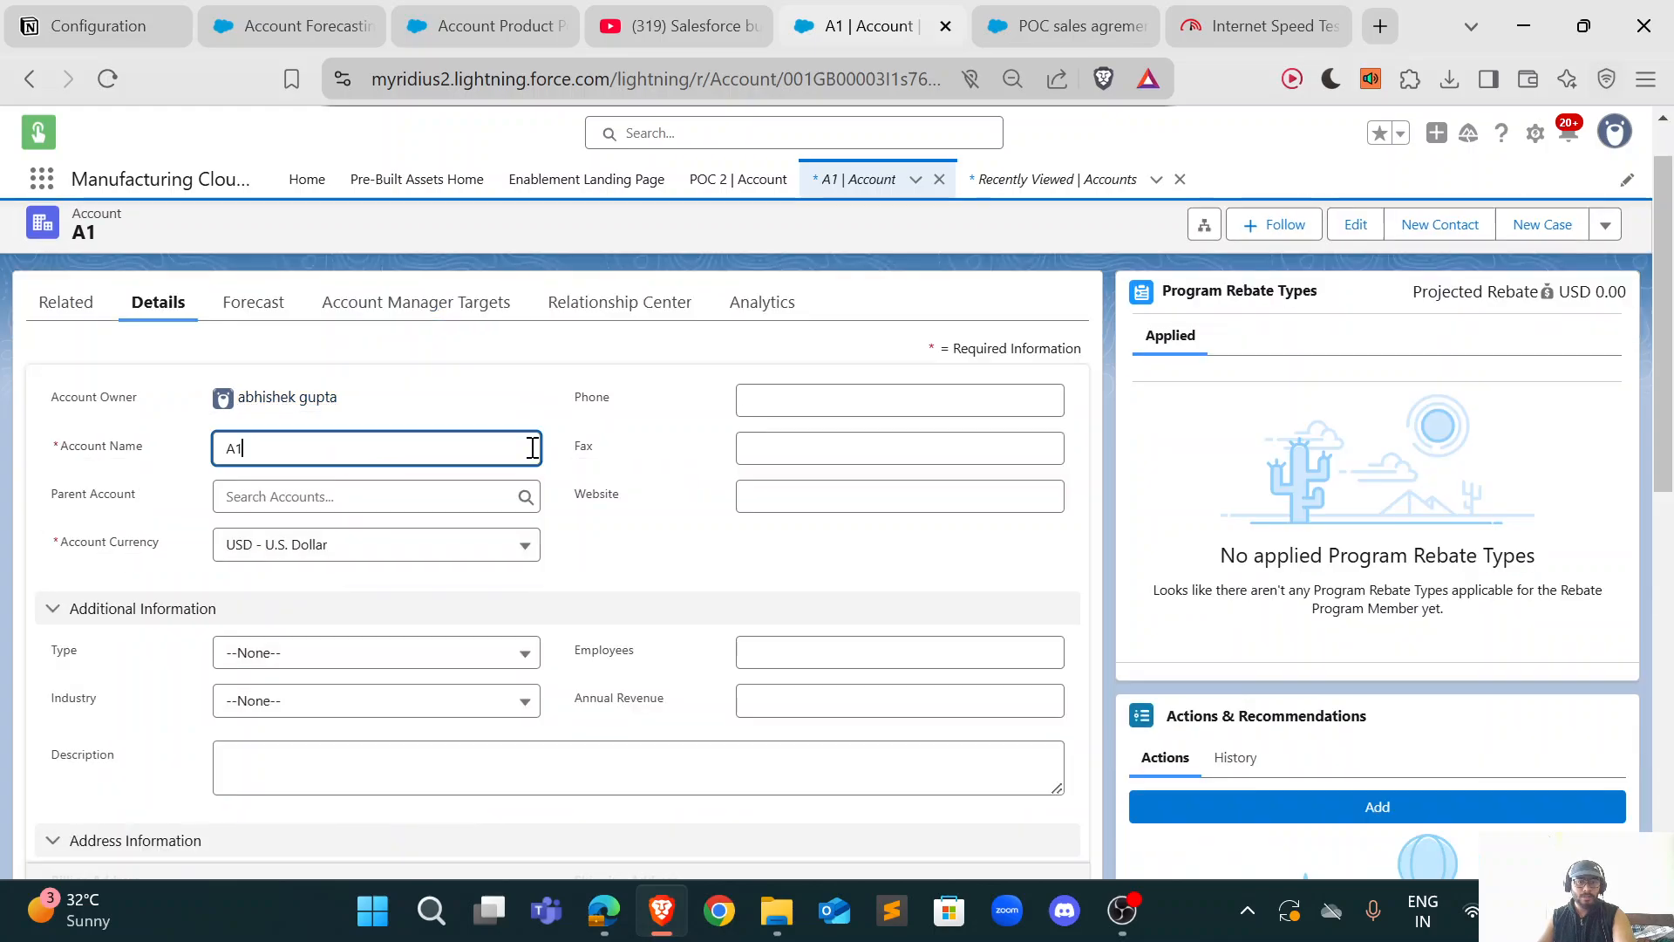
click(466, 447)
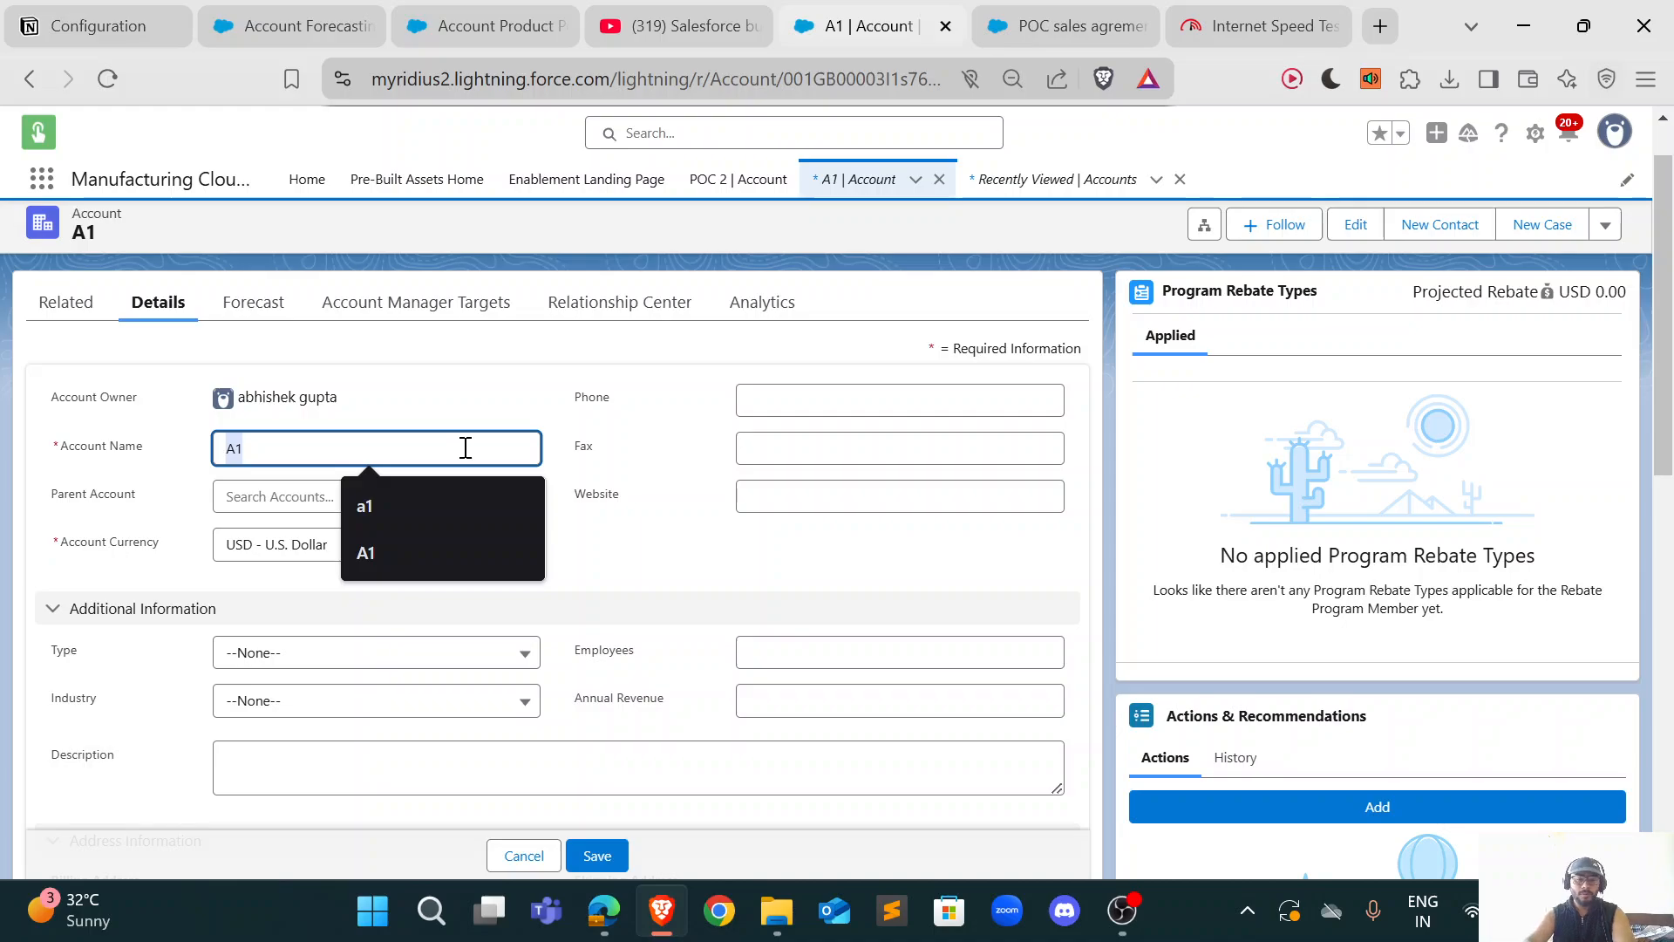
text(saelsfroce)
key(BackSpace)
key(BackSpace)
key(BackSpace)
key(BackSpace)
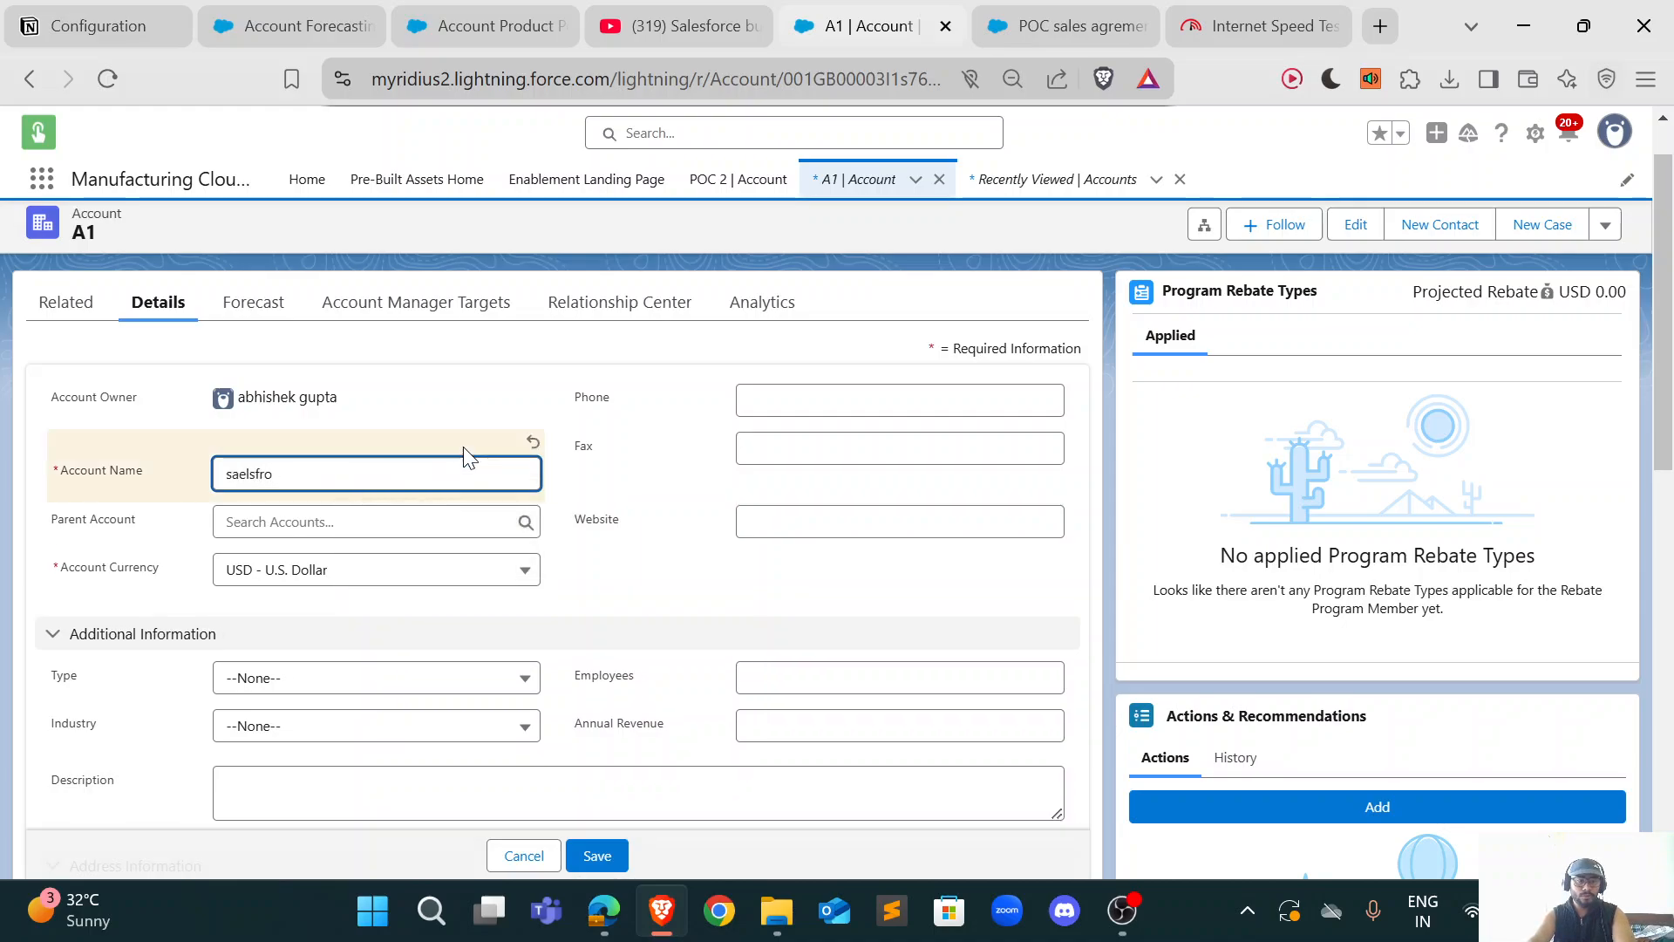
text(orce BUS)
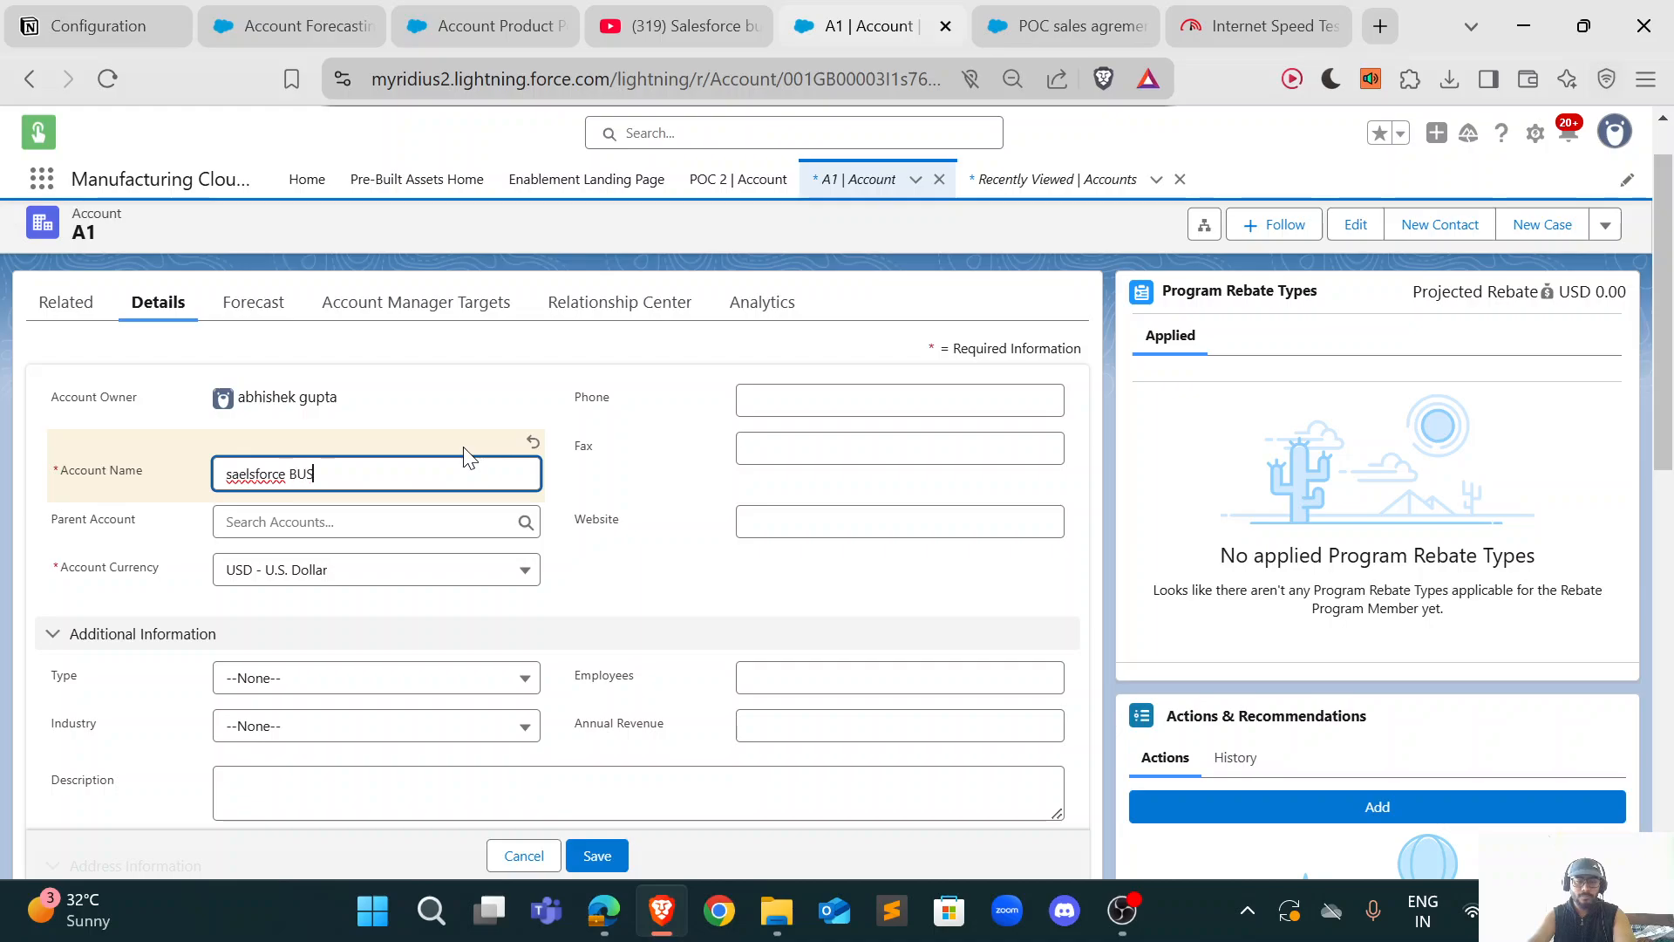
right_click(276, 475)
click(408, 102)
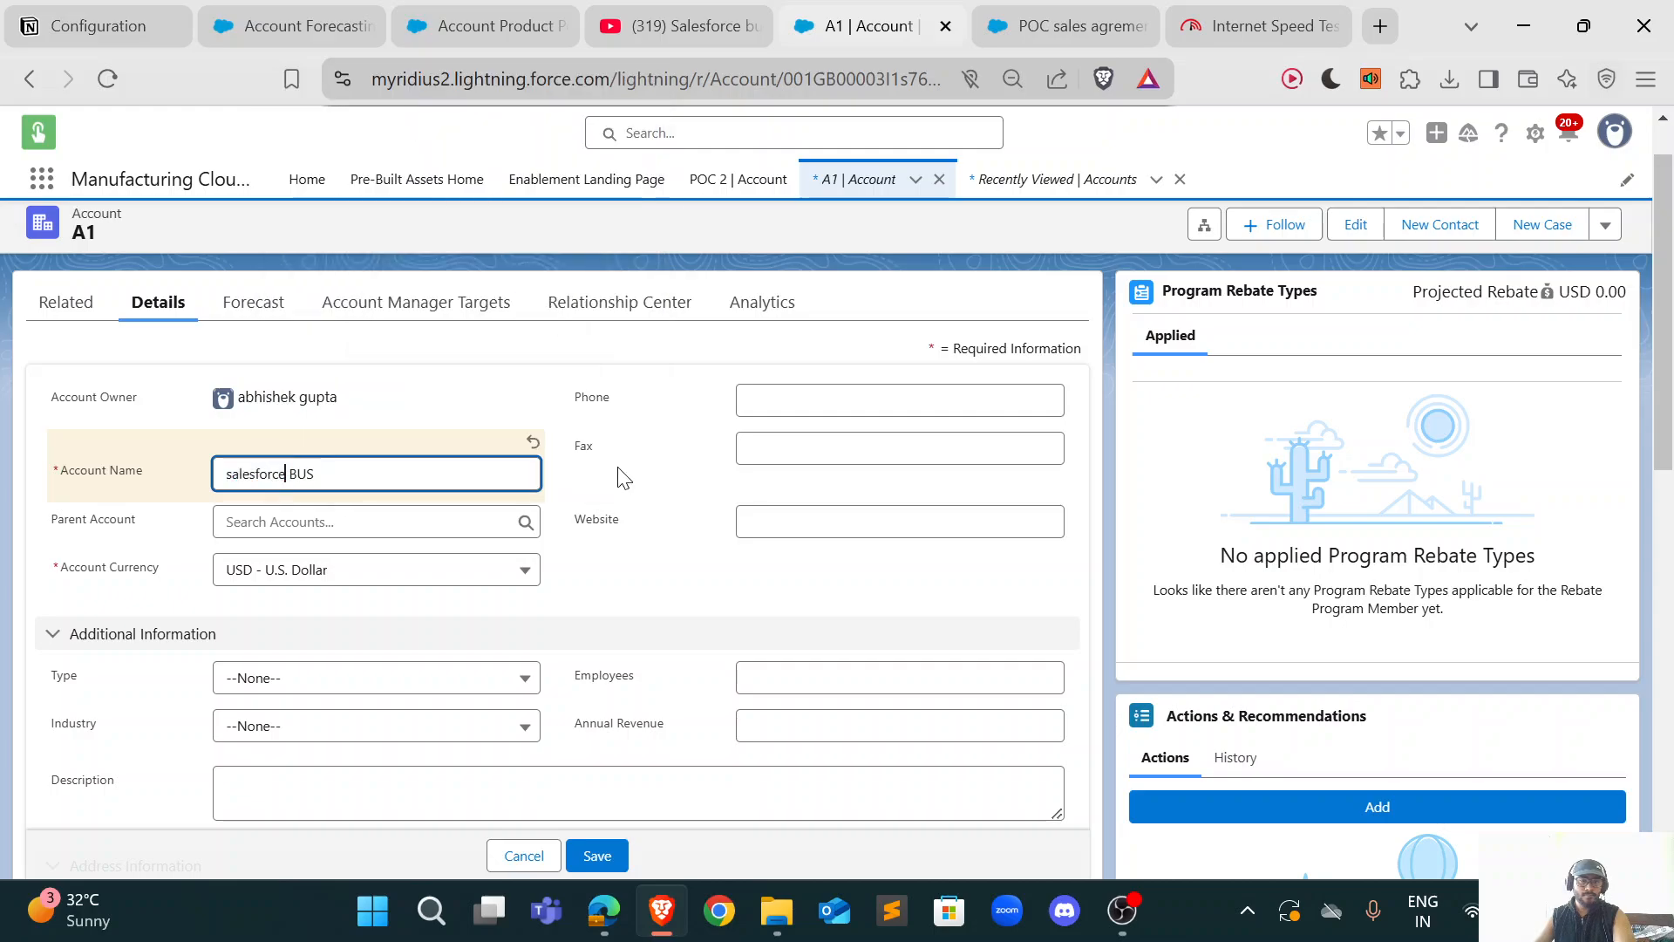
click(602, 495)
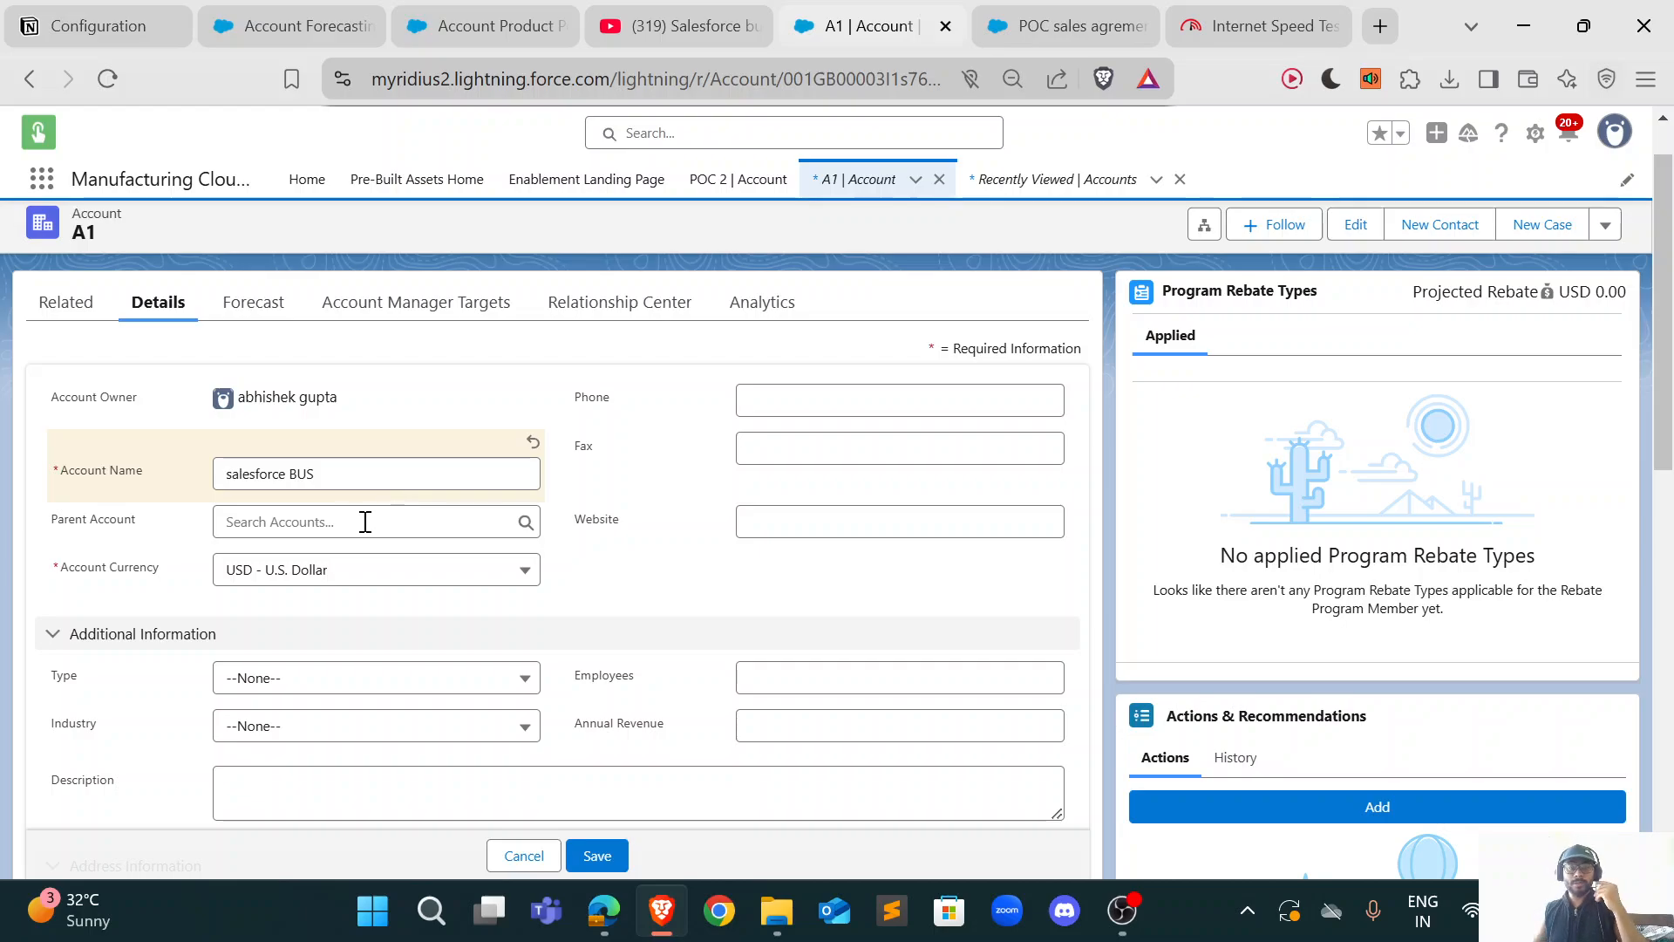
Step: Look at the Salesforce bus YouTube channel, return to the account record and save its new name
click(670, 26)
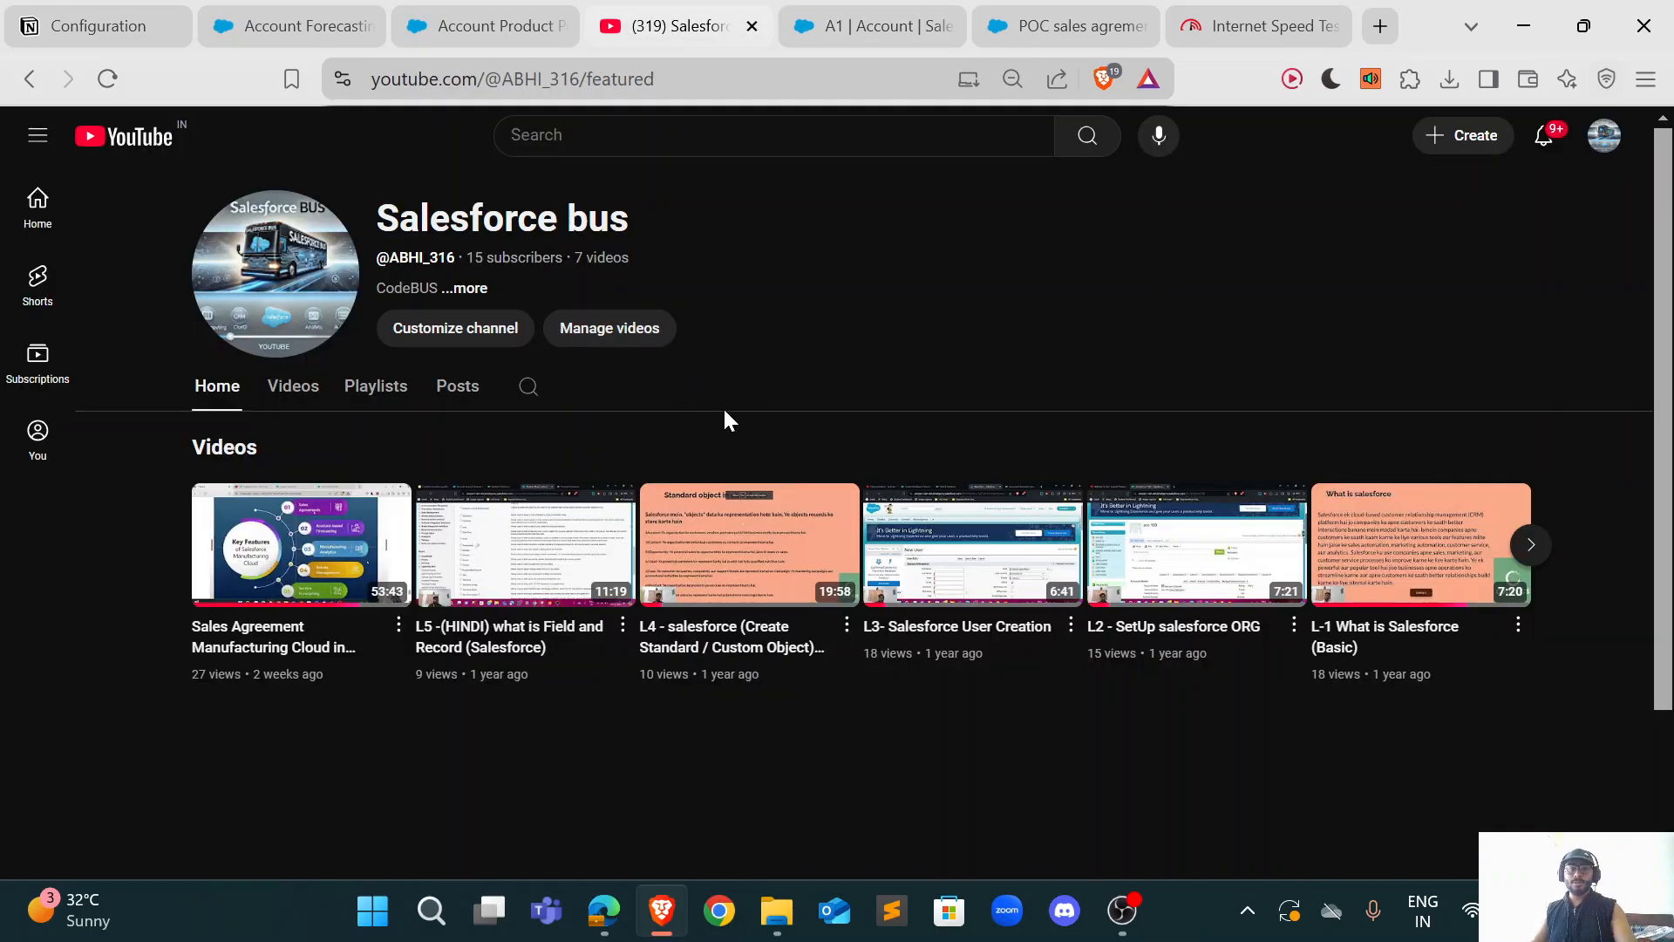
click(924, 12)
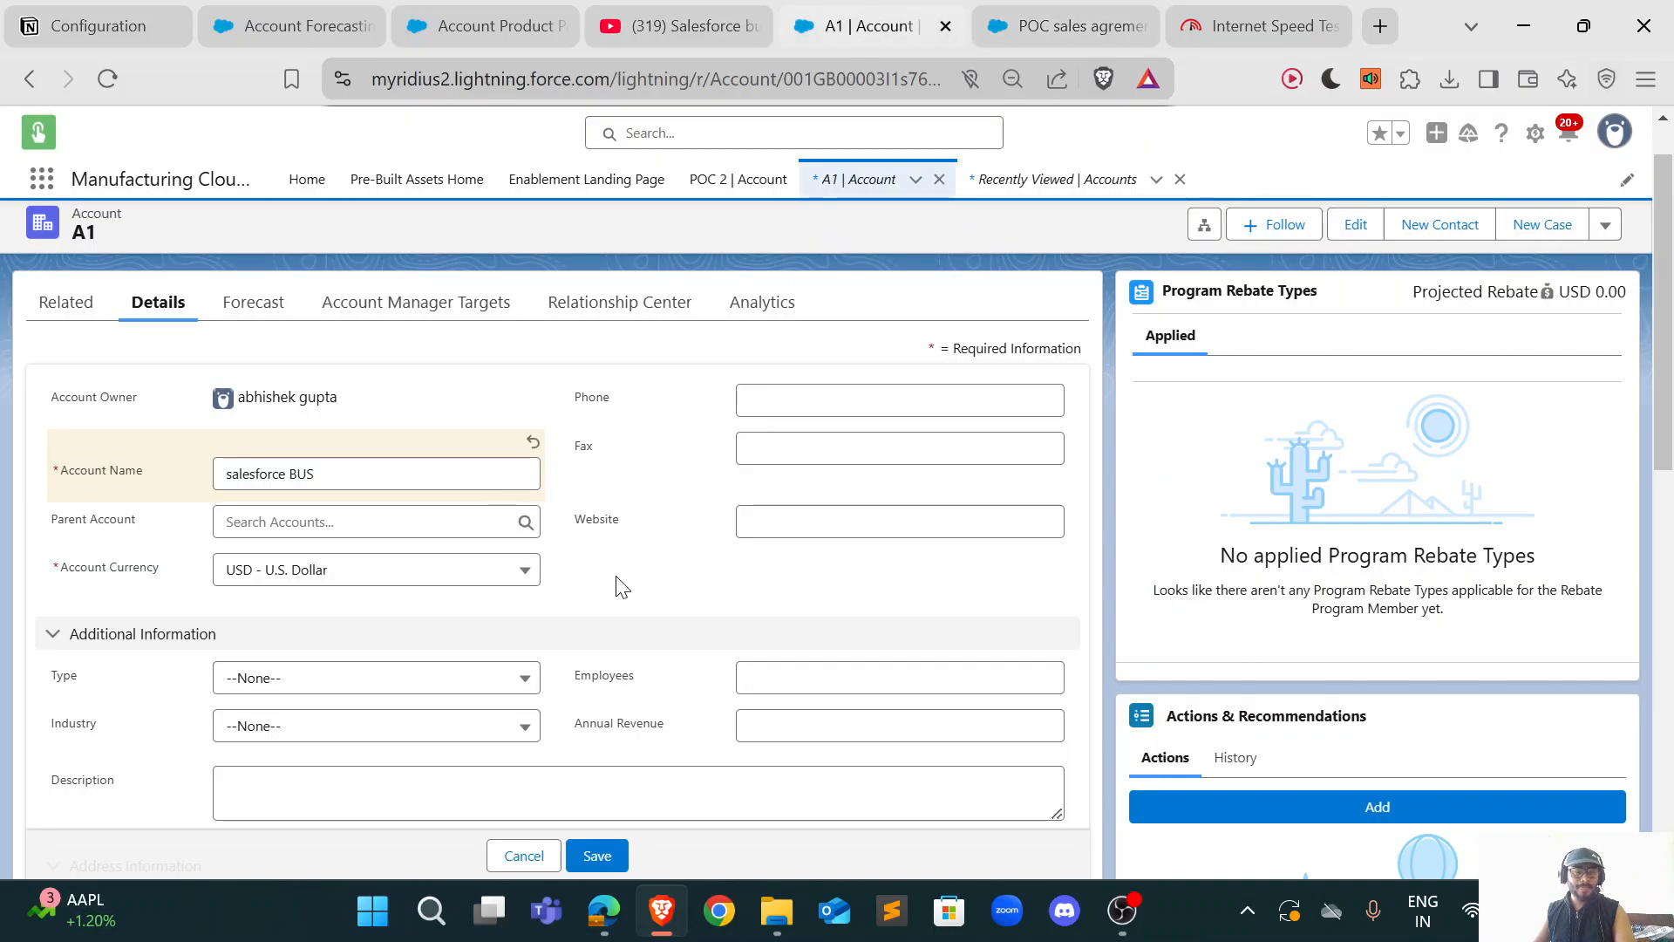
click(597, 854)
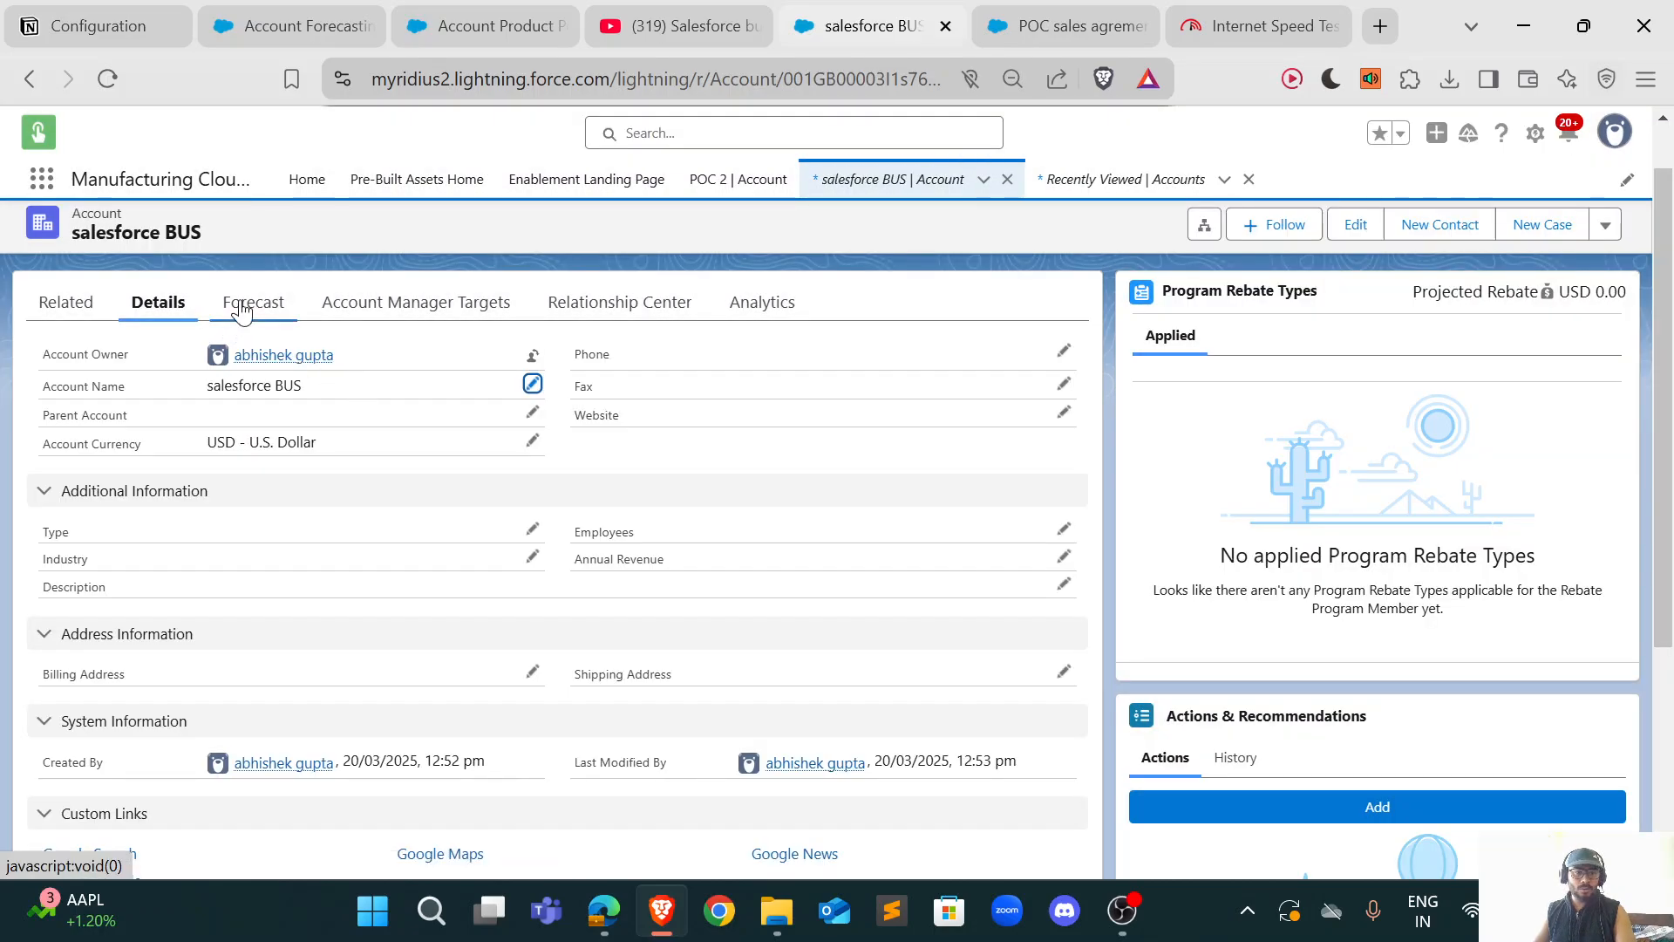
Step: Examine the account's forecast generation page and its related lists, including Sales Agreements, Orders and Opportunities
click(243, 309)
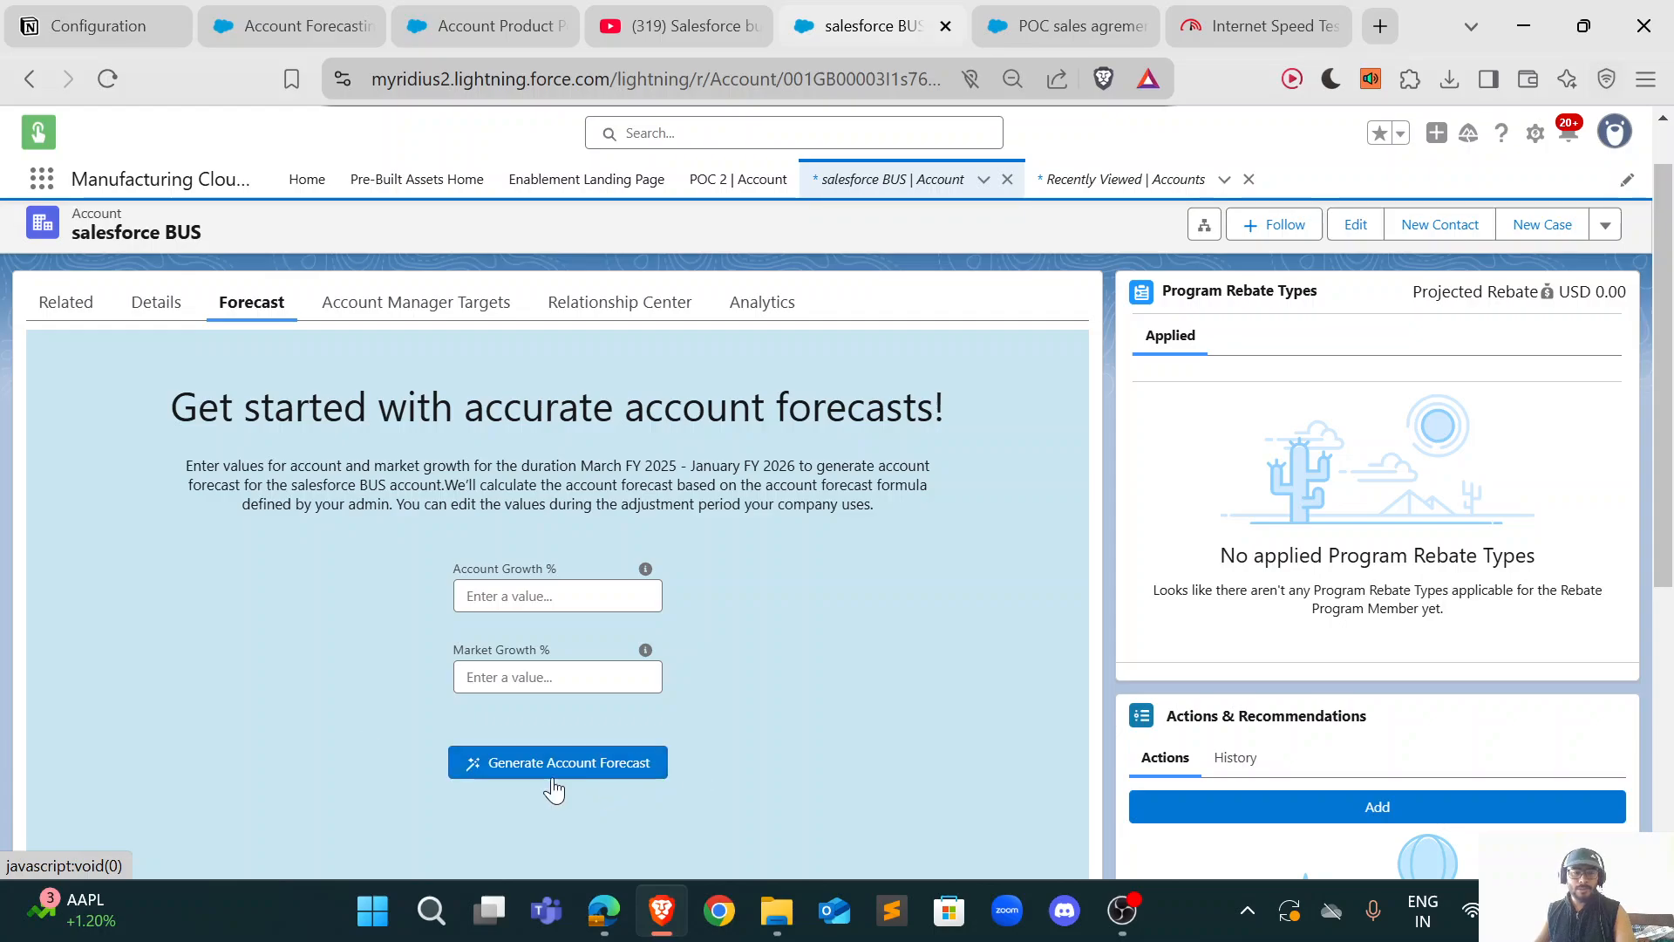
click(67, 301)
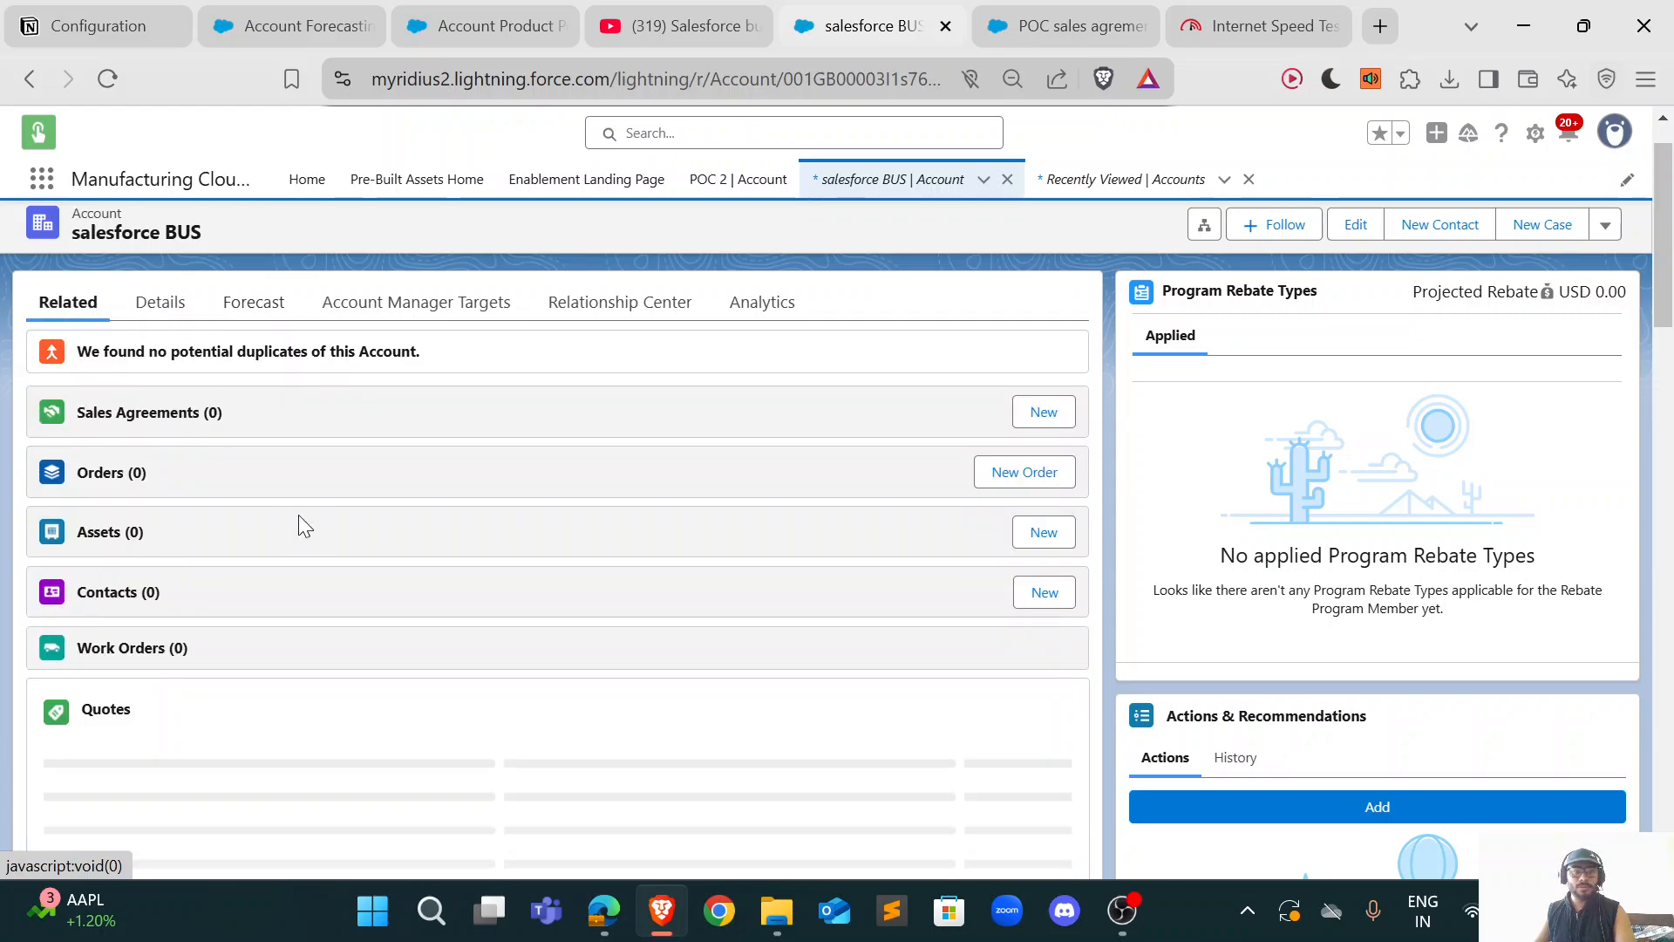
scroll(346, 524, down, 1)
scroll(365, 549, down, 1)
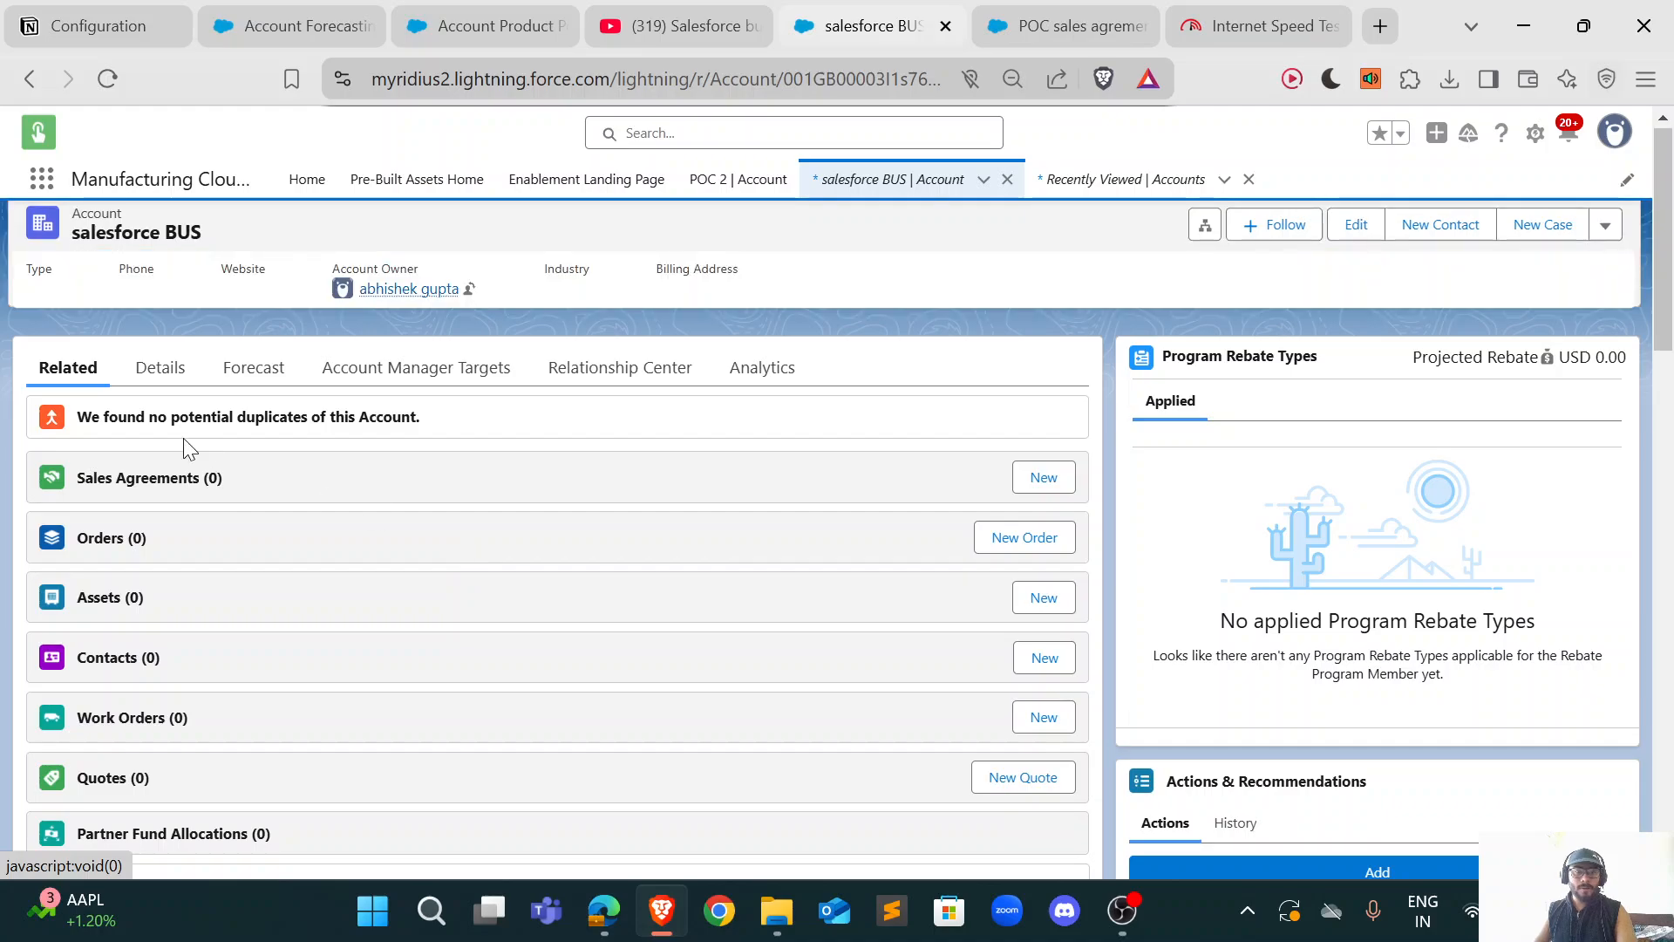
scroll(401, 567, down, 2)
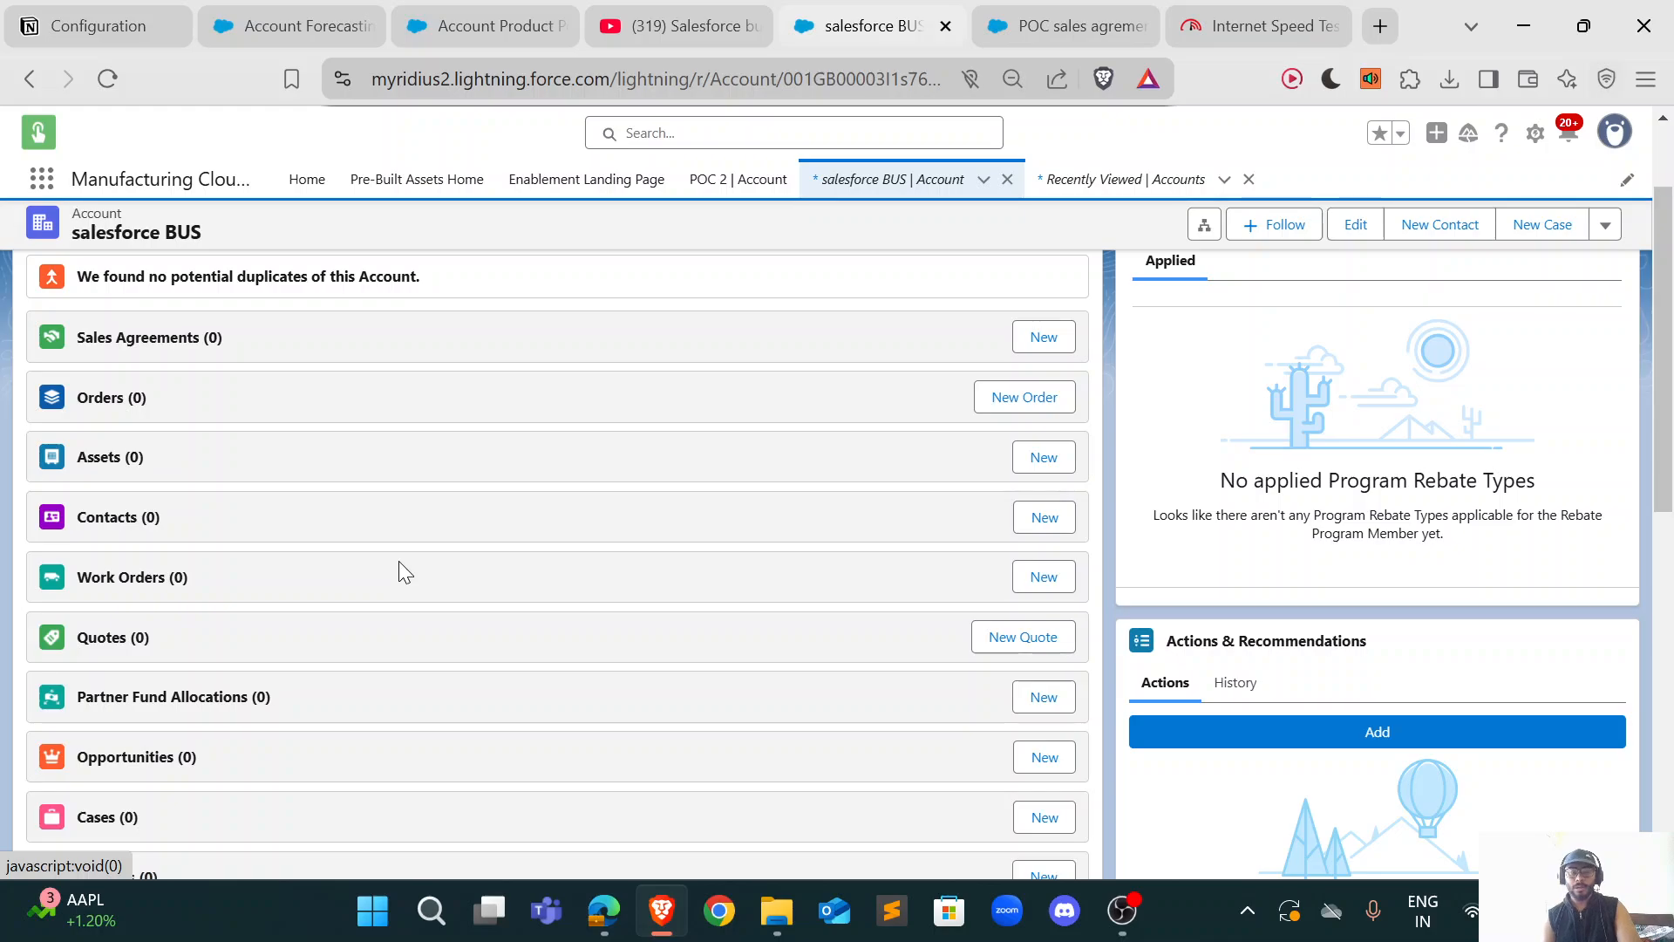
scroll(400, 563, down, 2)
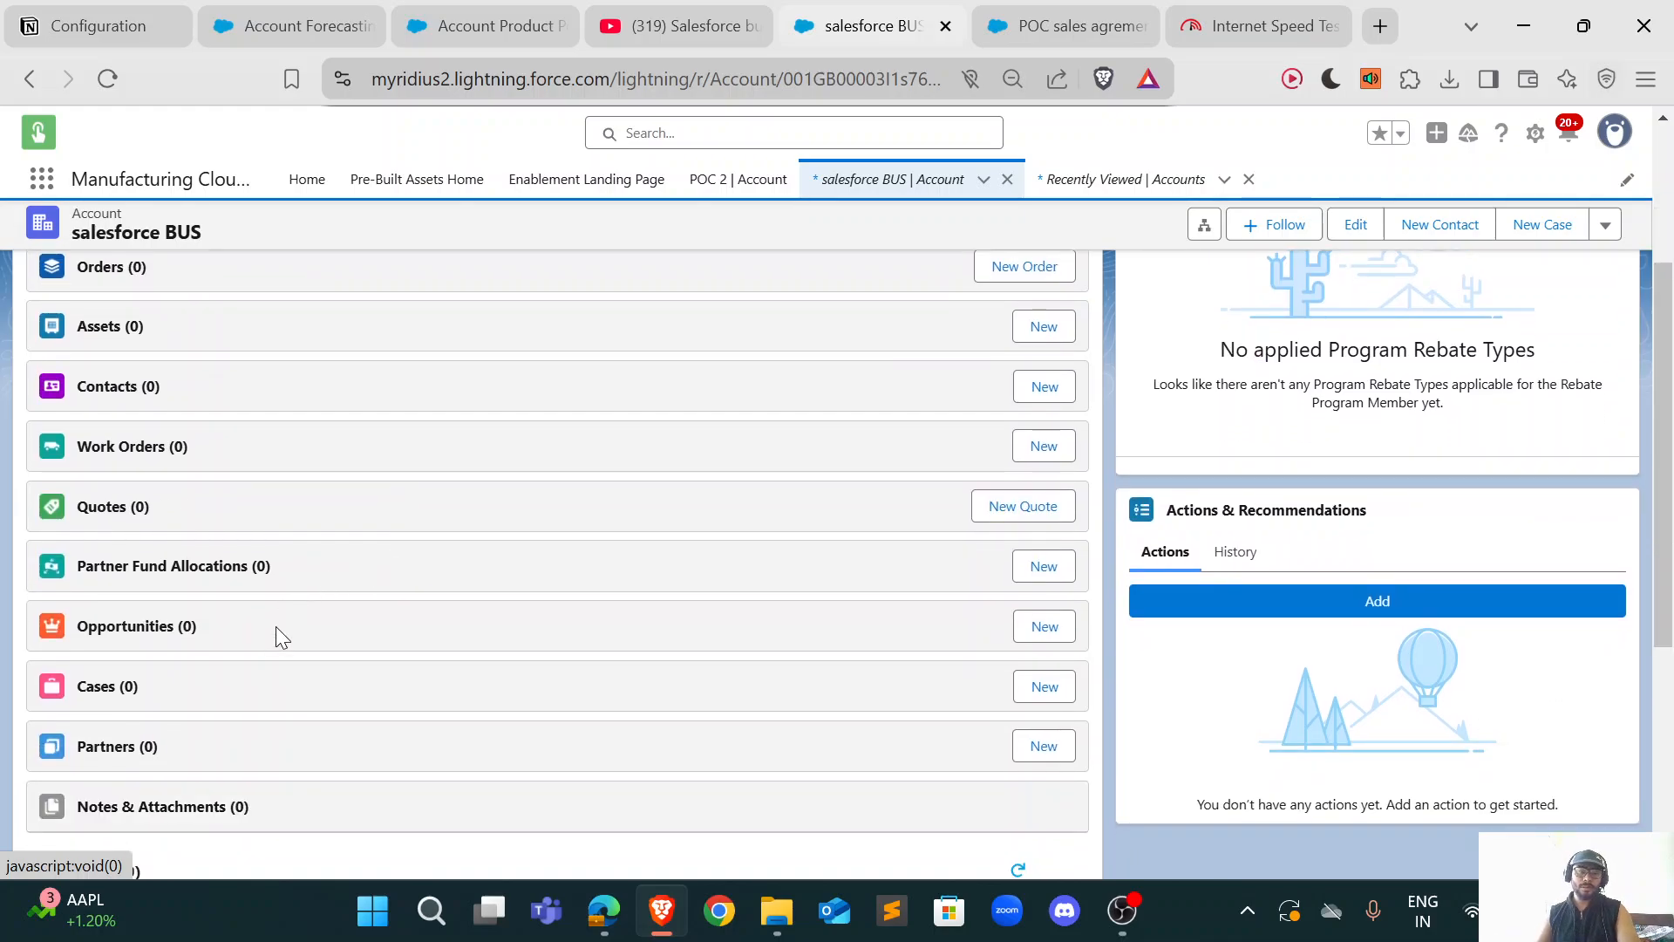
scroll(377, 524, up, 1)
scroll(199, 478, up, 3)
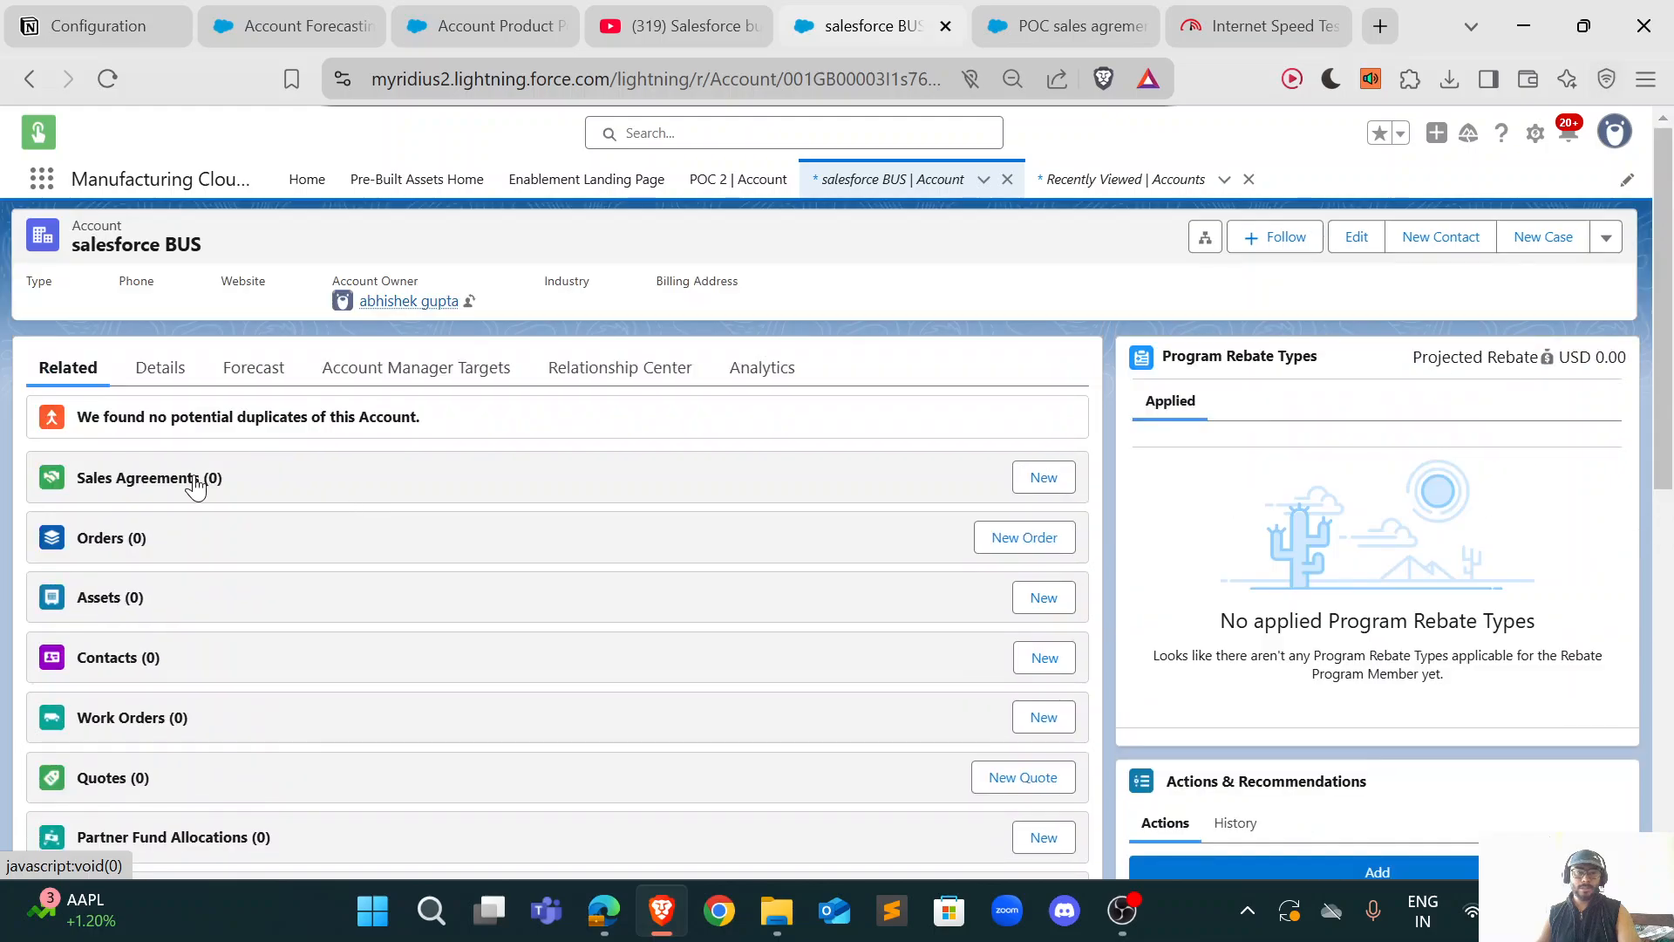
scroll(235, 504, down, 3)
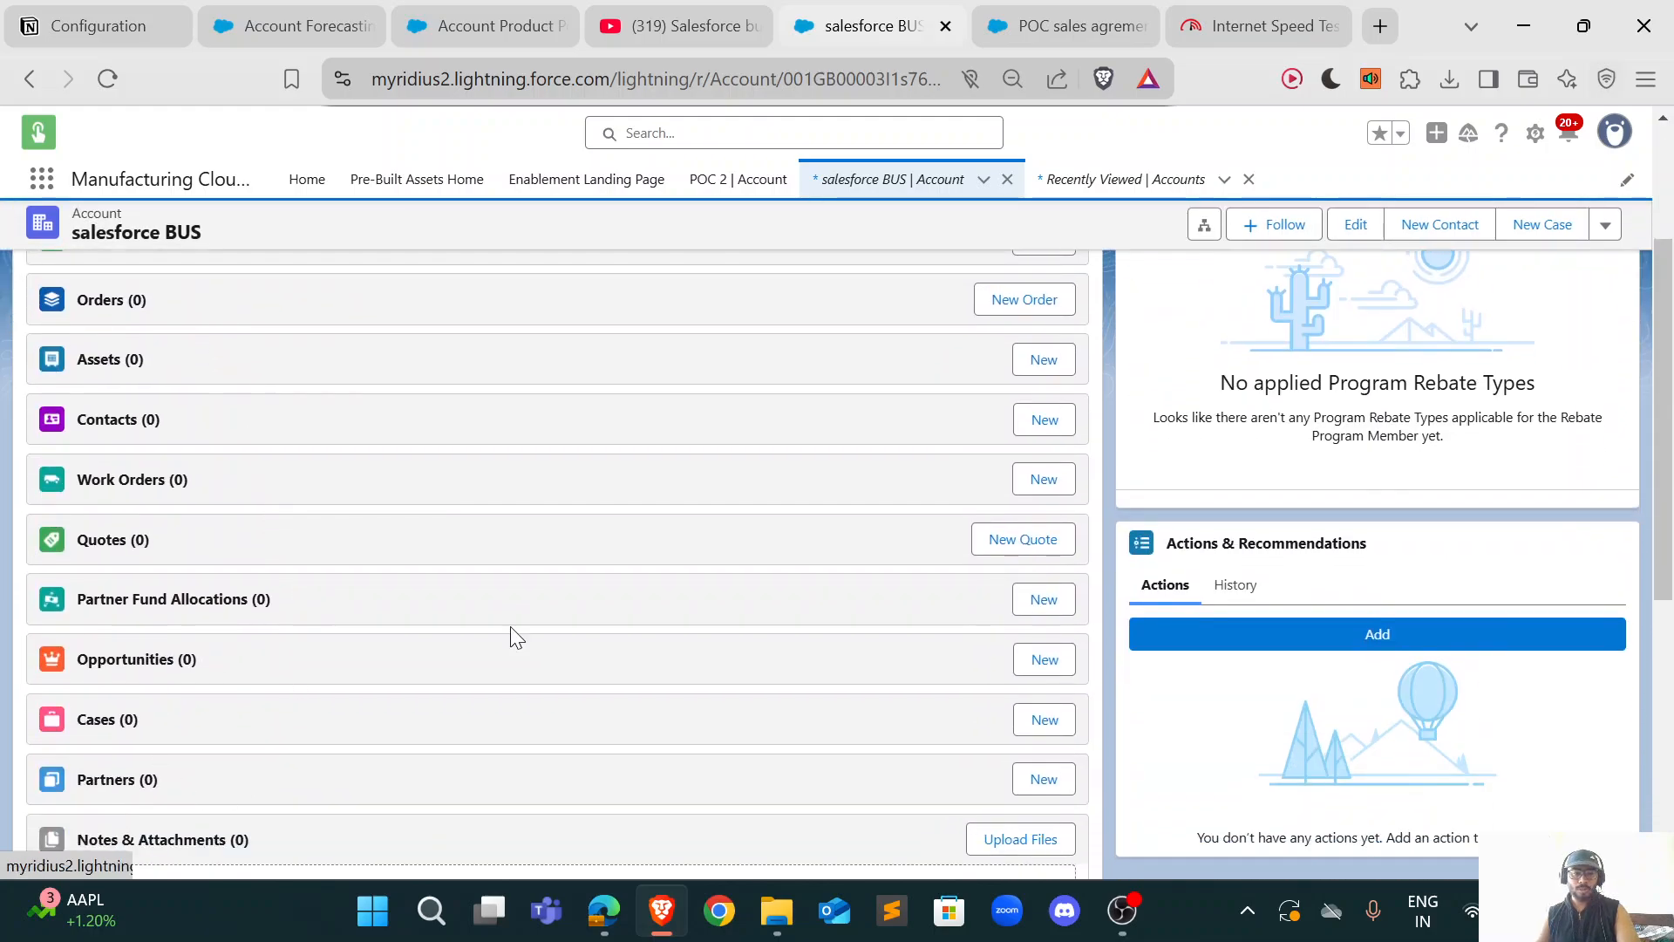
Step: Start a new opportunity for the salesforce BUS account with the close date 24/07/2025
click(1046, 661)
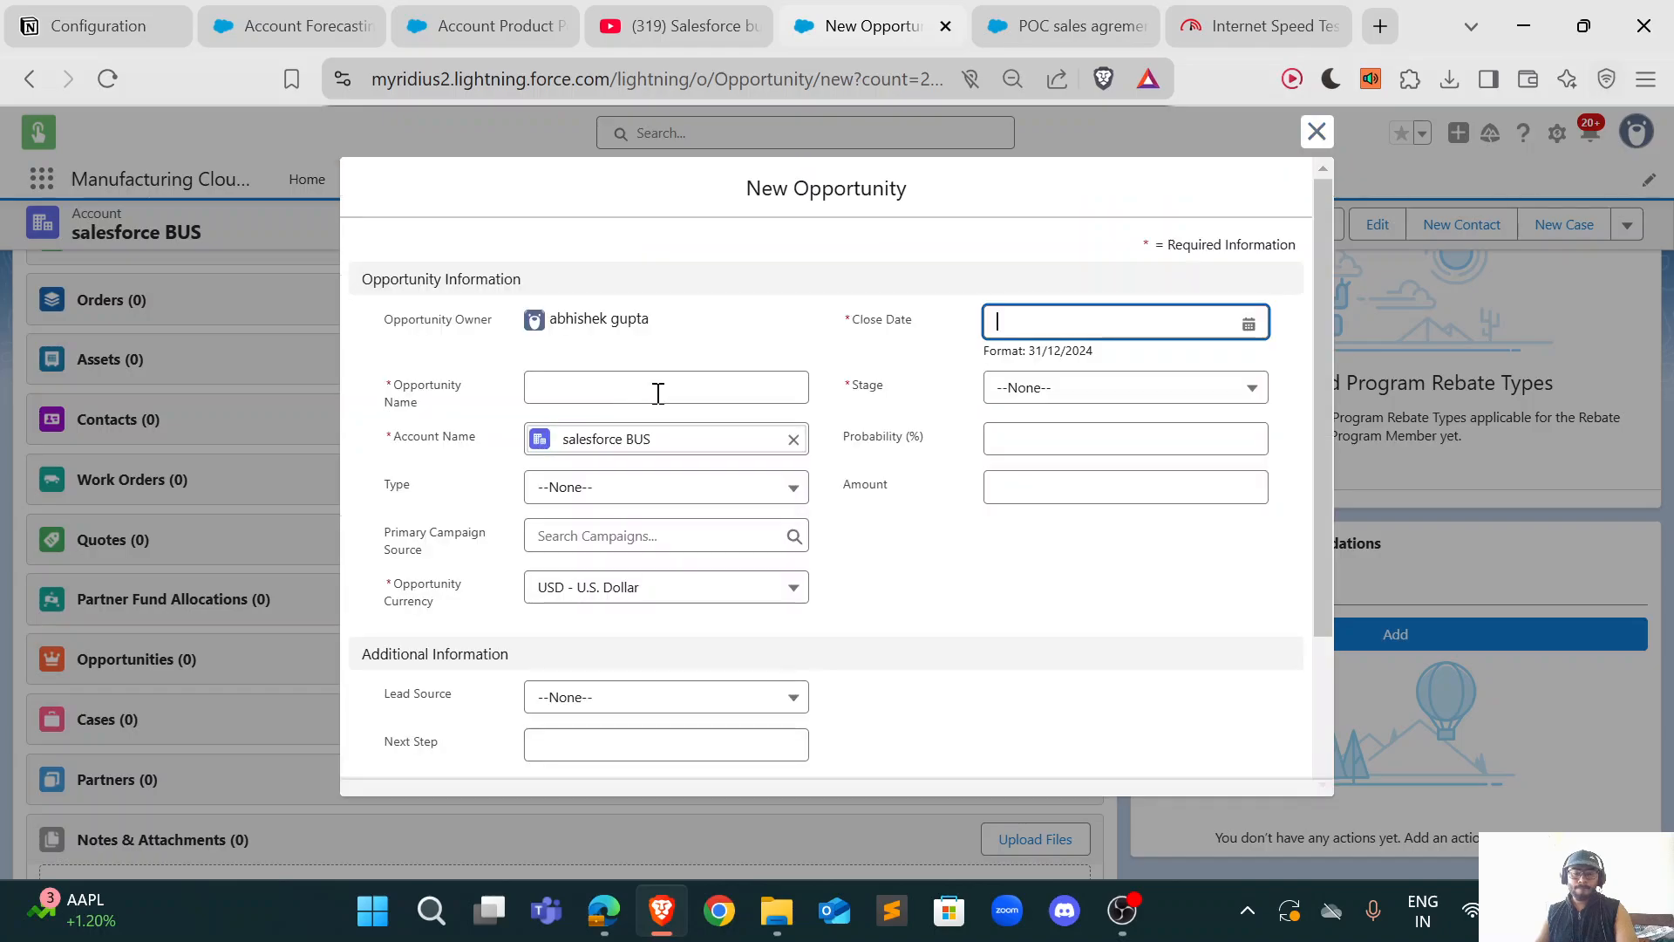
click(1140, 322)
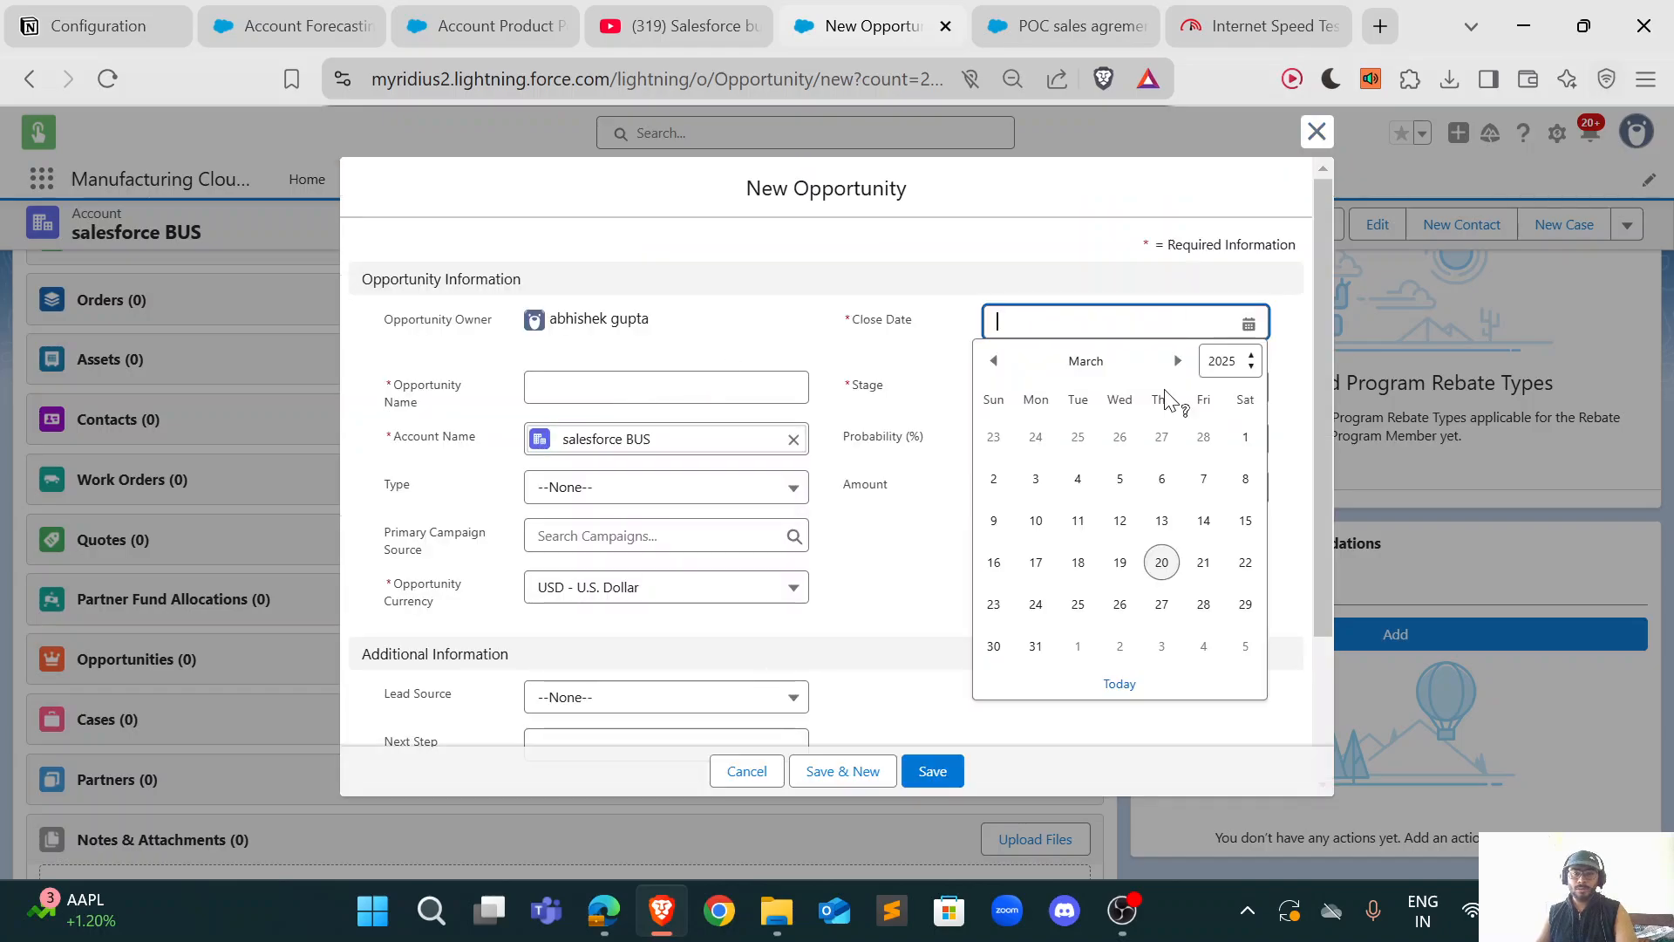
click(1178, 361)
click(1178, 361)
click(1178, 361)
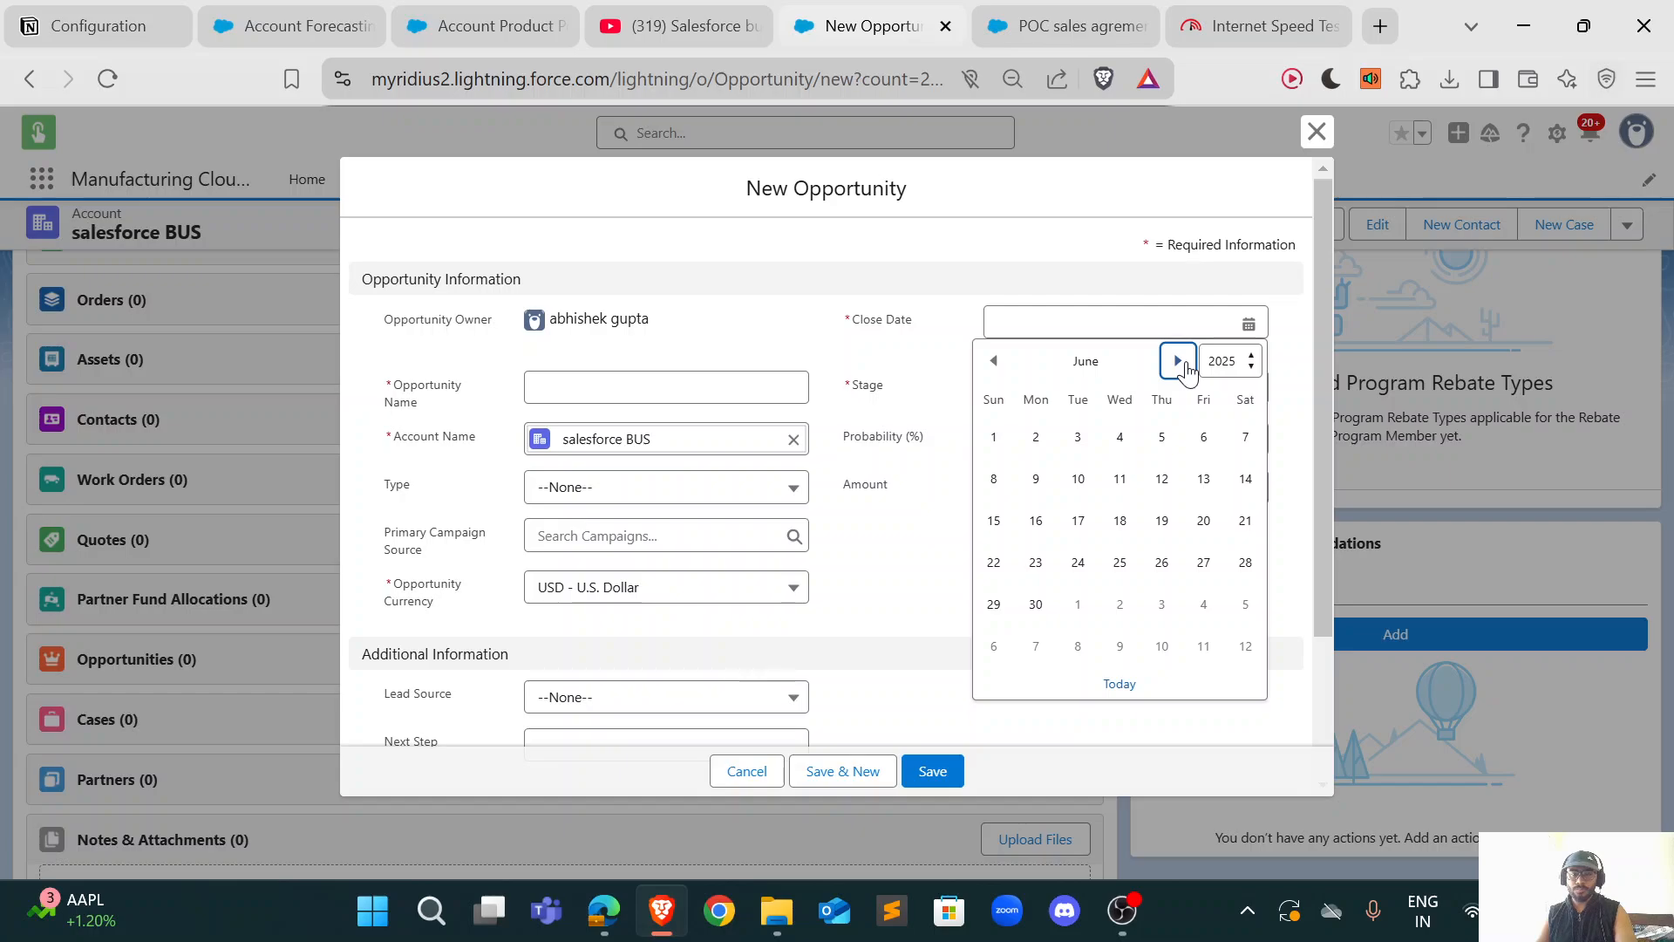
click(1178, 361)
click(1162, 562)
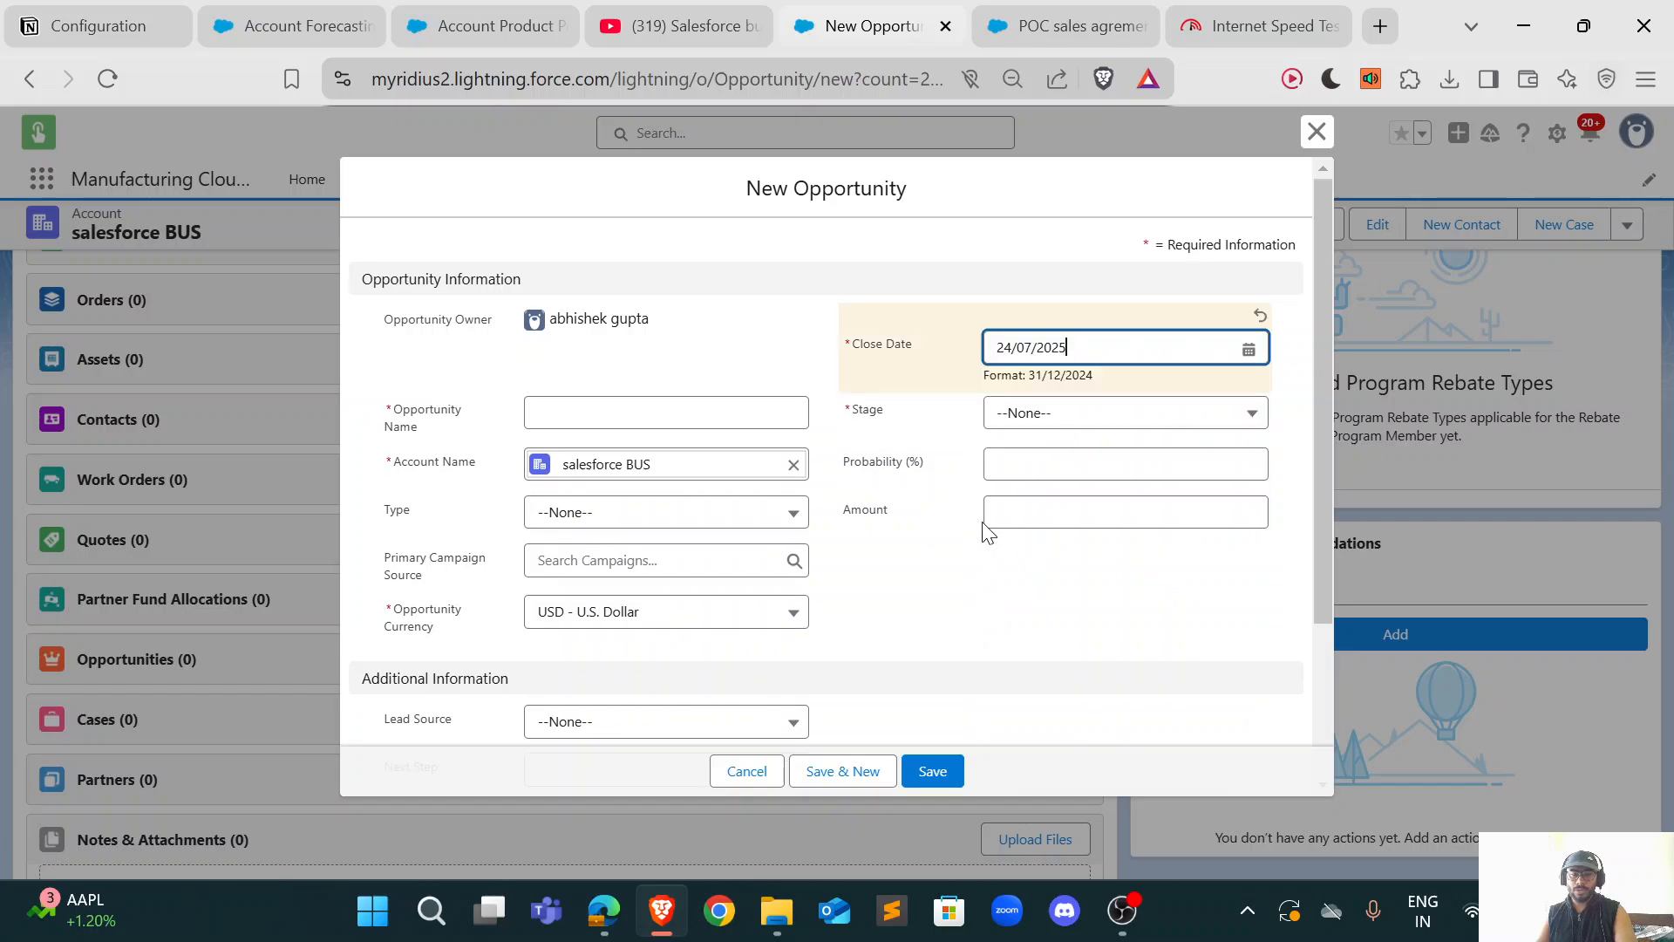
Step: Set the new opportunity's stage to Prospecting, name it "Sbus OPP 1" and save it
click(1084, 416)
click(1080, 401)
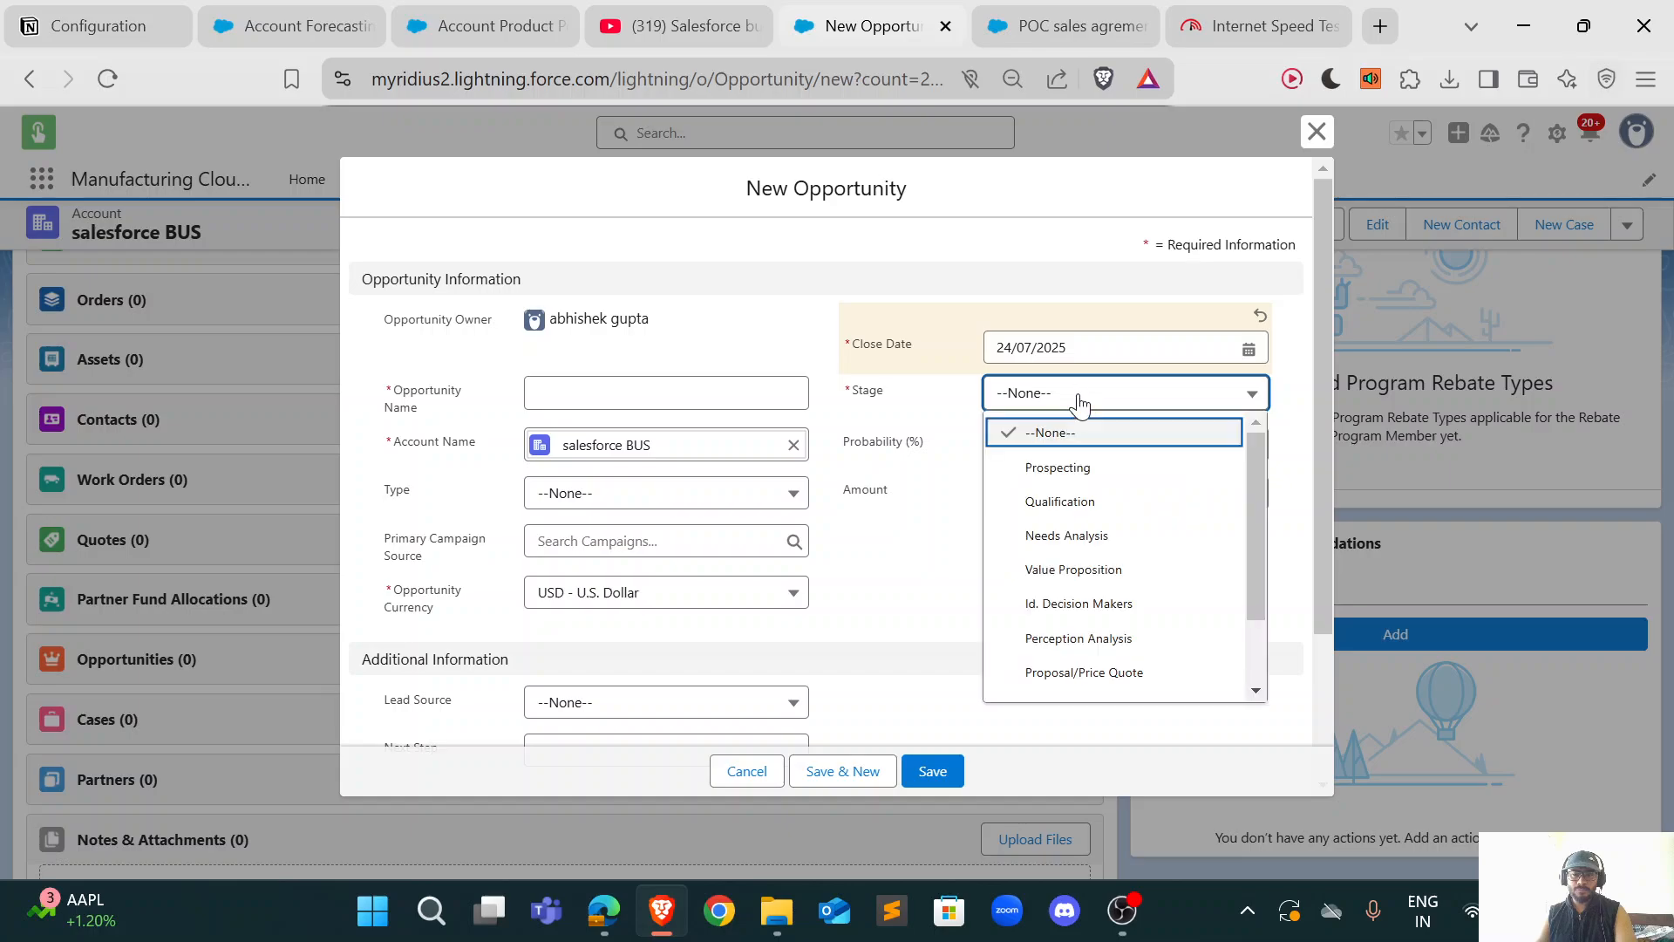
click(1064, 466)
click(628, 387)
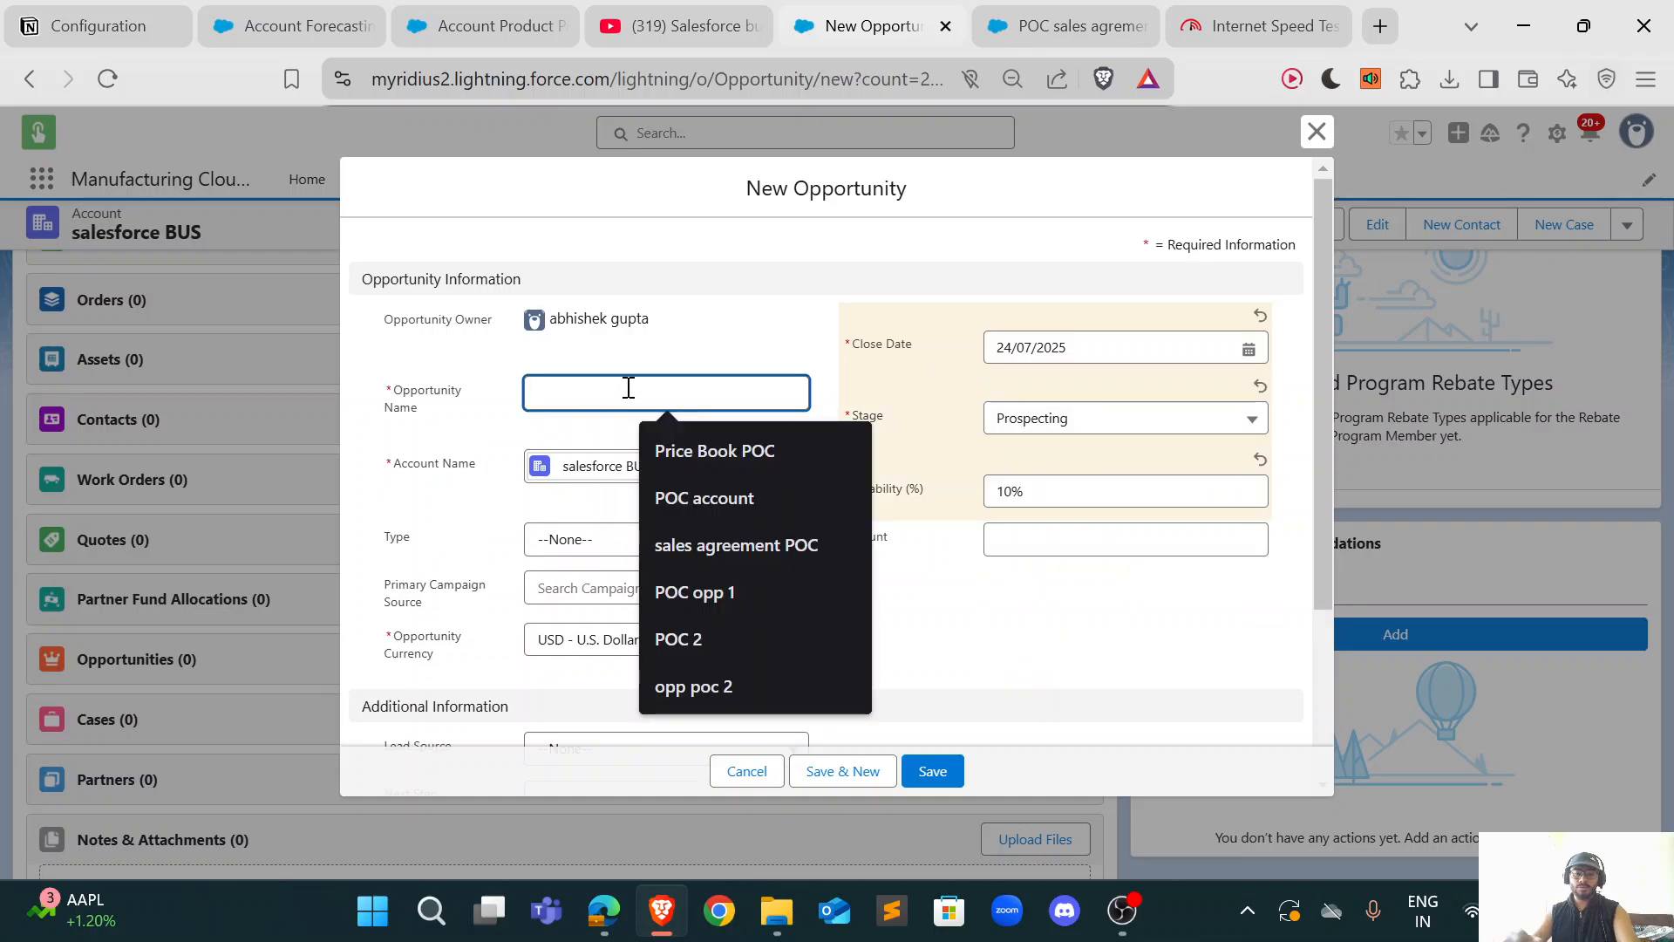
text(OPP)
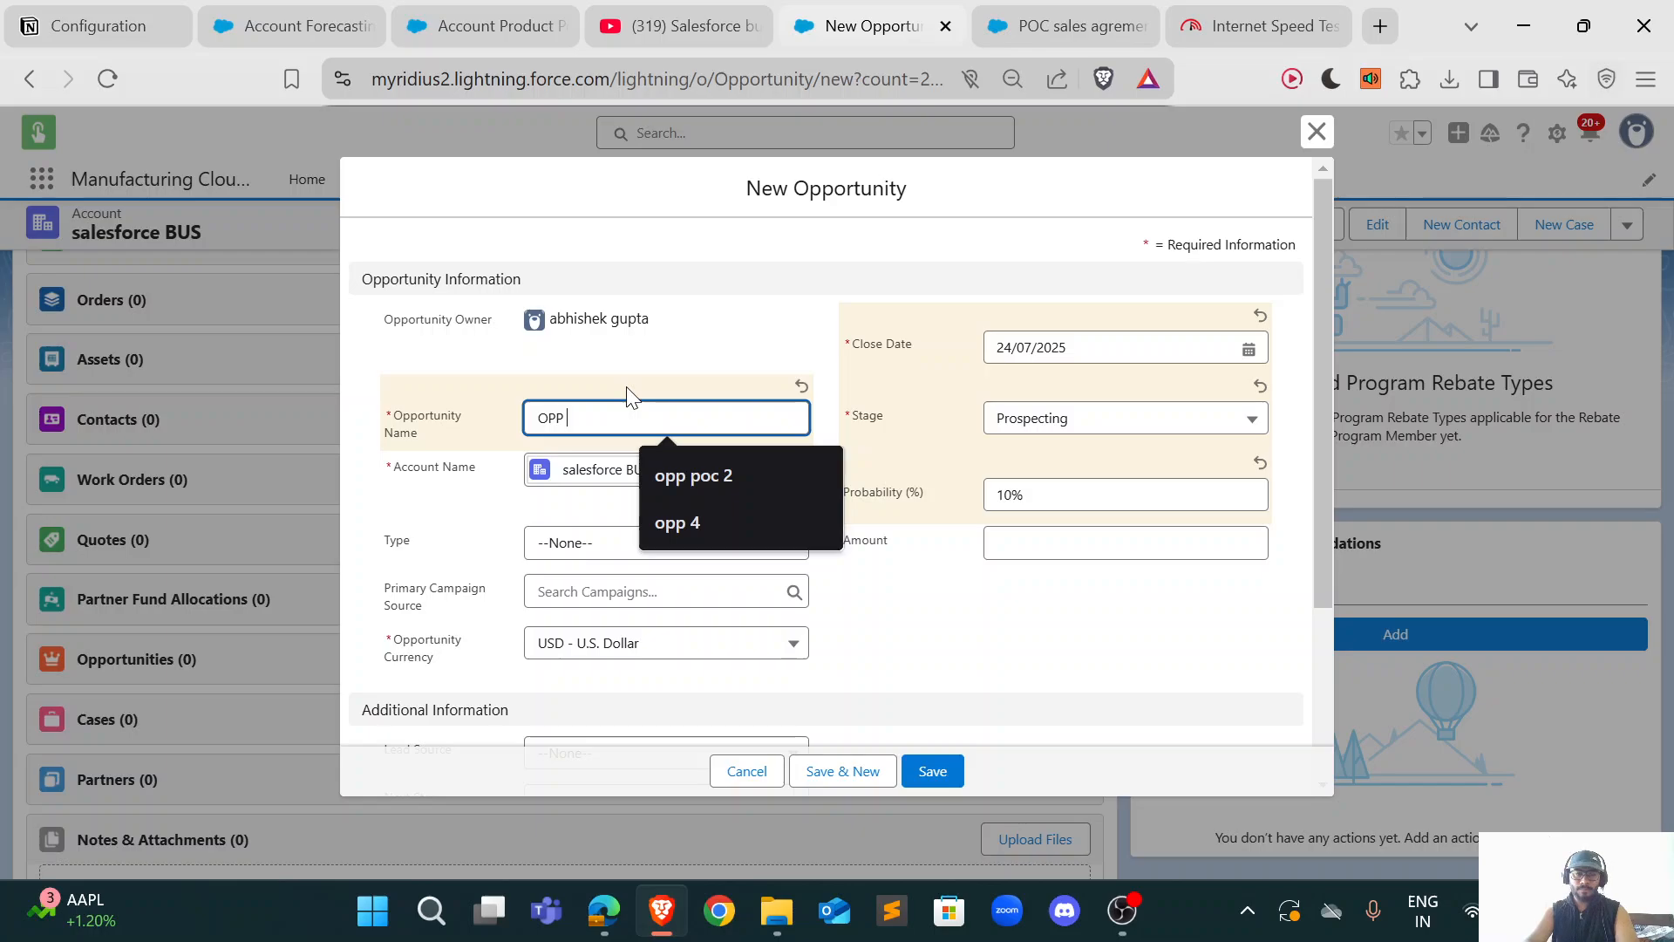
key(Down)
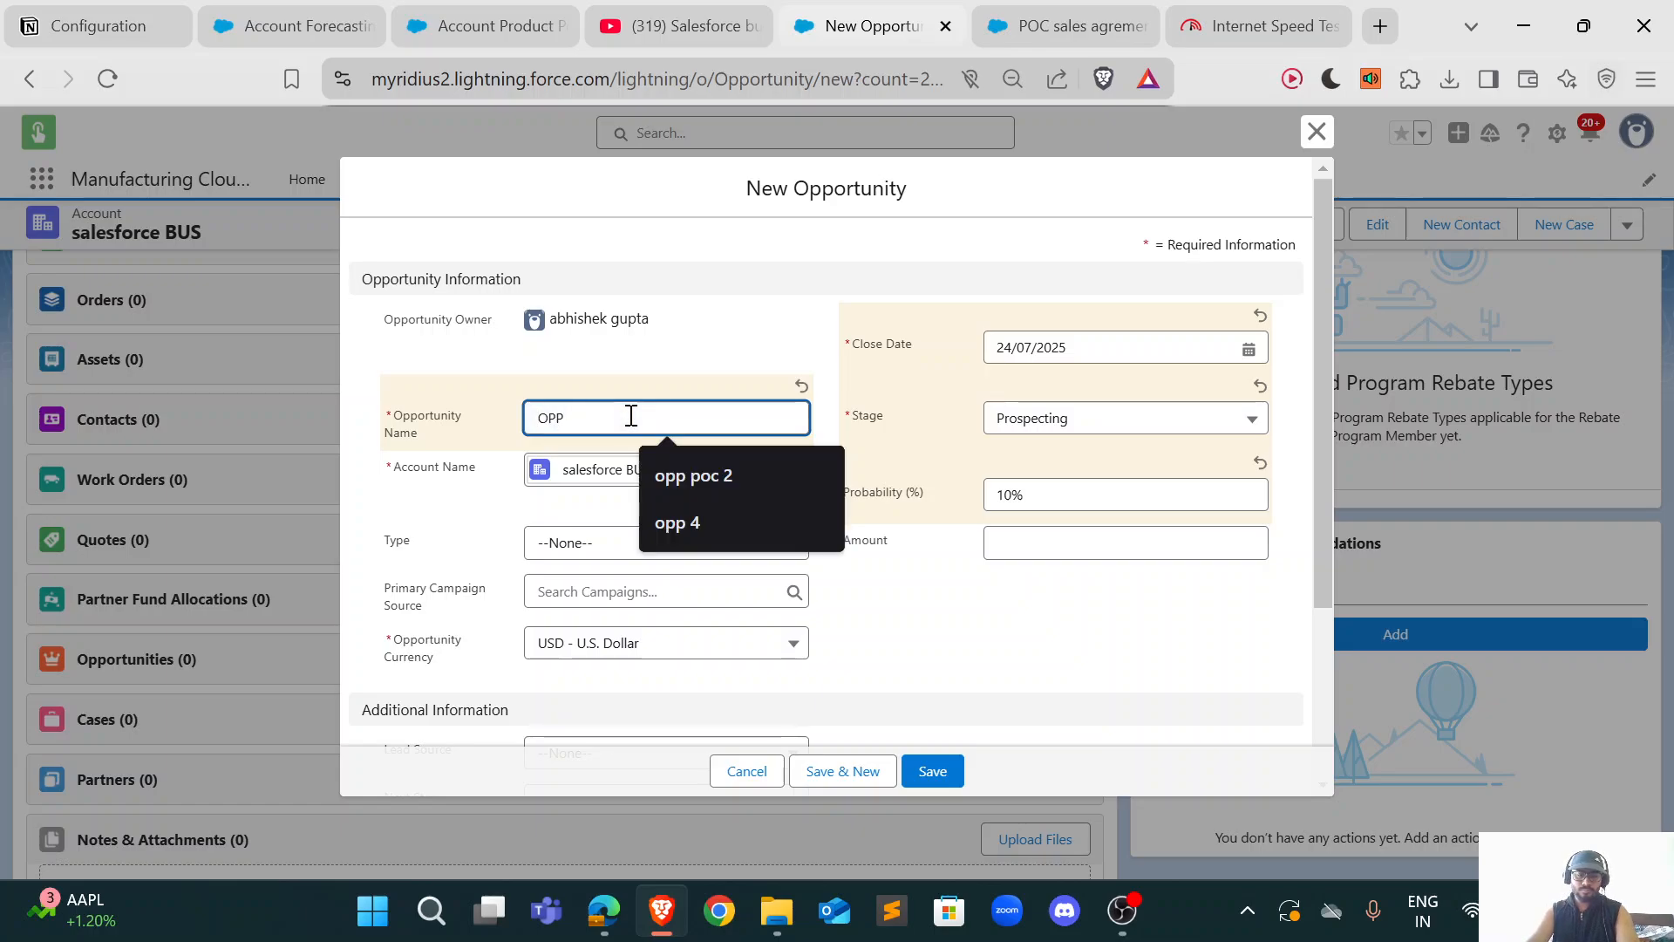
text(Sbus)
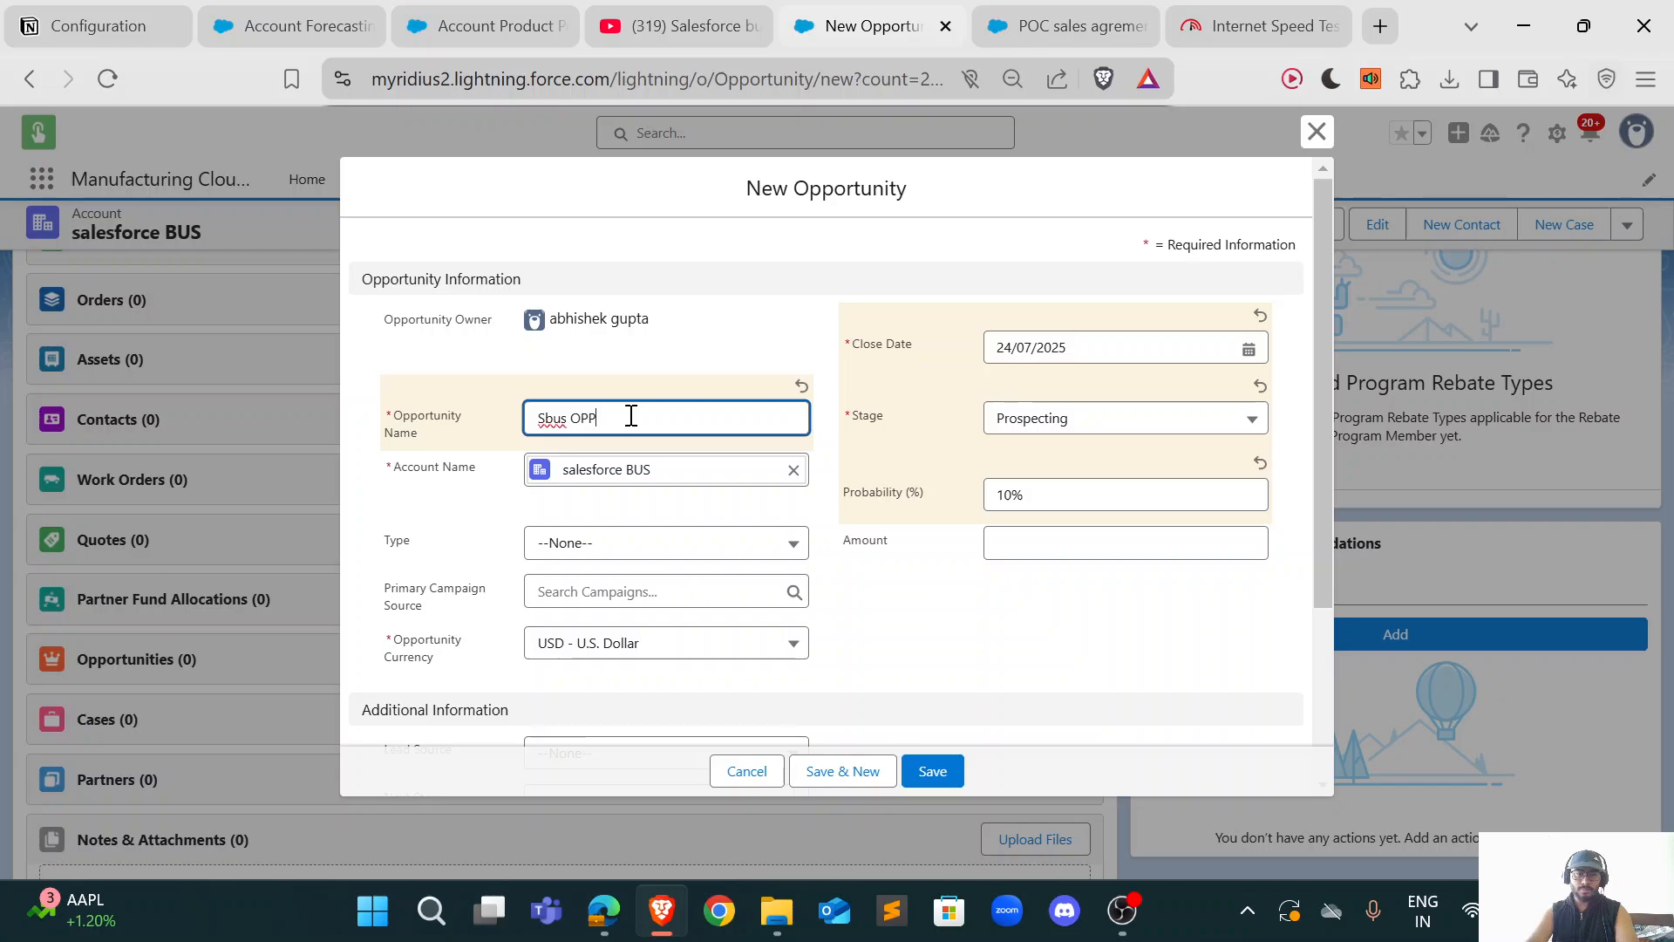
text( 1)
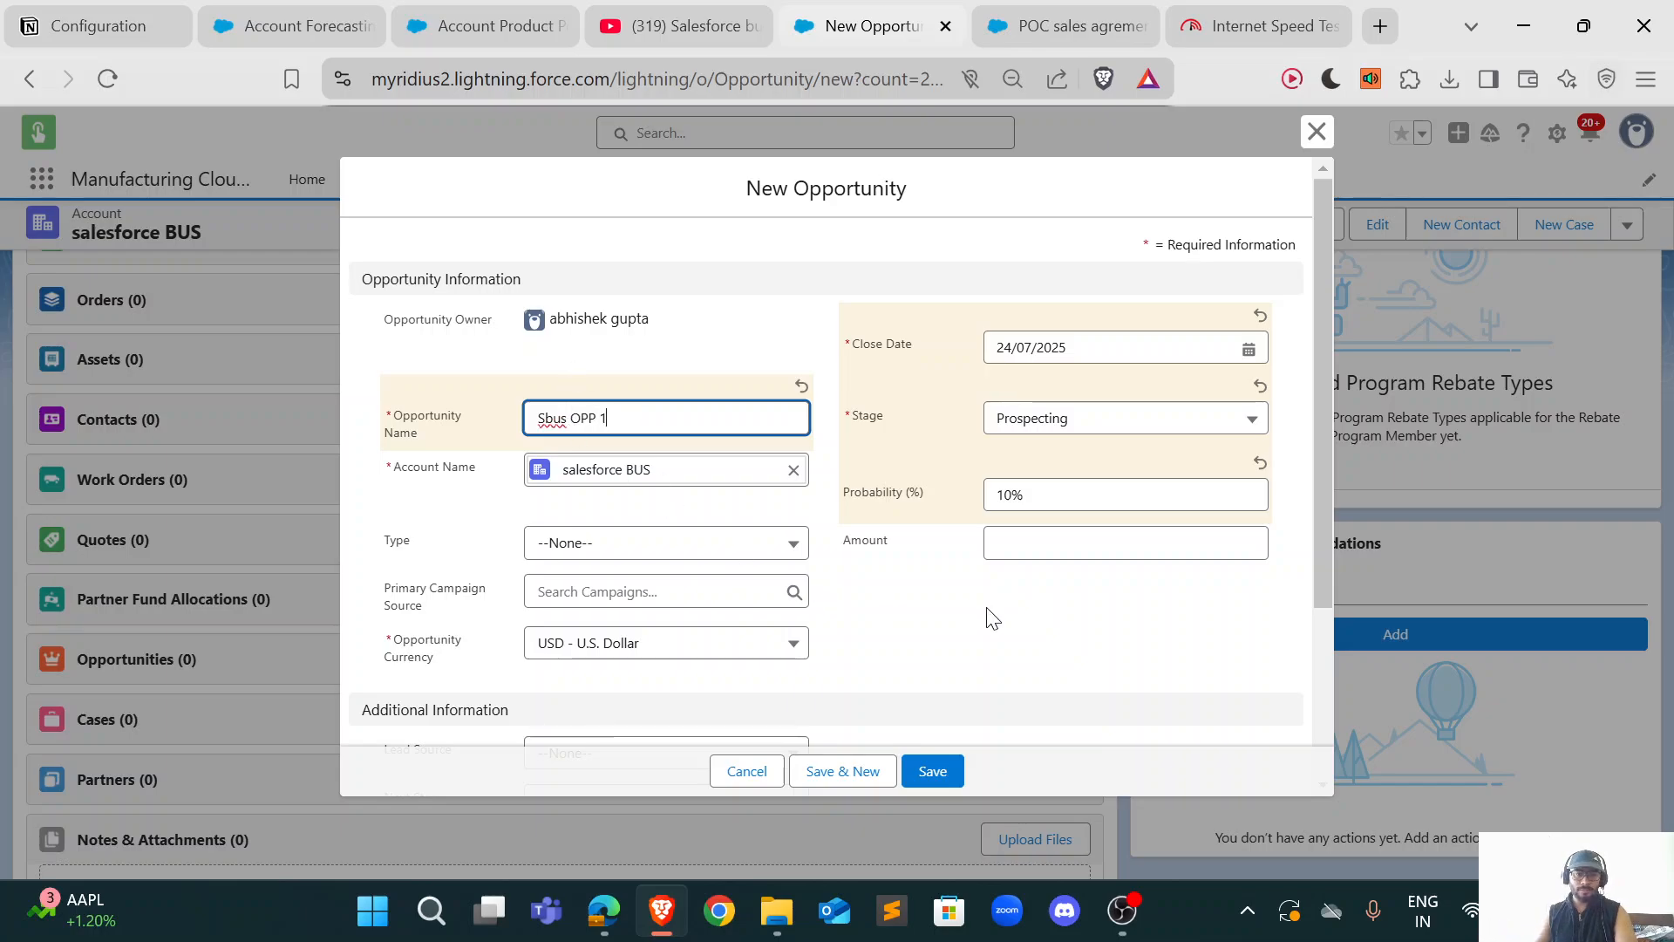
click(1016, 621)
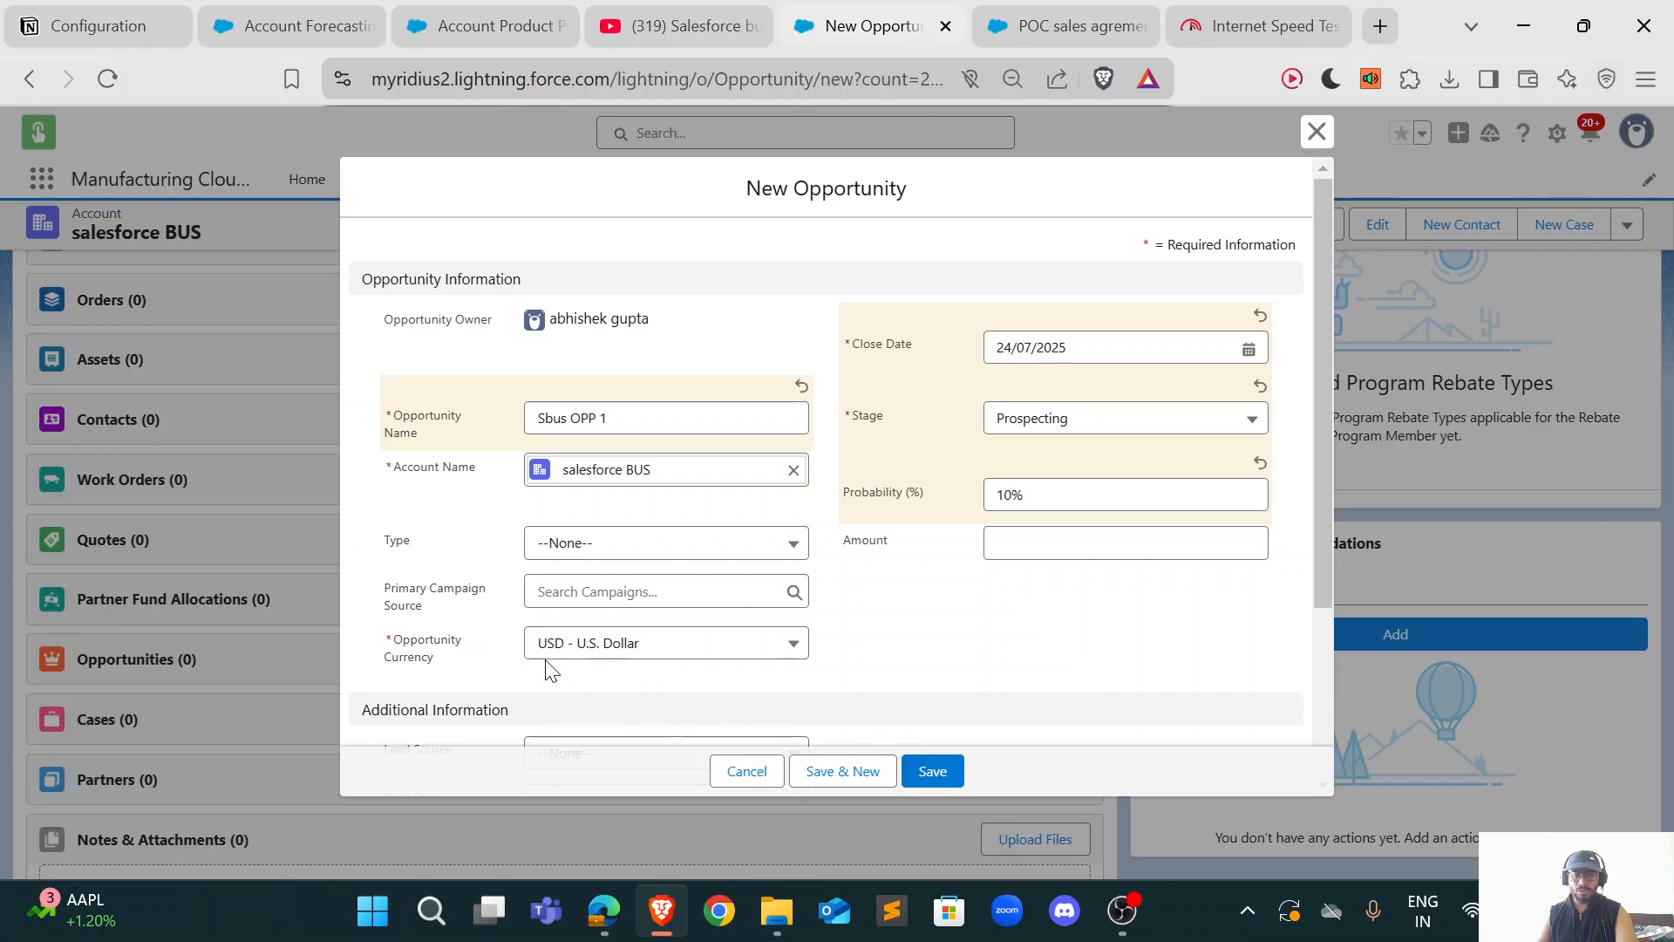
click(933, 770)
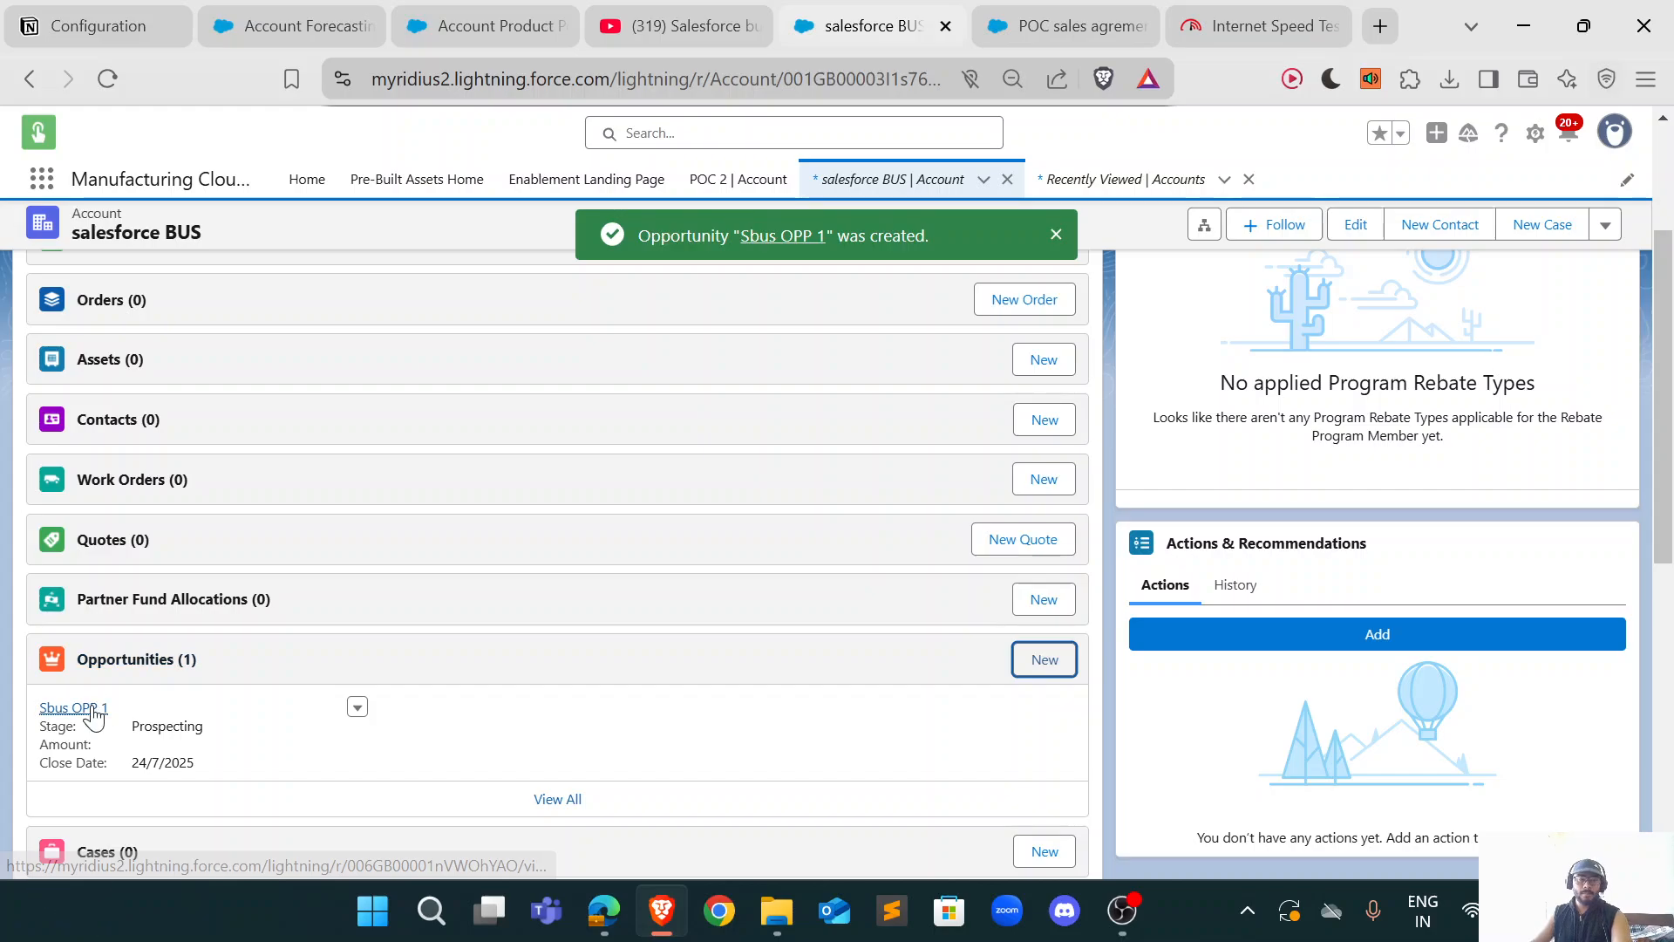
Step: Open the Sbus OPP 1 opportunity separately from the account, close the POC sales agreement page and show the opportunity's details
middle_click(102, 708)
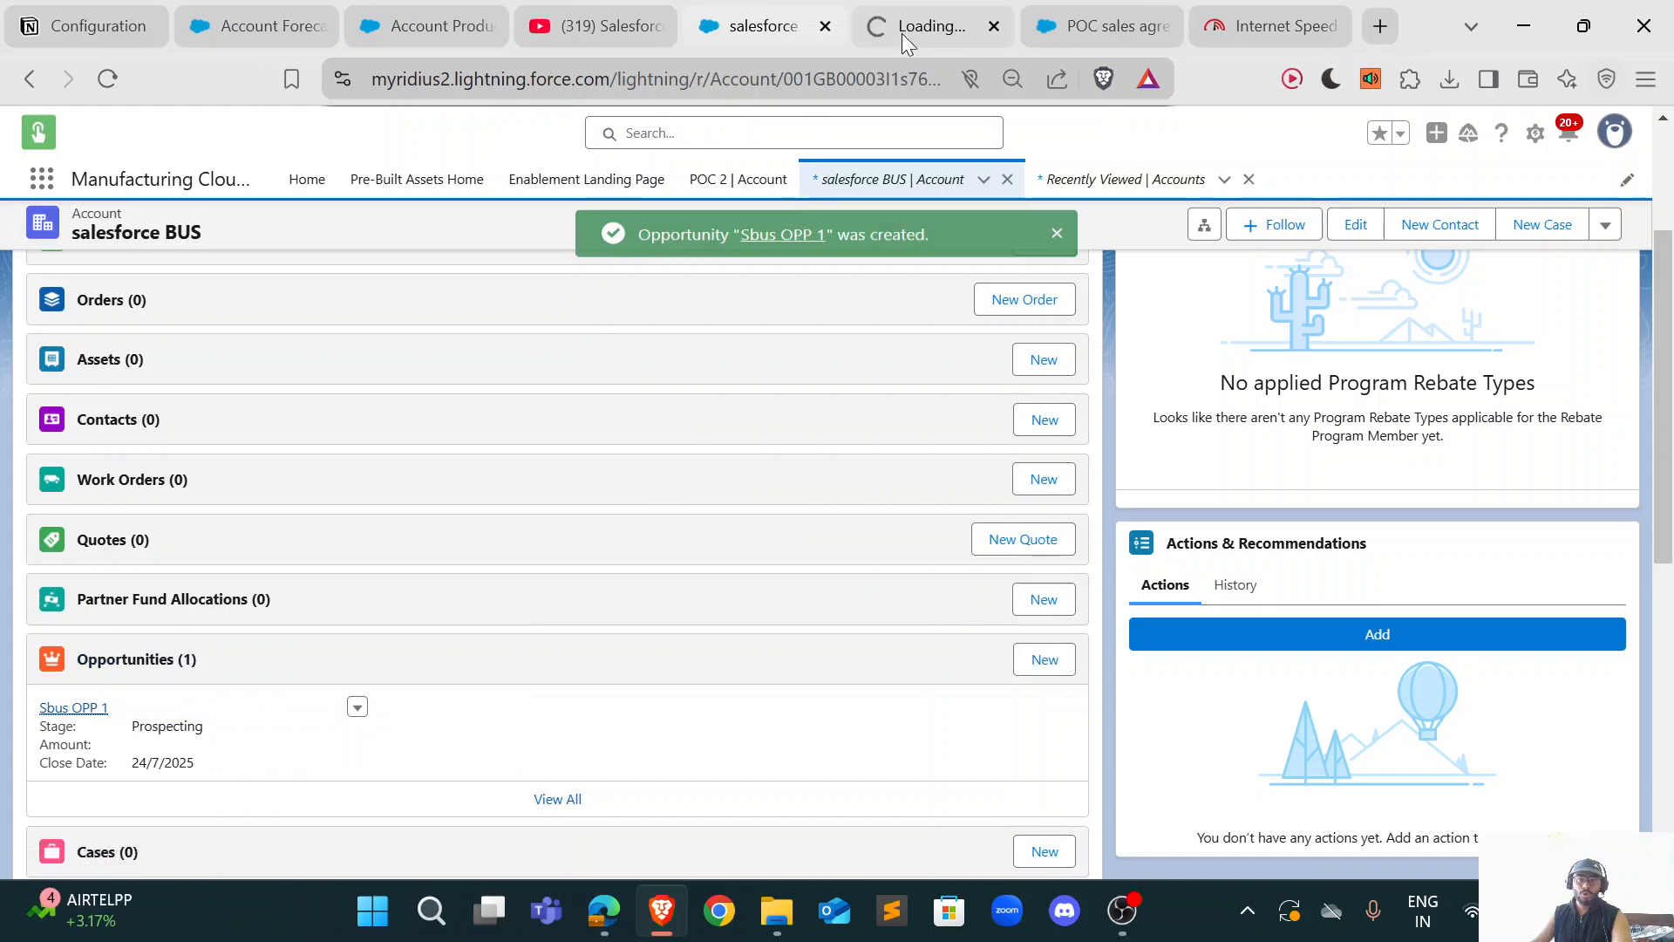
click(942, 27)
click(1142, 31)
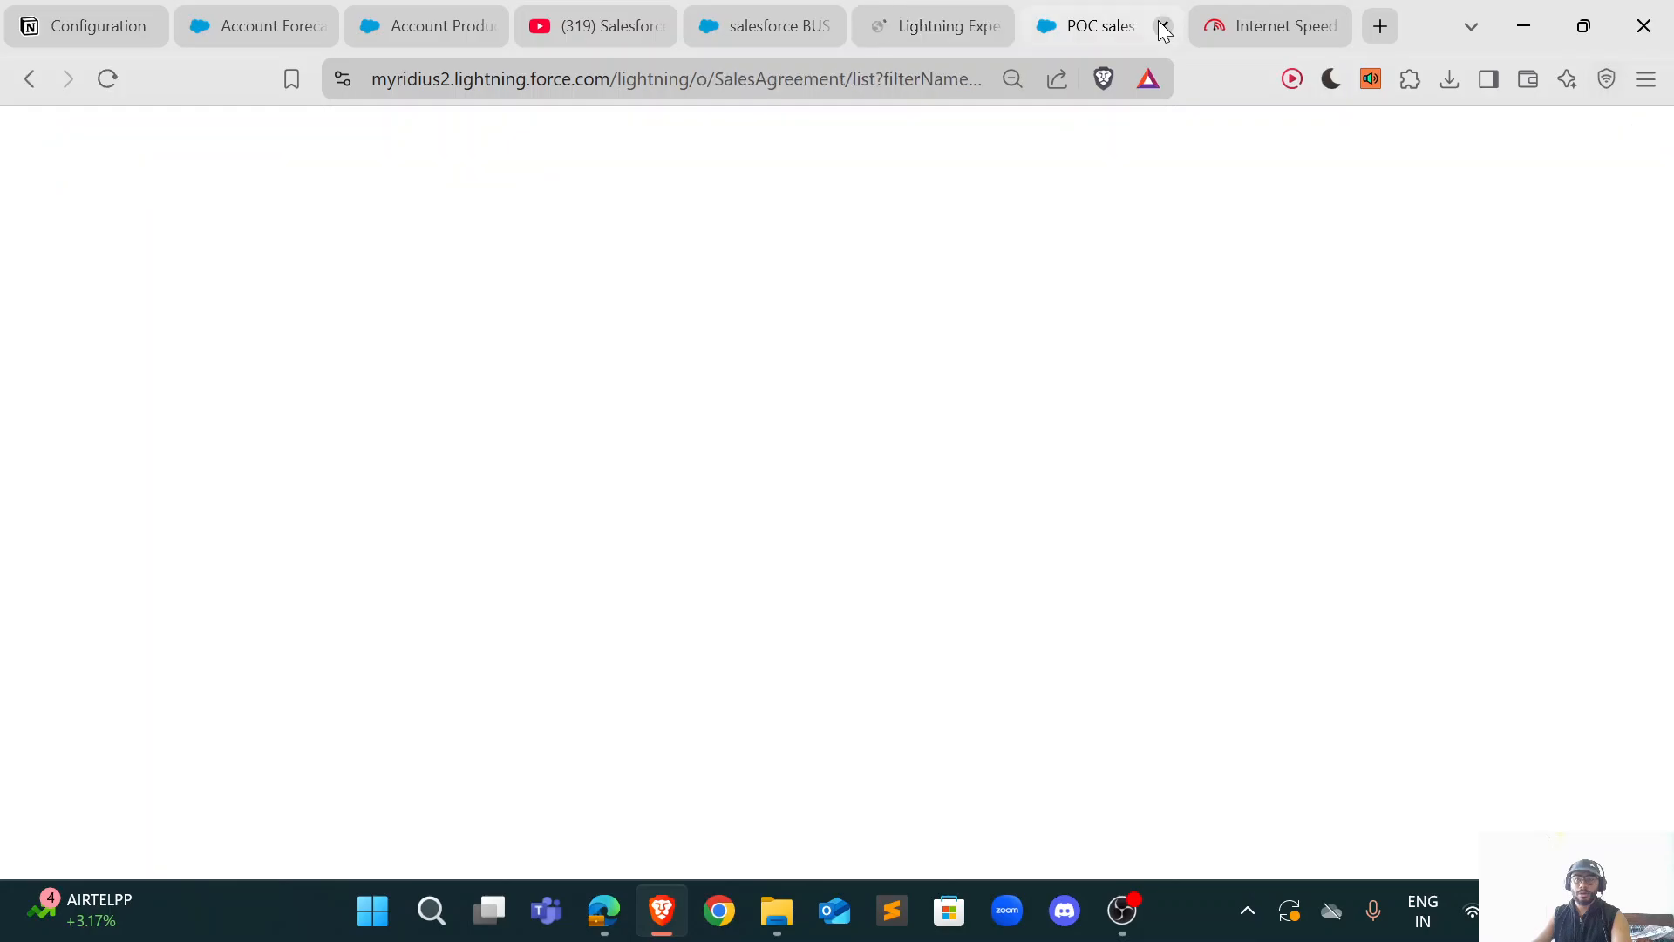
click(1163, 28)
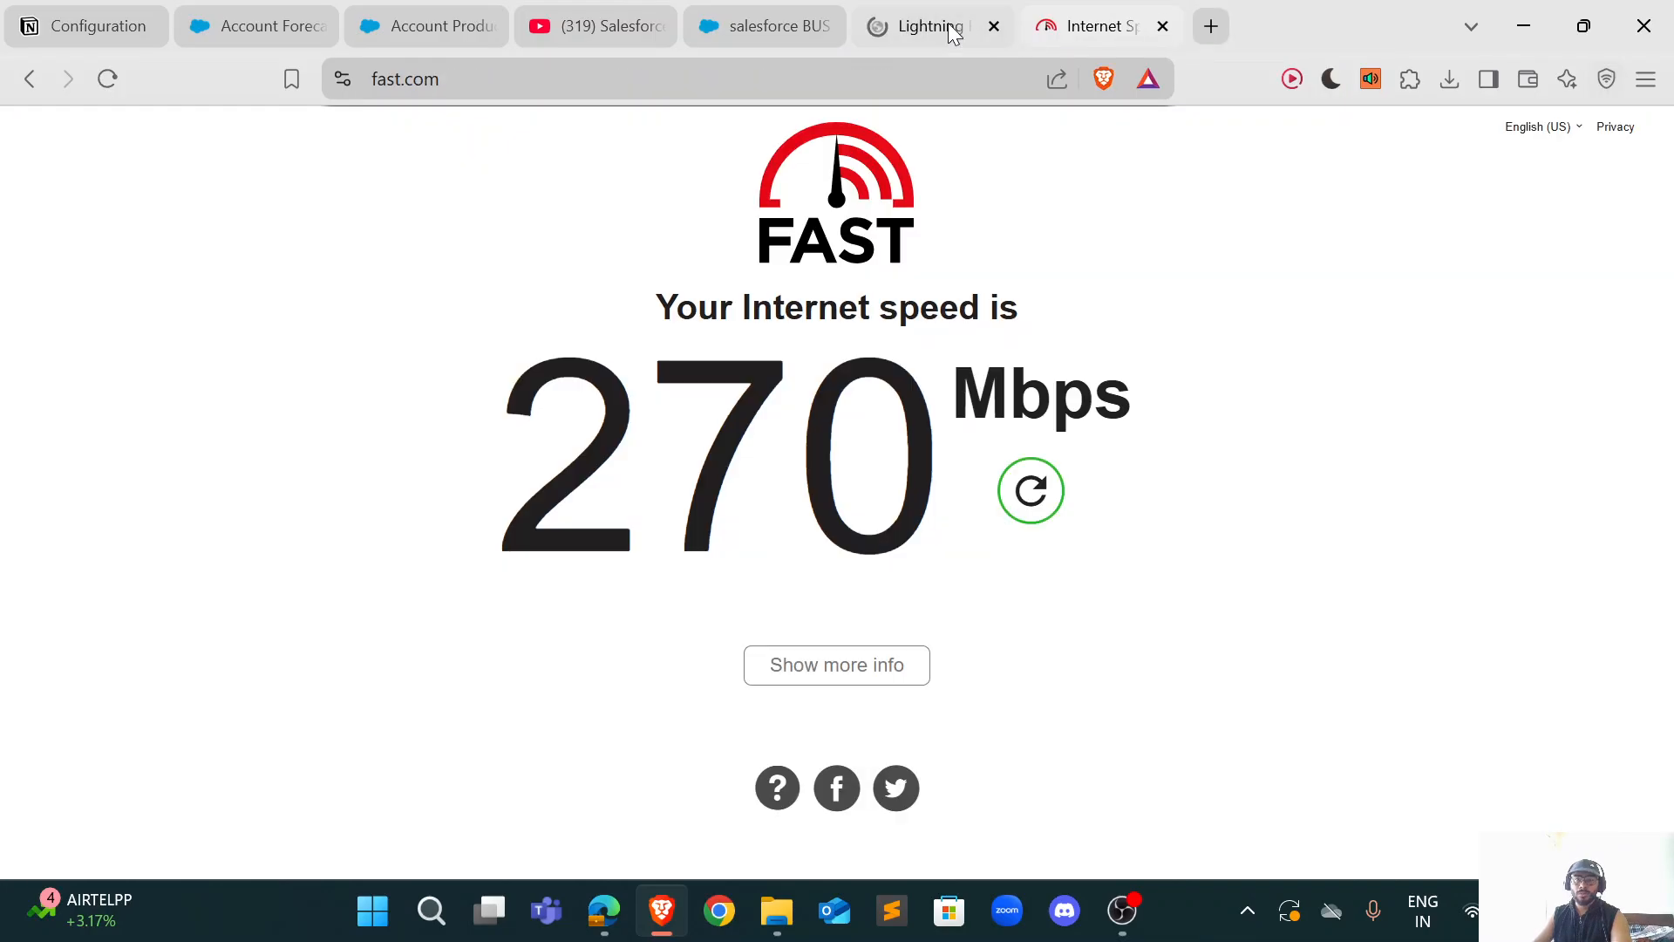
click(954, 29)
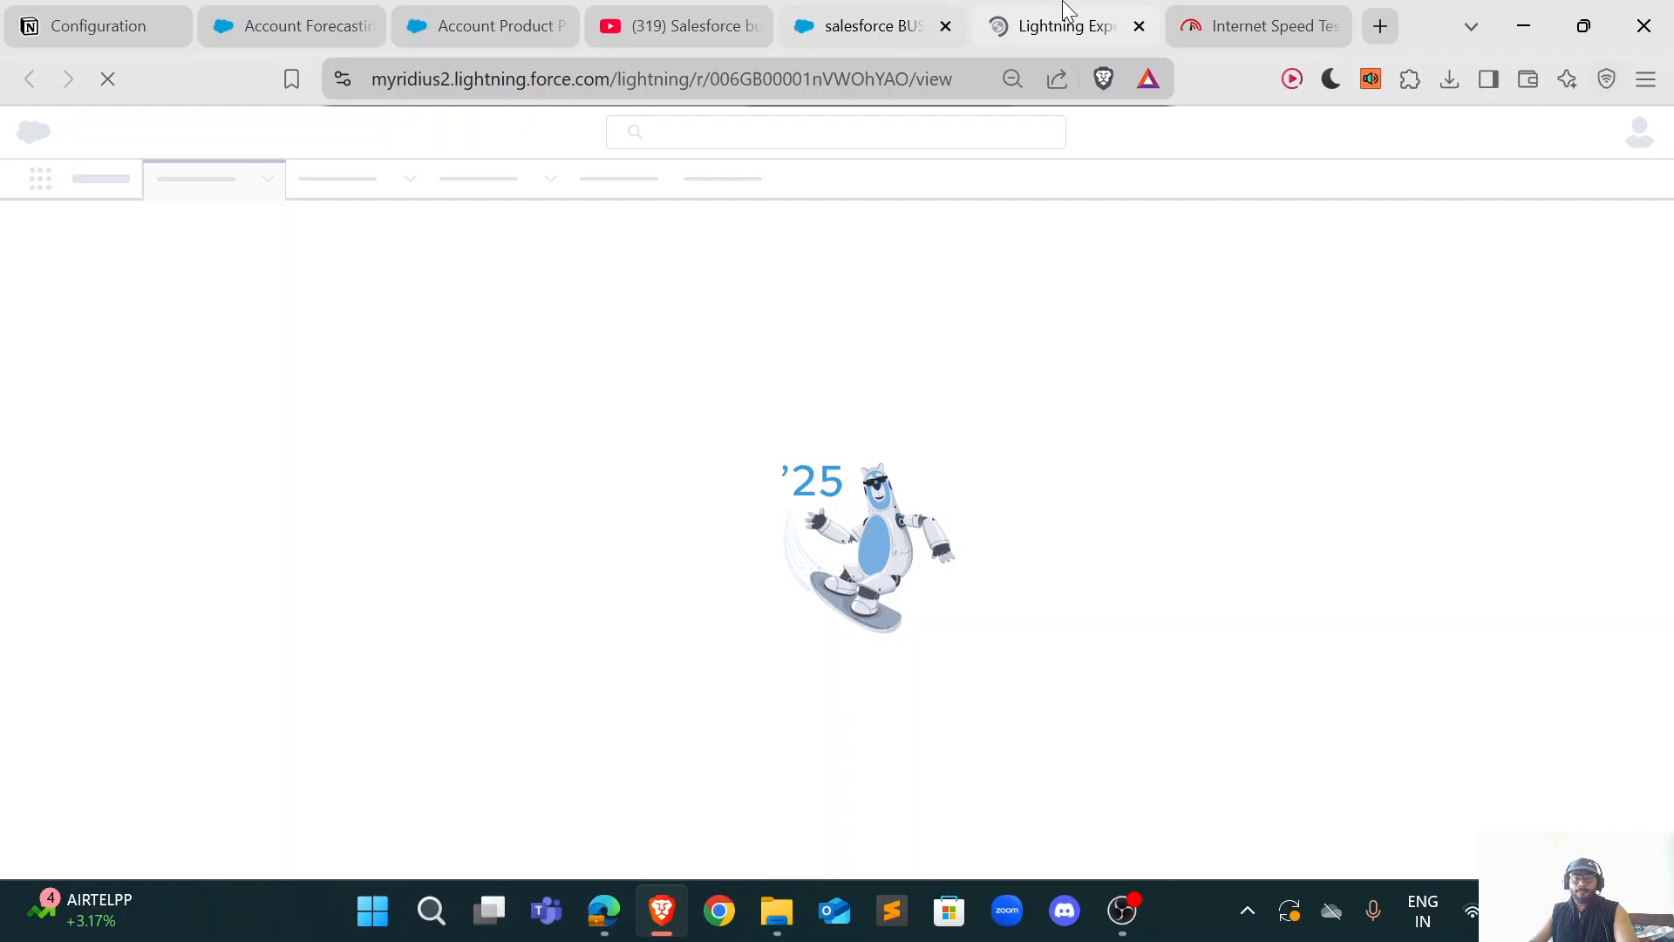
click(891, 28)
click(1058, 32)
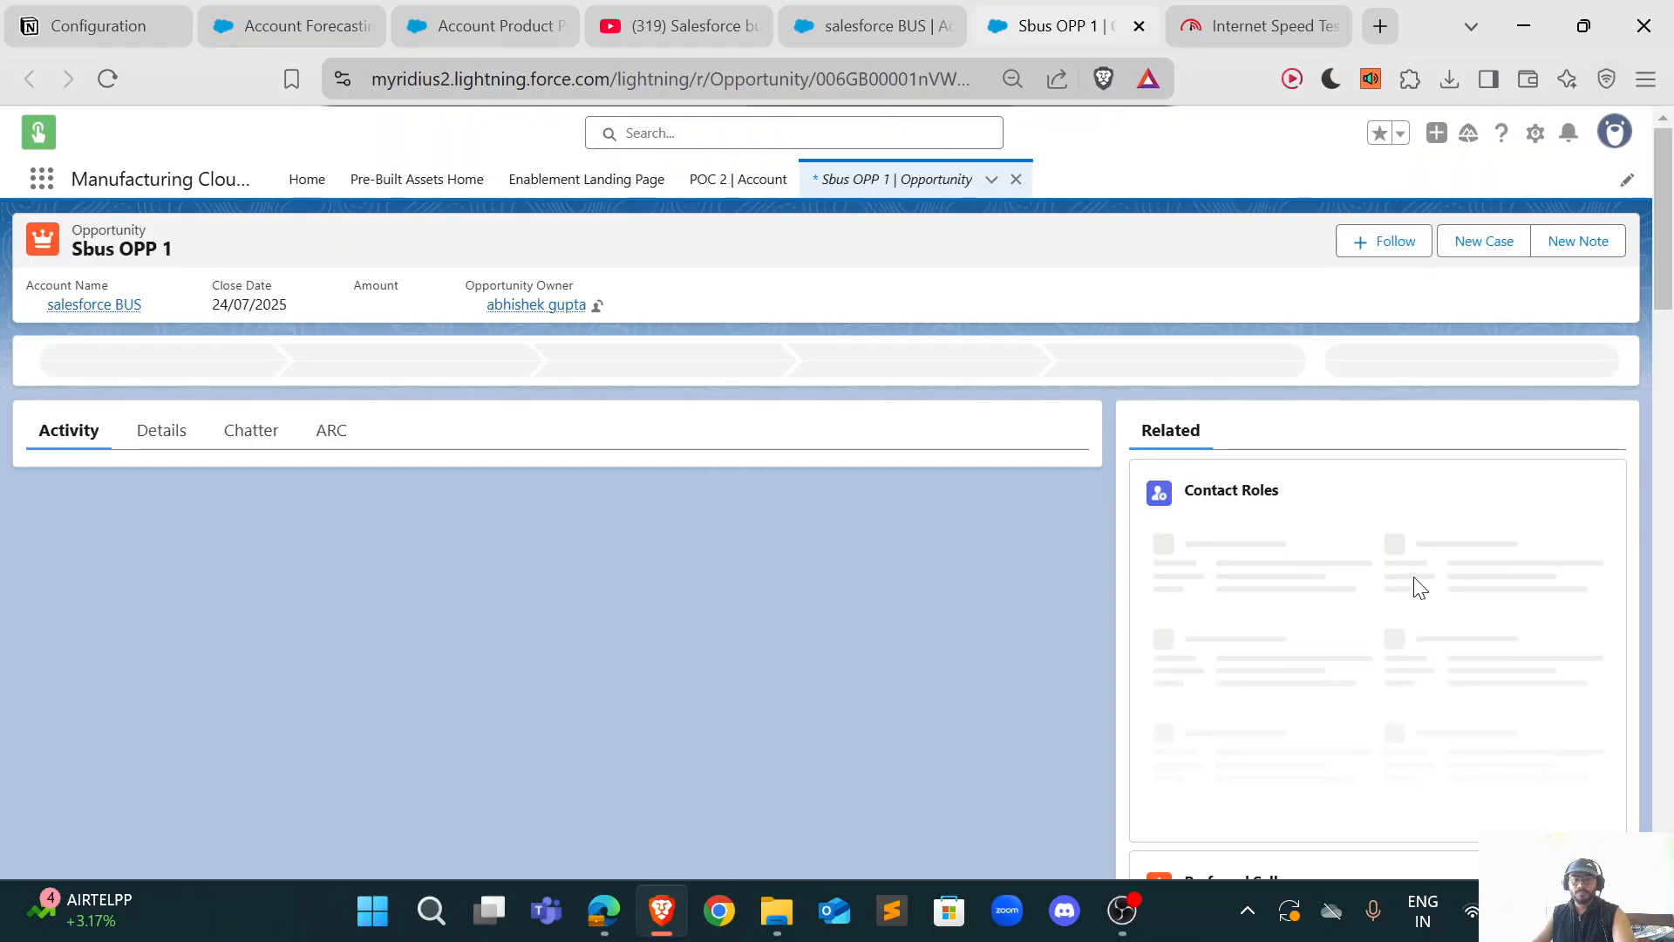
click(160, 433)
Step: Start adding products to the opportunity and associate it with the price book Price Book POC
scroll(722, 593, down, 1)
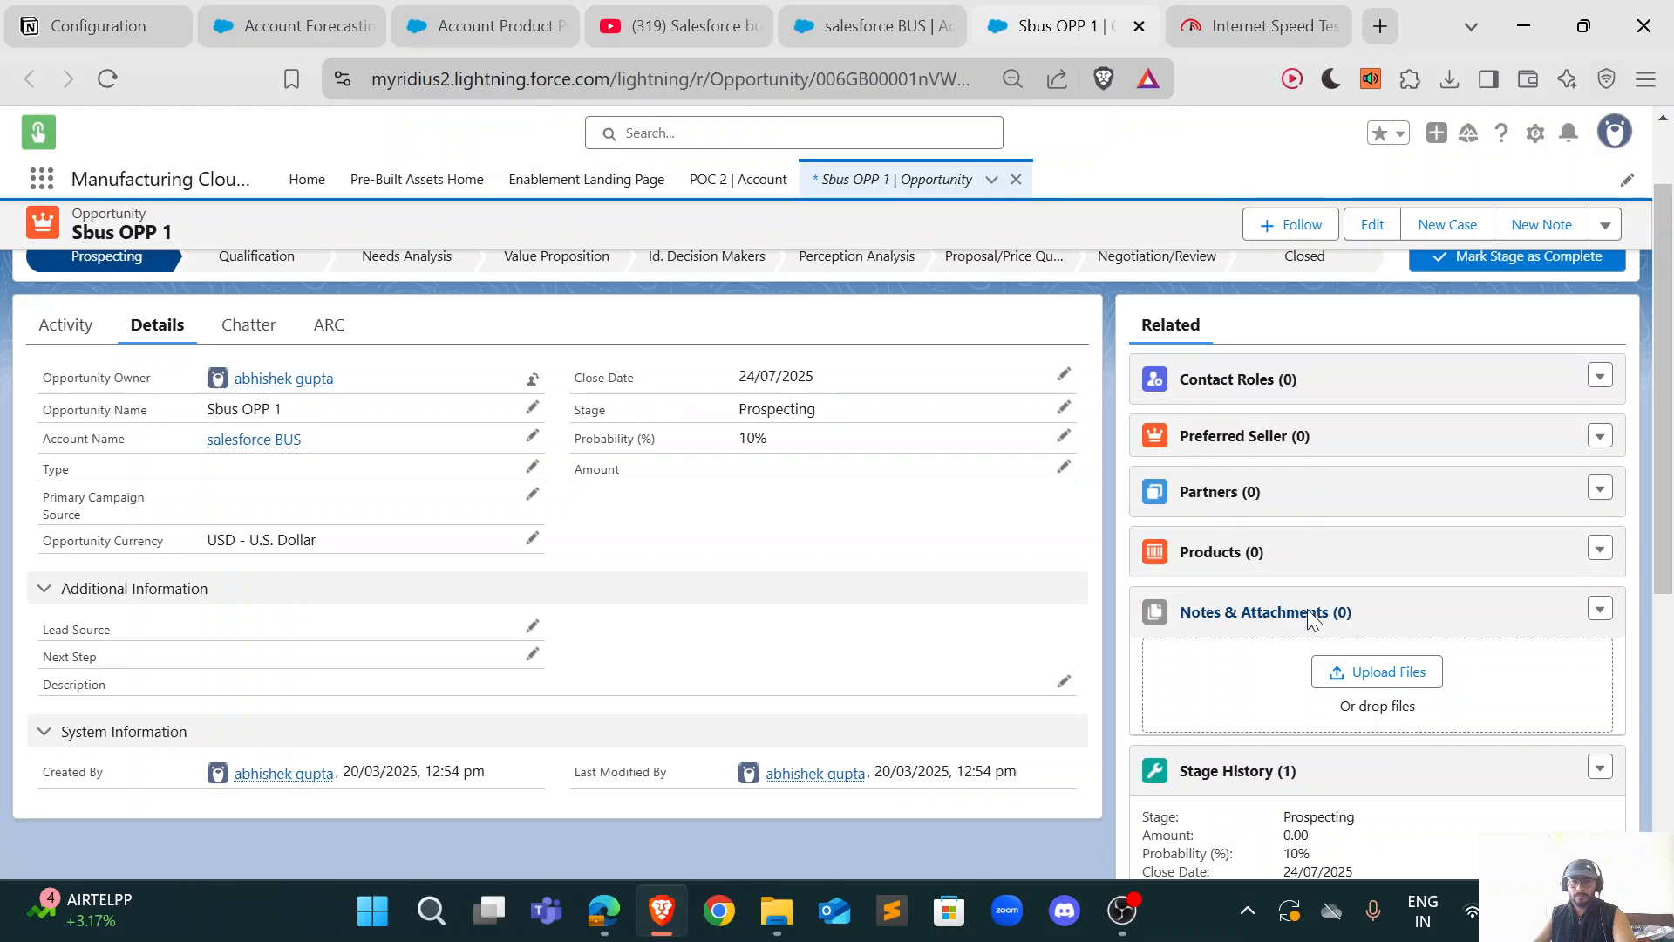
scroll(1577, 462, down, 1)
click(1601, 454)
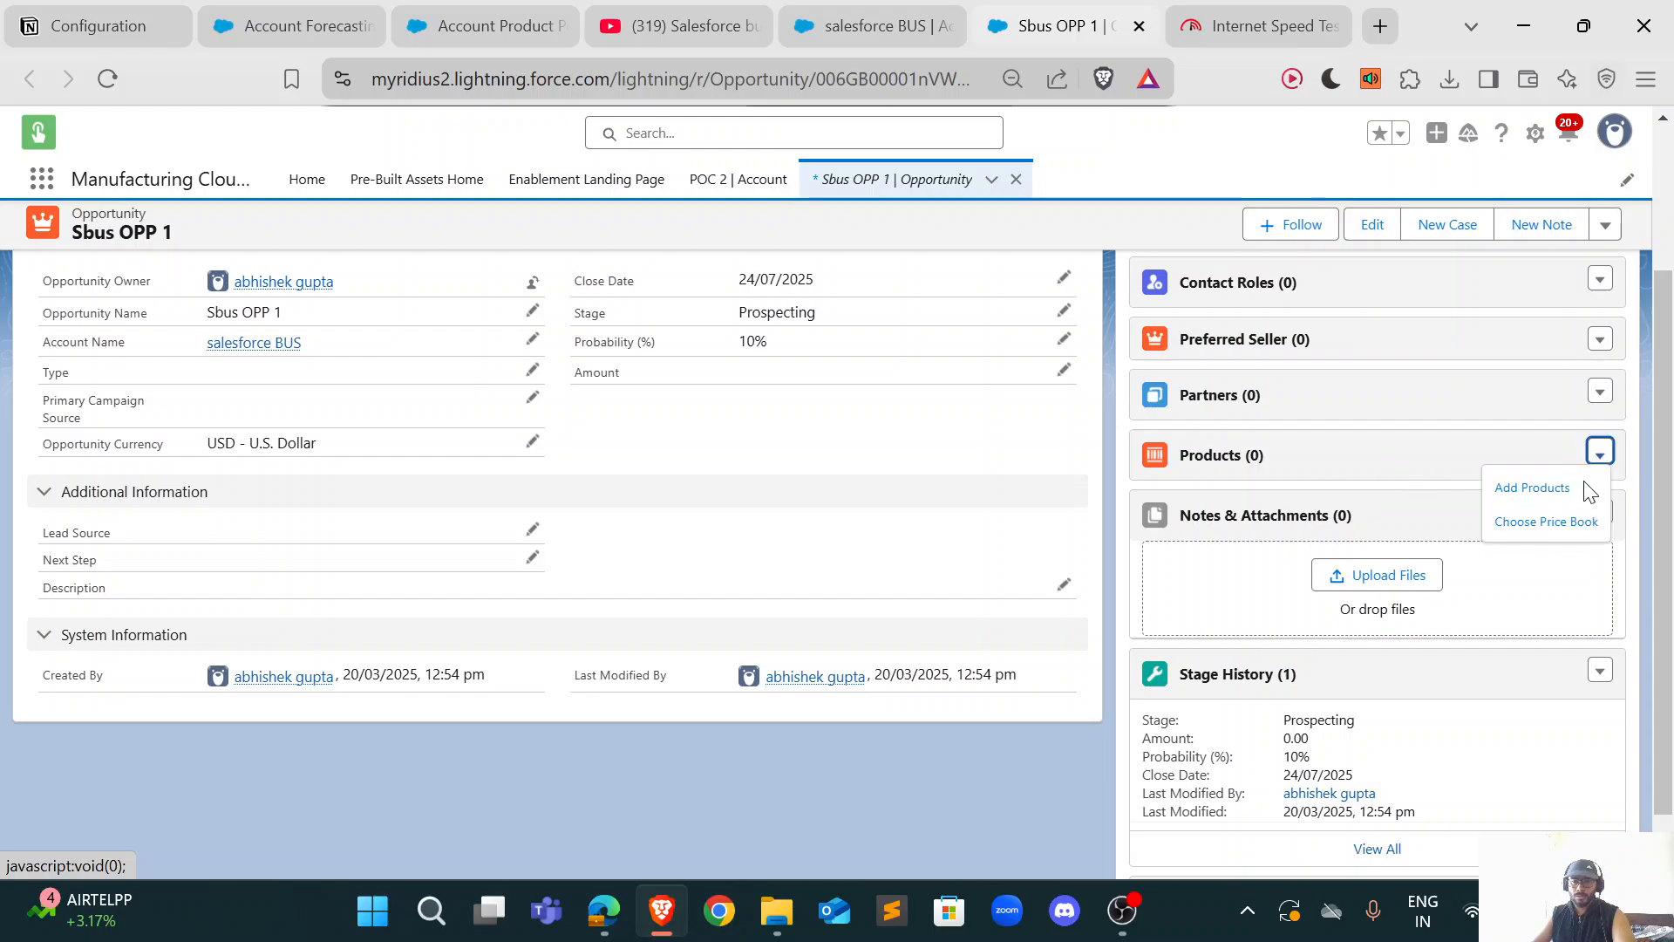
click(1537, 488)
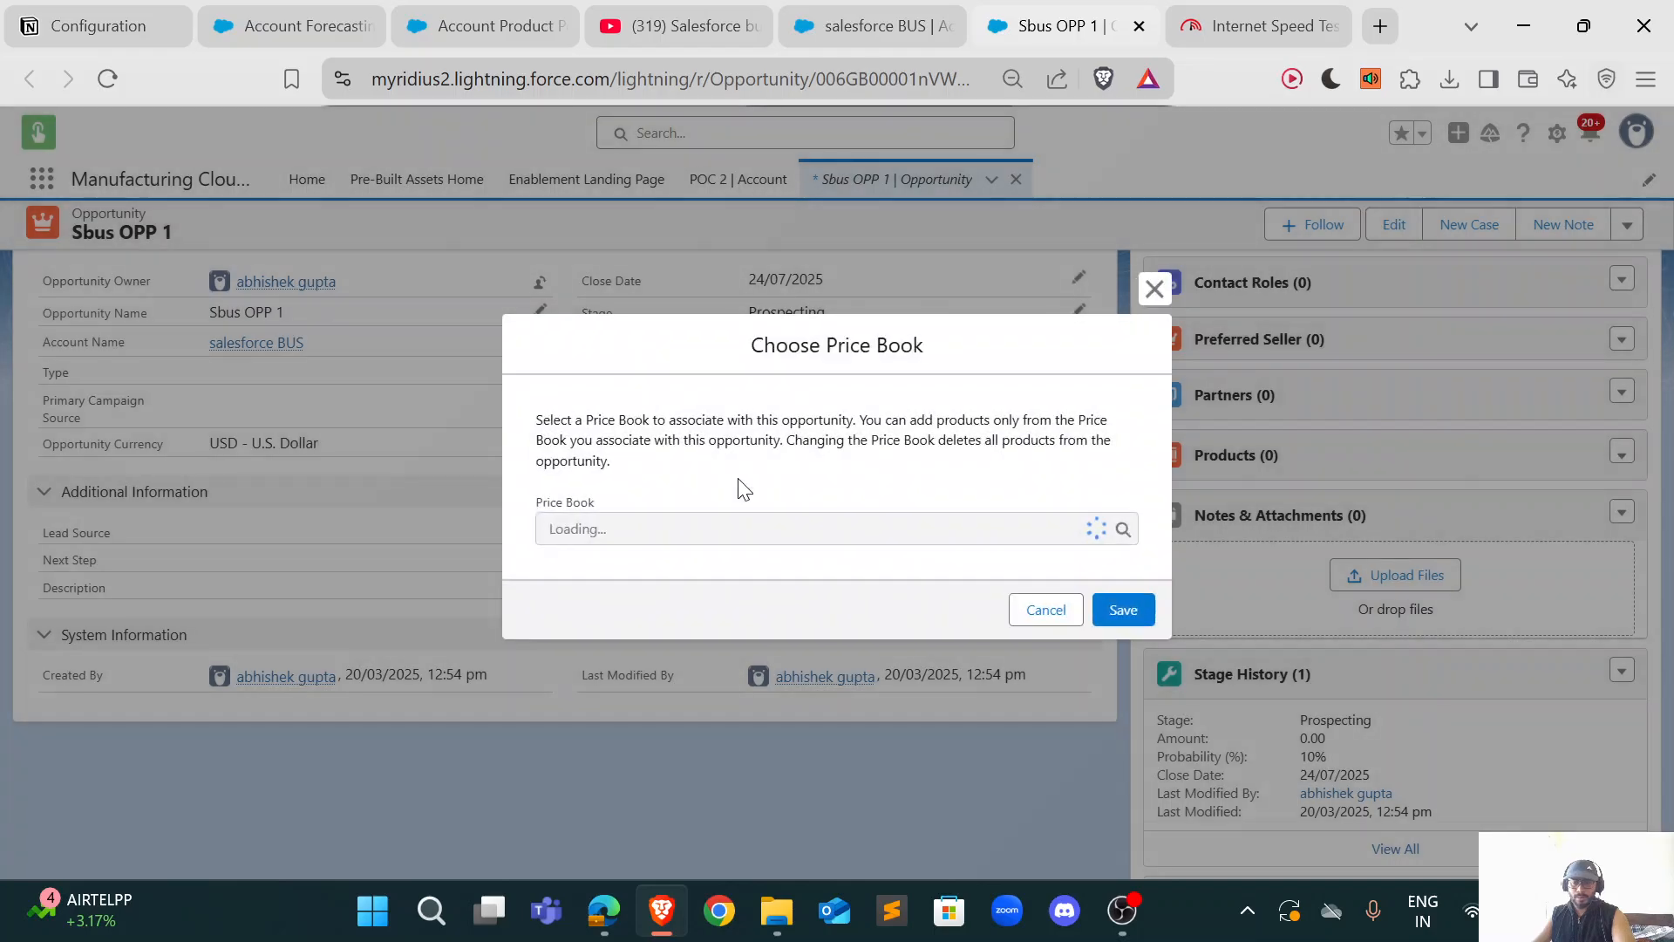
click(1131, 621)
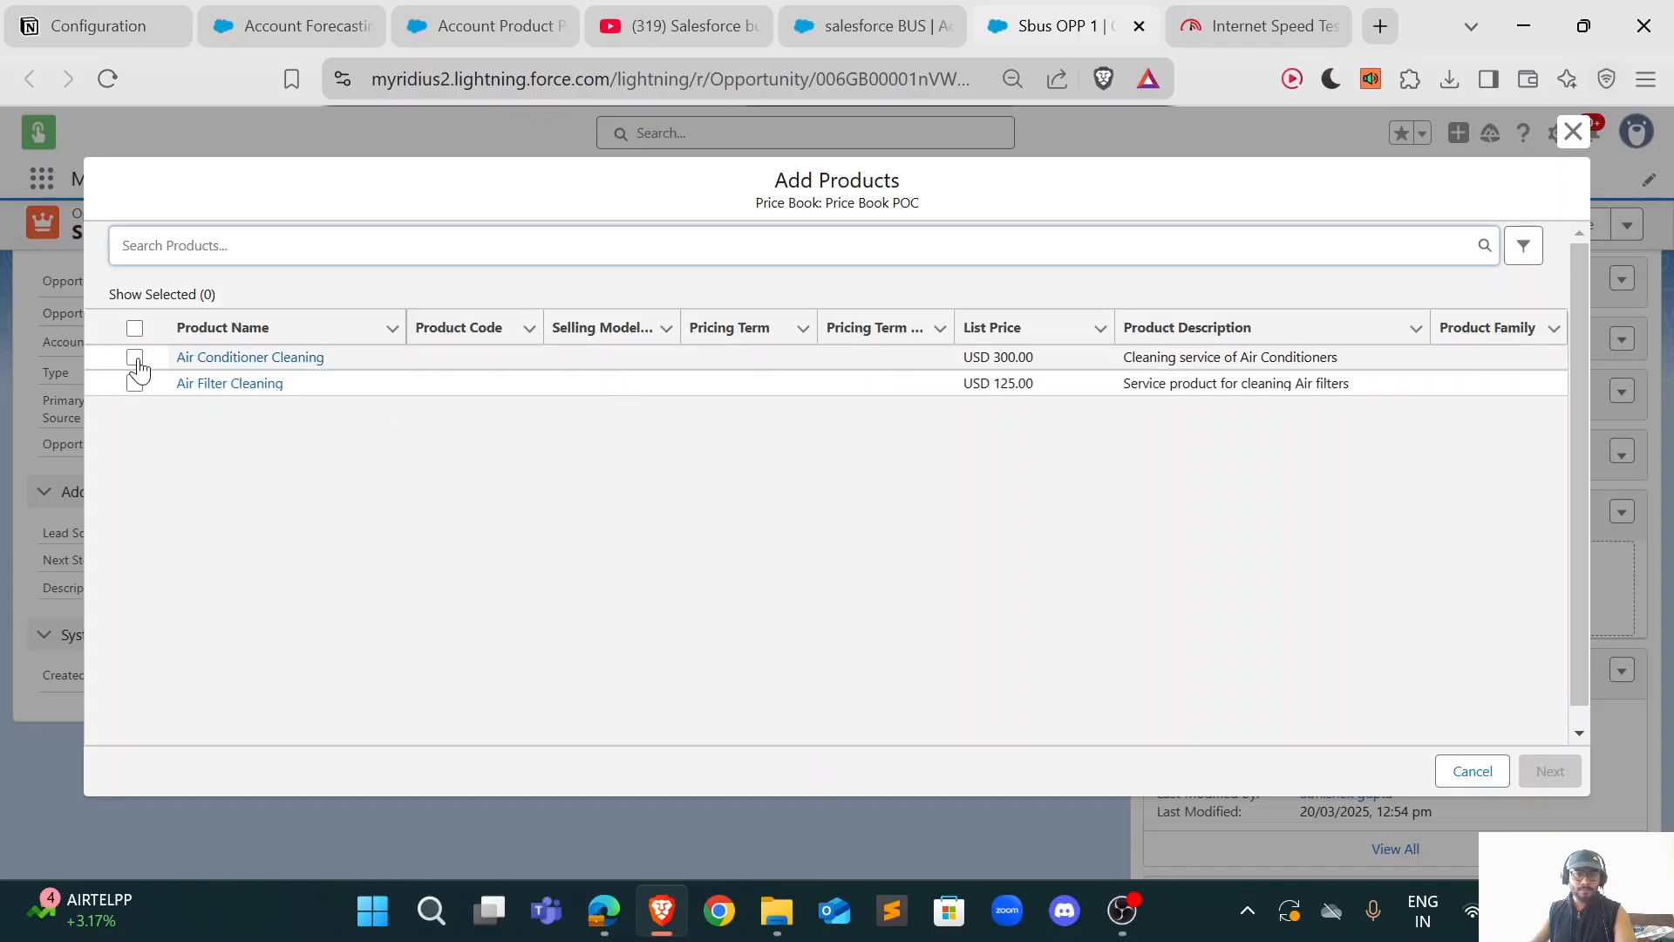
Step: Add only the Air Filter Cleaning product to the opportunity with a quantity of 10 and save it
click(135, 358)
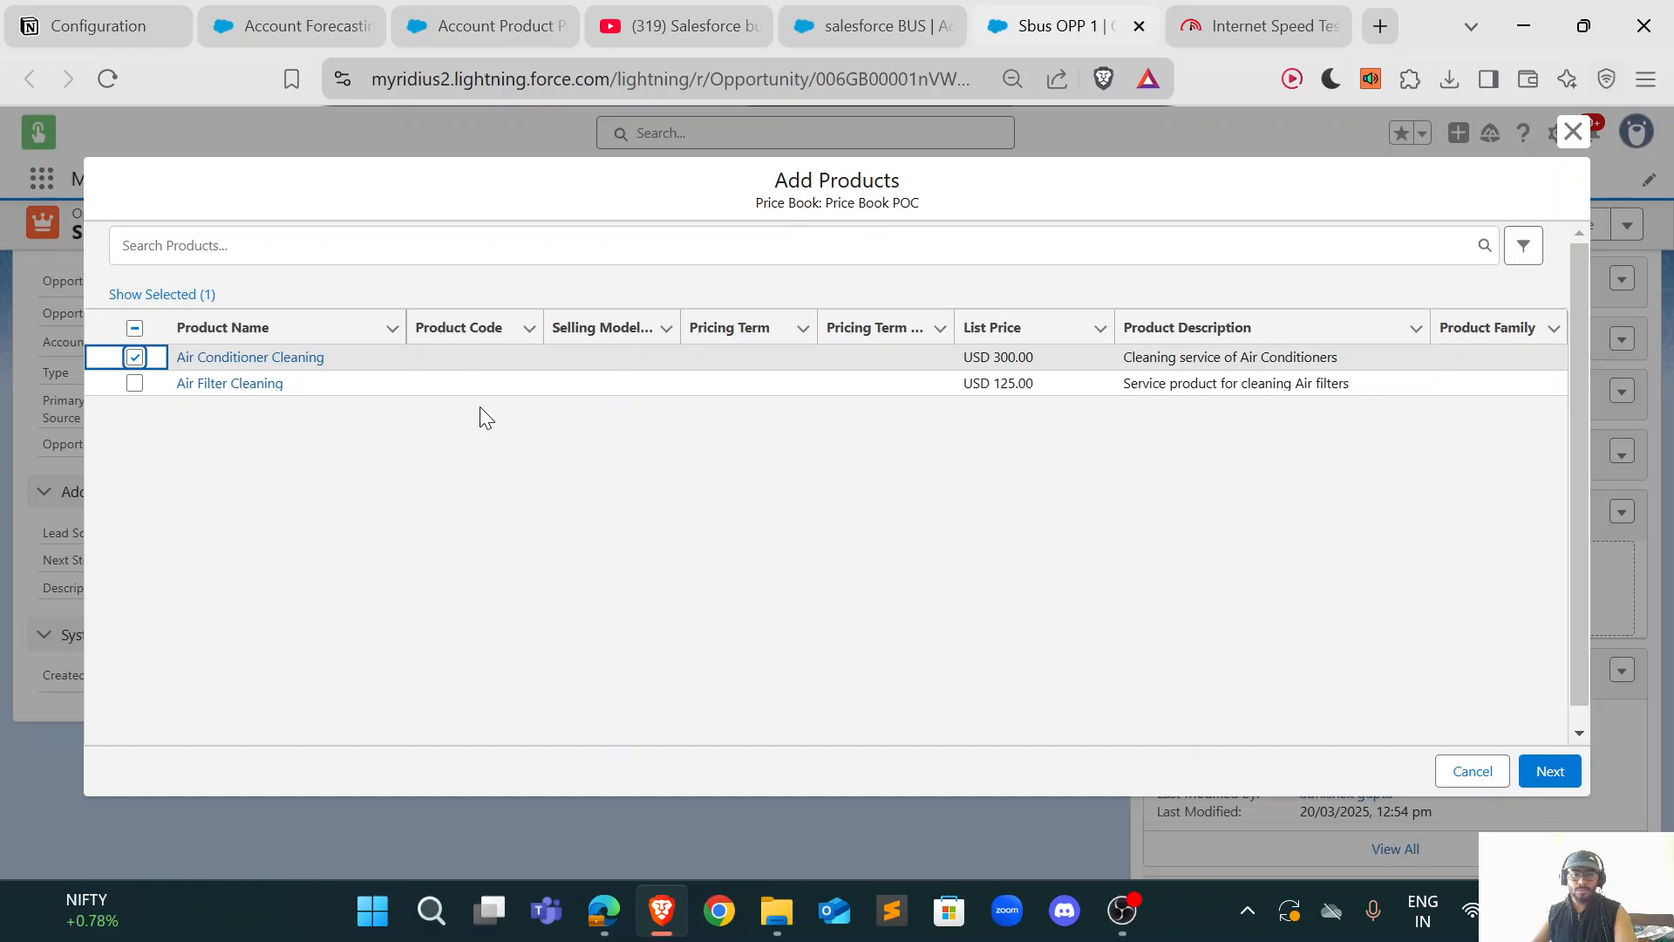
click(135, 384)
click(135, 358)
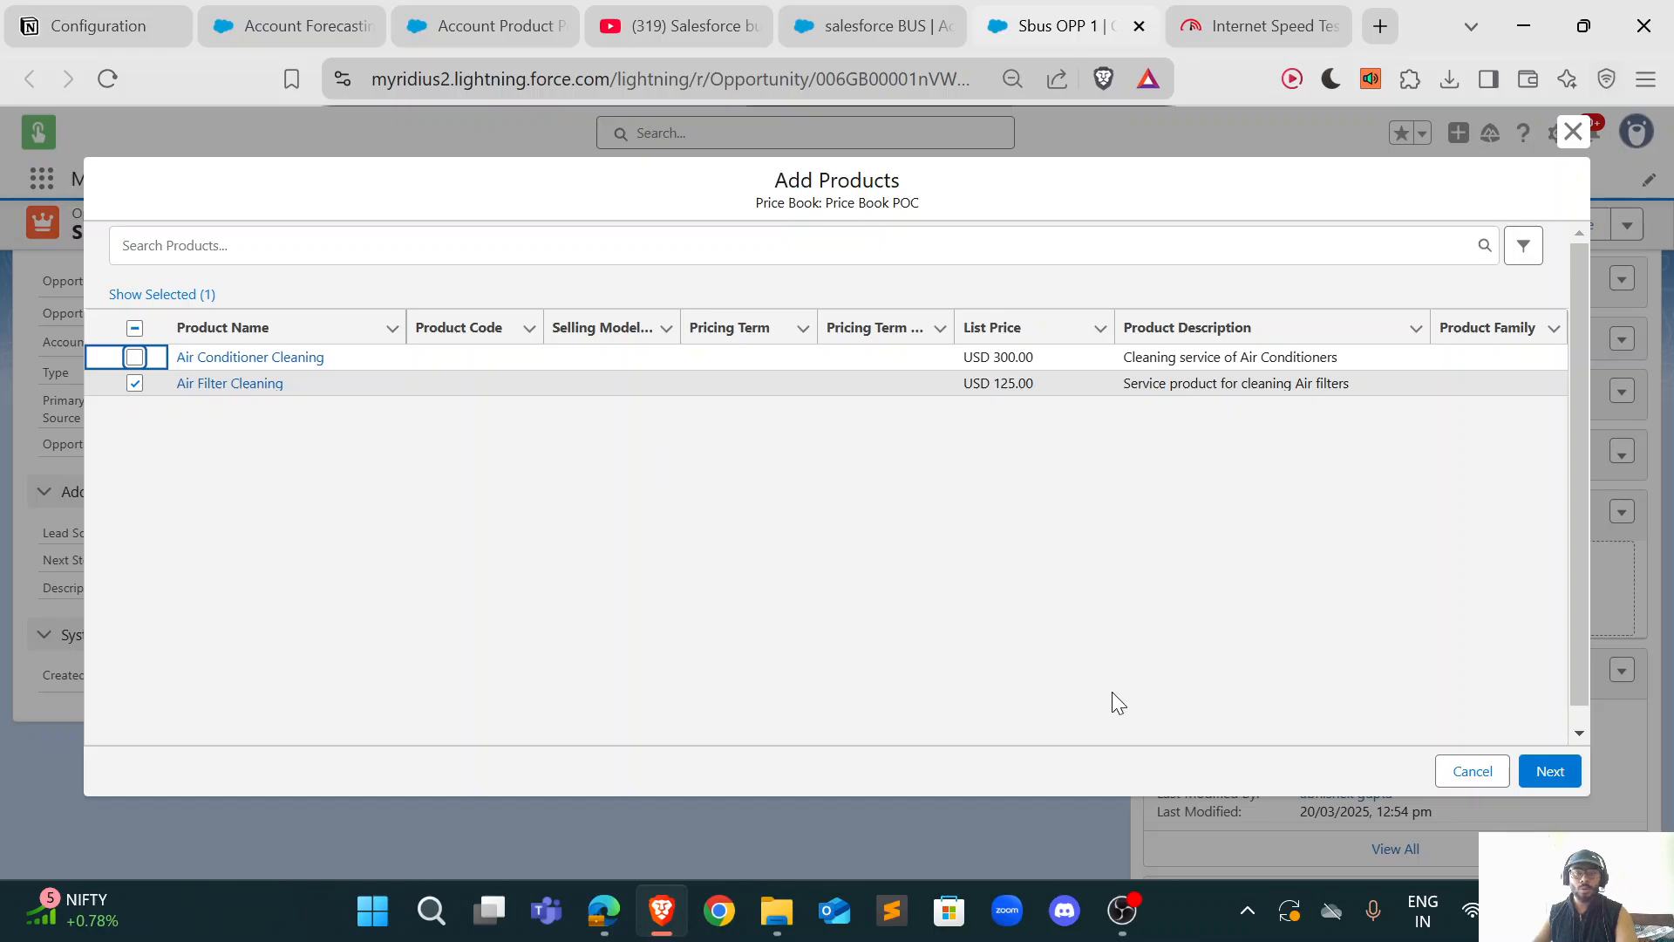
click(1536, 776)
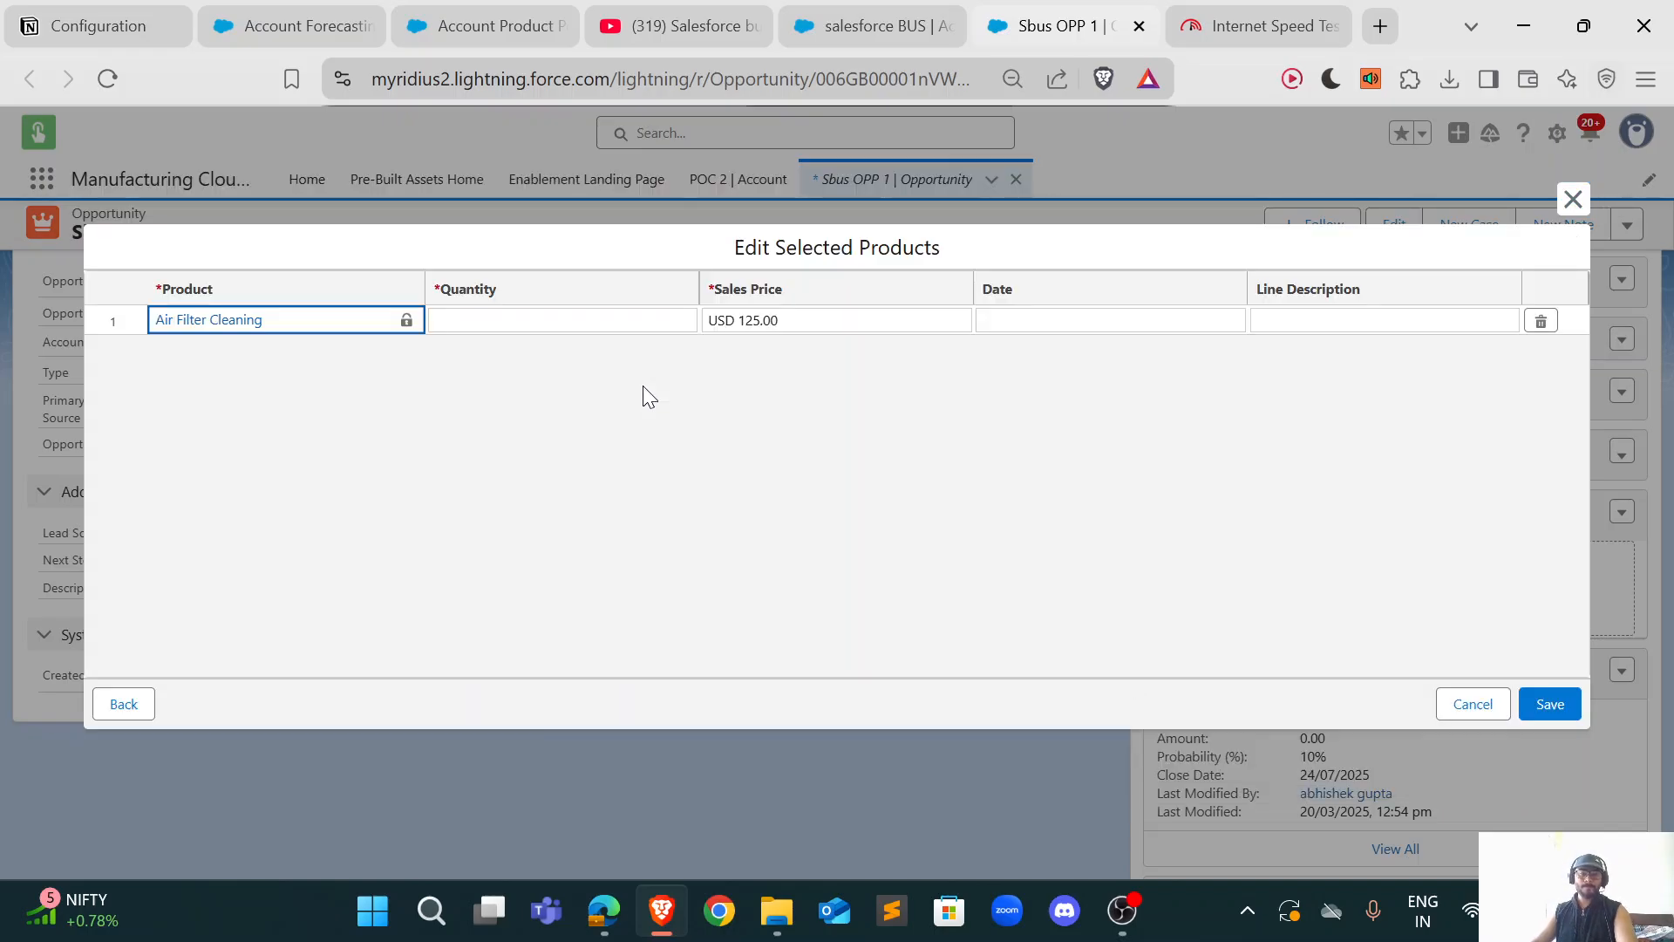
click(581, 319)
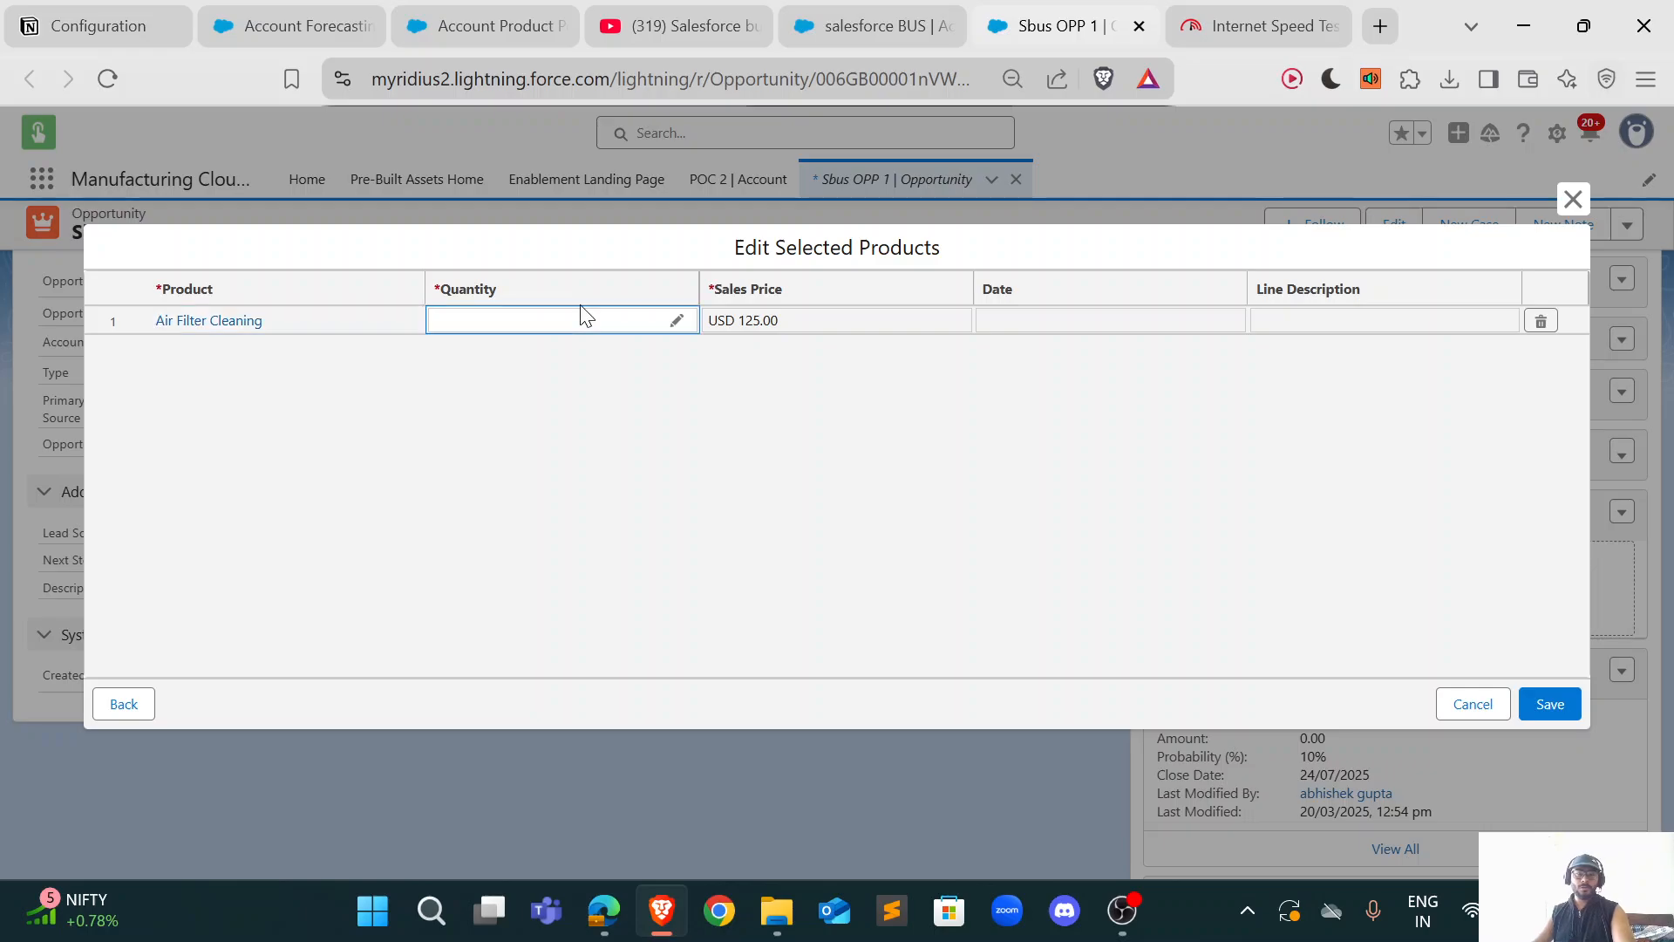
click(582, 320)
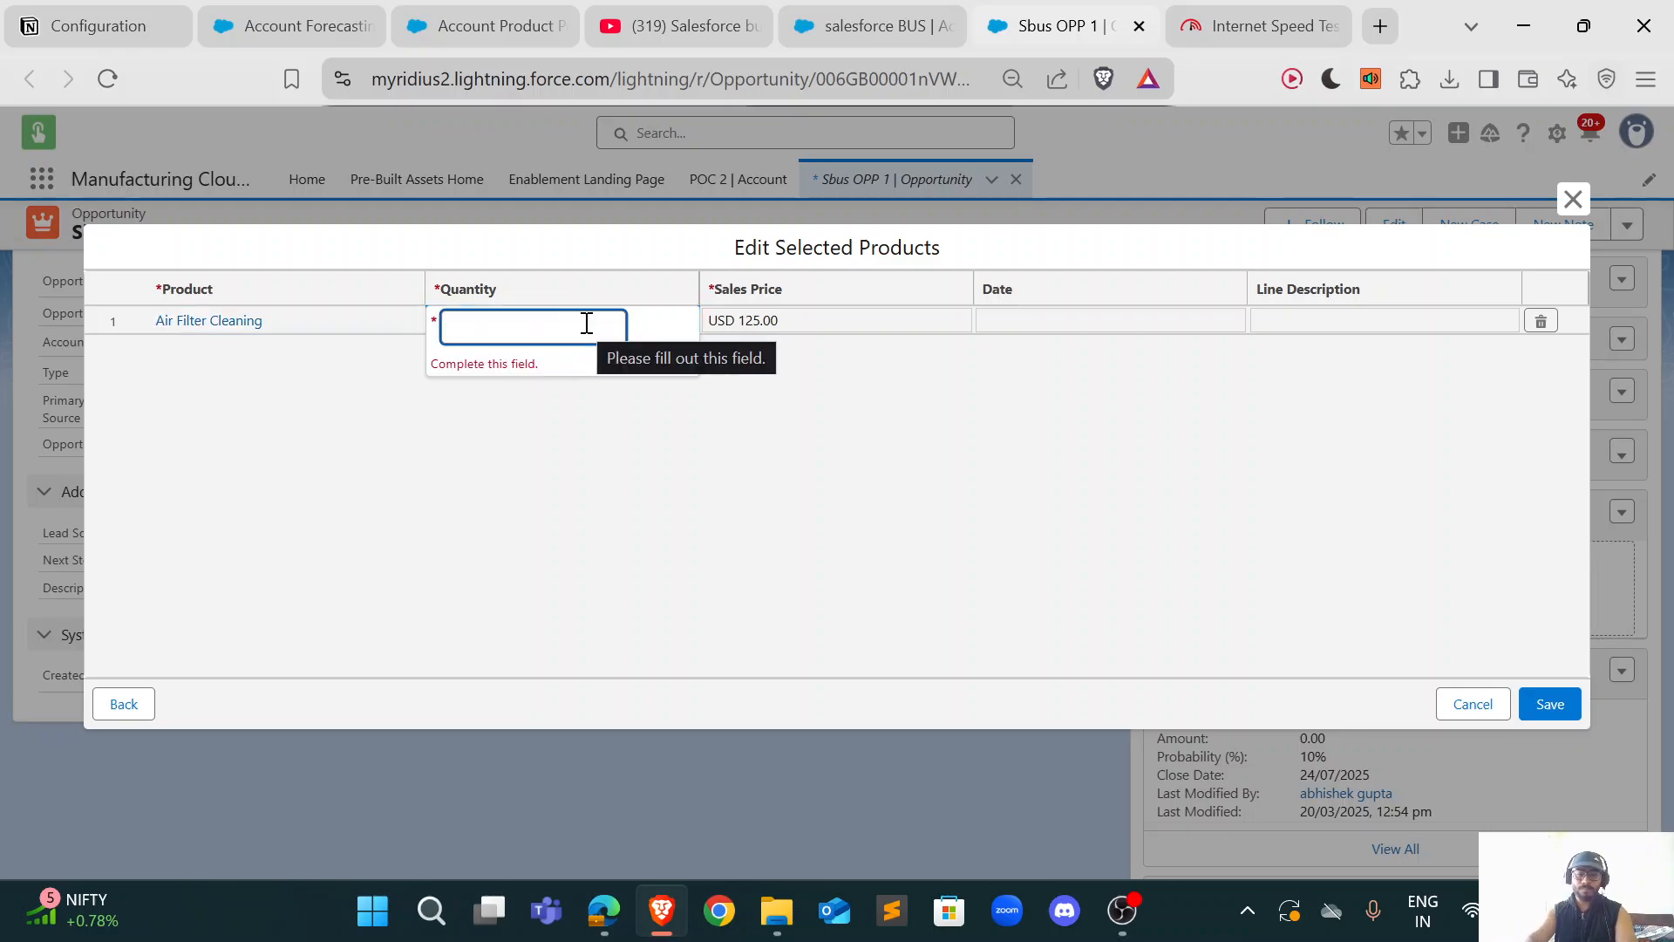
text(10)
click(705, 373)
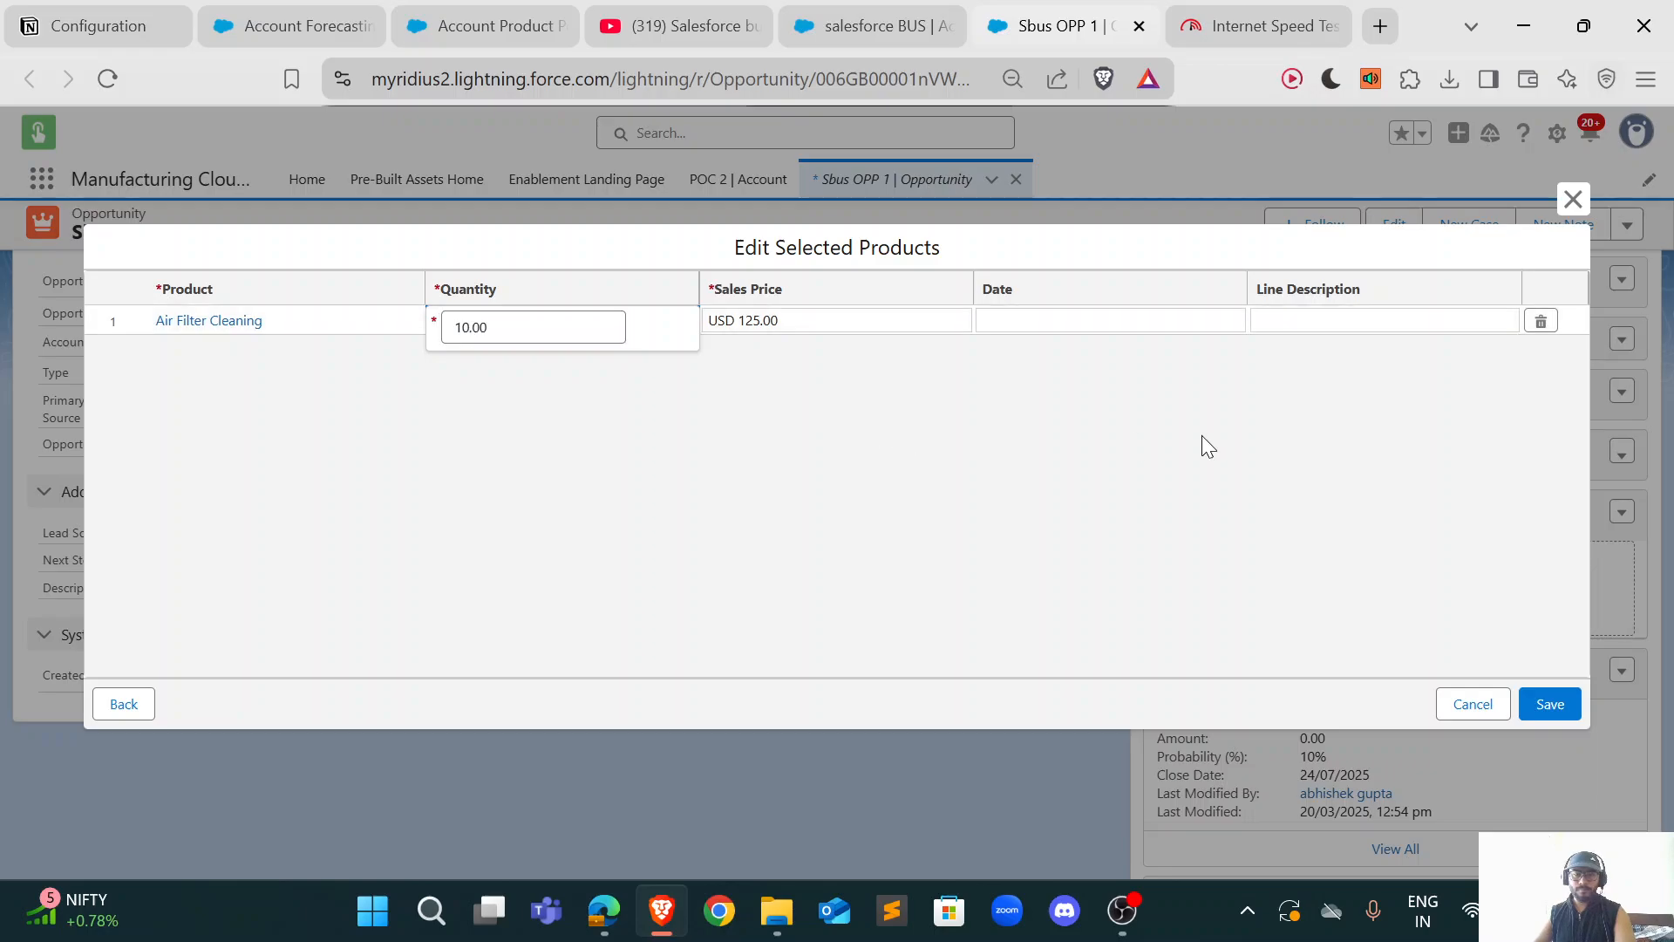
click(1551, 703)
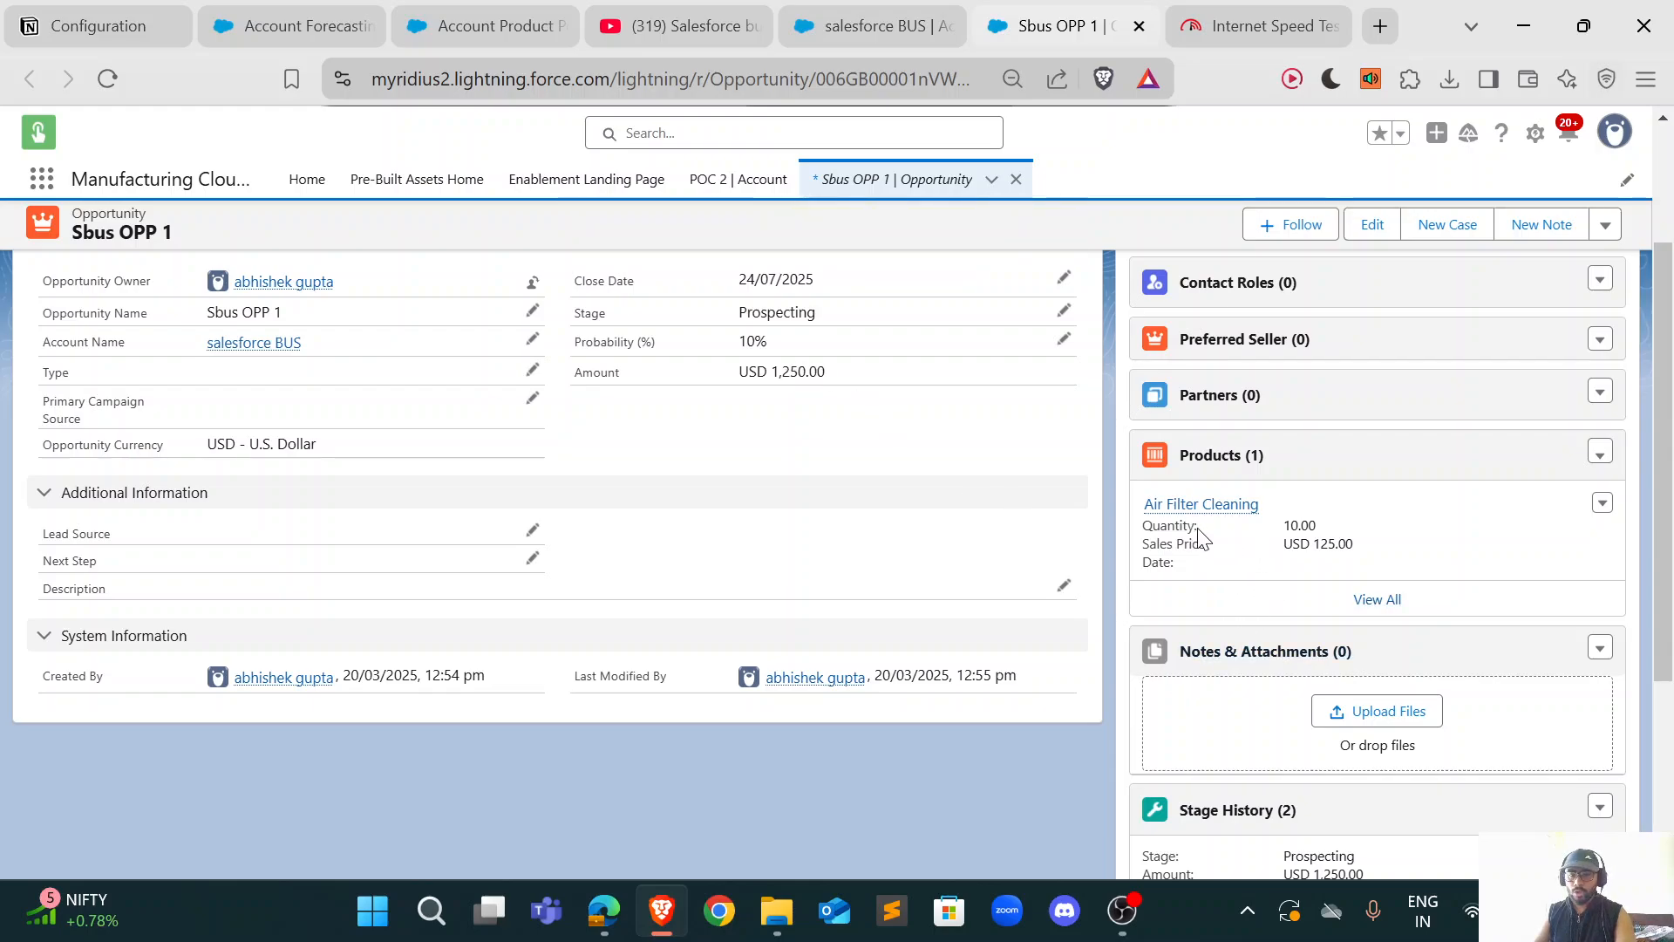
Step: Review the added product's quantity and sales price and the opportunity's resulting amount
drag(1198, 527, 1145, 548)
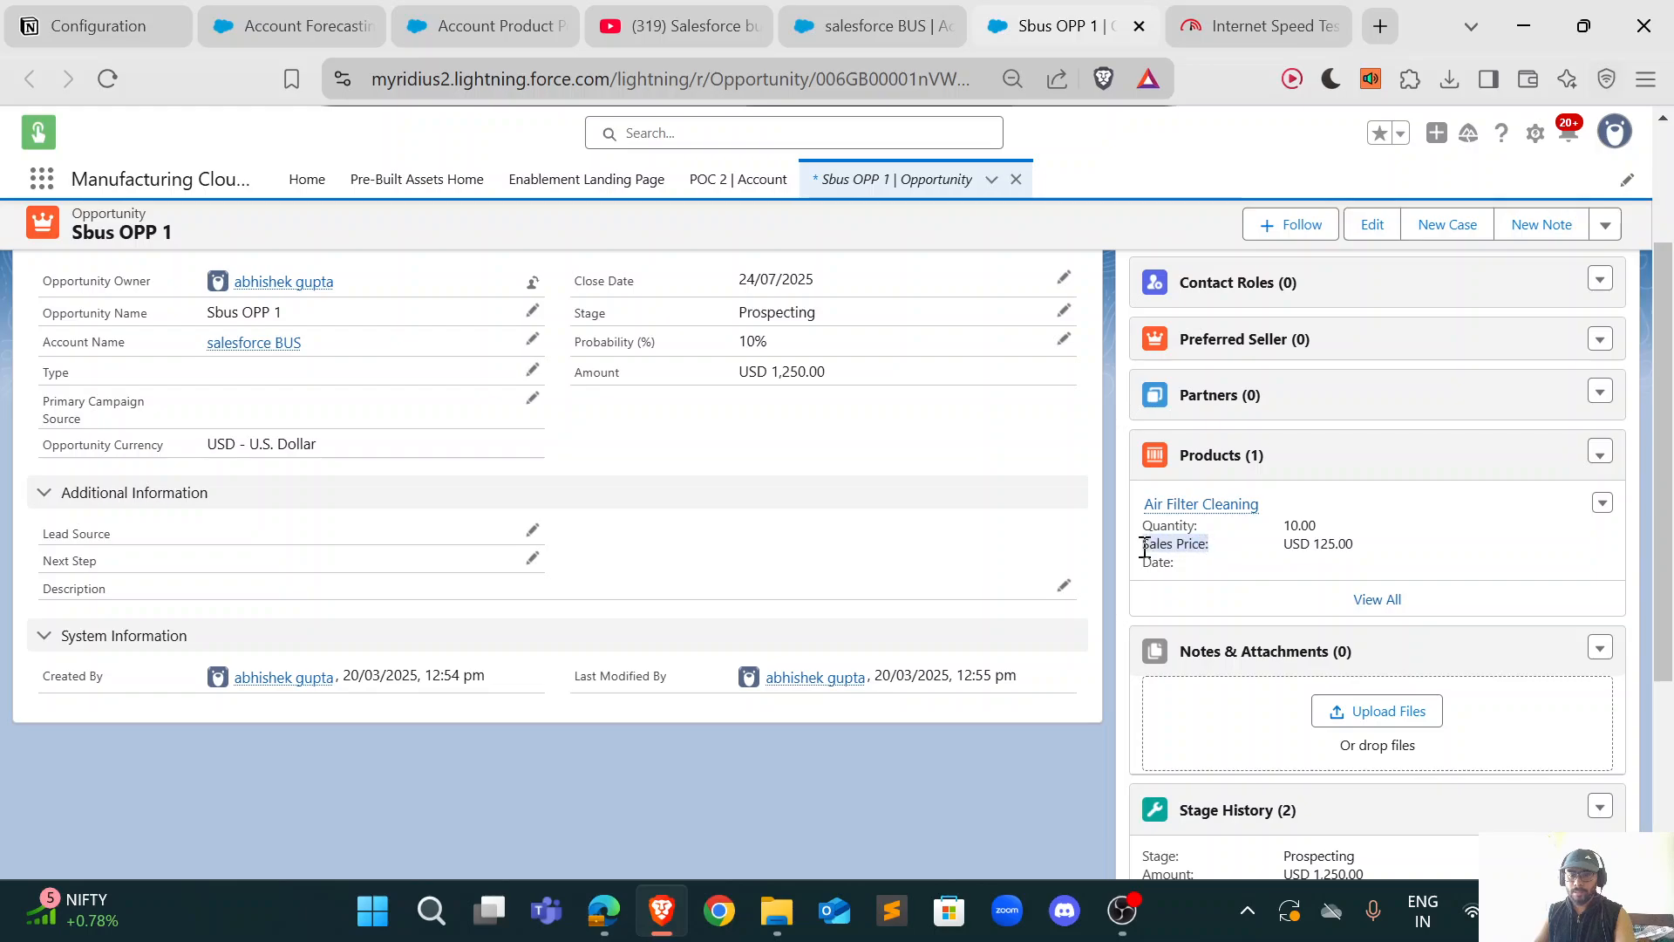
drag(1285, 523, 1367, 562)
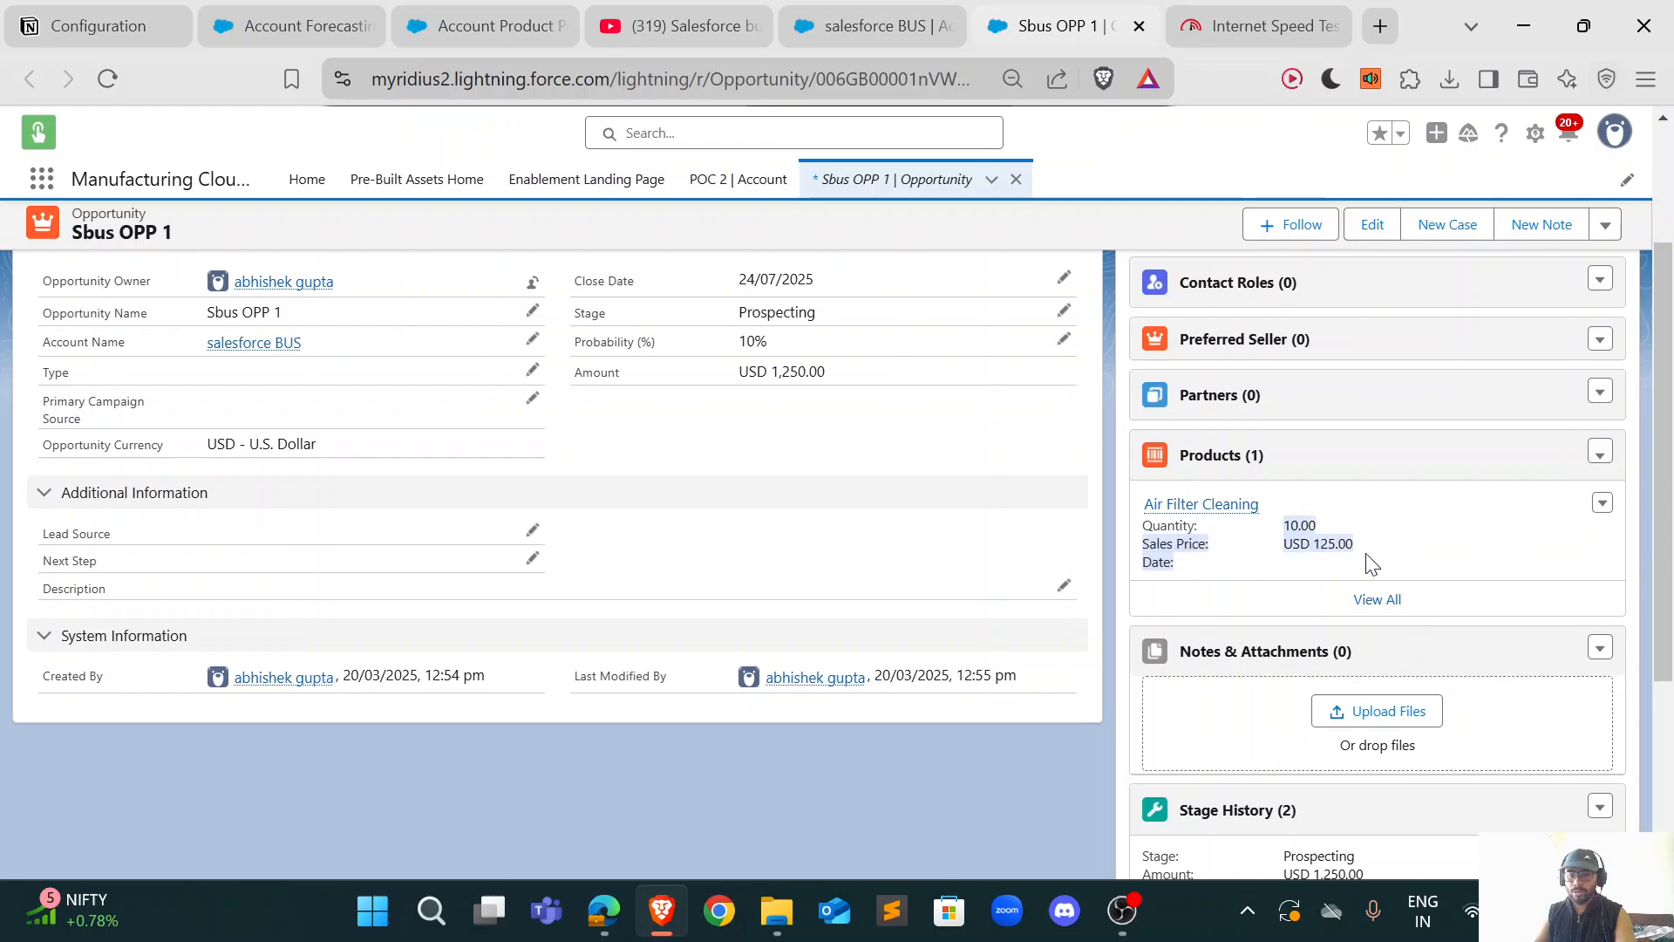
click(800, 449)
drag(826, 378, 737, 373)
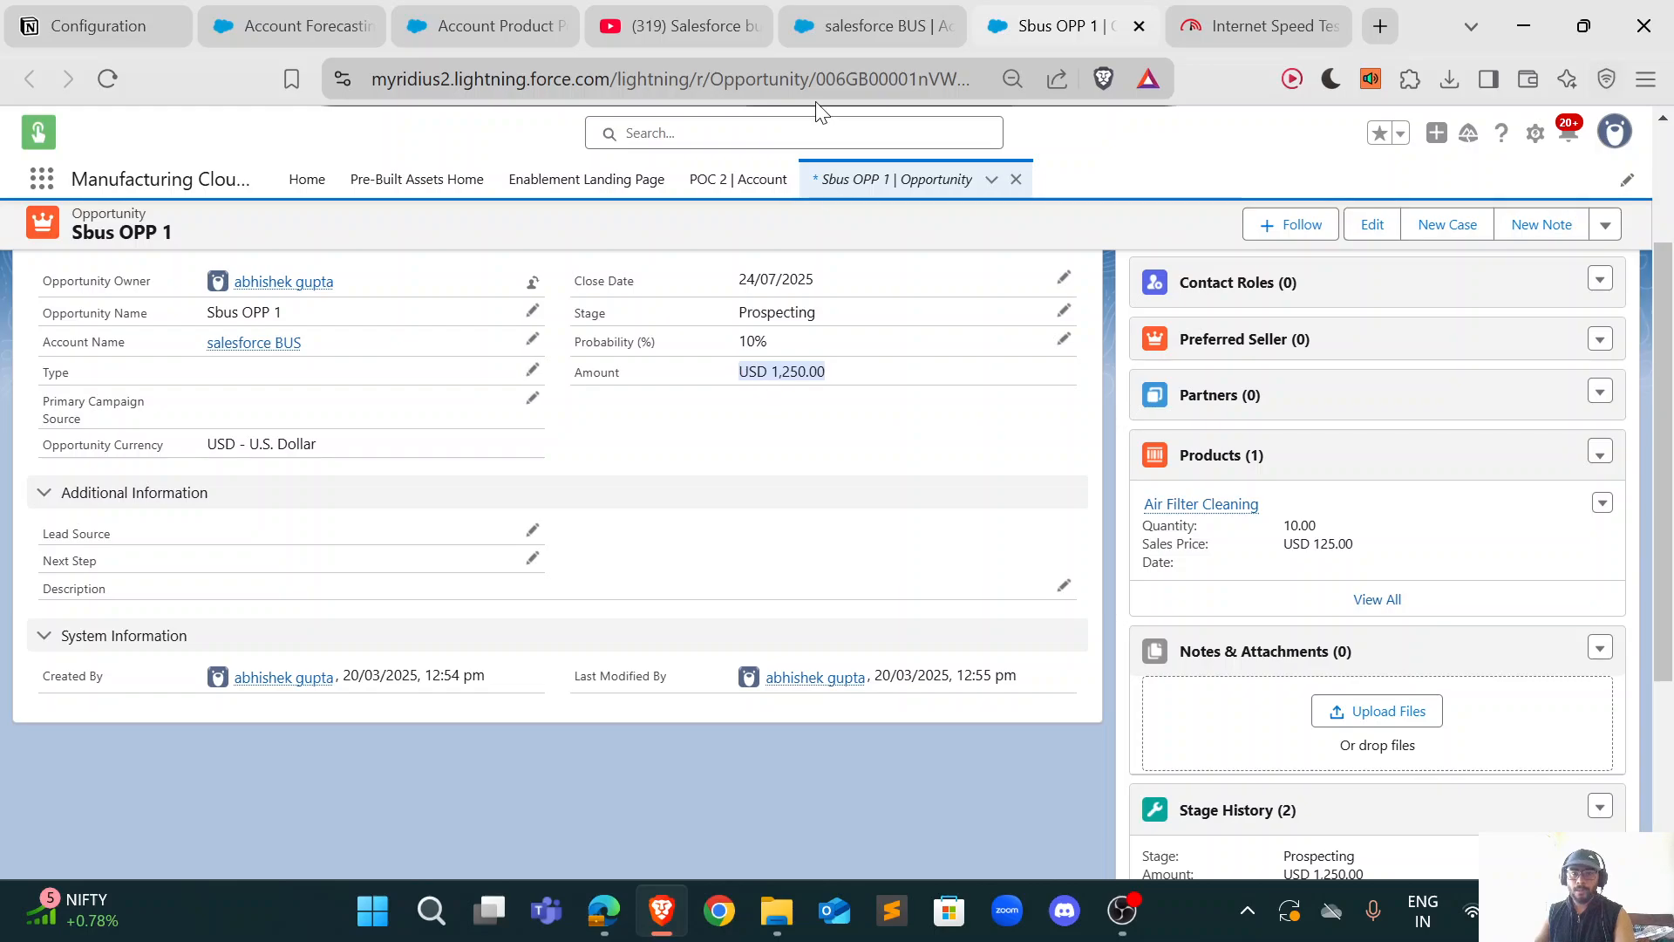
scroll(622, 409, up, 2)
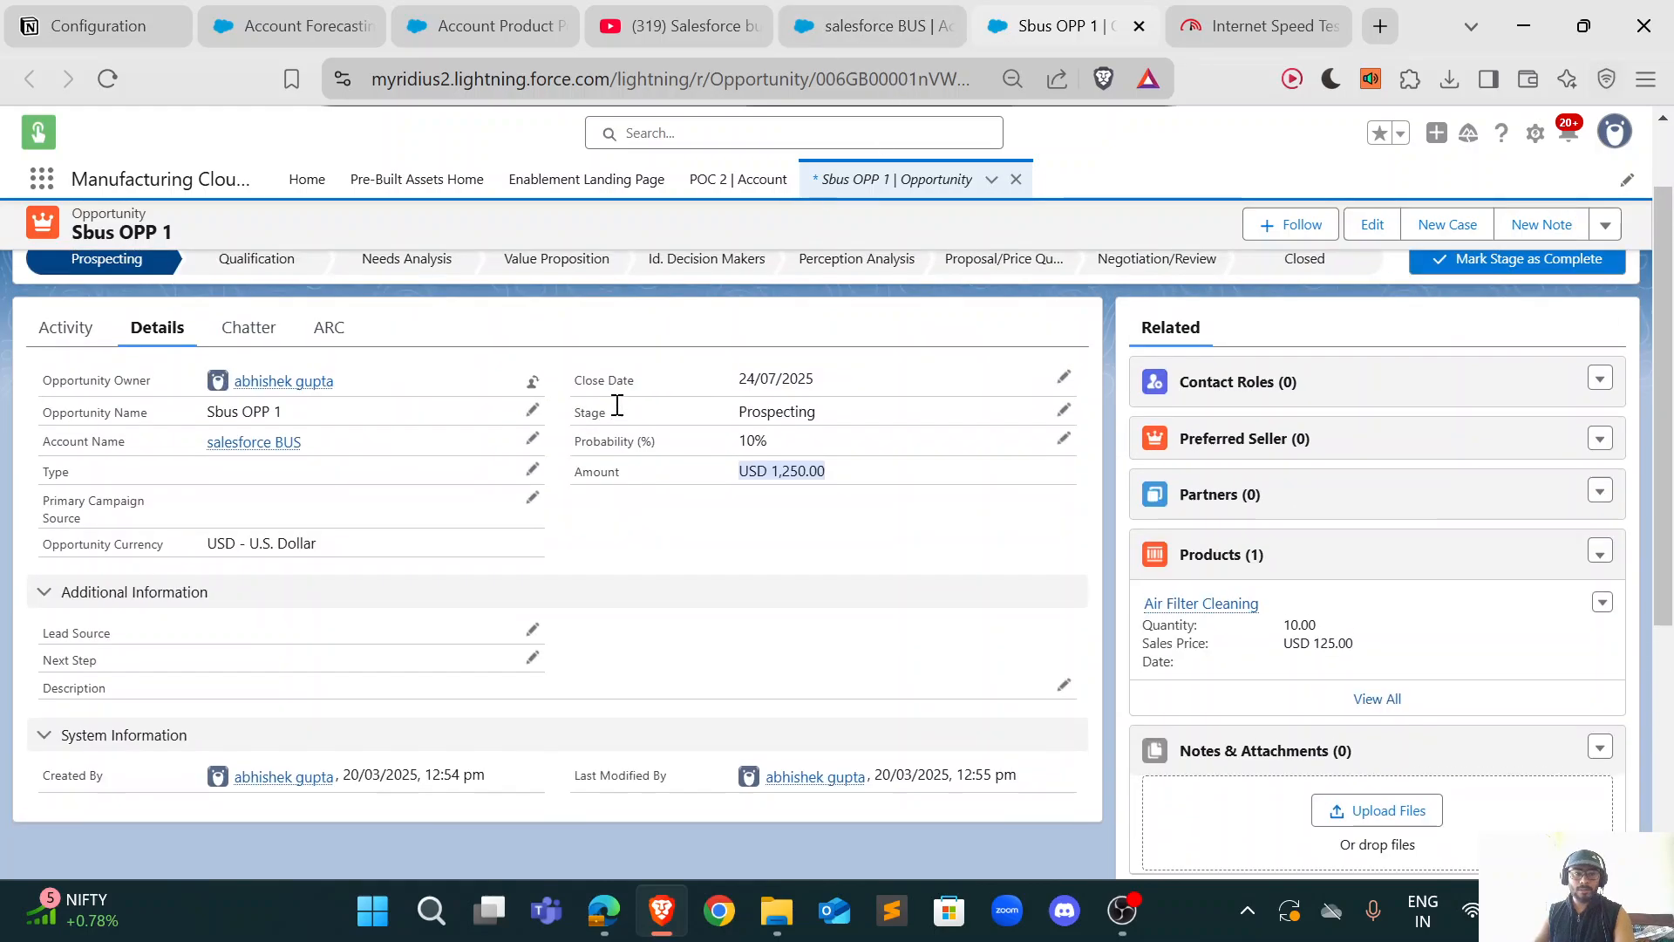
Step: Return to the salesforce BUS account, reload it and view its account forecast generation page
click(863, 26)
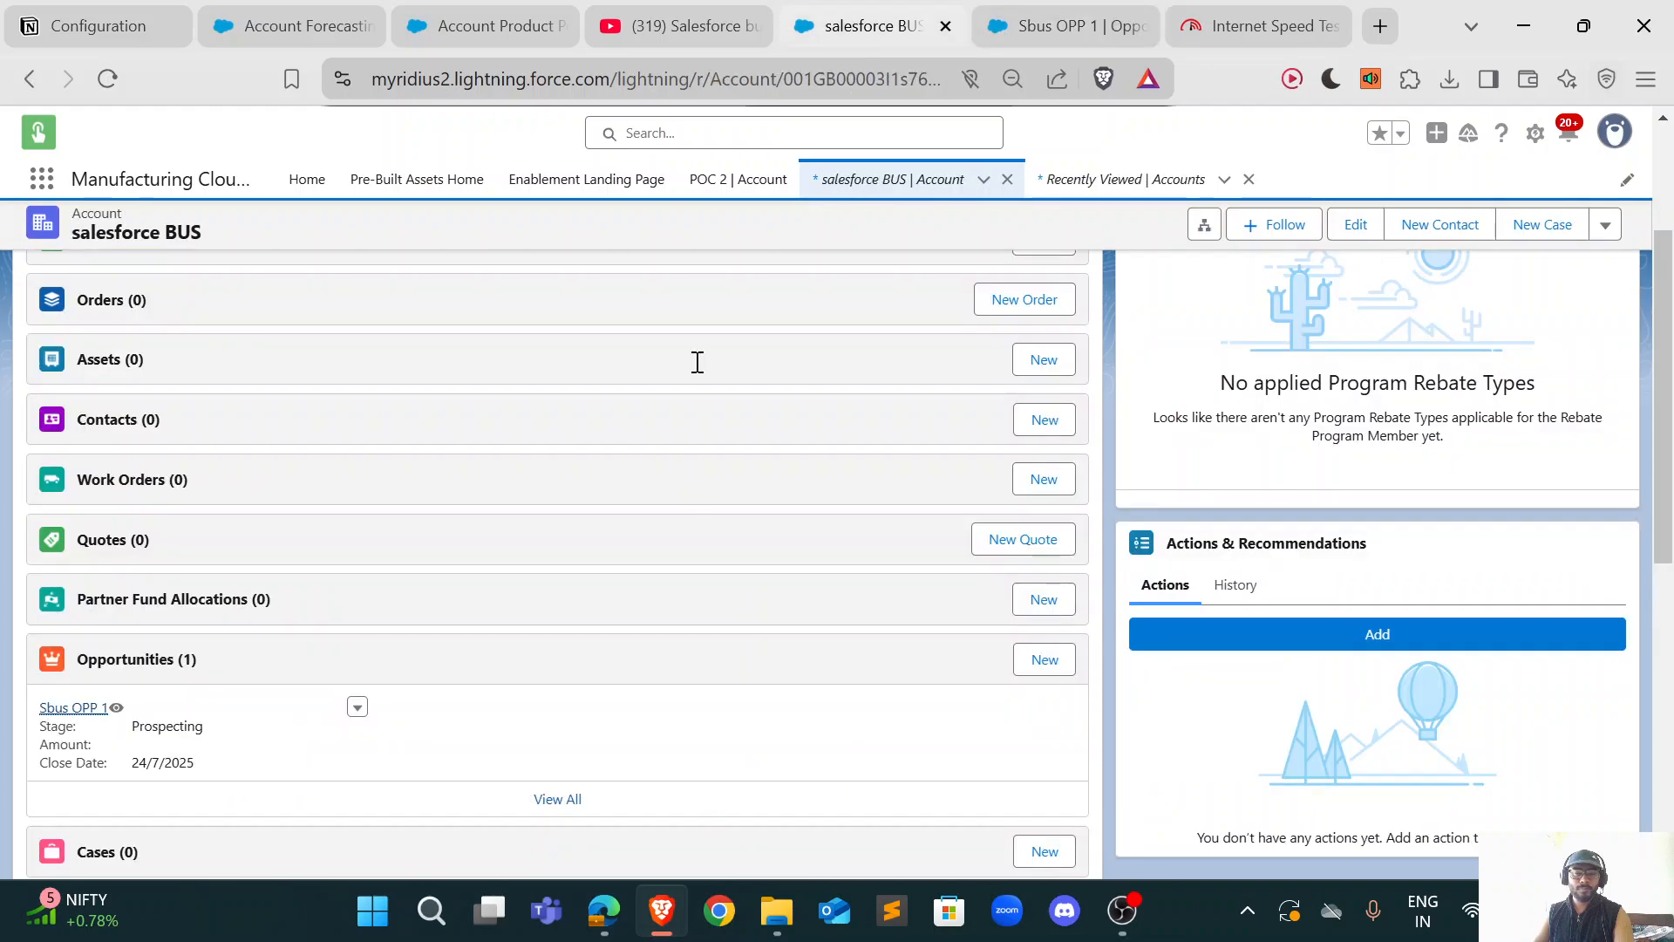
scroll(244, 535, up, 3)
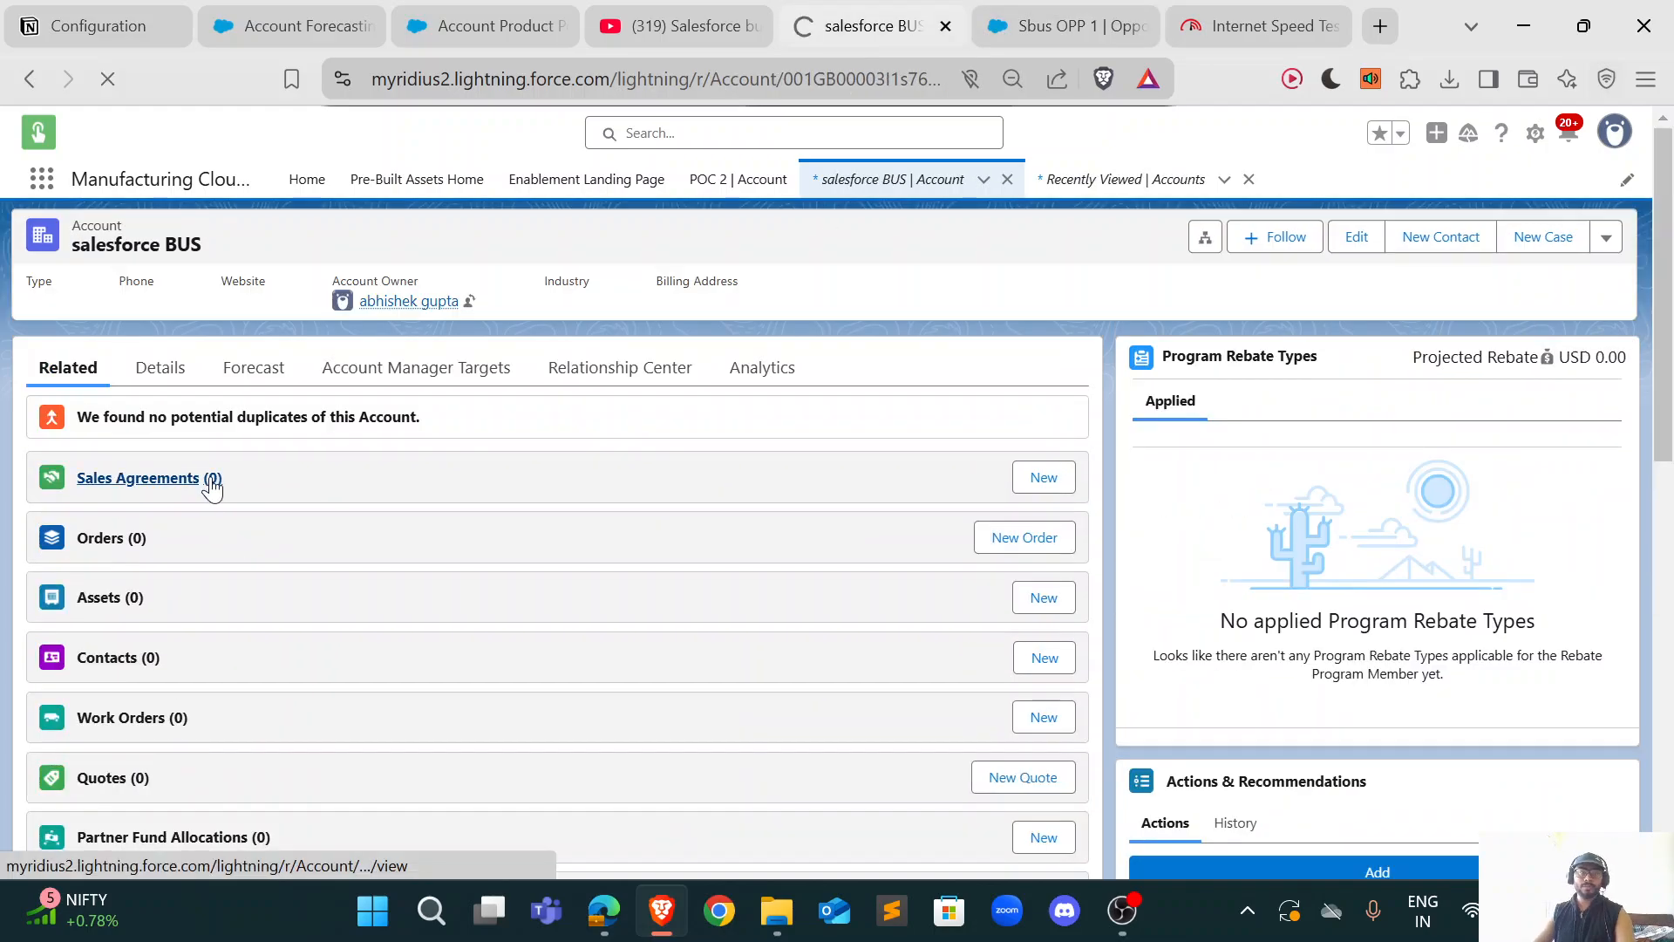
click(212, 482)
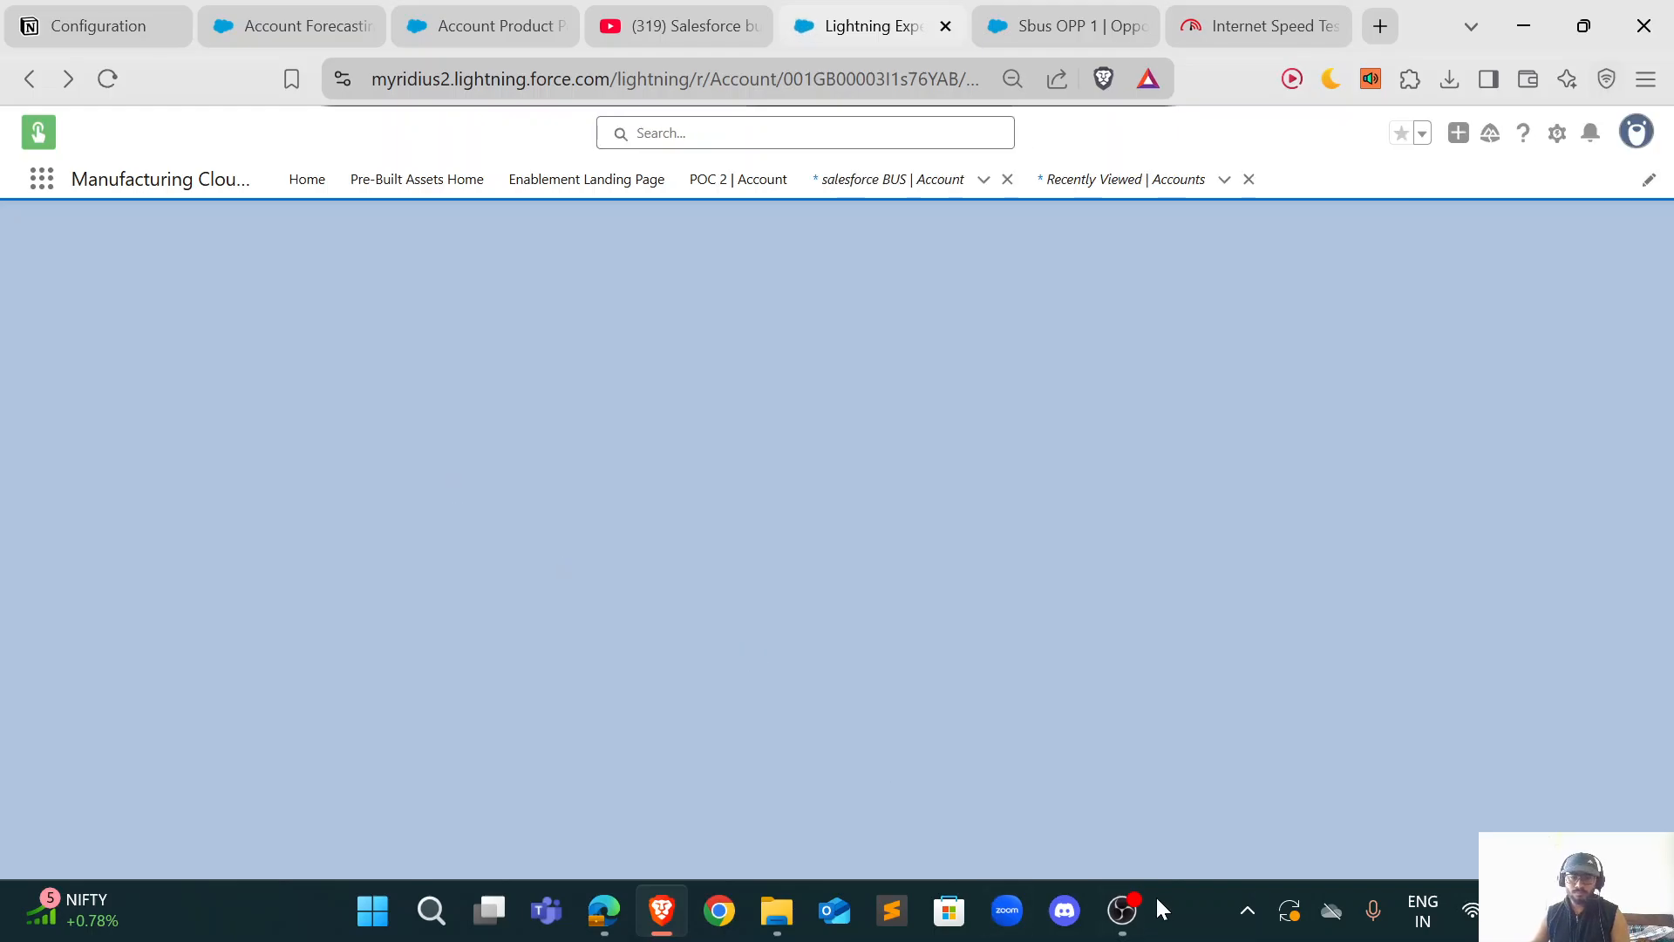
click(1122, 928)
click(1123, 929)
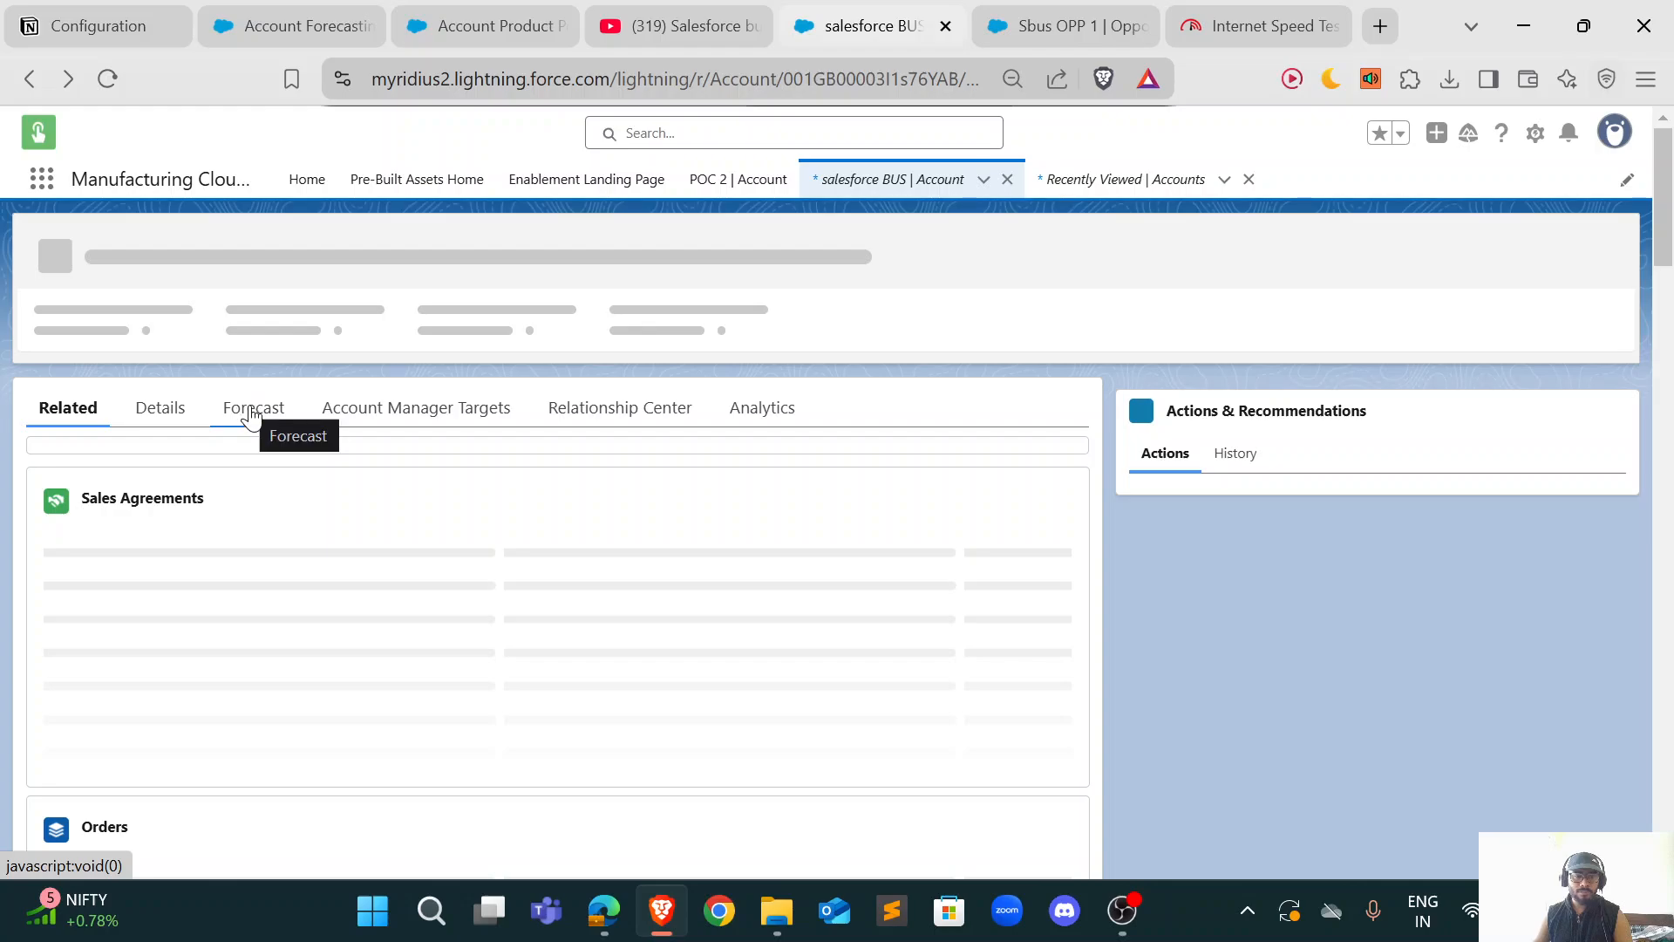
click(247, 408)
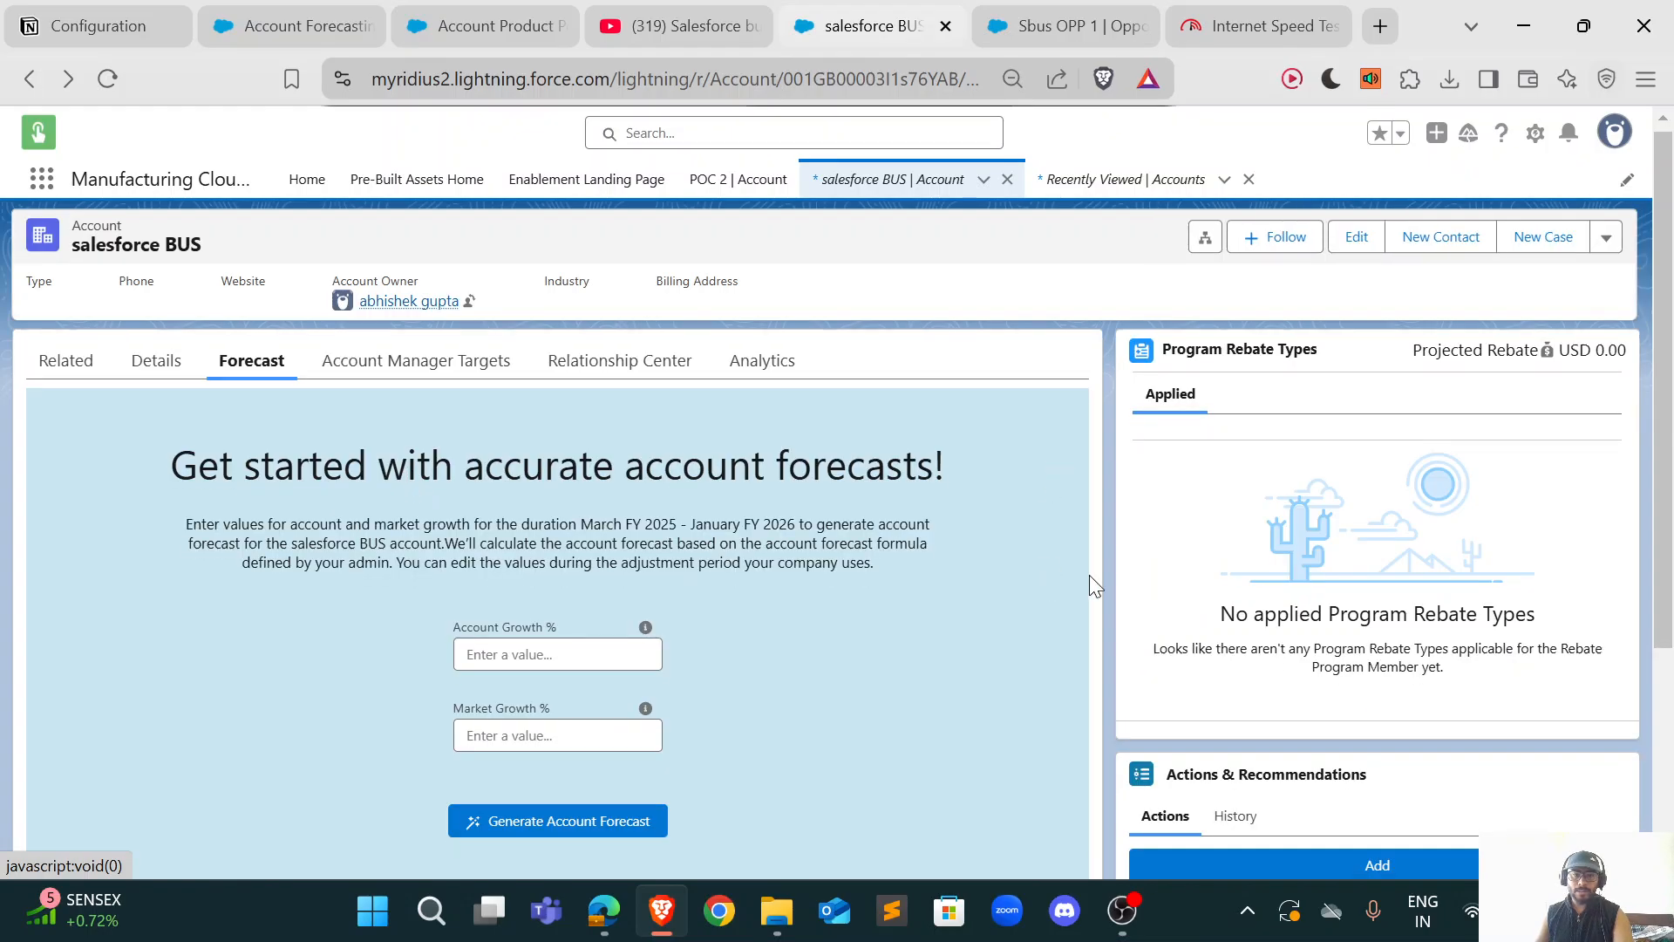
scroll(1082, 571, down, 2)
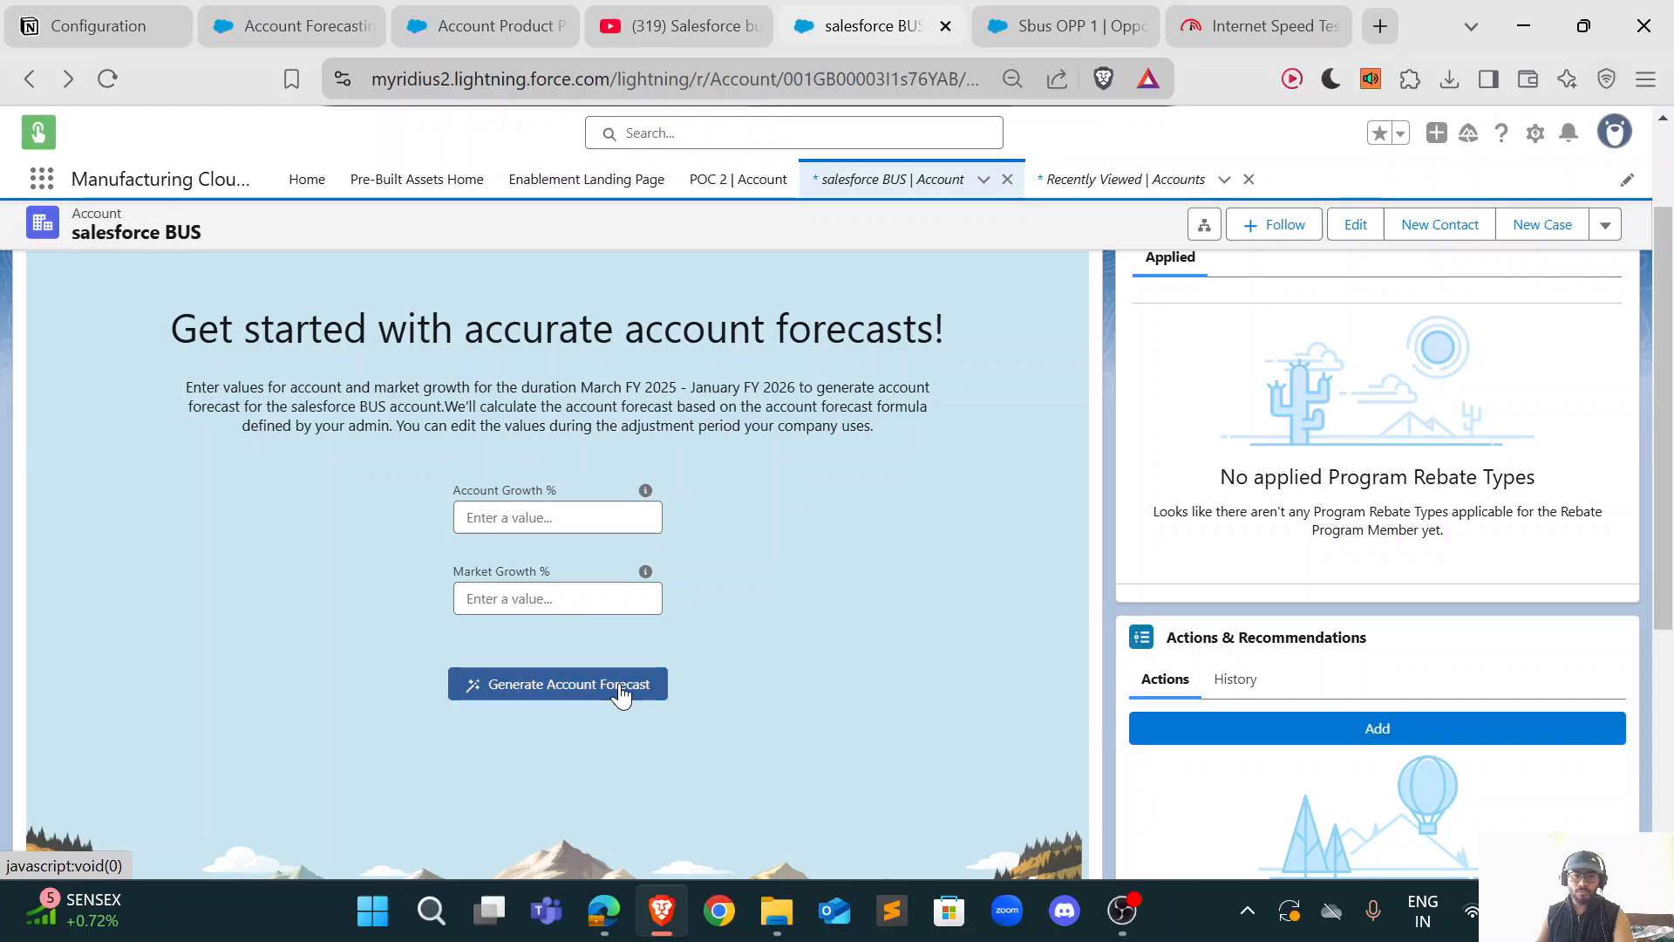
scroll(621, 689, up, 1)
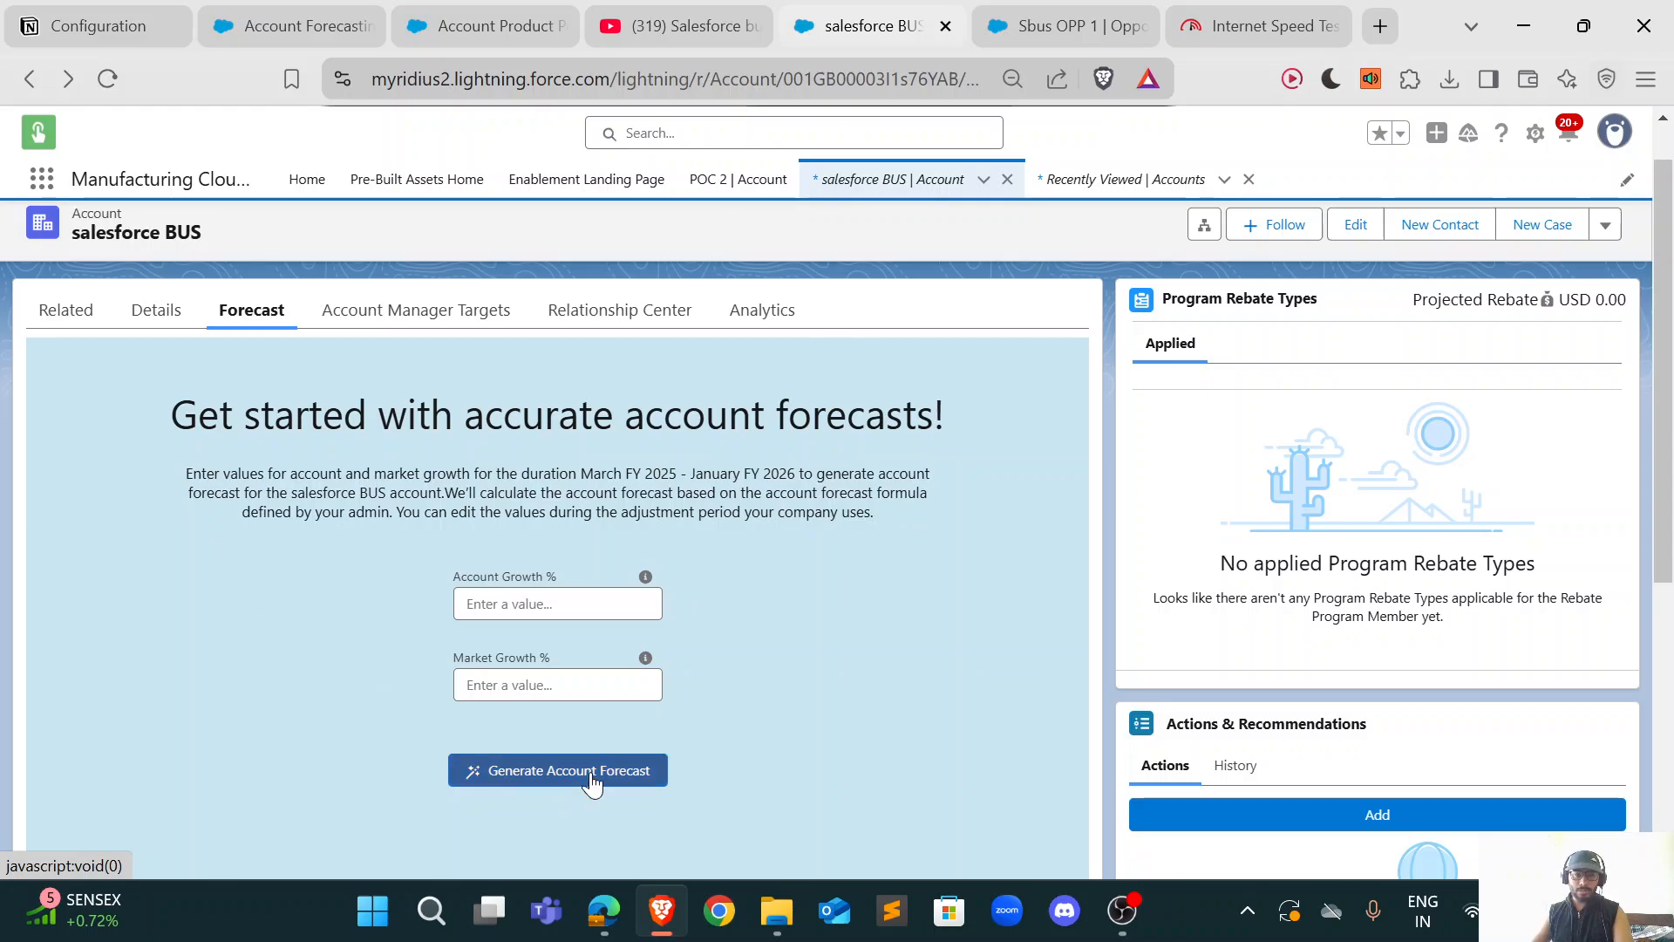
Step: Generate the account forecast for salesforce BUS with both growth percentages left blank, reload the account and open its forecast
scroll(745, 752, down, 1)
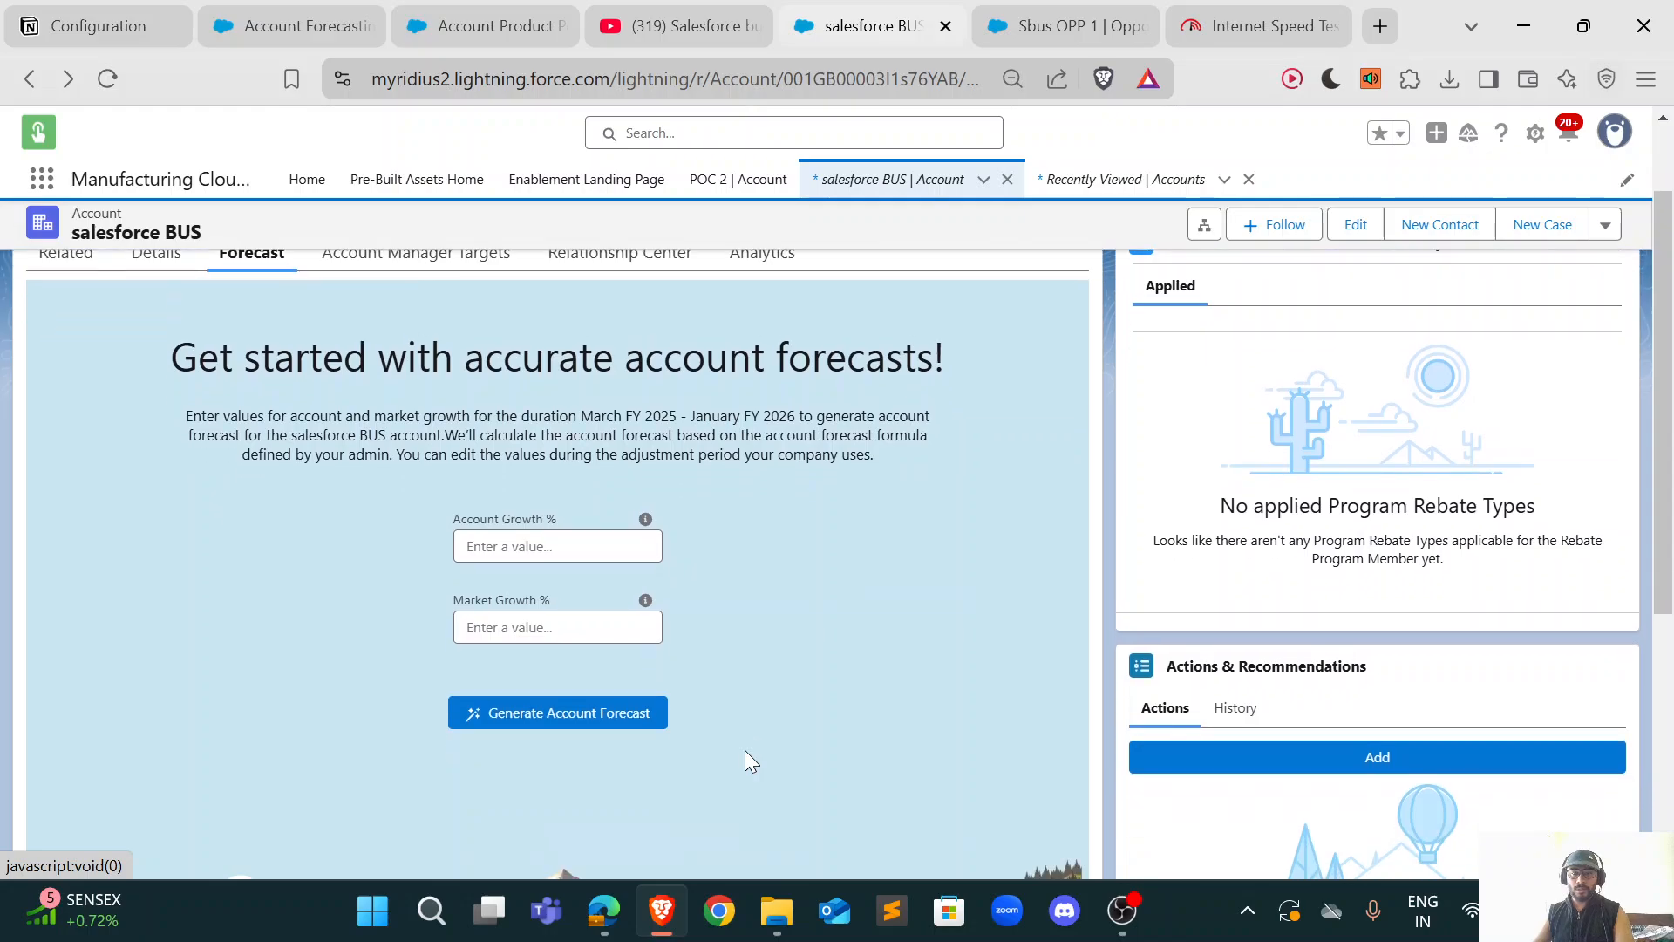
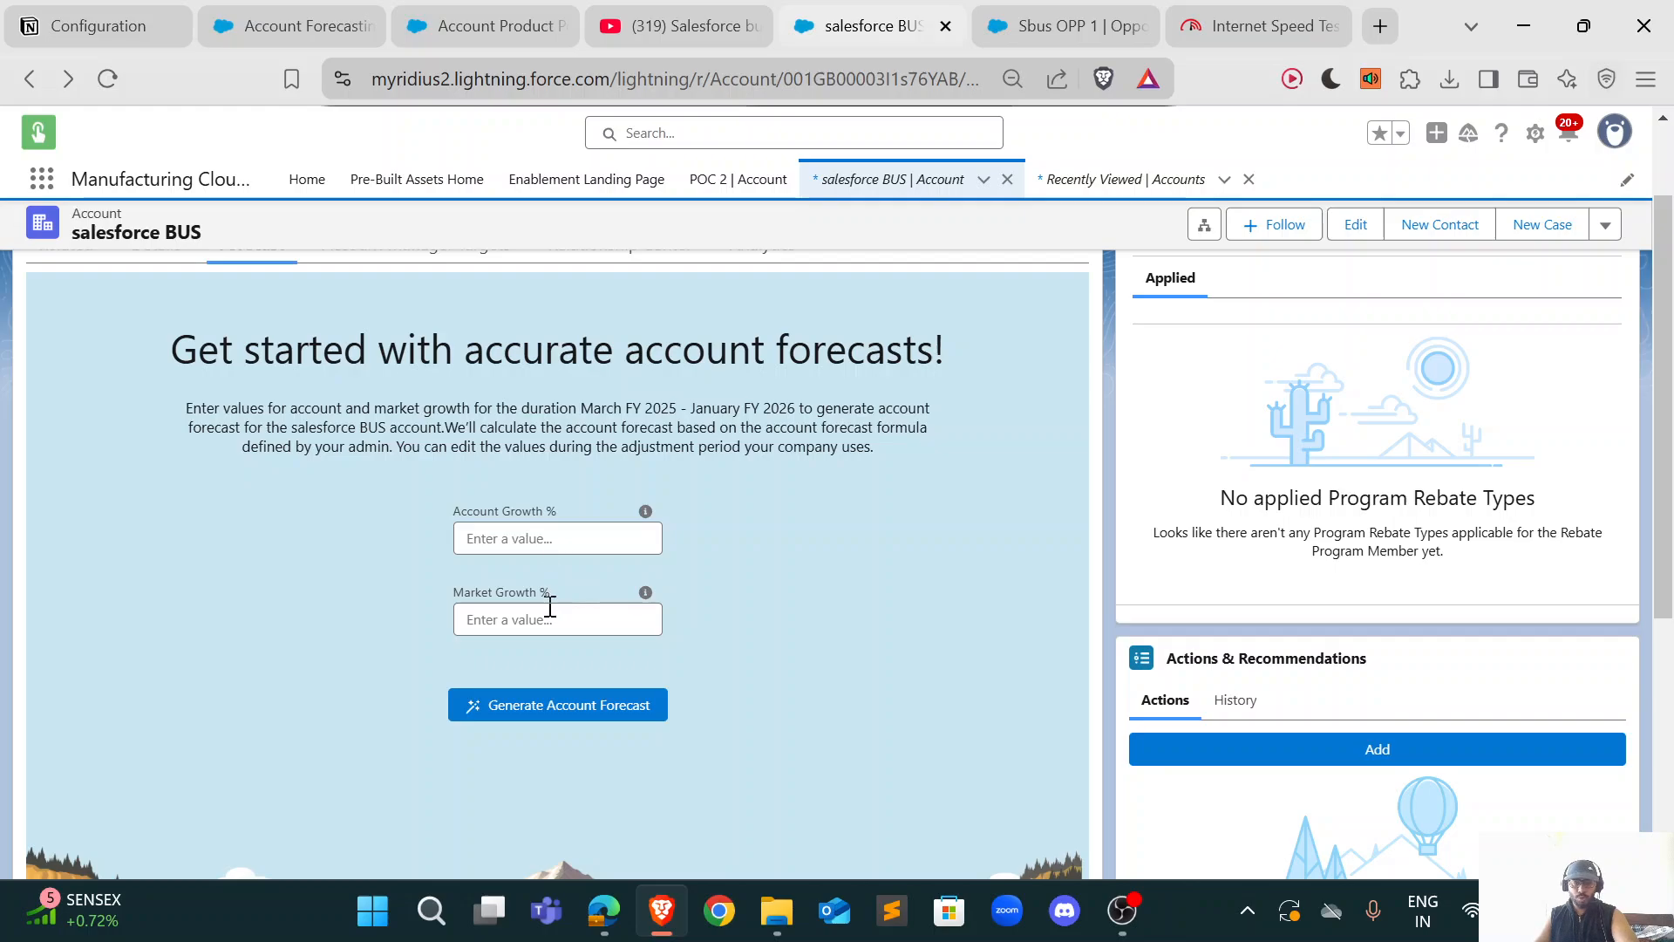
click(587, 709)
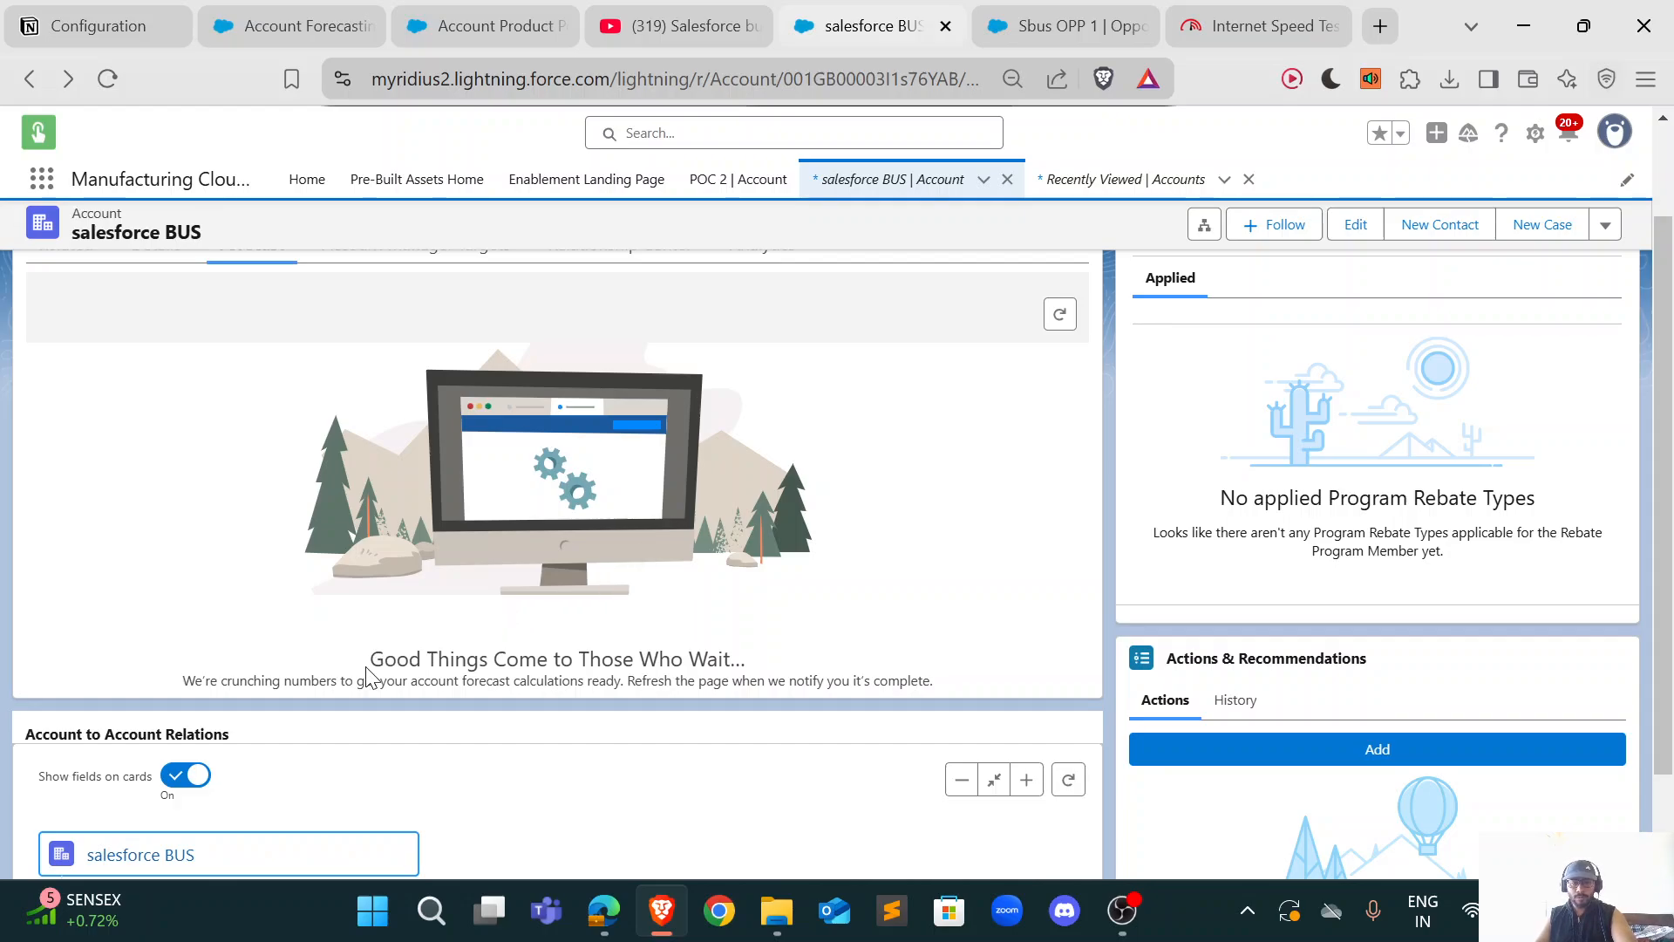
drag(366, 673, 924, 679)
click(994, 676)
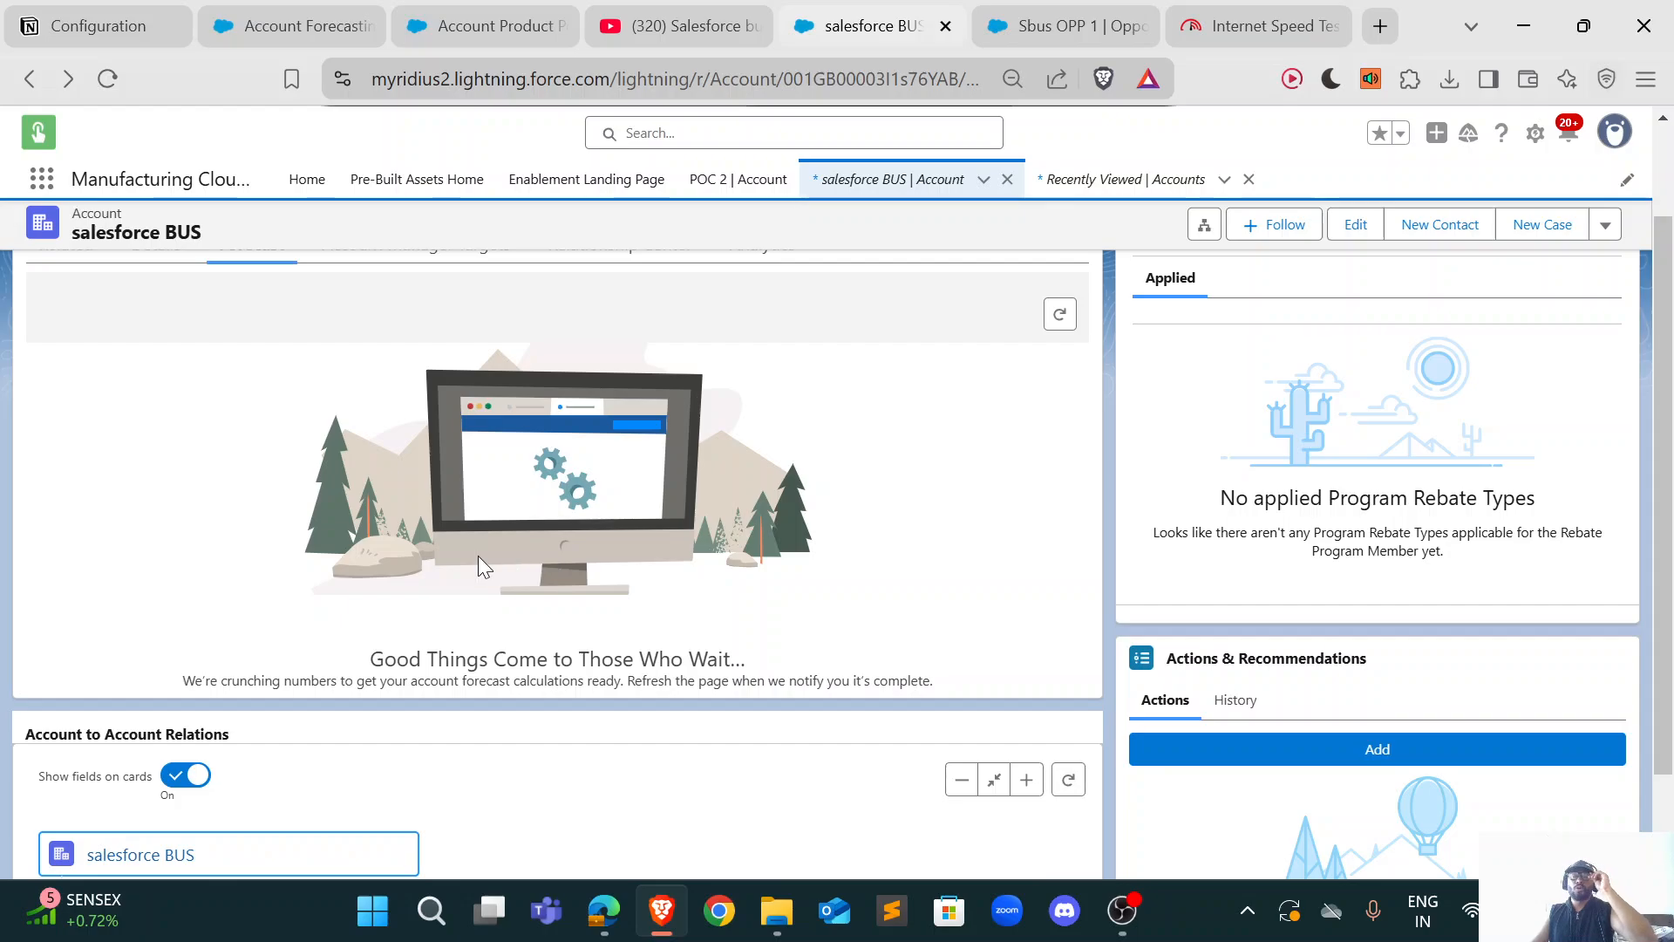
click(100, 89)
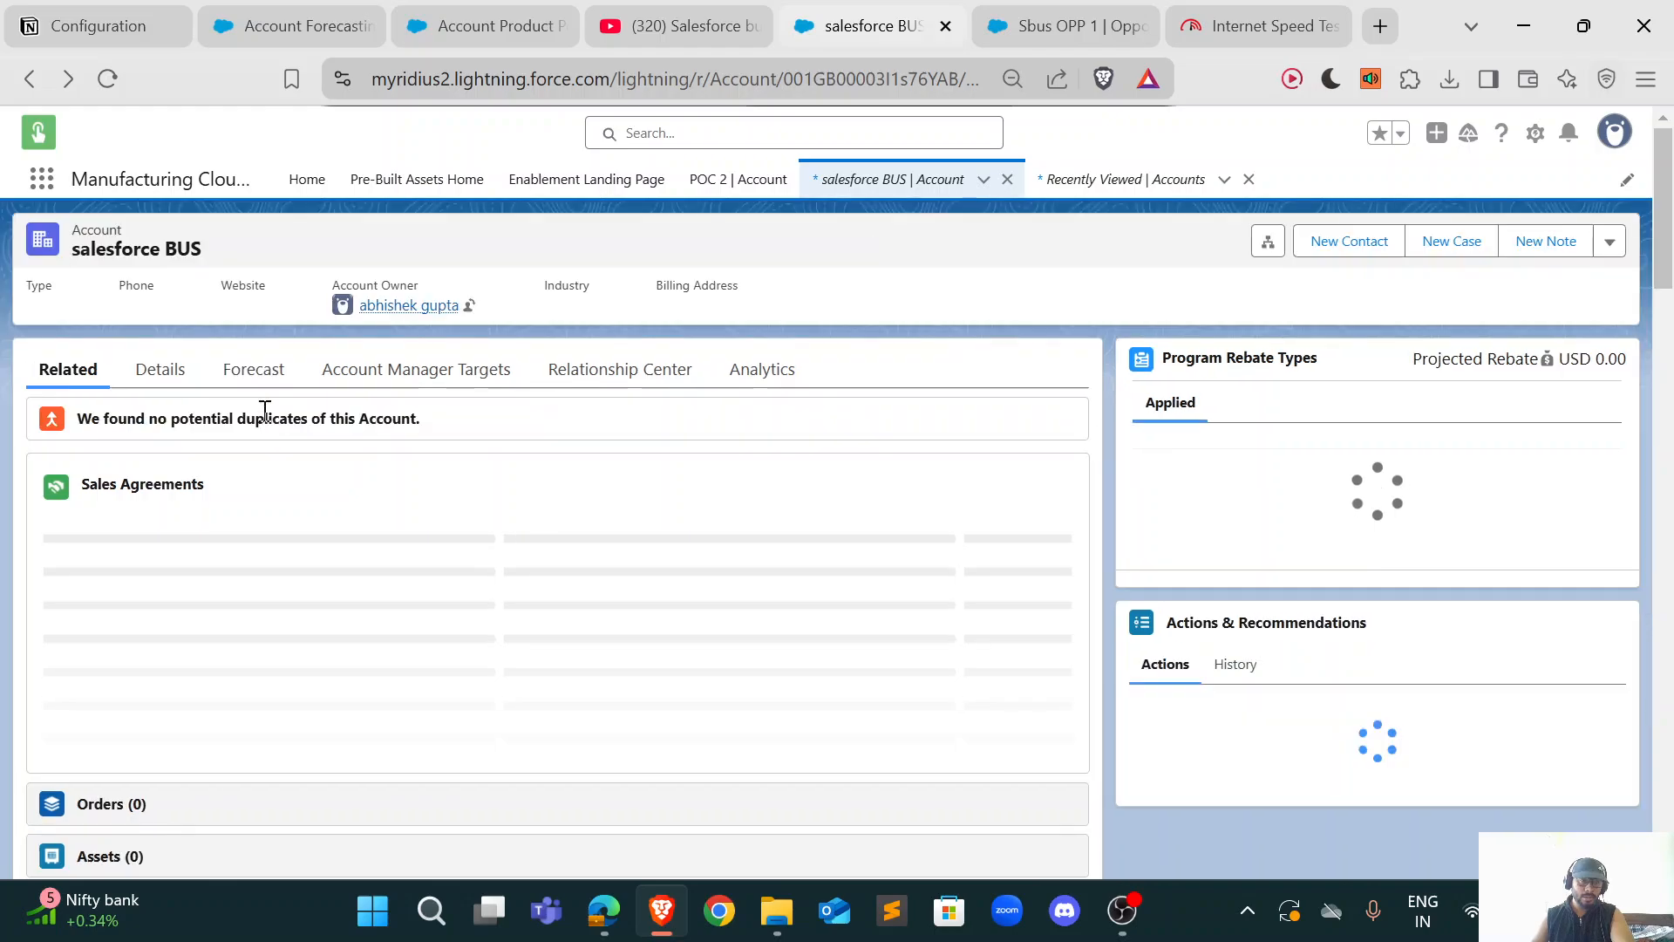
click(266, 370)
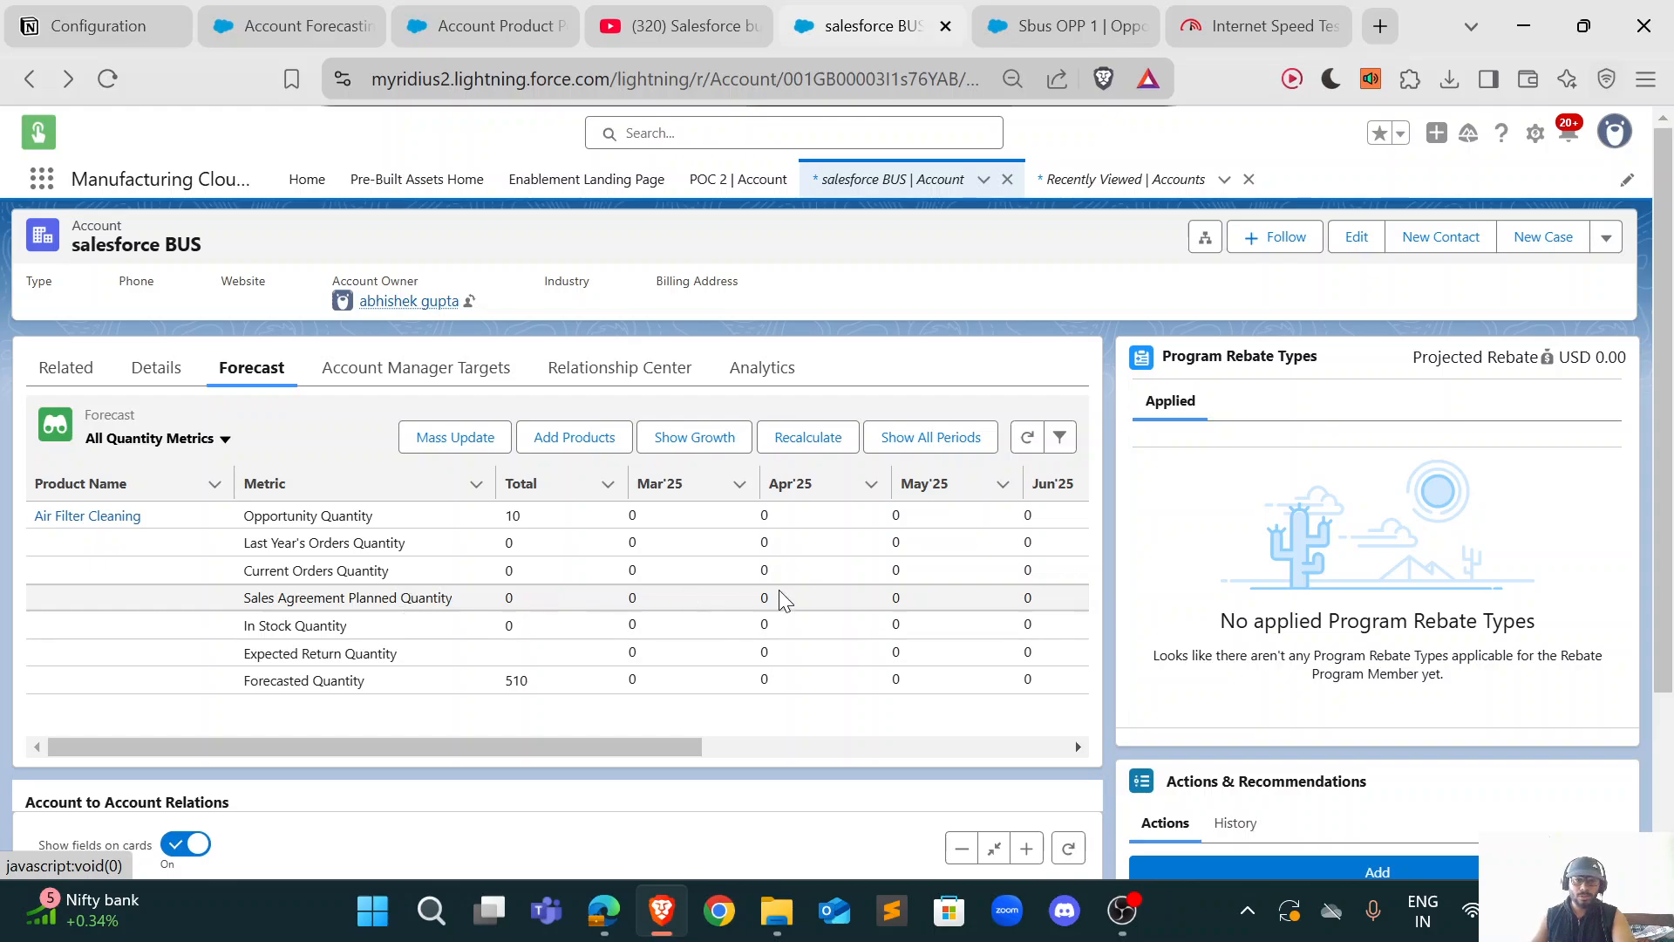
Step: Review the Opportunity Quantity and Forecasted Quantity of Air Filter Cleaning across the displayed monthly periods
scroll(809, 586, right, 3)
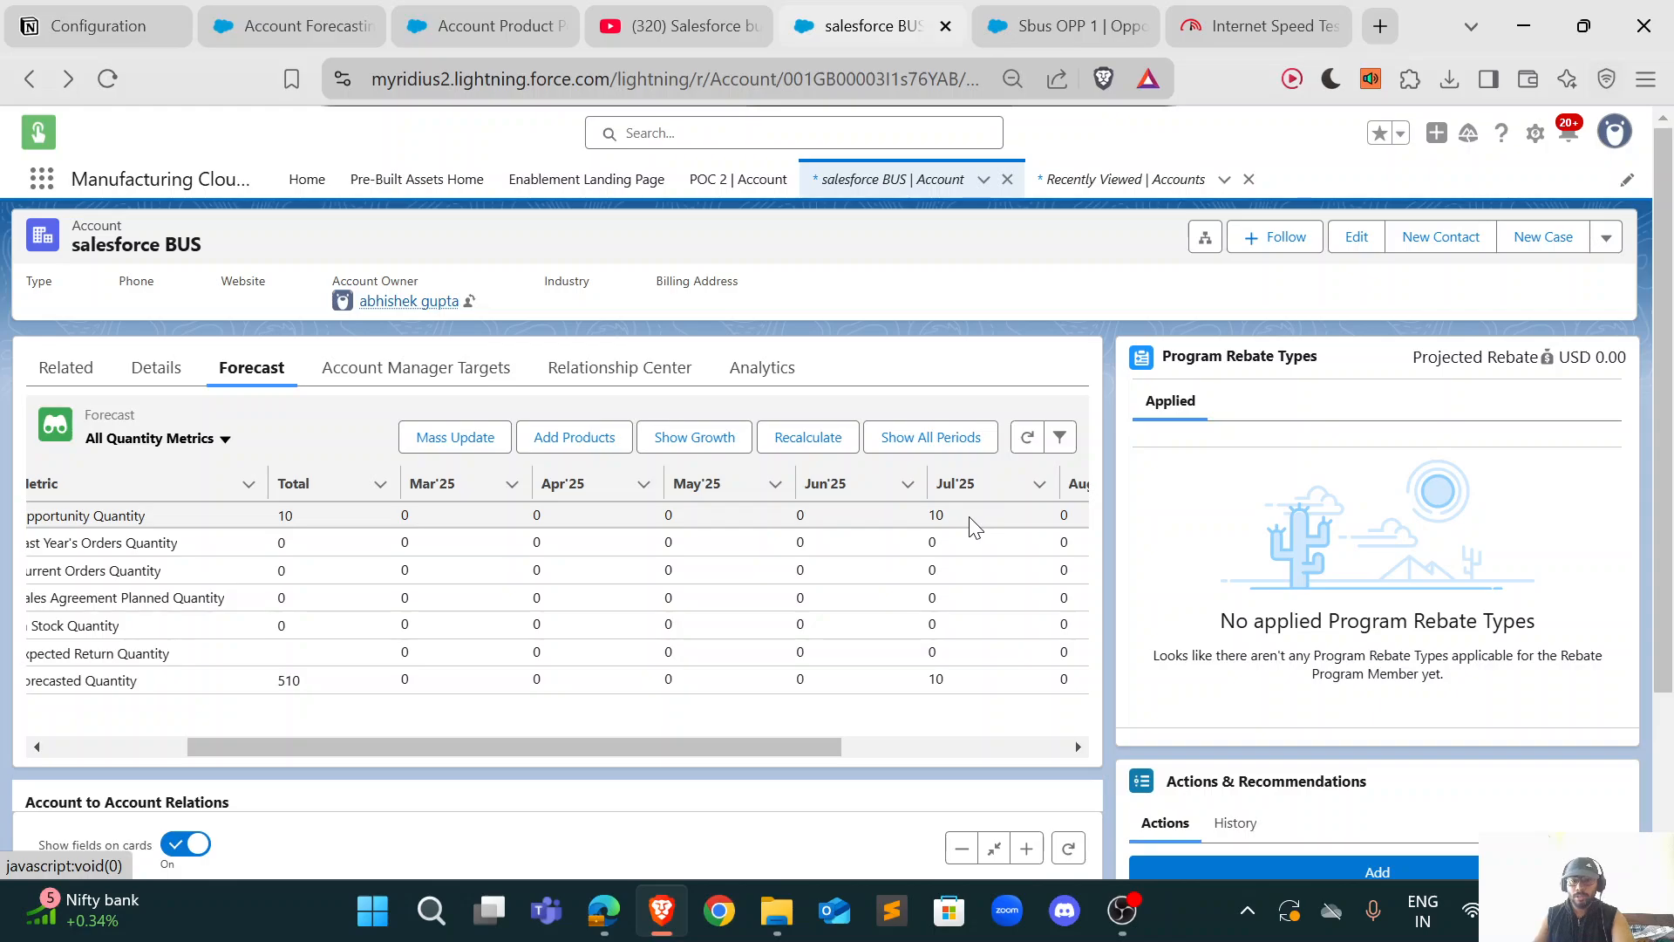
scroll(961, 517, right, 3)
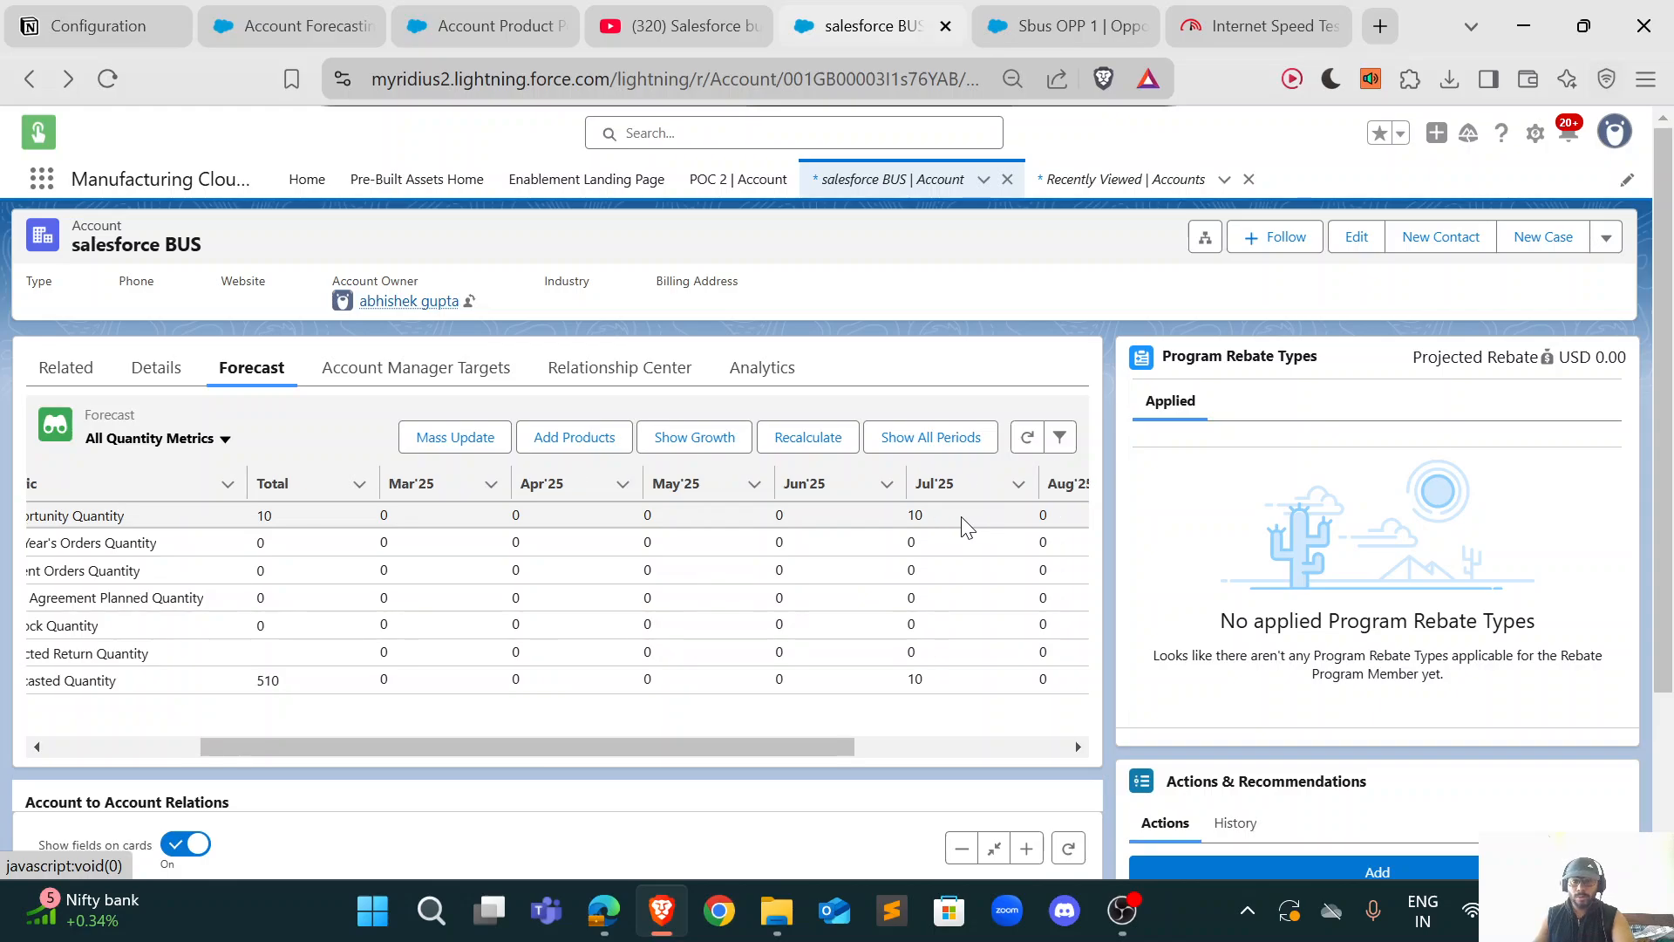
scroll(961, 517, left, 10)
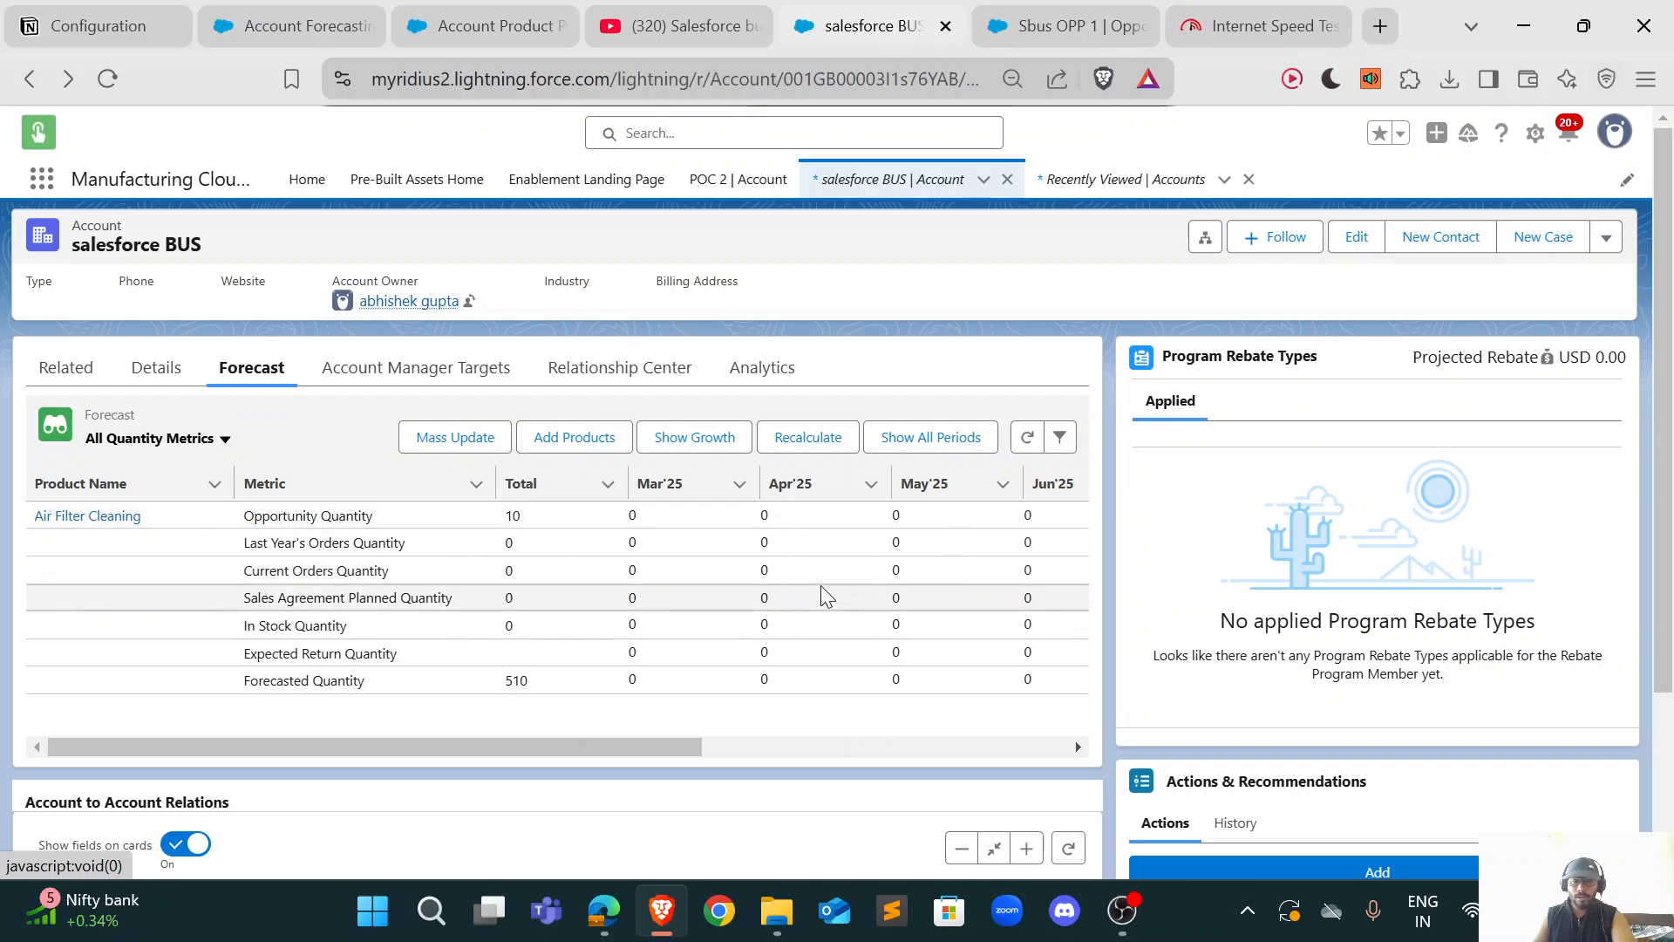
scroll(822, 590, right, 5)
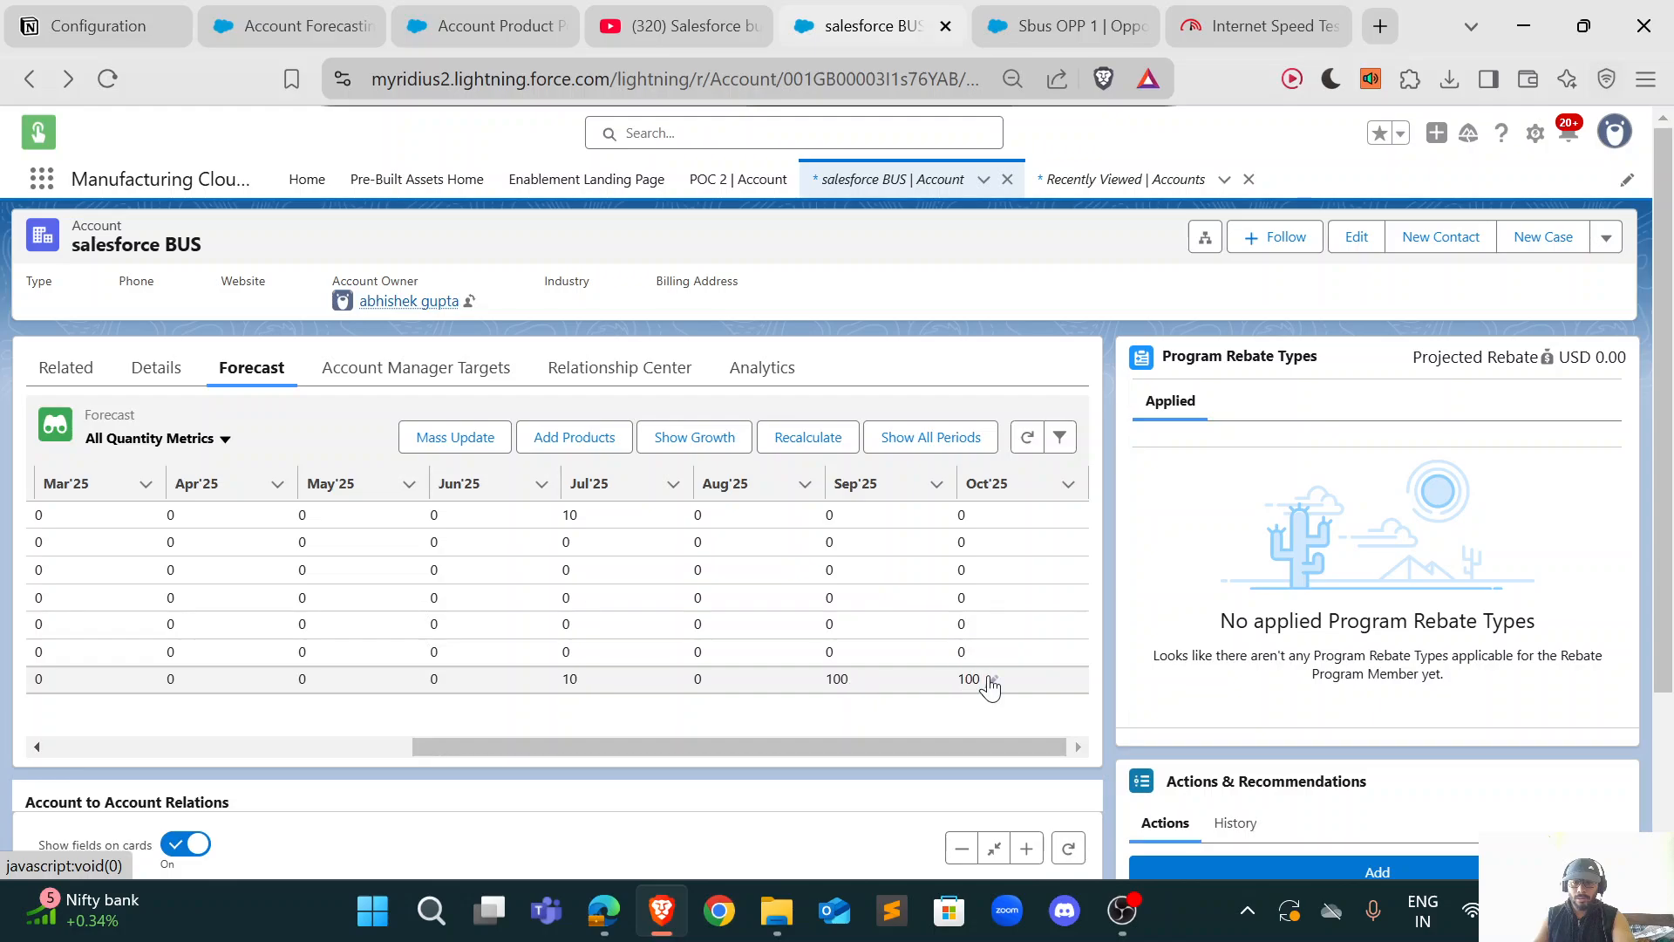
scroll(741, 550, left, 5)
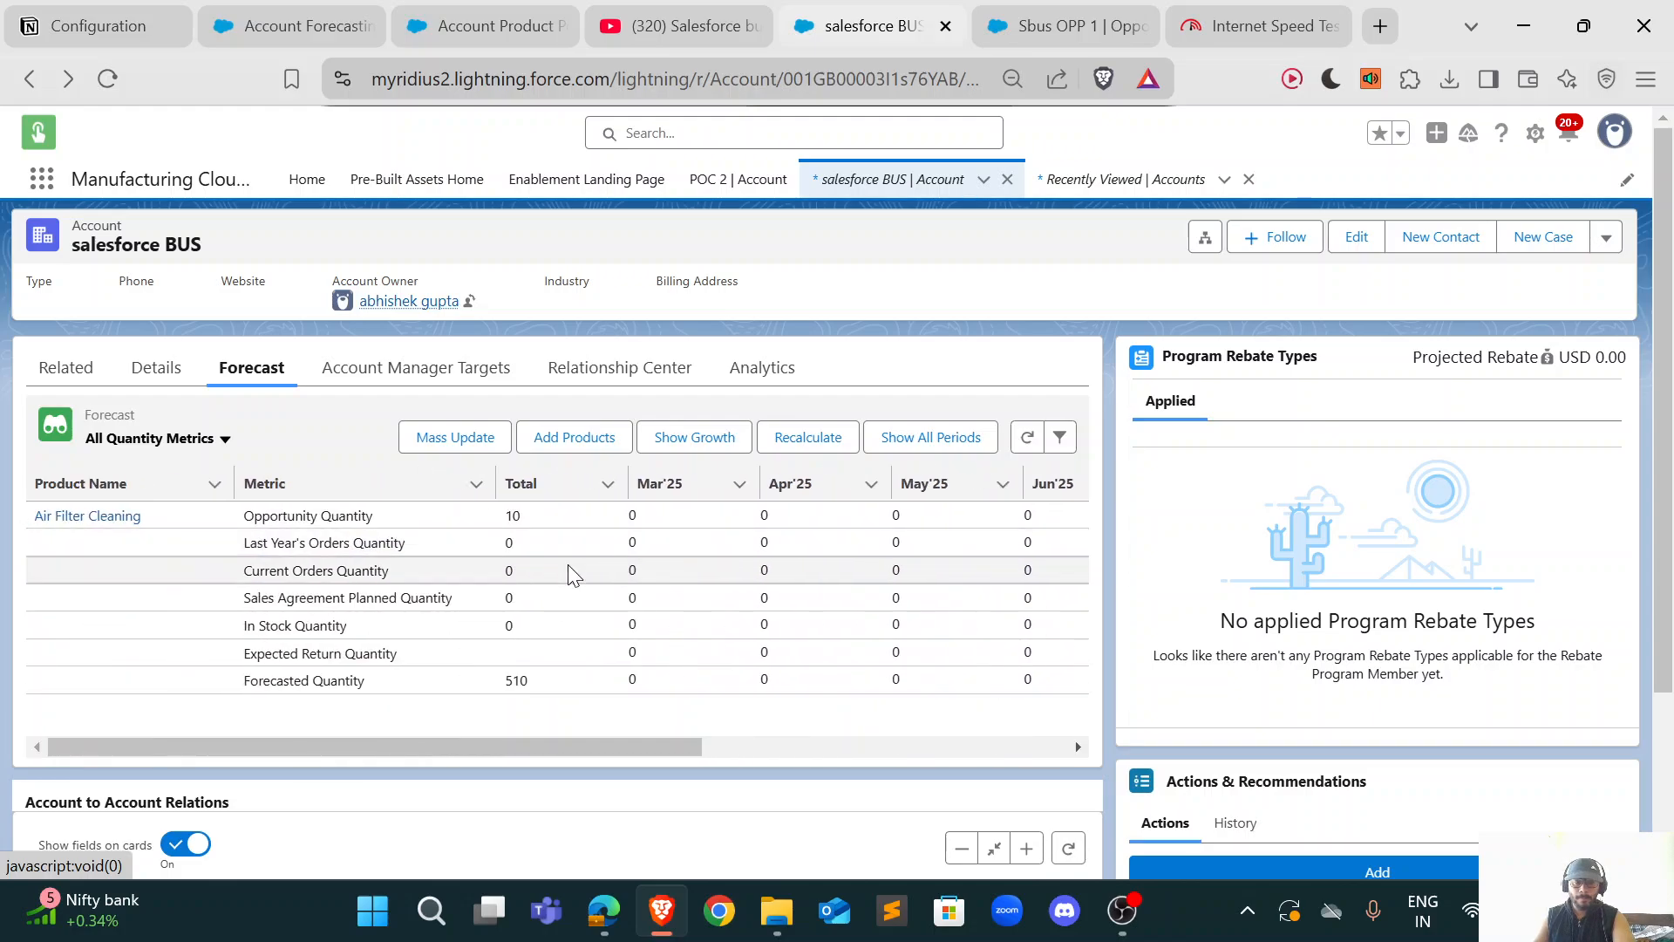
scroll(732, 705, right, 5)
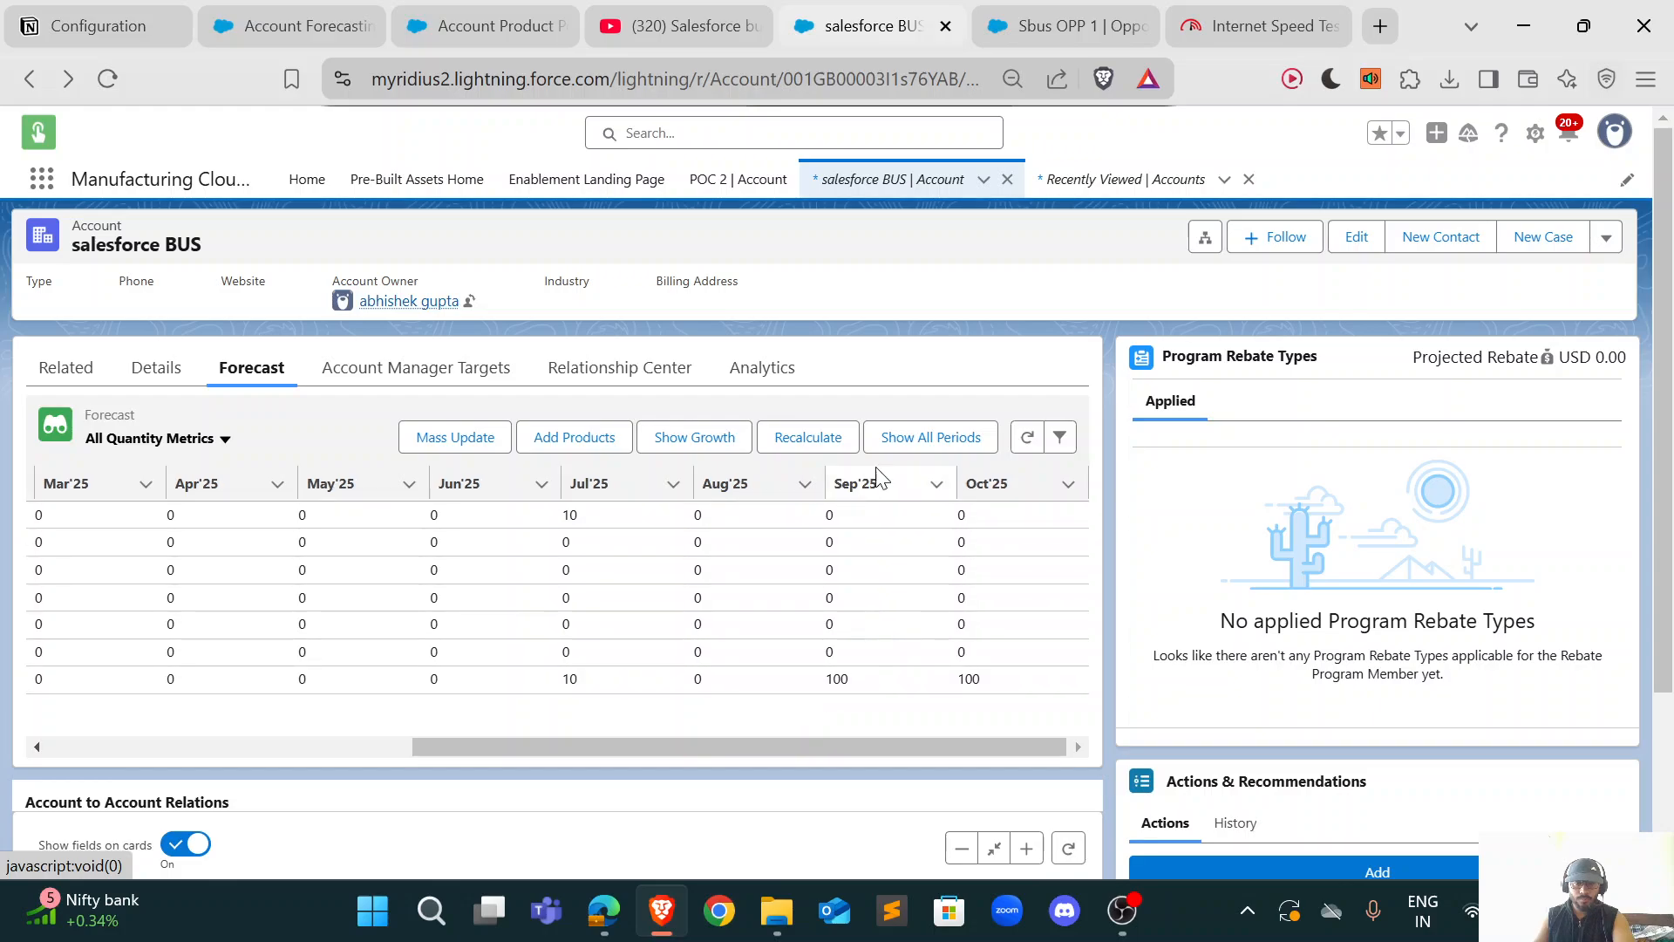
Step: Show all forecast periods and examine the forecasted quantities from September 2025 through January 2026
click(926, 437)
scroll(960, 649, right, 3)
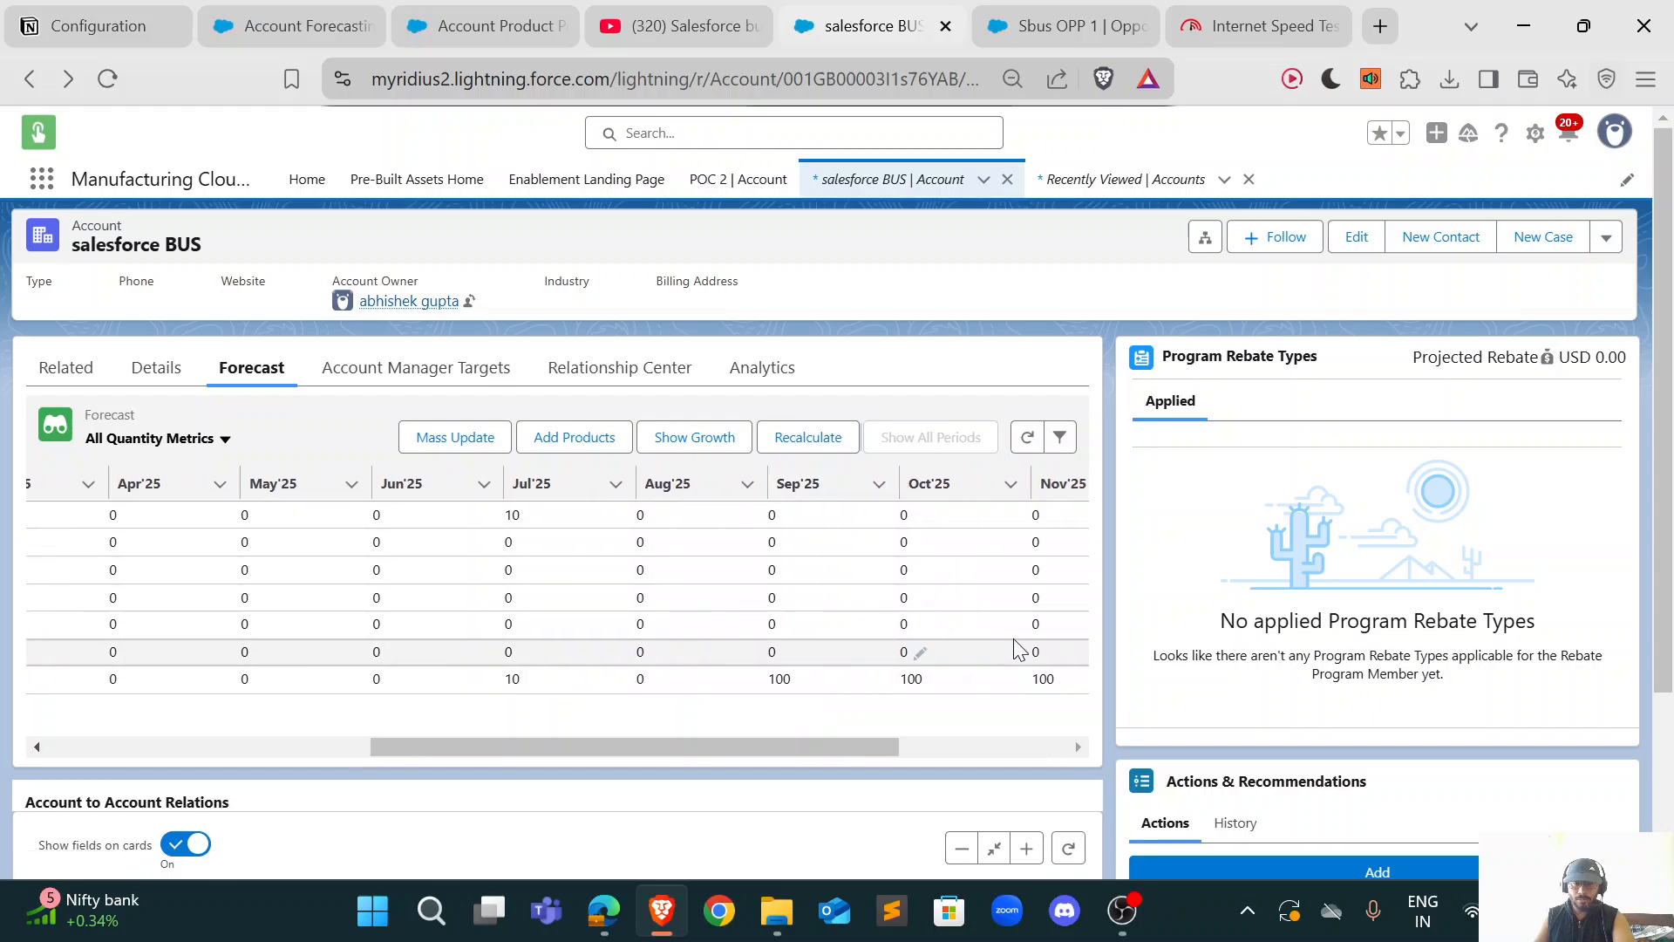
scroll(994, 672, right, 1)
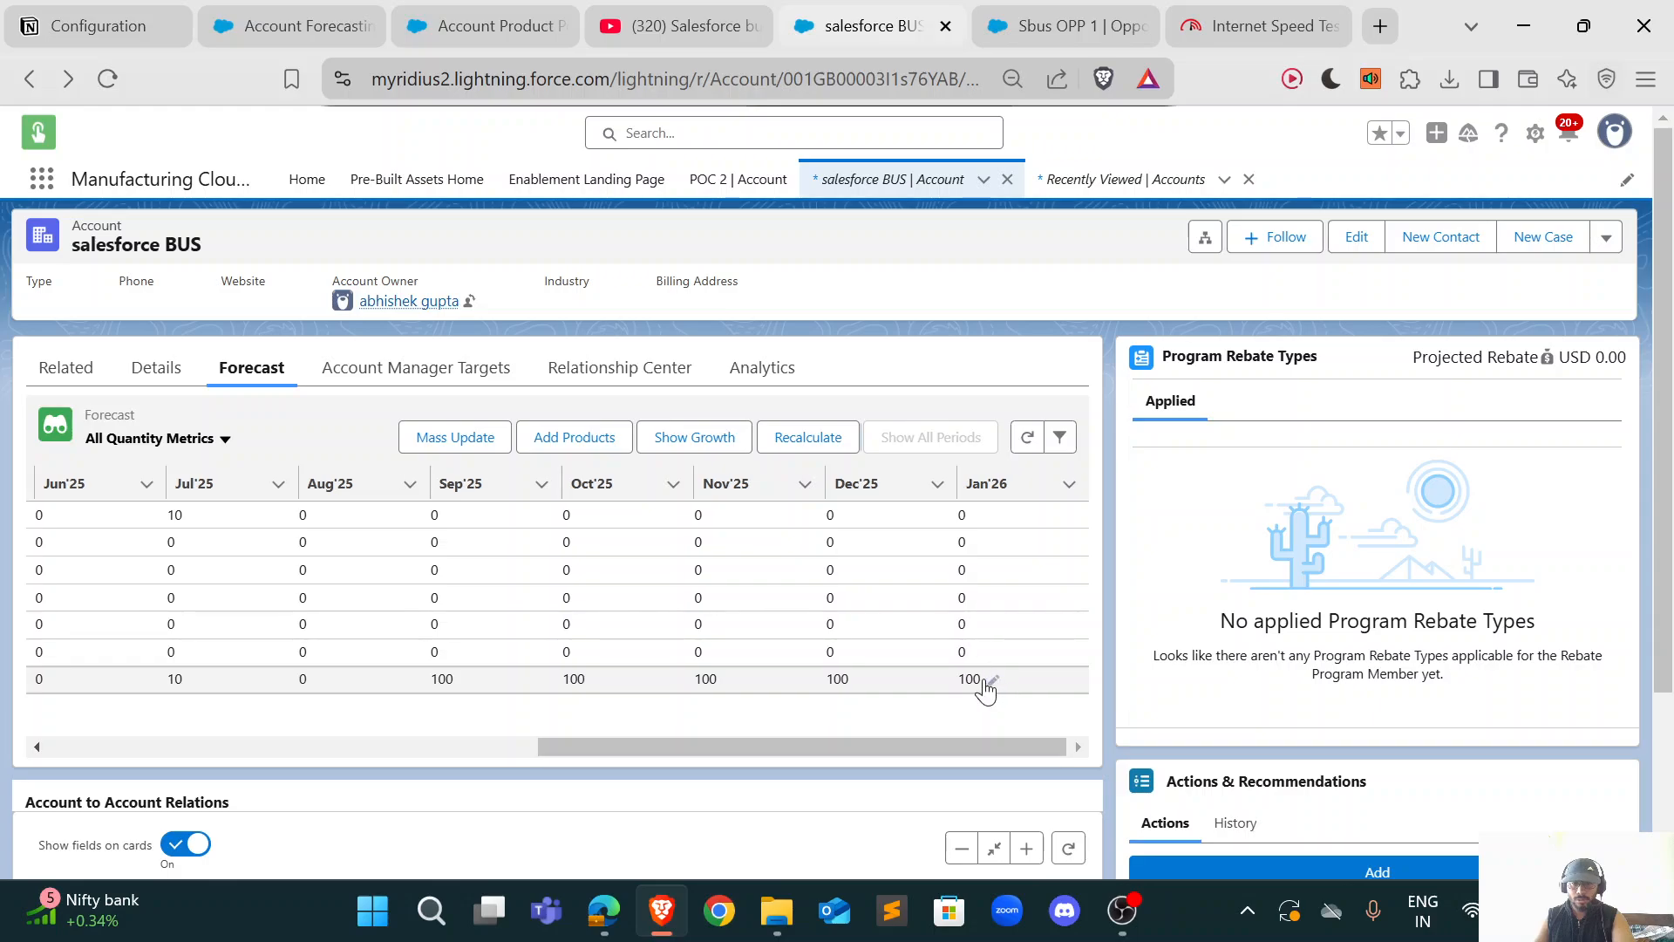
drag(906, 689, 448, 680)
scroll(548, 674, left, 6)
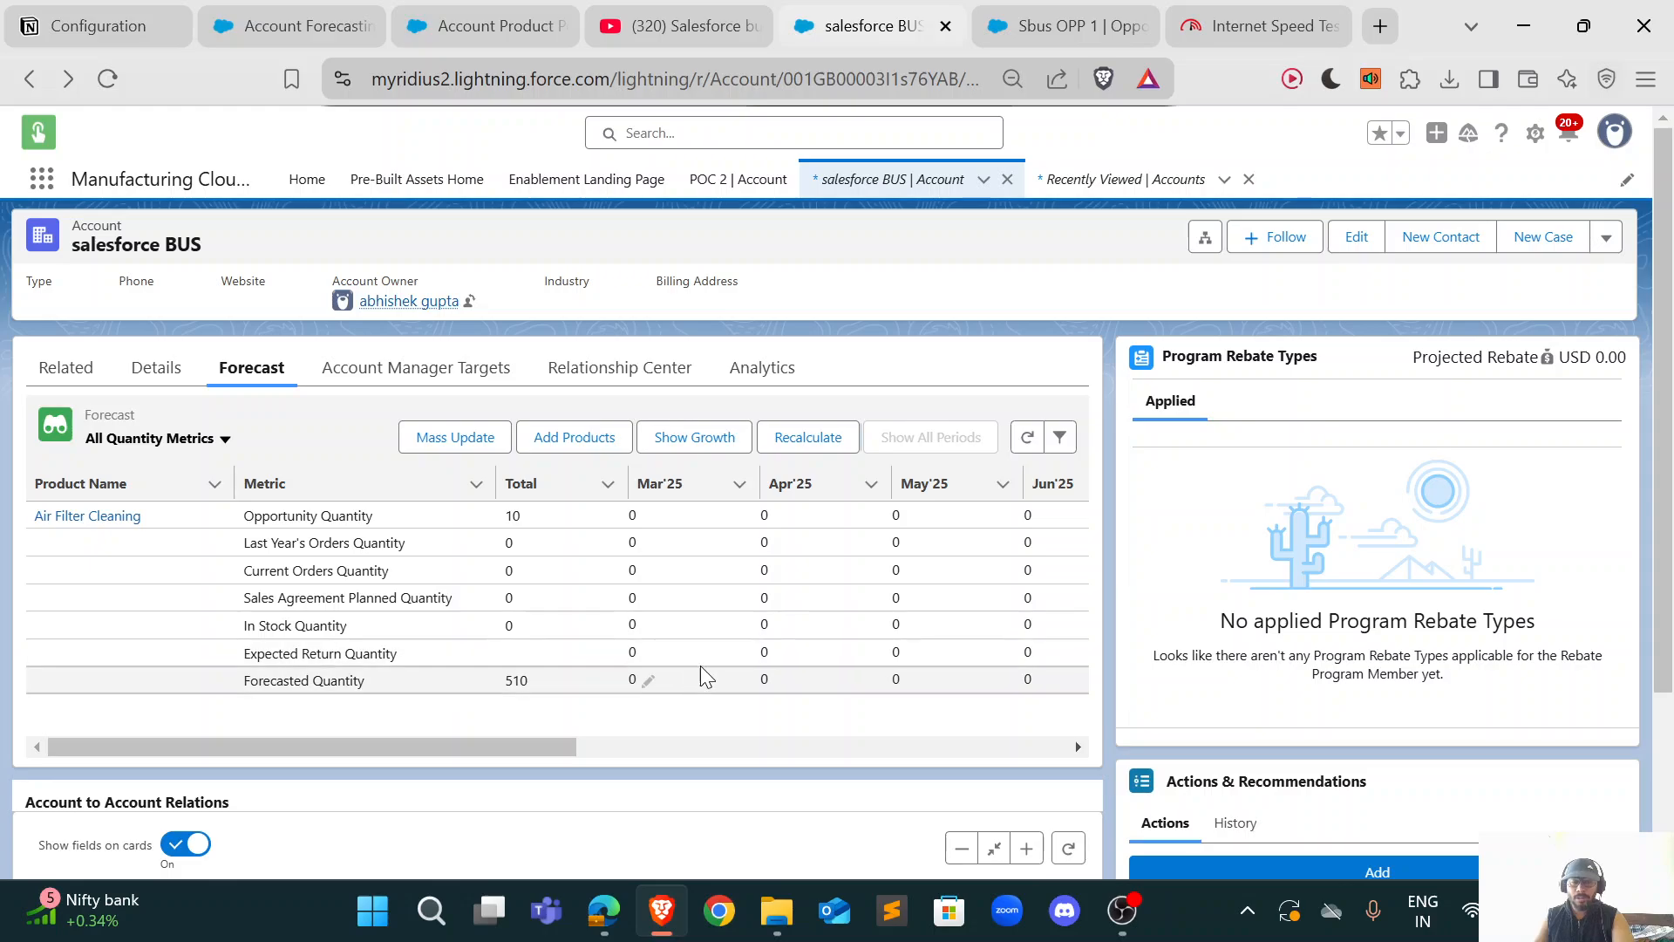
Step: Compare the forecast with the Account Forecasting formulas by period and the details of opportunity Sbus OPP 1, ending on the account forecast
click(274, 33)
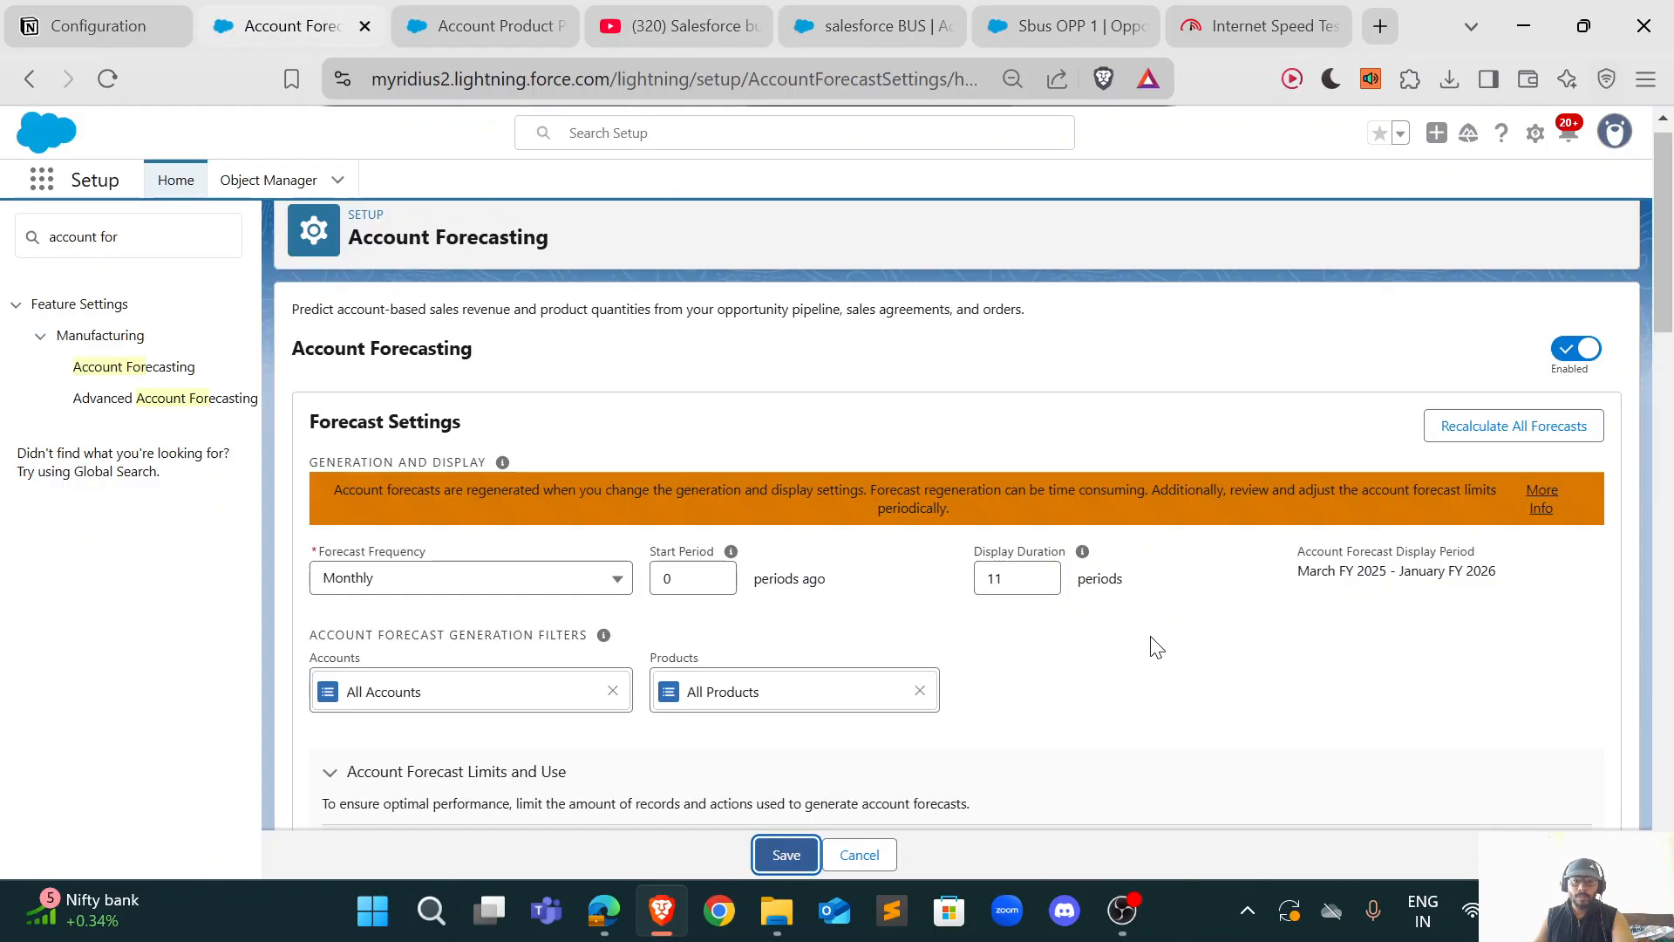
scroll(1157, 646, down, 6)
scroll(1278, 587, up, 1)
scroll(1279, 587, down, 15)
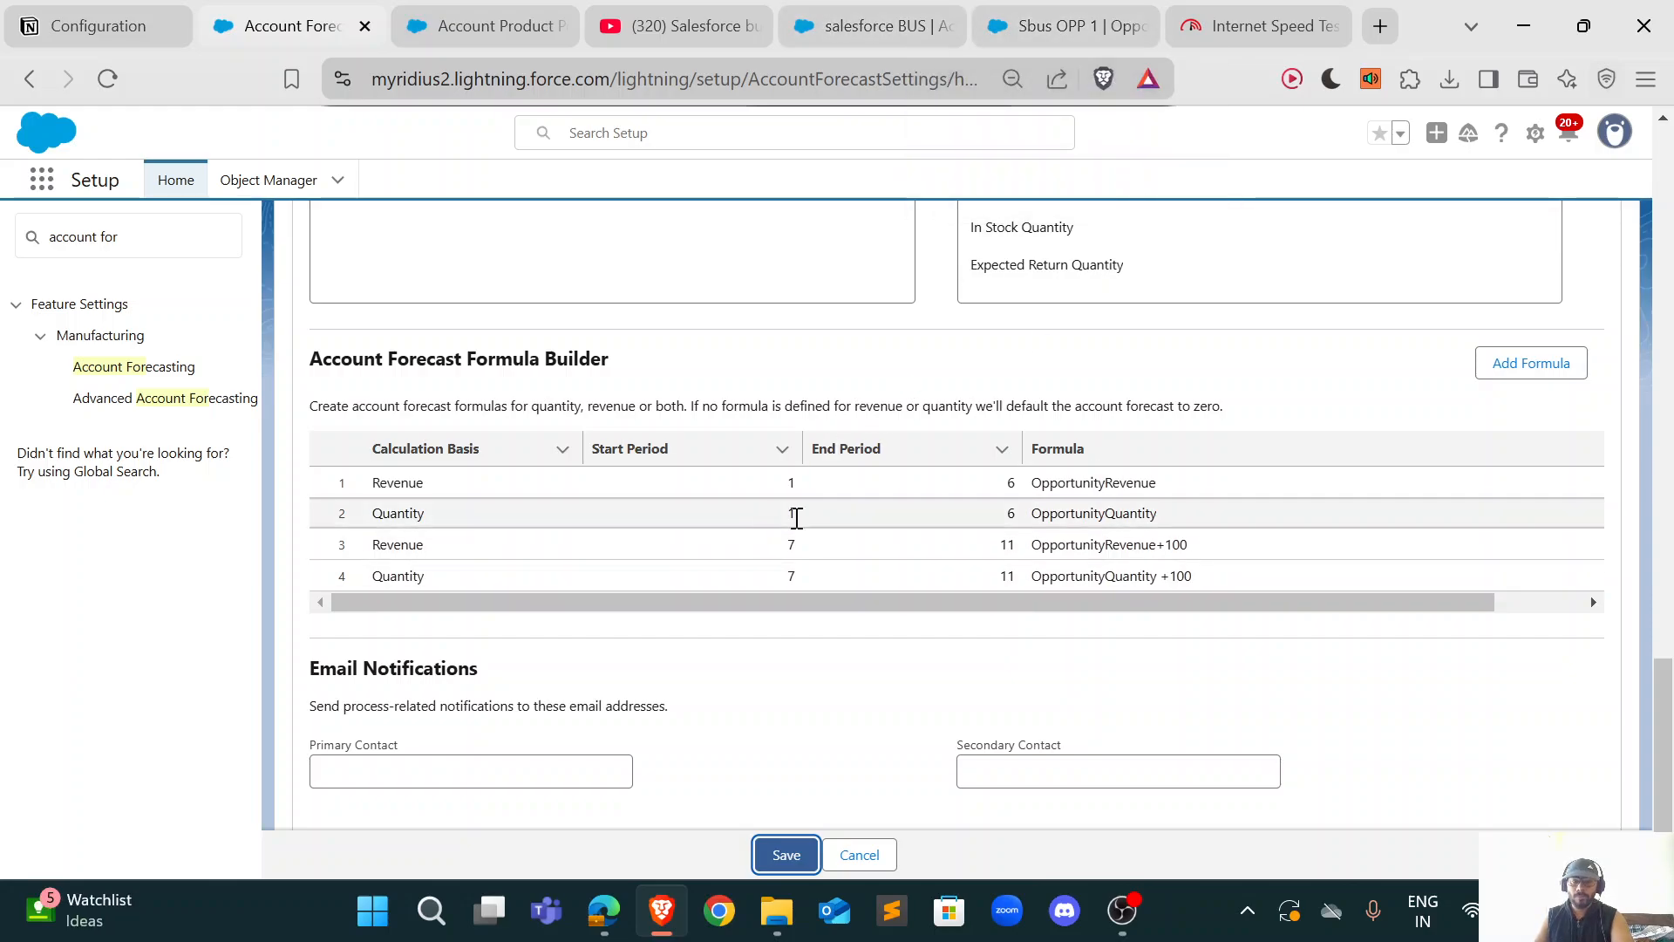
click(1018, 17)
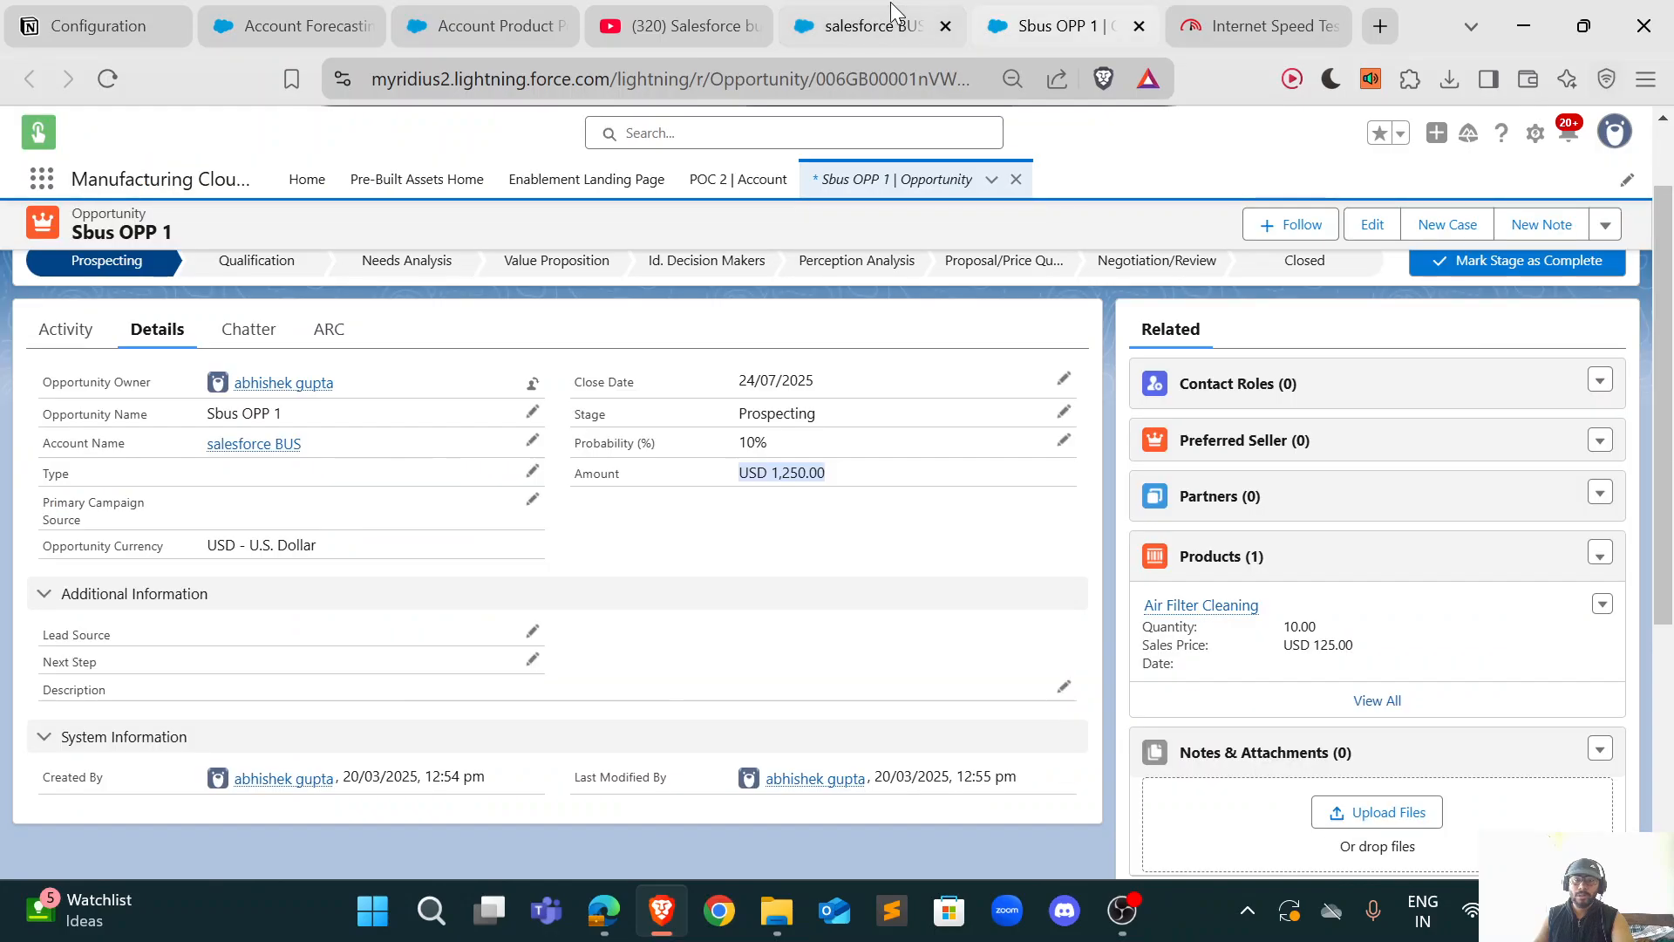
click(891, 17)
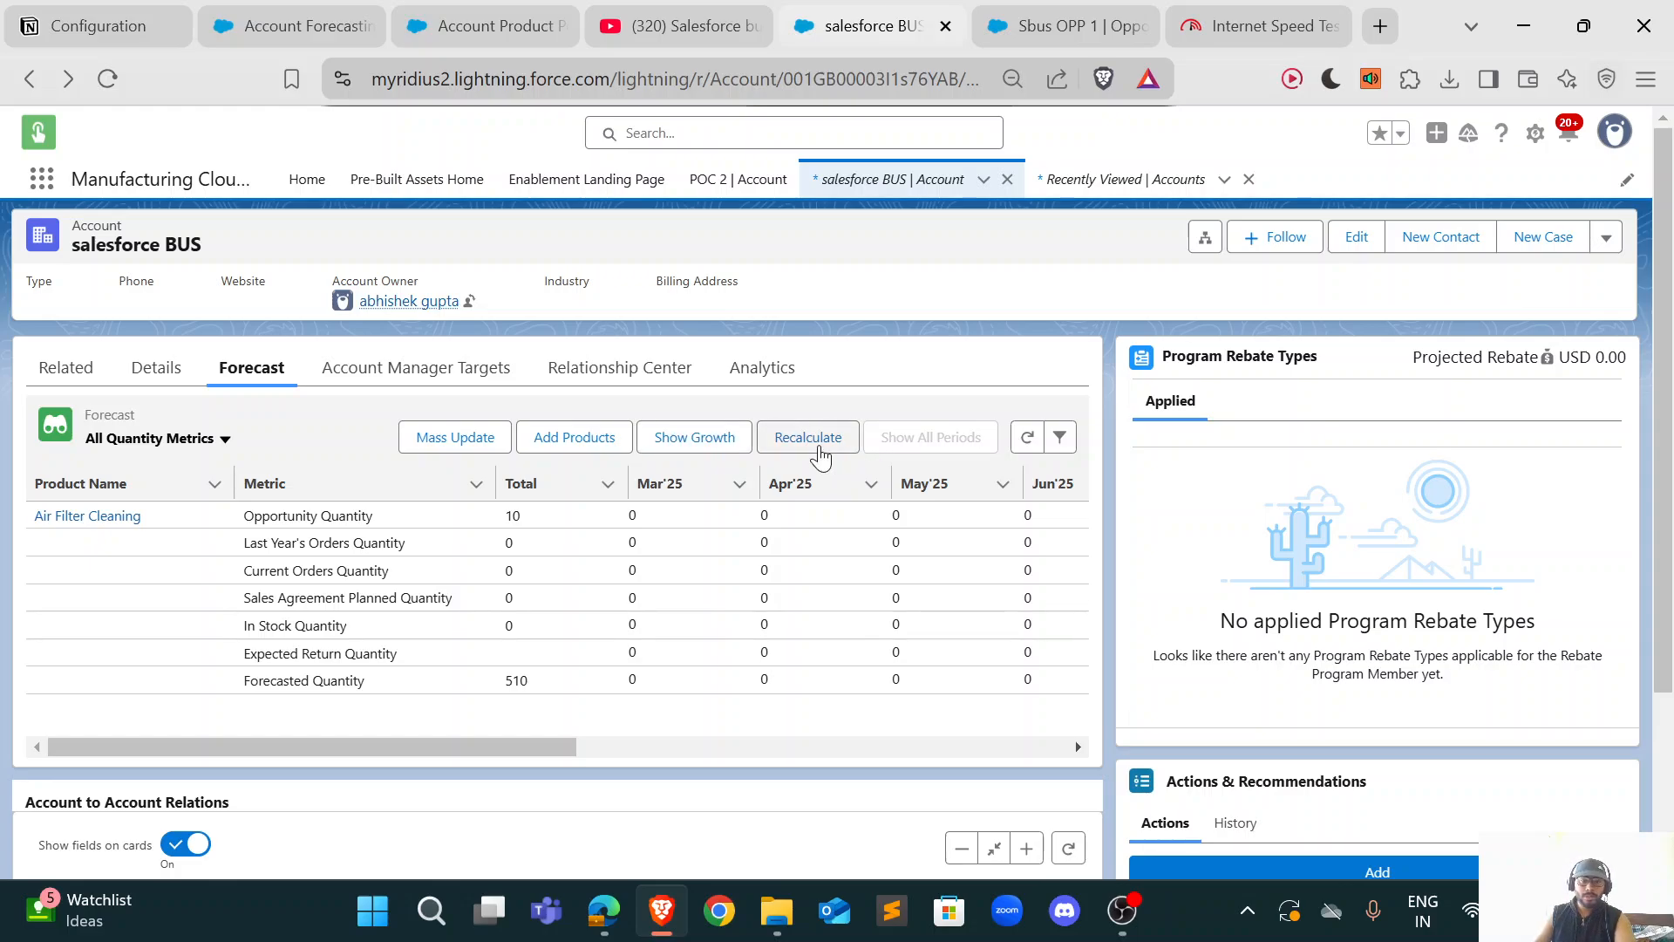
Step: Check the adjustment frequency, adjustment period and allowed adjustment timing in the Account Forecasting settings, and return to the account forecast
click(323, 26)
scroll(803, 506, up, 10)
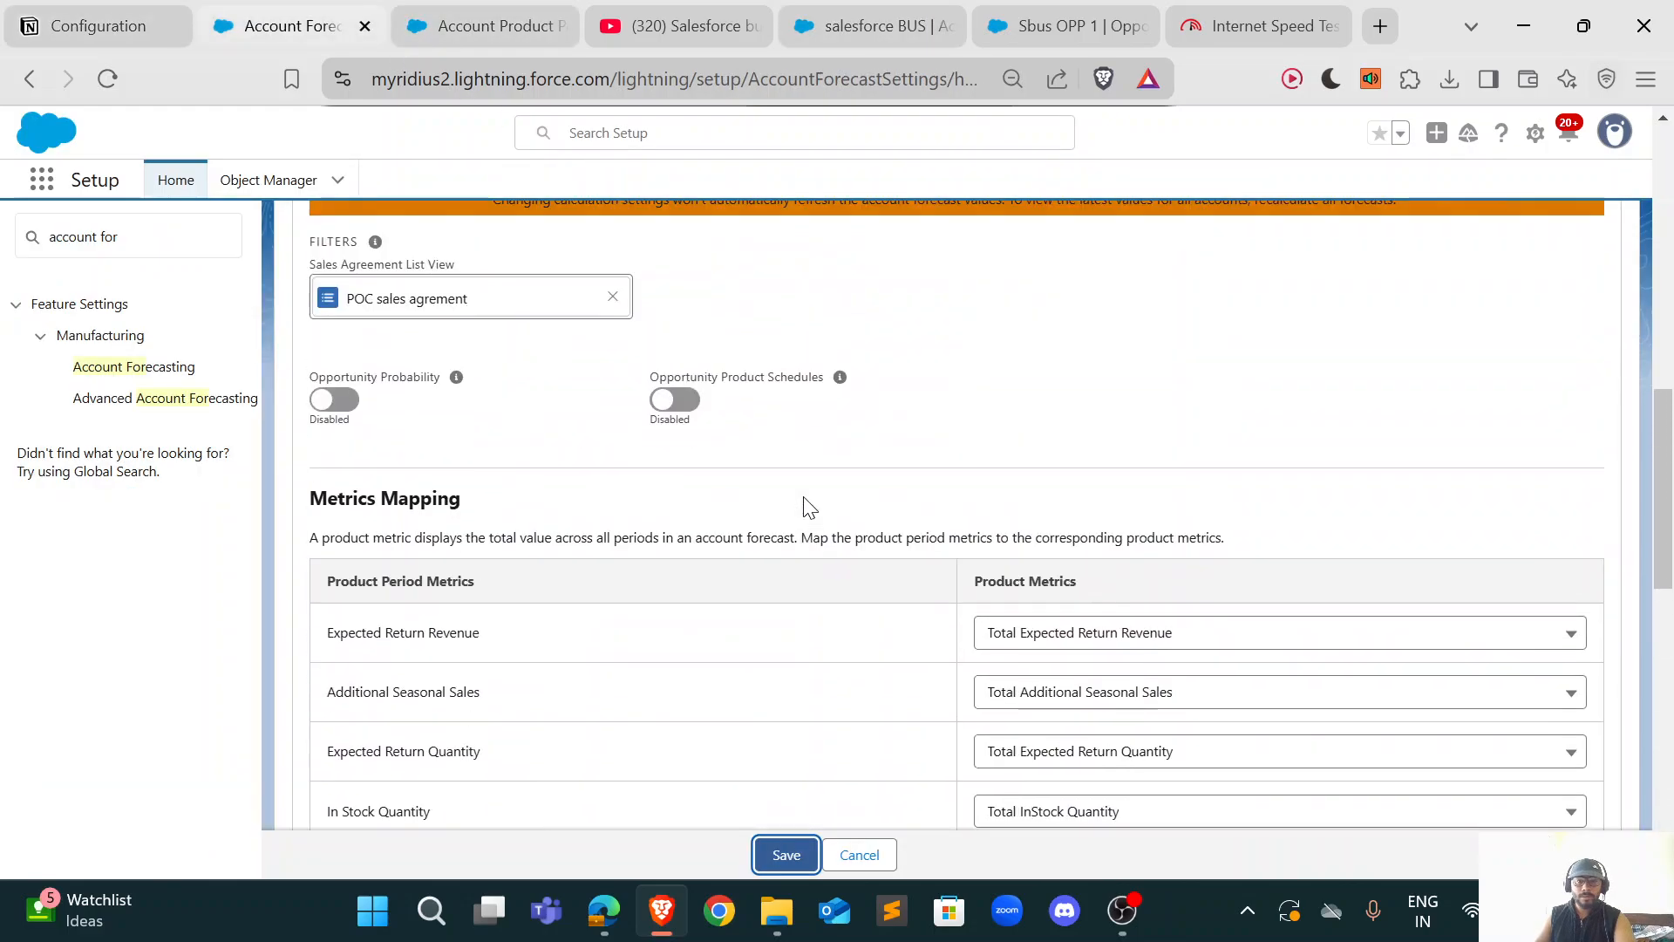
scroll(809, 506, up, 3)
scroll(811, 506, down, 15)
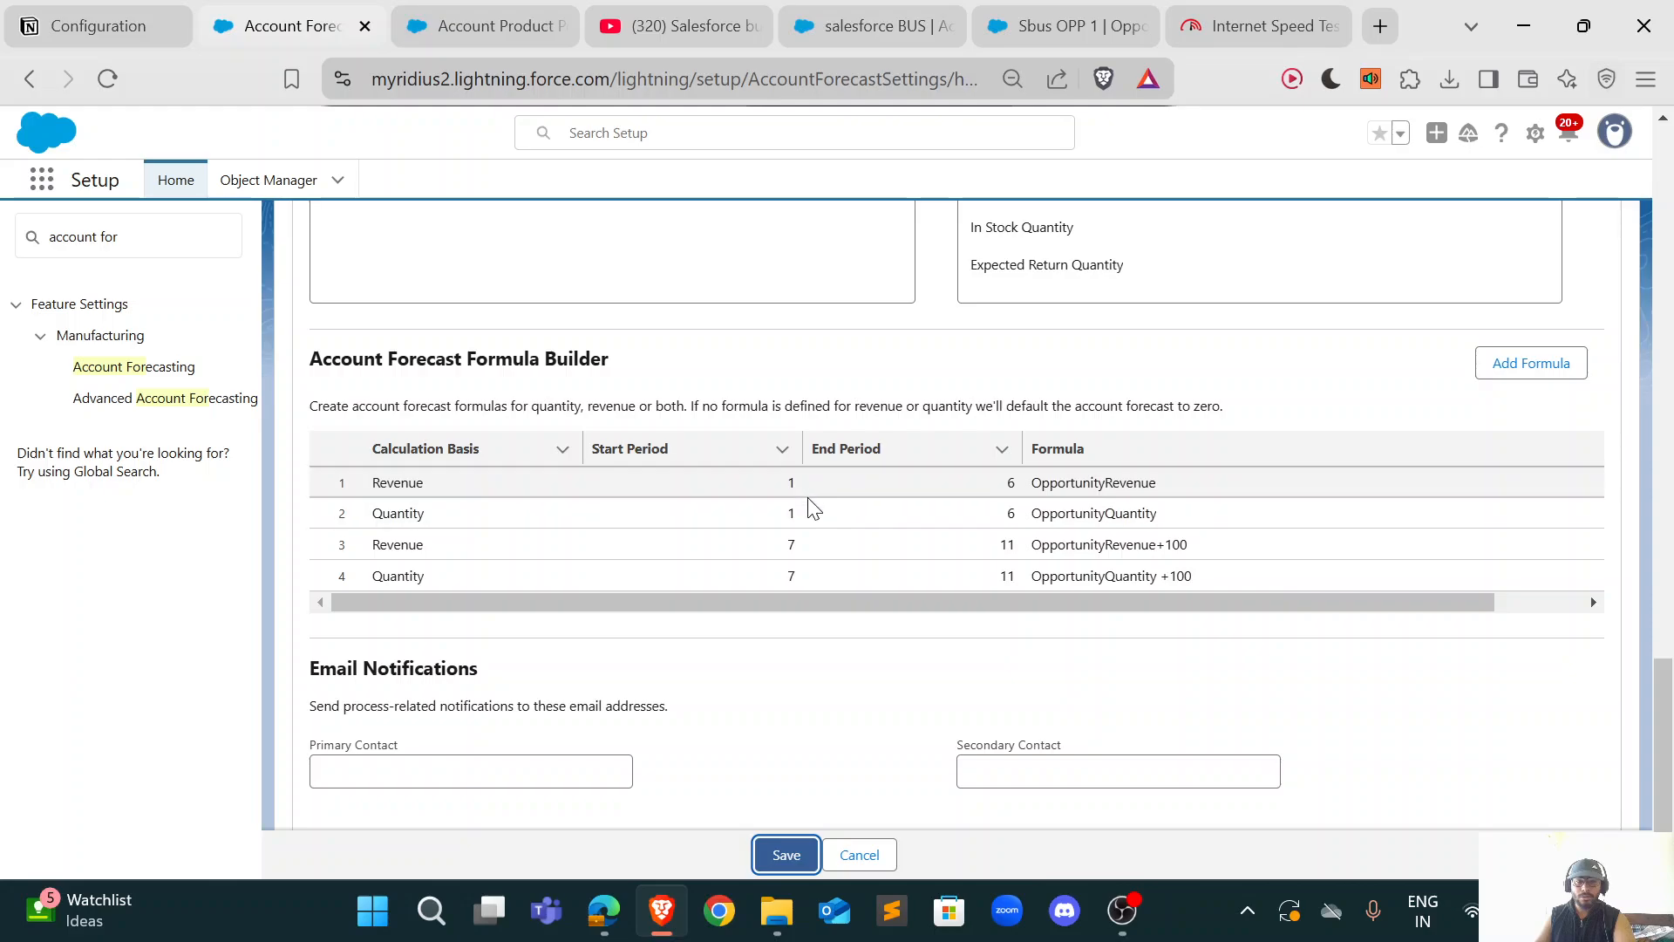
scroll(808, 513, up, 15)
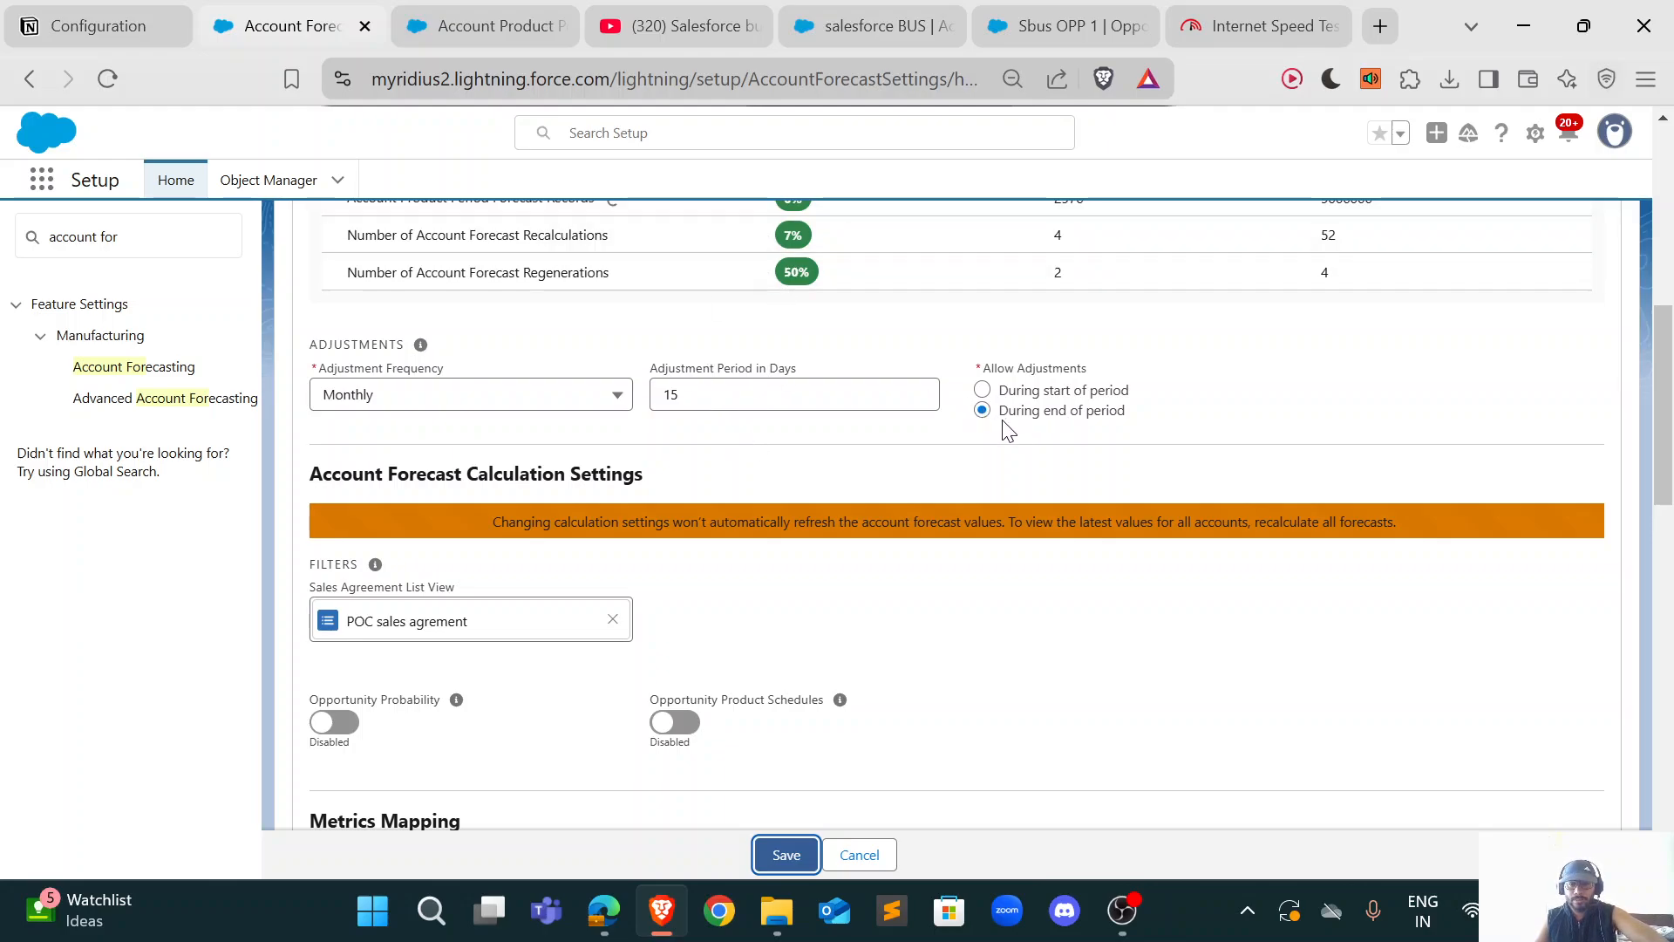
click(872, 26)
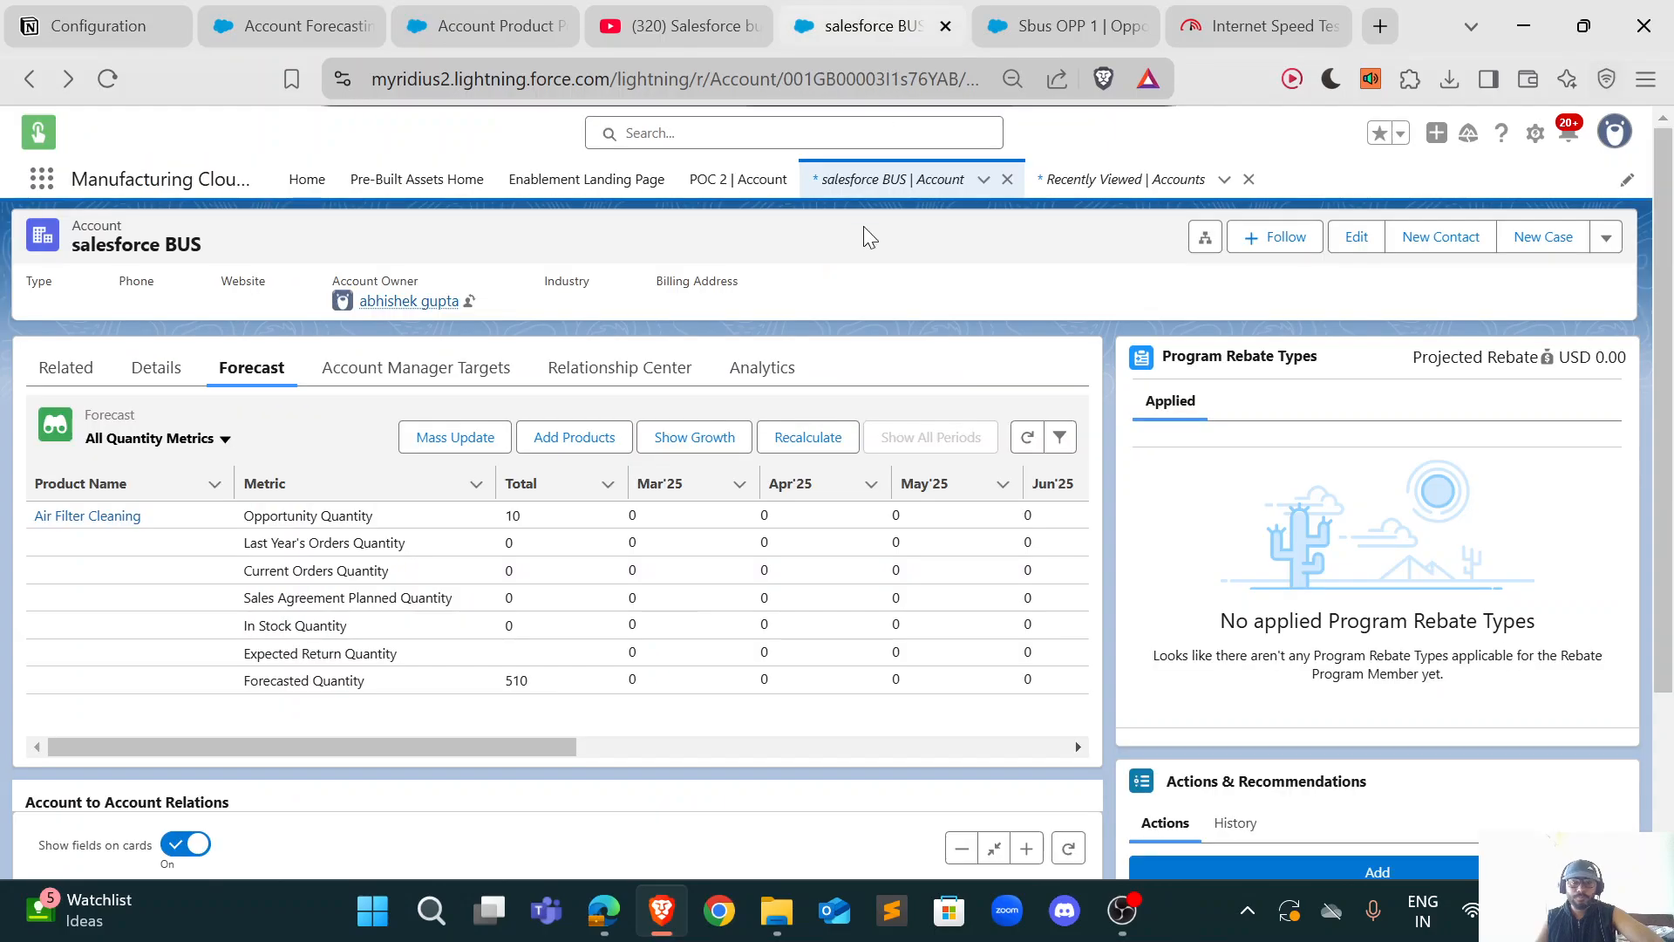
Step: Explore the Mass Update options for Air Filter Cleaning, covering period, metric, action, value and adjustment note, and cancel without saving
click(446, 439)
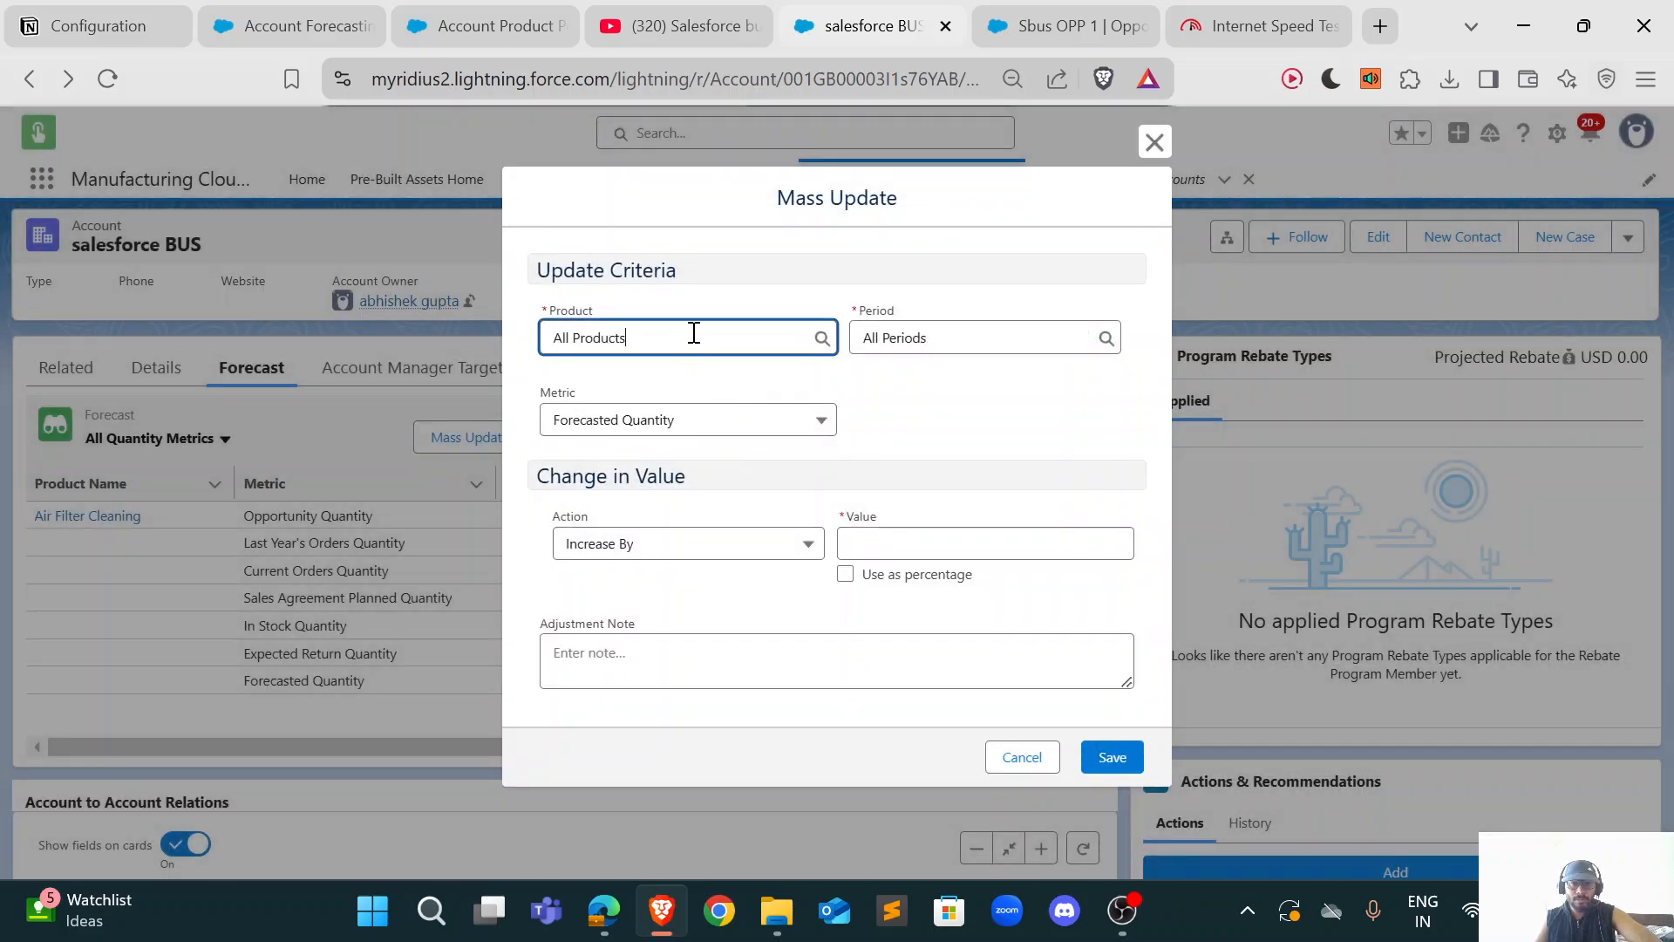
click(694, 333)
click(663, 396)
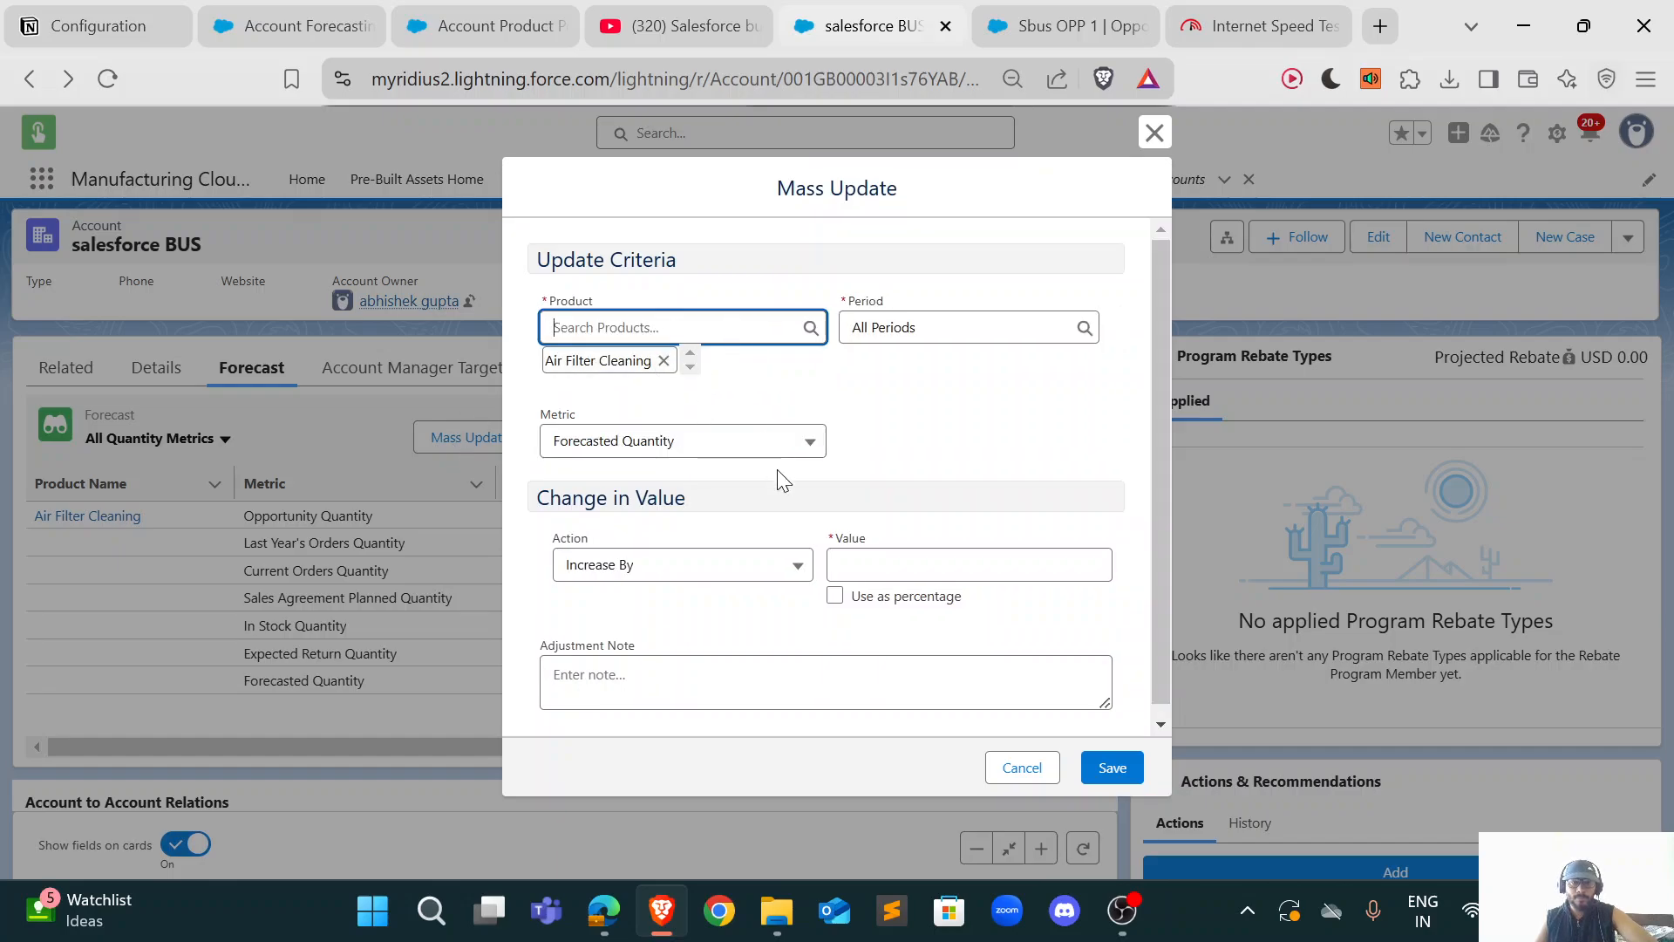
click(964, 329)
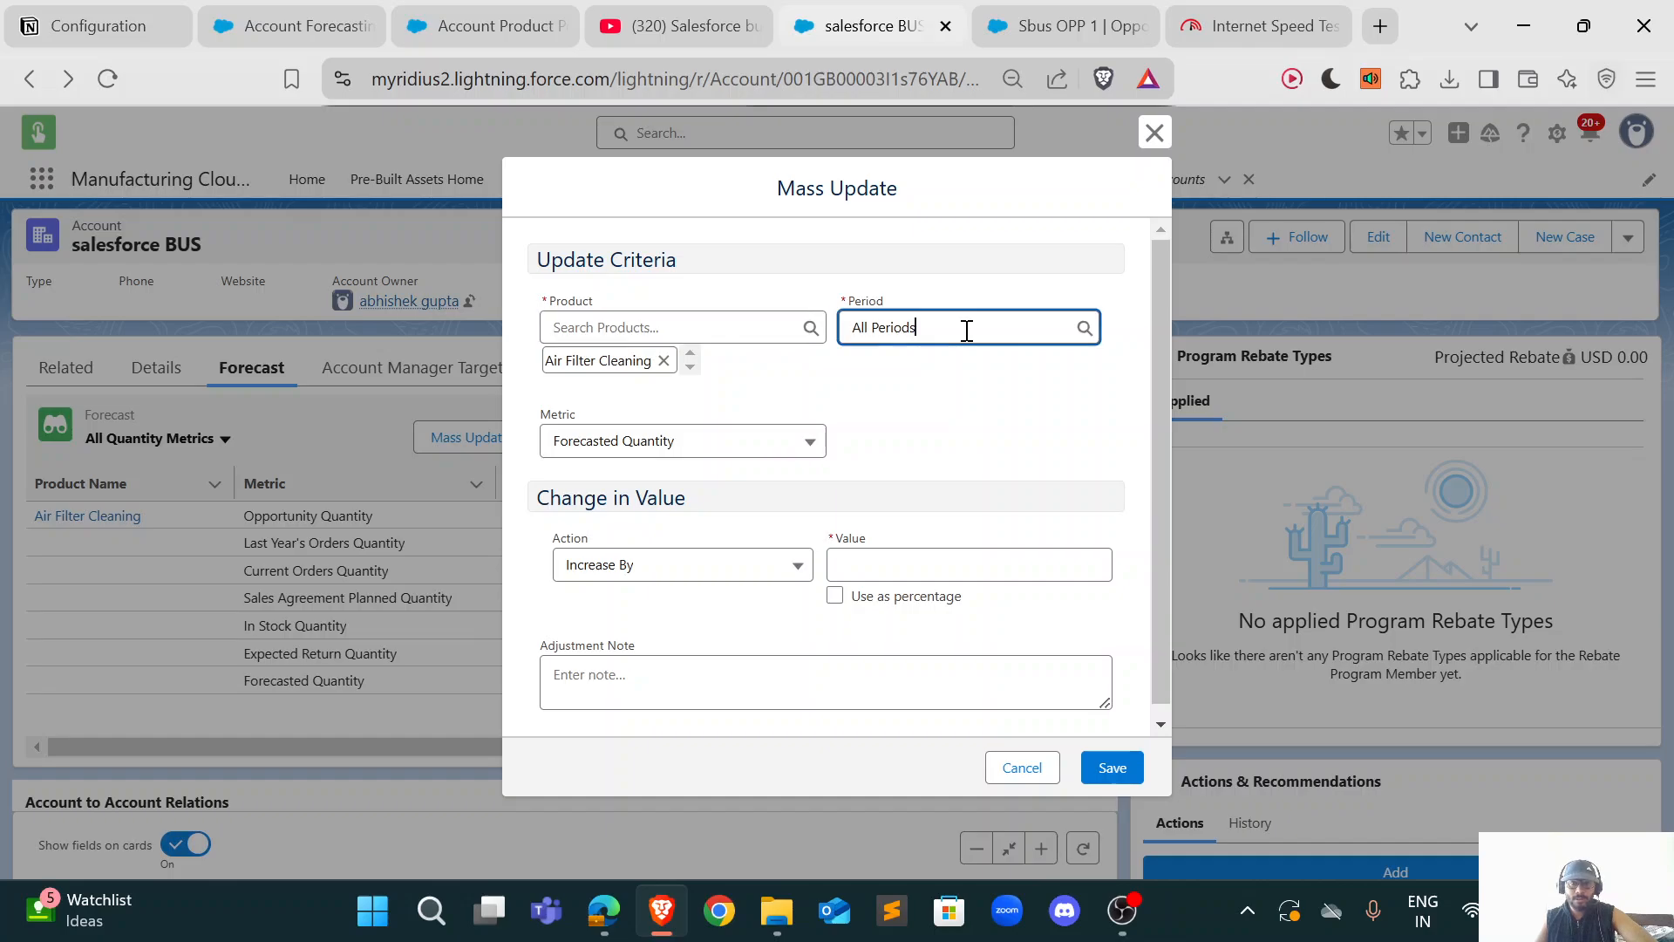
click(783, 422)
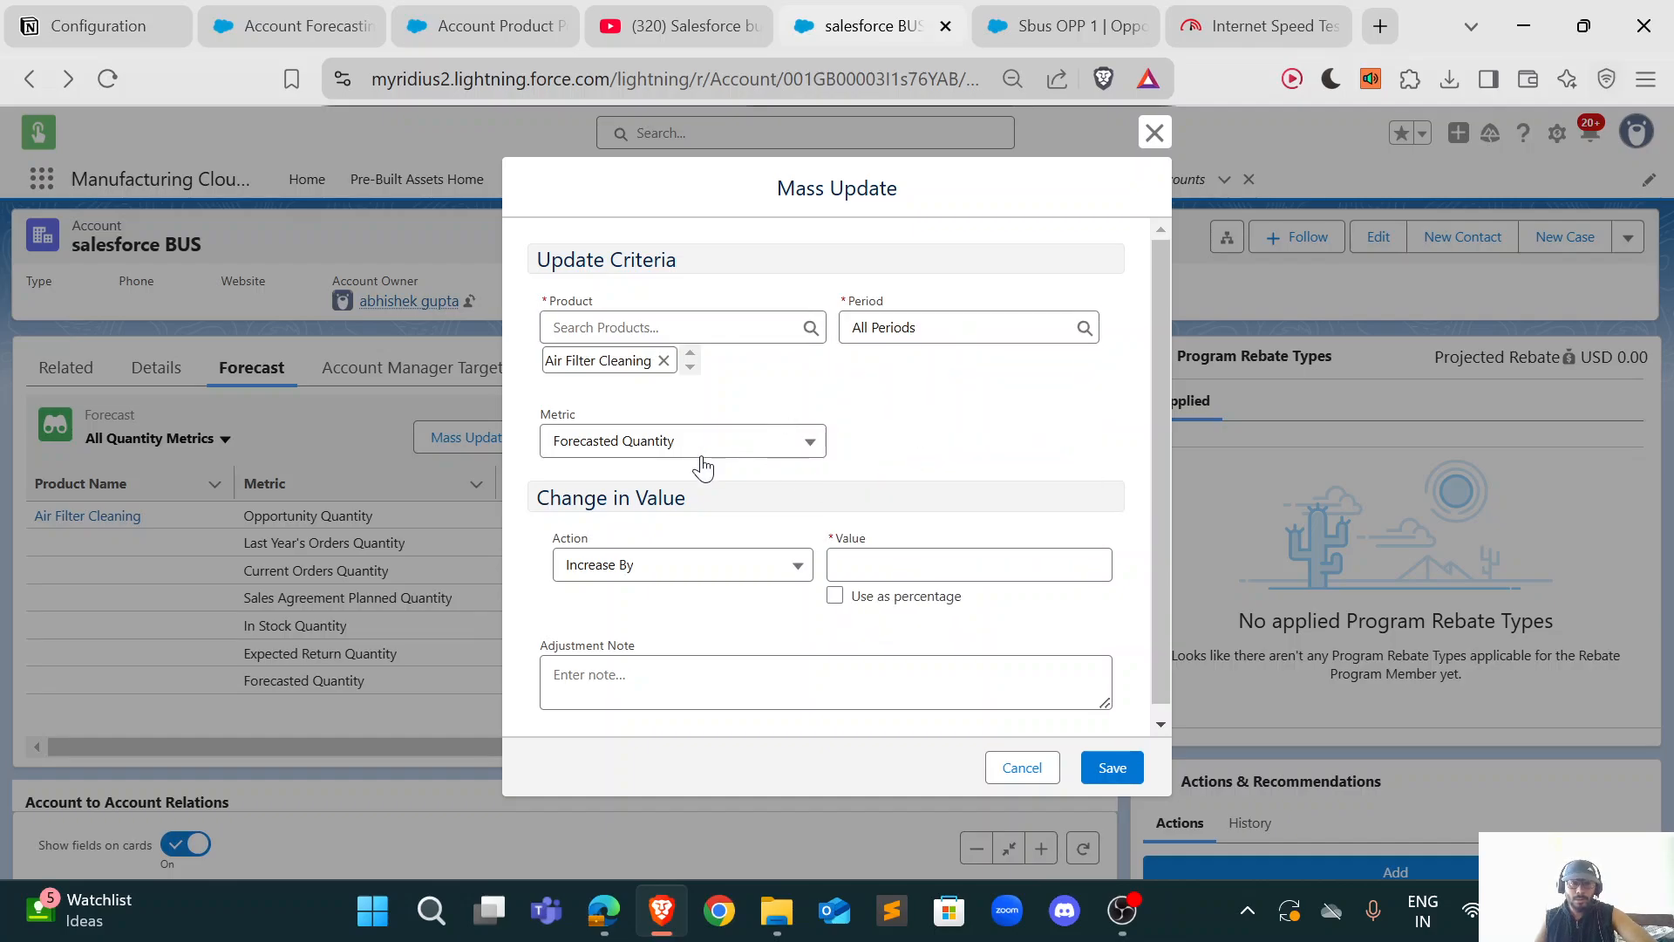
click(696, 452)
click(976, 440)
click(684, 564)
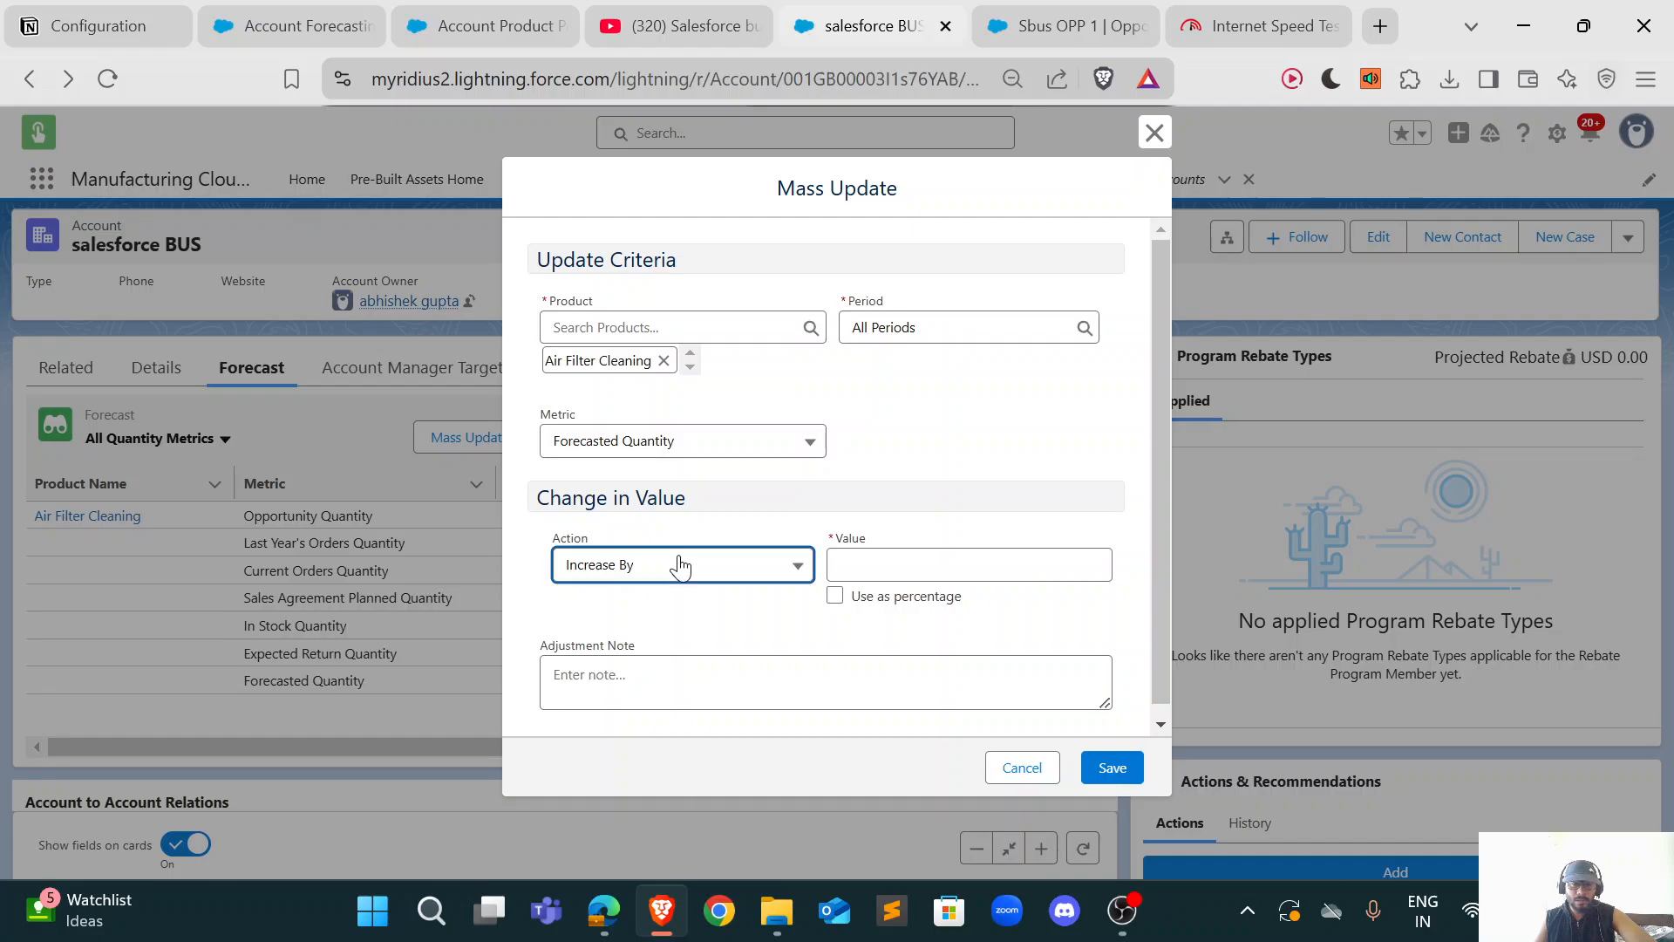
click(921, 488)
click(906, 568)
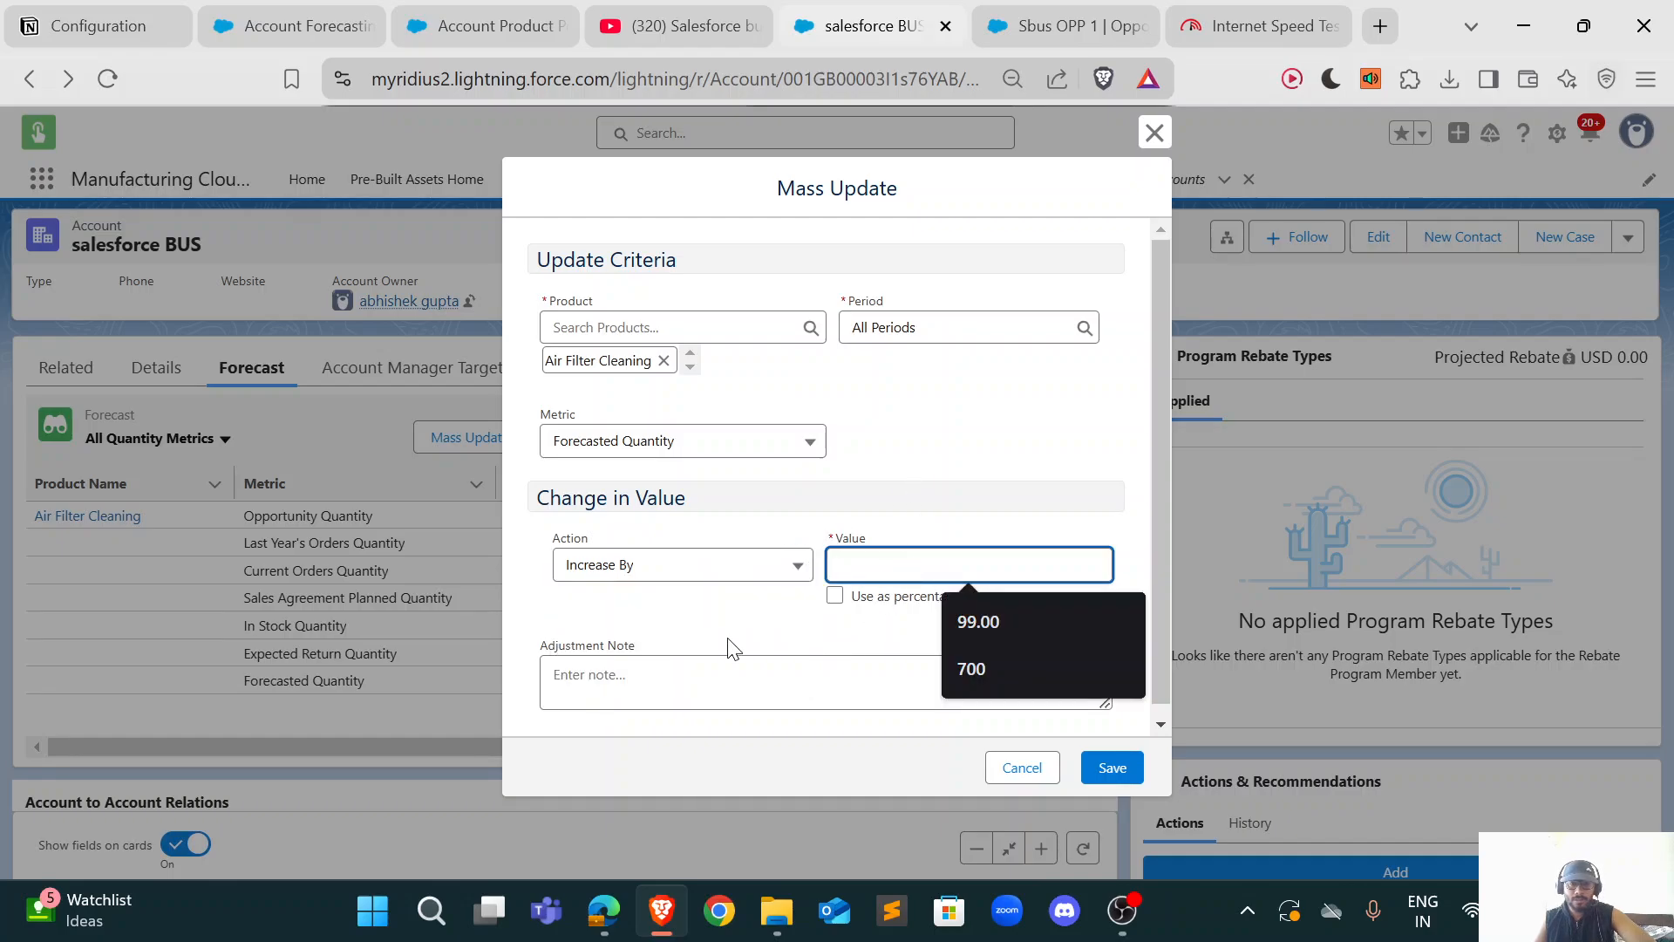
click(722, 675)
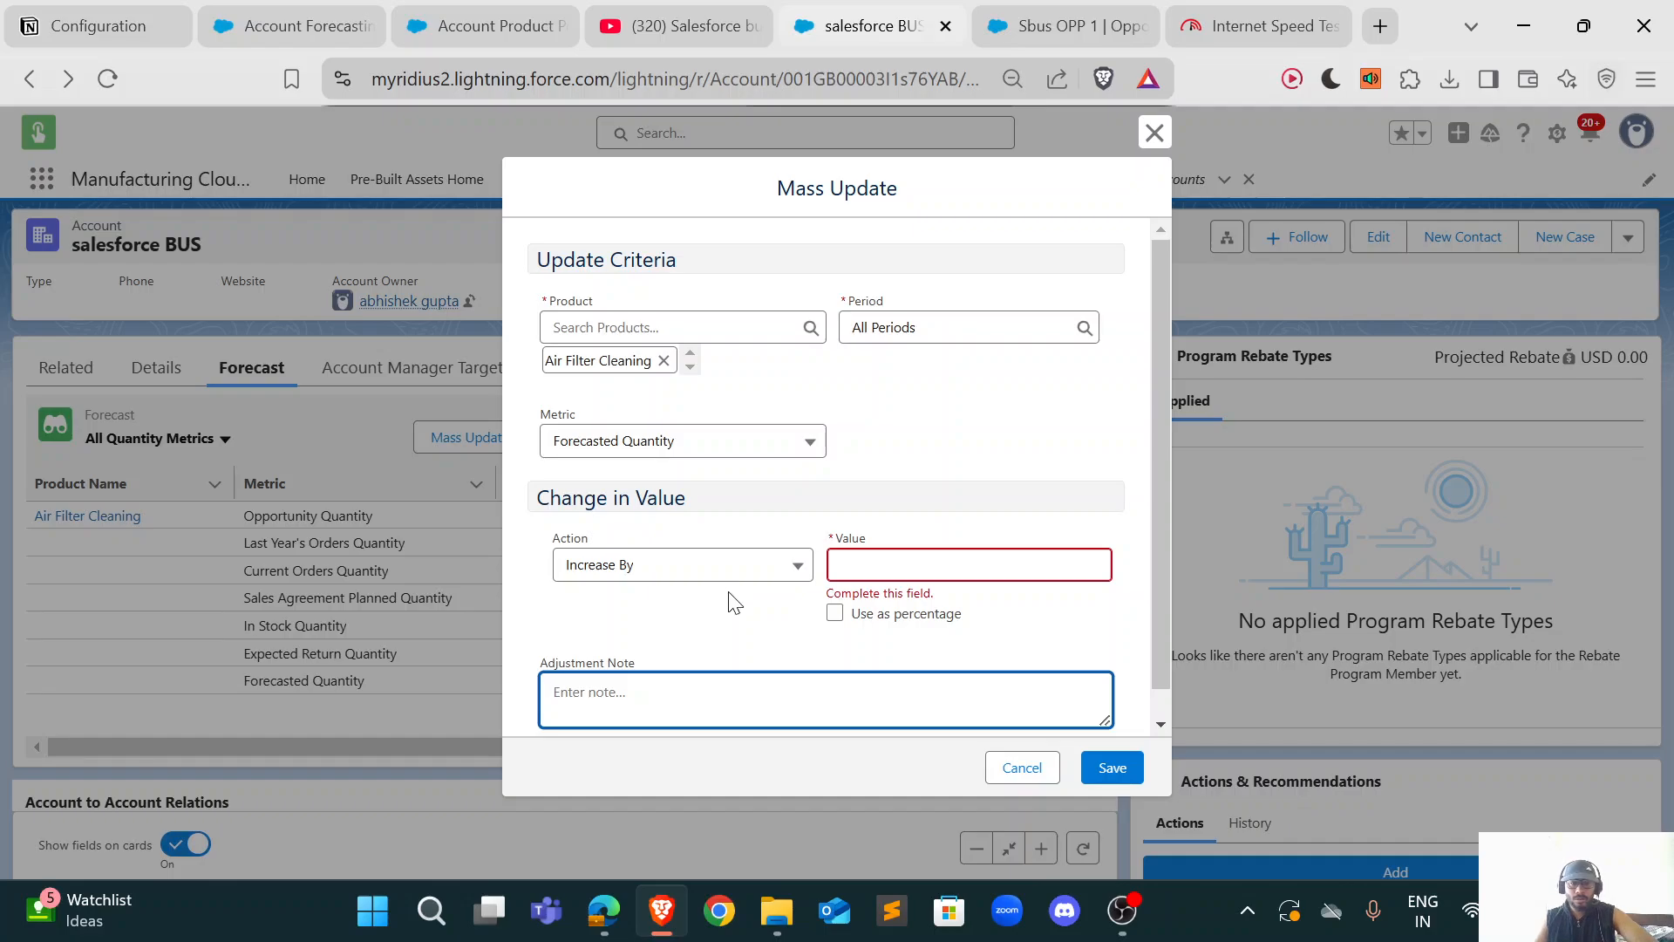
click(885, 525)
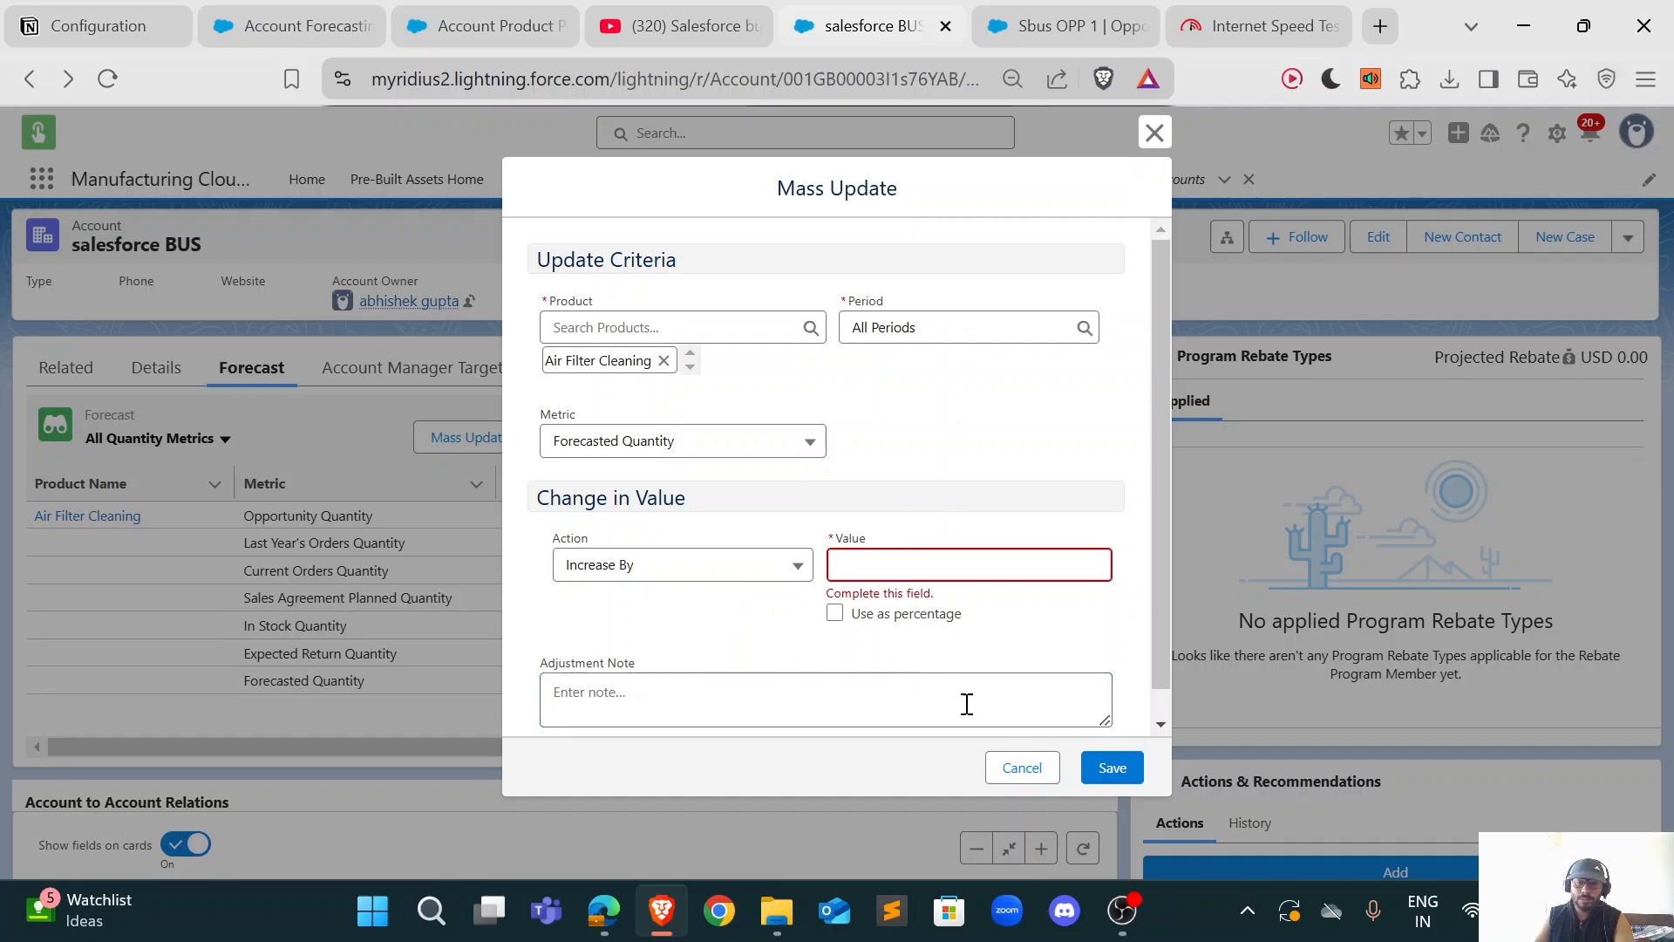
click(1022, 772)
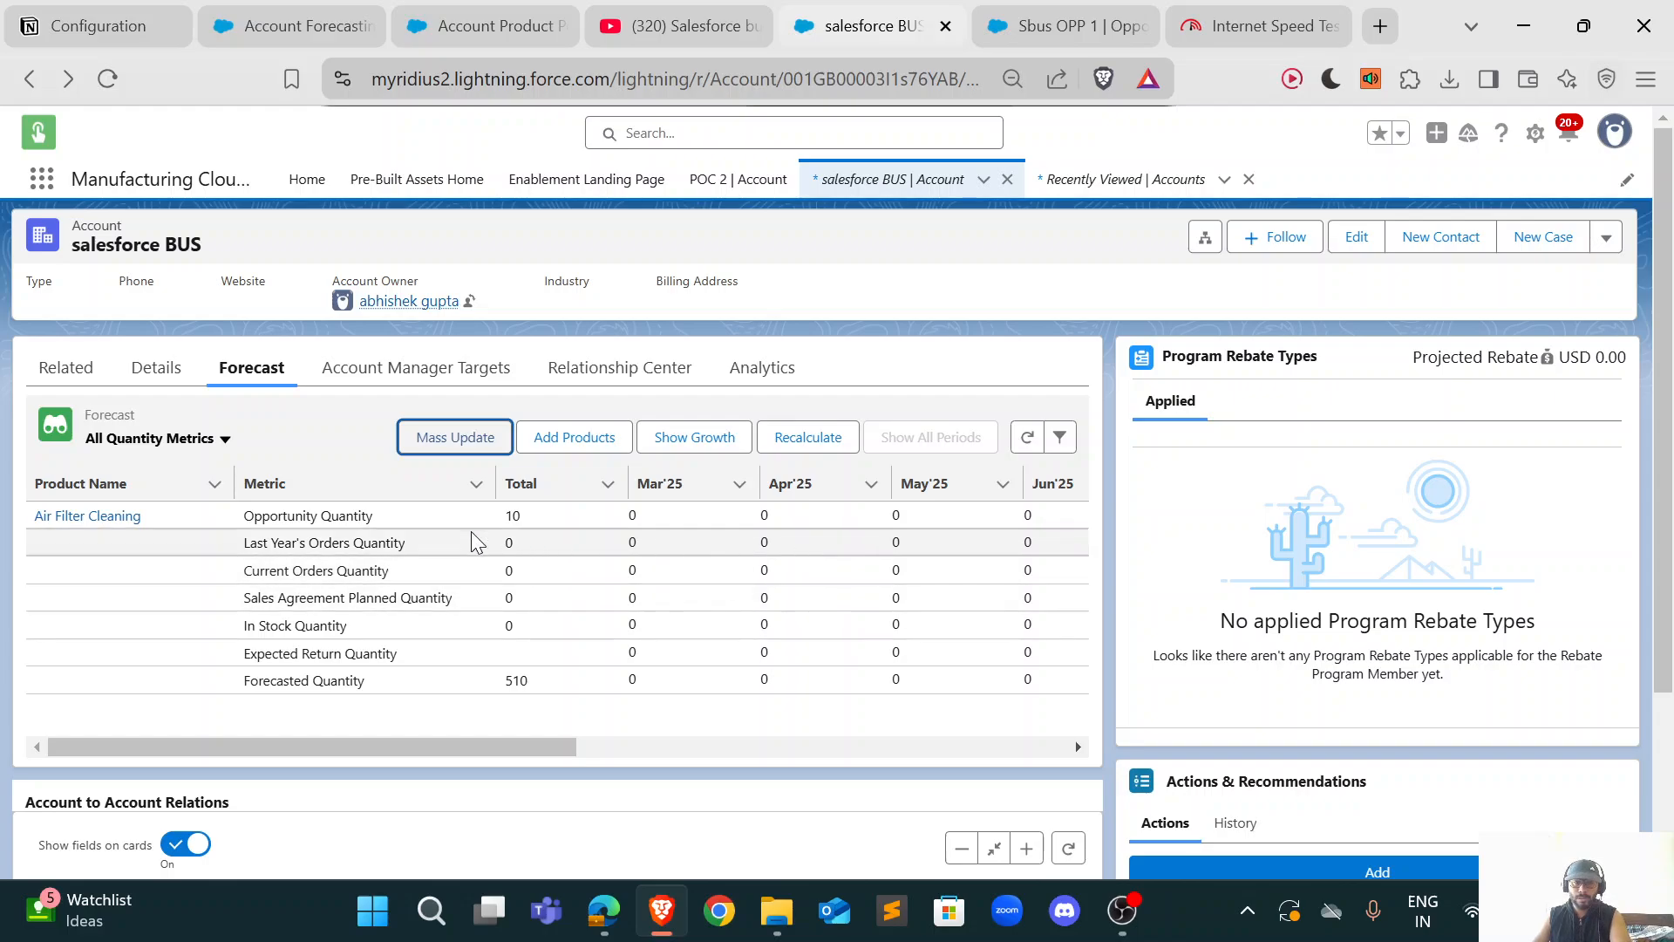
Step: Switch the forecast view to All Revenue Metrics and highlight the Opportunity Revenue total for Air Filter Cleaning
click(215, 445)
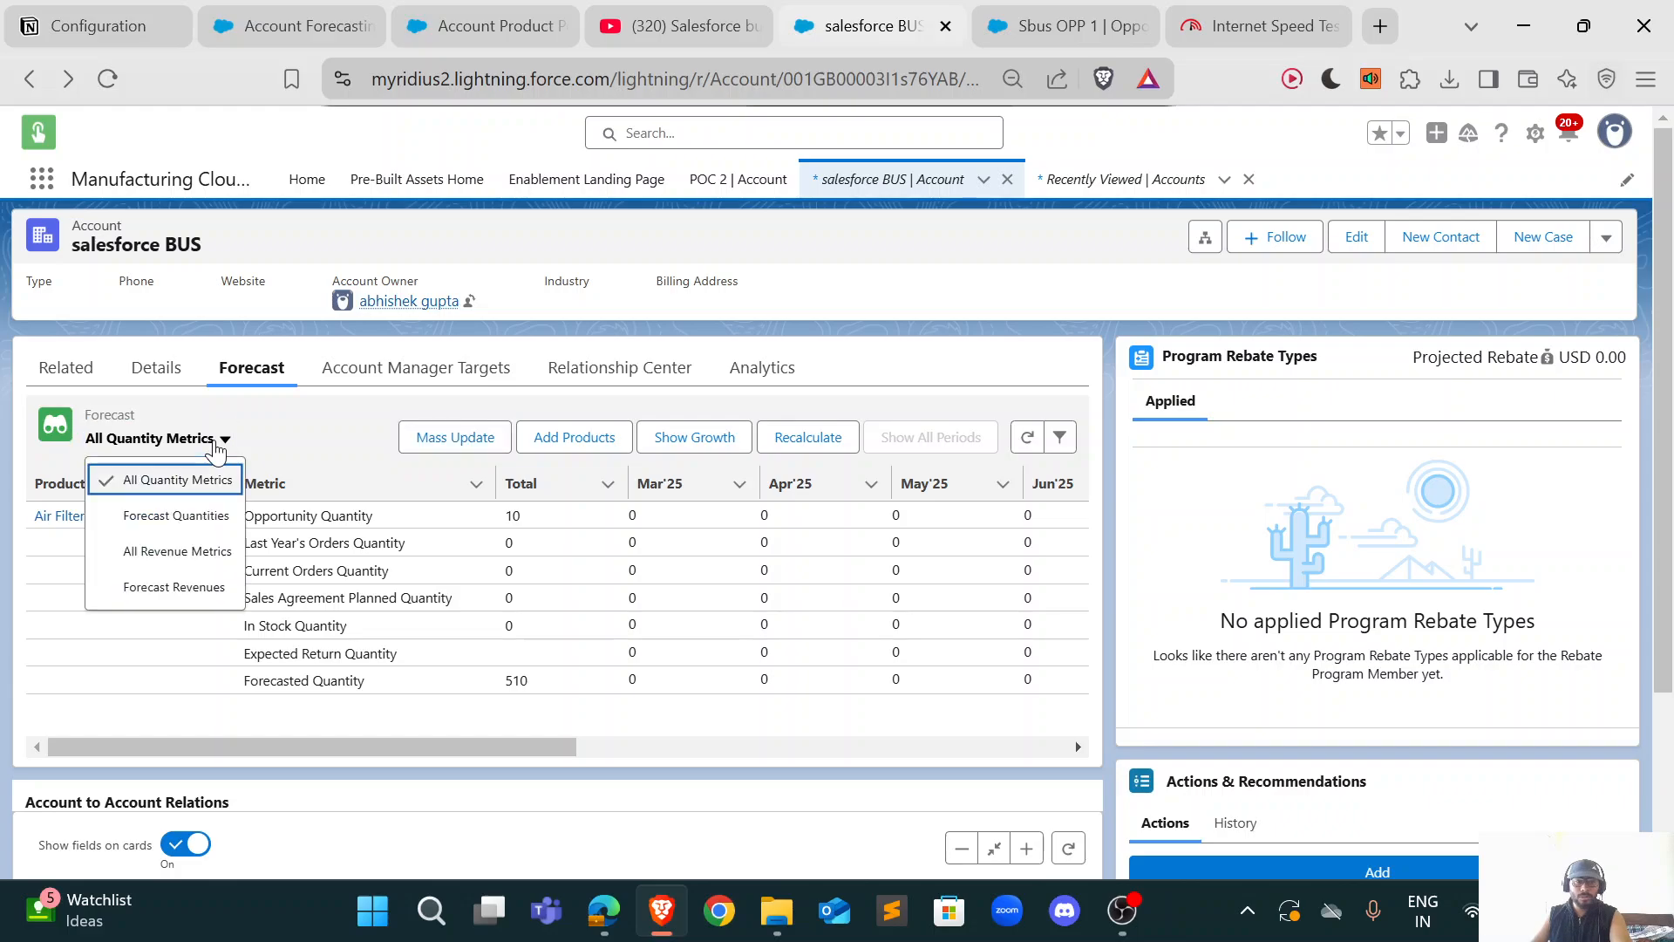
click(194, 554)
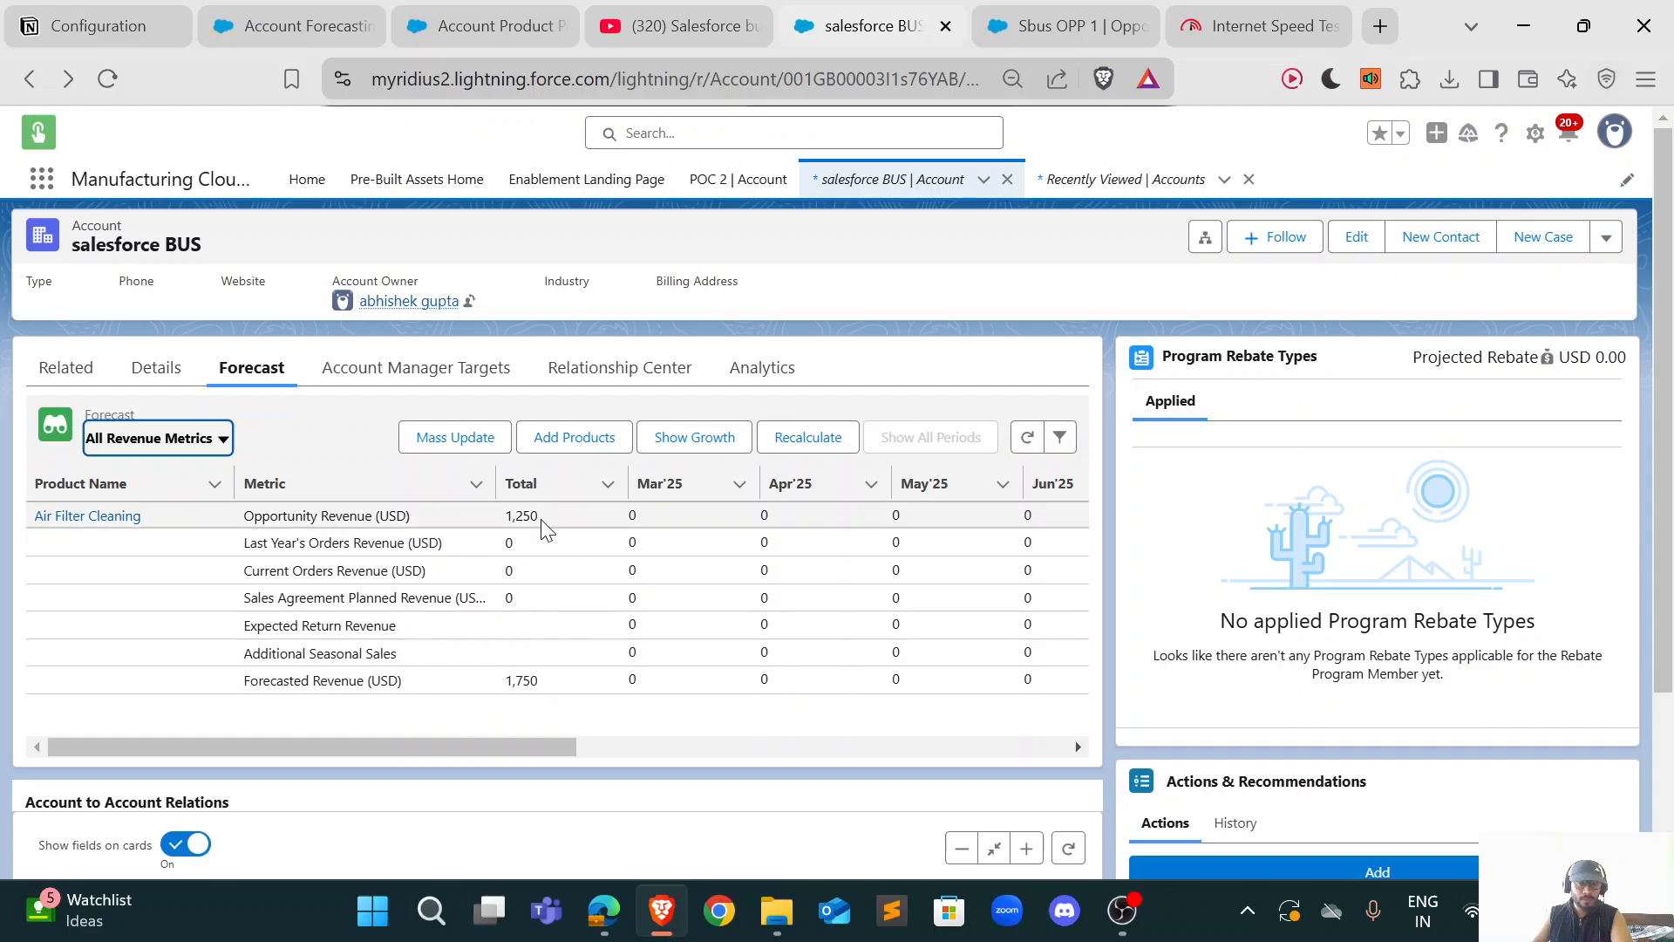
click(545, 523)
drag(546, 523, 519, 521)
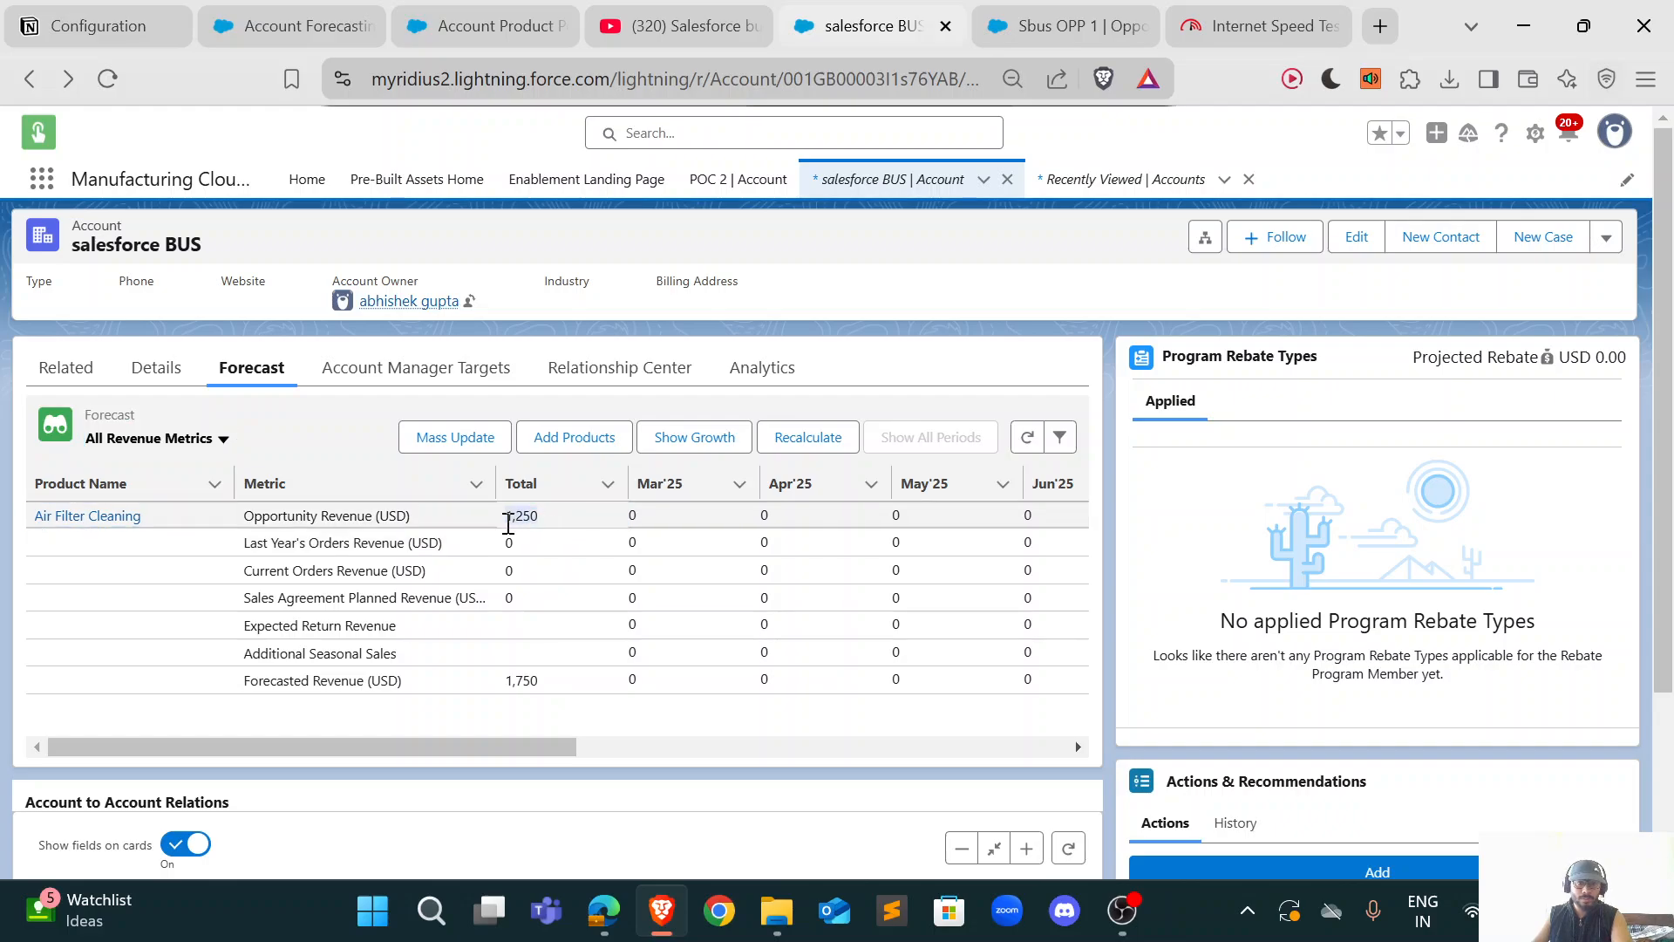
Step: Compare the Opportunity Revenue total for Air Filter Cleaning with the Amount of opportunity Sbus OPP 1, ending on the account forecast
click(510, 523)
click(1039, 7)
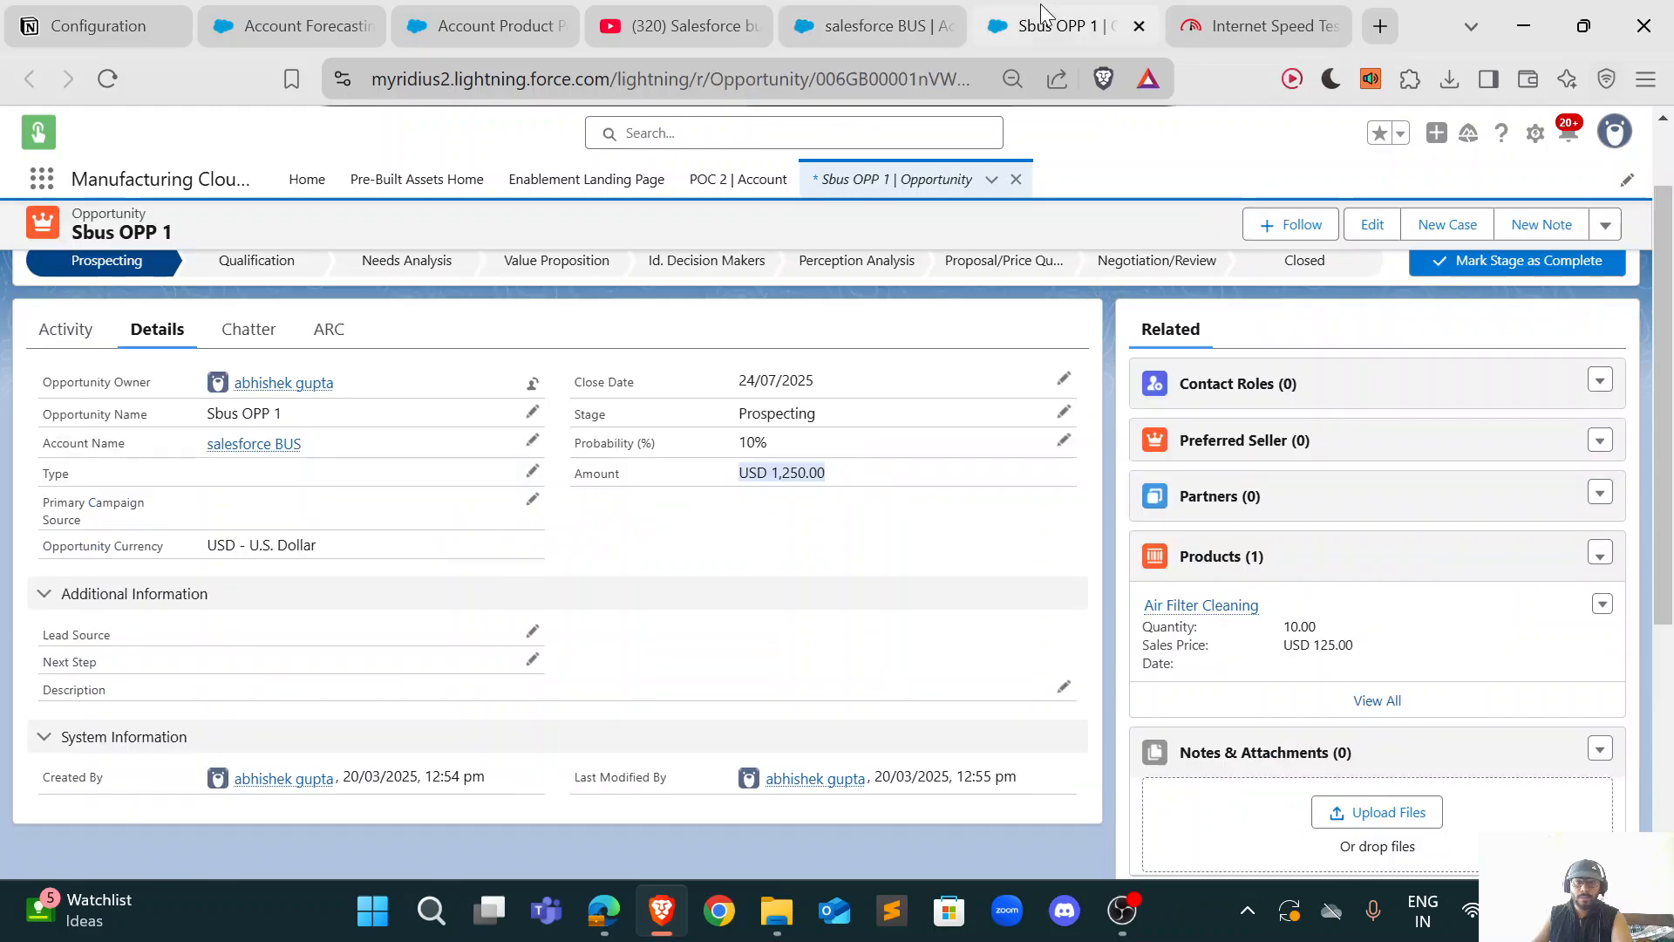
click(908, 437)
drag(829, 479, 744, 478)
click(829, 530)
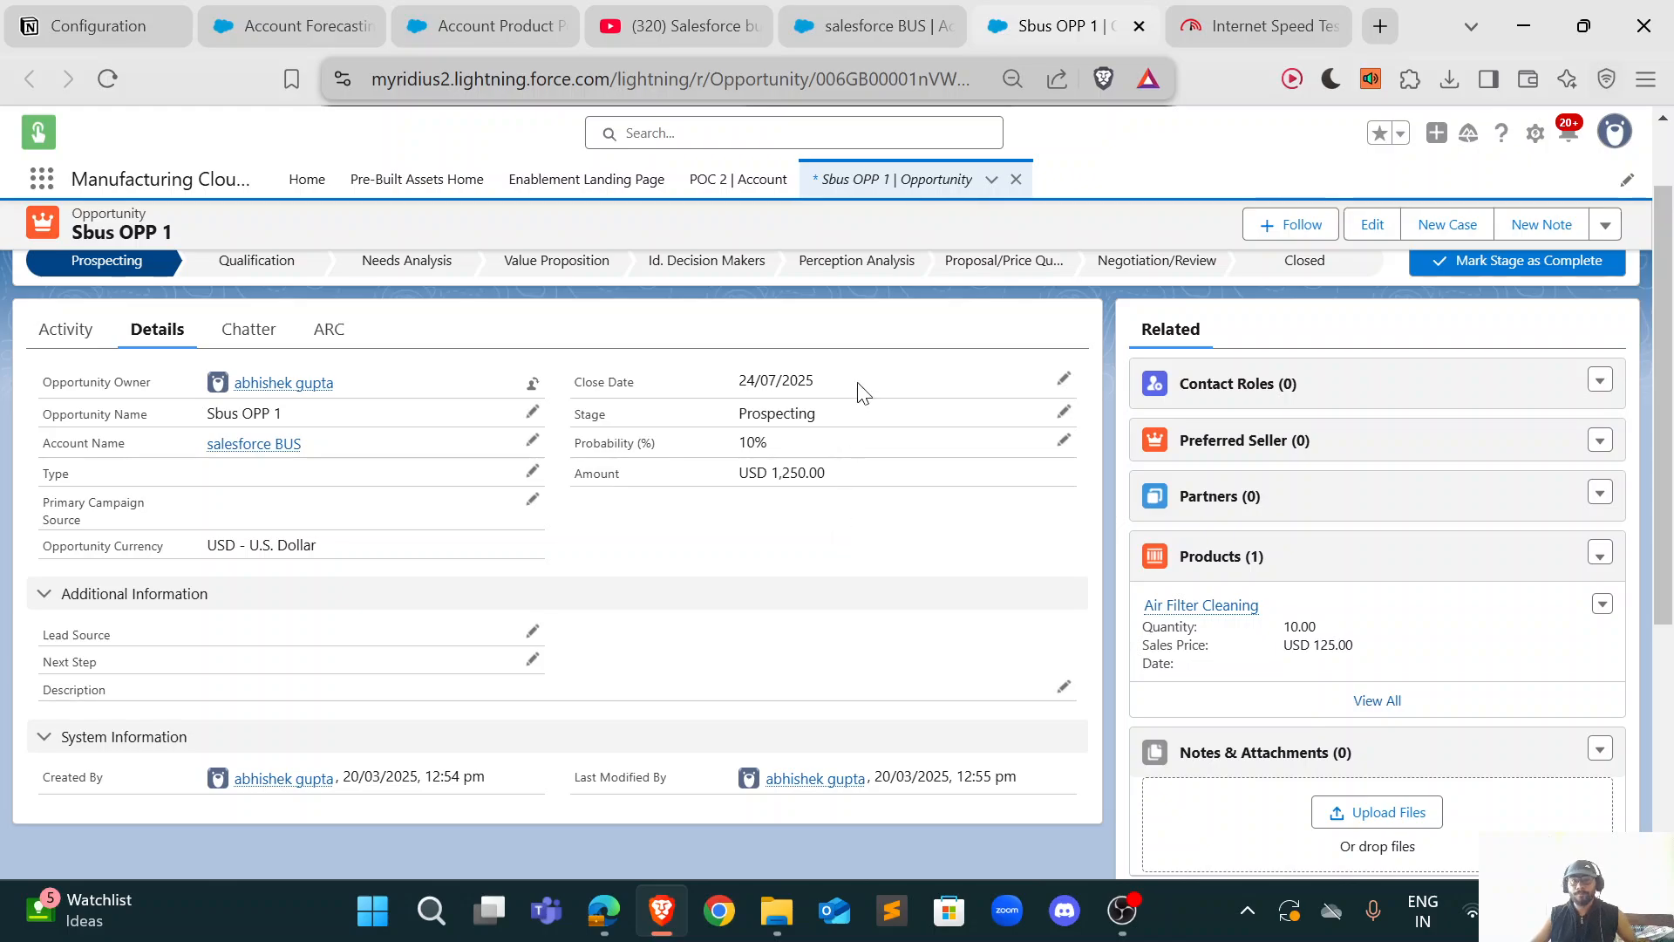
click(872, 26)
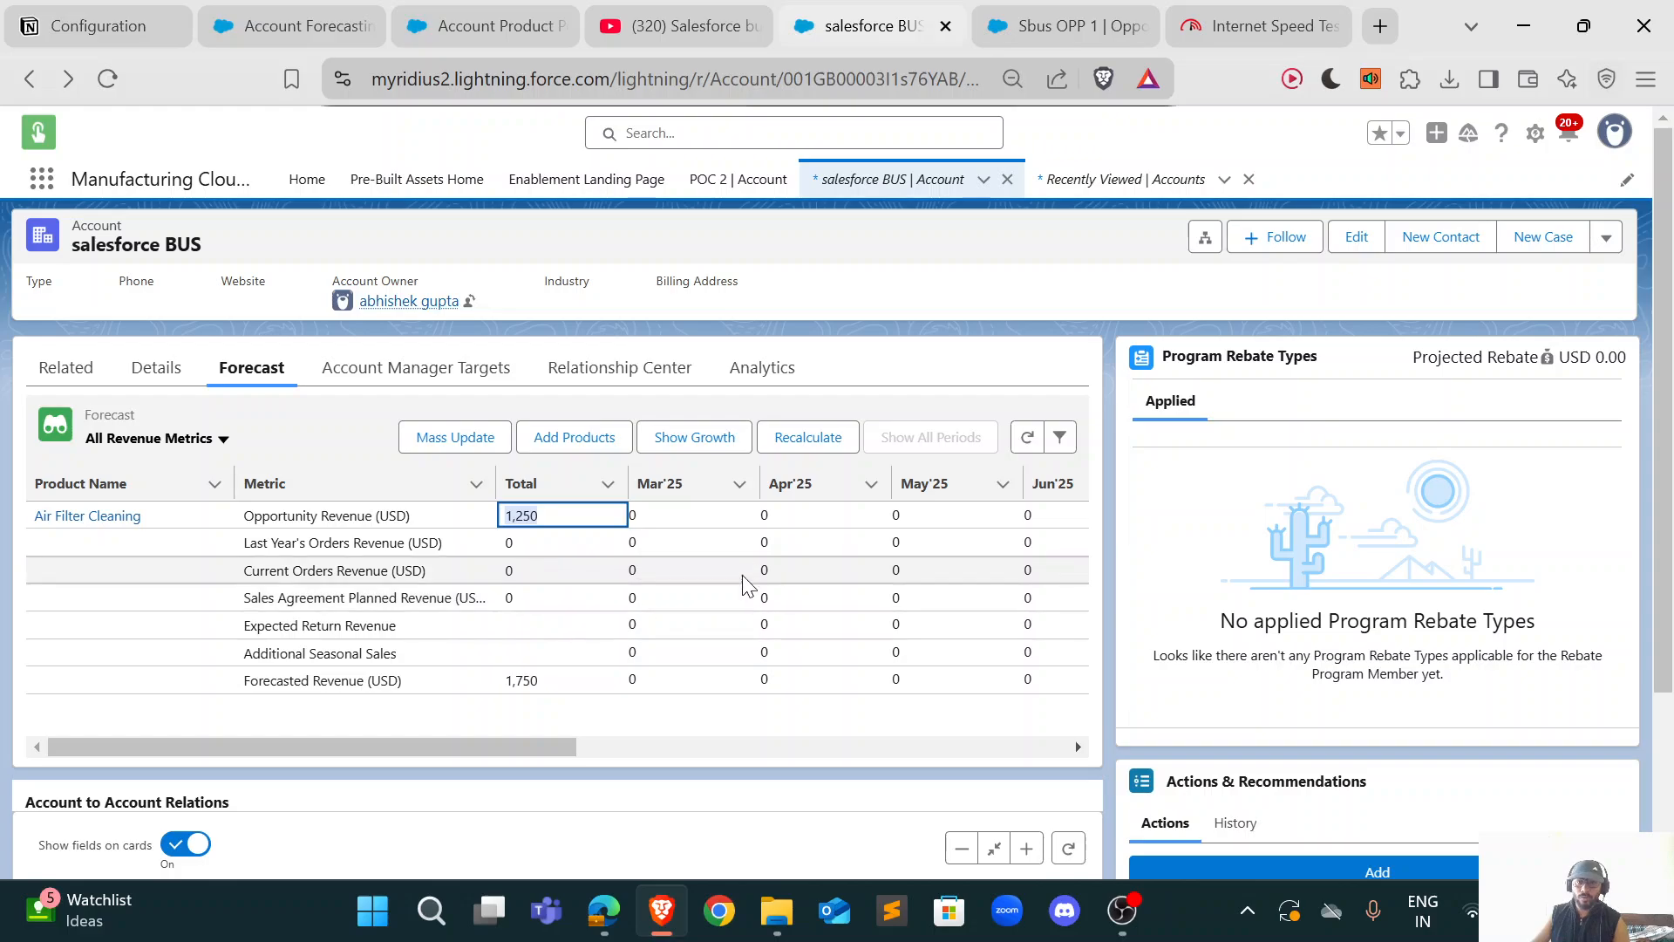
Step: Check the Opportunity Probability option in the Account Forecasting calculation settings against the Probability (%) field of Sbus OPP 1
click(1060, 27)
click(279, 26)
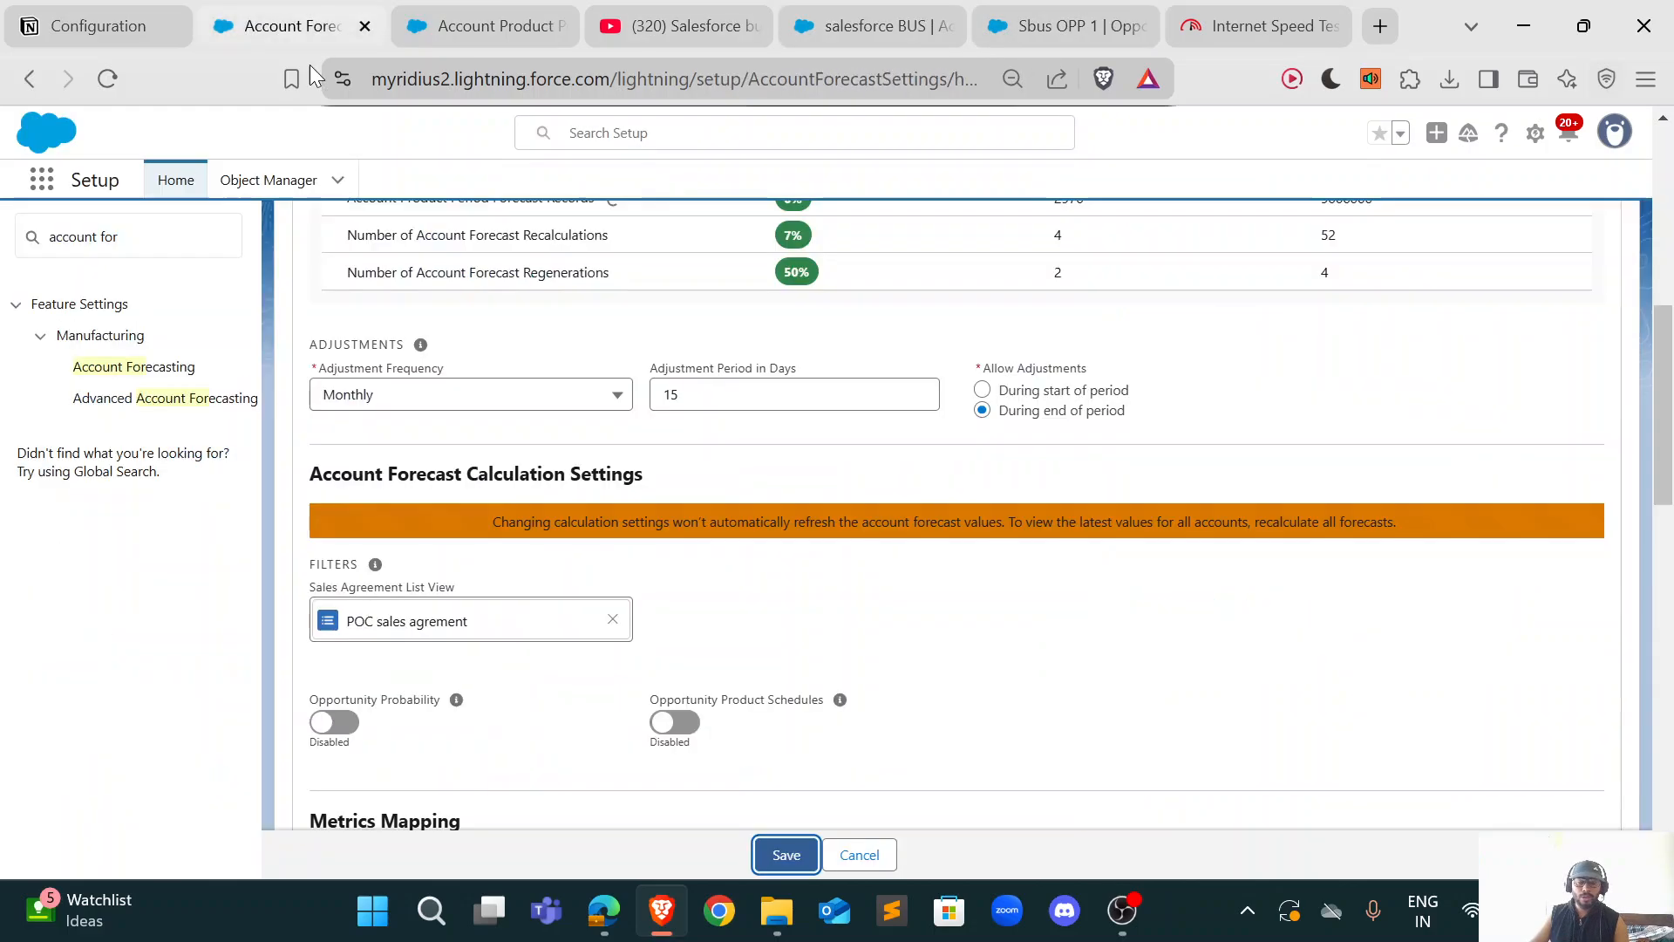
scroll(751, 587, down, 3)
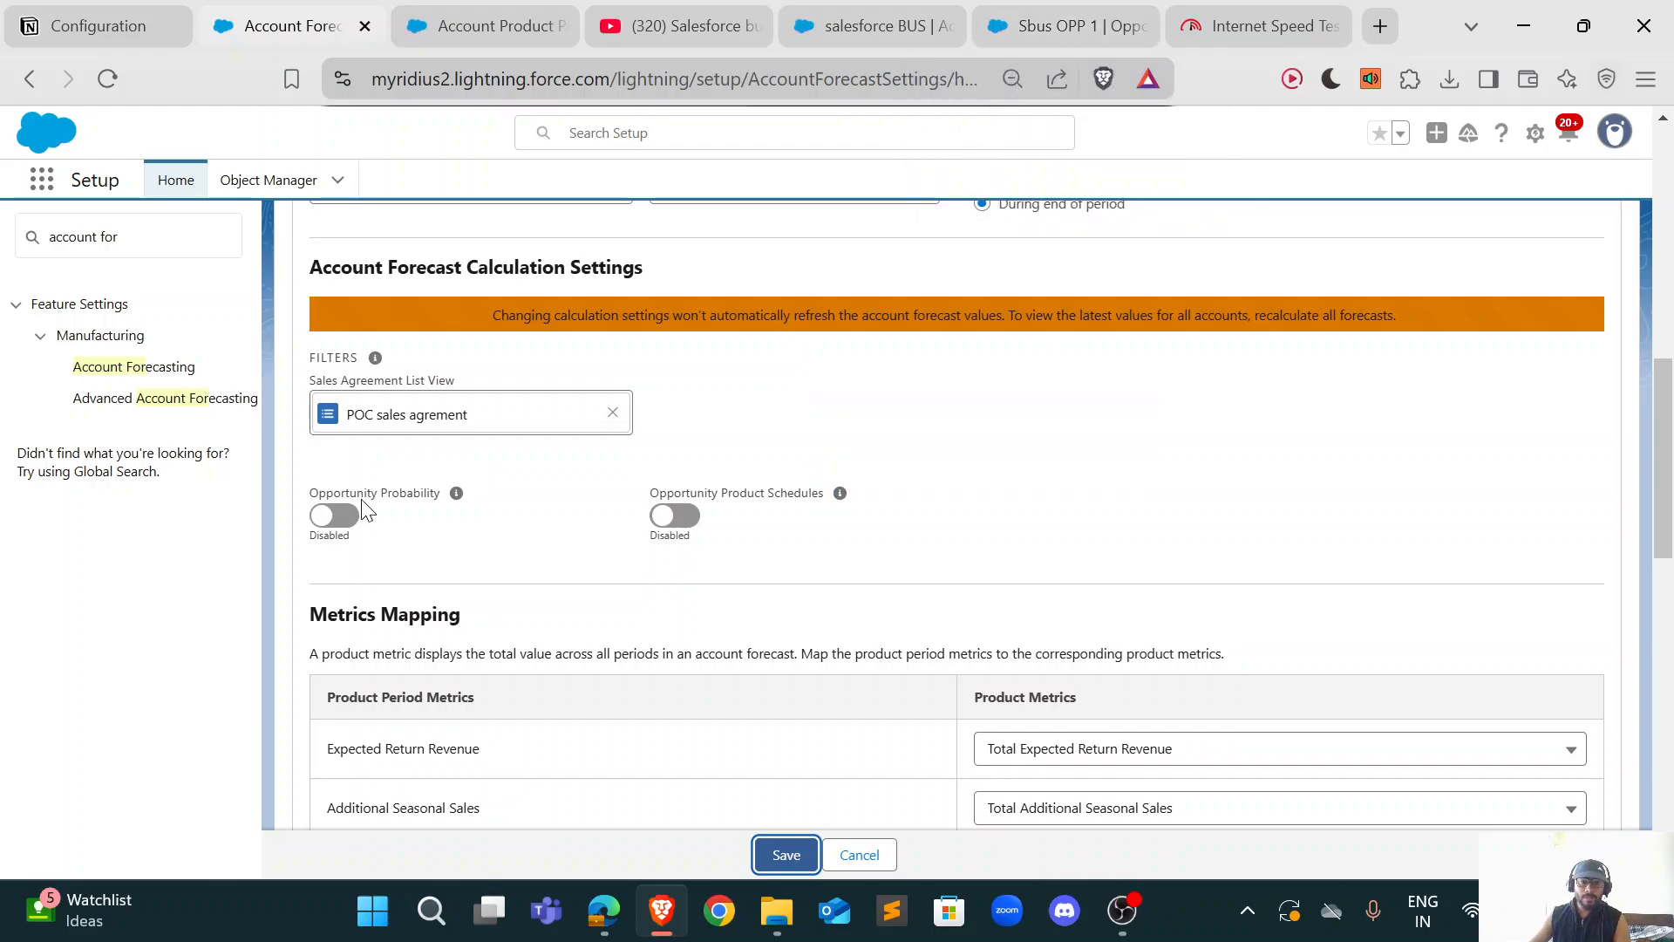
click(1069, 17)
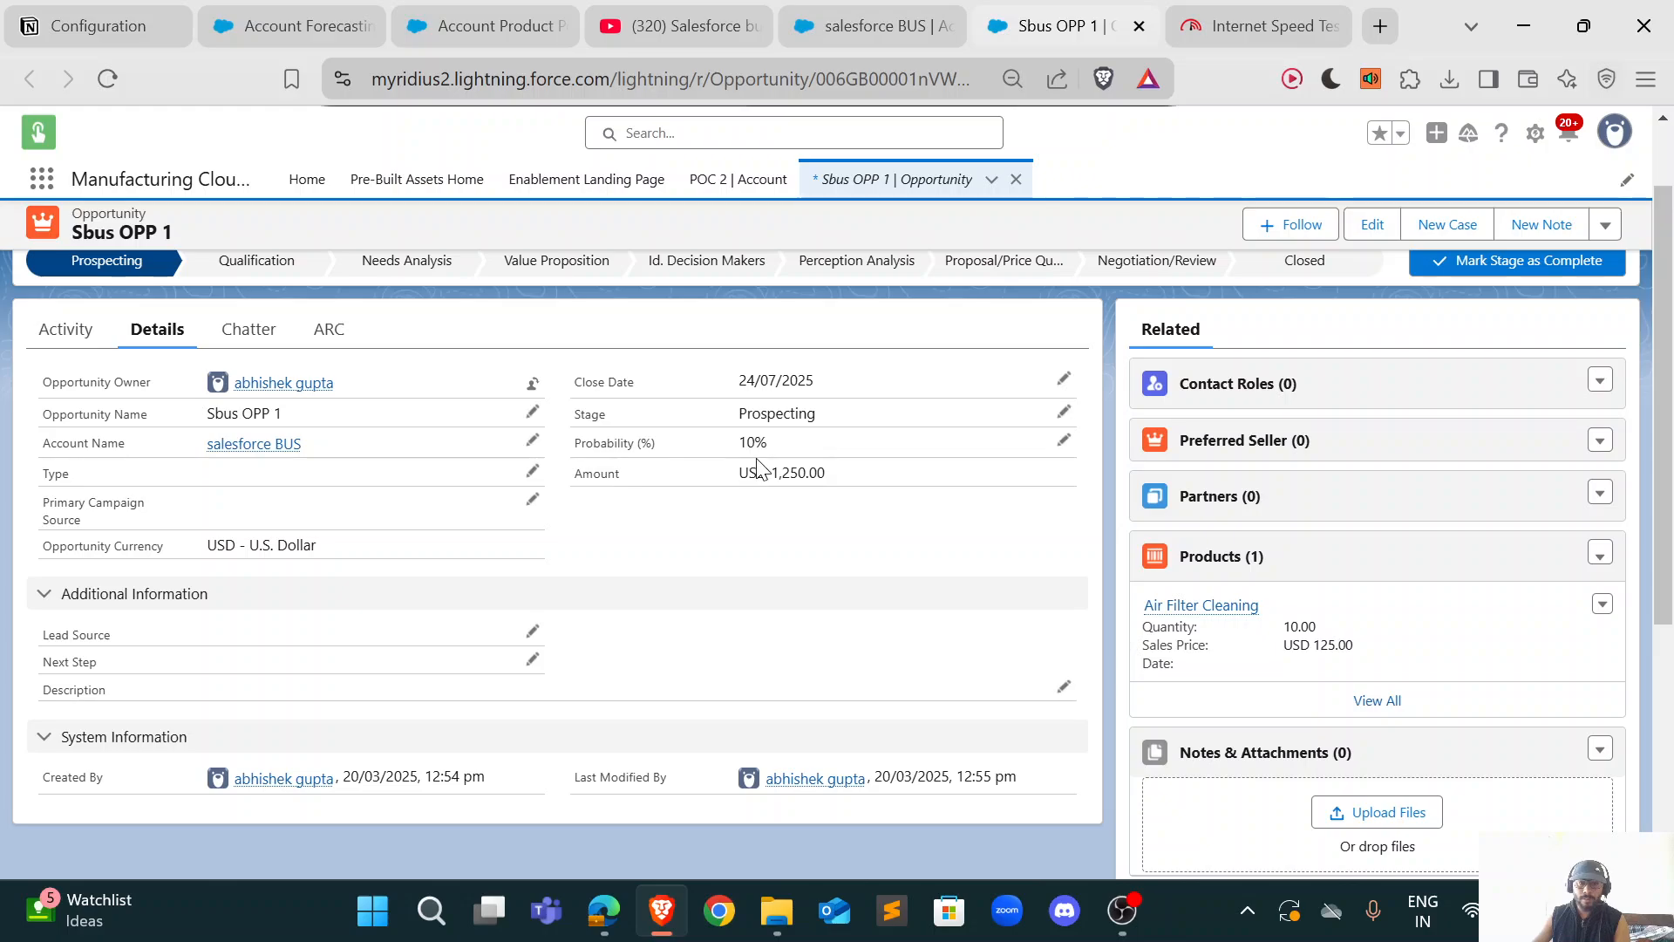
drag(737, 446, 726, 464)
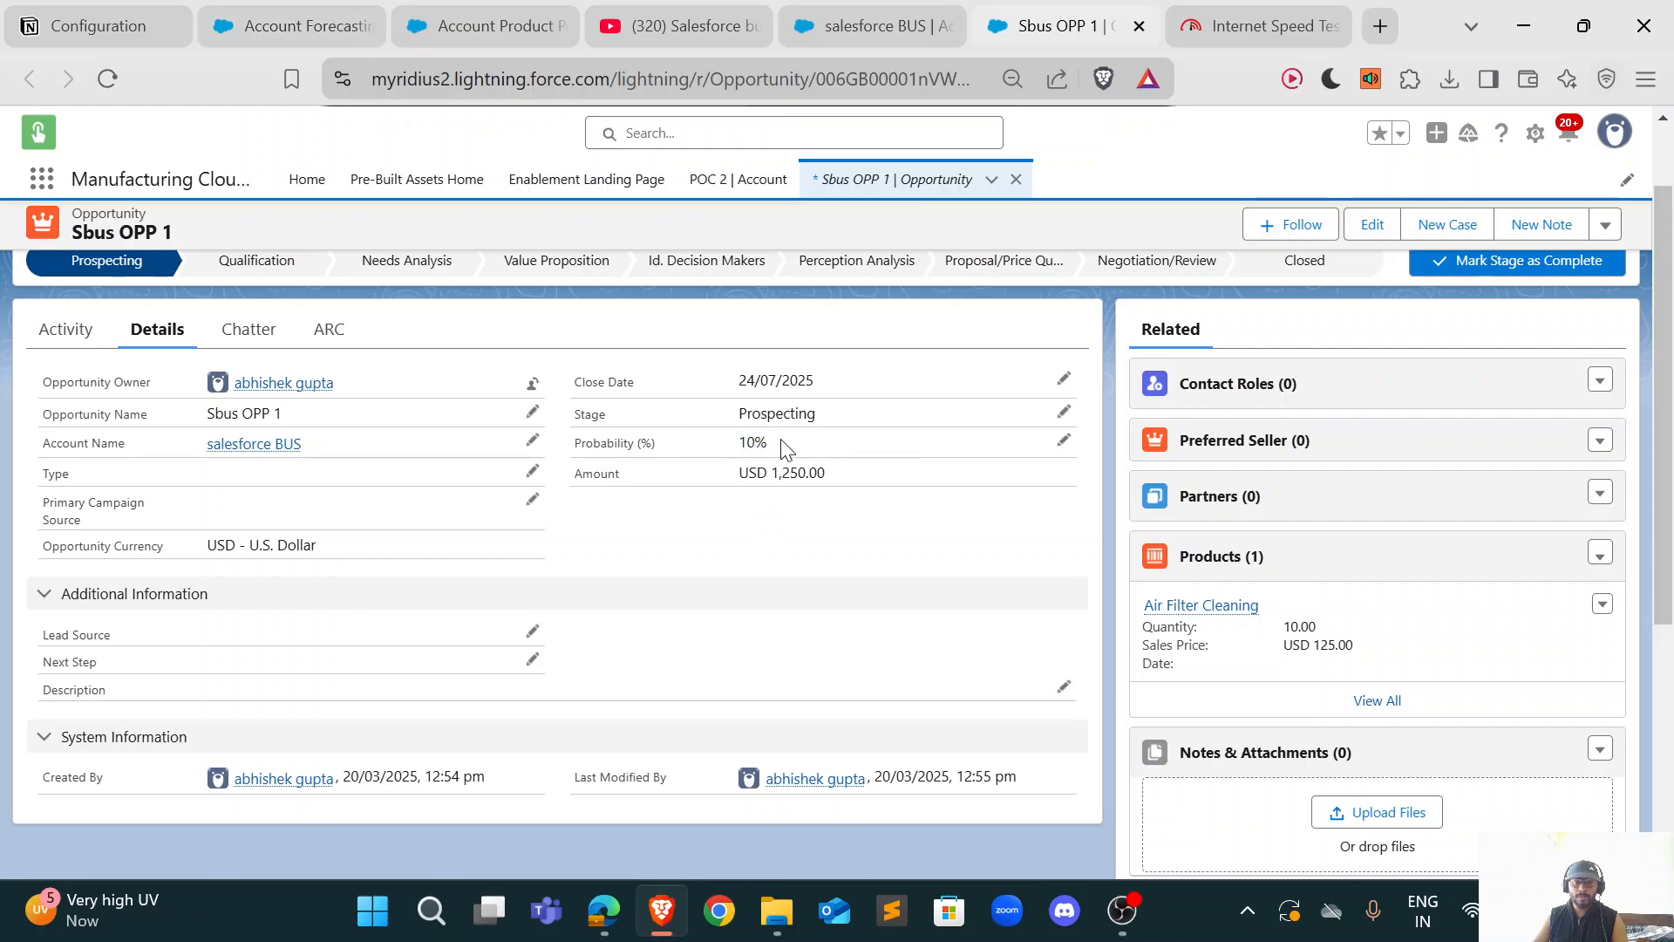
Step: Enable Opportunity Probability in the Account Forecasting settings, save the change and recalculate all account forecasts
click(428, 12)
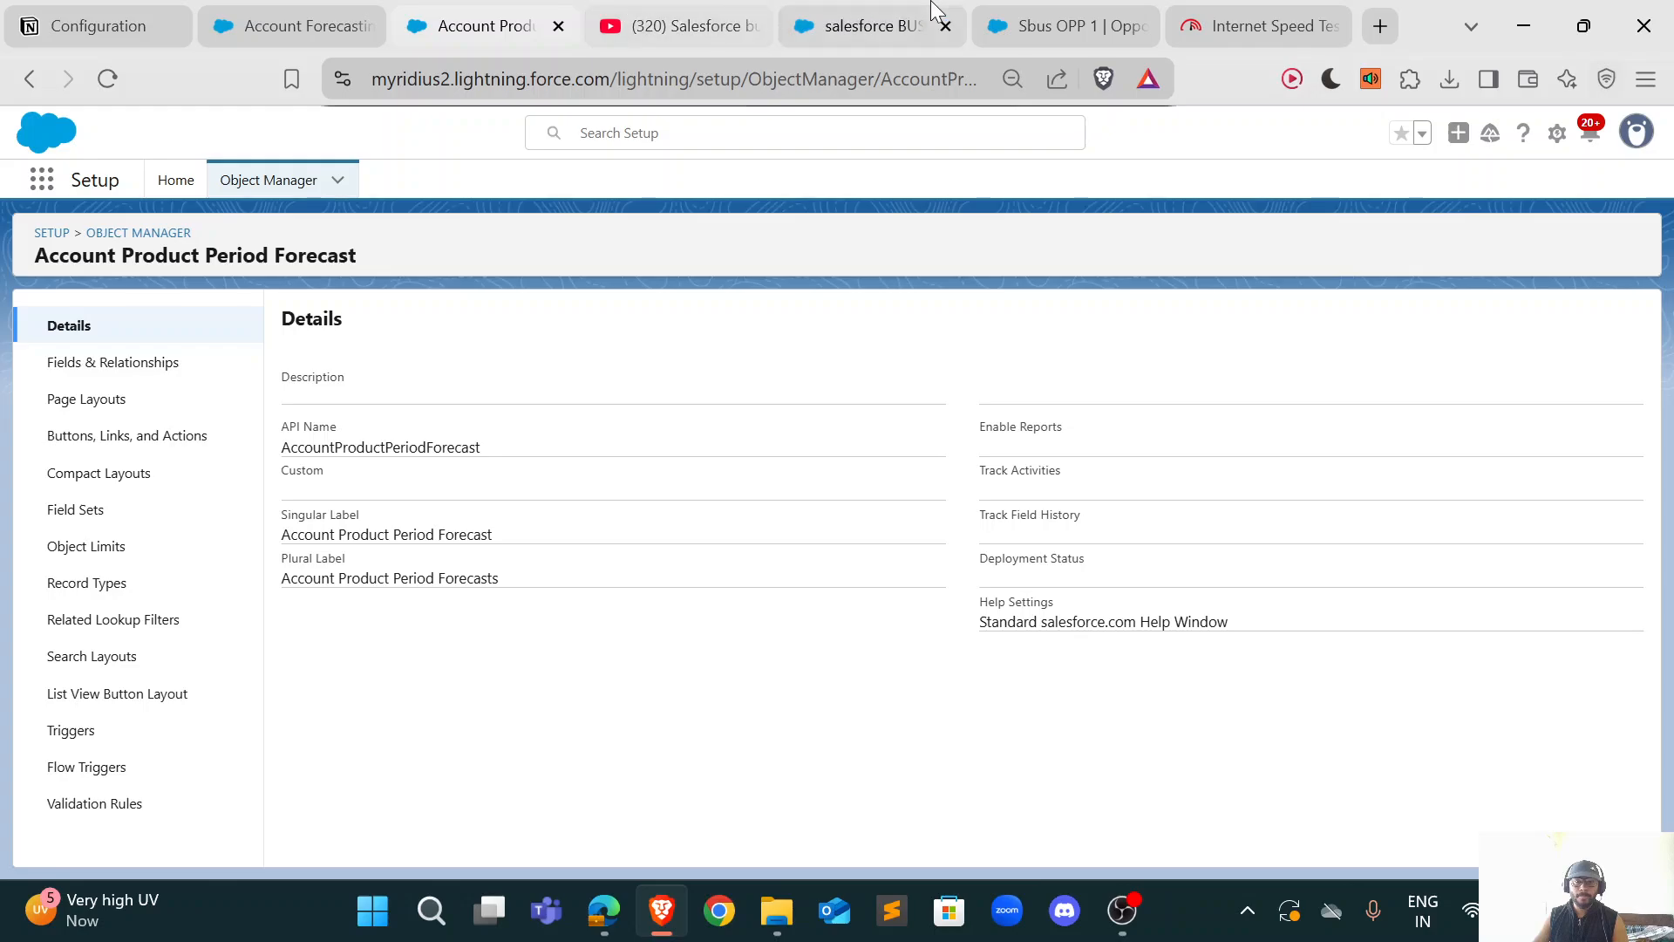
click(292, 12)
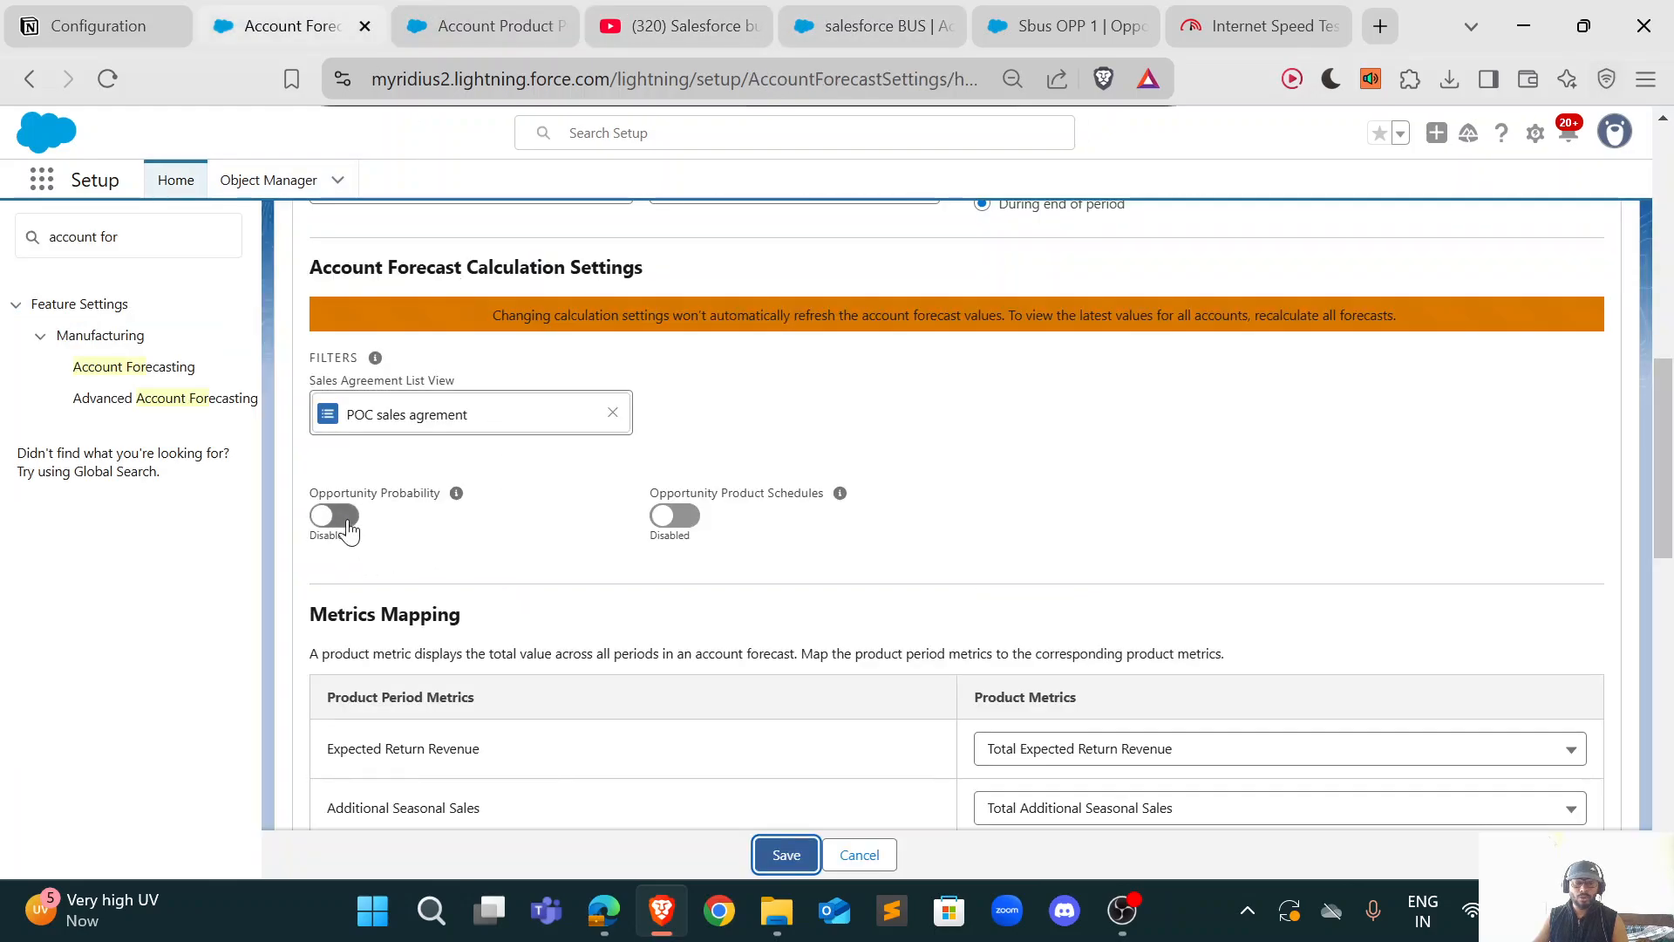
click(347, 529)
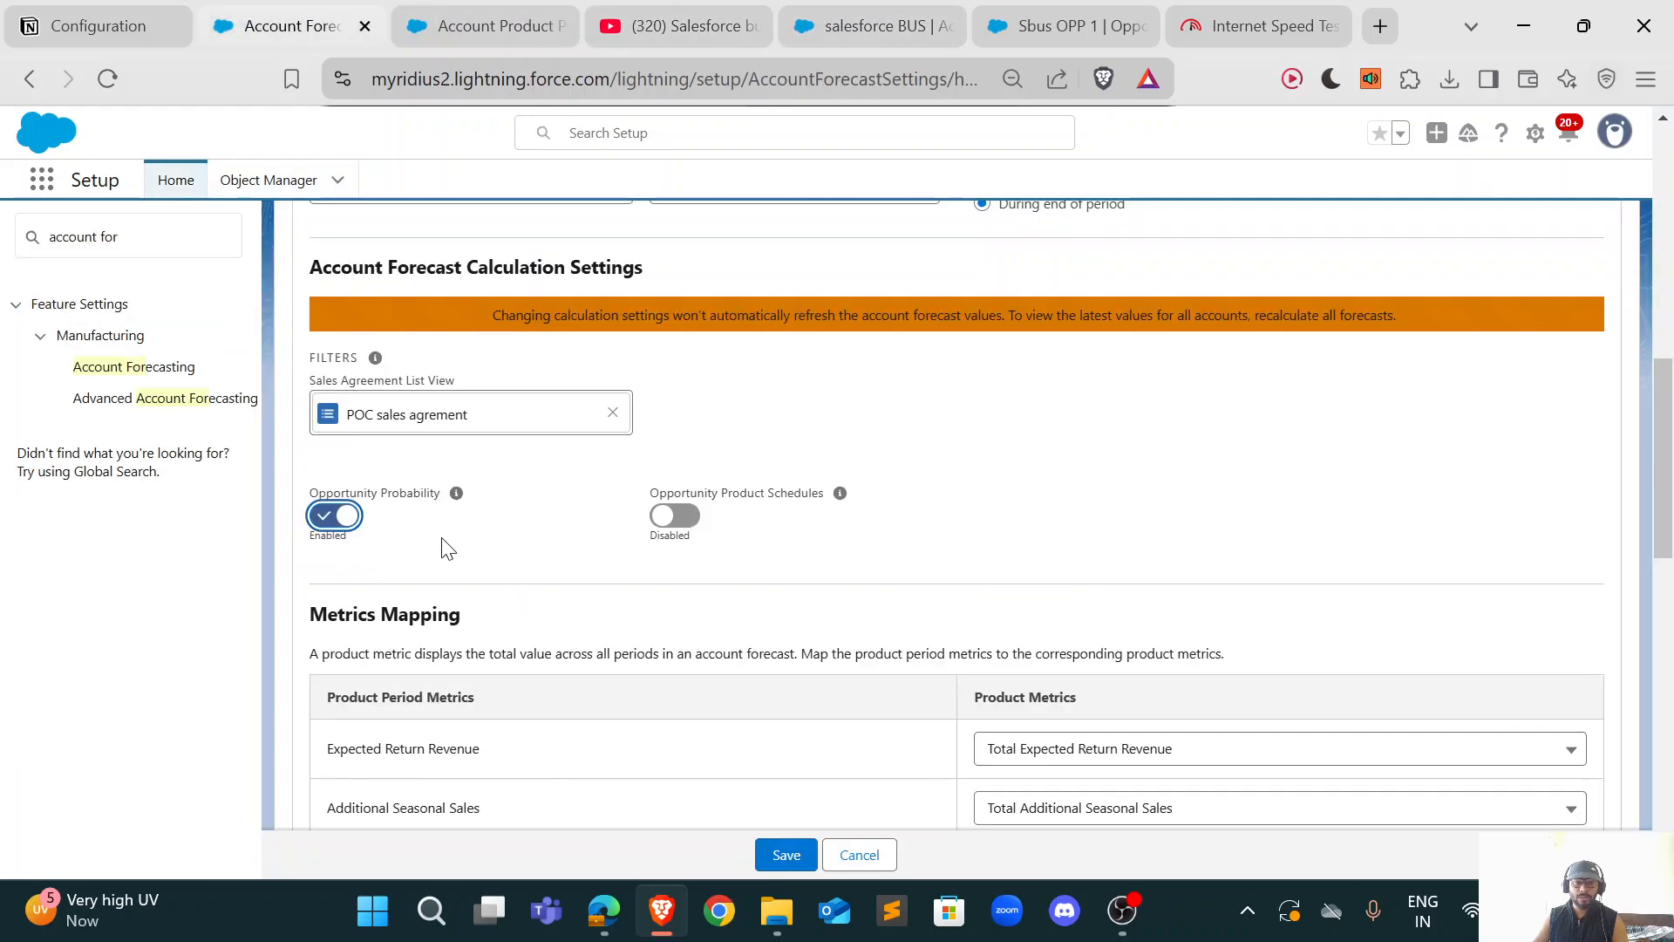
click(774, 866)
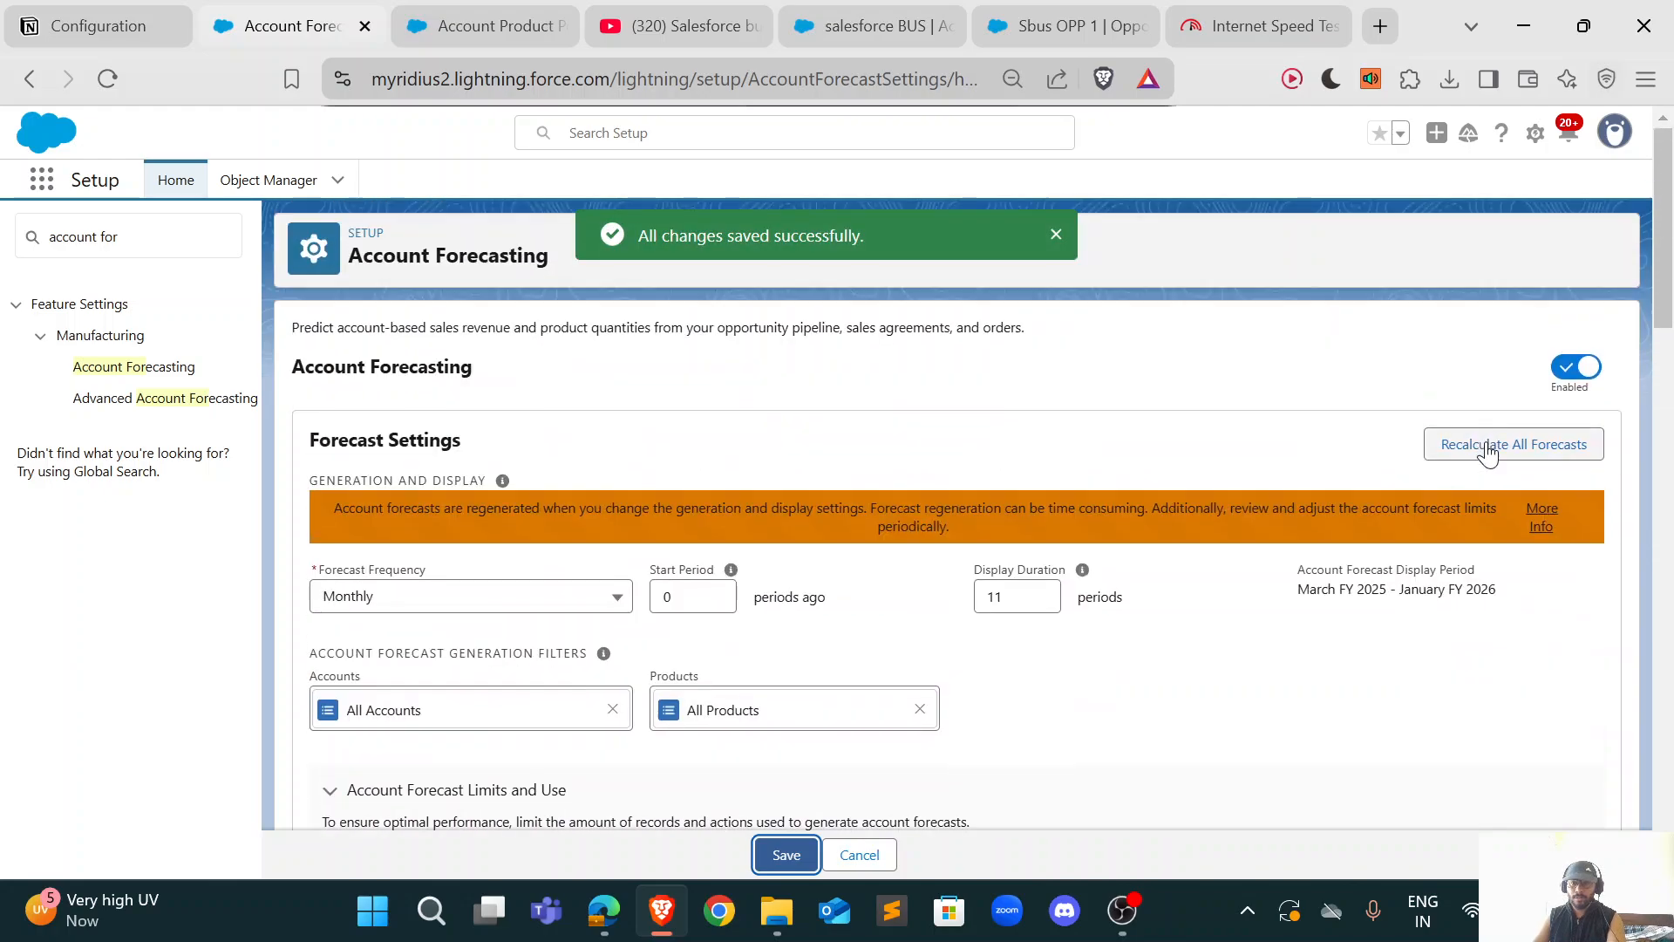
click(1488, 449)
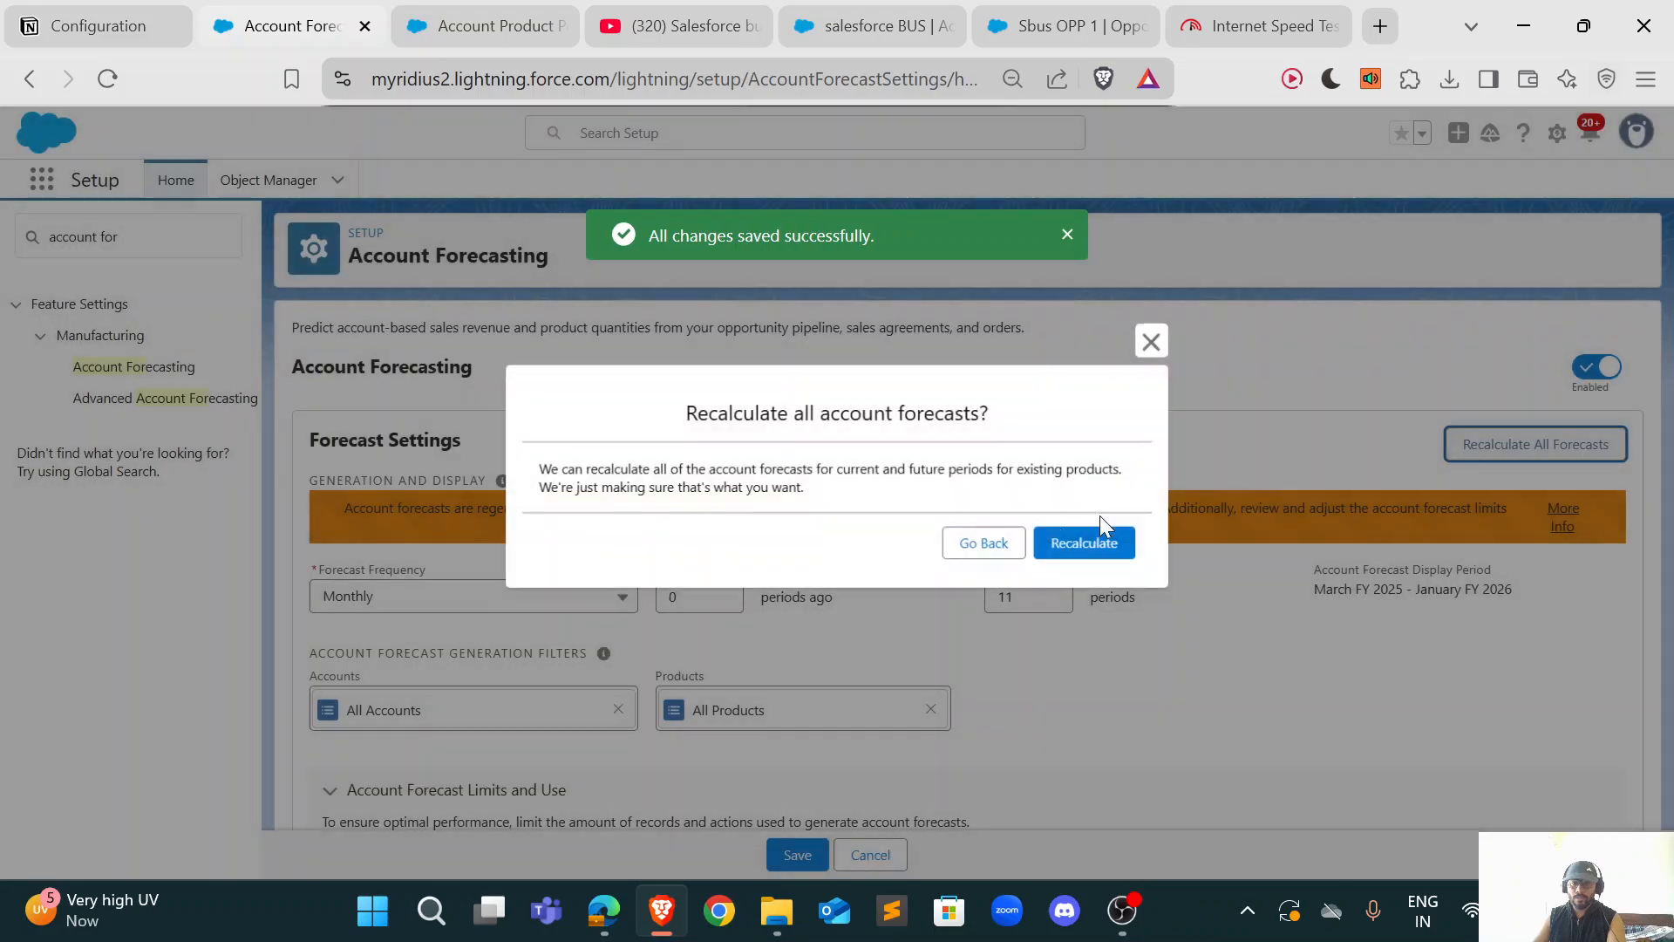
click(1086, 543)
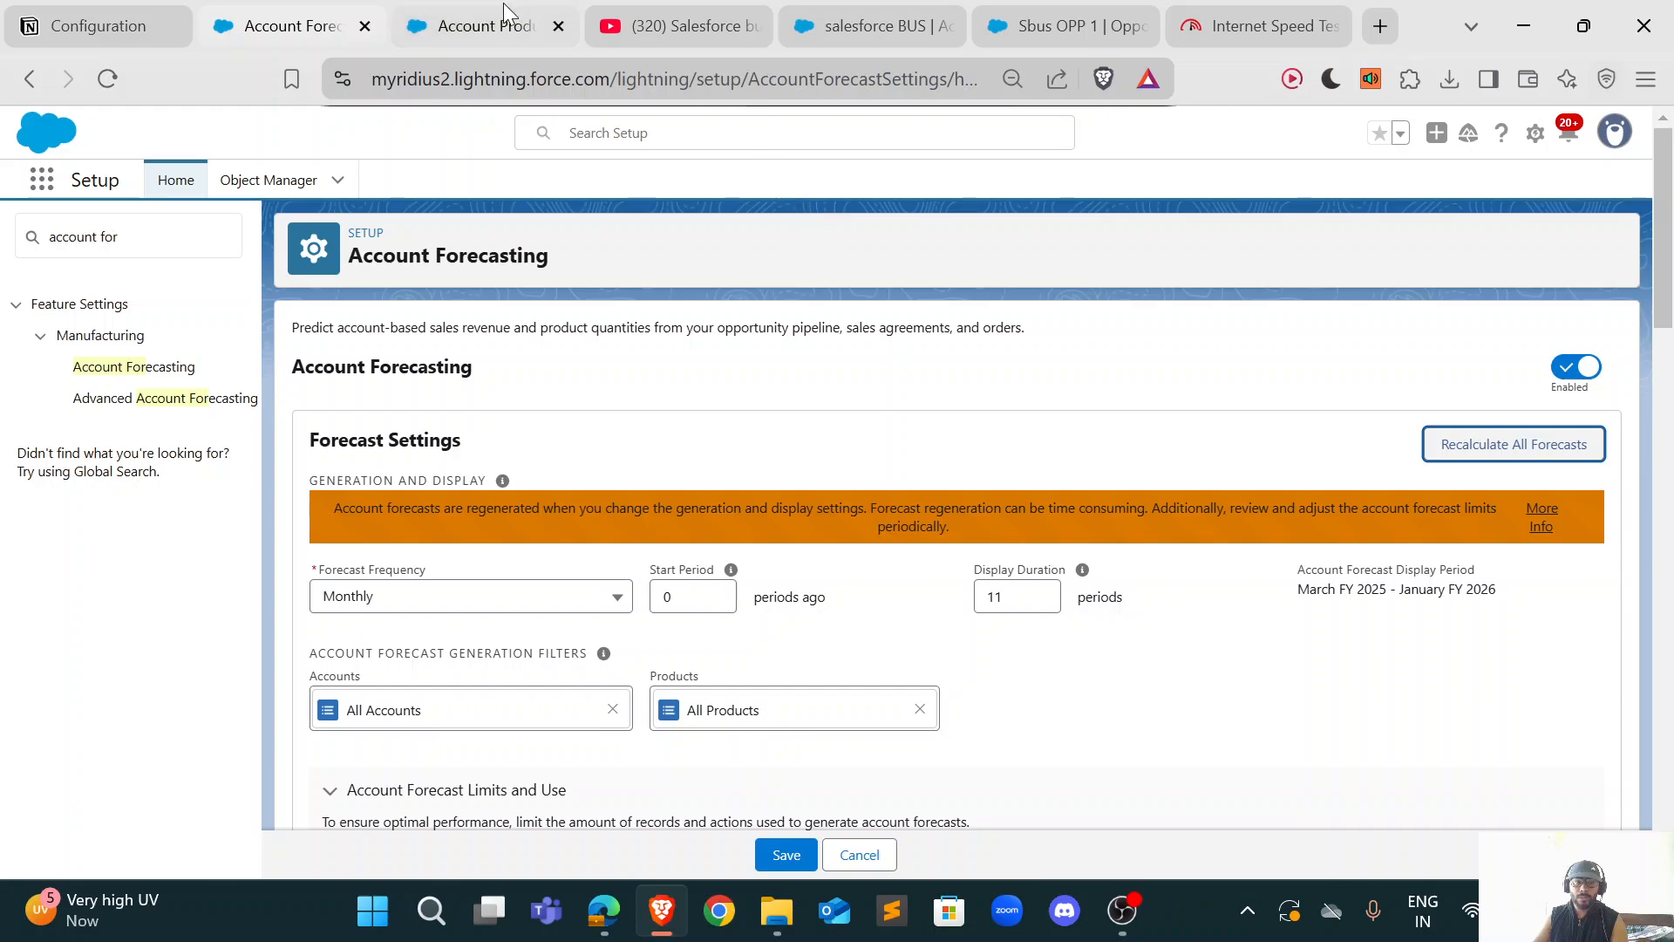
Step: Duplicate the salesforce BUS account page, check the Opportunity Revenue total in the original, and switch to the copy
click(876, 12)
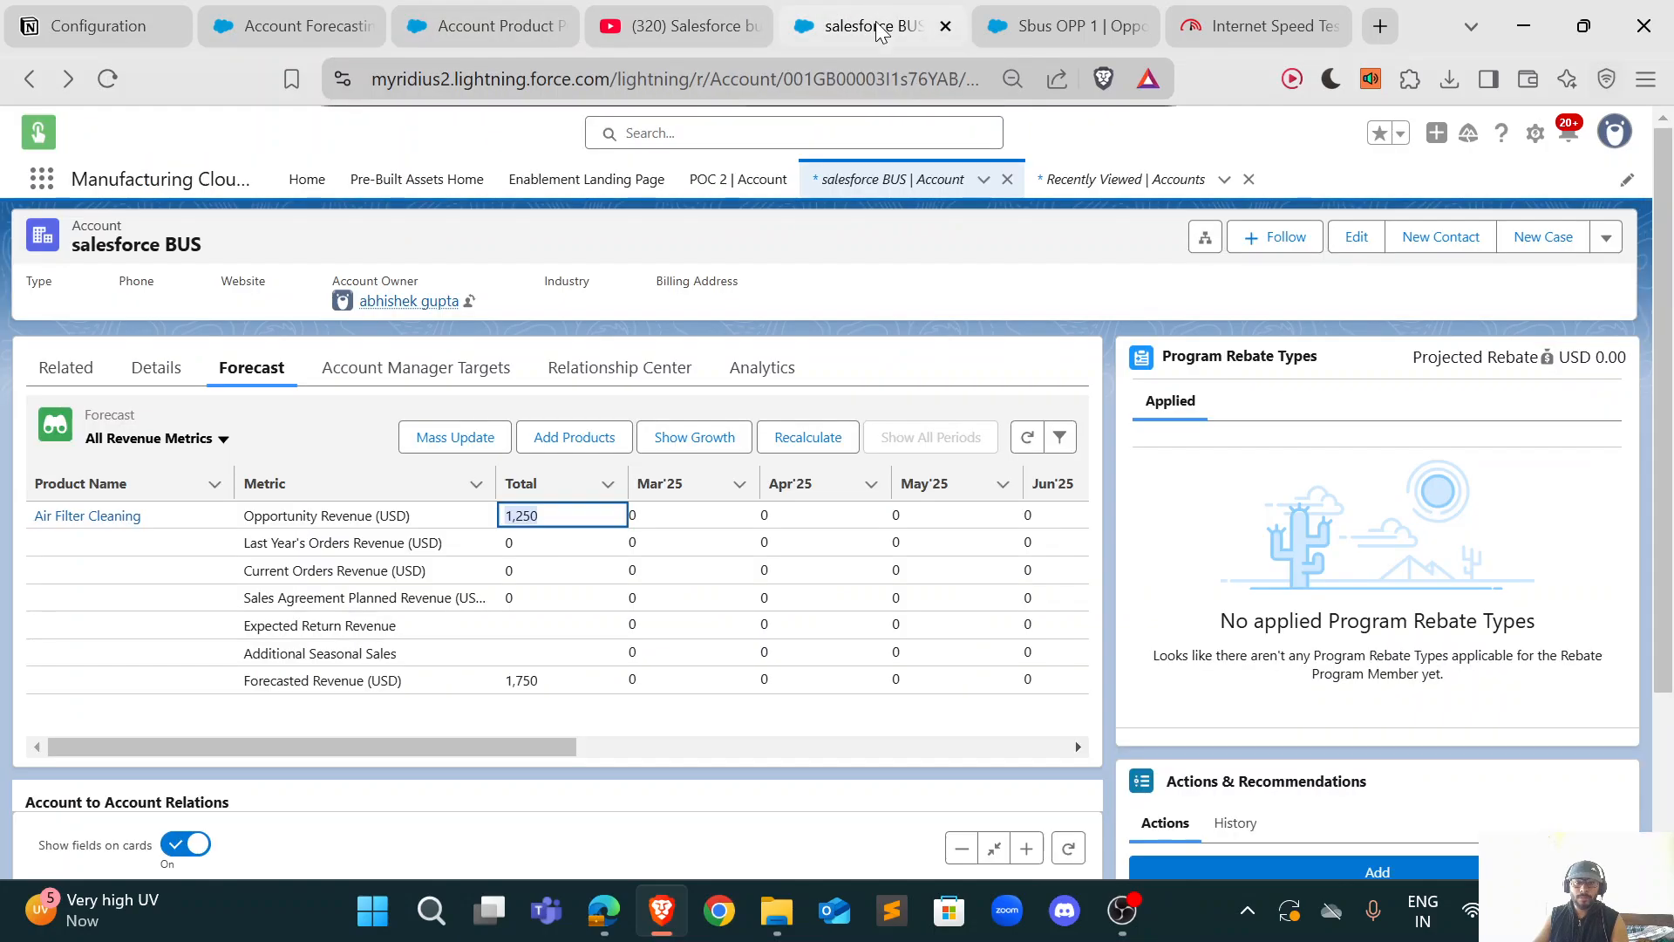
right_click(875, 21)
click(1028, 256)
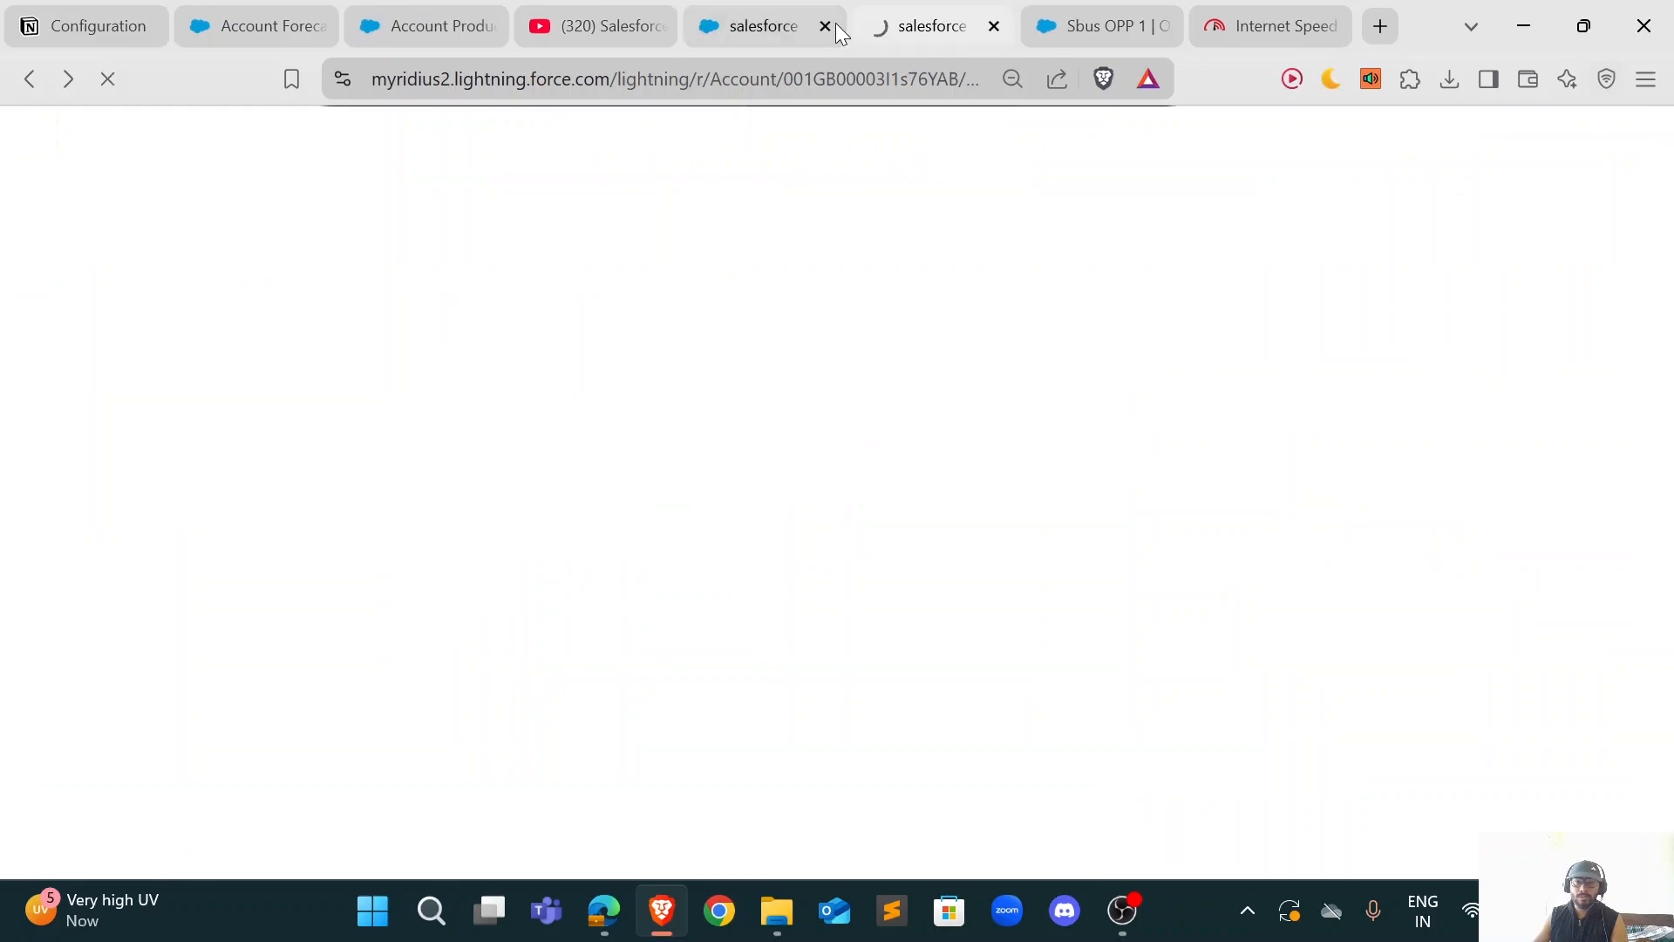
click(938, 12)
click(776, 12)
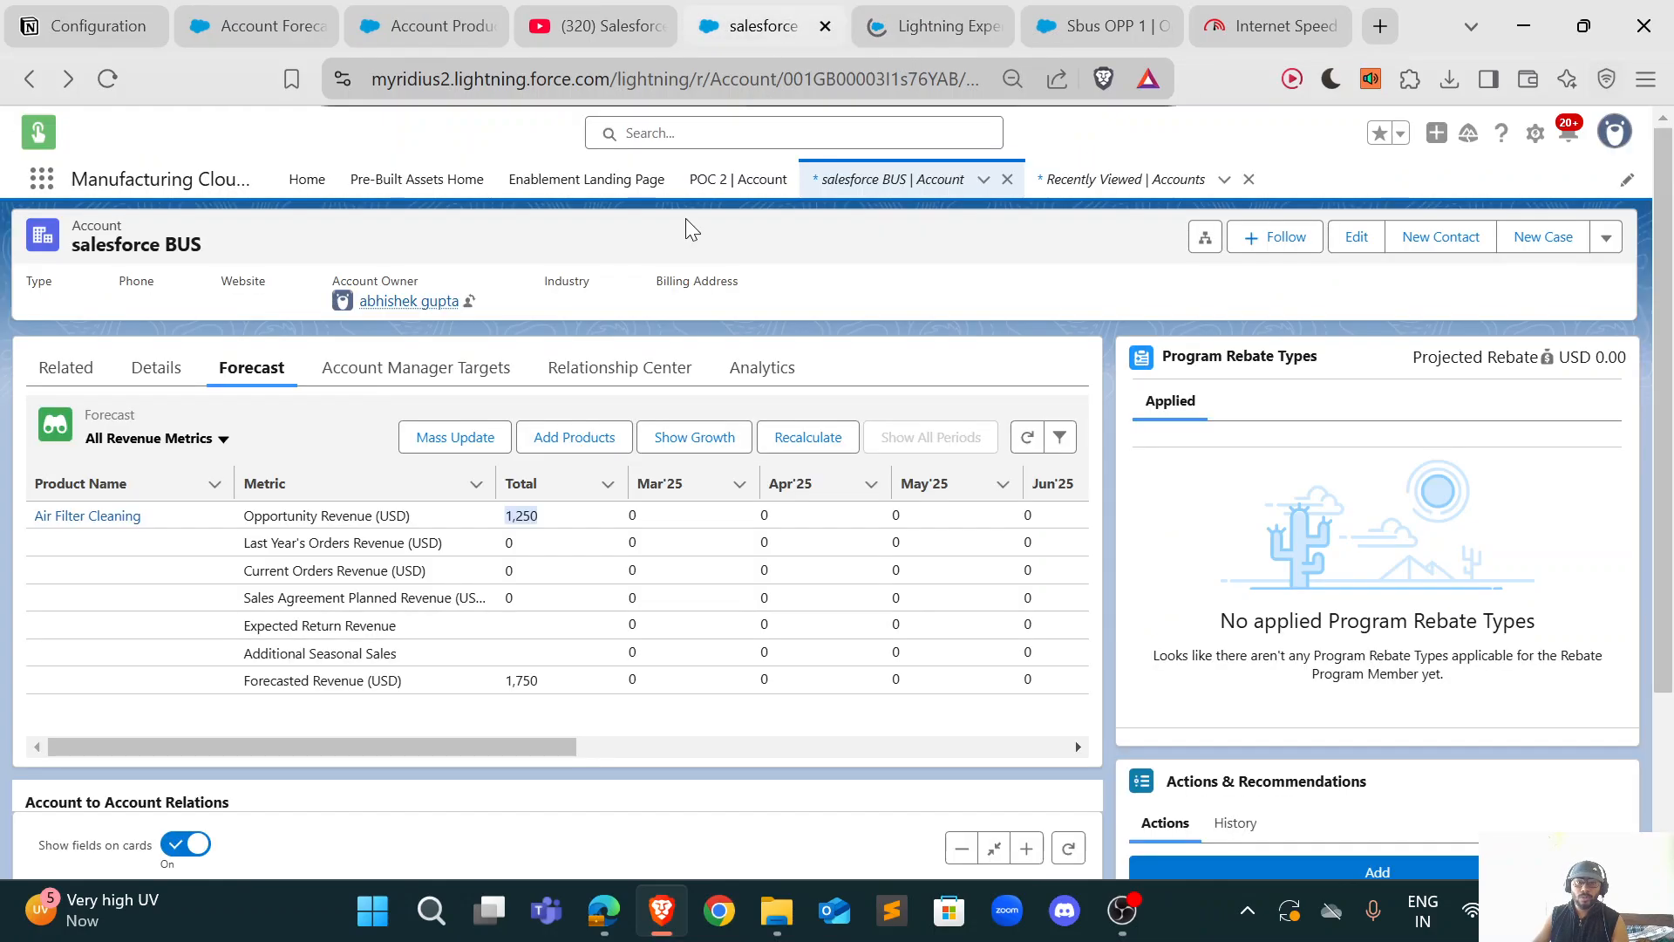
click(533, 519)
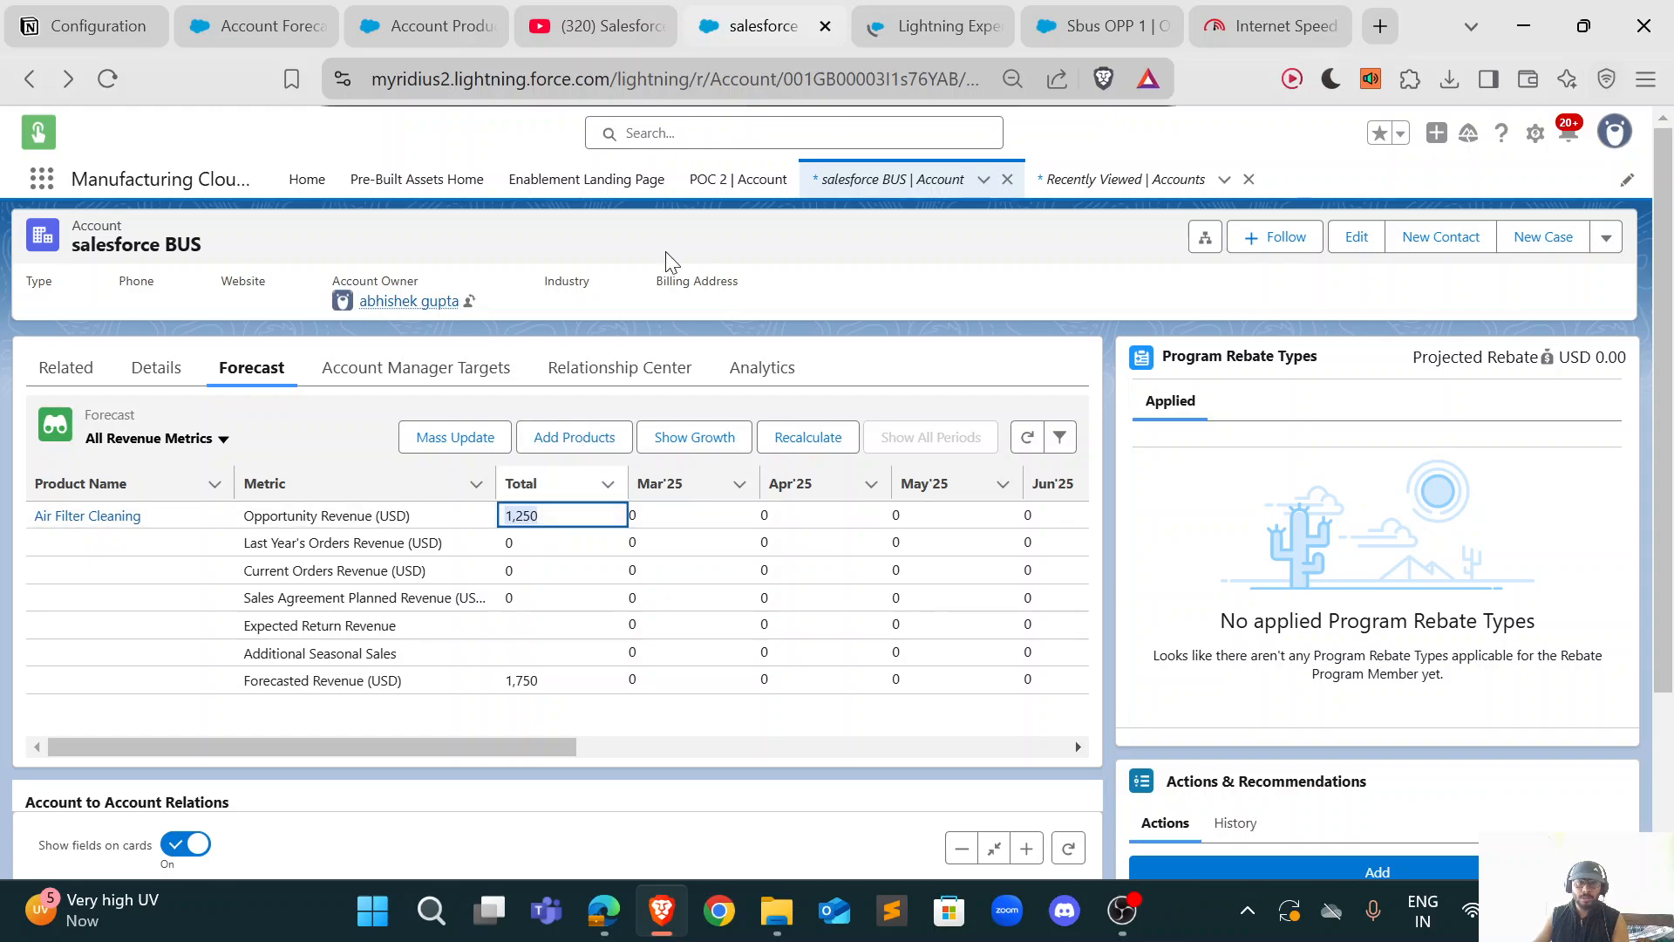
click(931, 25)
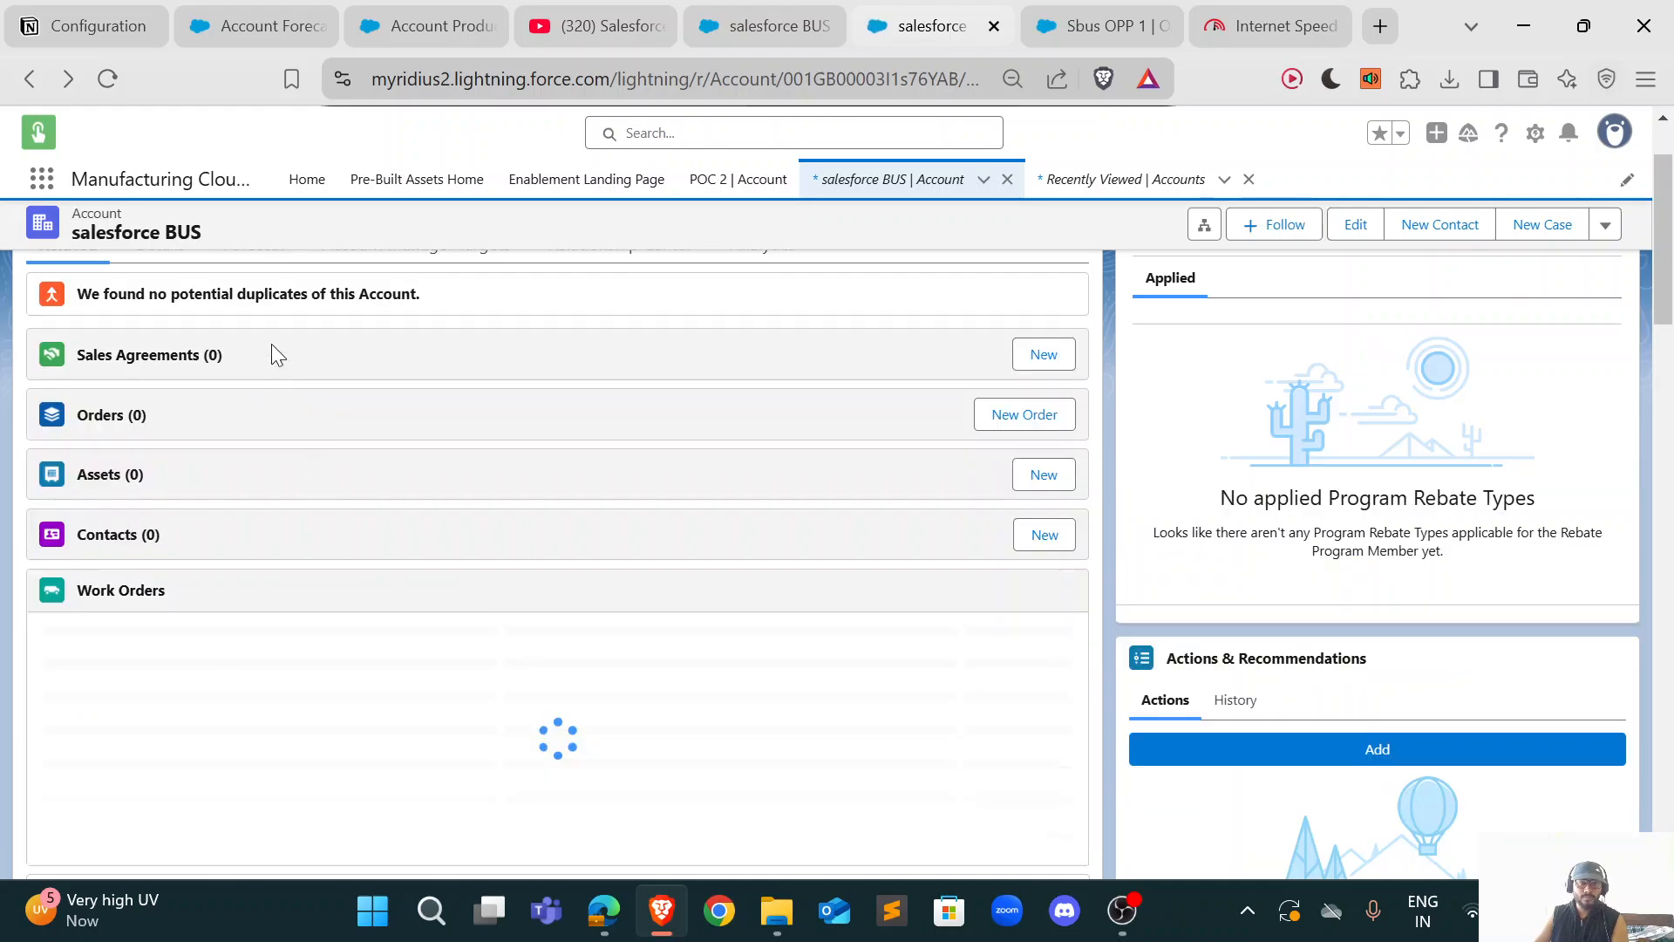
Step: Show the forecast with All Revenue Metrics on the duplicated salesforce BUS page and highlight the Opportunity Revenue total
scroll(324, 420, up, 2)
click(267, 384)
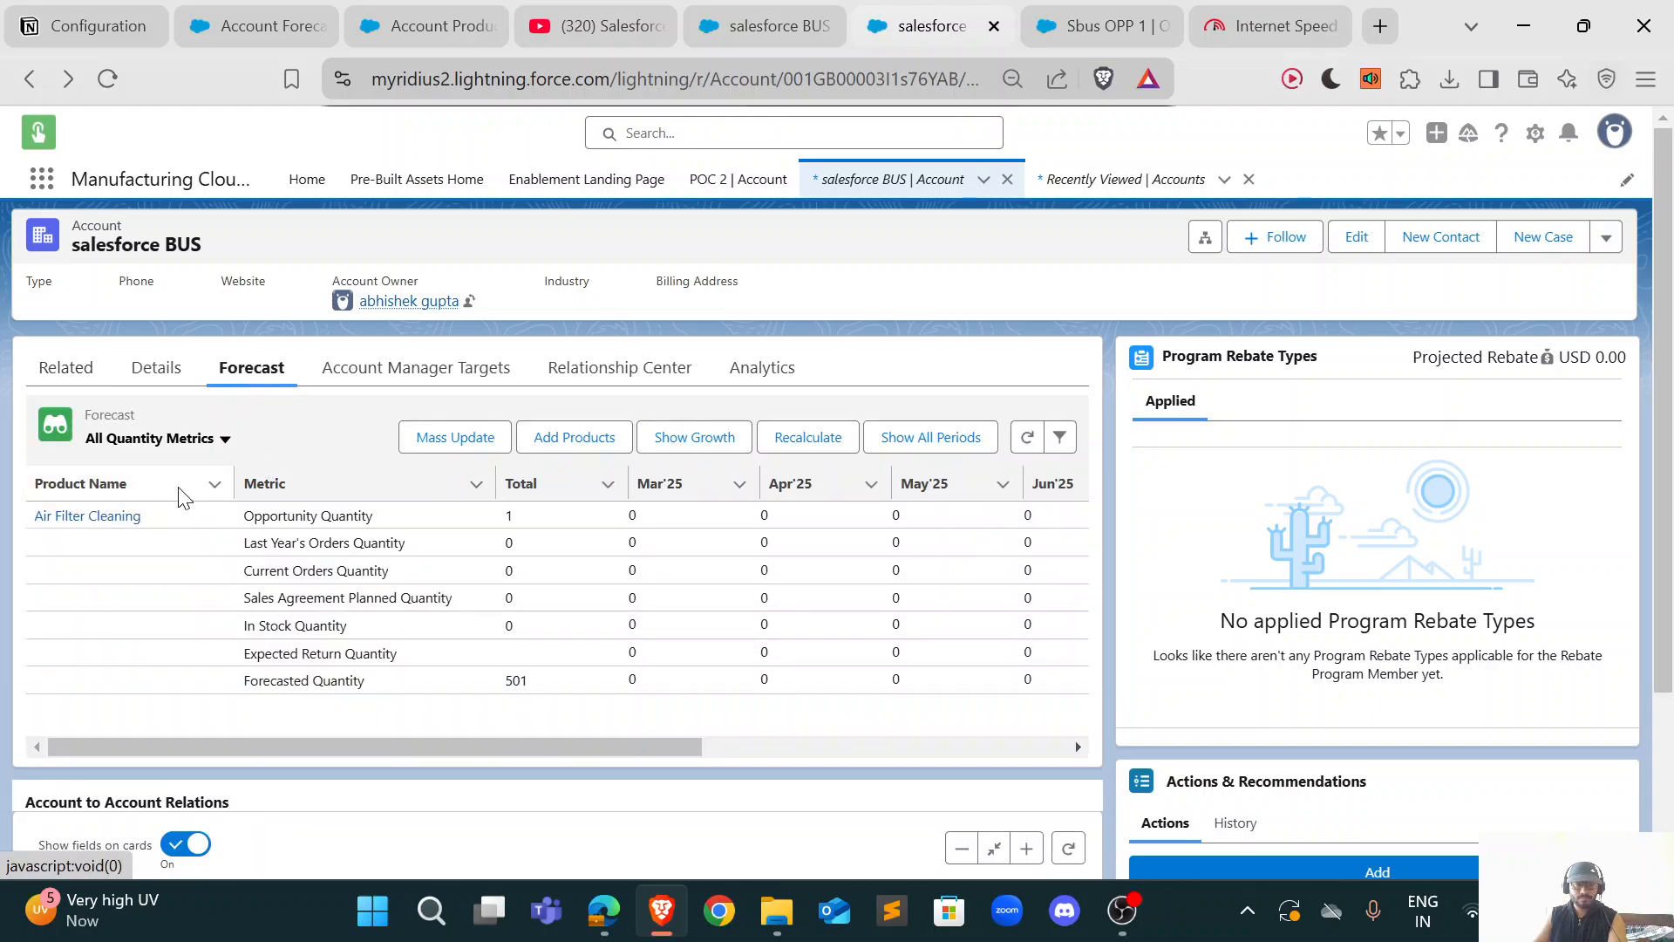
click(218, 439)
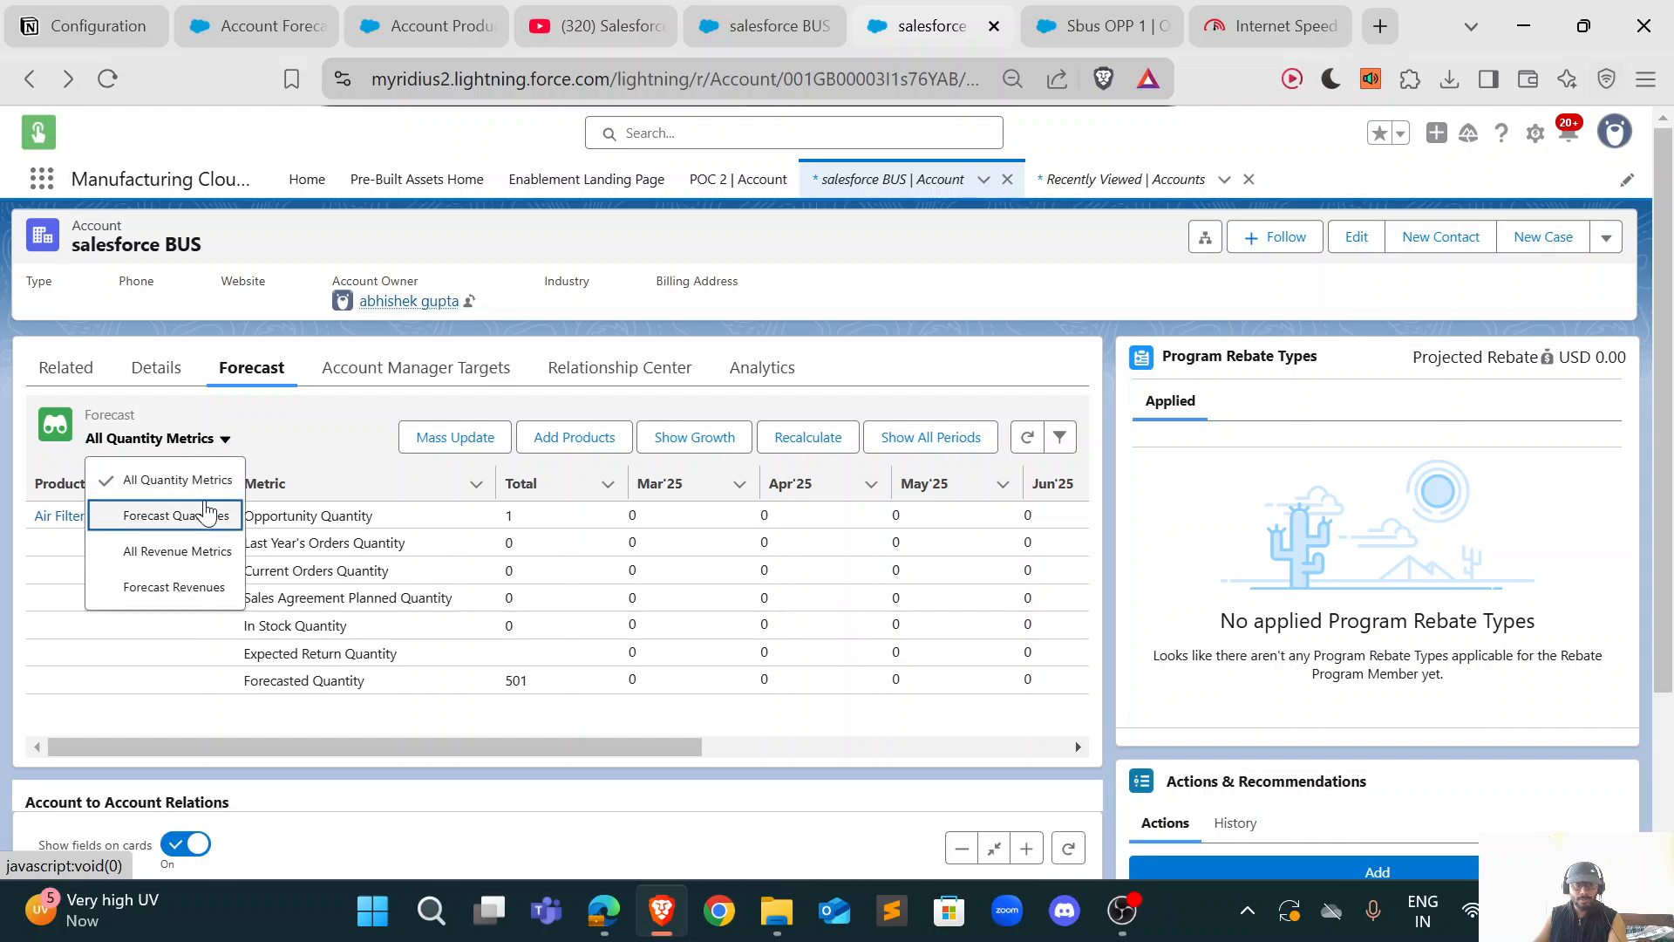
click(193, 563)
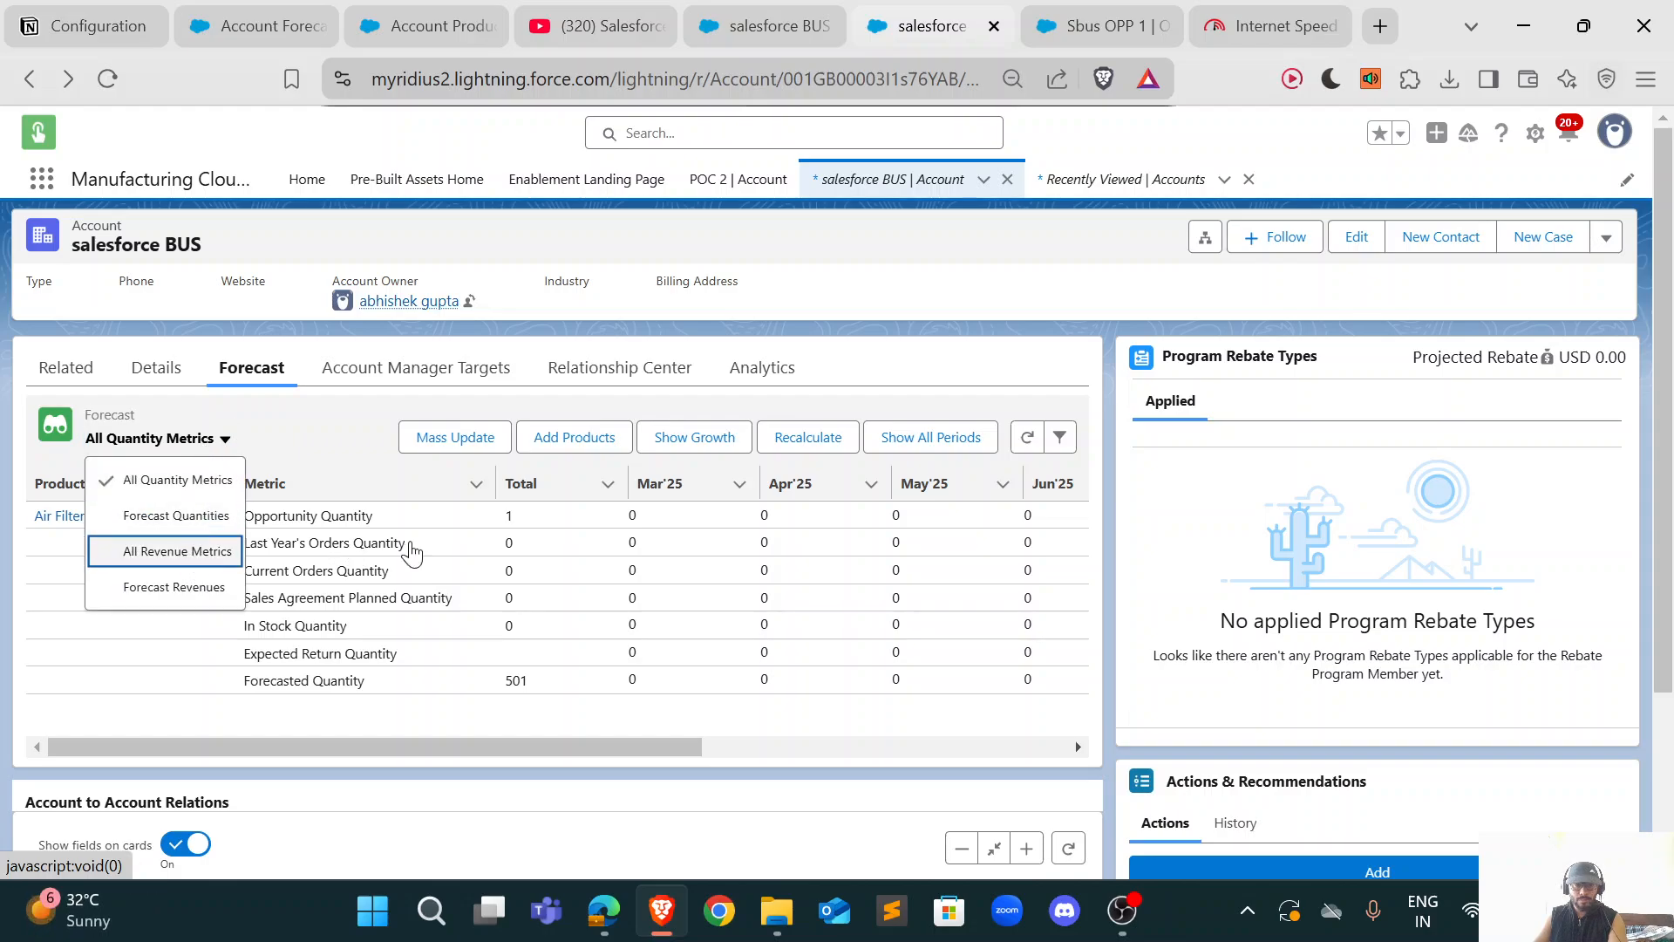
click(541, 515)
click(516, 519)
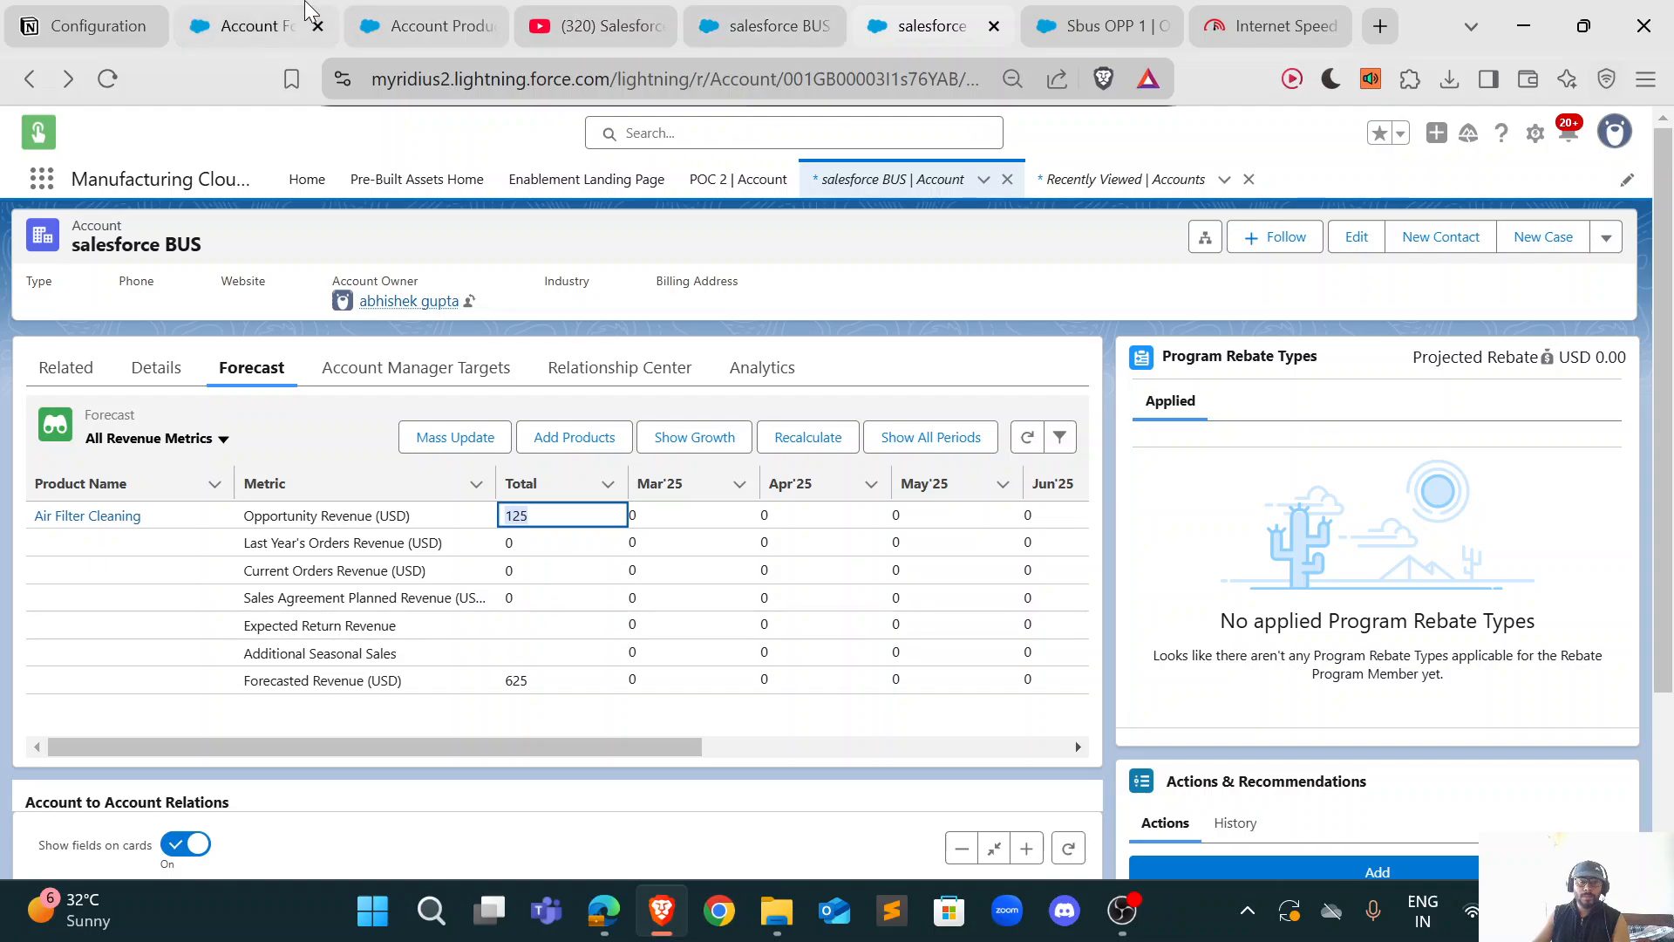
Step: Enable Opportunity Product Schedules in the Account Forecast Calculation Settings
click(262, 25)
scroll(710, 671, down, 10)
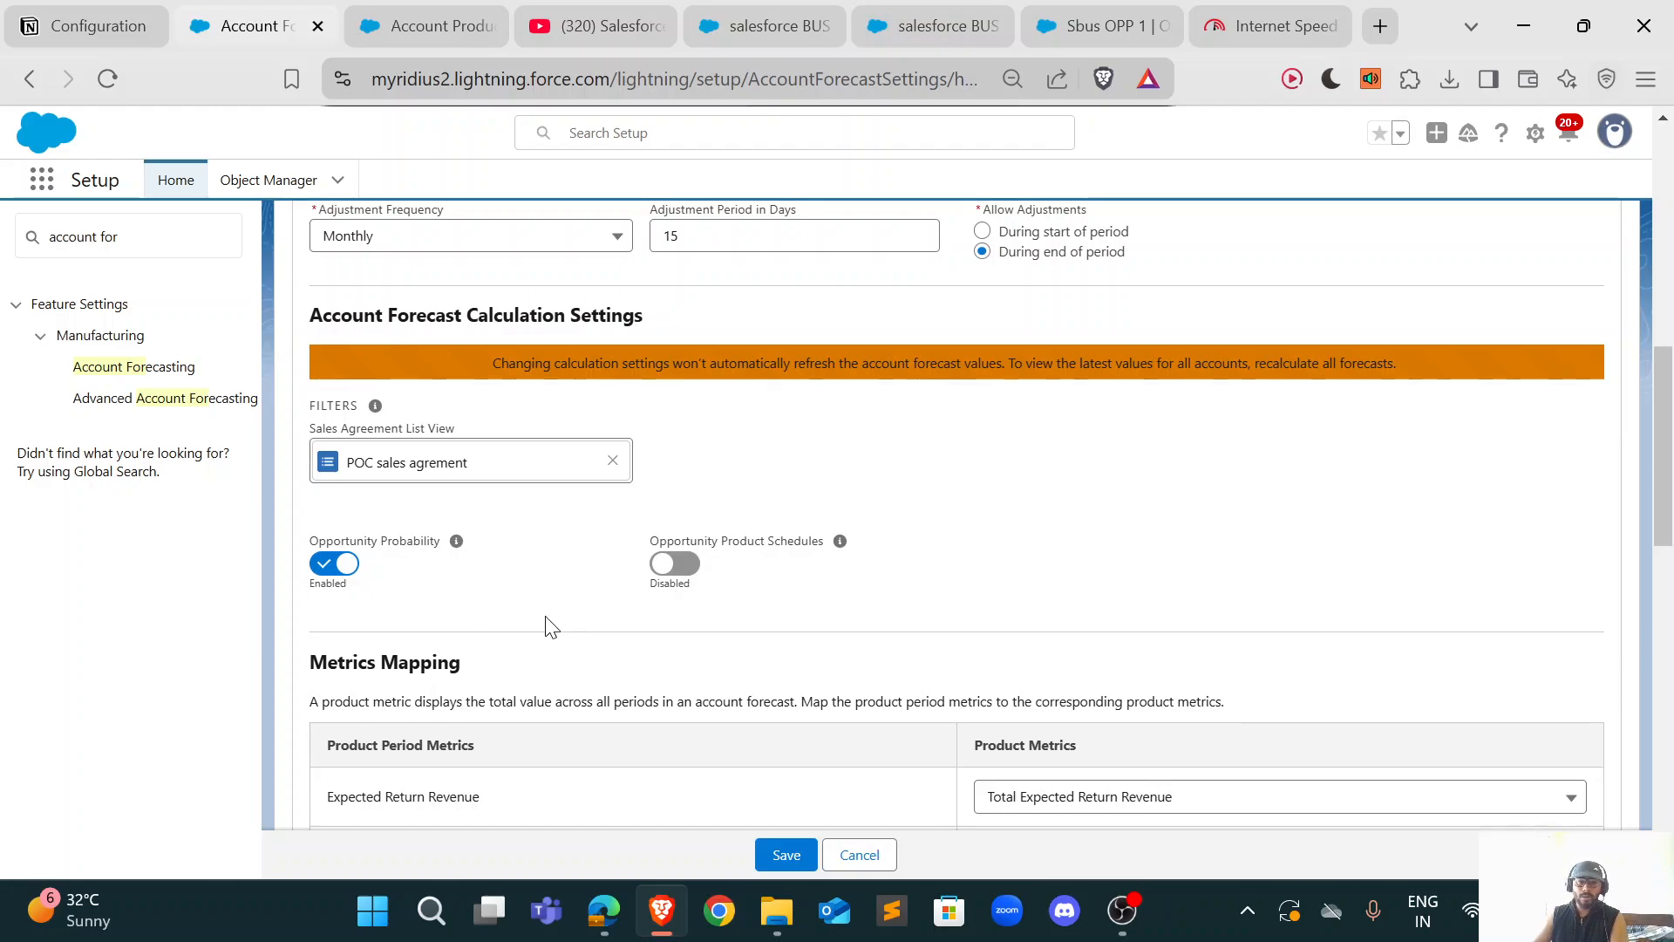
click(689, 565)
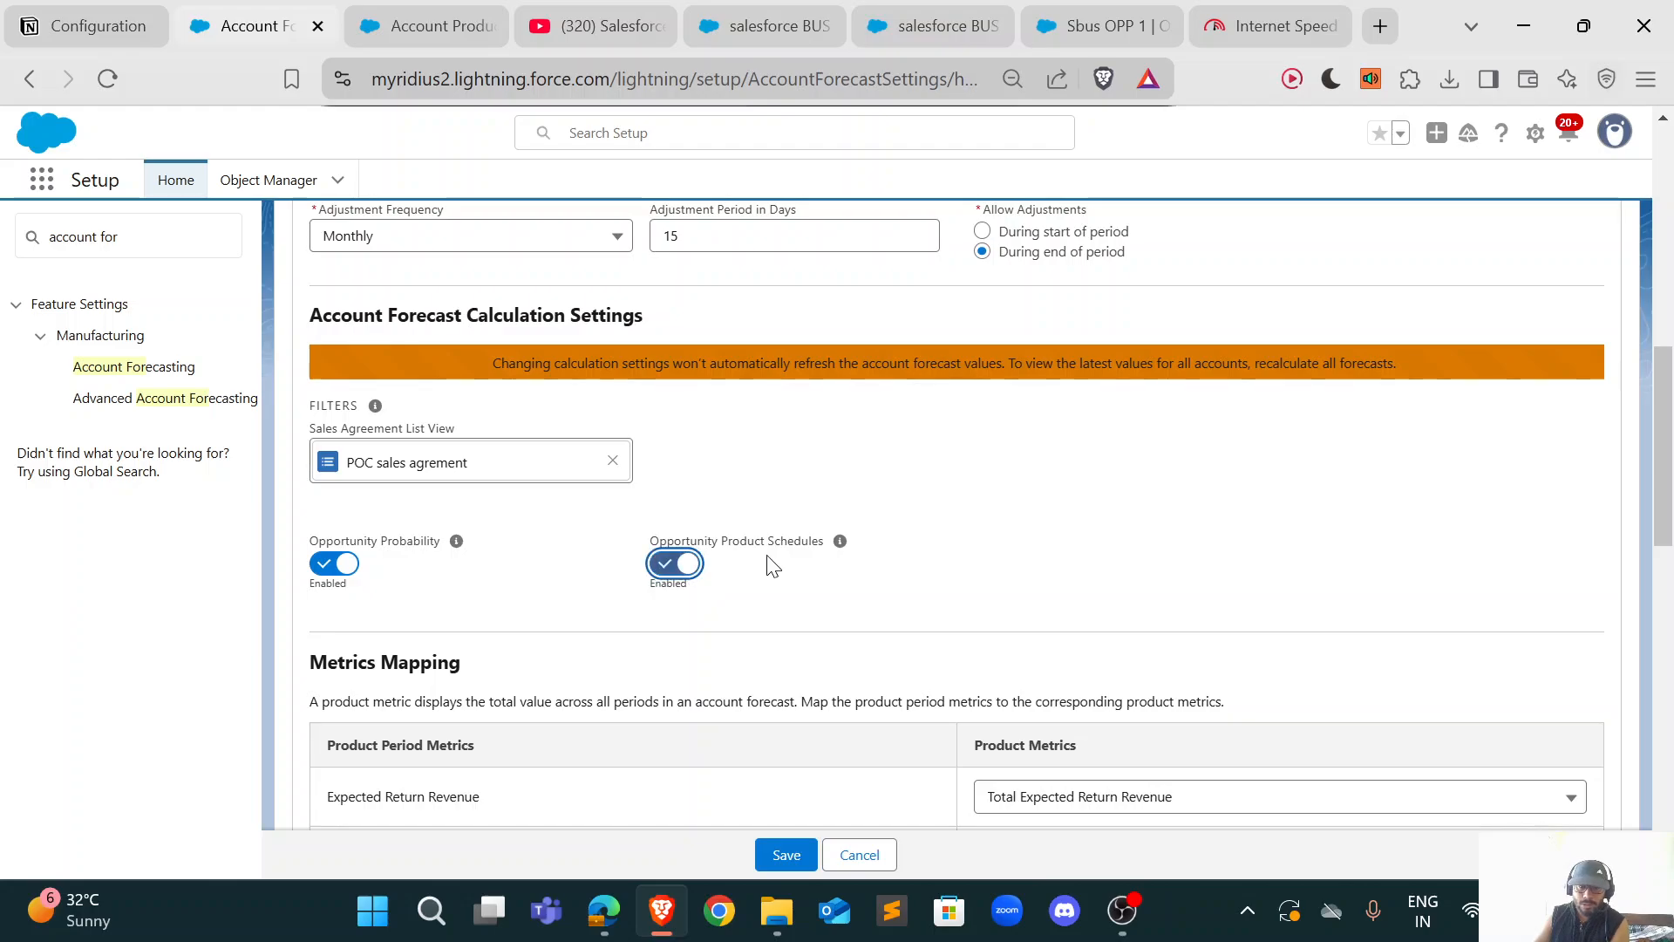
mouse_move(839, 546)
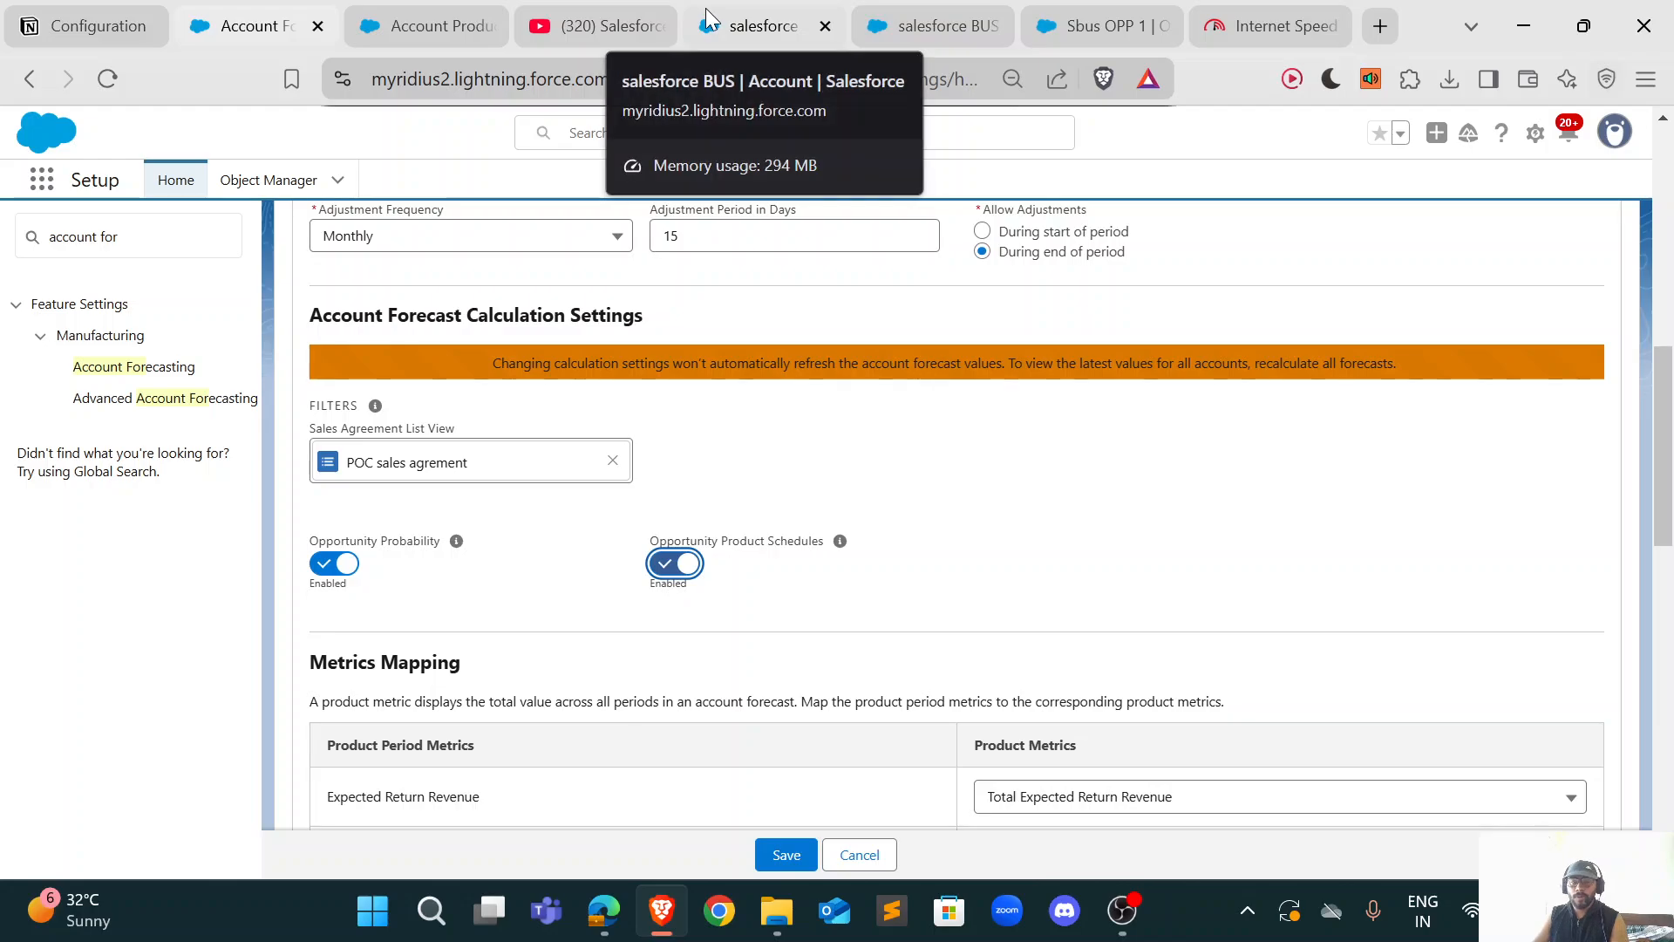
Step: Reload the original salesforce BUS account page and switch the duplicate's forecast view to All Quantity Metrics
click(475, 19)
click(767, 24)
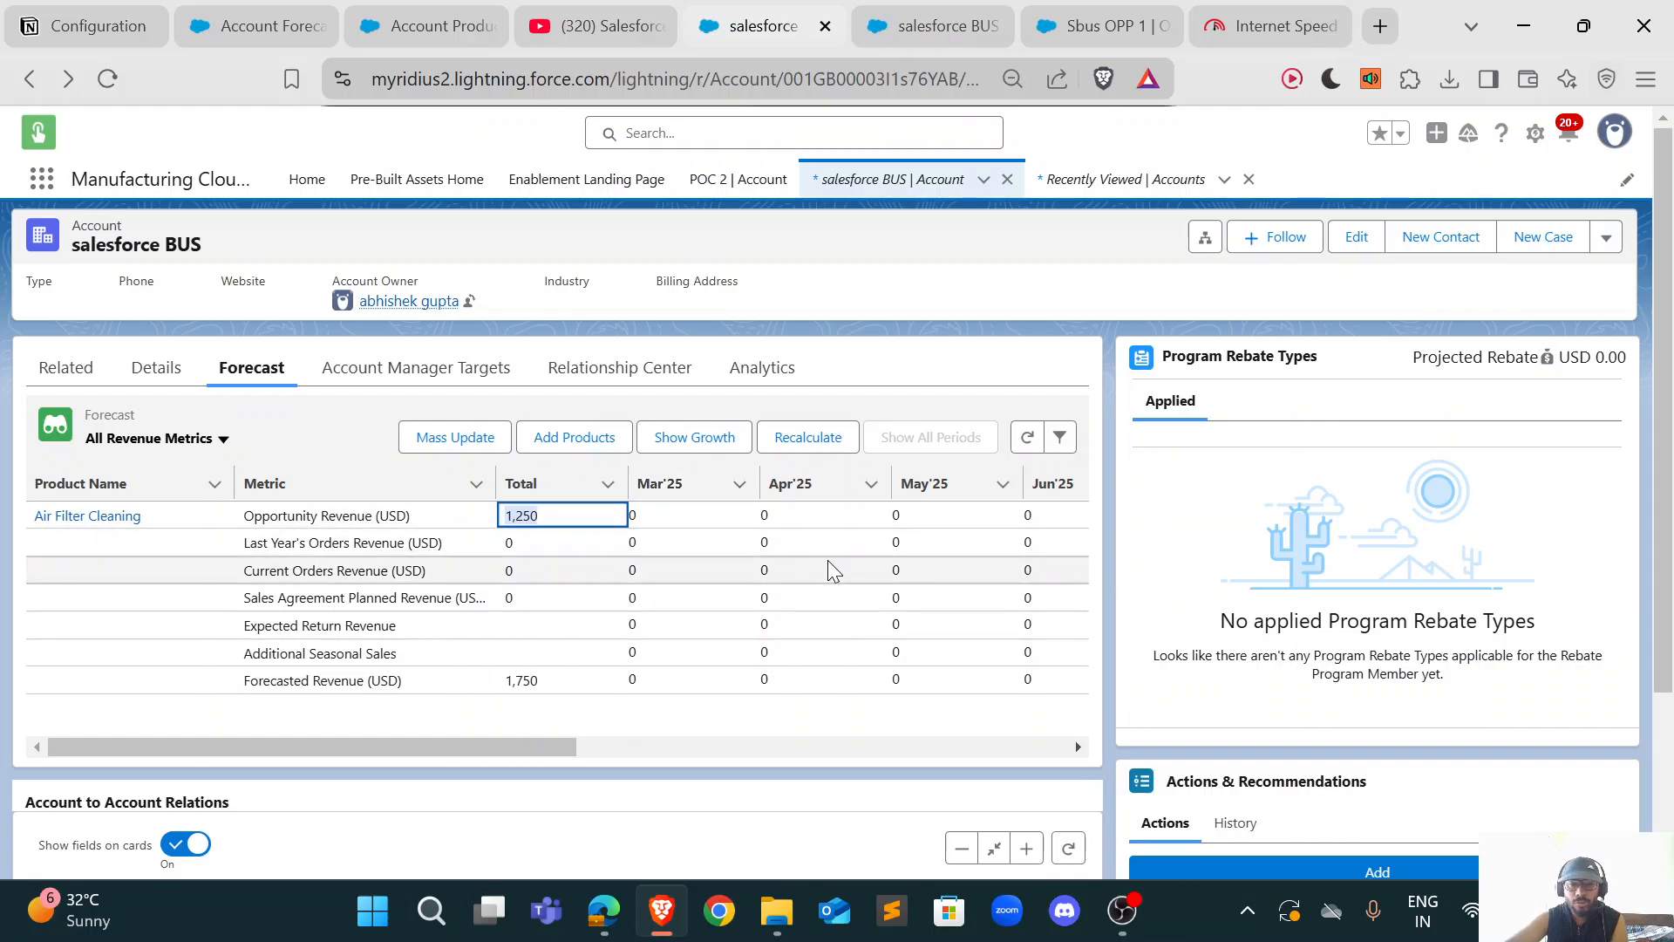
scroll(834, 563, right, 8)
key(F5)
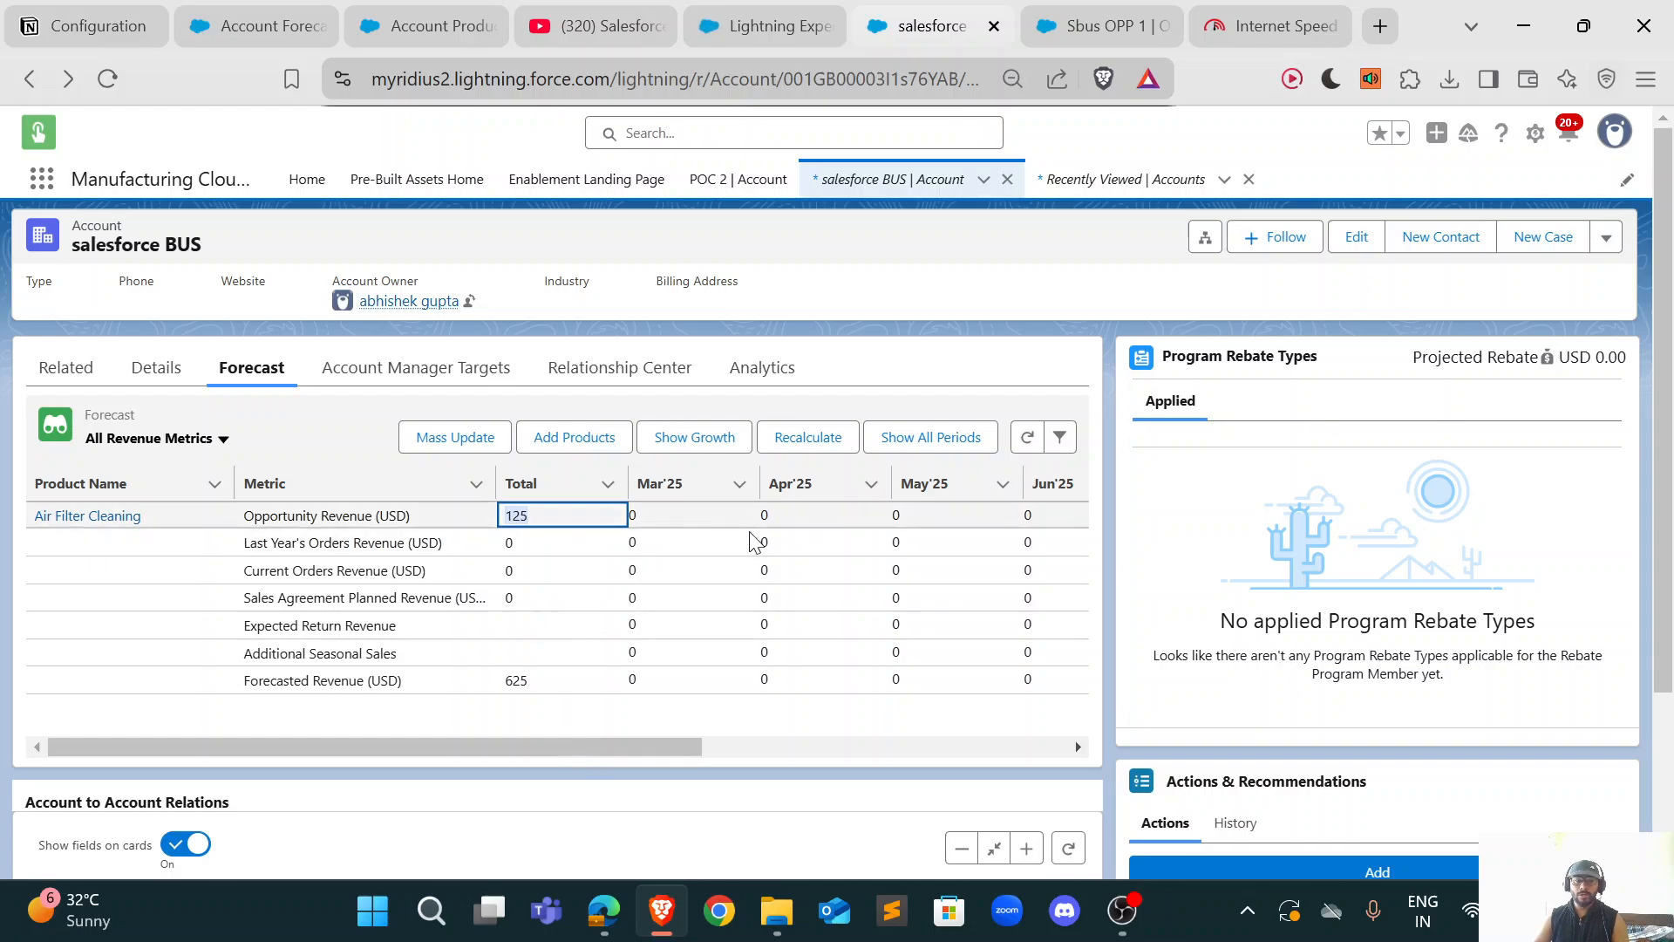
click(157, 438)
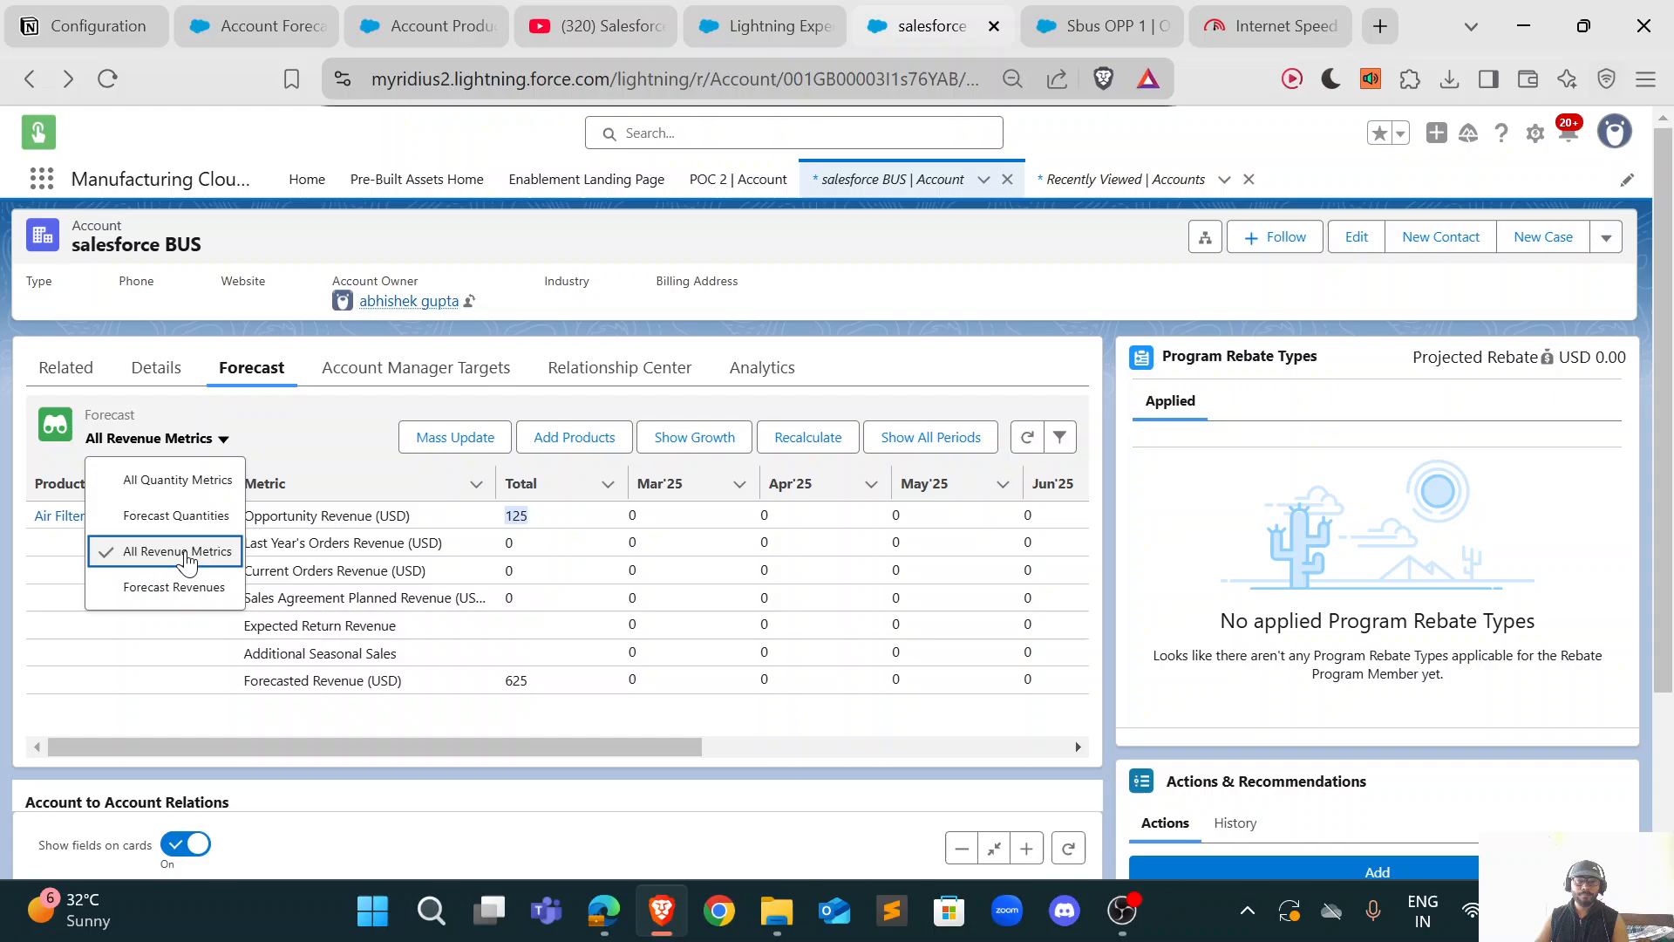
click(177, 480)
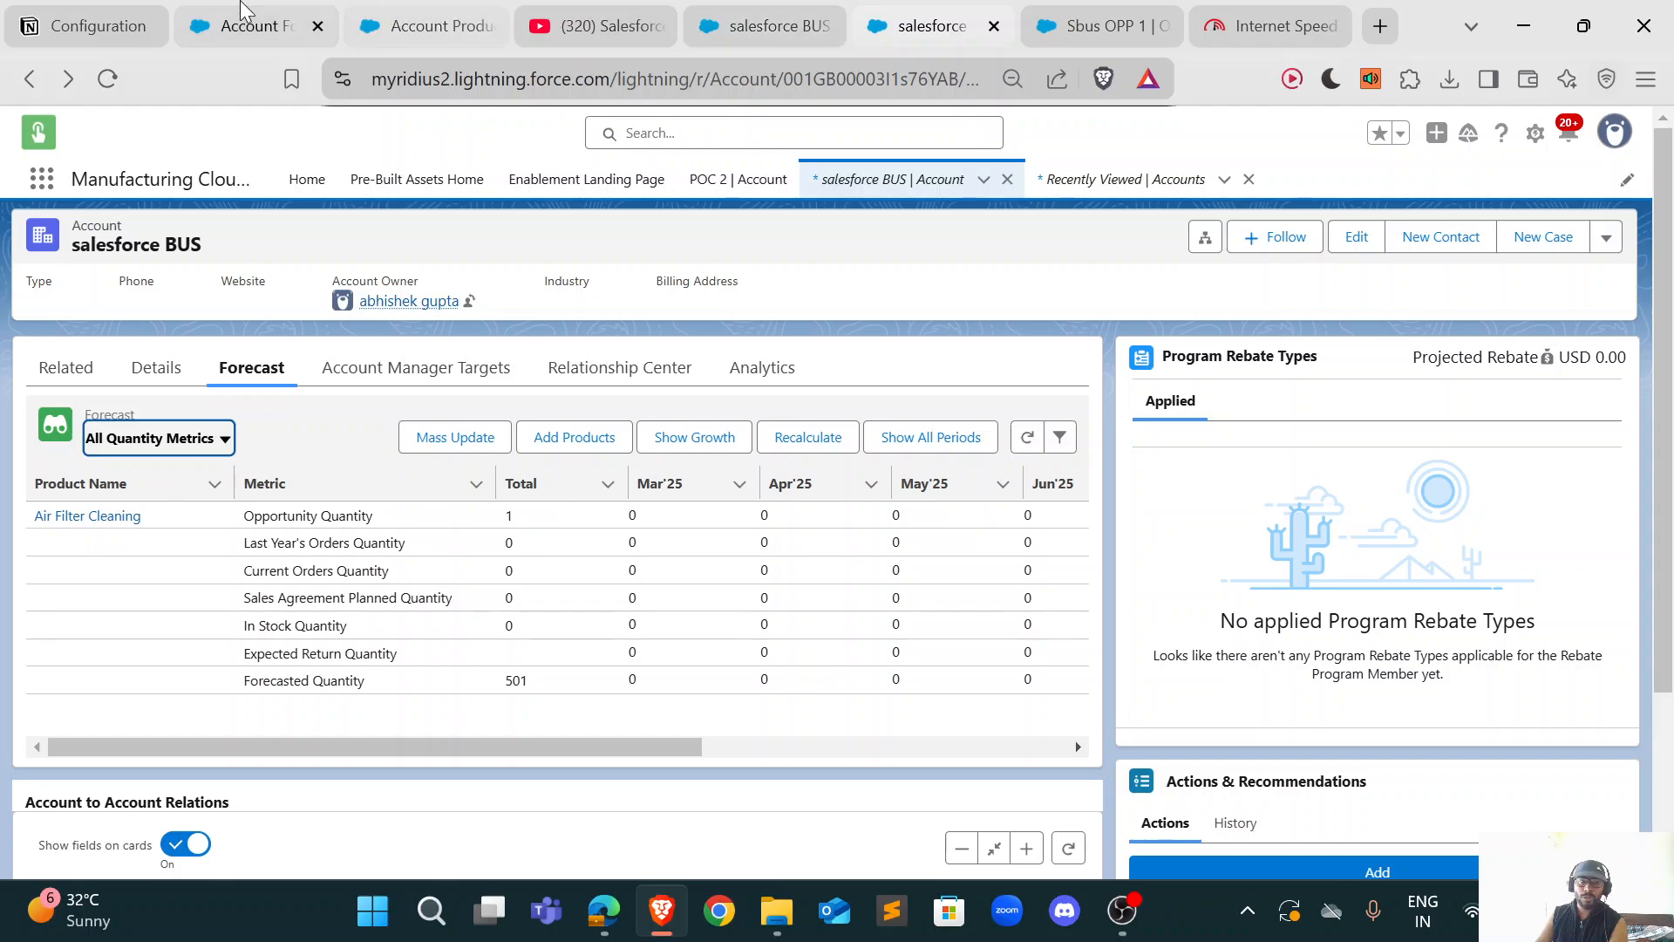
Step: Turn Opportunity Product Schedules off and on again, and return to the Account Forecasting settings after checking the reloaded account page
click(257, 26)
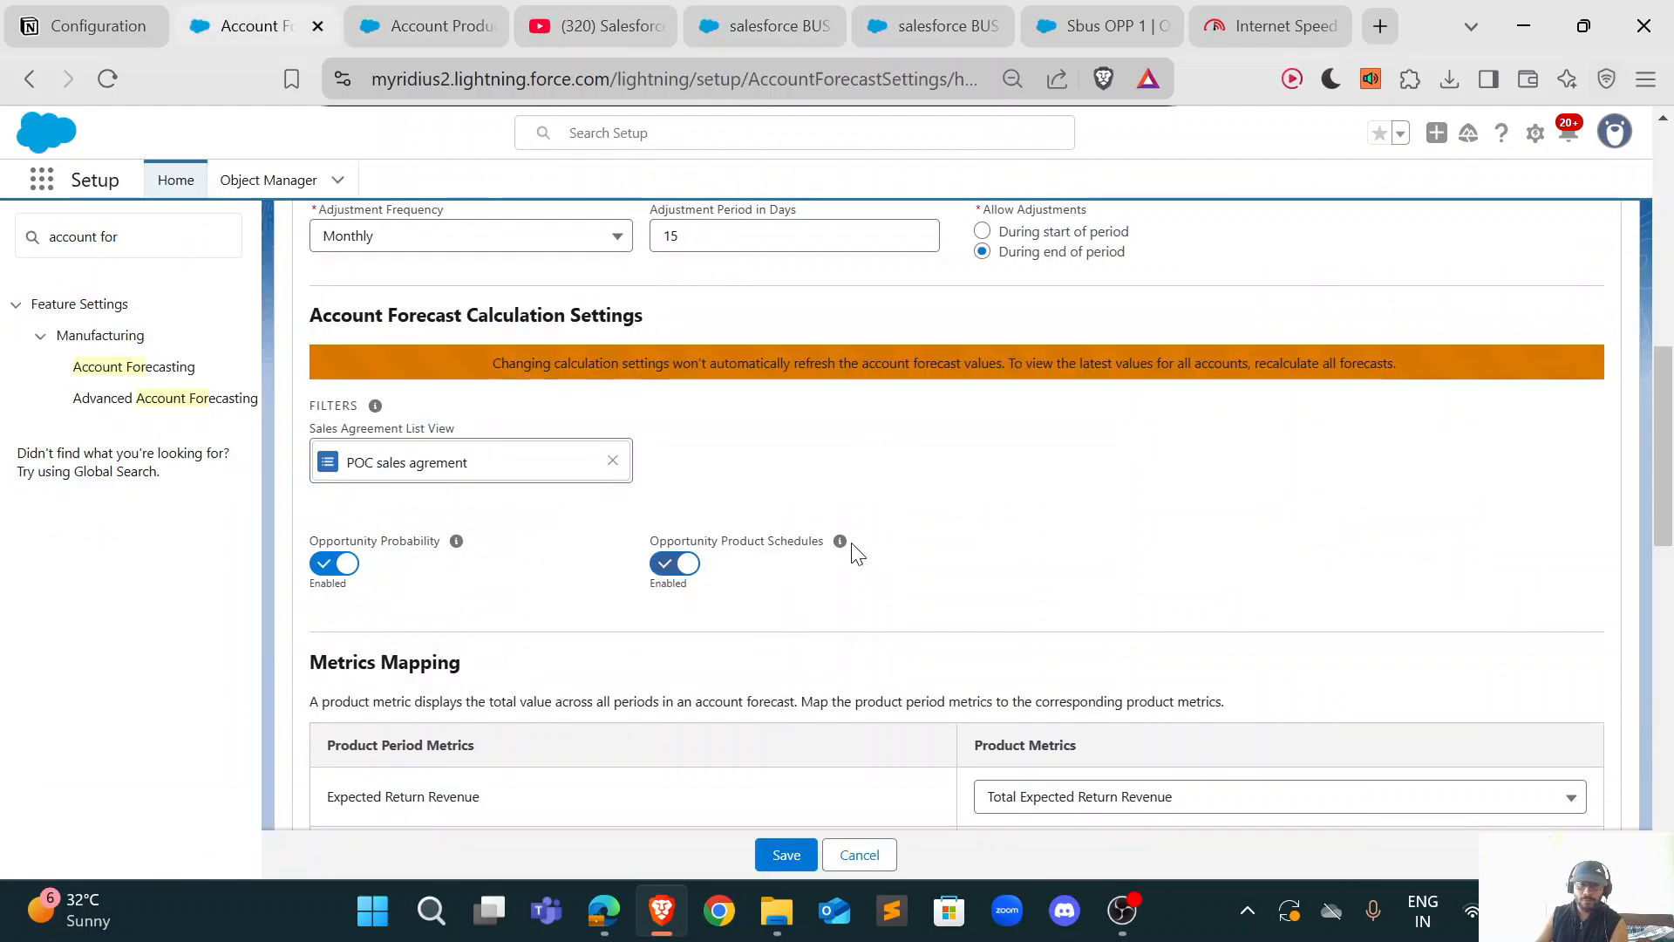
click(793, 579)
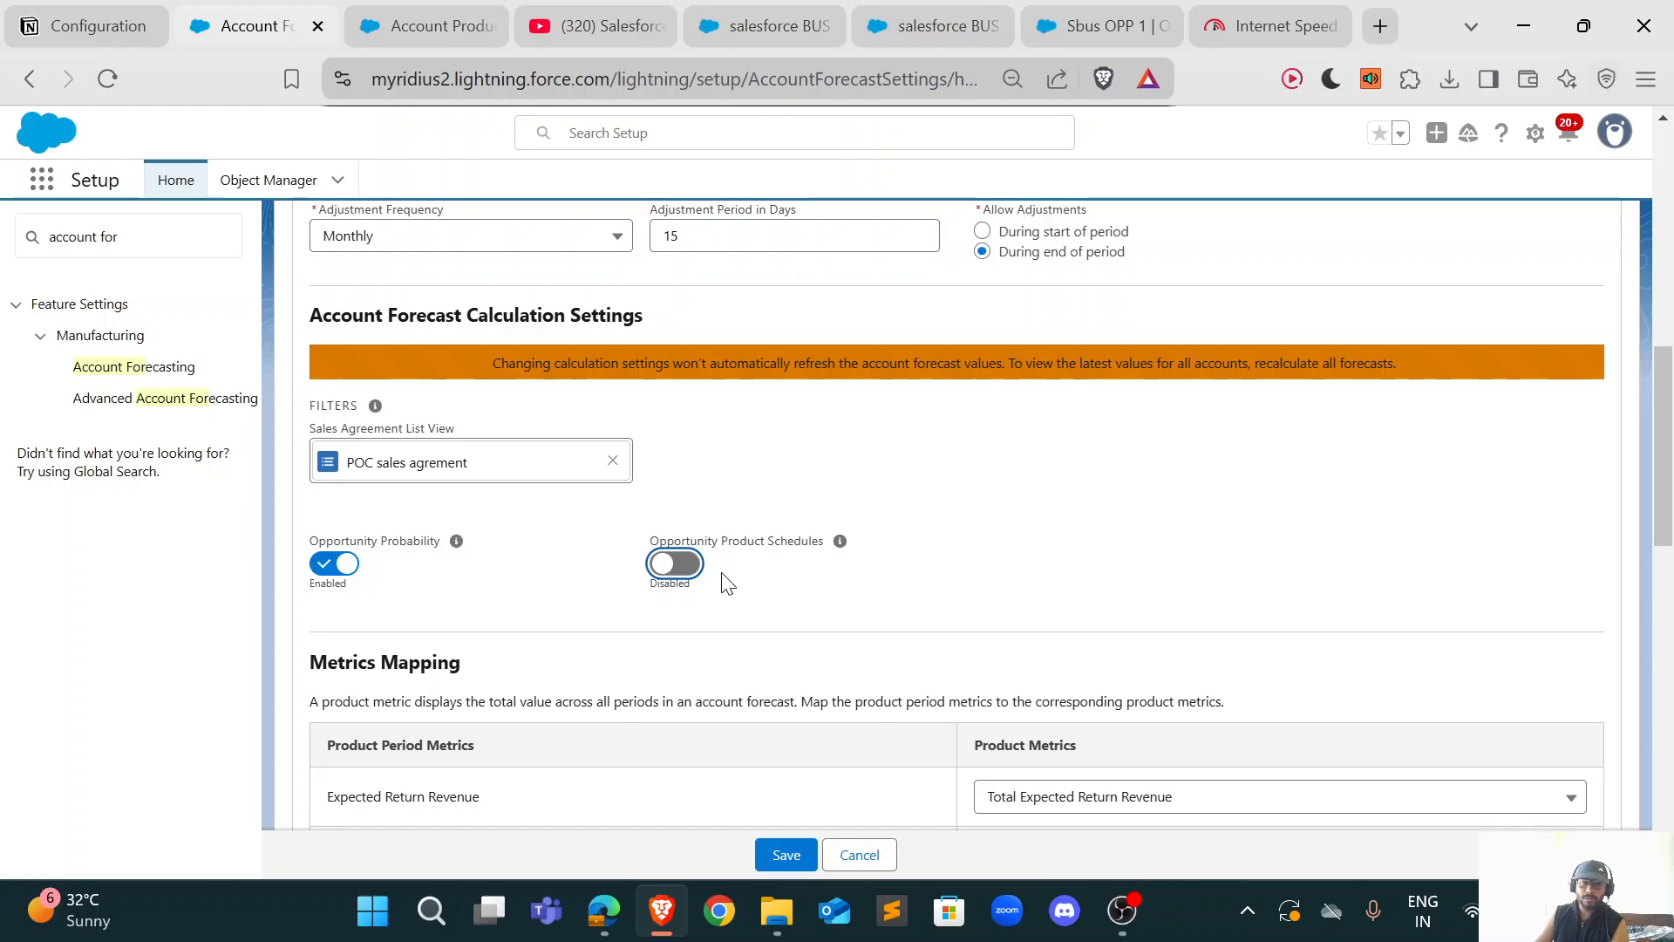
click(677, 567)
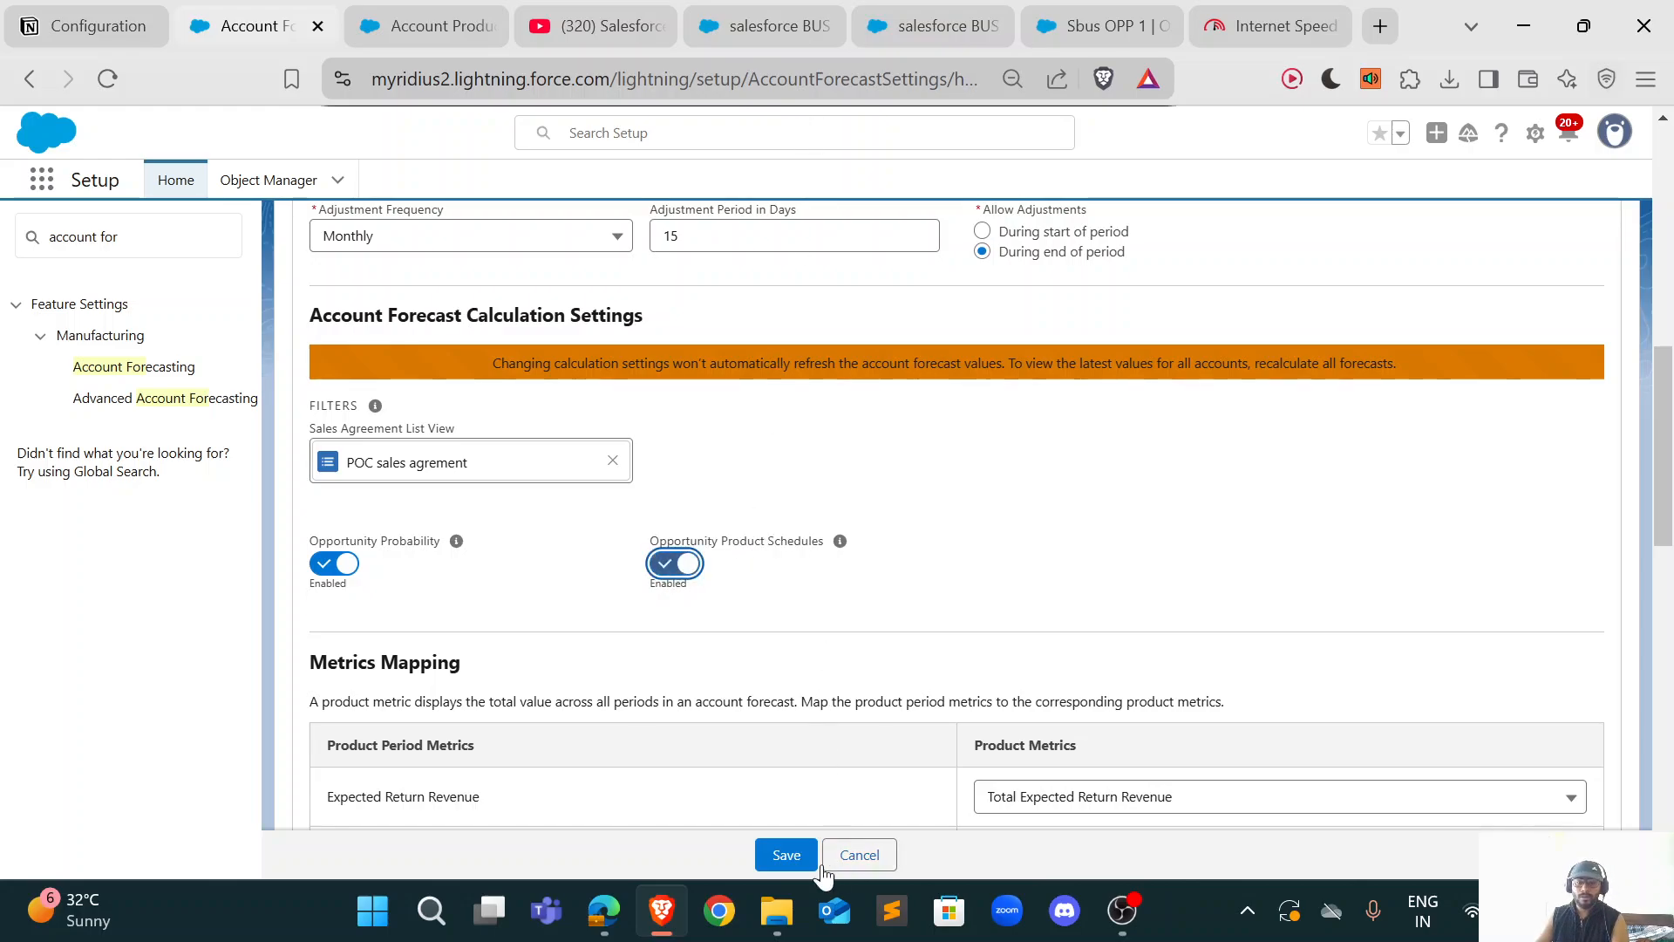
scroll(1383, 437, up, 10)
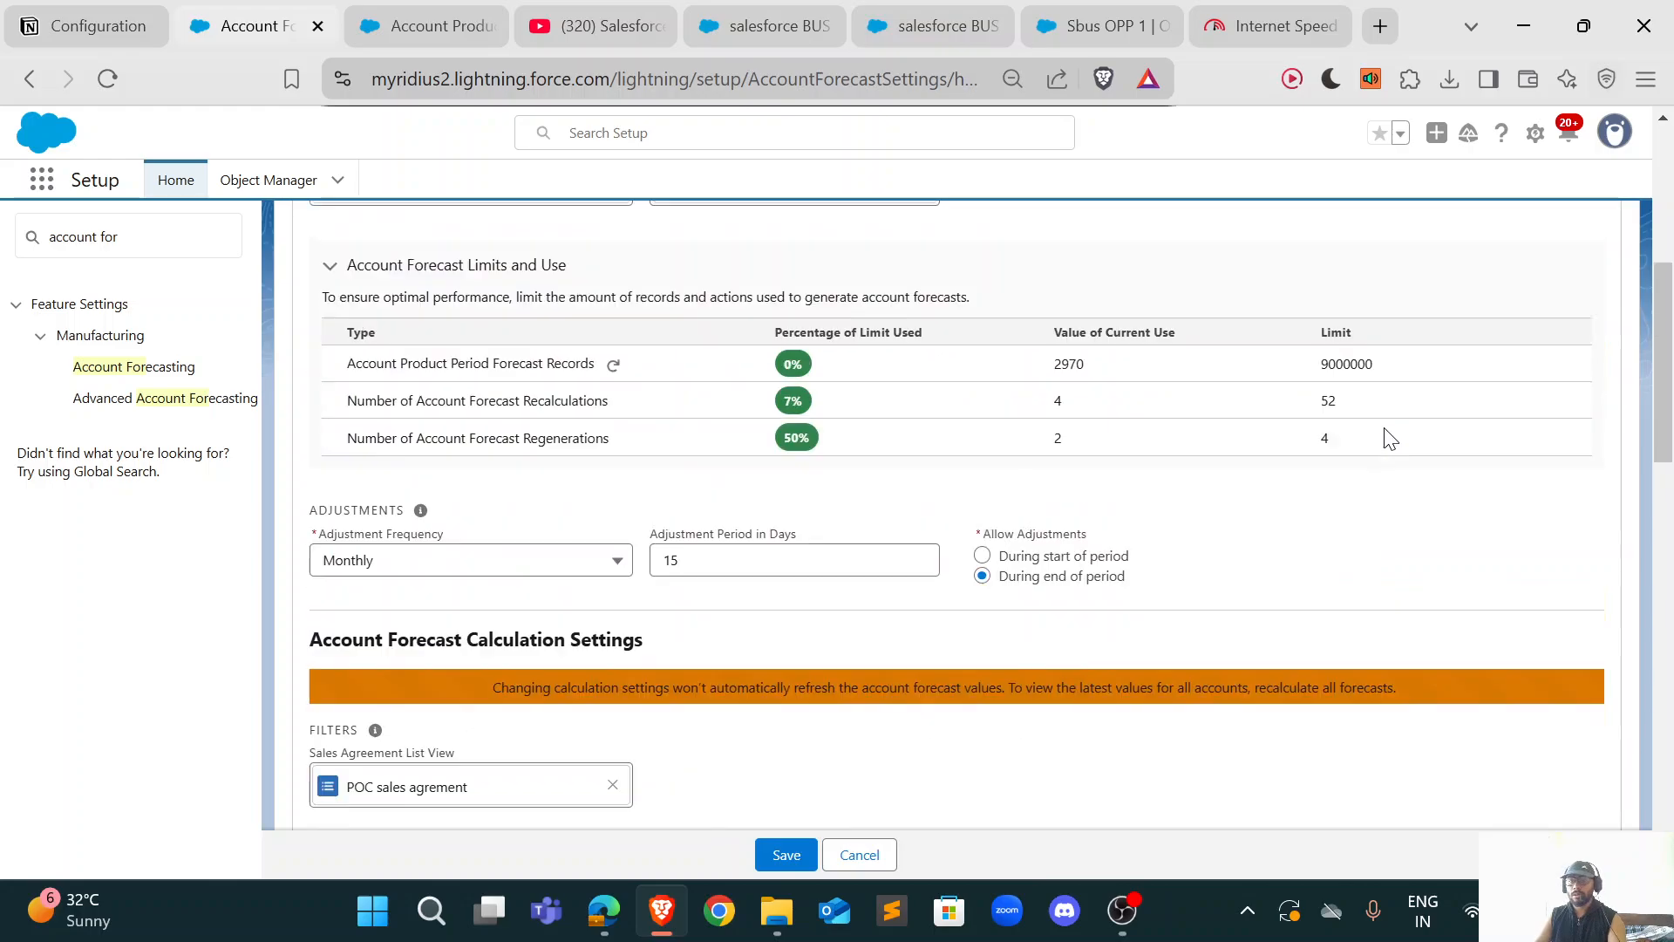
click(767, 26)
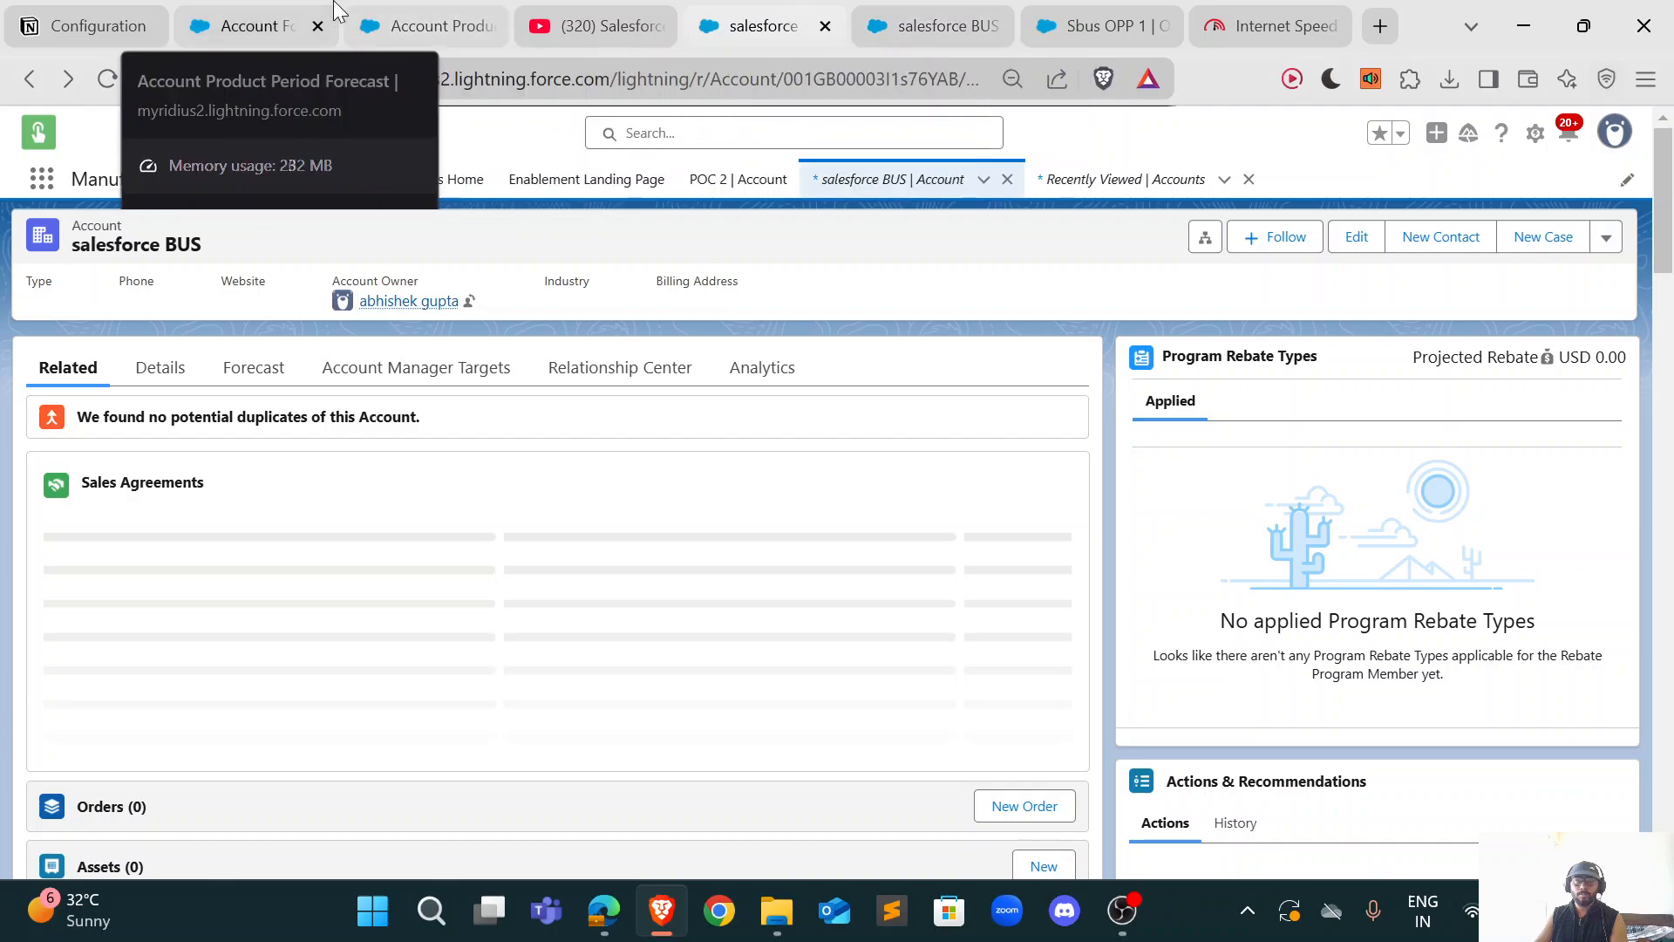
click(253, 25)
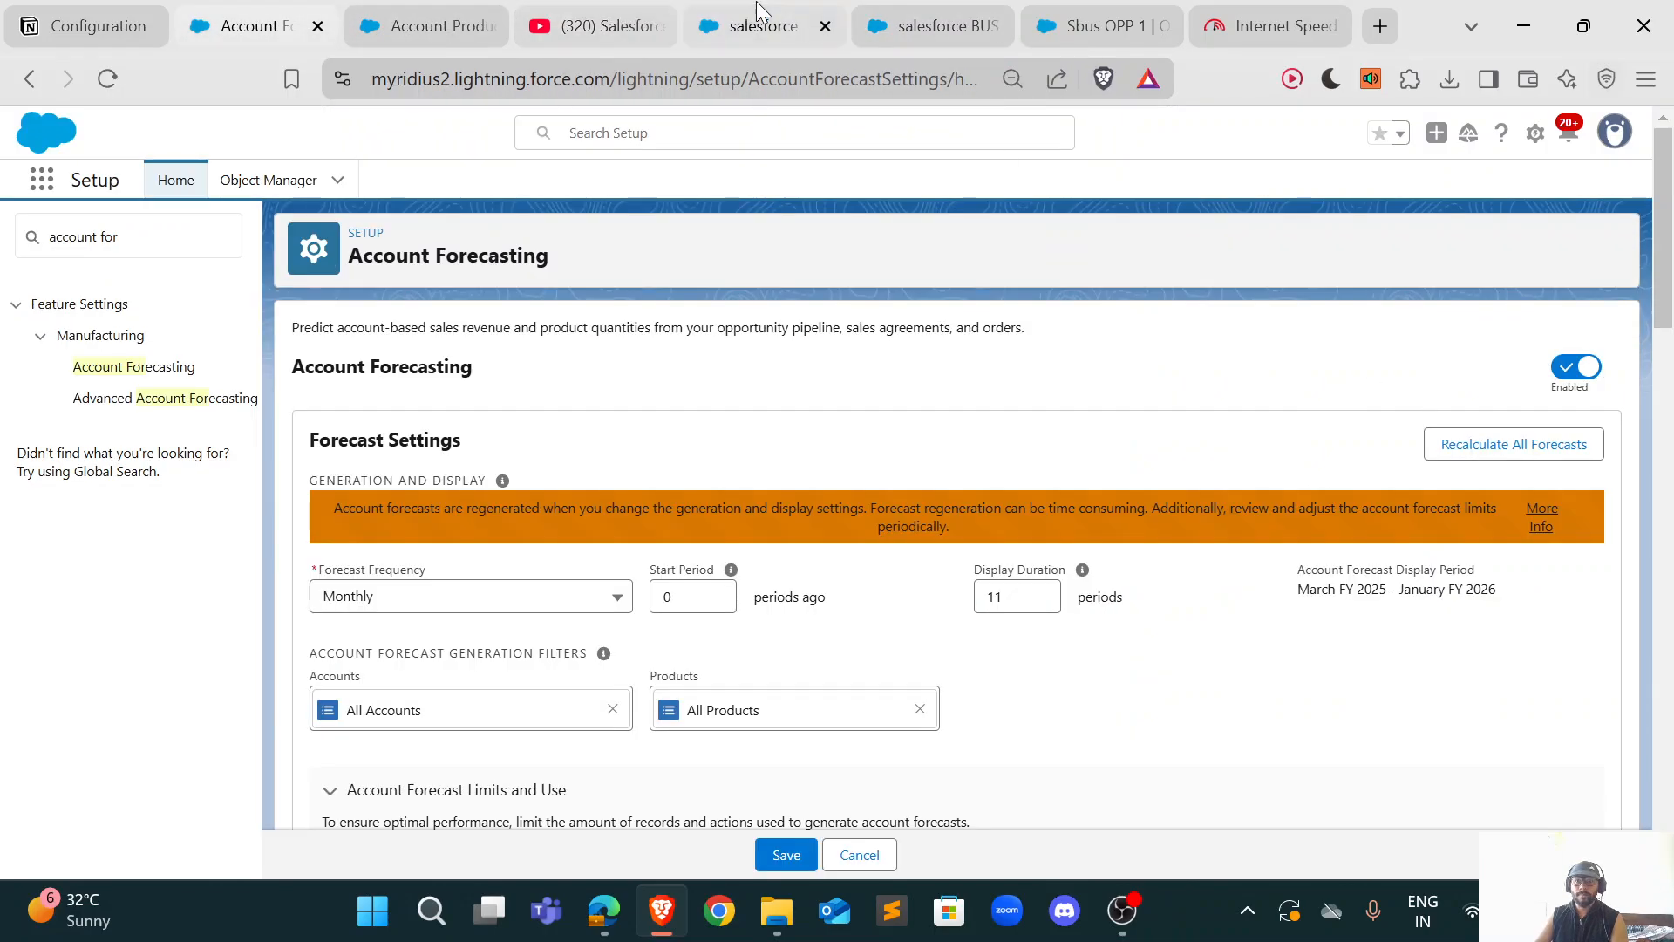
Step: Switch to the Notion Configuration notes, look through them, and open the ORG implemtion page under Account forcasting KT
click(765, 25)
click(292, 377)
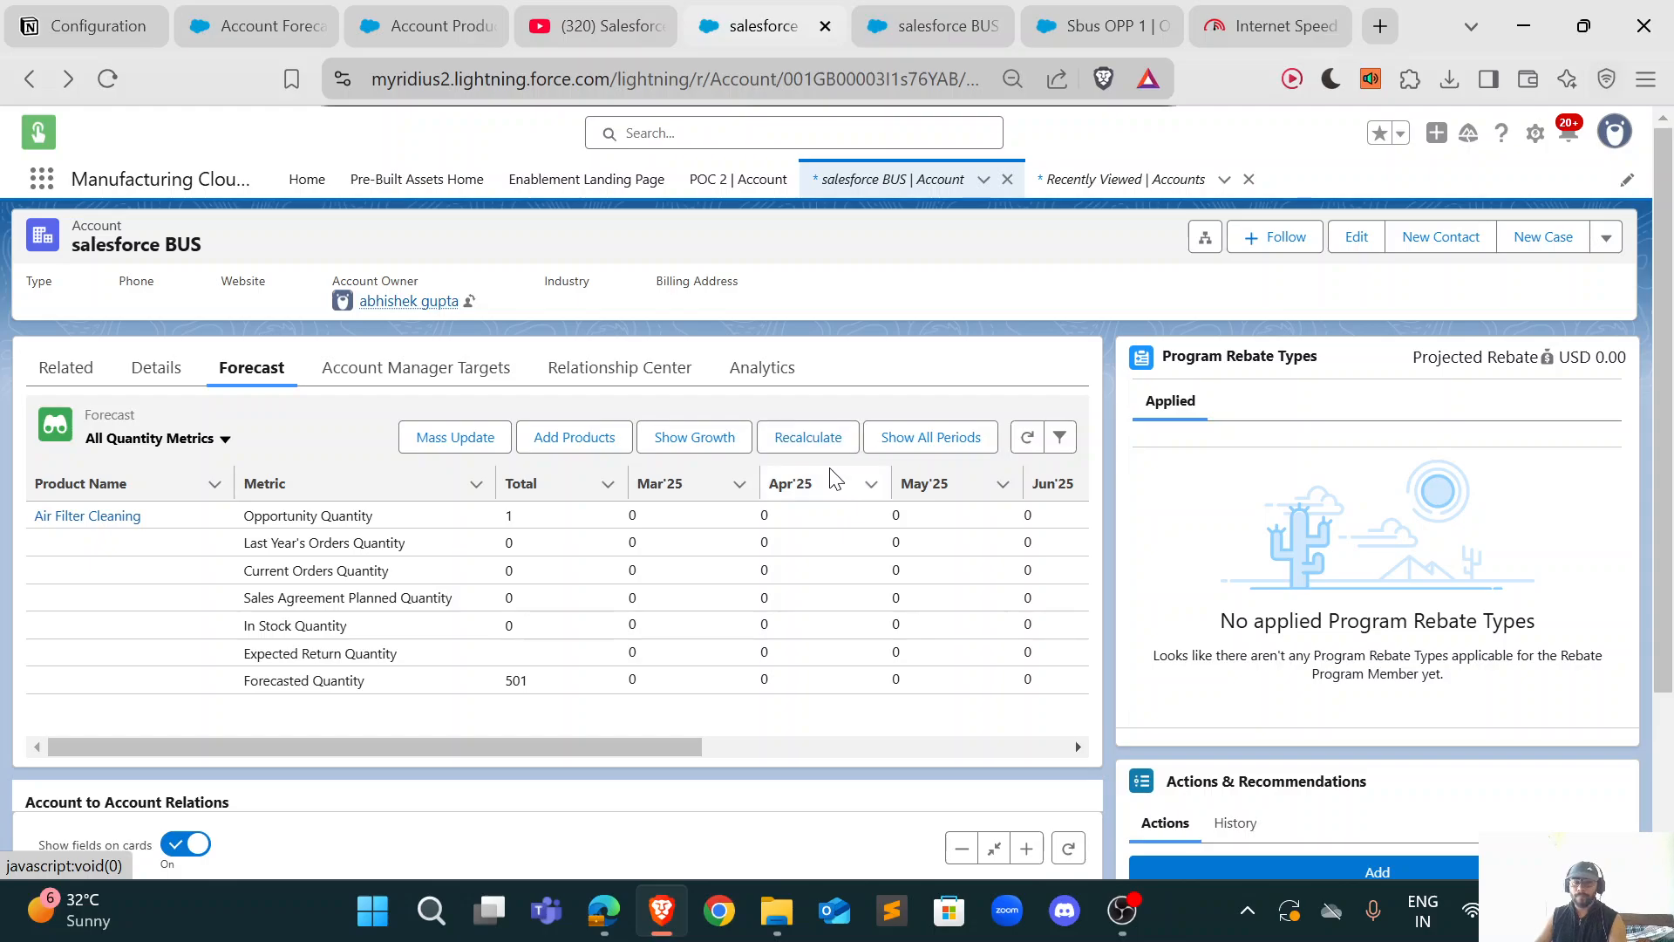
click(97, 26)
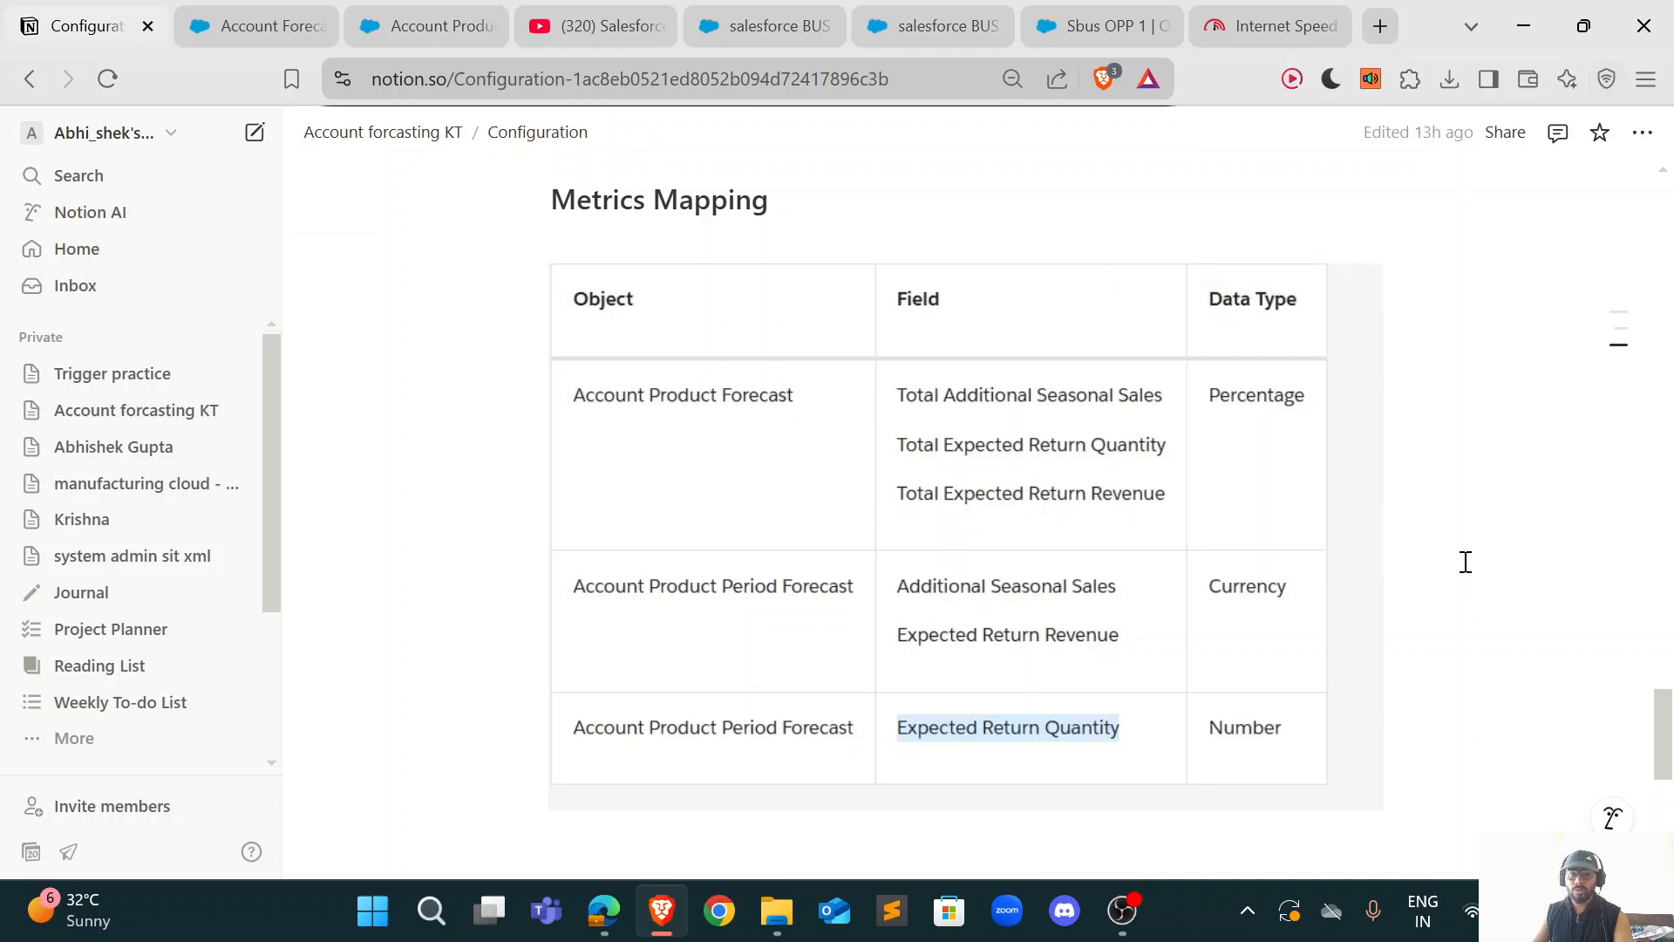
scroll(1457, 564, up, 8)
scroll(1452, 565, down, 4)
scroll(1451, 565, down, 15)
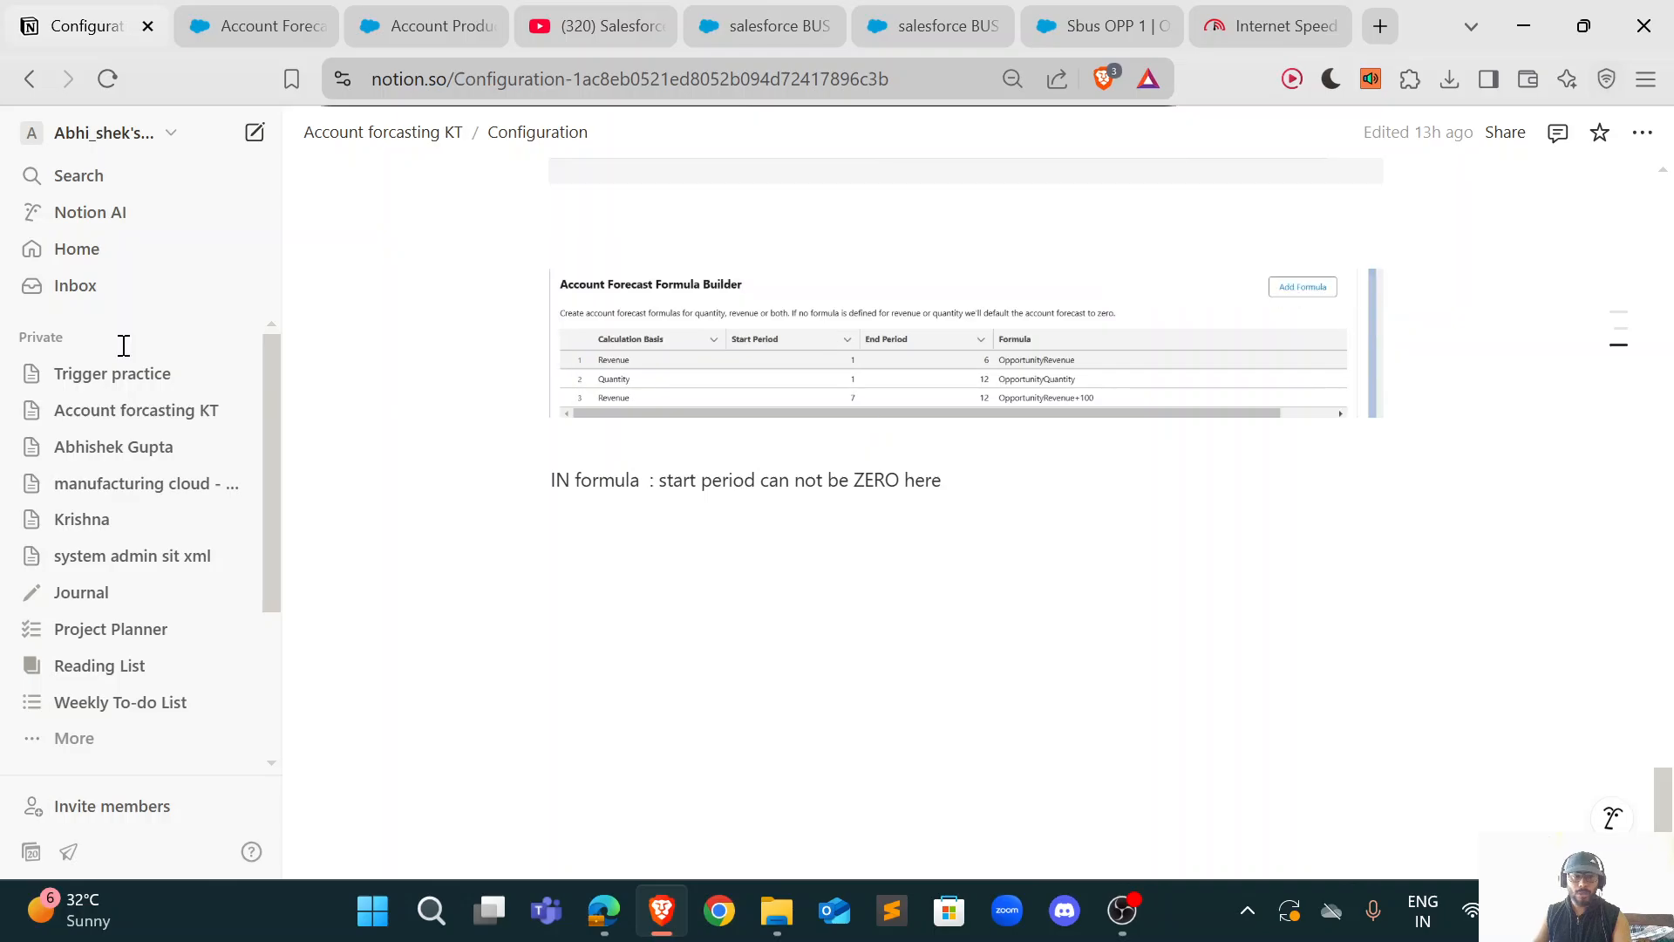
click(406, 136)
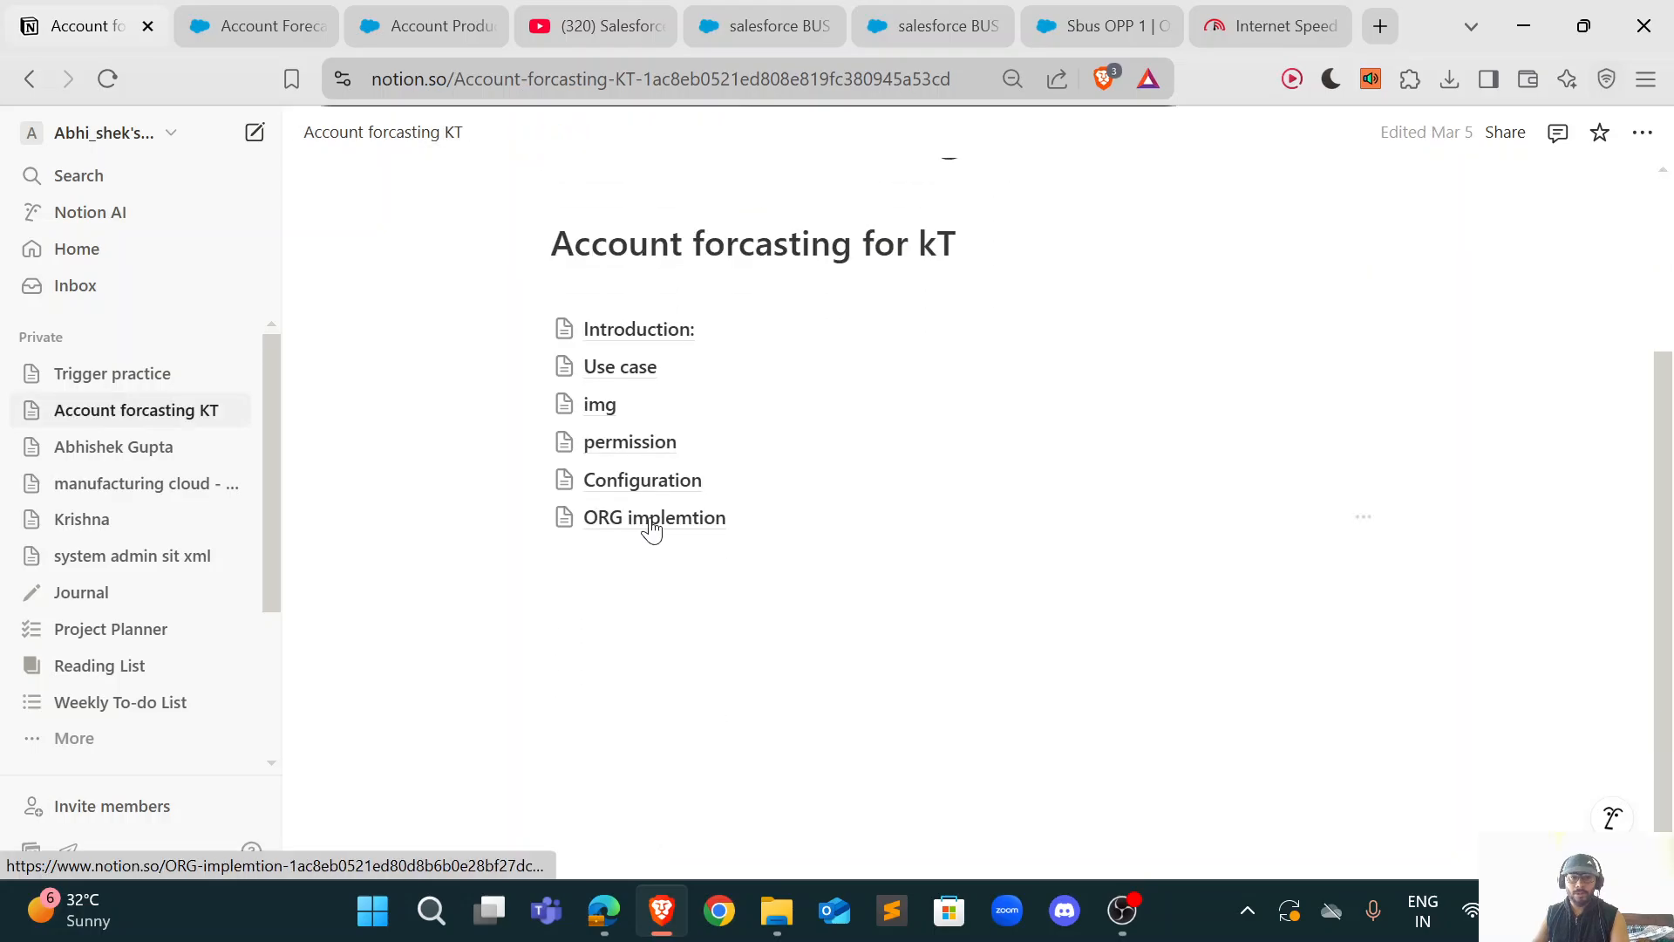
click(651, 523)
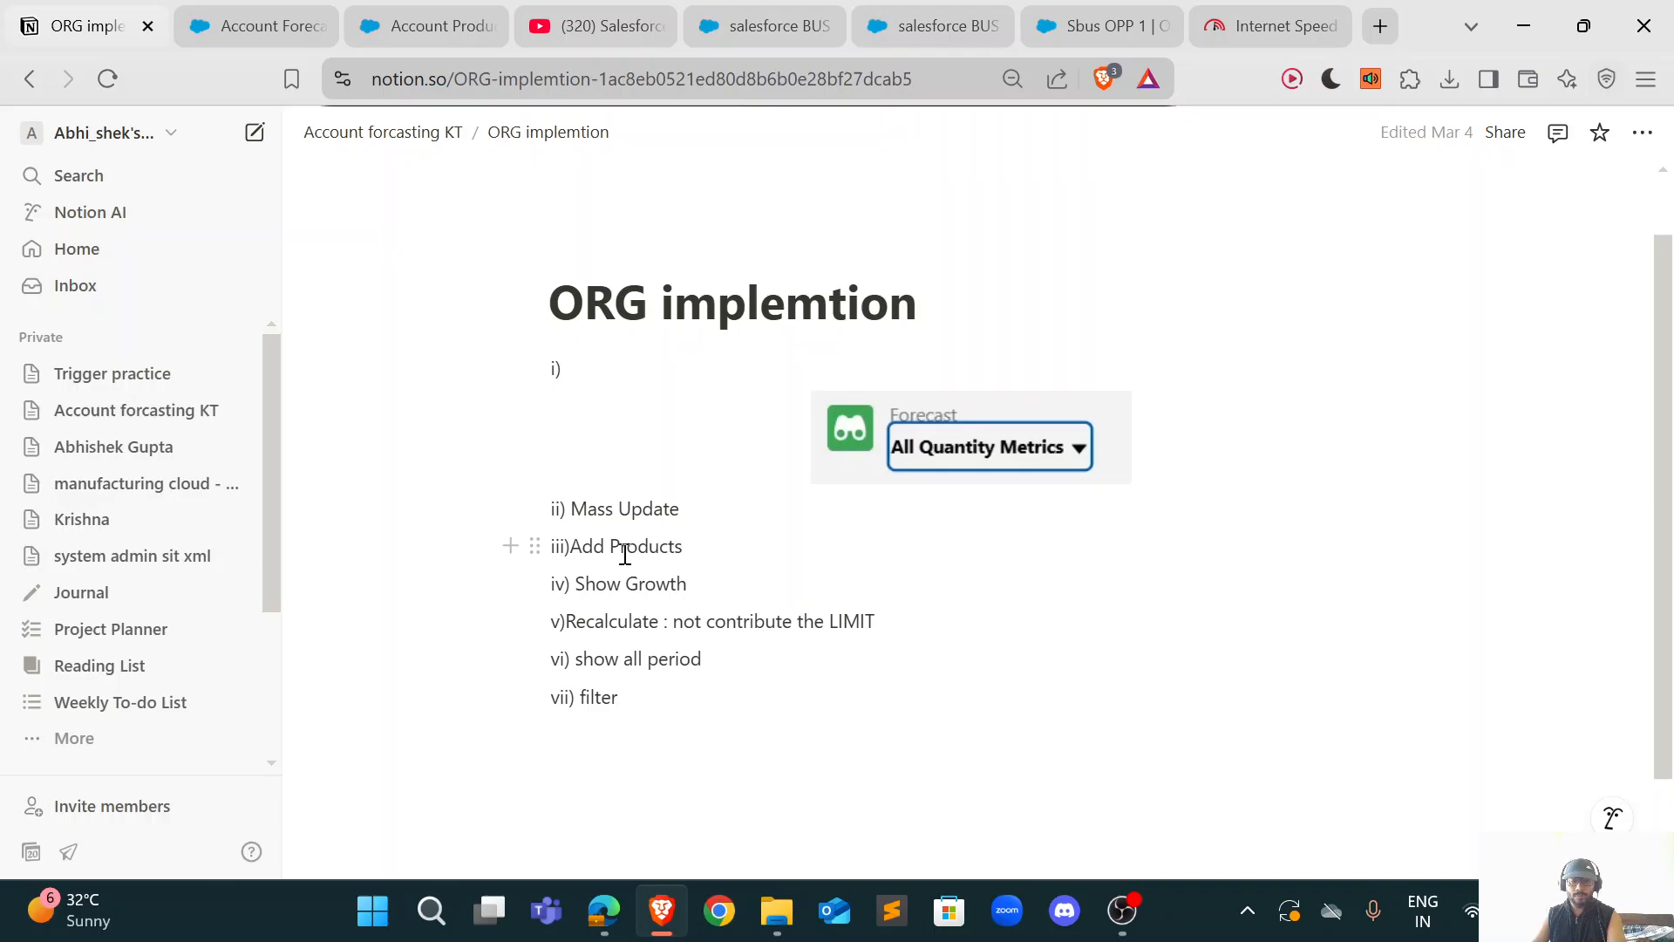
Step: Open the growth settings from the duplicated salesforce BUS forecast and highlight the Account Growth % and Market Growth % labels
click(436, 25)
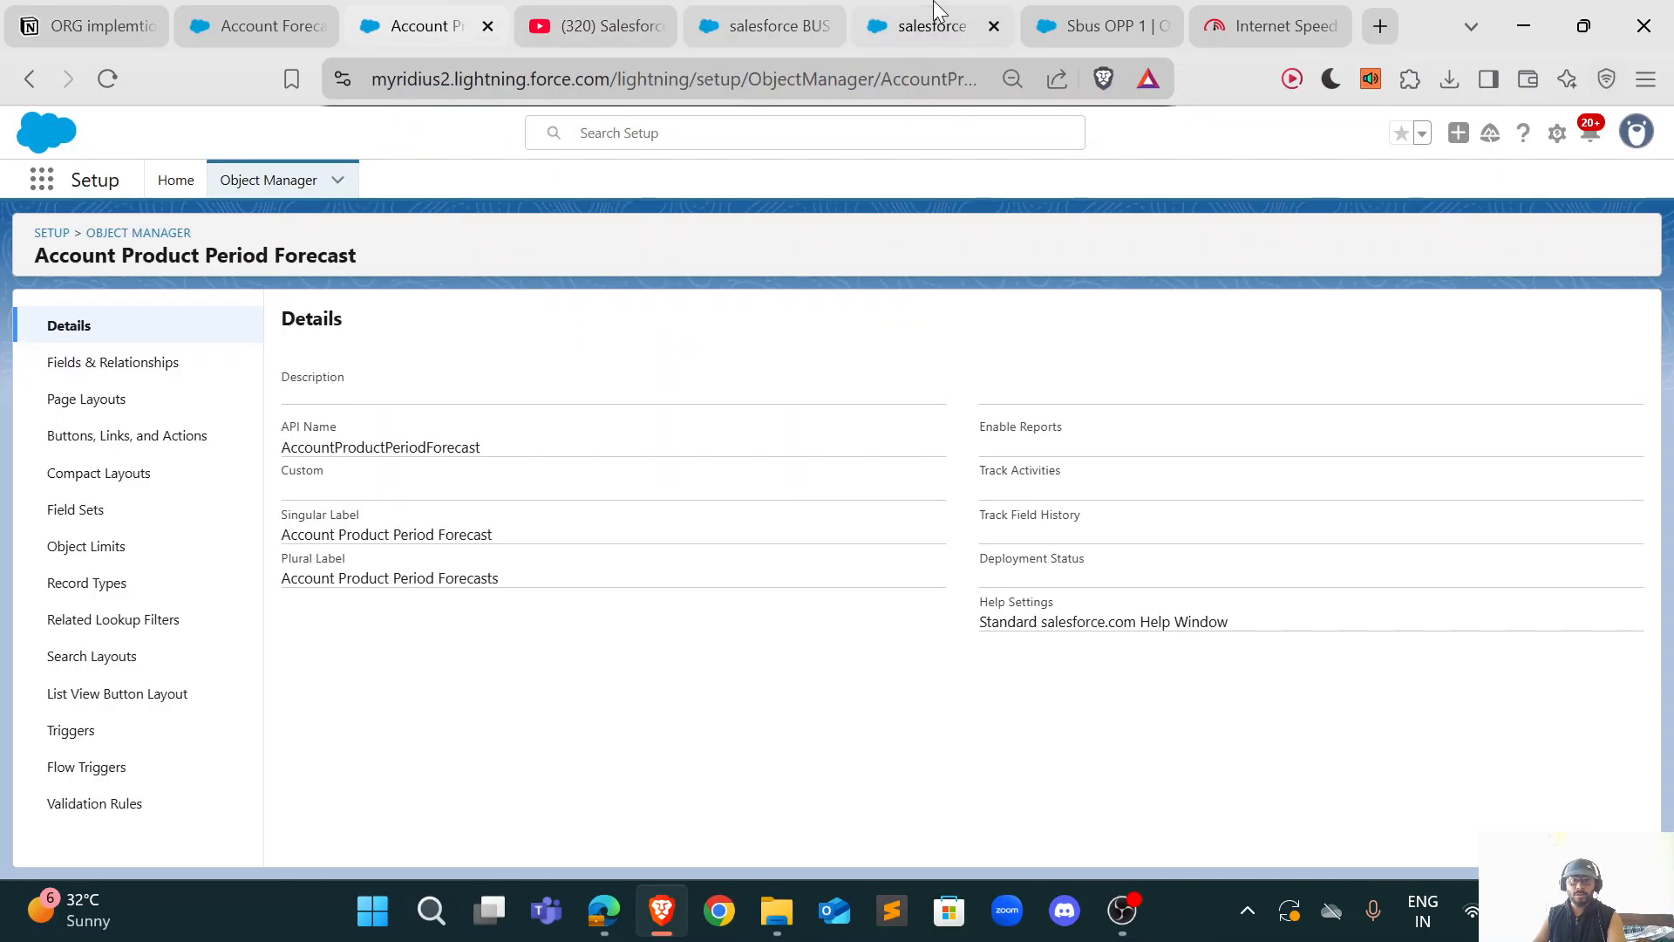
click(924, 26)
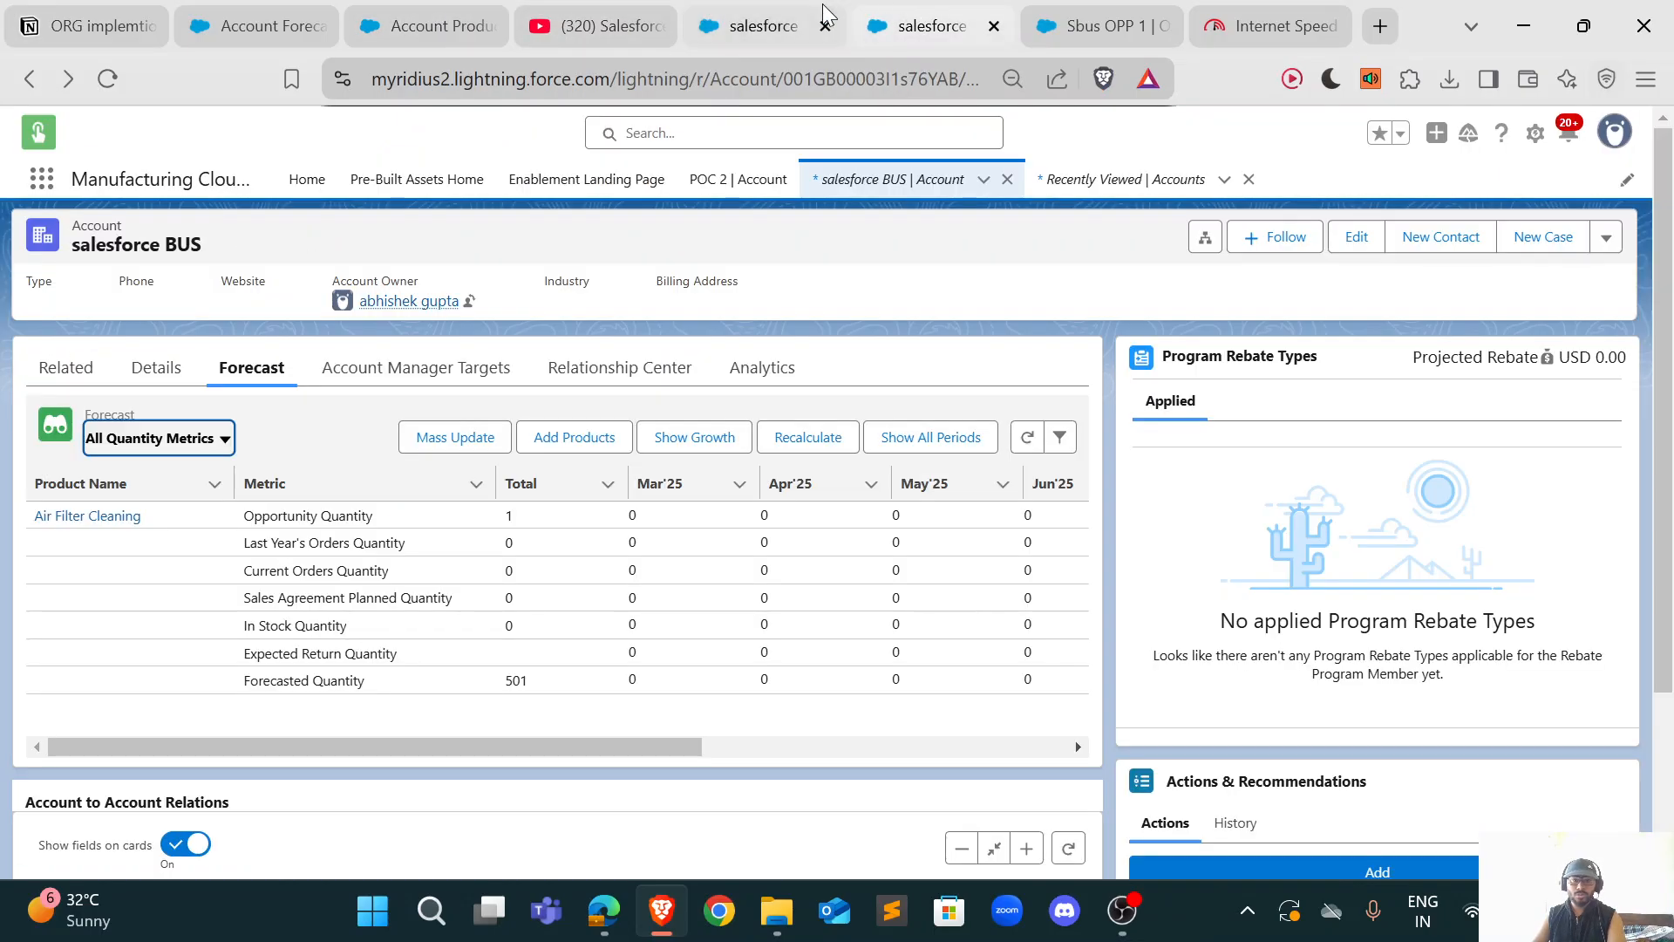
click(697, 450)
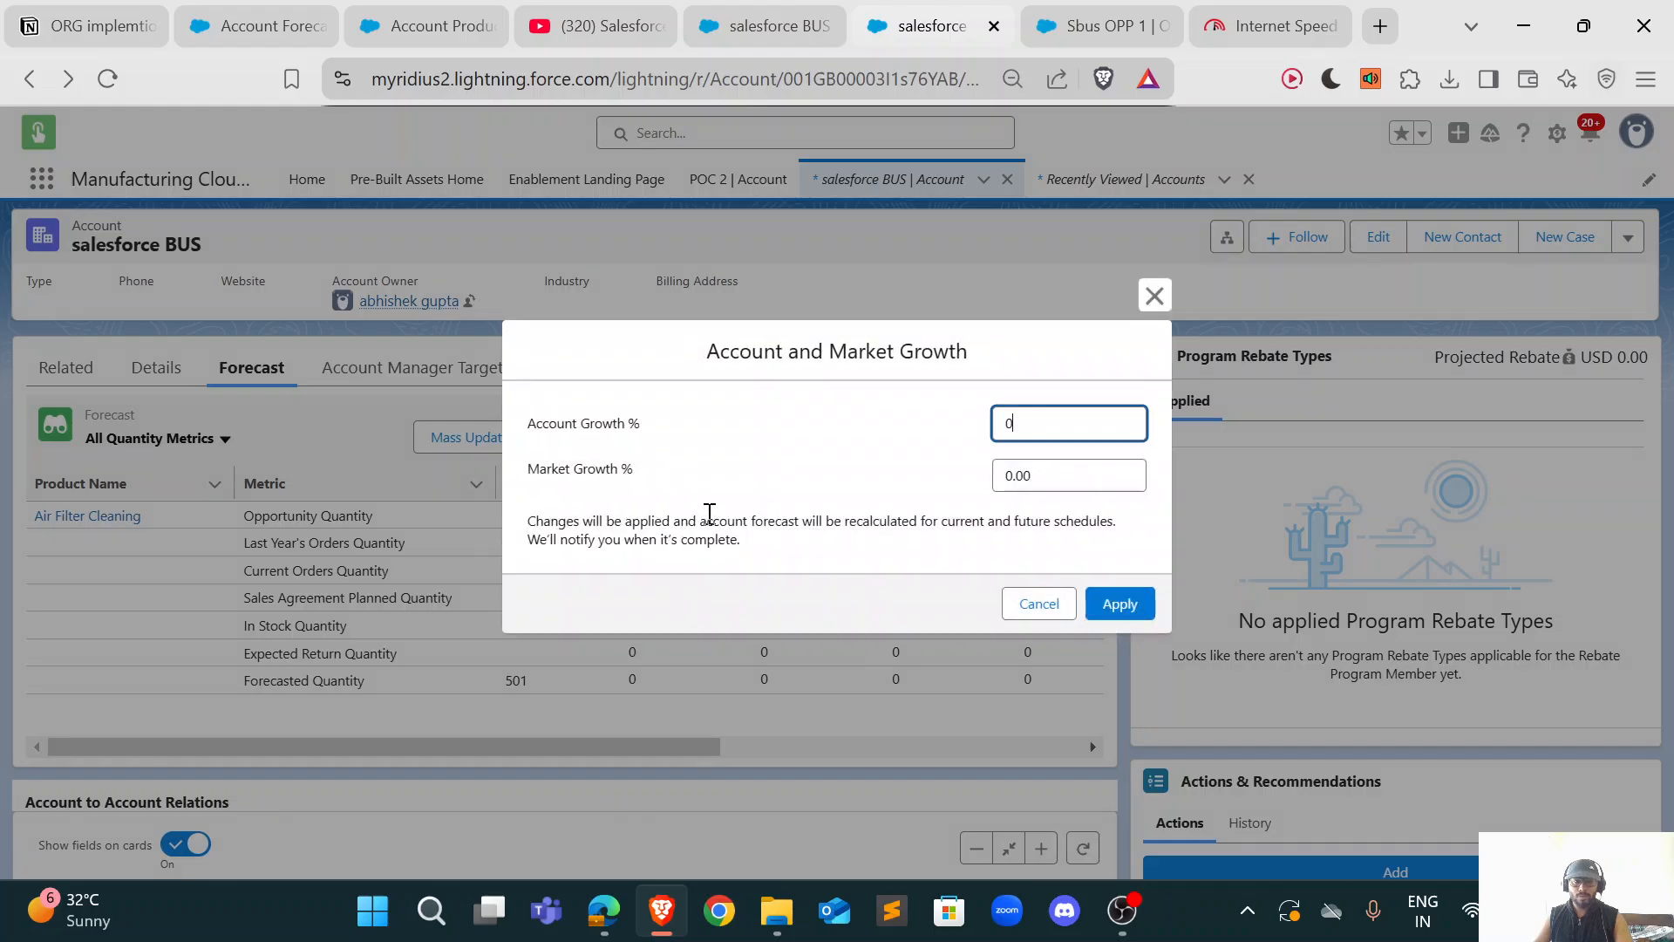
click(791, 455)
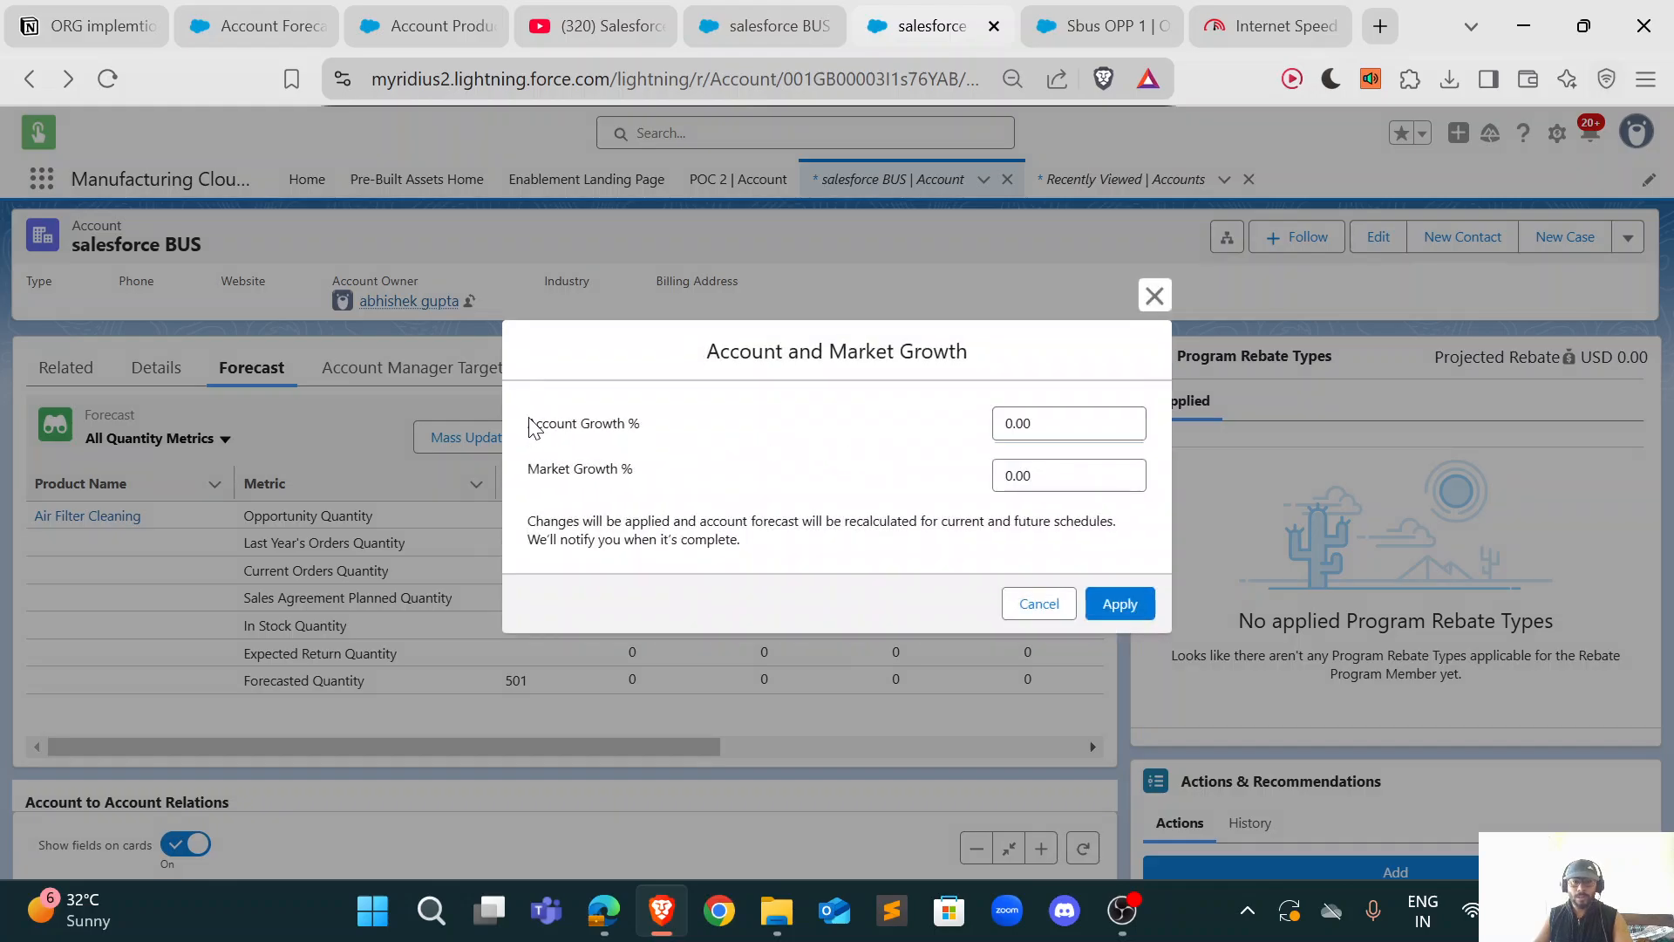
drag(526, 422, 642, 458)
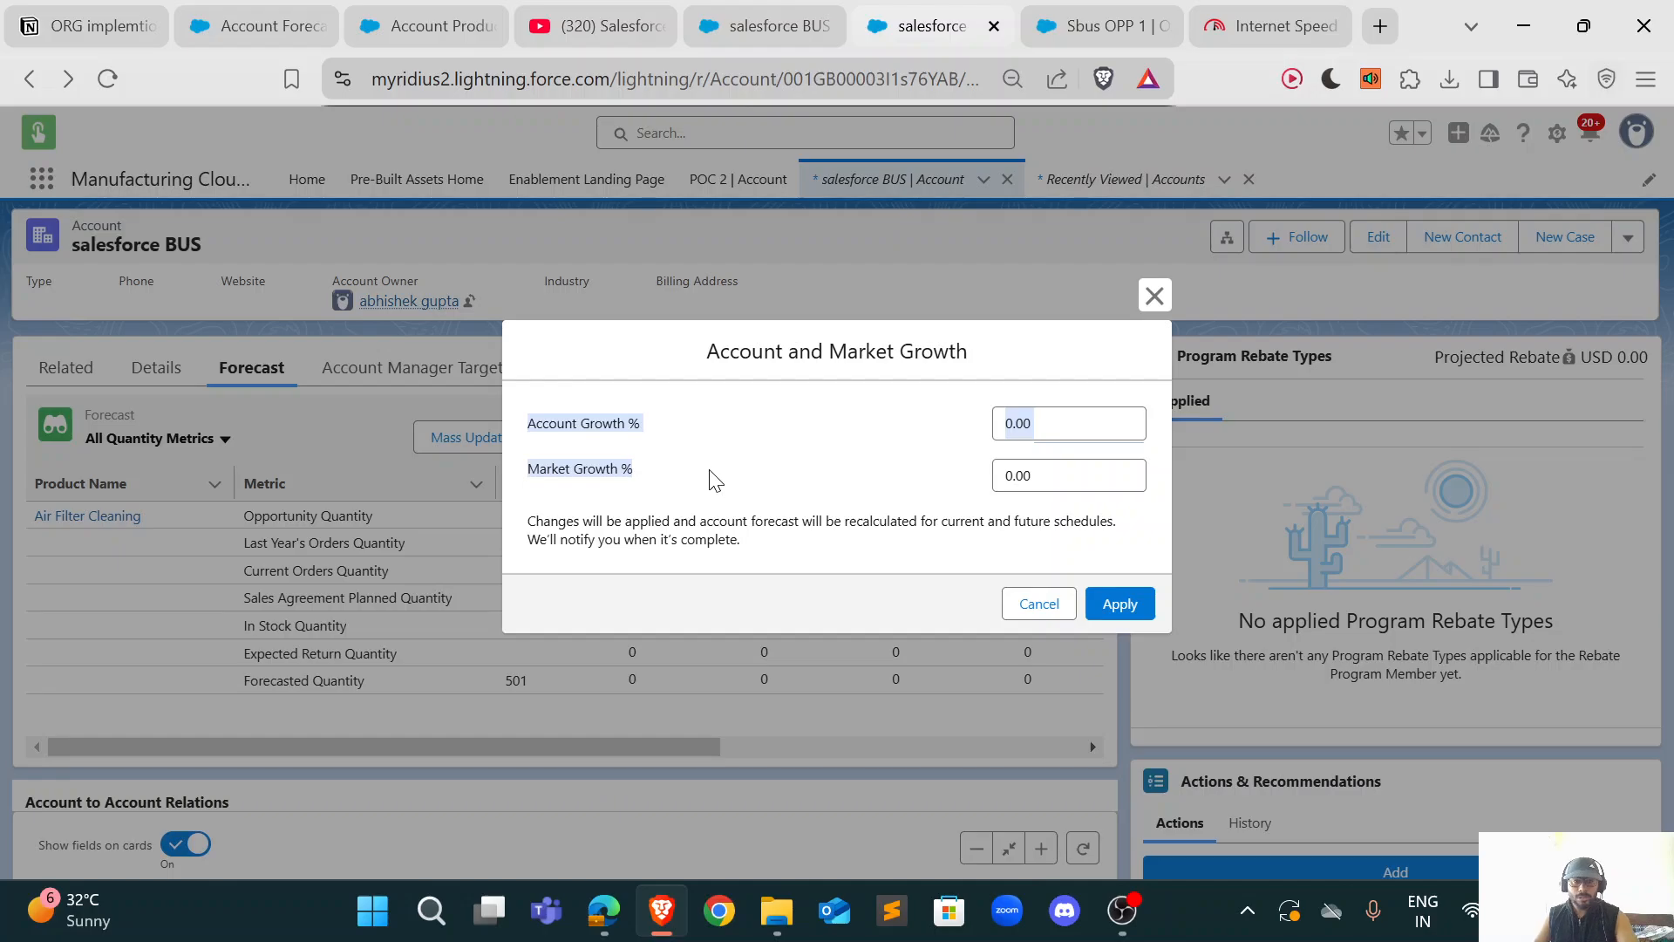
click(660, 444)
triple_click(607, 436)
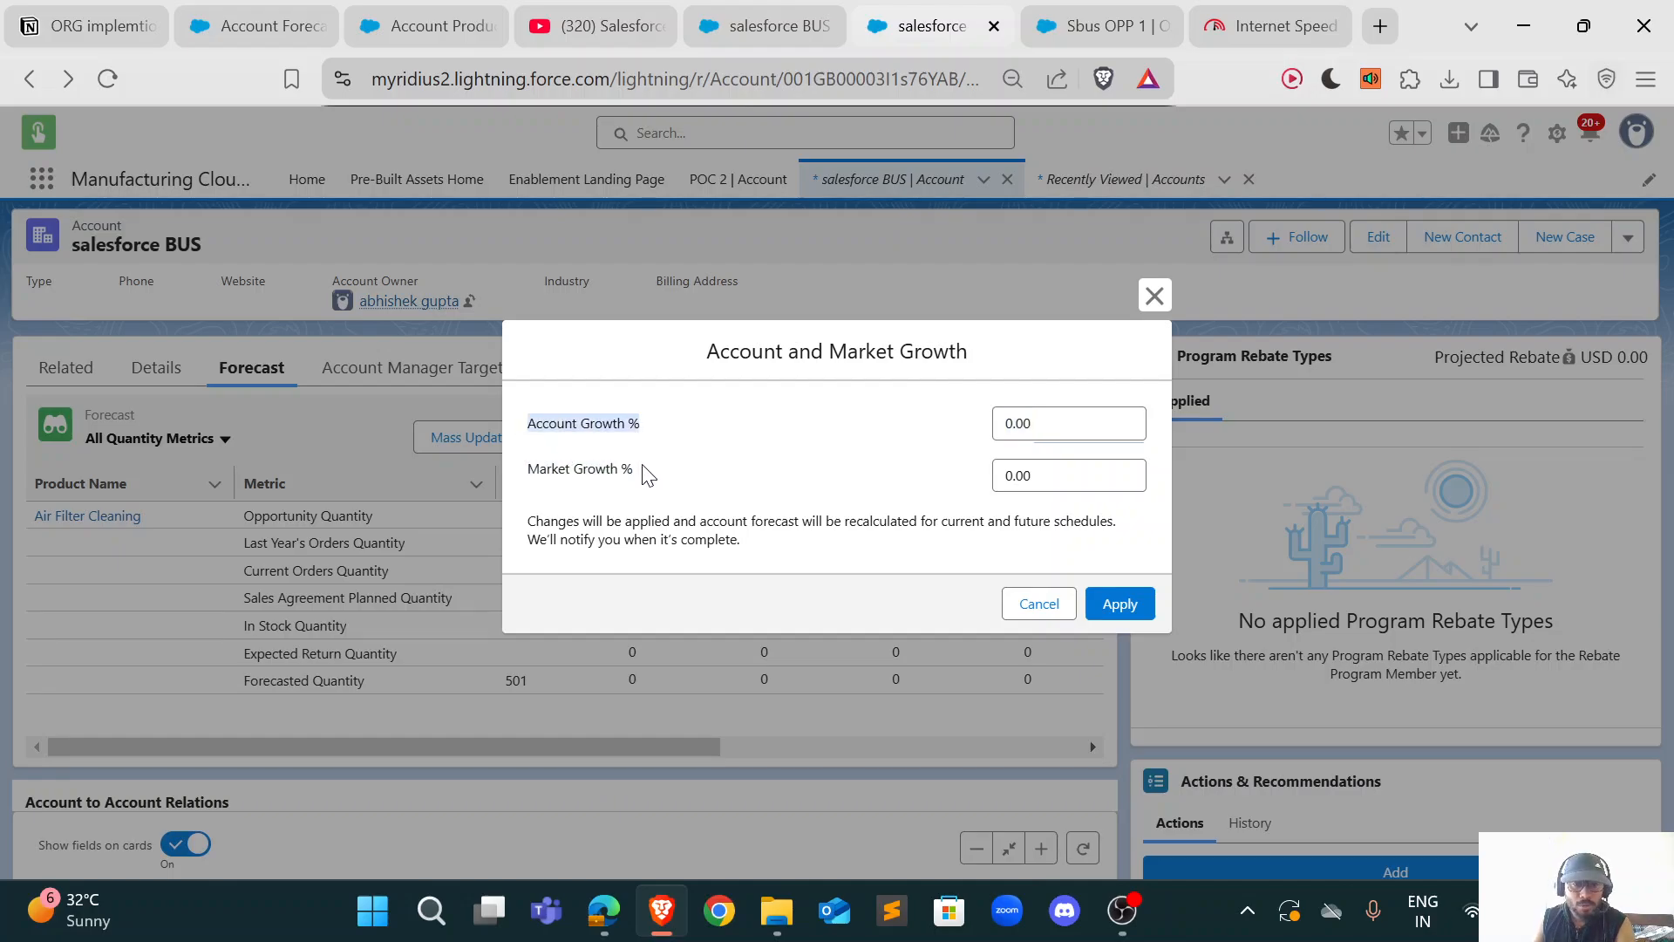
drag(639, 468, 528, 469)
Step: Review the Account Forecast Formula Builder in the Account Forecasting settings, and cancel the Account and Market Growth dialog on the duplicated account page
click(775, 7)
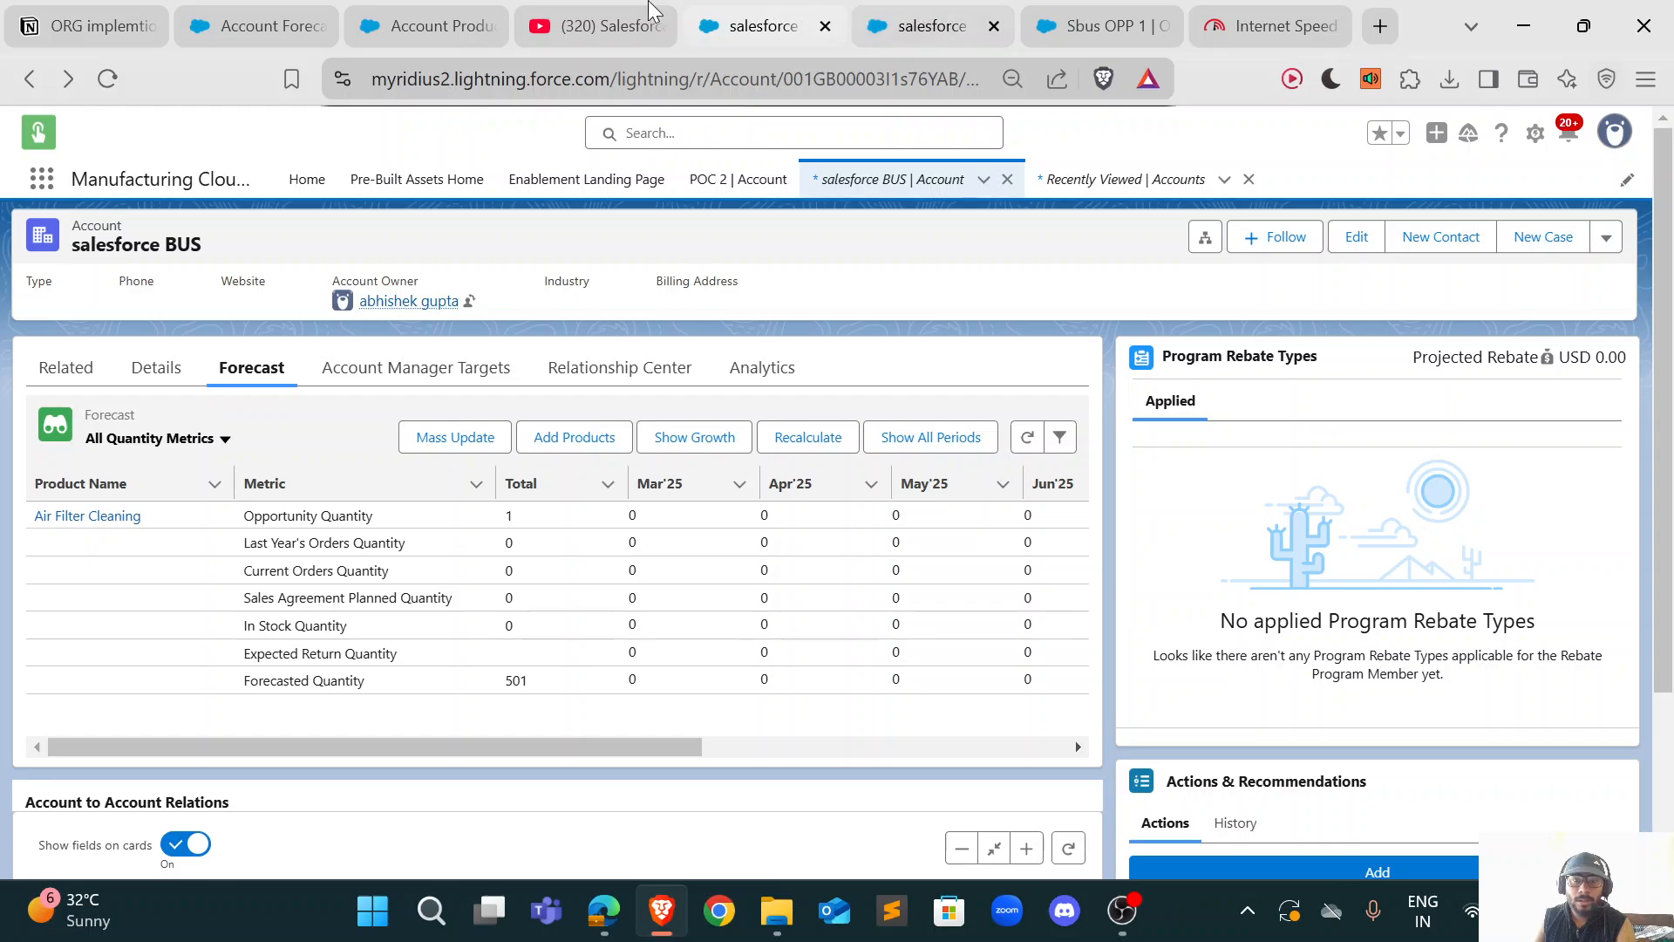
click(253, 25)
scroll(1078, 490, down, 8)
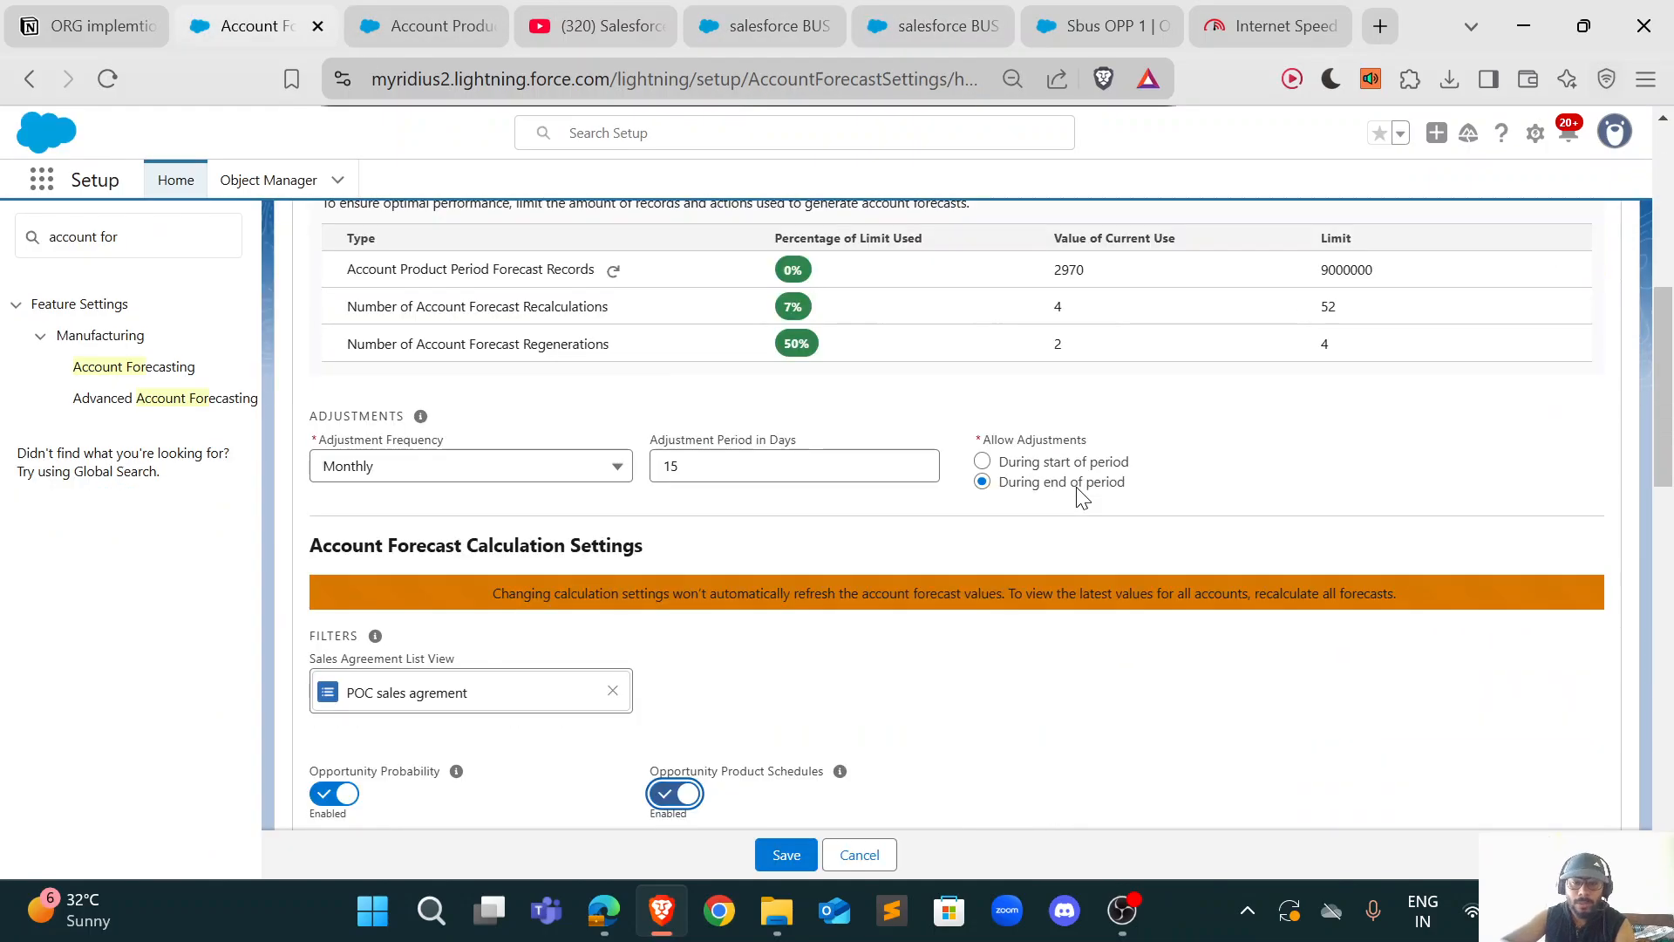
scroll(1075, 492, down, 10)
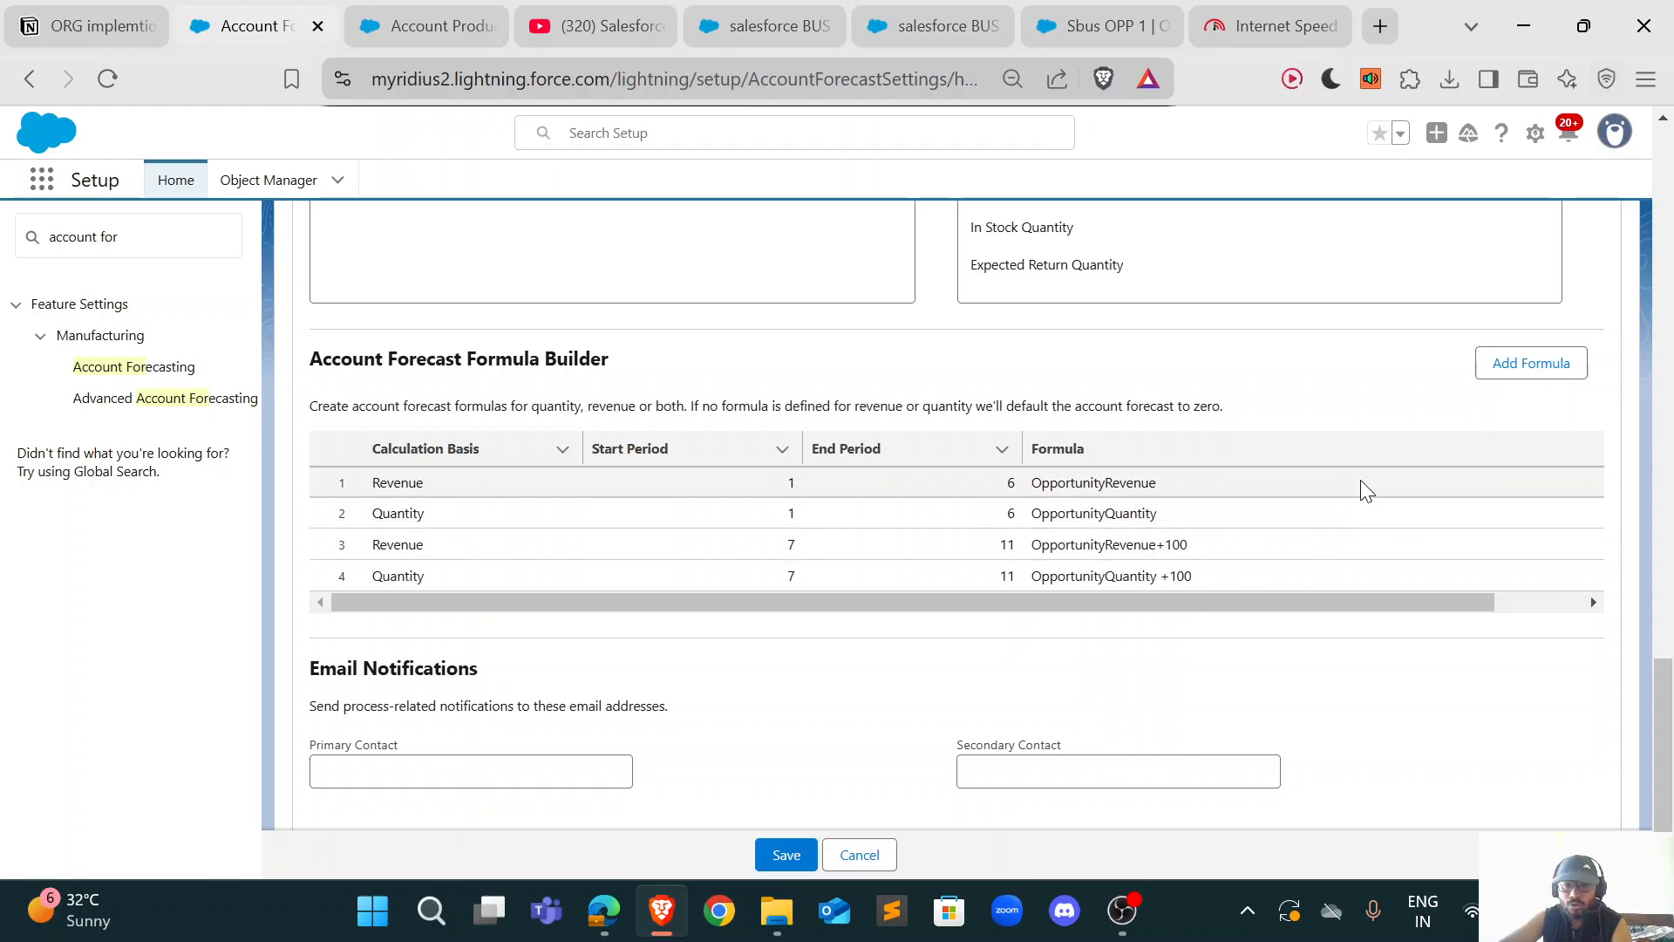
click(959, 11)
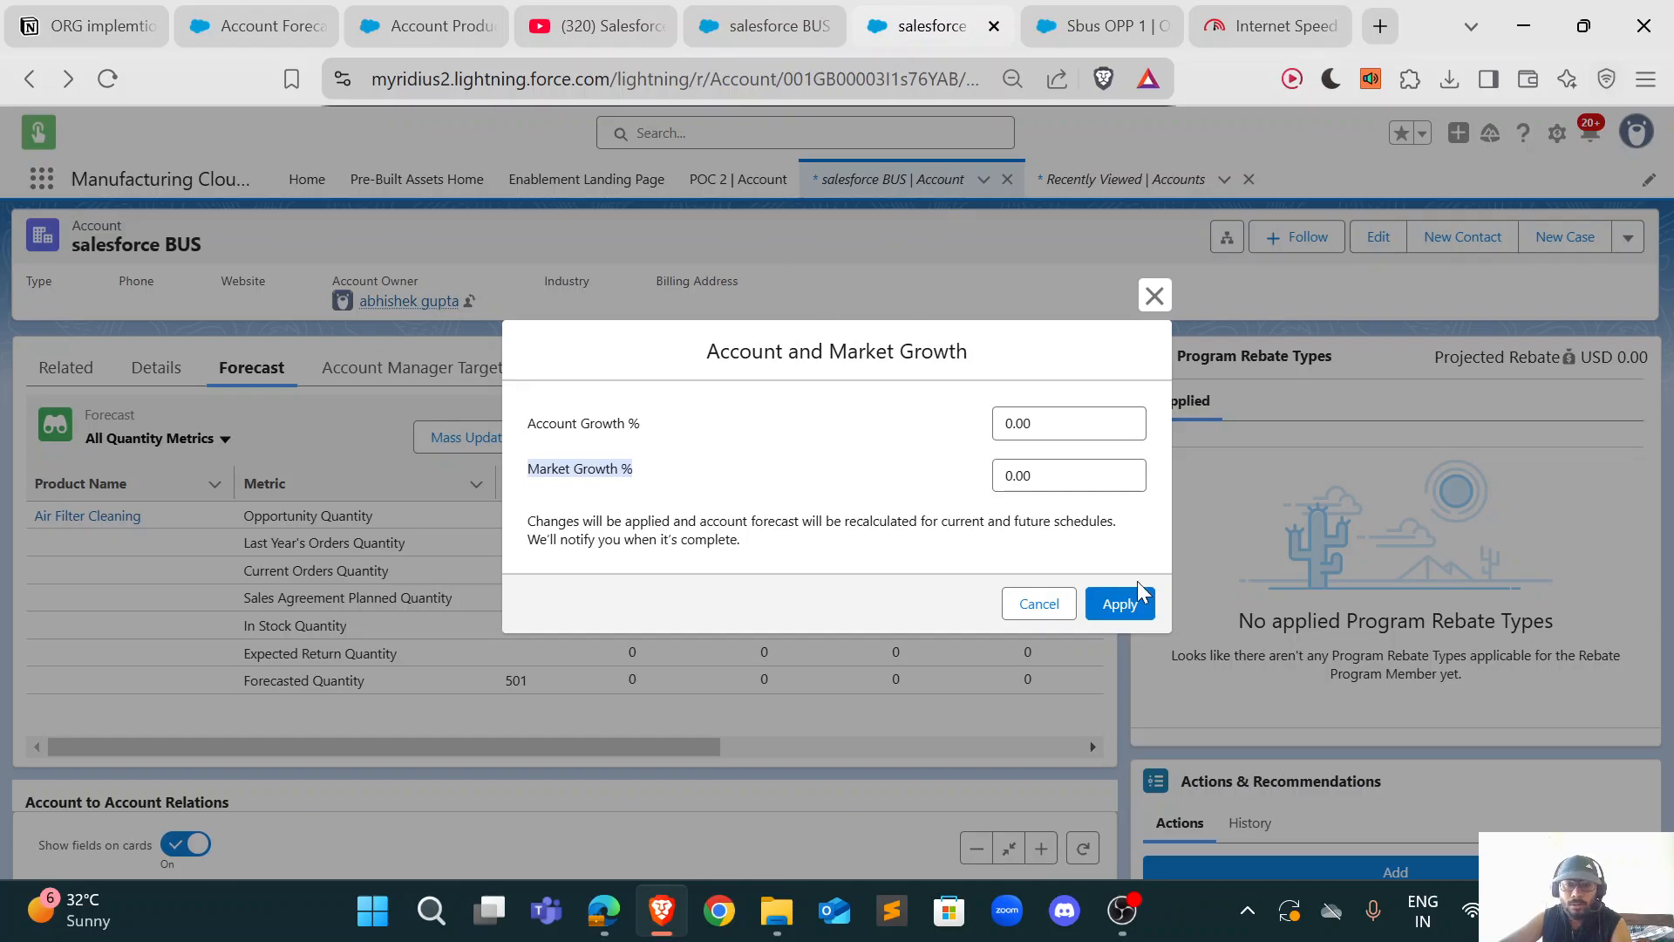
click(1057, 609)
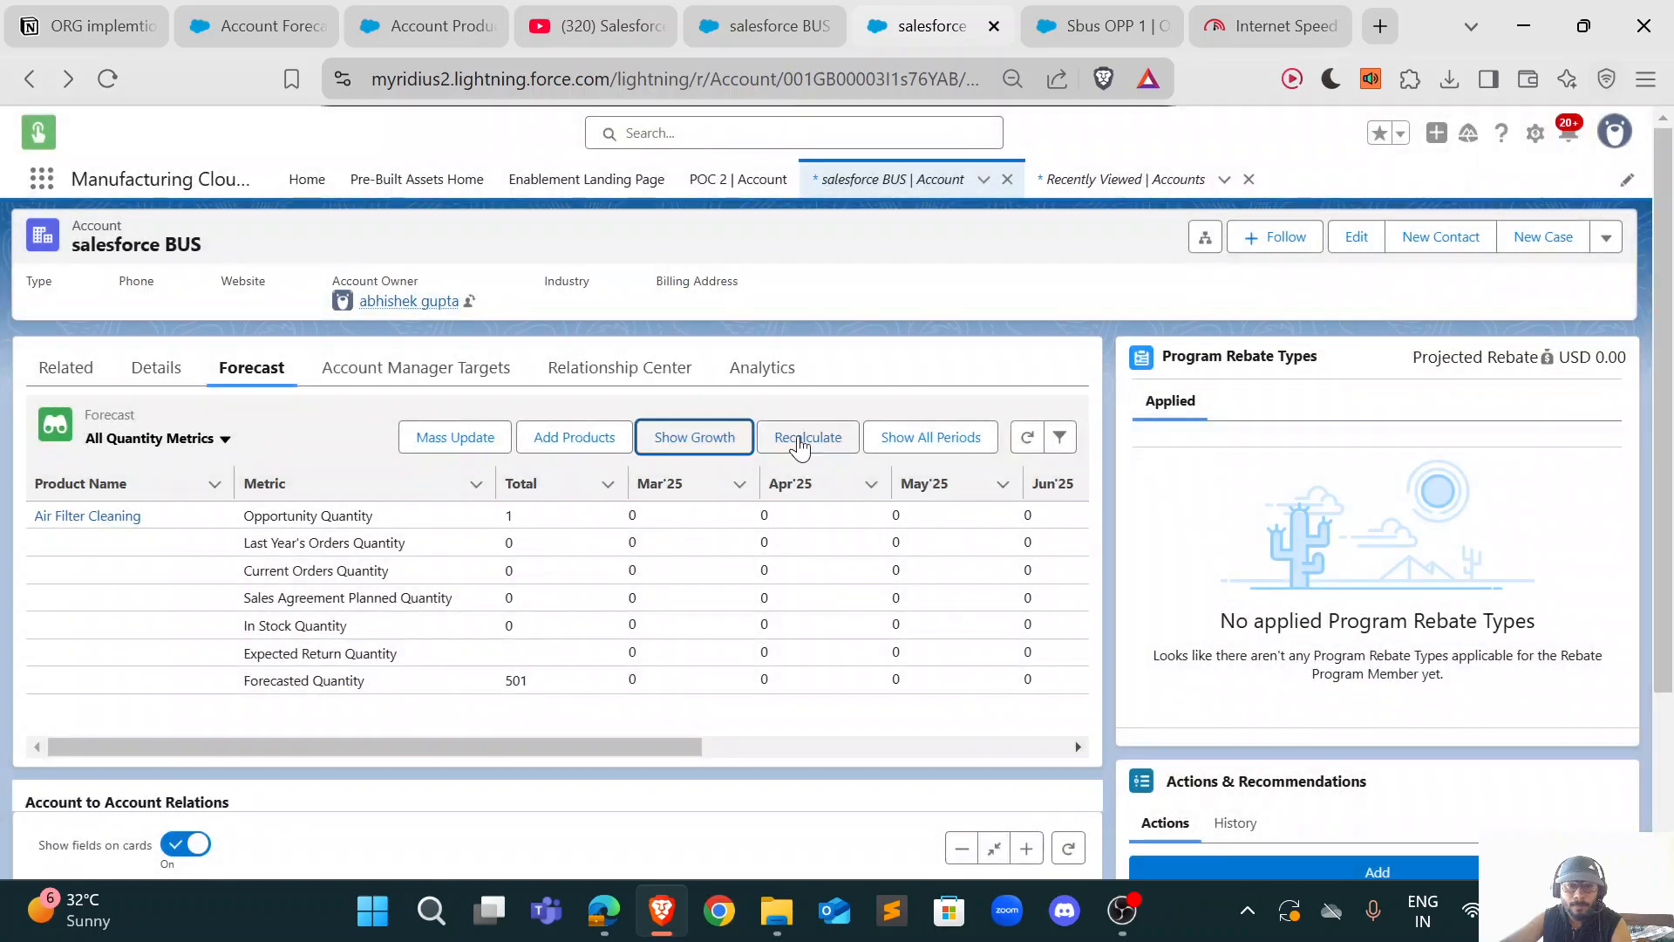
Step: Show all periods in the duplicated salesforce BUS forecast and look through the monthly columns up to Jan'26
click(919, 439)
scroll(942, 580, right, 5)
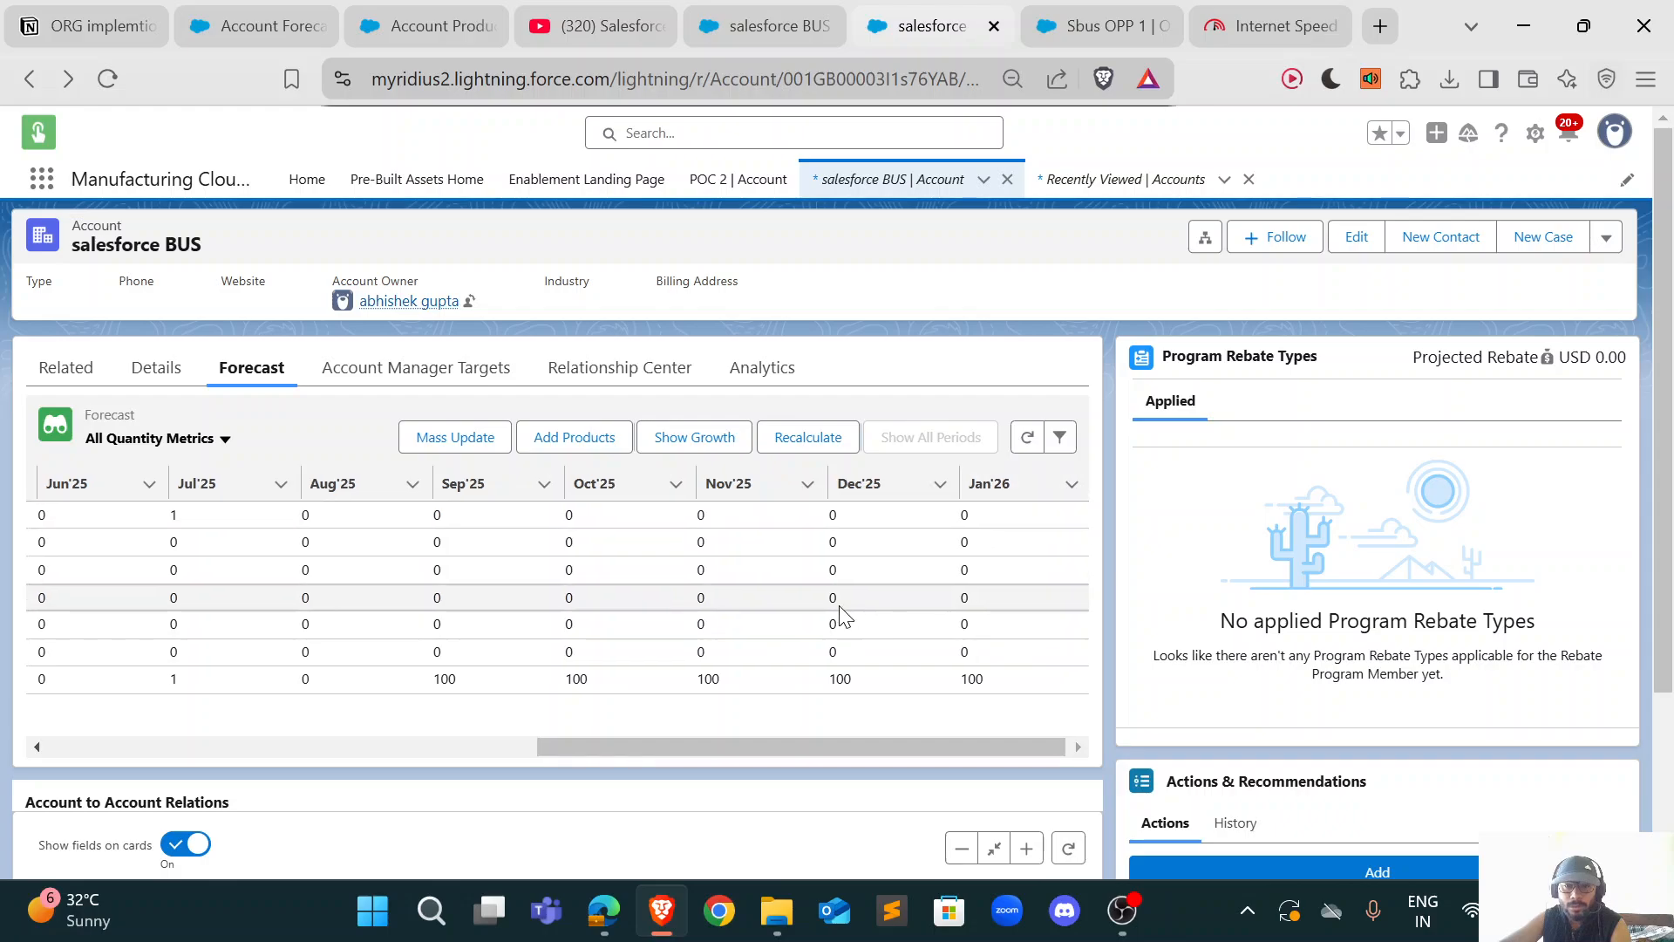
scroll(844, 614, left, 5)
scroll(962, 544, right, 5)
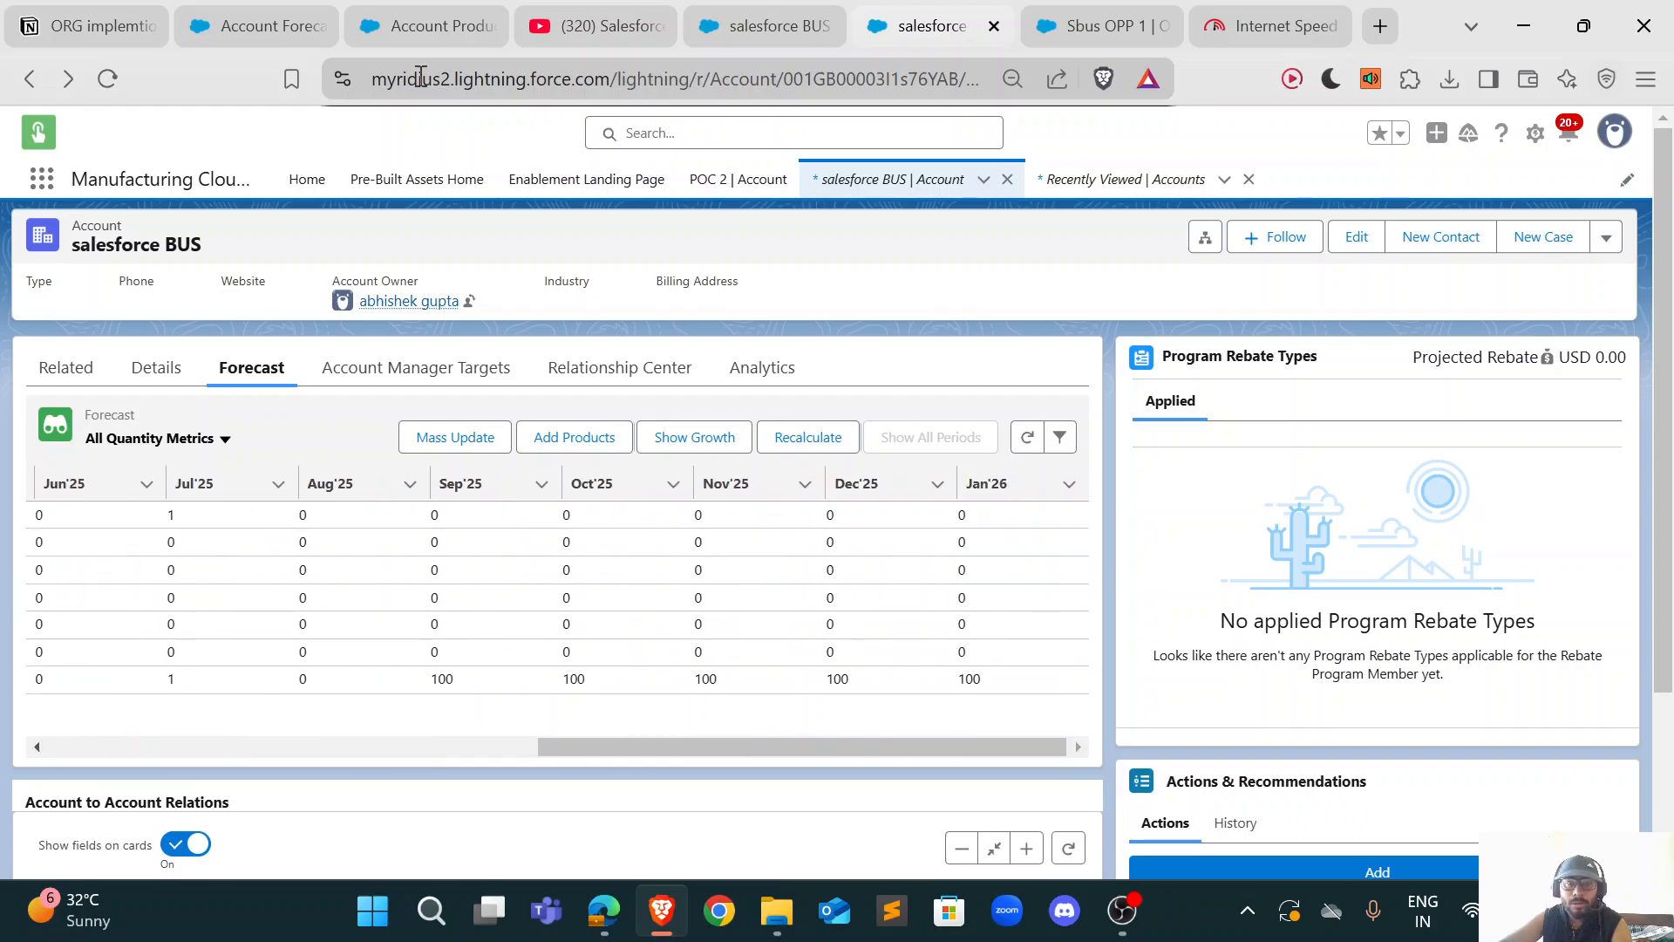
Step: Check the forecast display period in the Account Forecasting settings and compare it with the months in the duplicated salesforce BUS forecast
click(220, 20)
scroll(900, 504, up, 5)
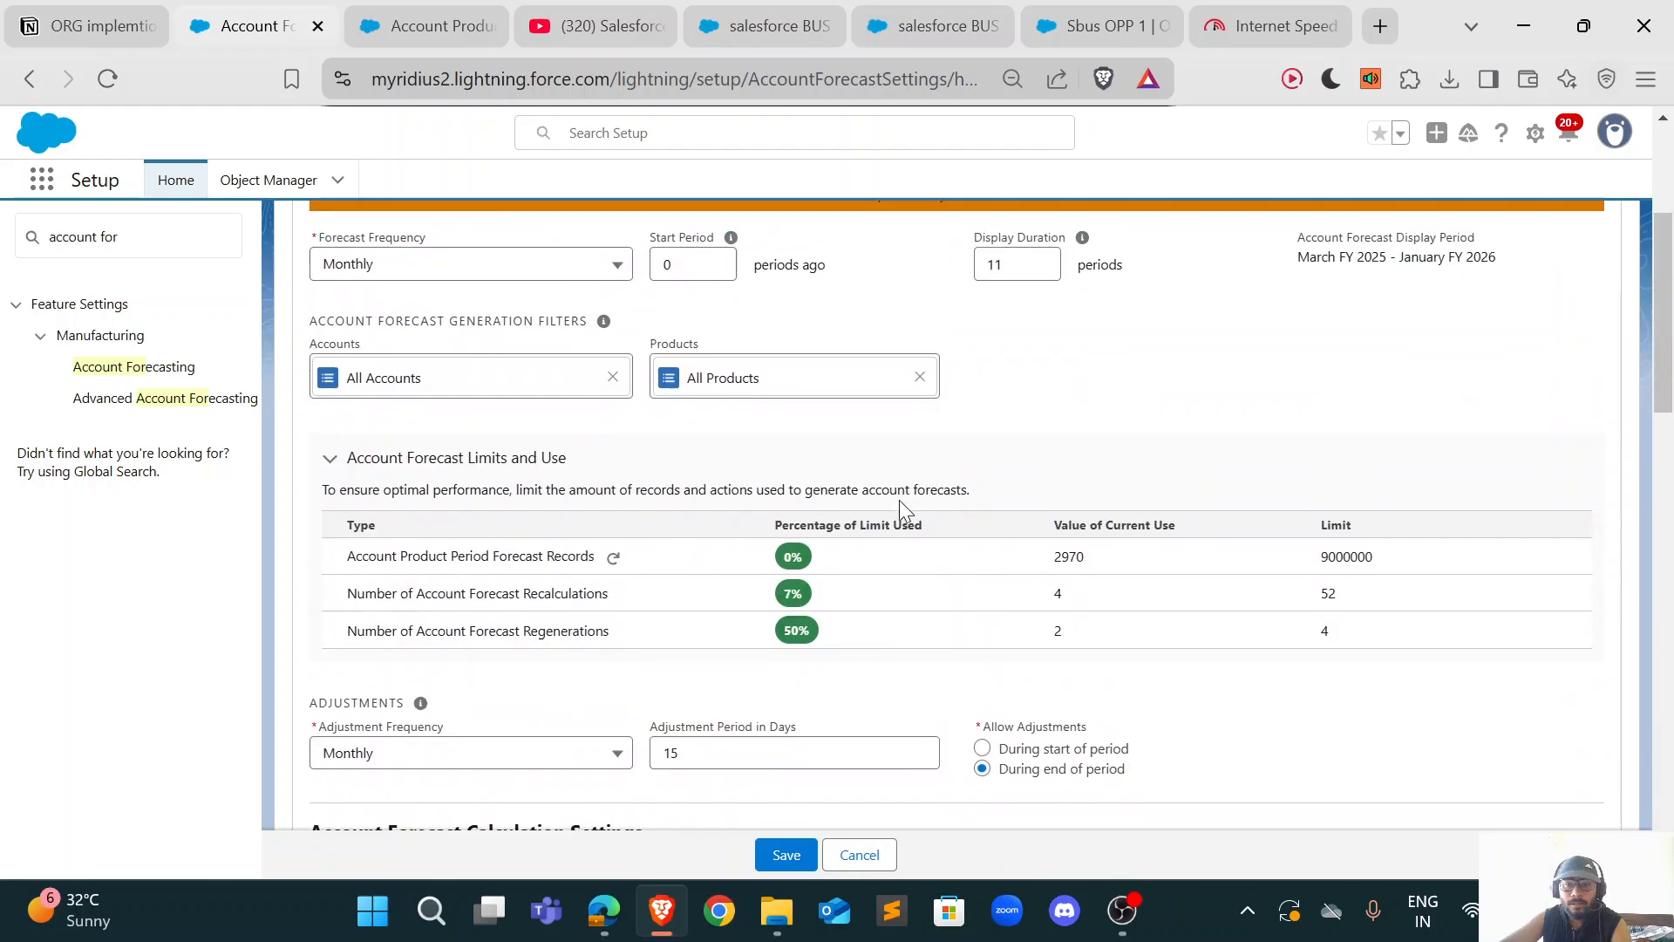
click(899, 16)
scroll(655, 586, left, 5)
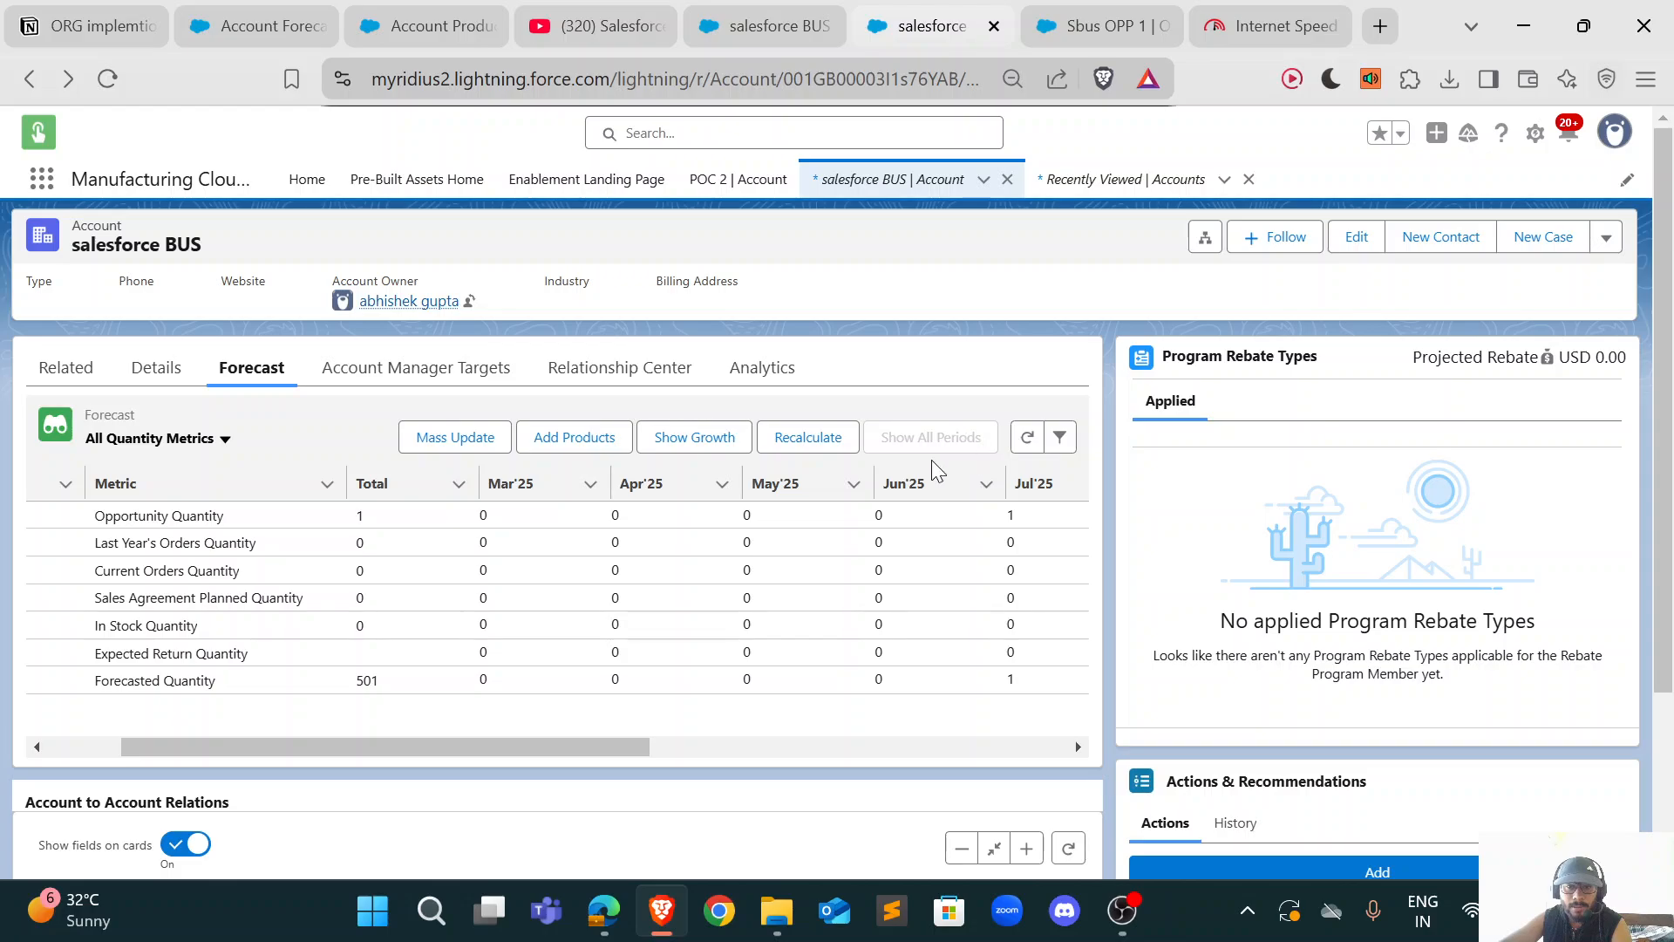
scroll(736, 546, left, 3)
scroll(735, 551, down, 1)
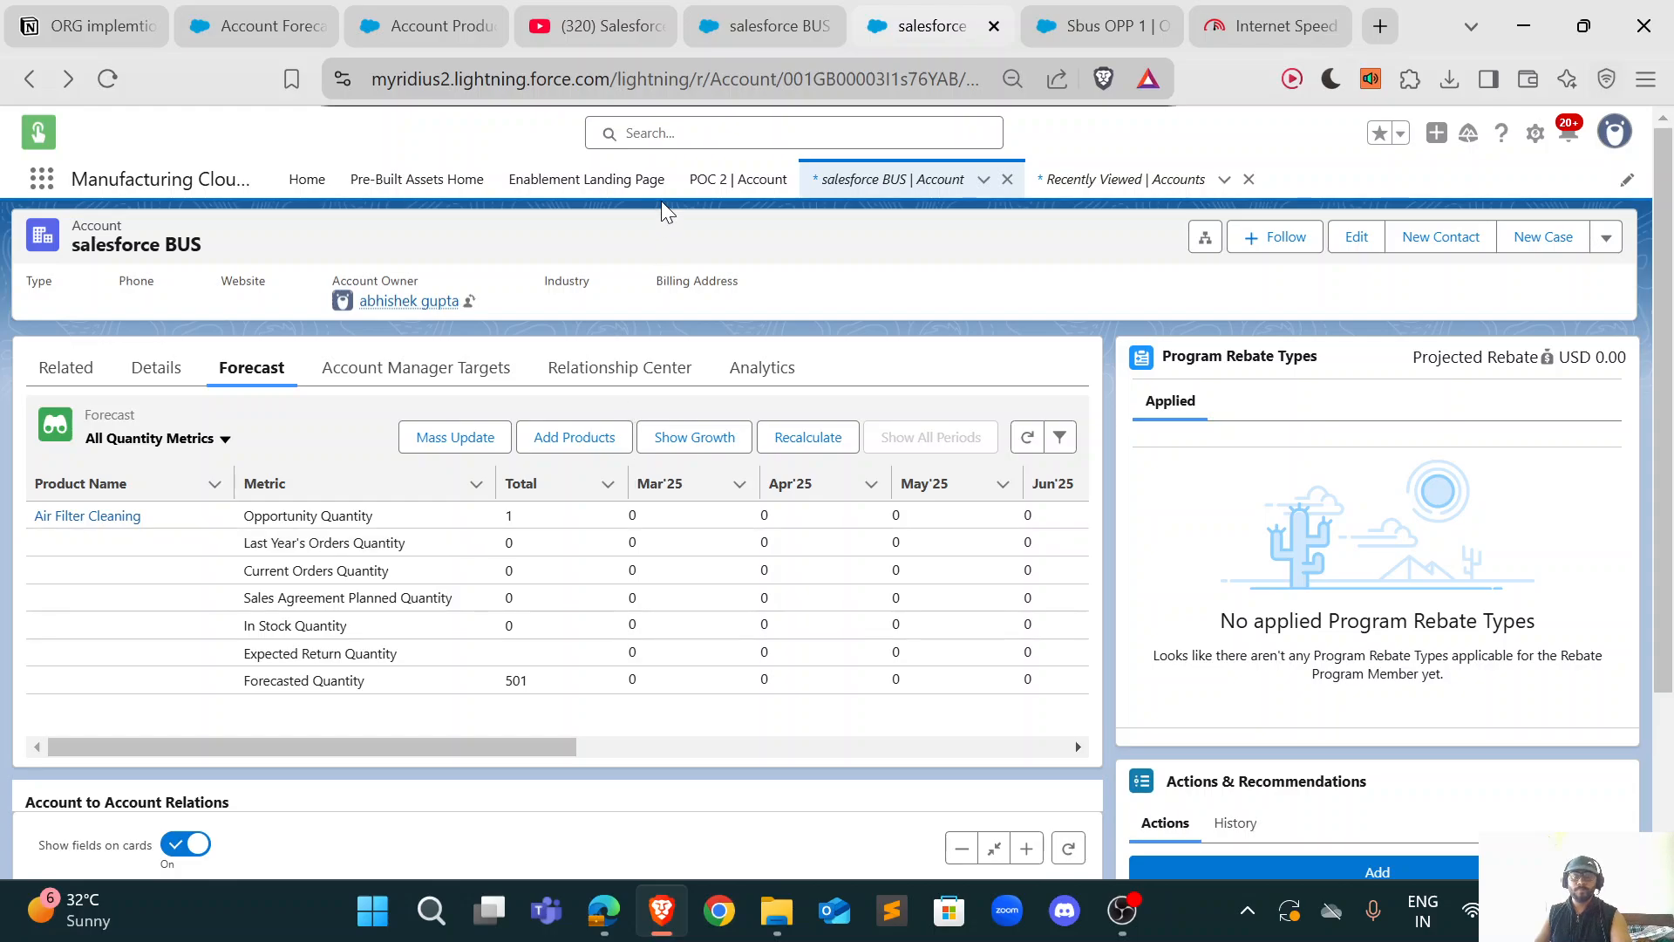
Step: Show the Salesforce bus channel page on YouTube and switch to the OBS window
click(600, 26)
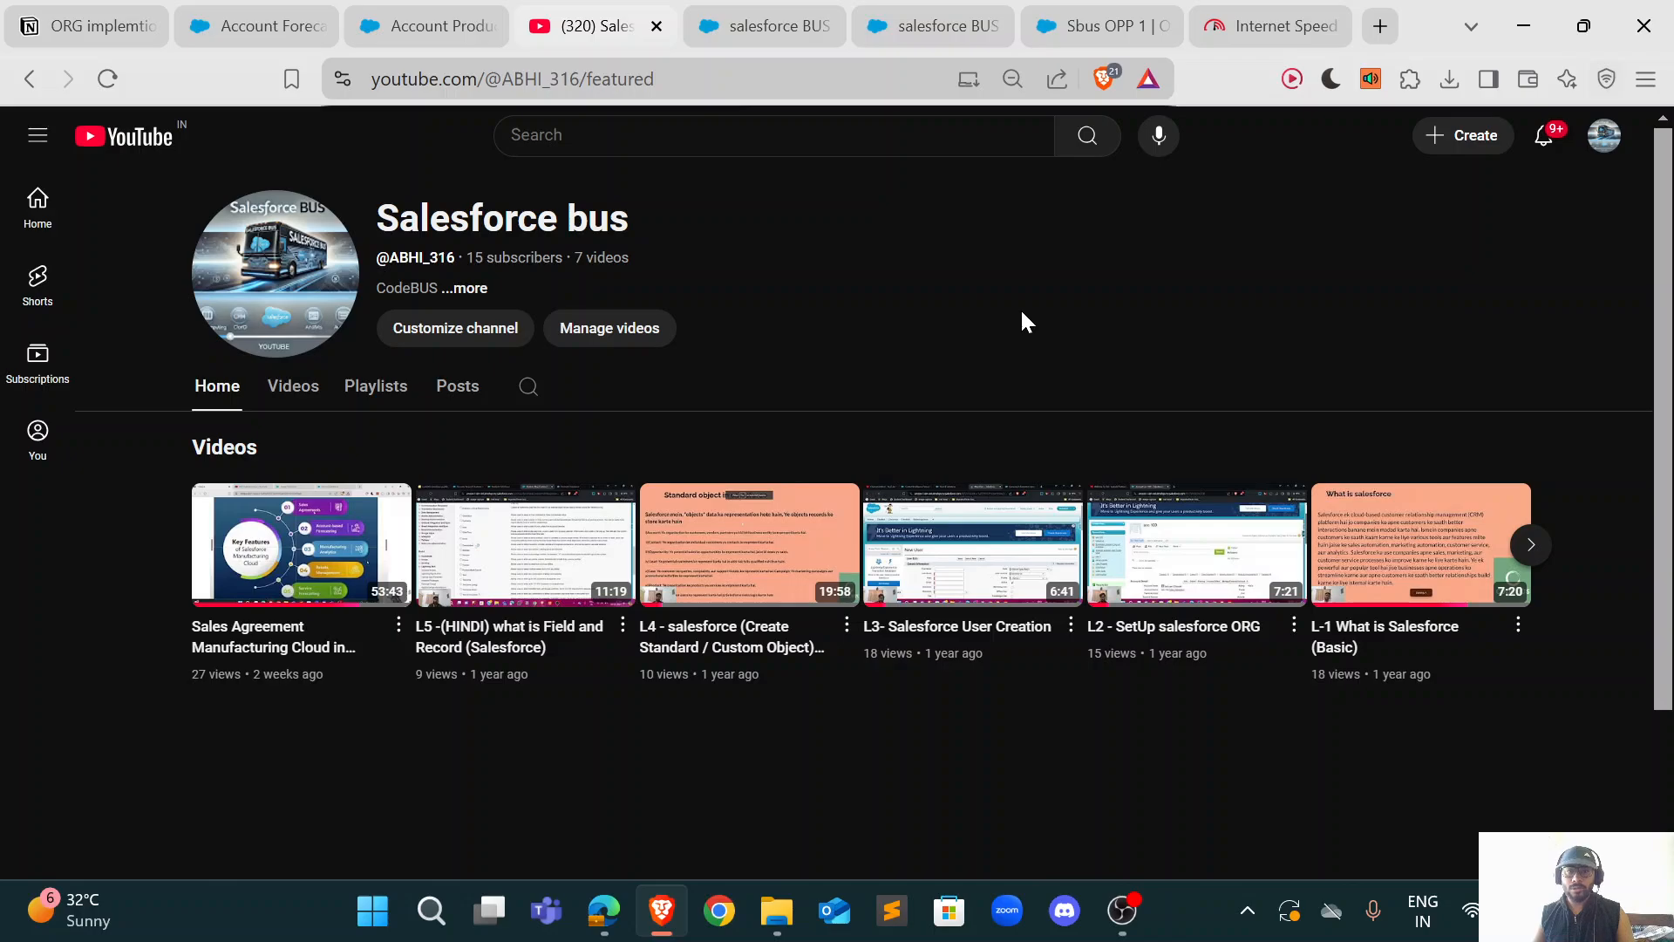
click(442, 10)
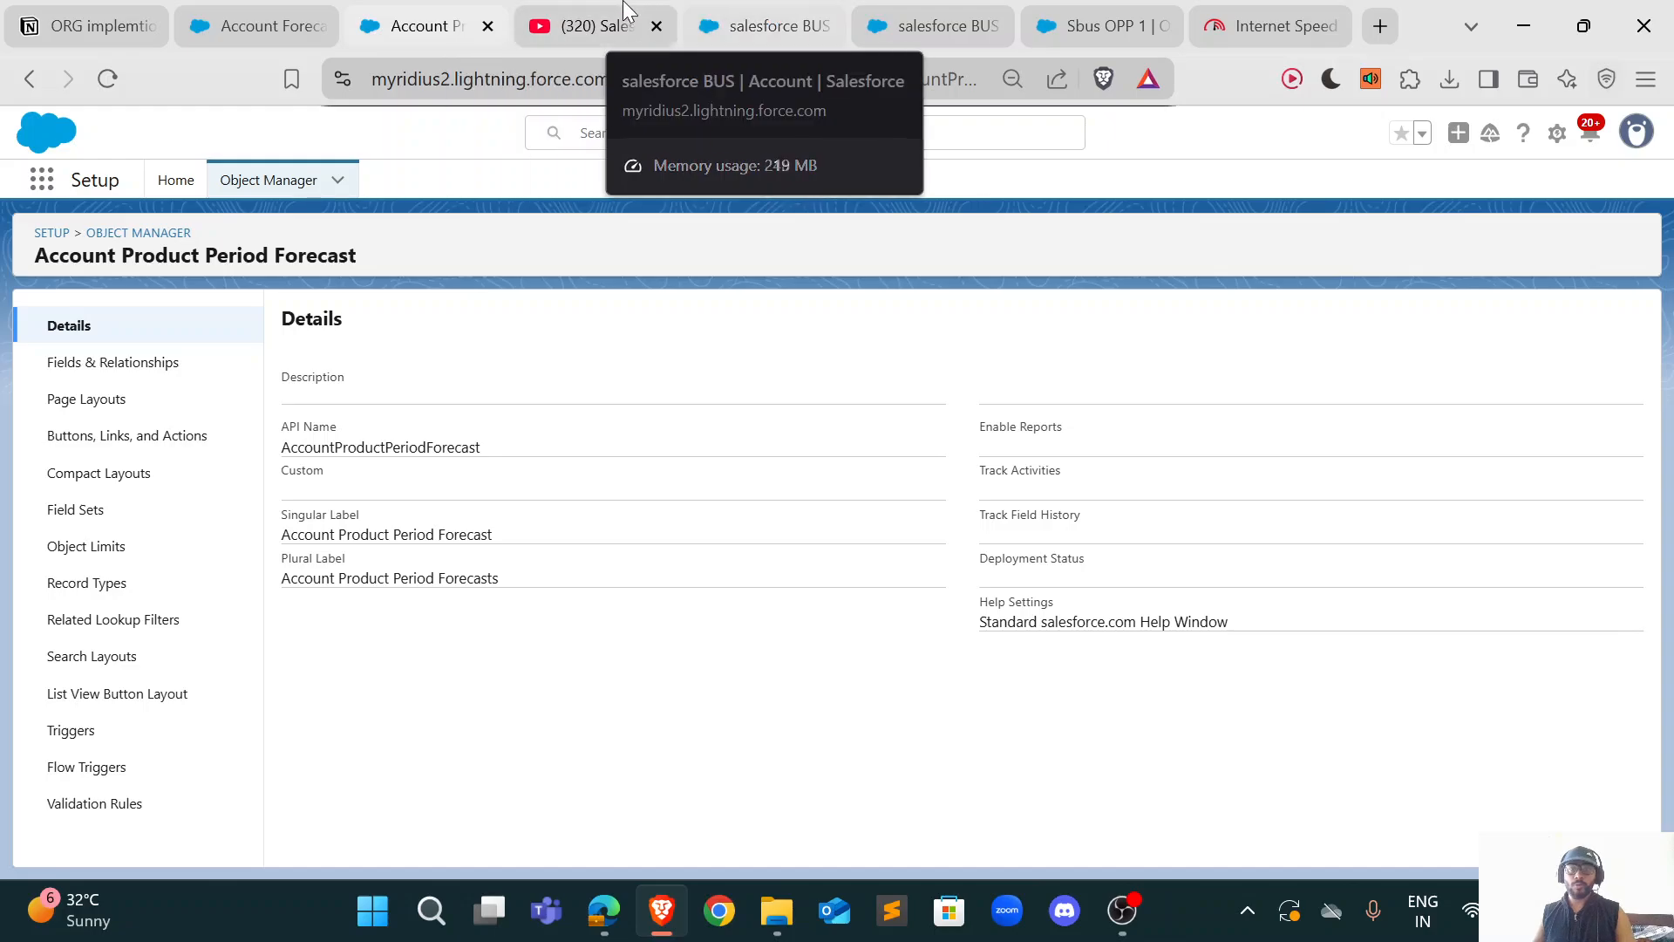
click(608, 22)
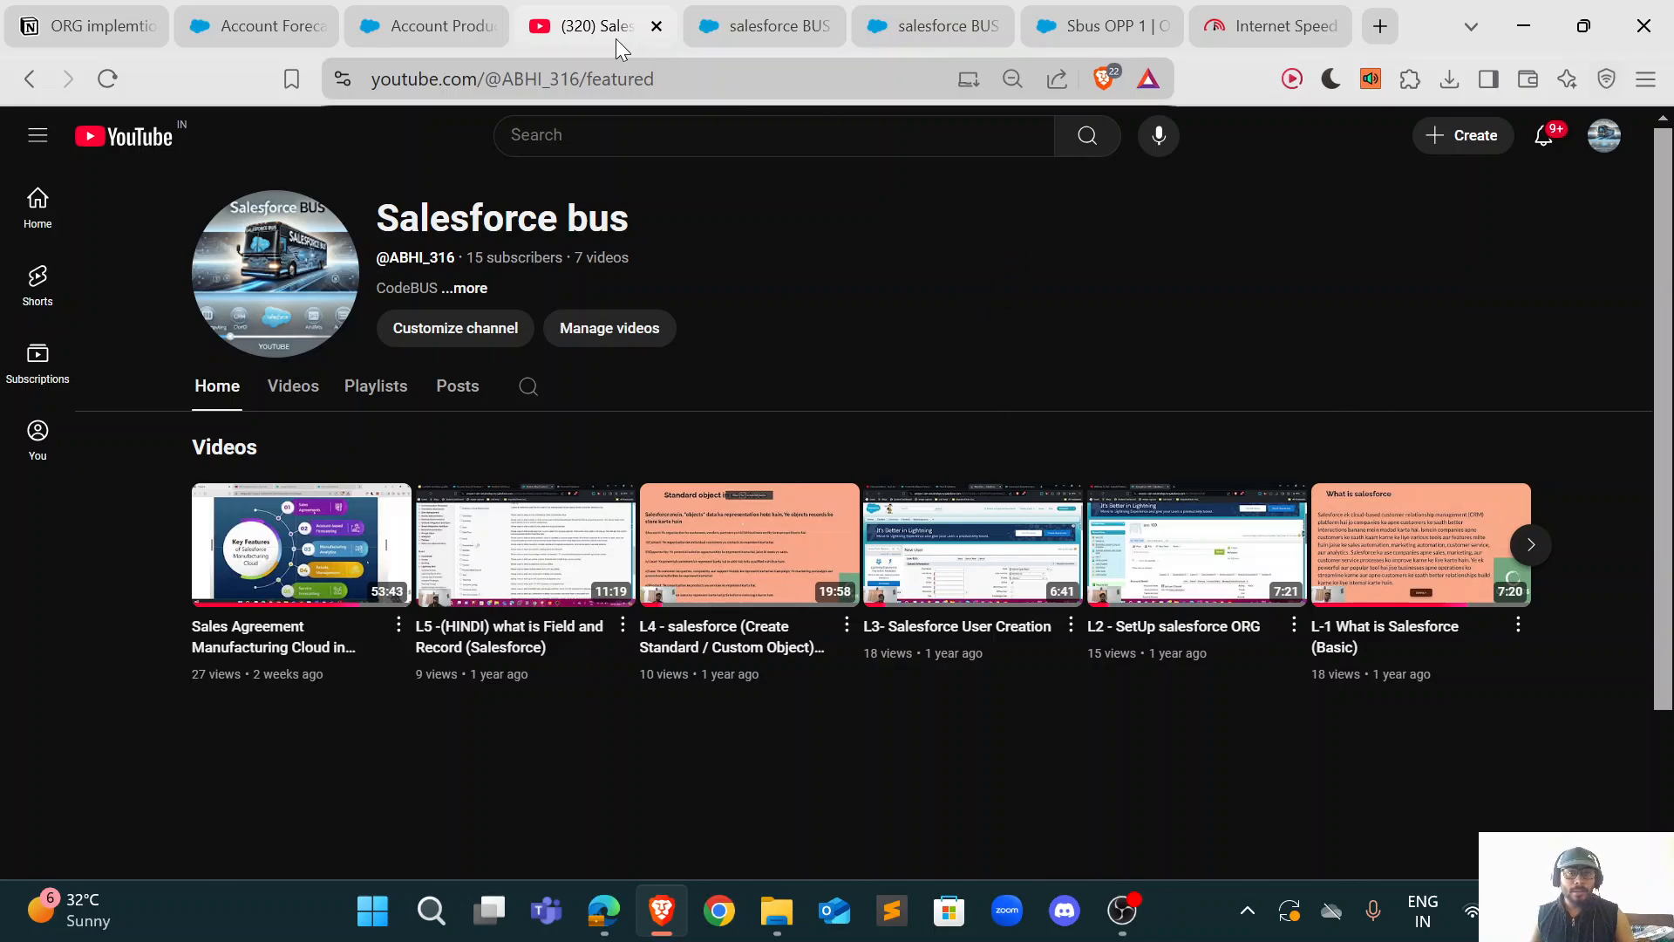
mouse_move(1121, 910)
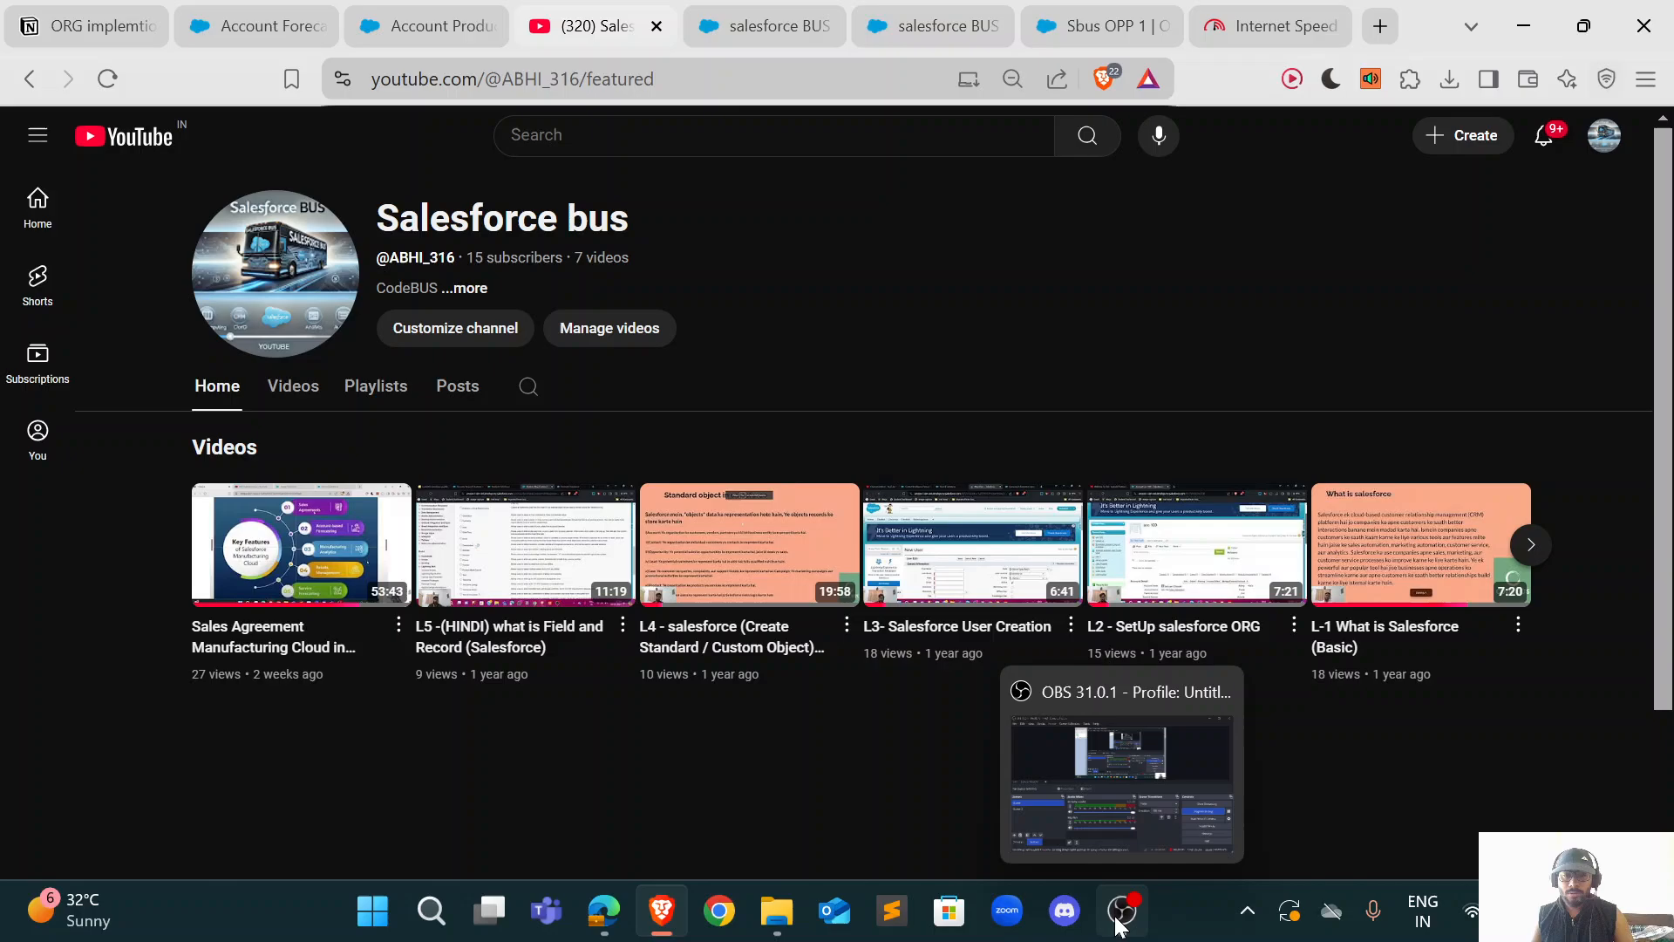
click(1122, 744)
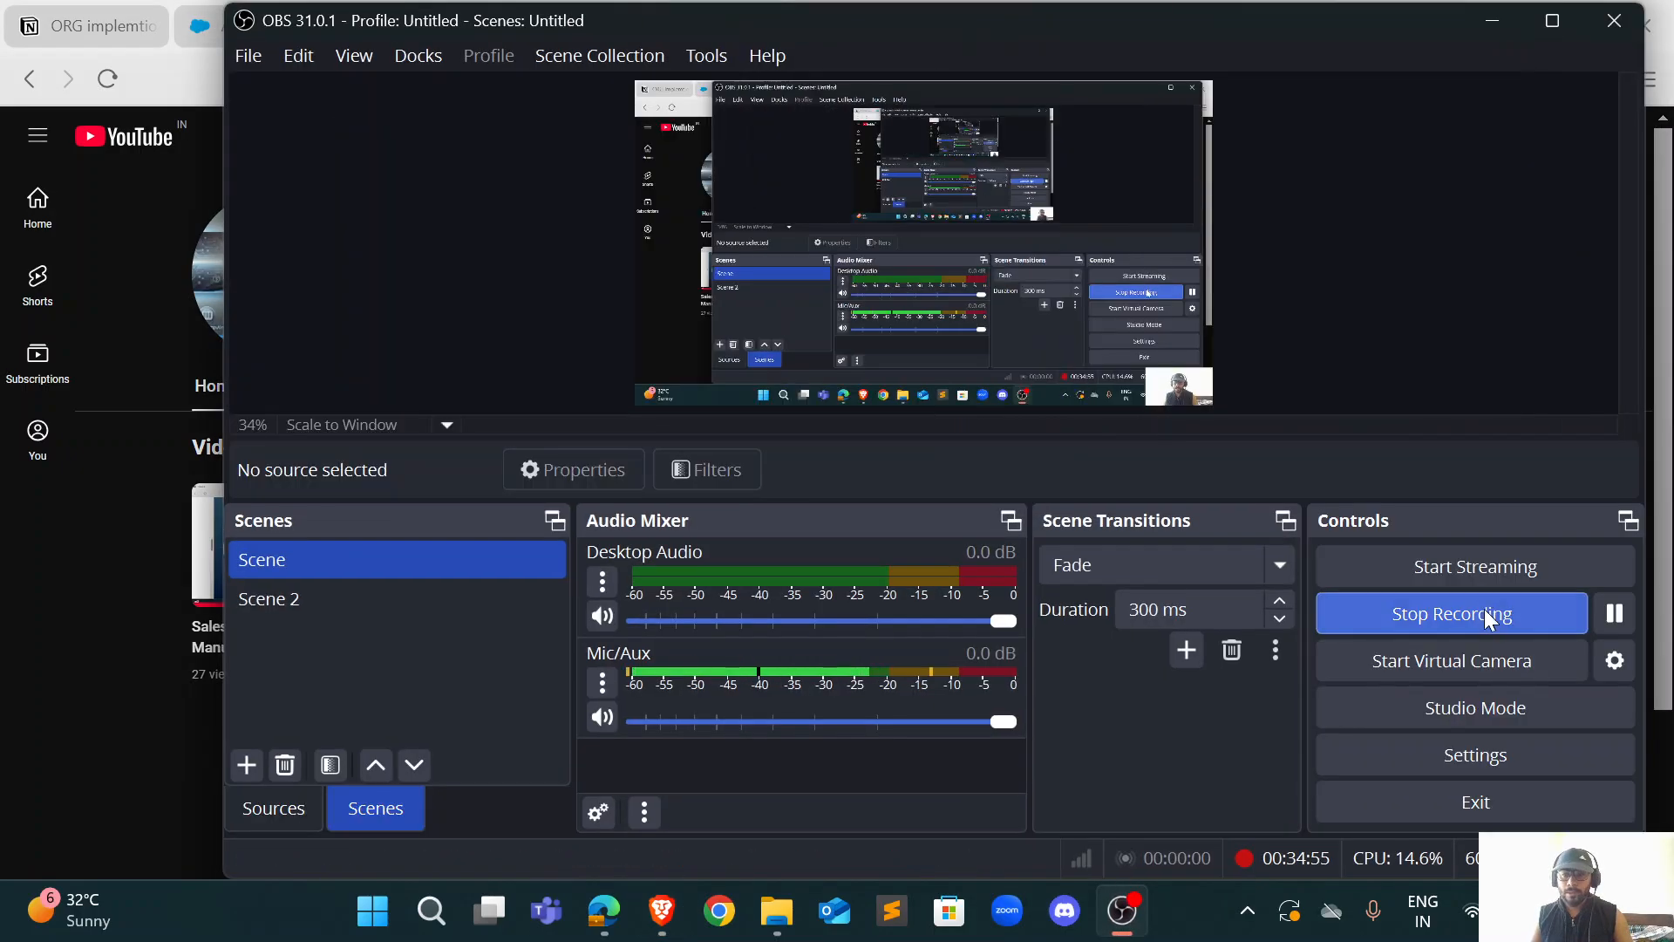